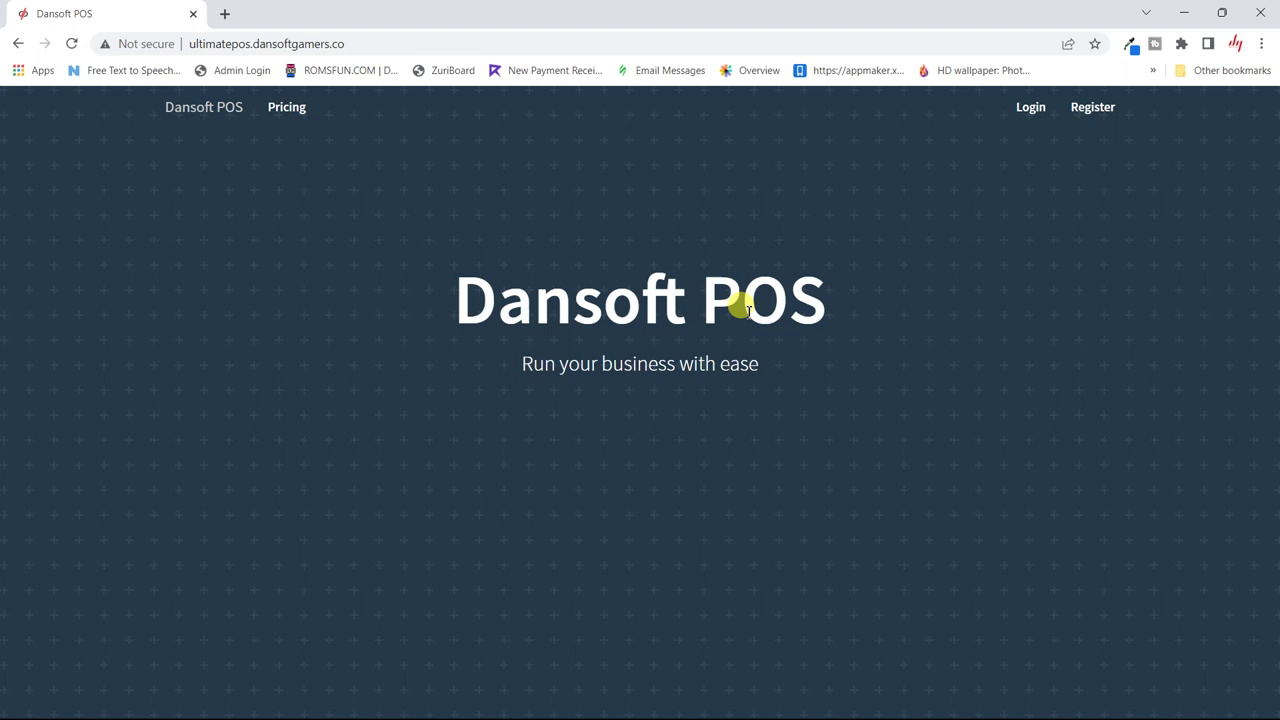
Log in to the Awesome Pharmacy account with the account username and password
click(1026, 114)
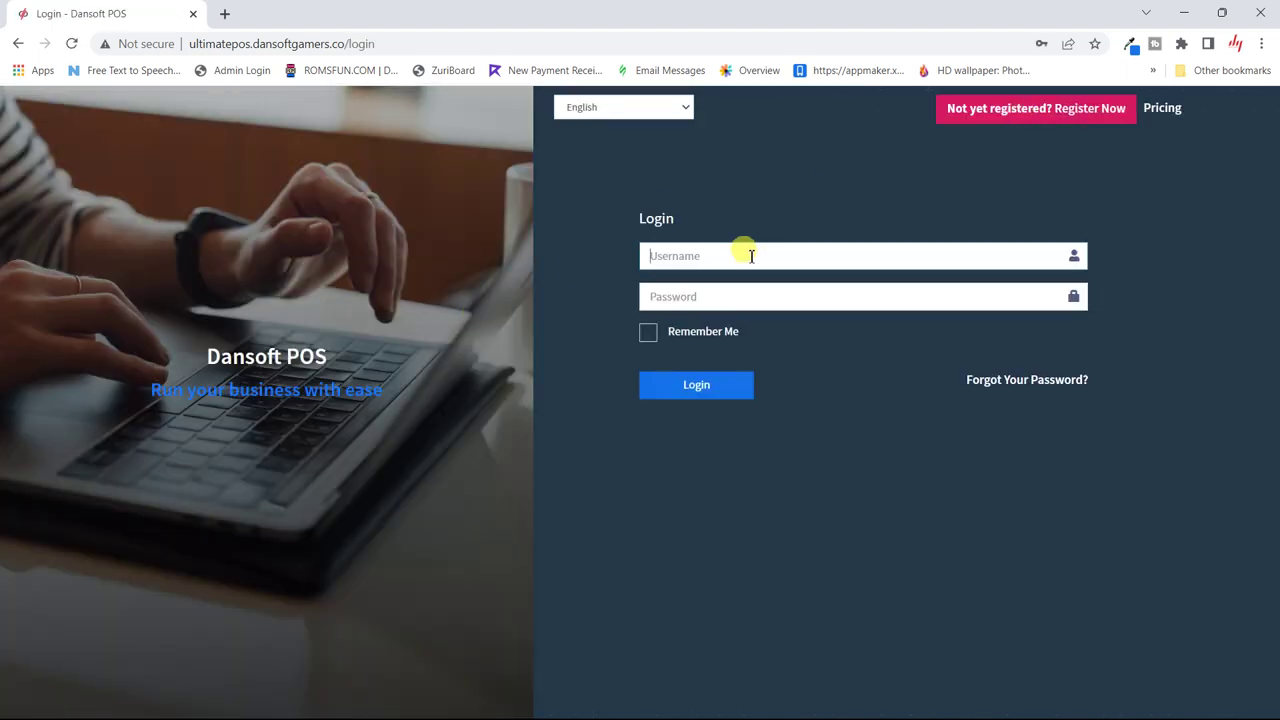
click(748, 255)
text(Mr)
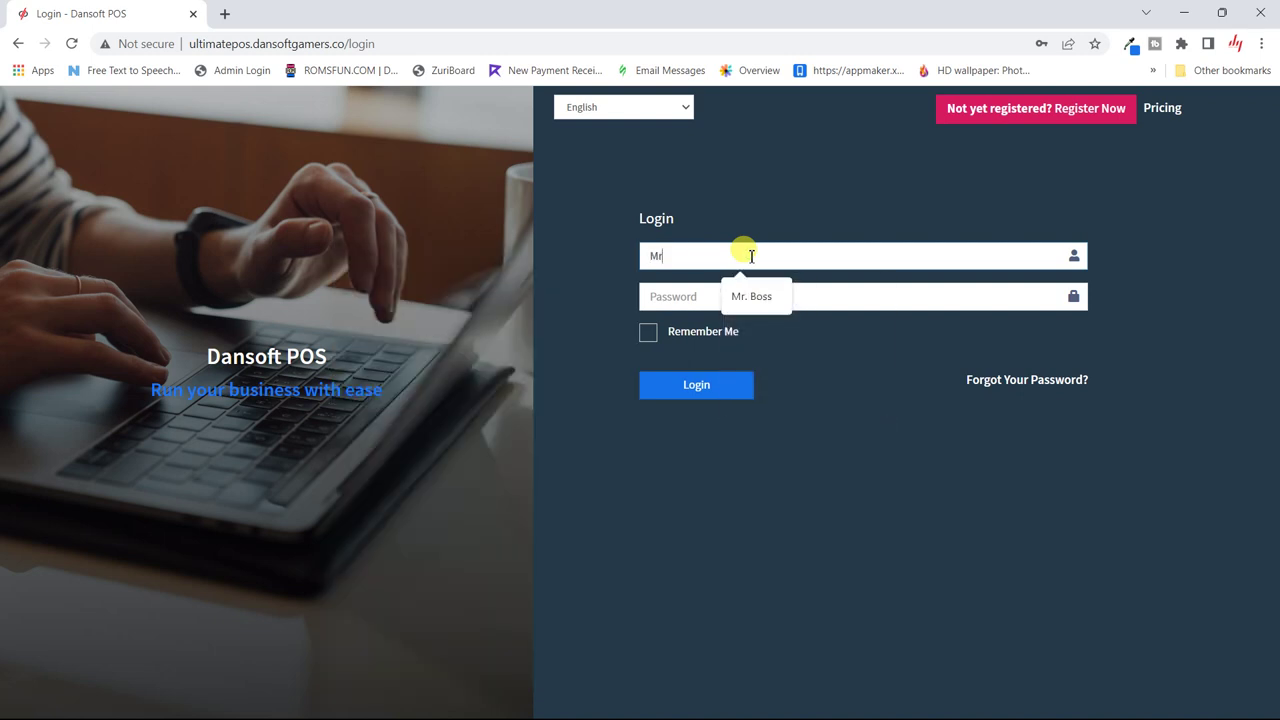
text(. Boss)
key(Tab)
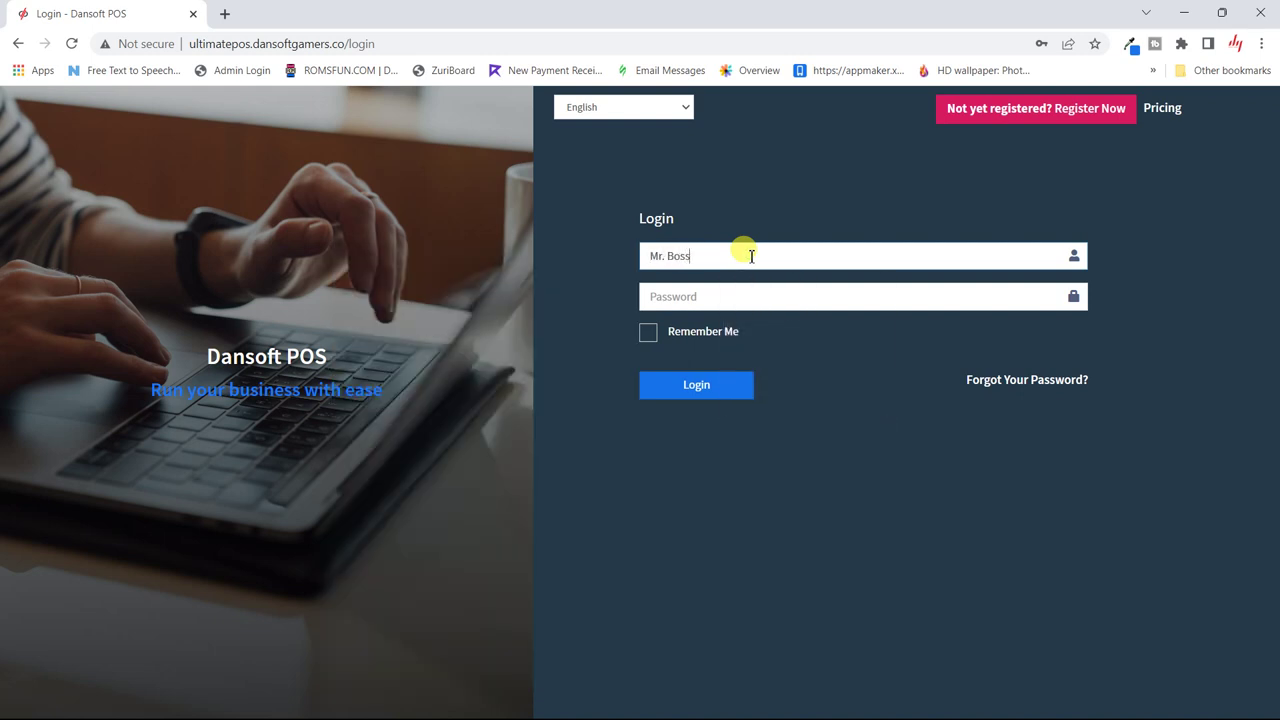
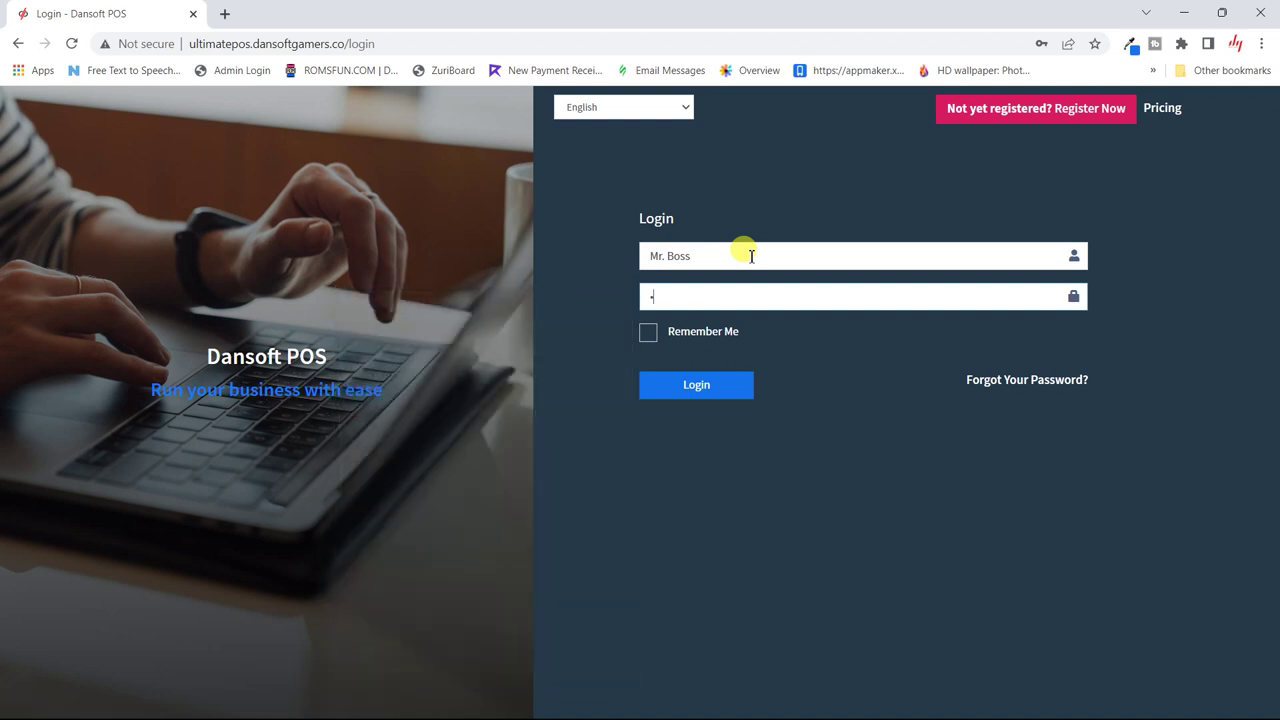
key(Return)
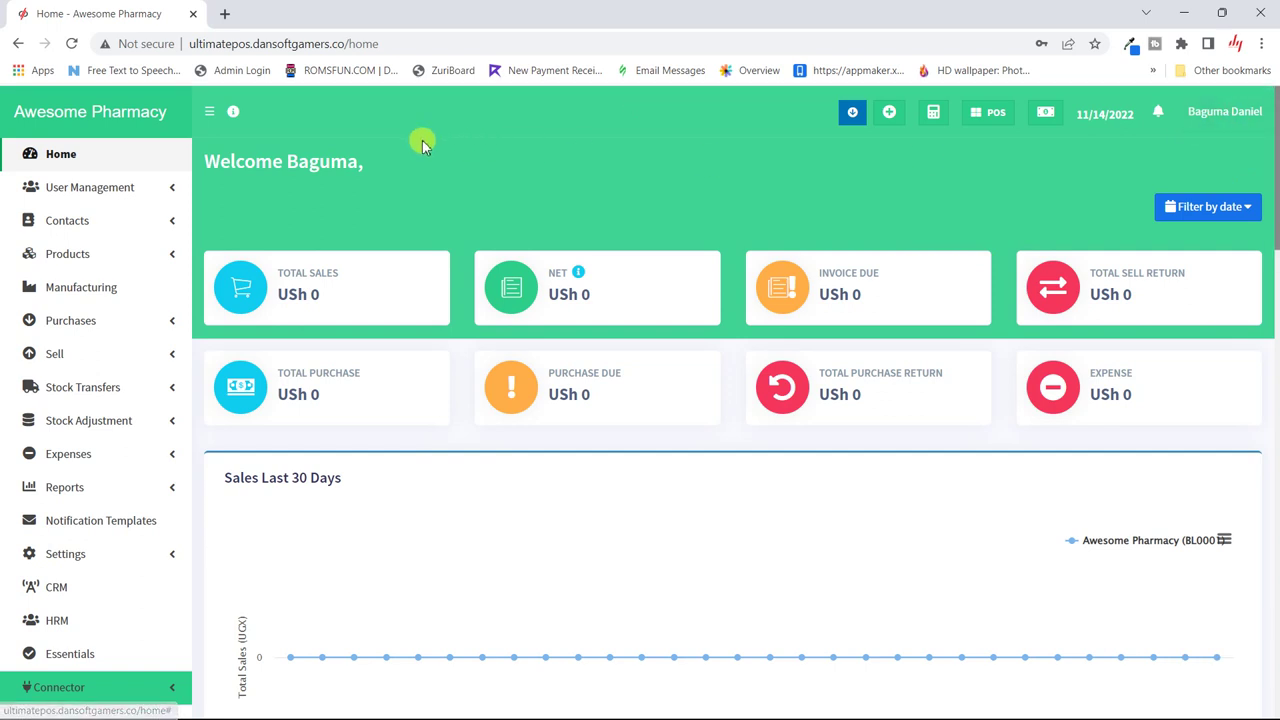
Glance at the user account menu, then expand the Products submenu in the sidebar
click(1228, 111)
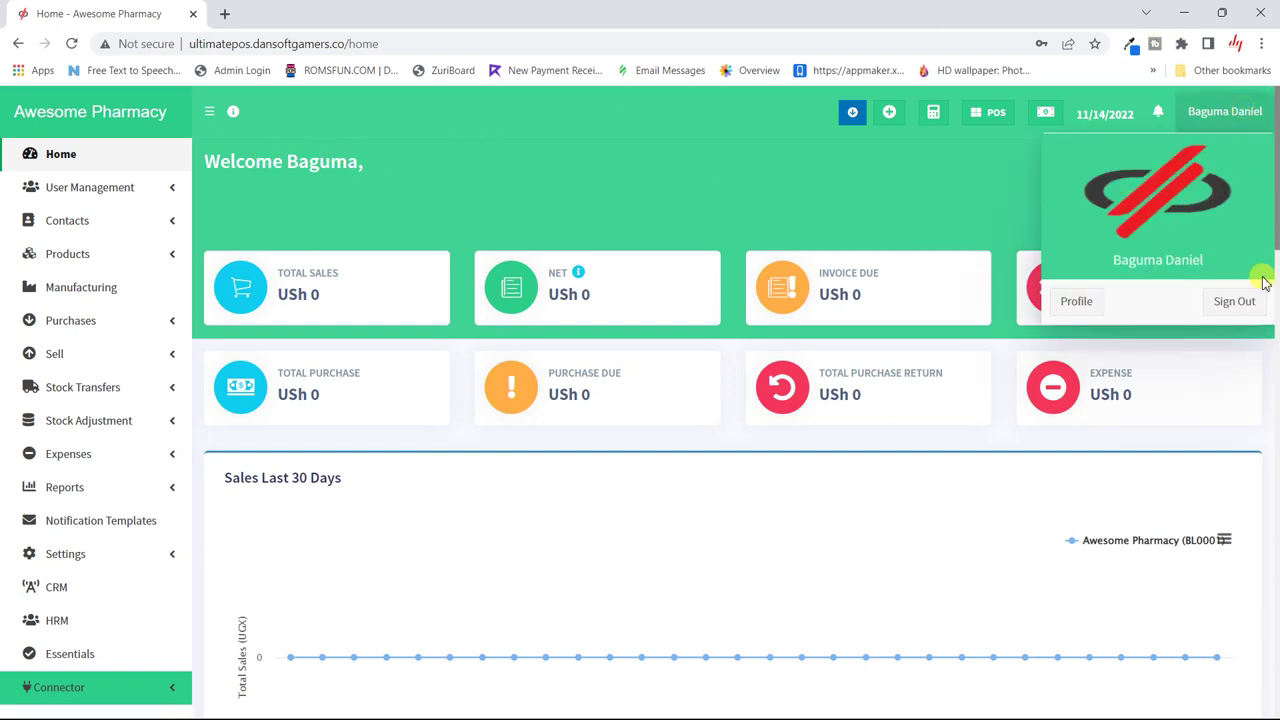
click(729, 188)
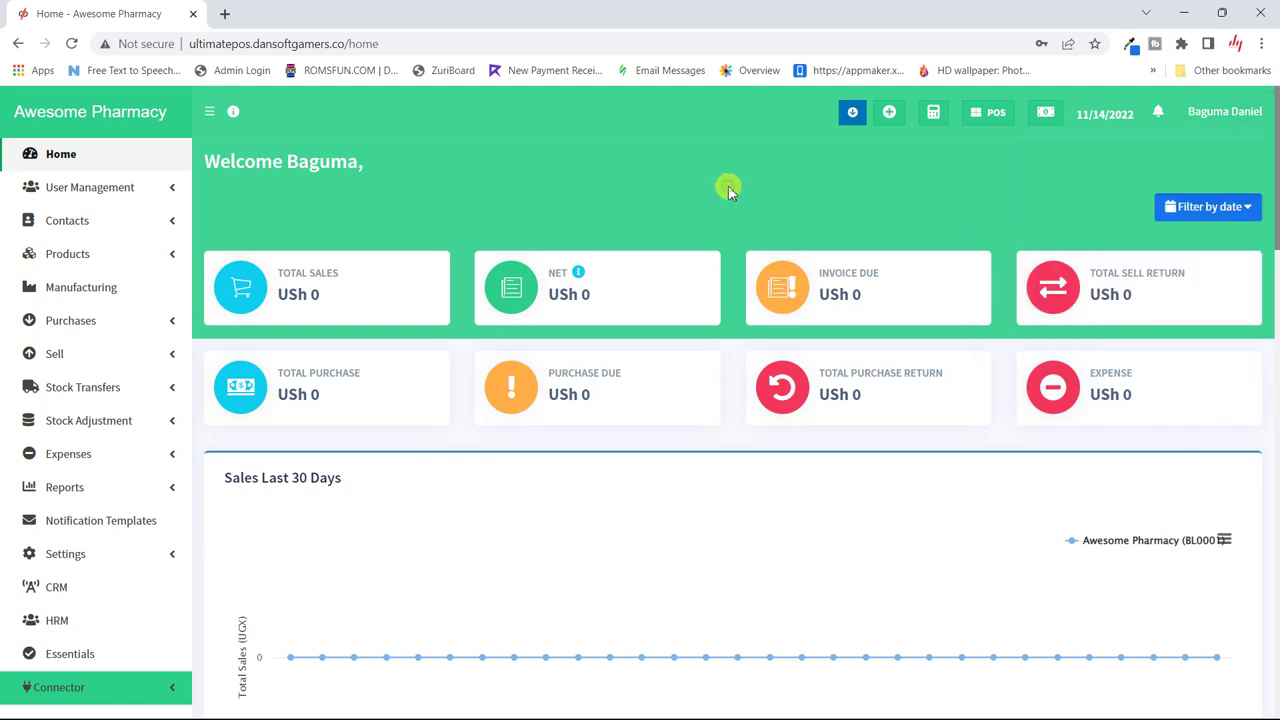
click(127, 262)
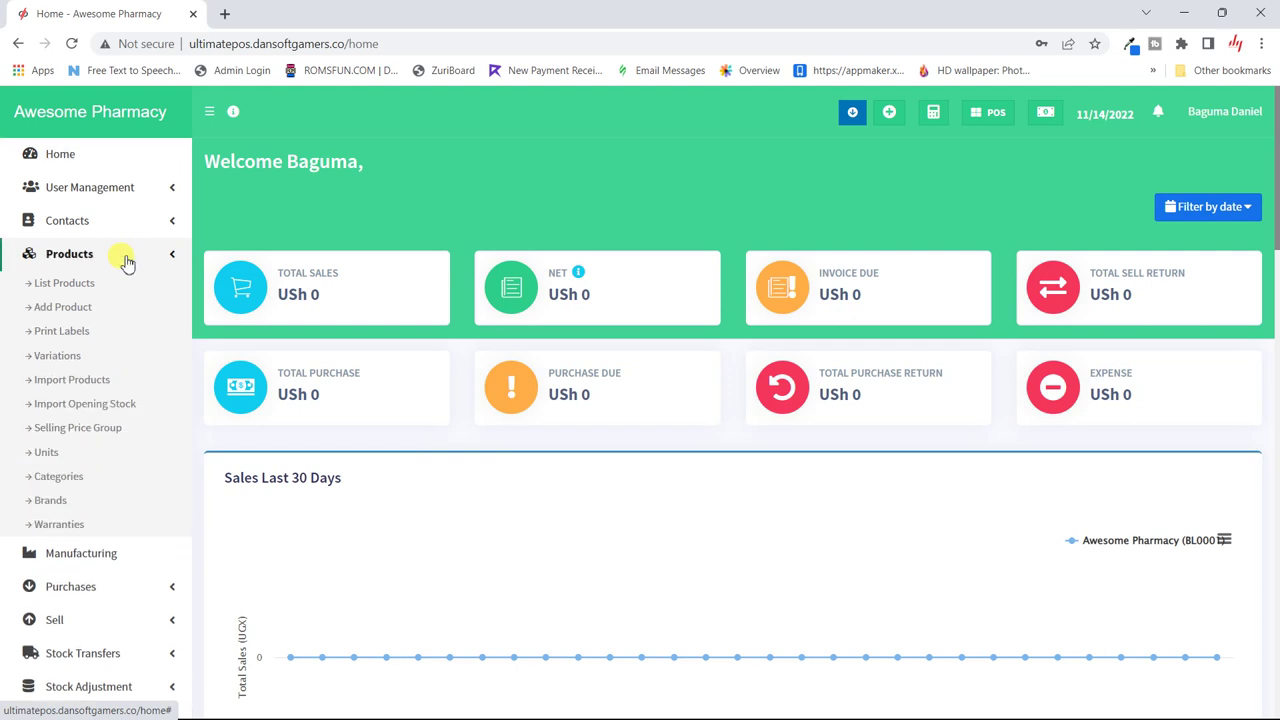
Open List Products and scroll through its filters and empty product table
click(80, 289)
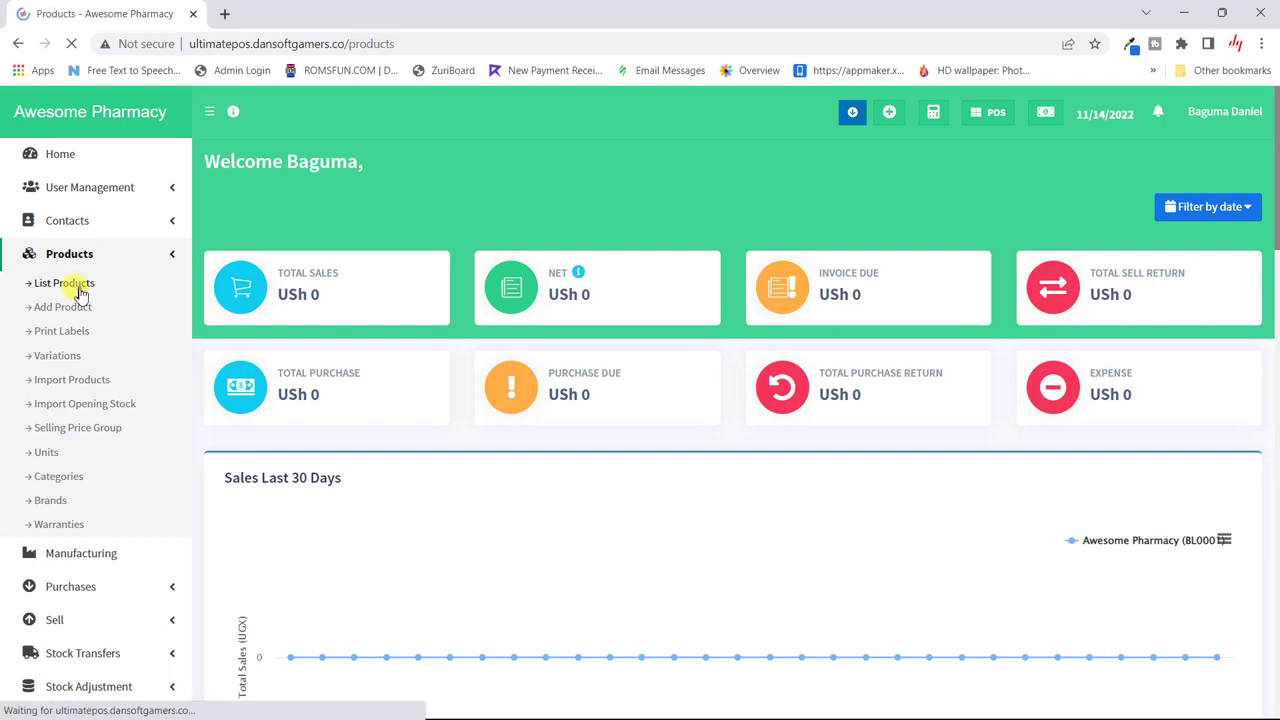
scroll(424, 509, down, 3)
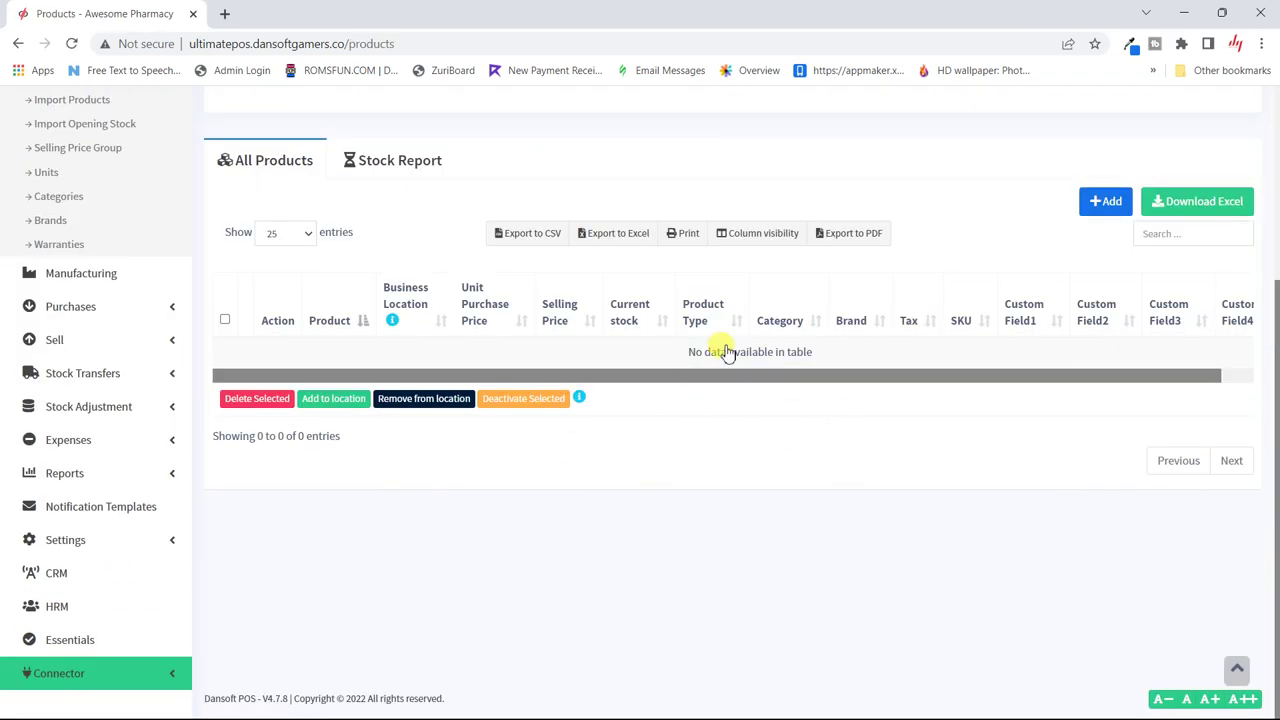
scroll(95, 185, up, 2)
scroll(90, 190, up, 1)
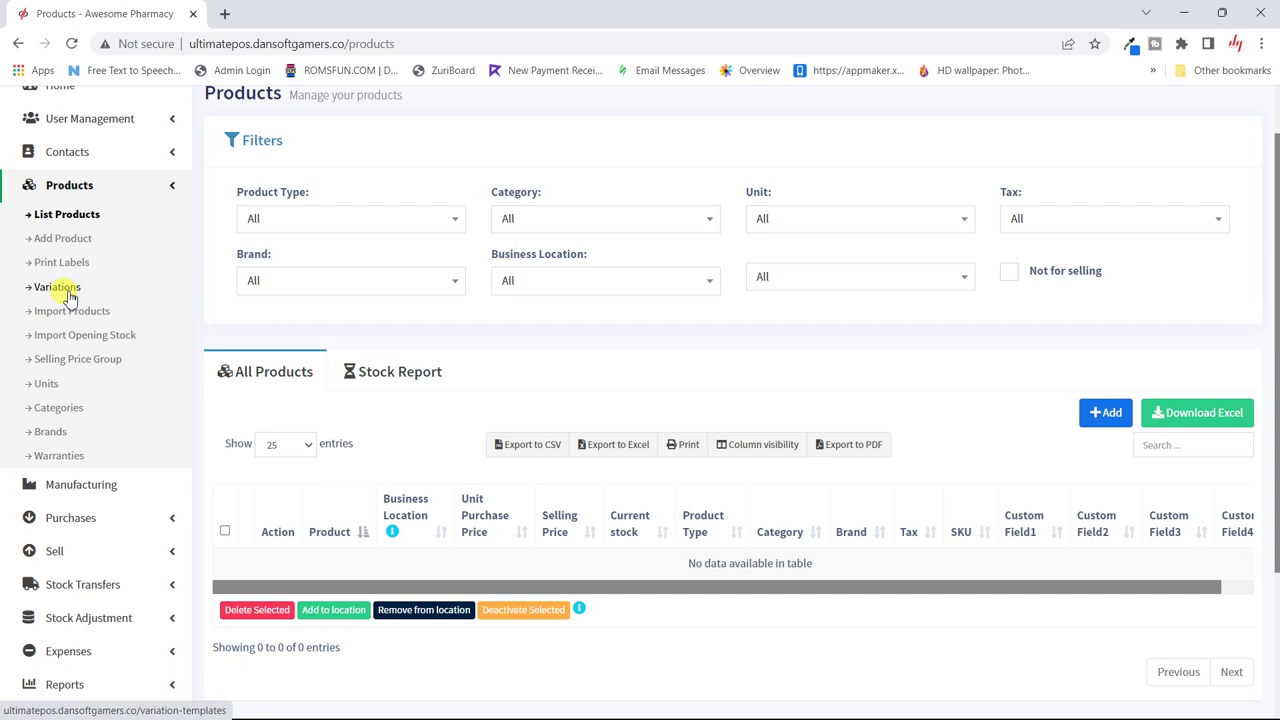
scroll(70, 297, down, 2)
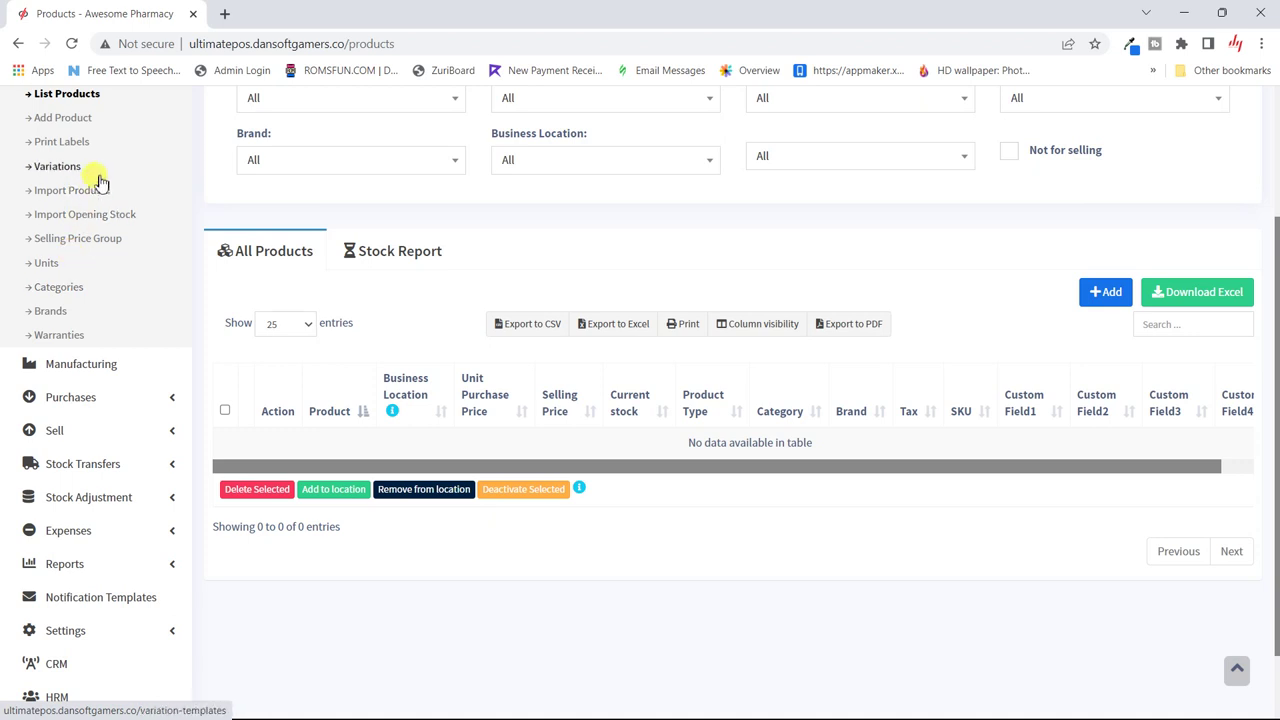
Go through the Import Products page to the Import Opening Stock page
click(82, 197)
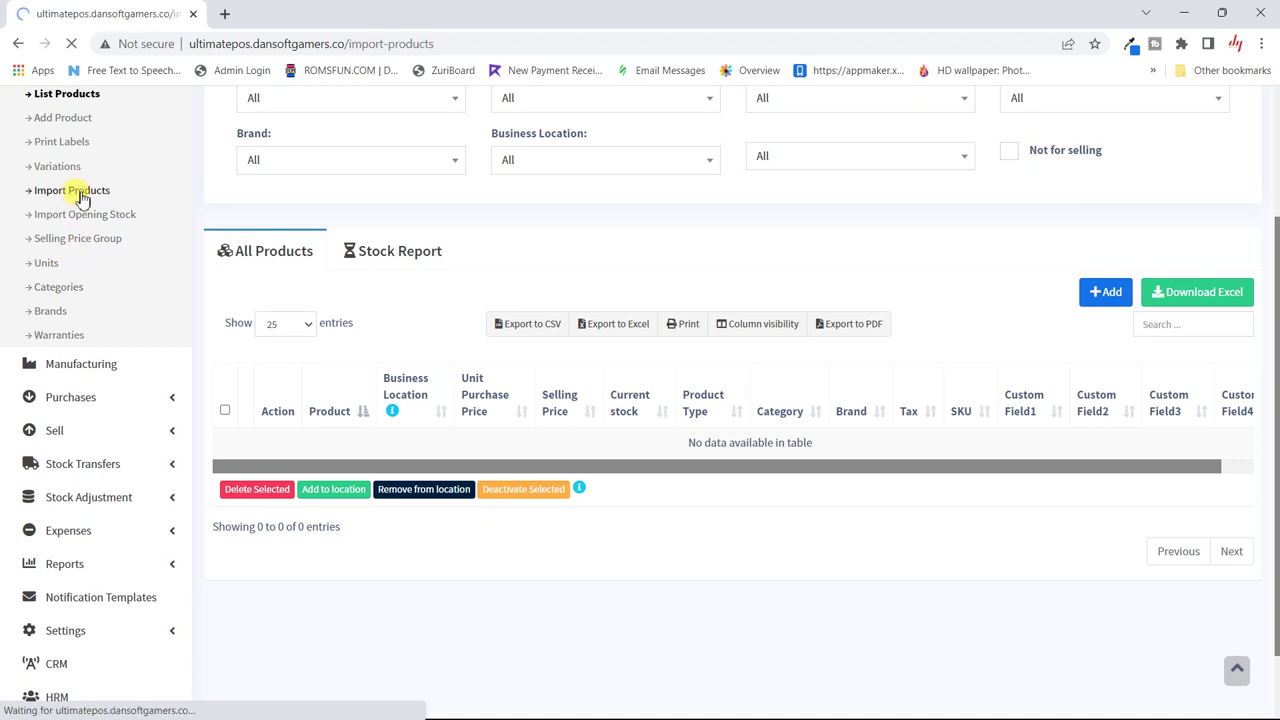
scroll(470, 400, down, 3)
scroll(473, 408, up, 3)
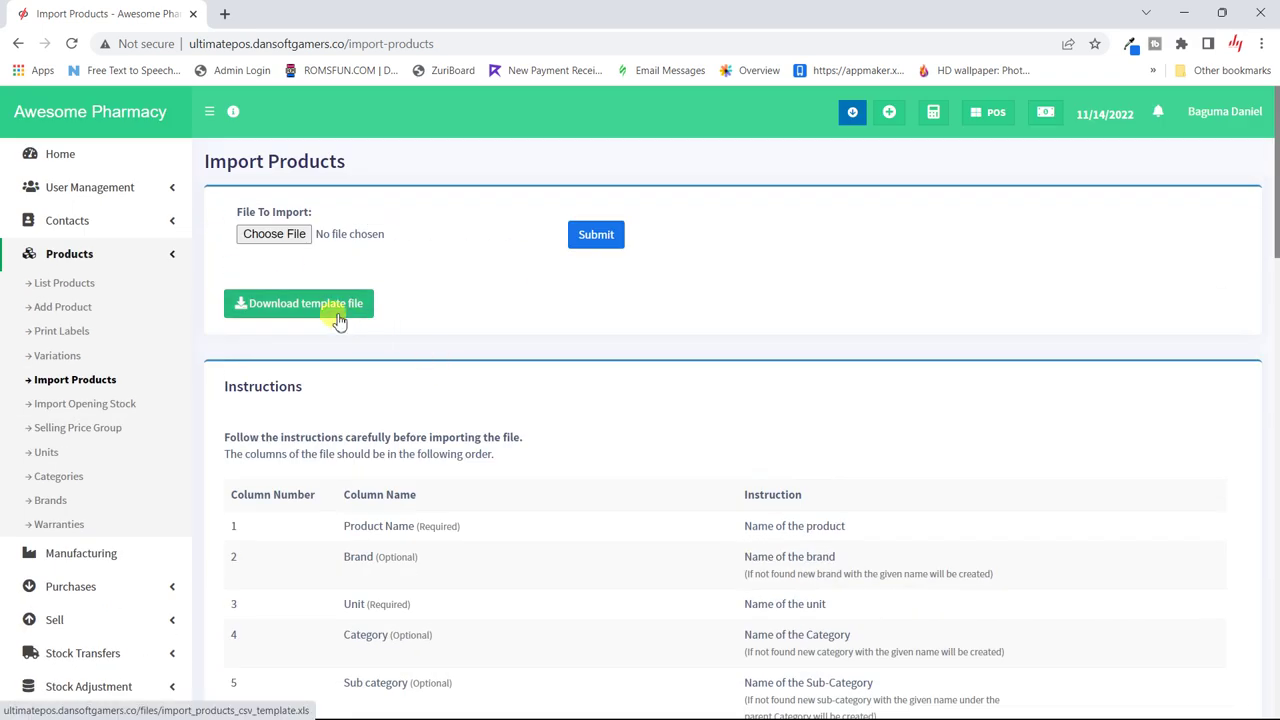
click(93, 408)
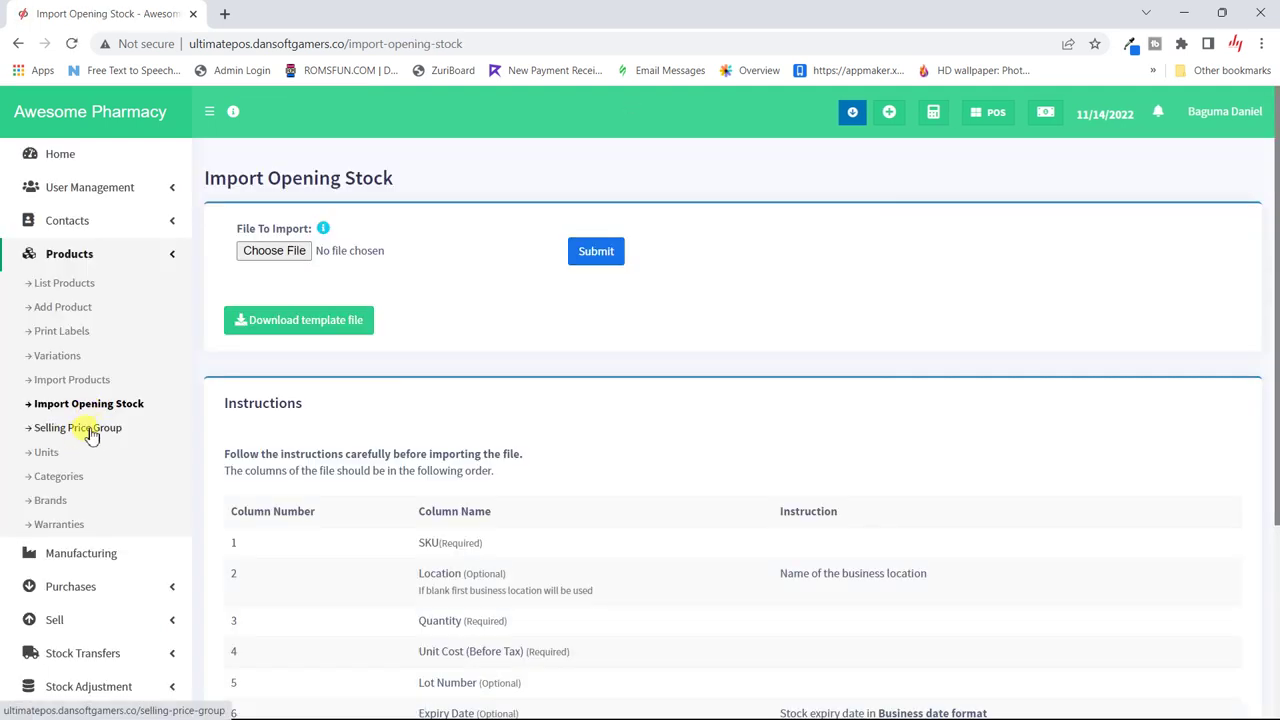
Open the Selling Price Group page from the Products submenu
click(101, 430)
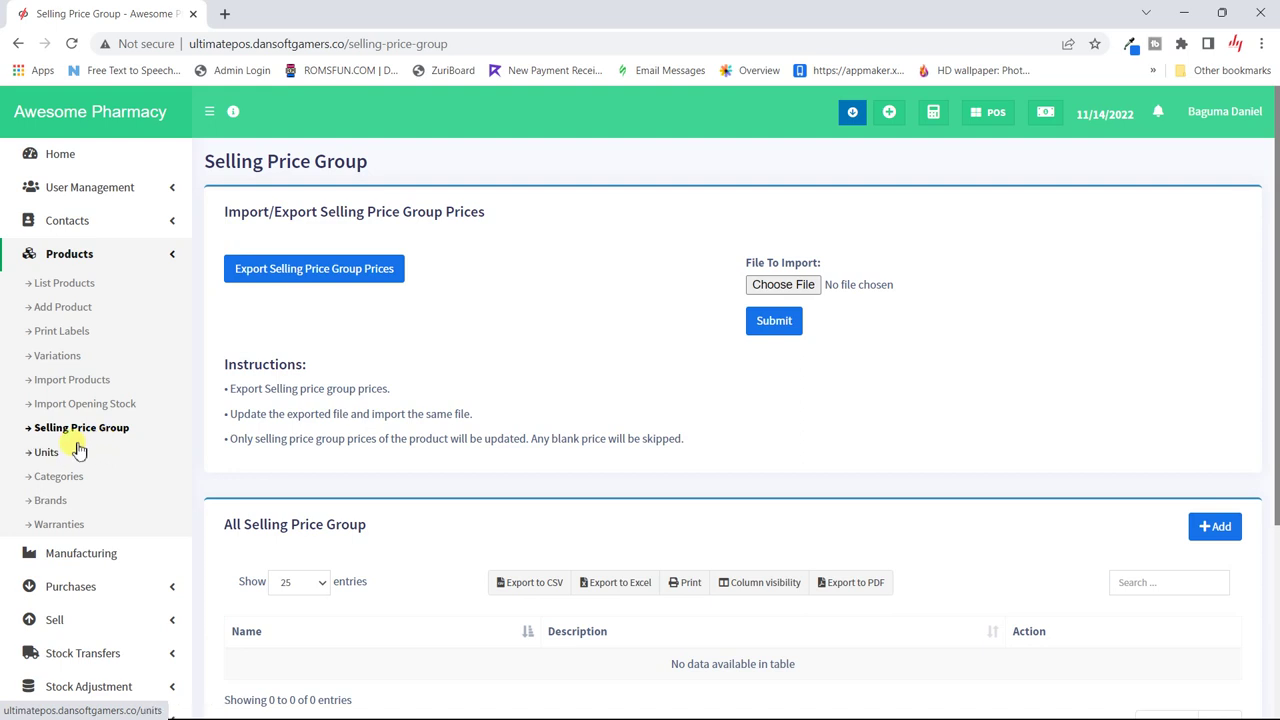
On the Units page, delete Strip (10tabs) and Tablets, then move to Categories
click(47, 453)
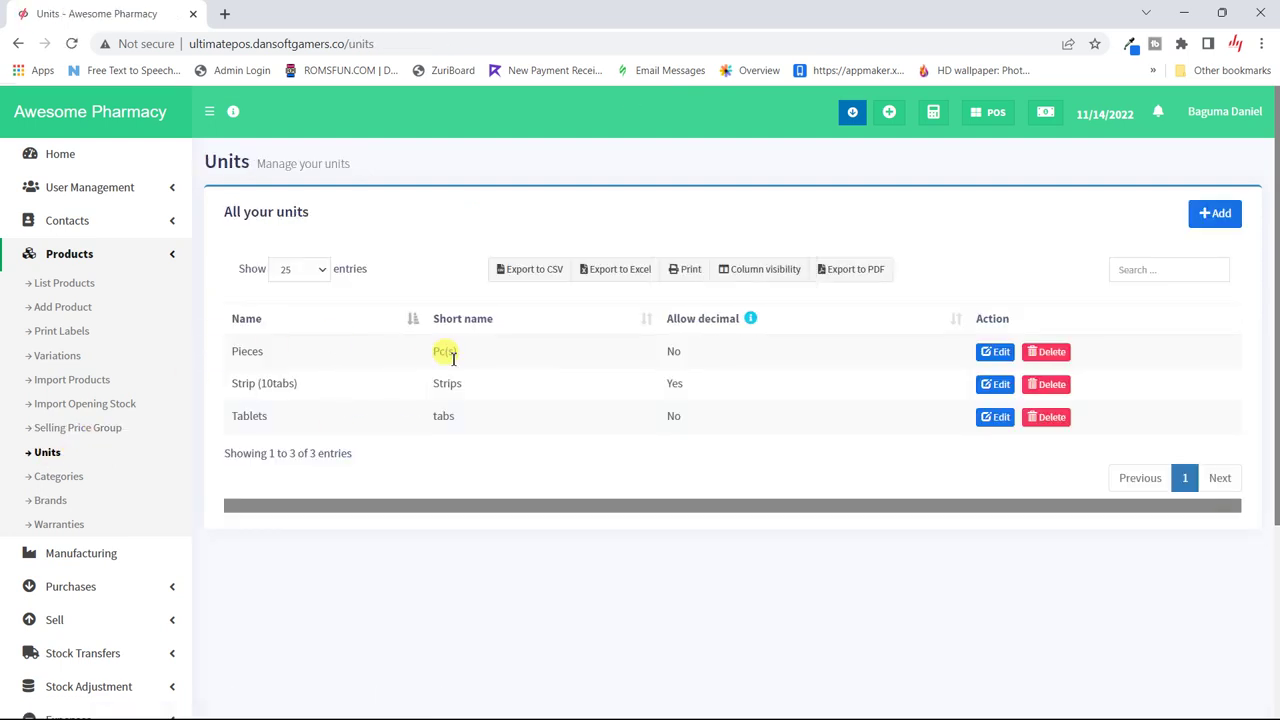
click(1052, 386)
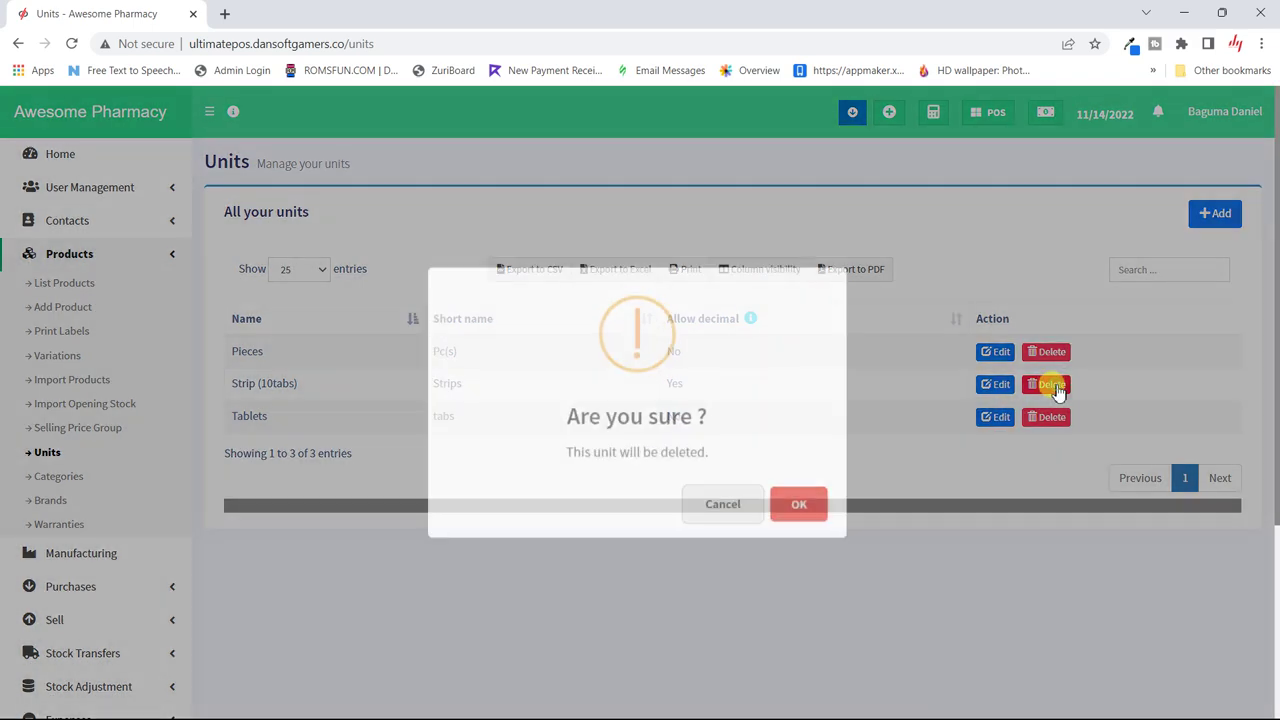
click(794, 510)
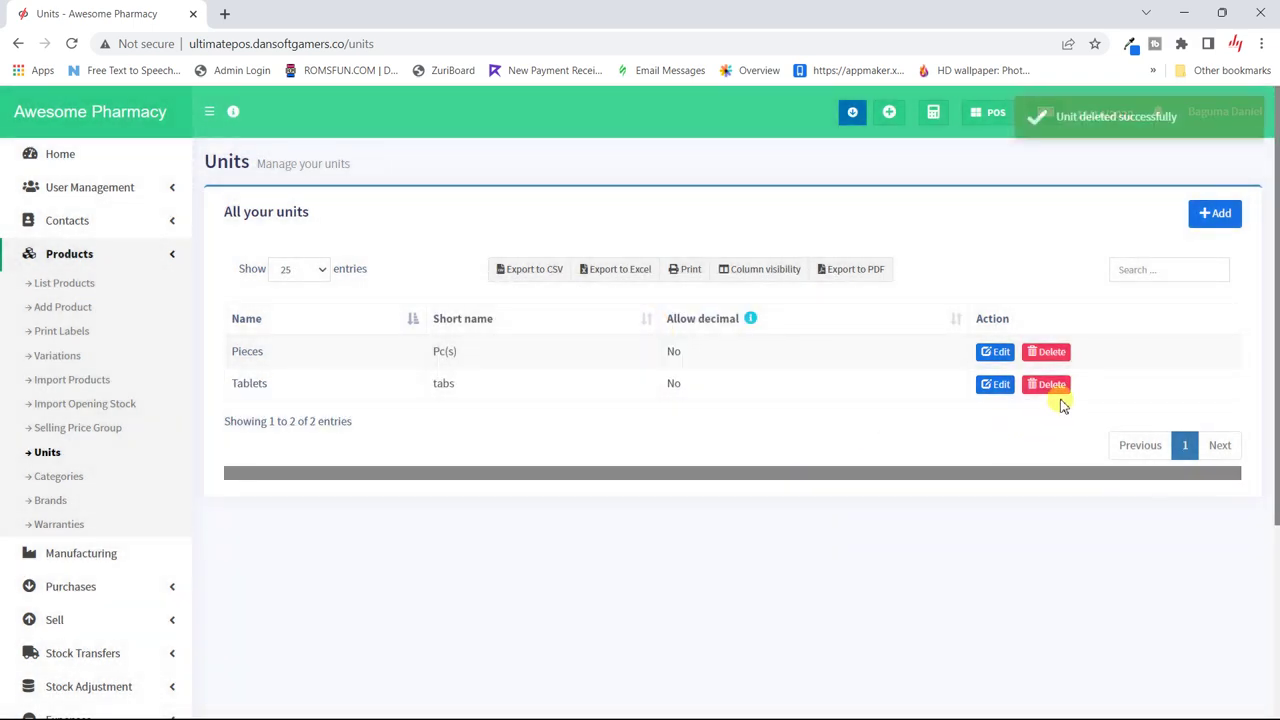
click(1052, 388)
click(797, 497)
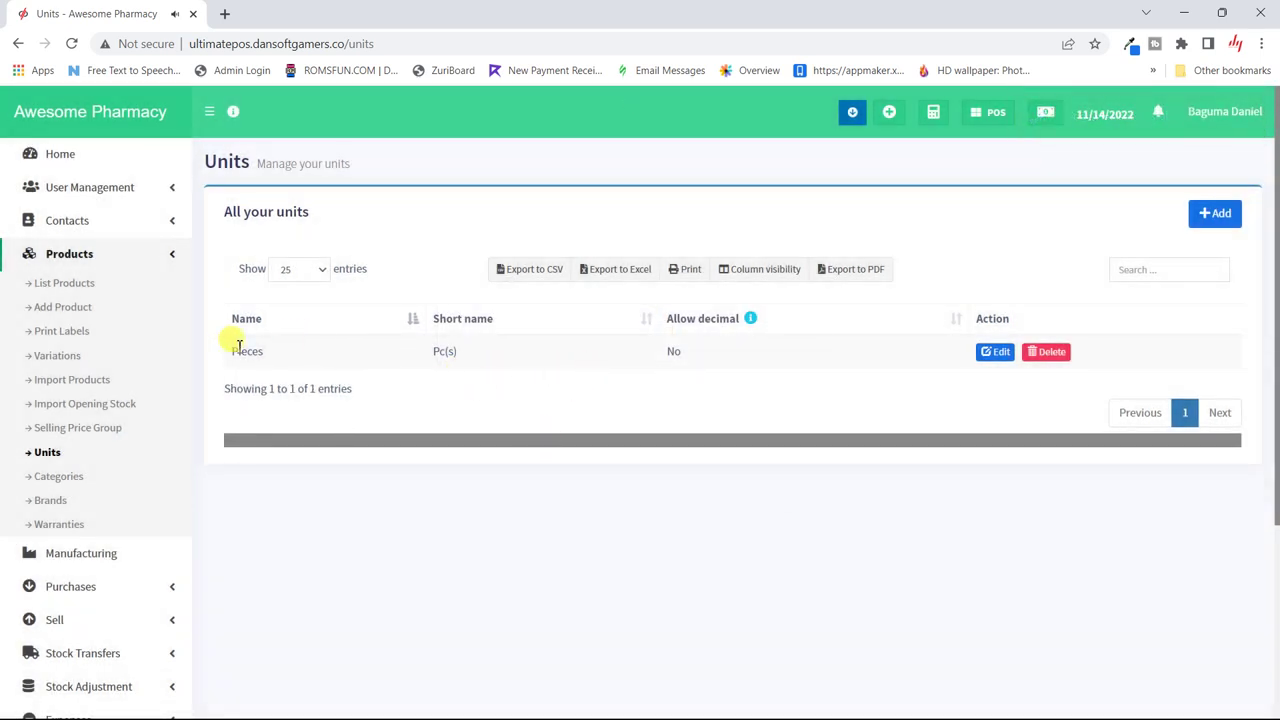
scroll(106, 450, down, 2)
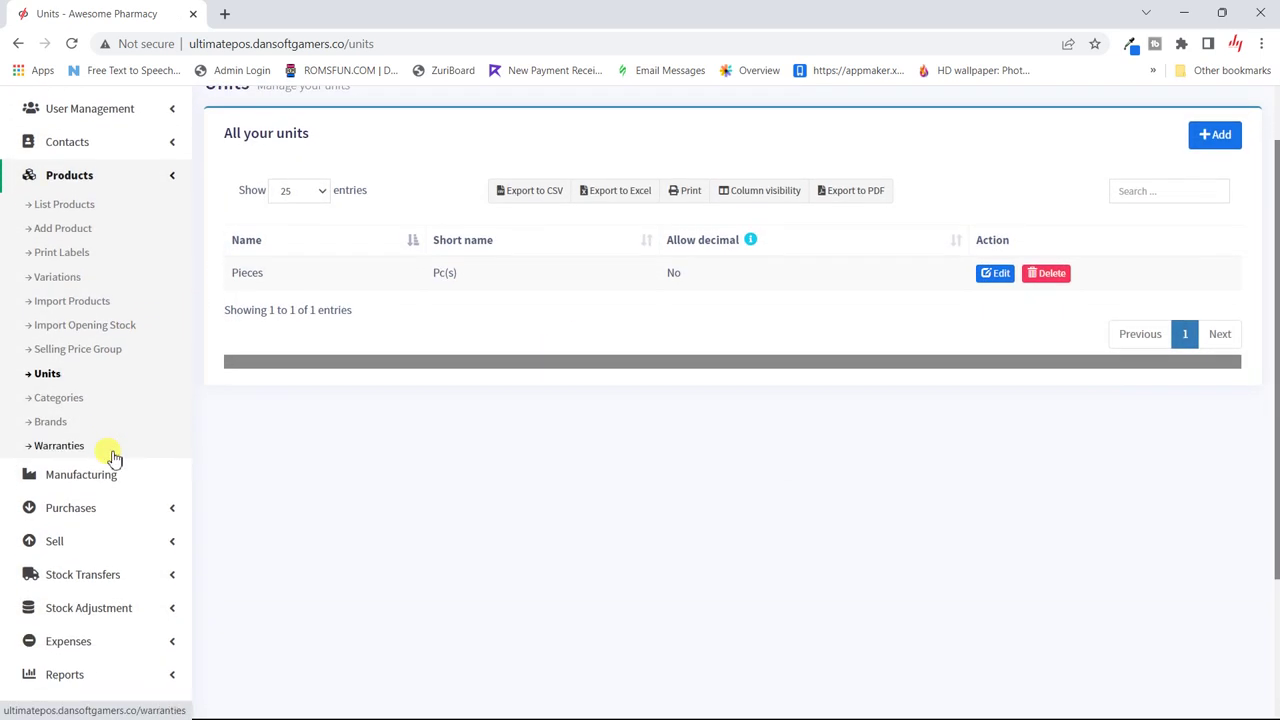
click(79, 402)
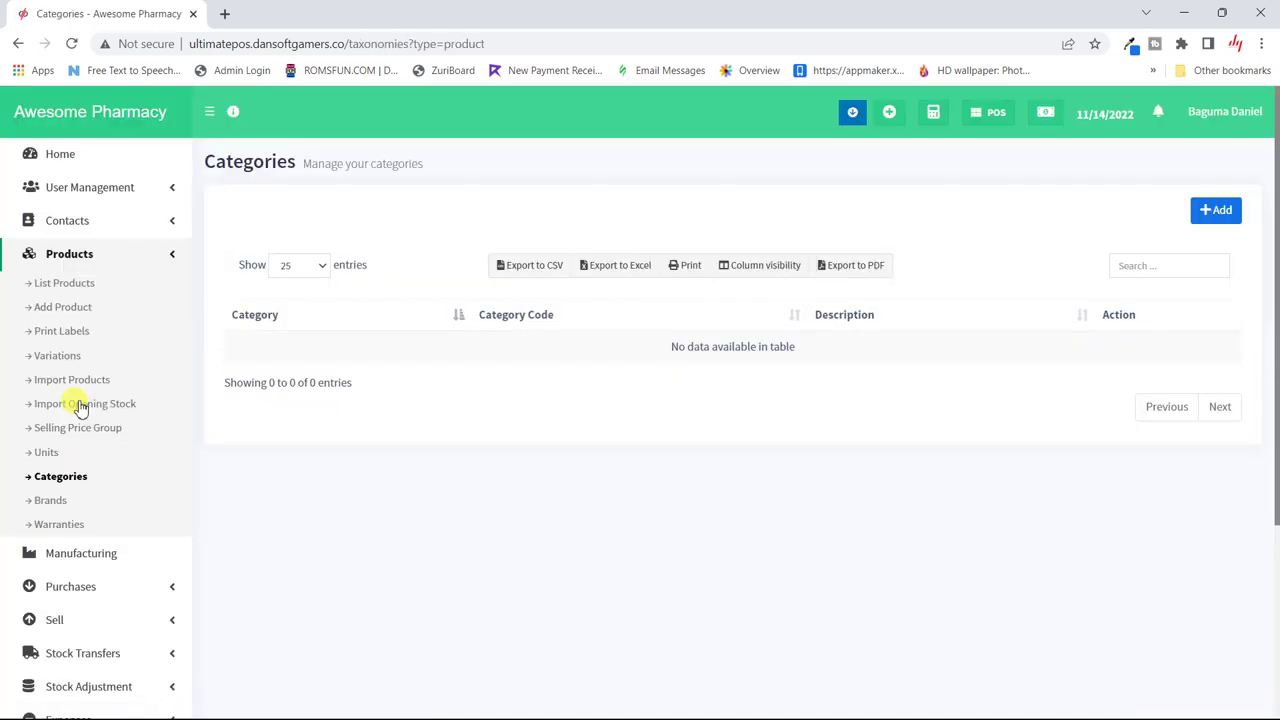
Pass through the empty Brands page to the empty Warranties list
click(50, 504)
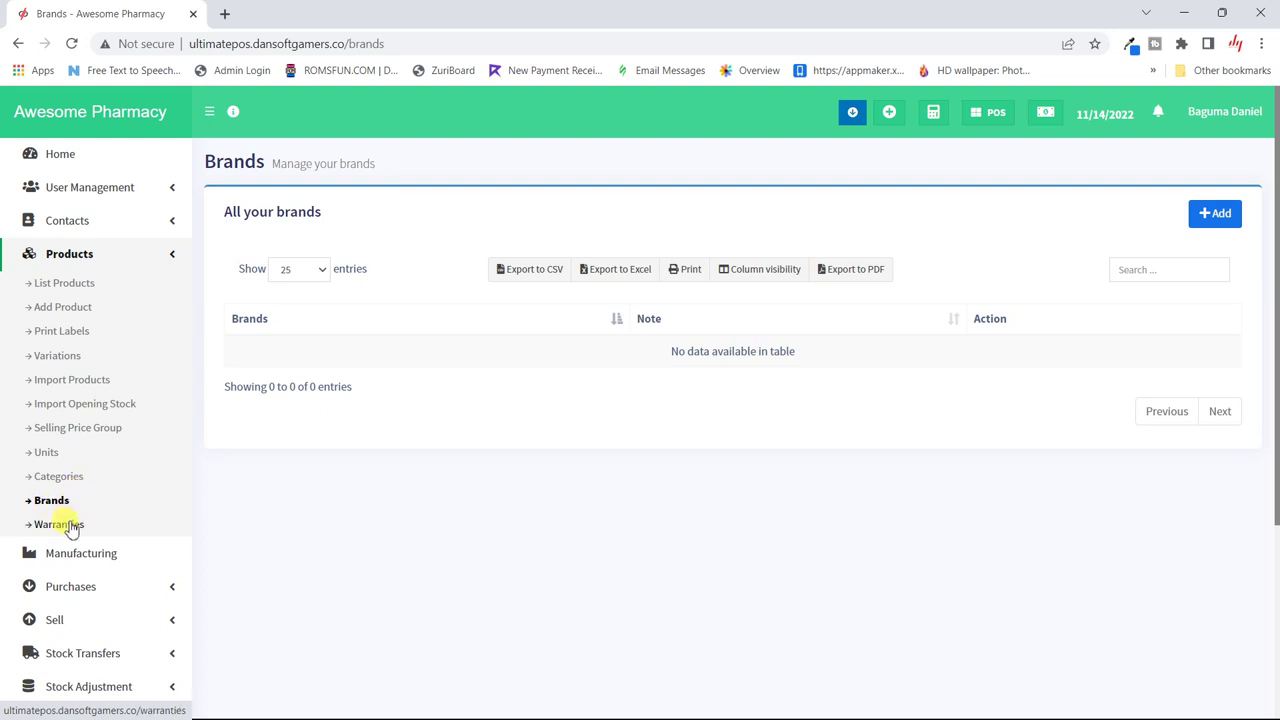
click(70, 527)
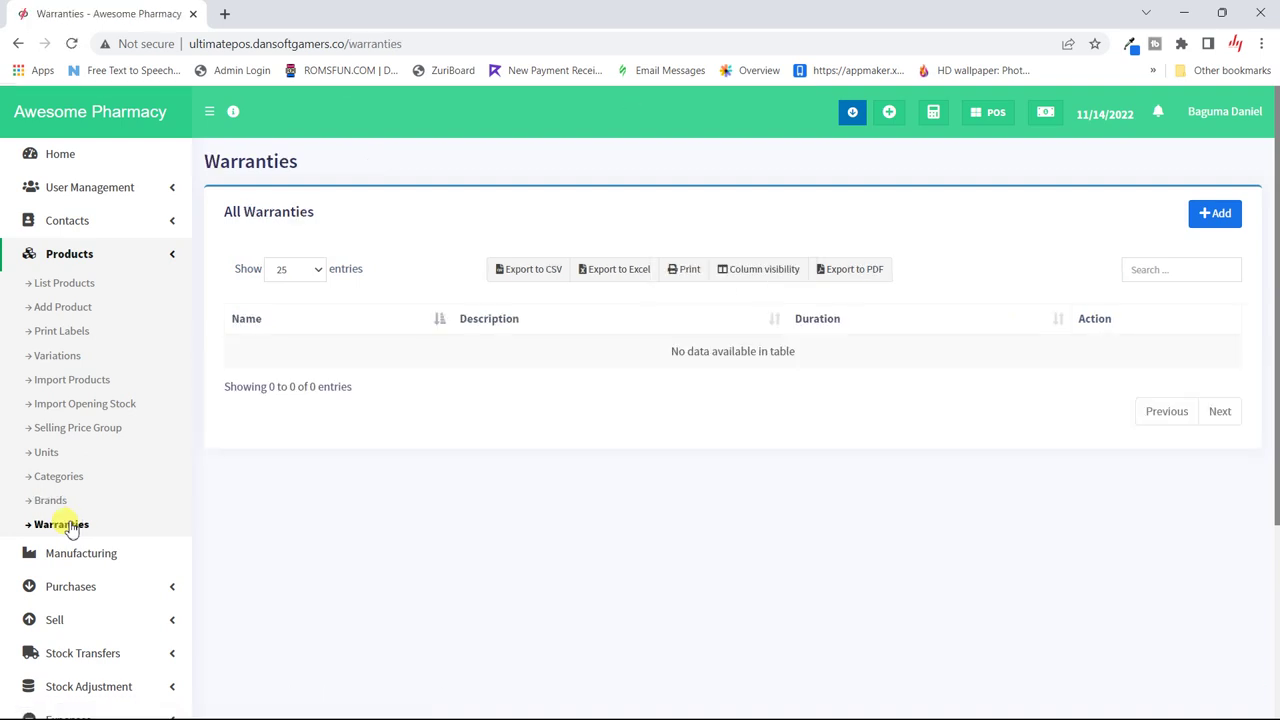
Start a new warranty with duration 3 Months, leaving name and description empty
click(1206, 220)
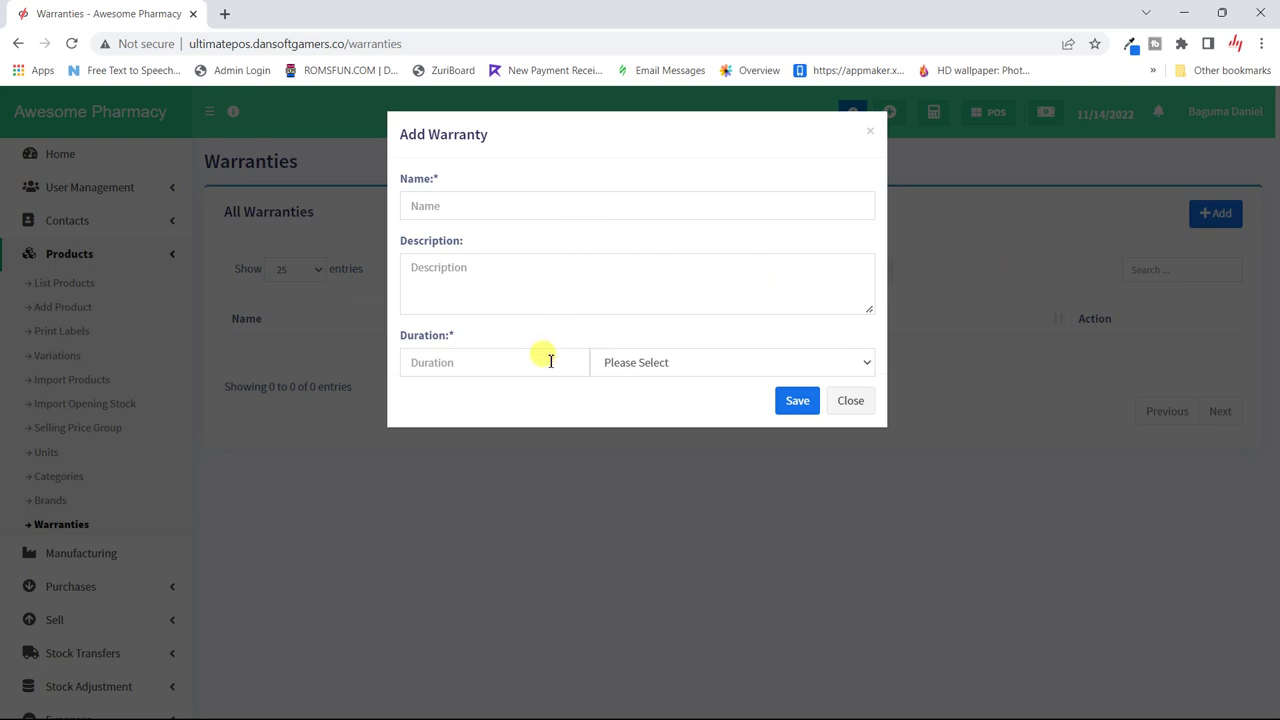
click(534, 208)
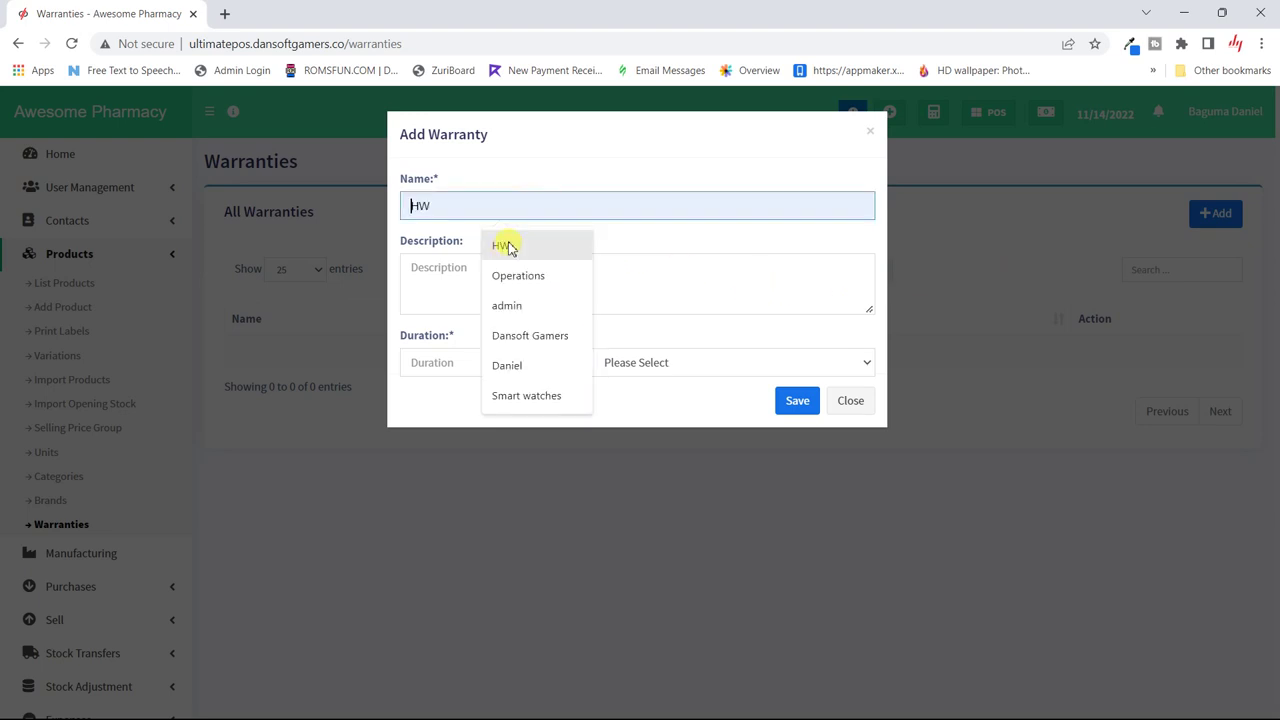
click(456, 271)
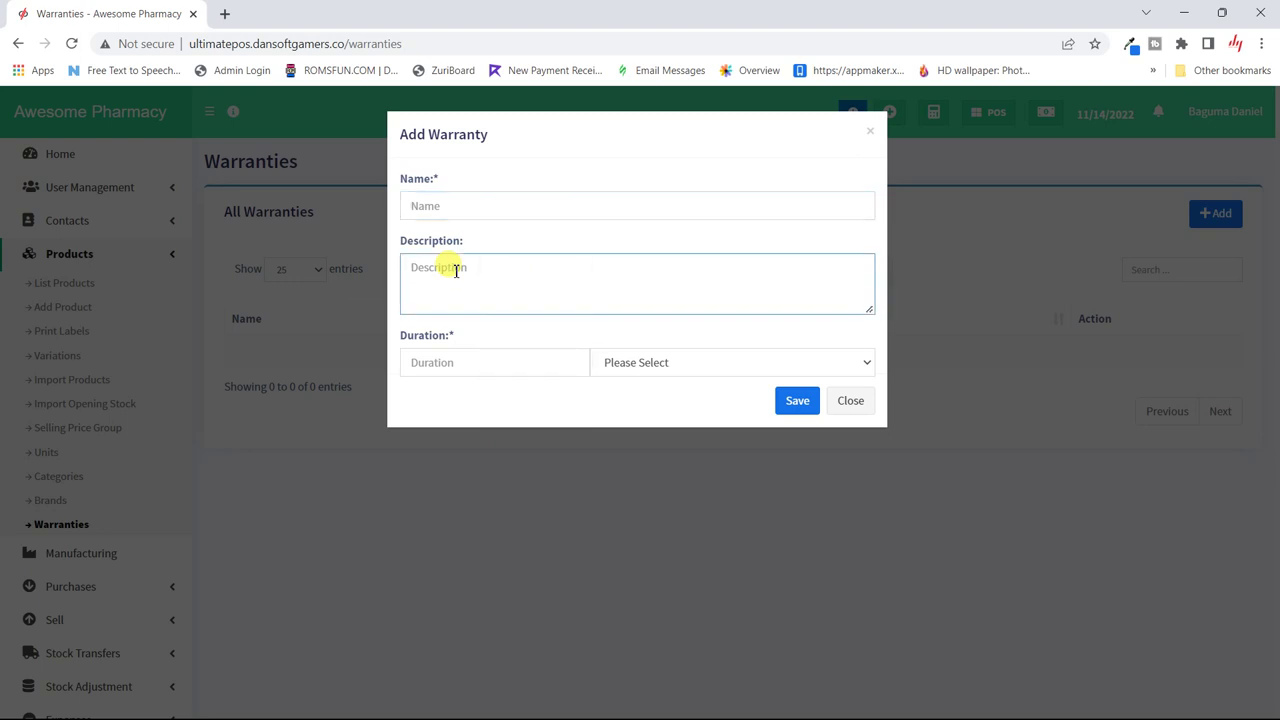
click(486, 362)
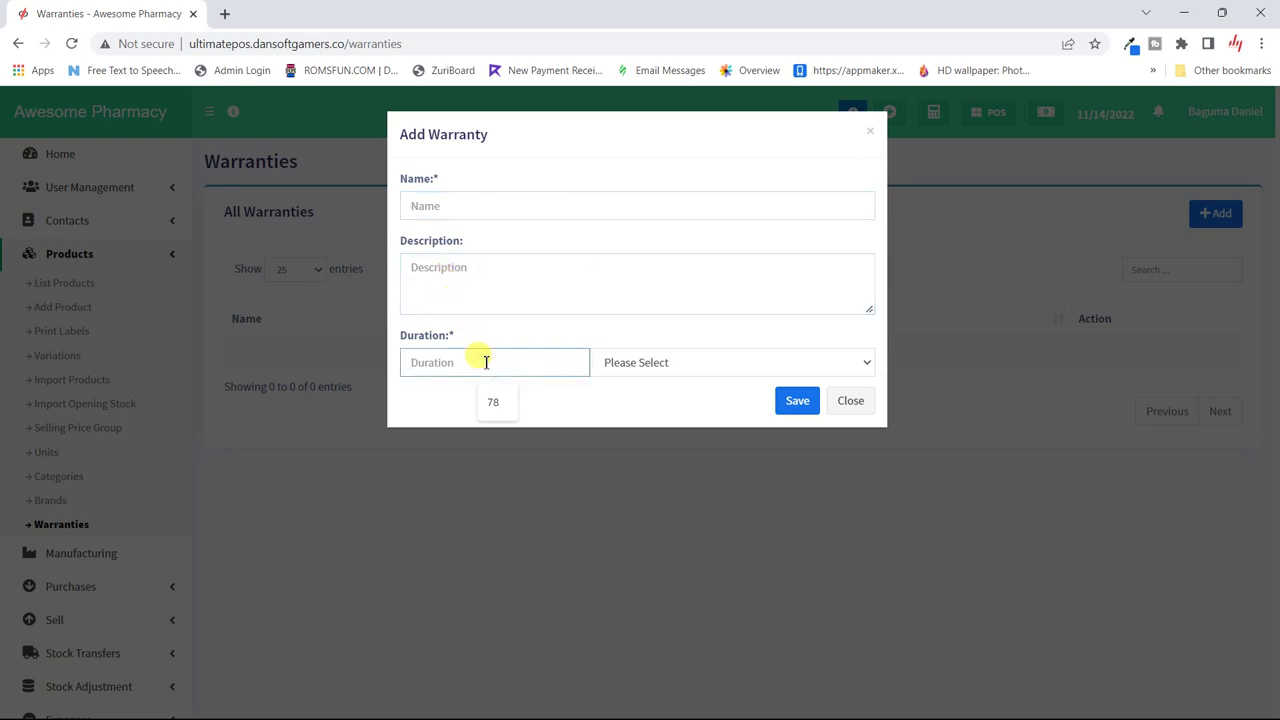
text(3)
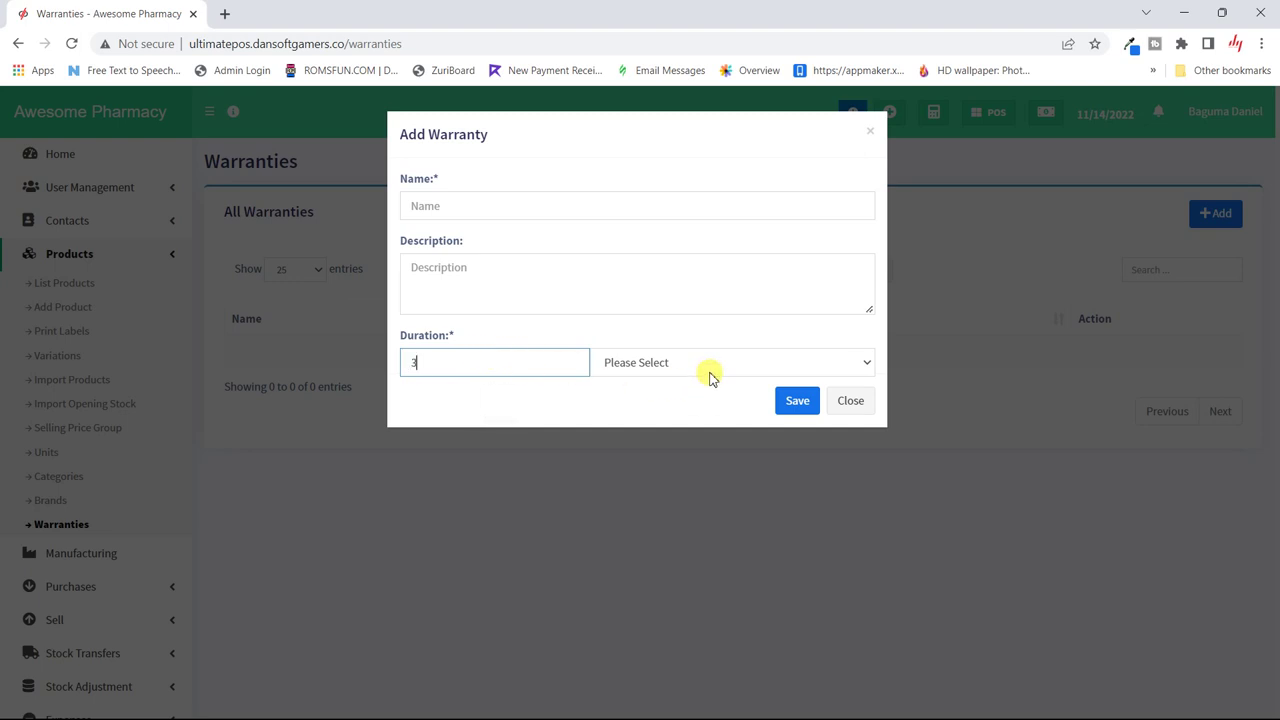
click(709, 373)
click(668, 416)
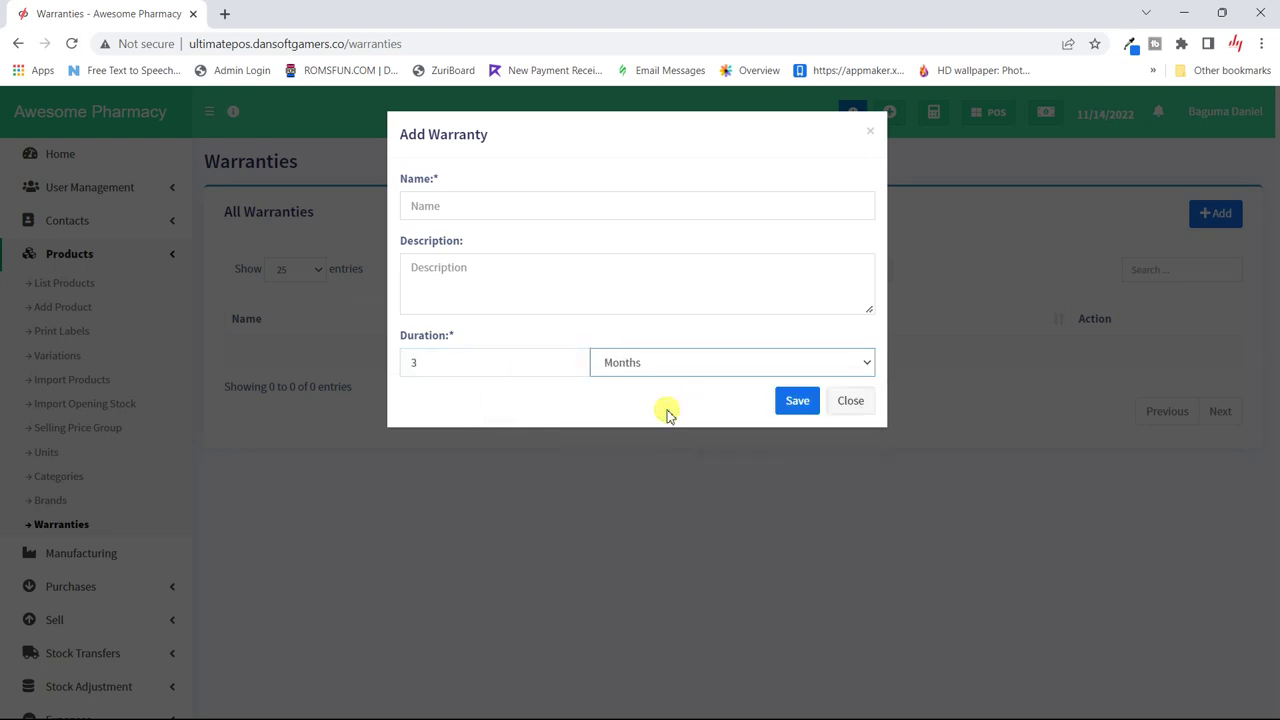
click(705, 363)
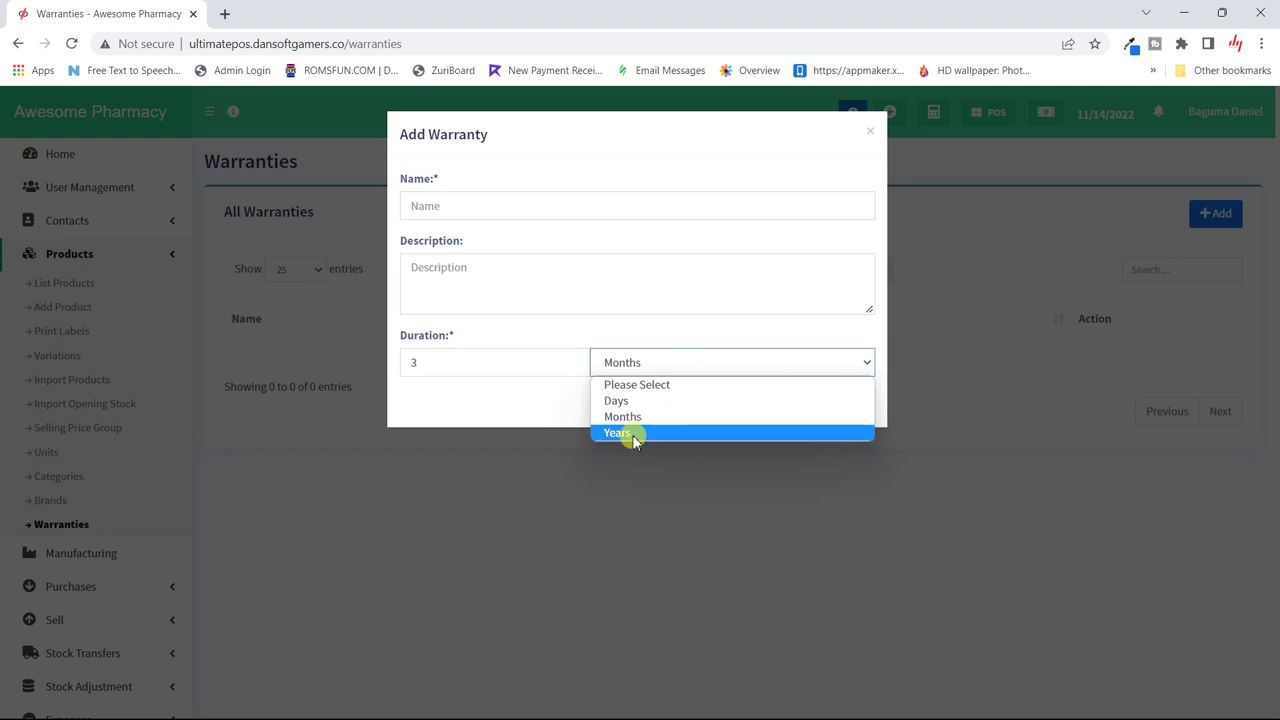
click(557, 408)
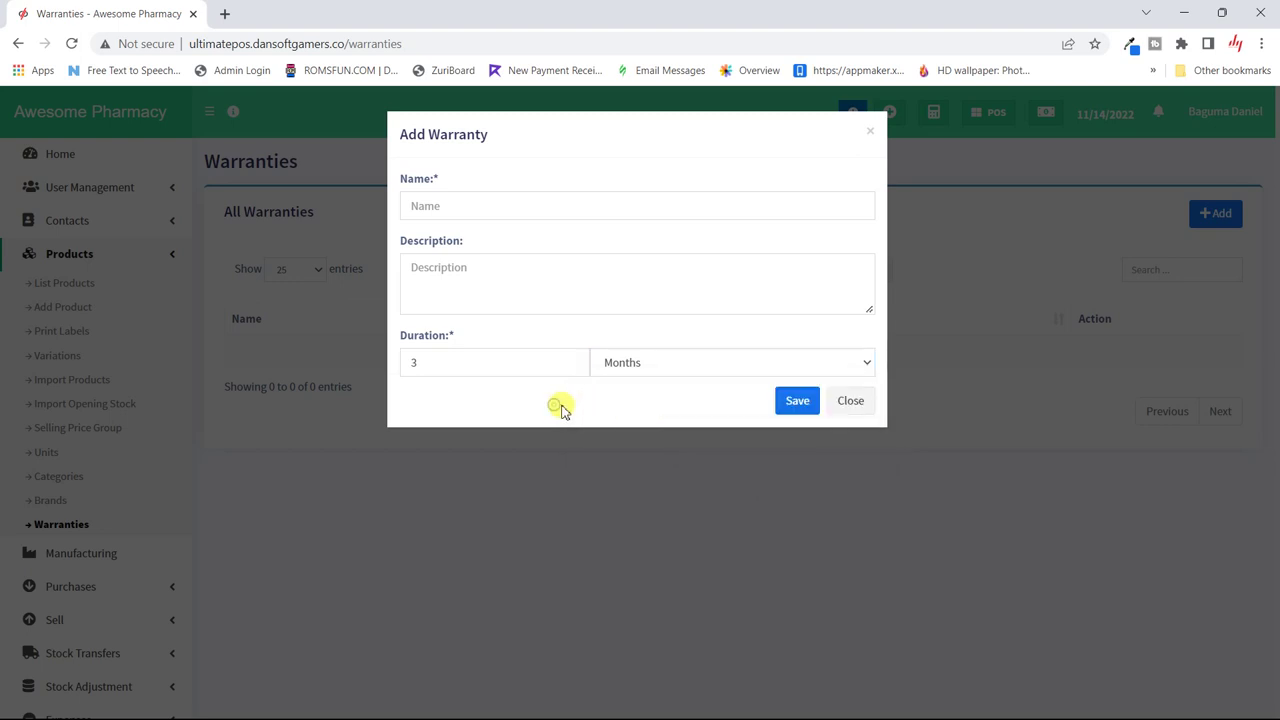
Close the unfinished warranty and open a blank Add new product form from List Products
click(850, 401)
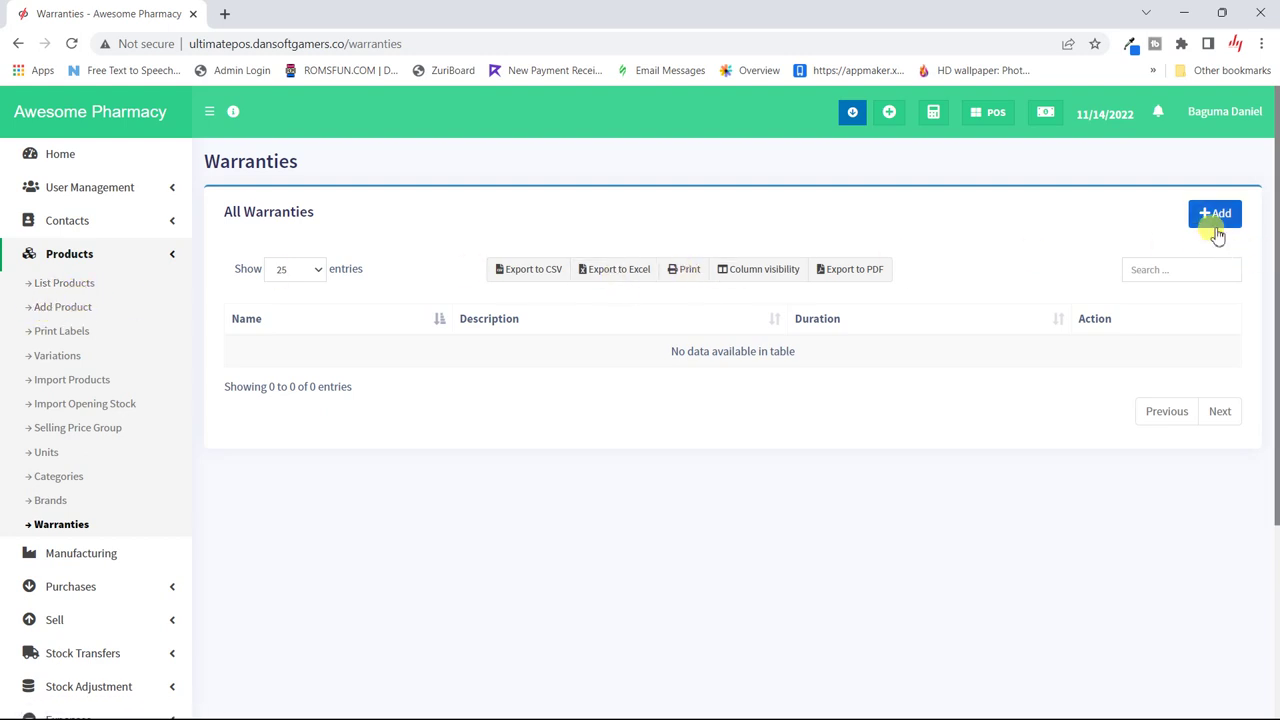
click(57, 289)
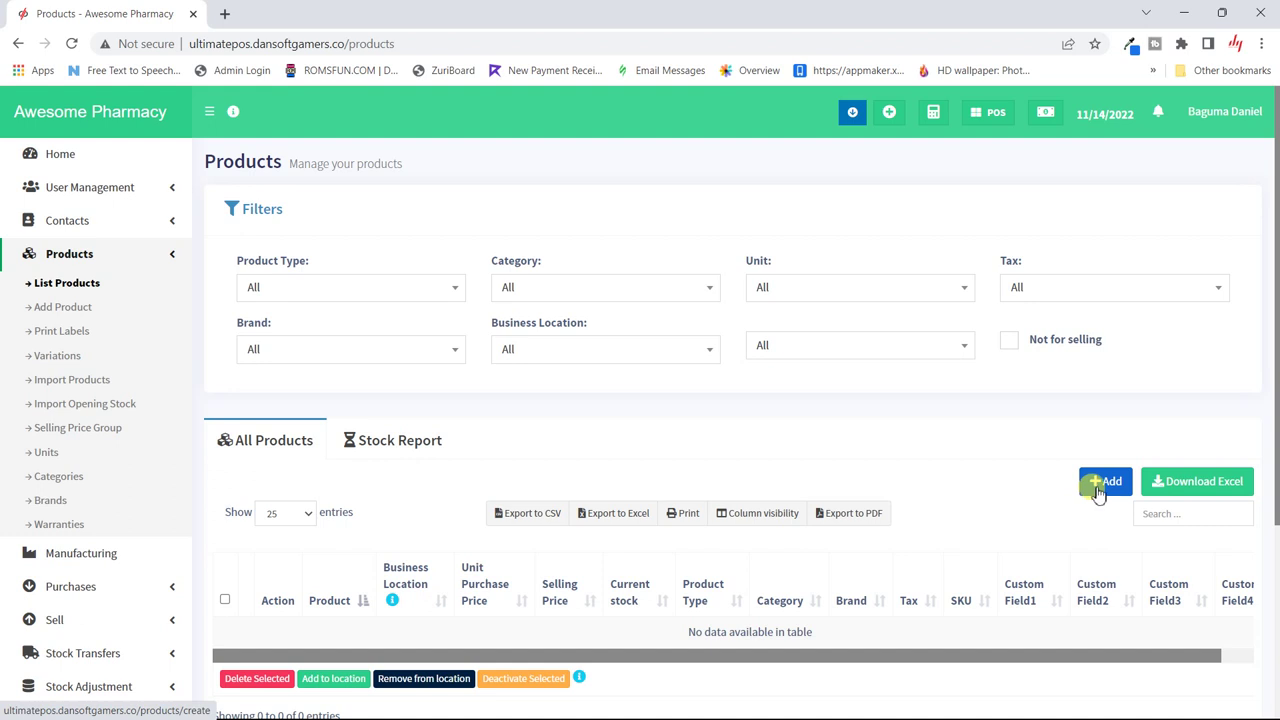
click(1094, 484)
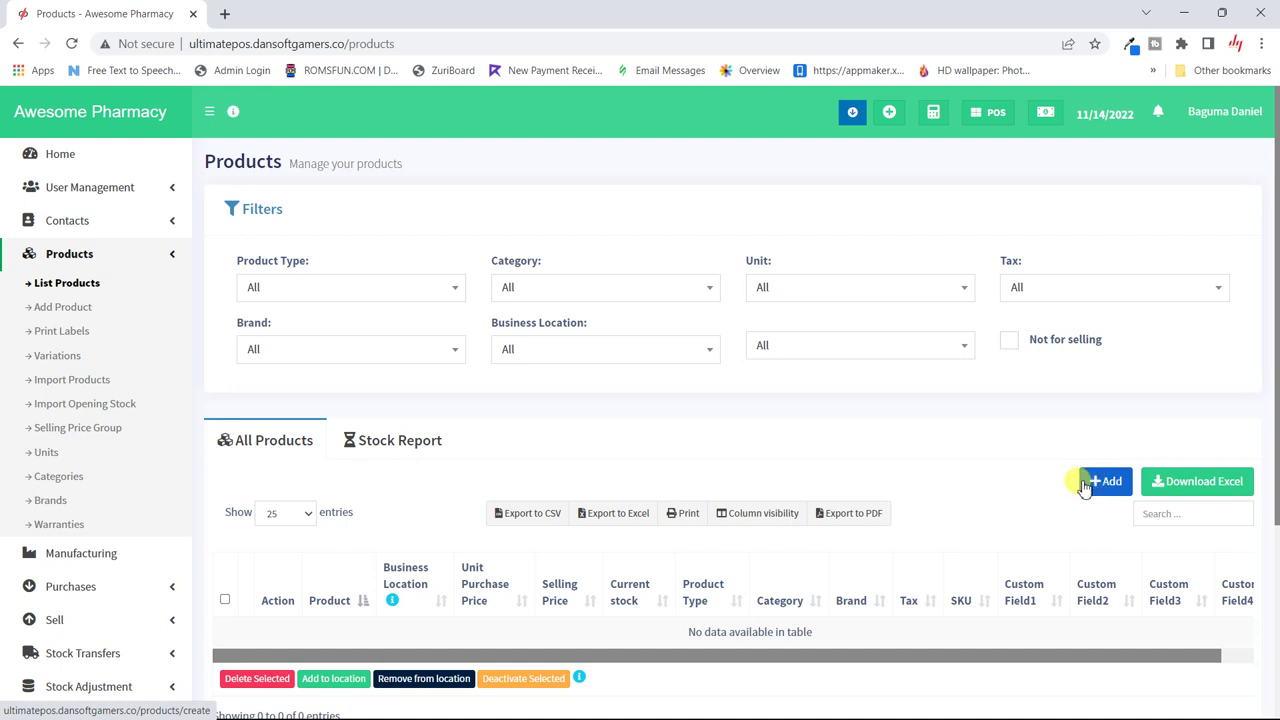
click(62, 307)
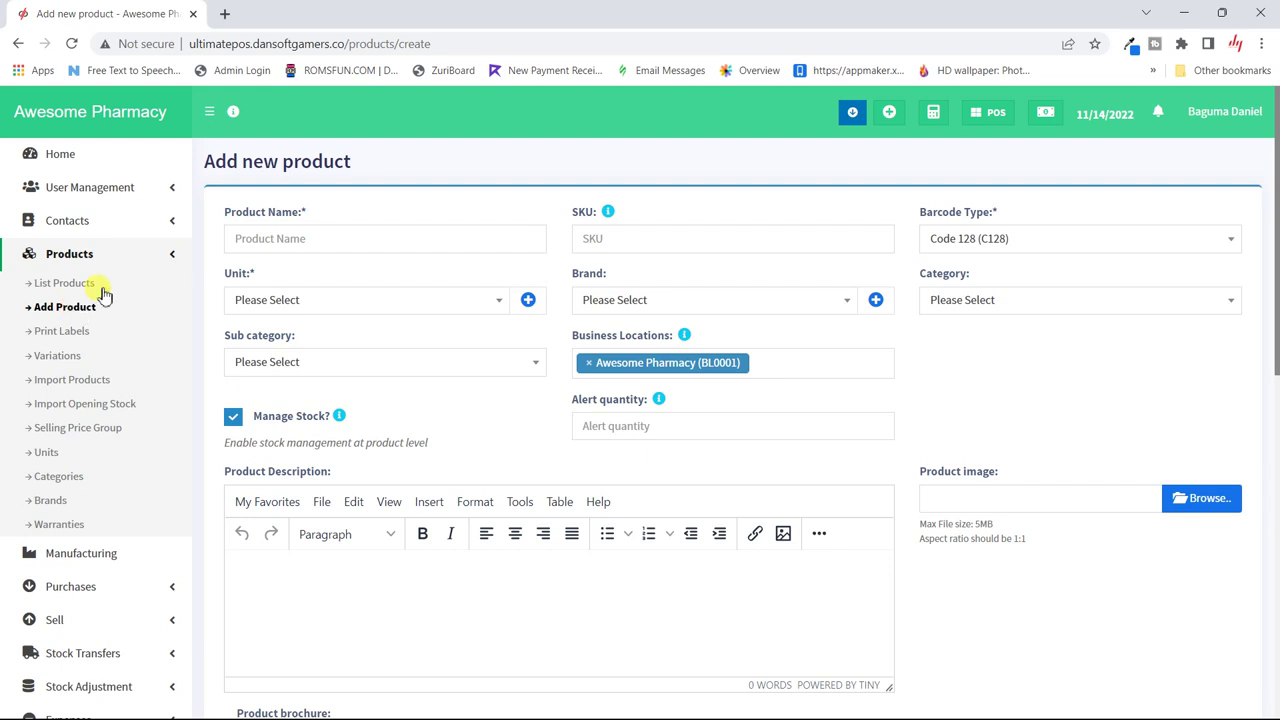
Look through the Sub category and Brand choices and the Alert quantity field
click(338, 362)
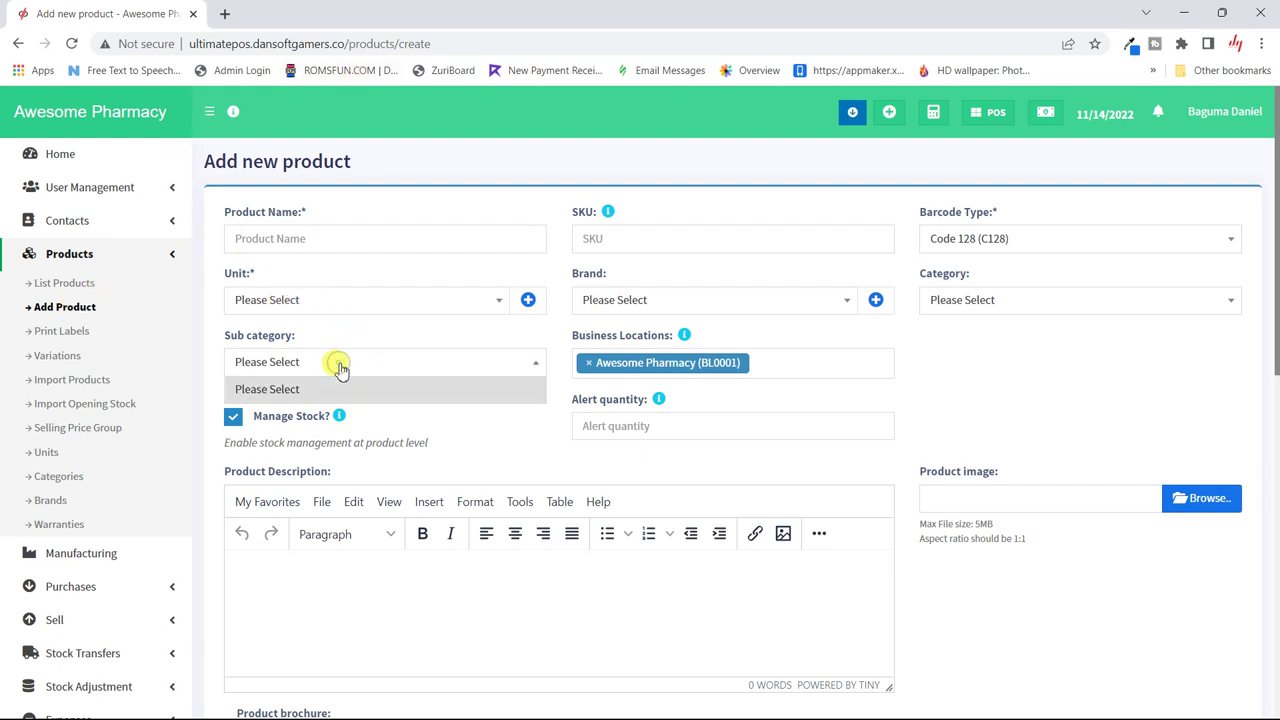
click(735, 308)
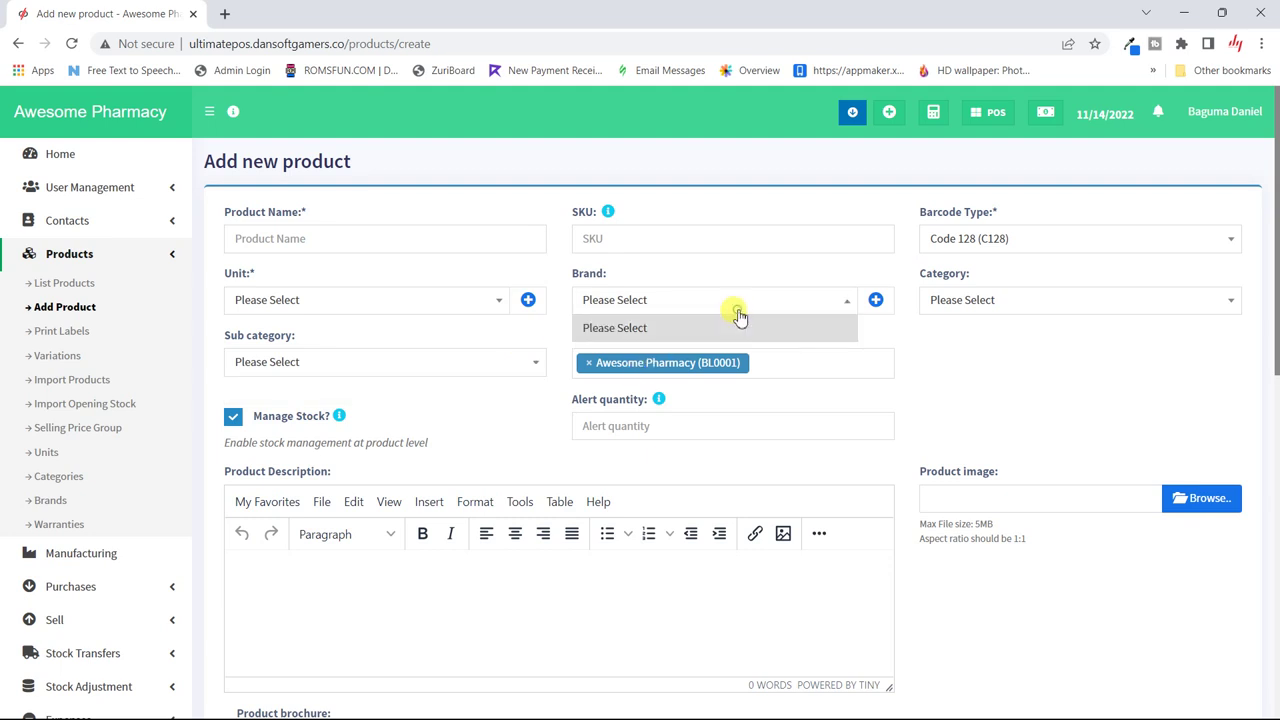
click(938, 338)
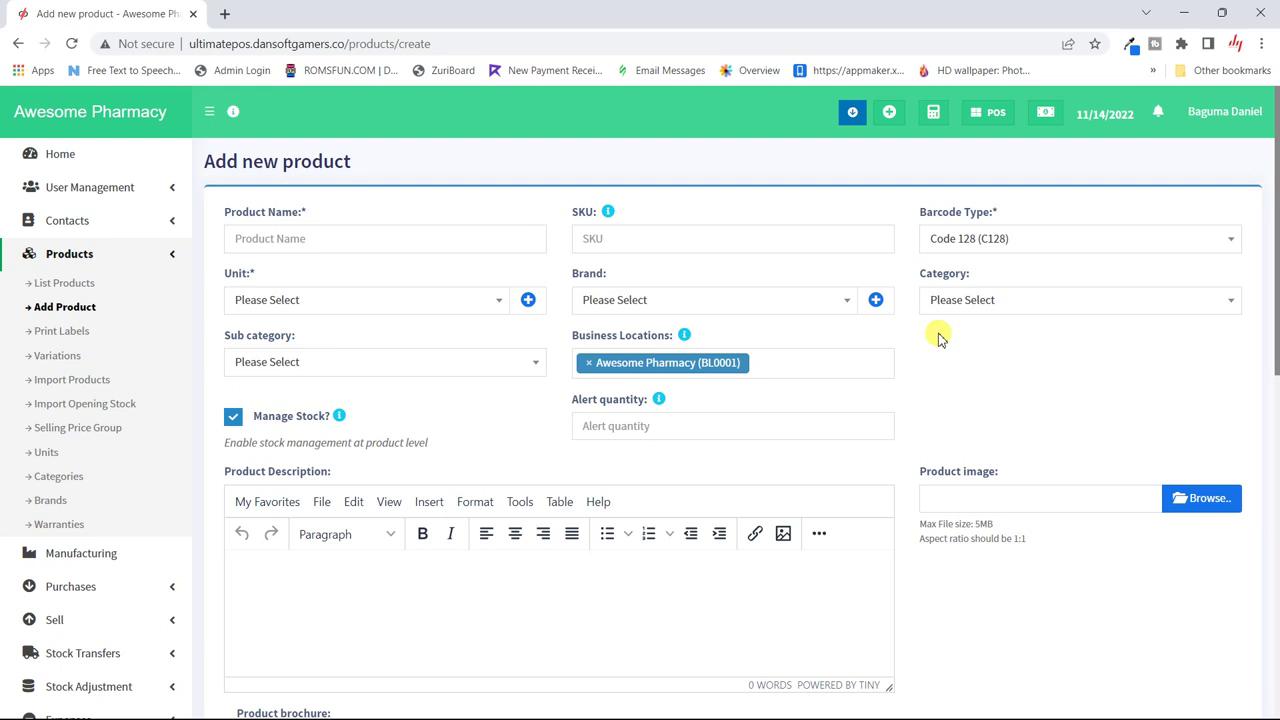
scroll(936, 330, down, 2)
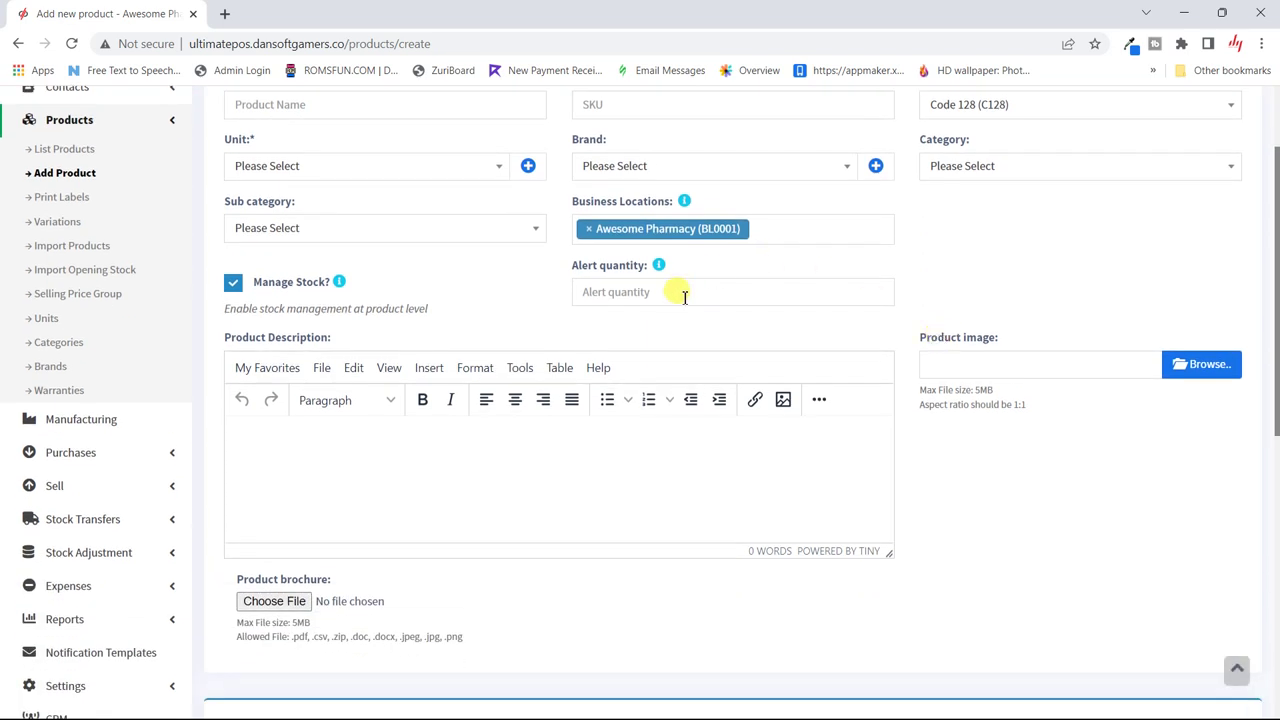
click(680, 292)
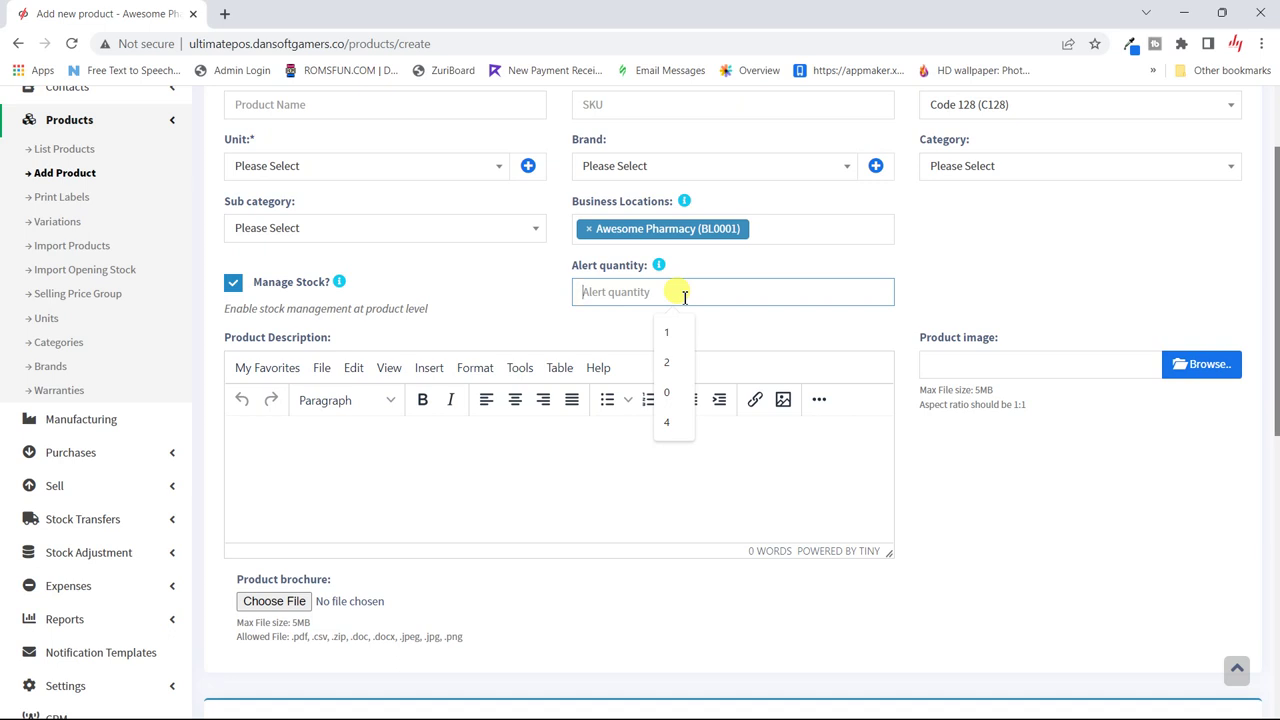
scroll(683, 295, down, 3)
scroll(683, 294, up, 5)
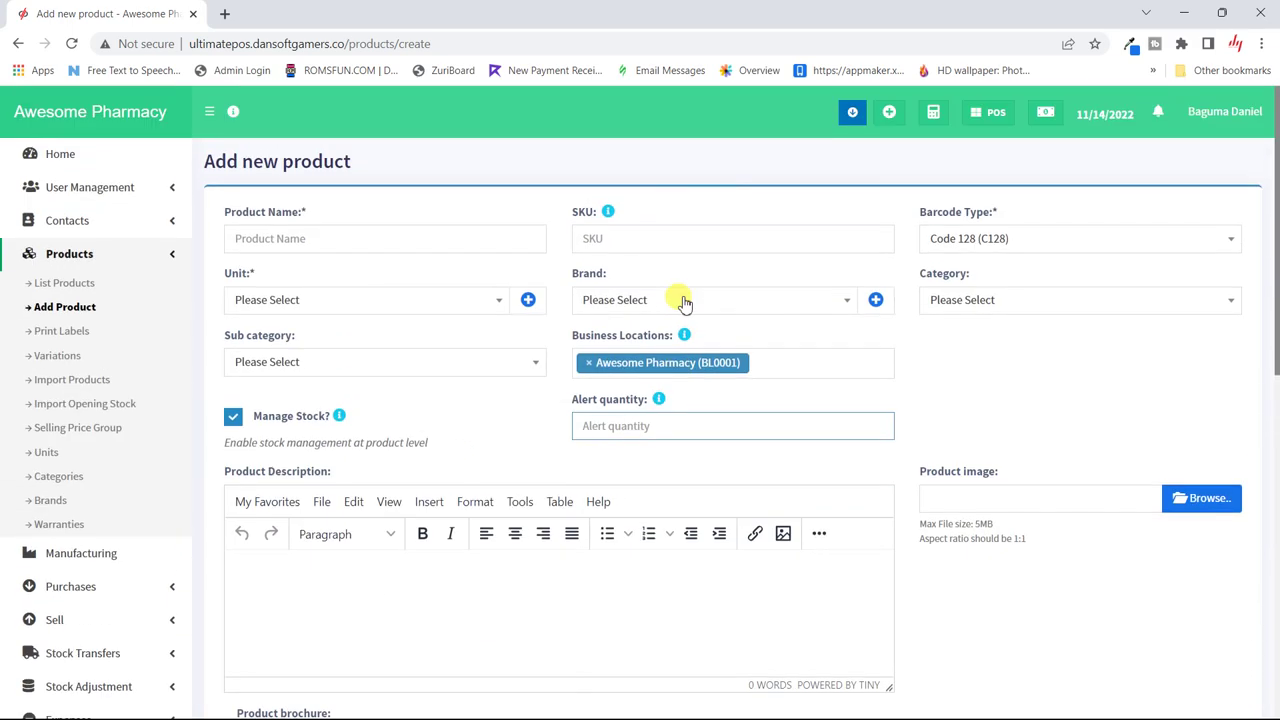
Leave the unsaved product form for the Units page and begin adding a new unit
click(56, 454)
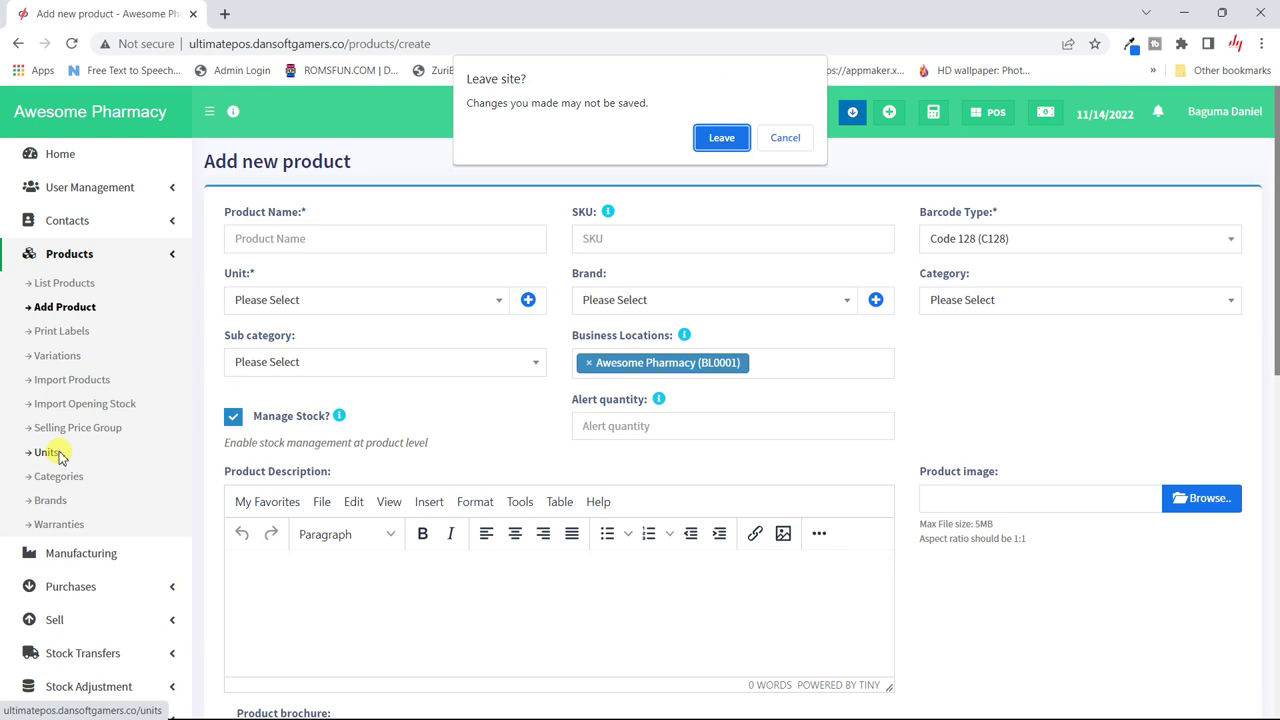
click(703, 137)
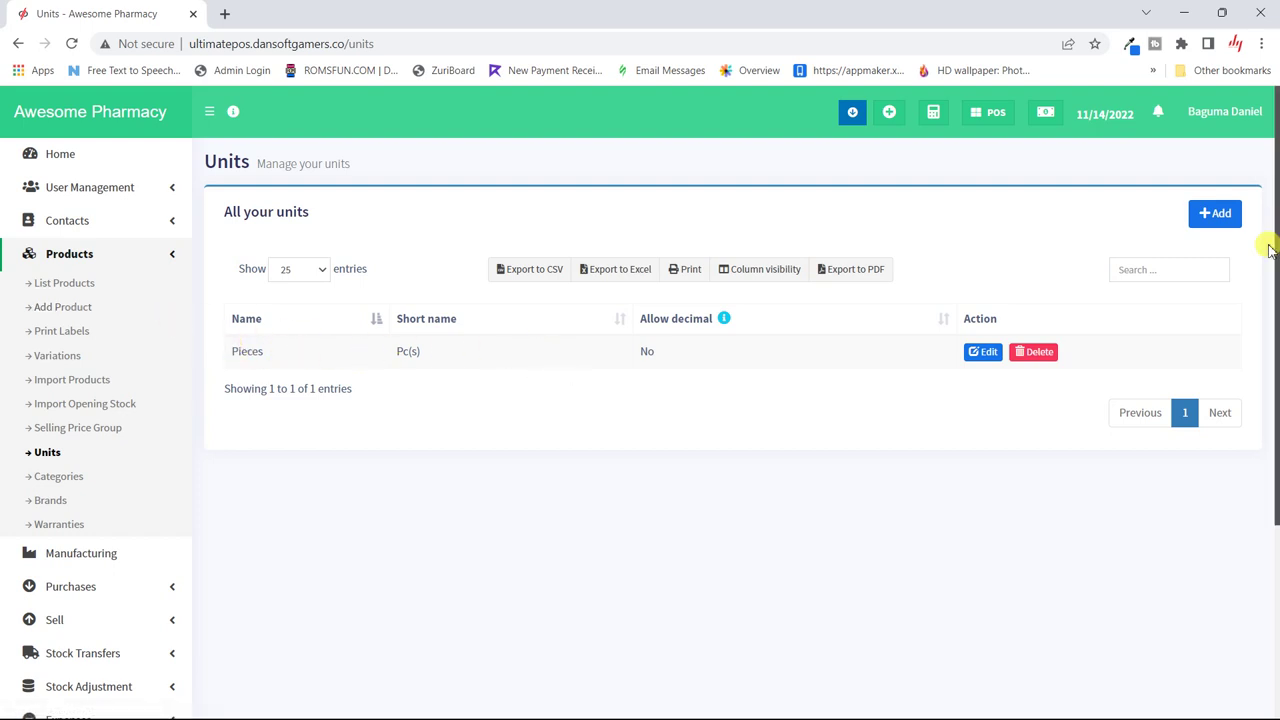
click(1208, 218)
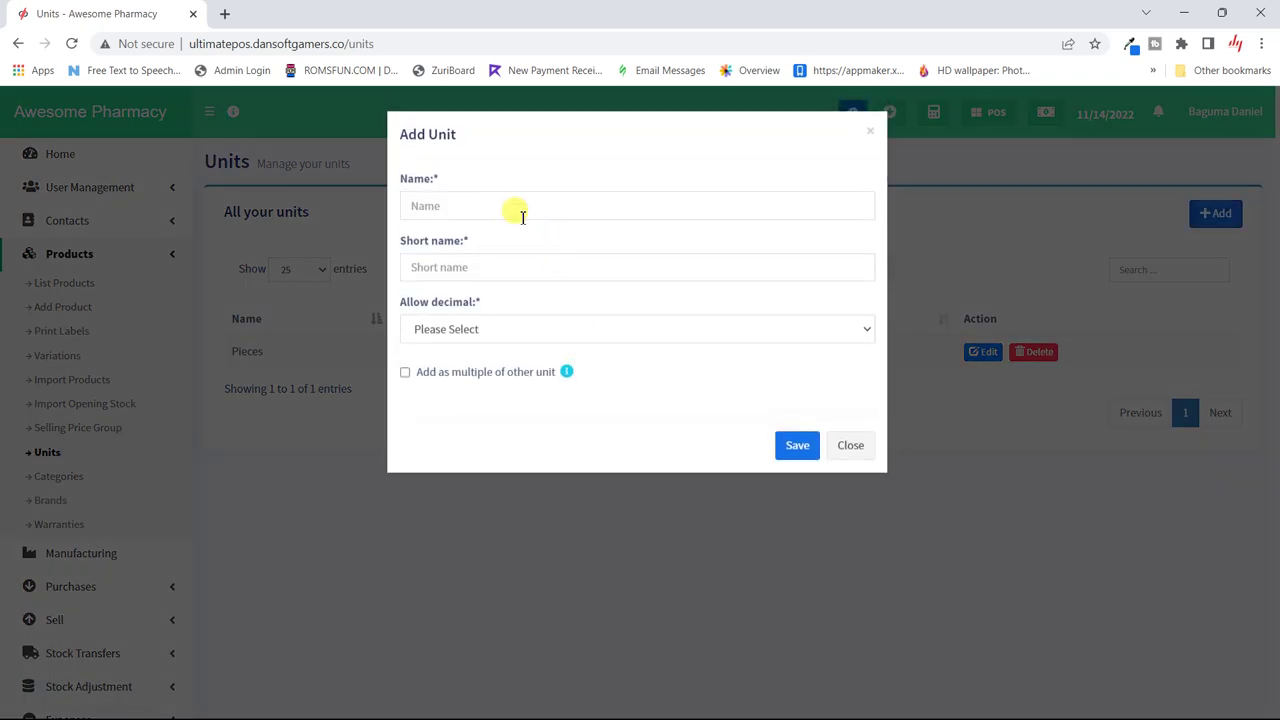
Save a new Tablets unit with short name 'tabs' and Allow decimal set to No
click(522, 217)
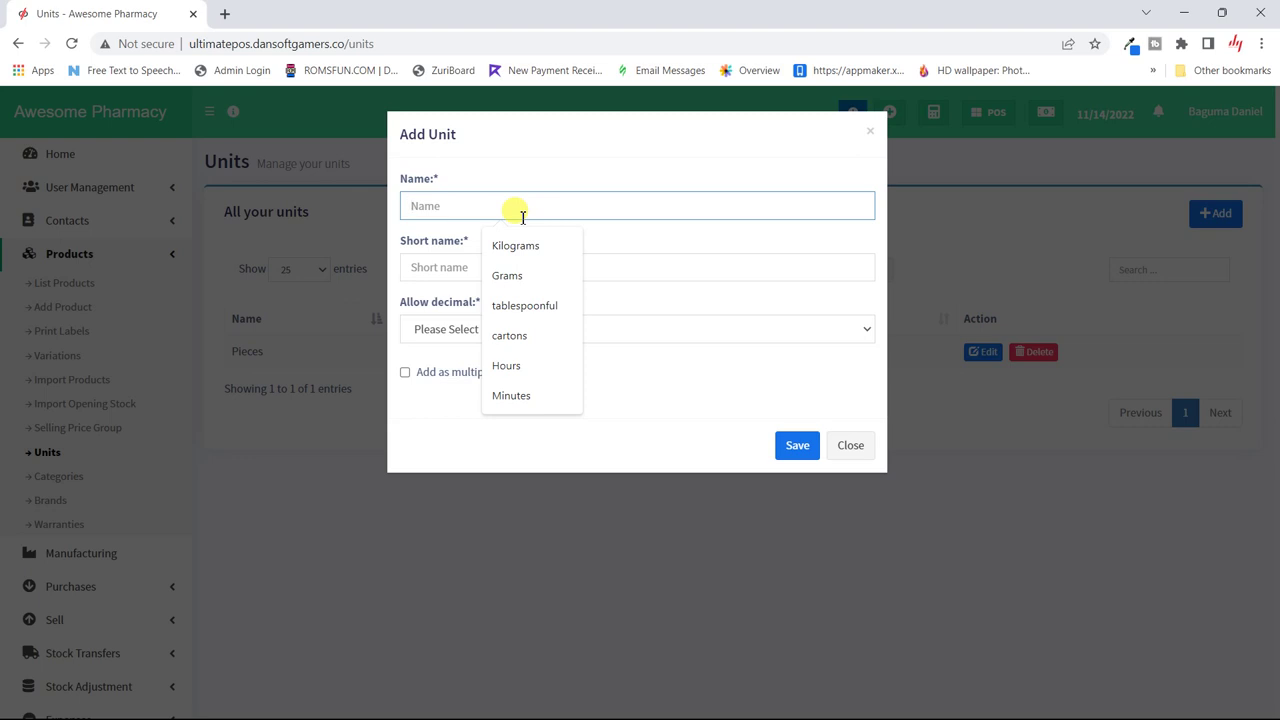
text(Tablets)
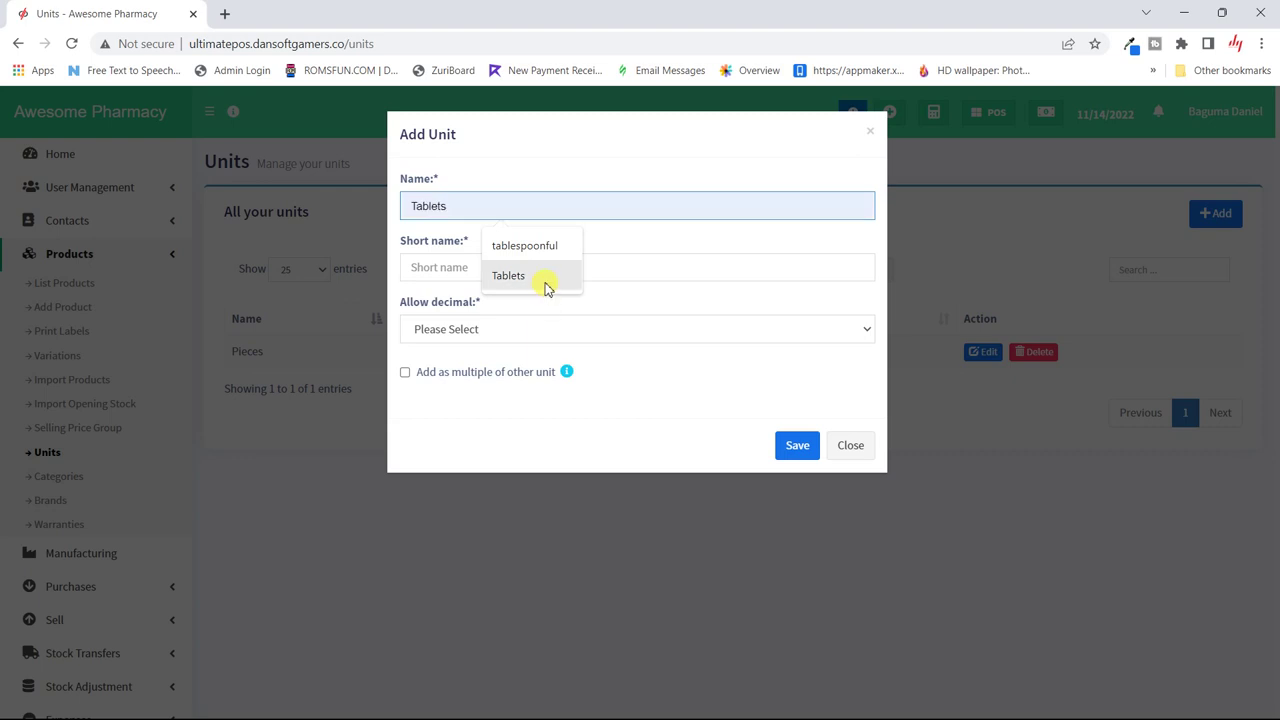
click(543, 284)
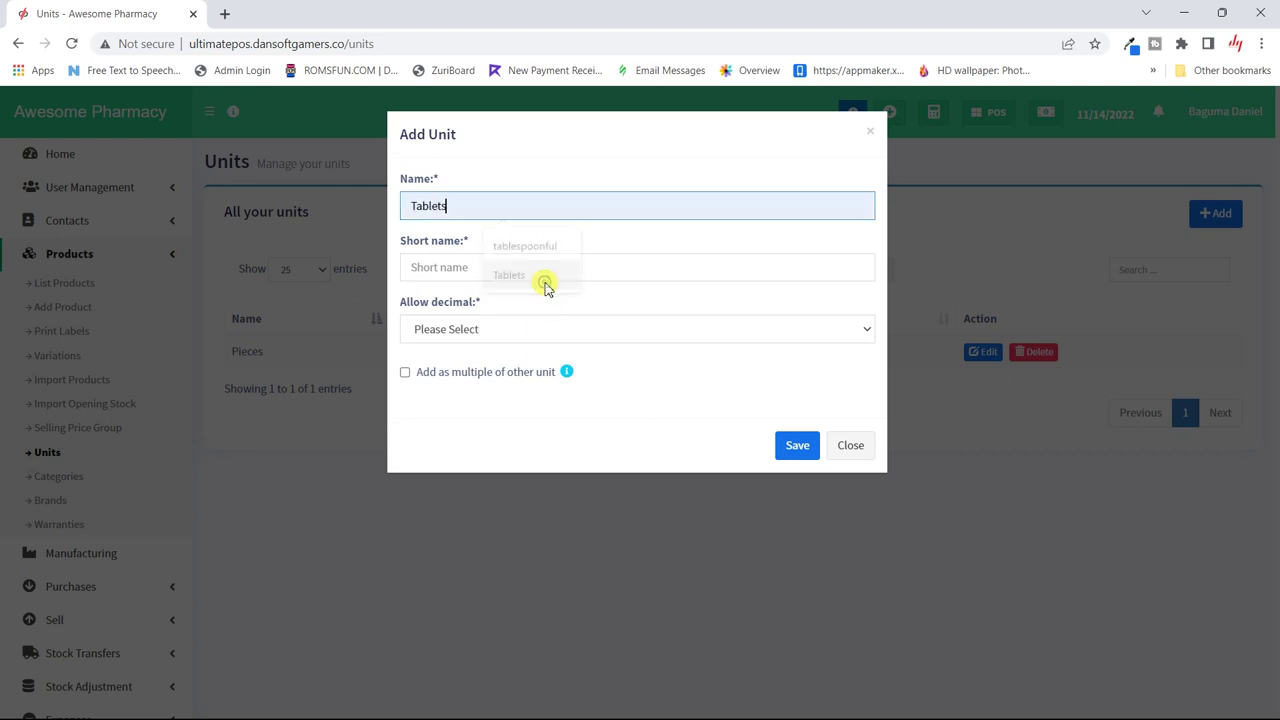
click(492, 268)
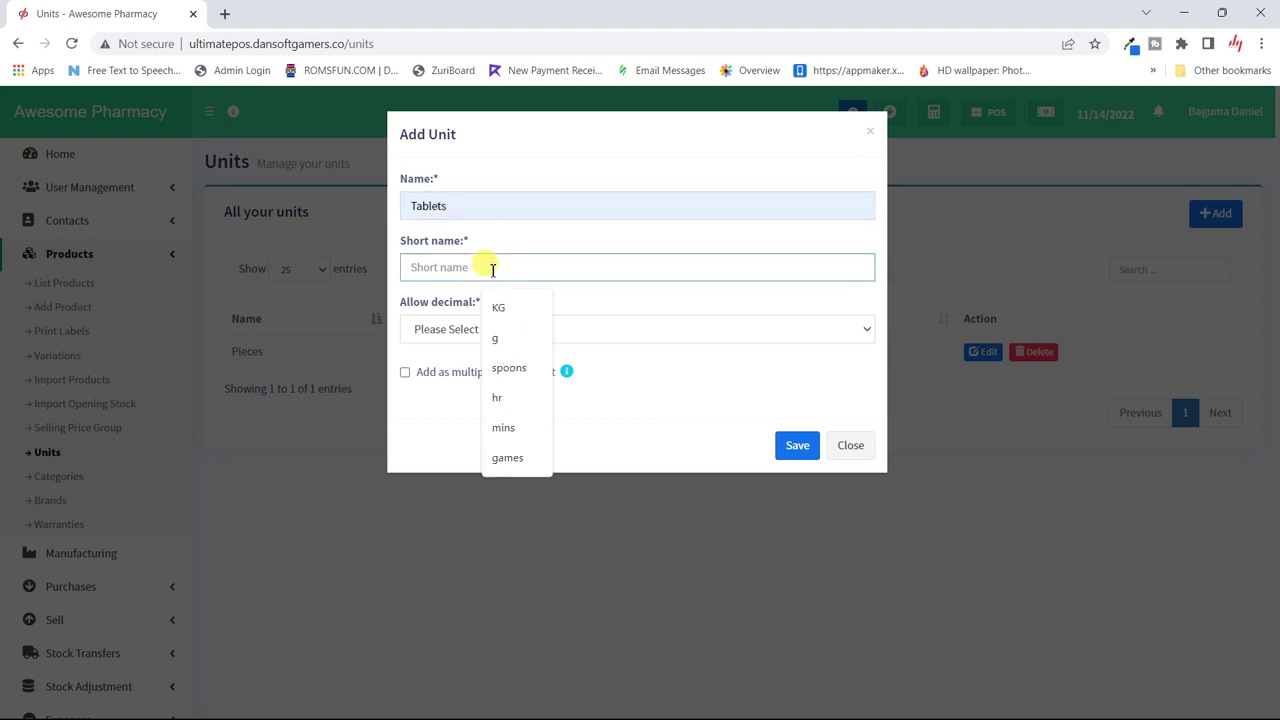
text(tabs)
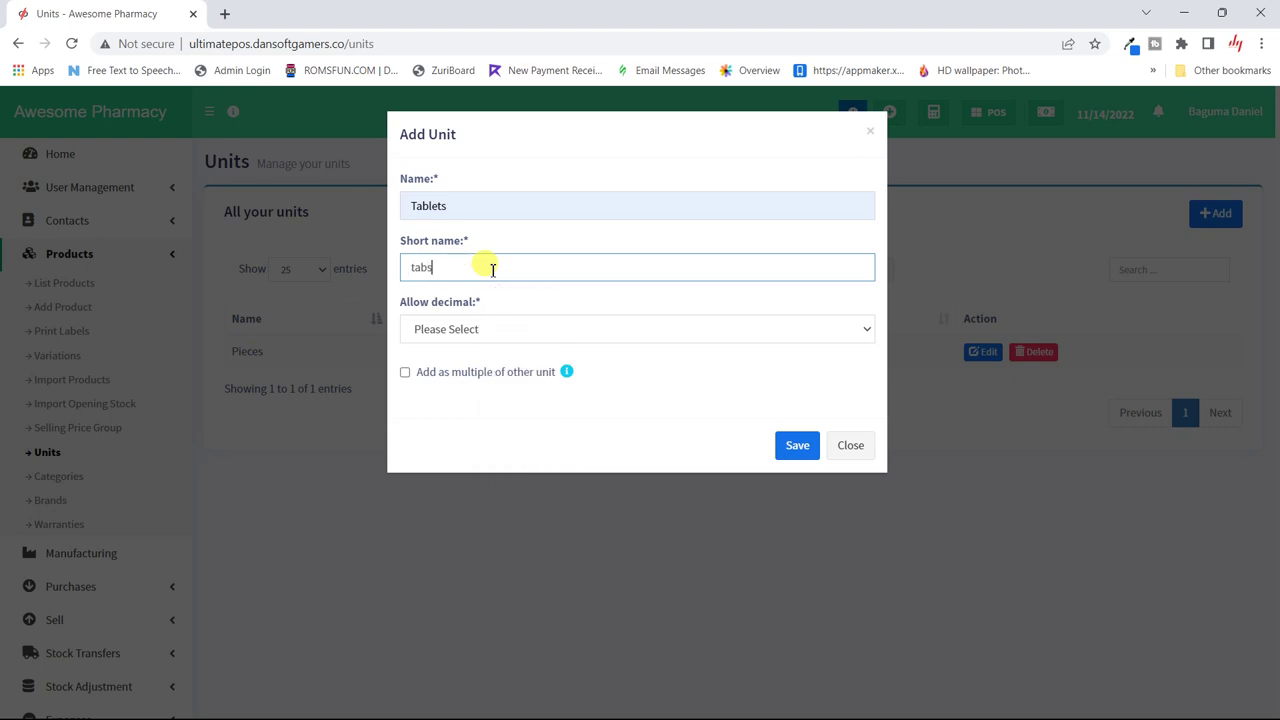
click(558, 336)
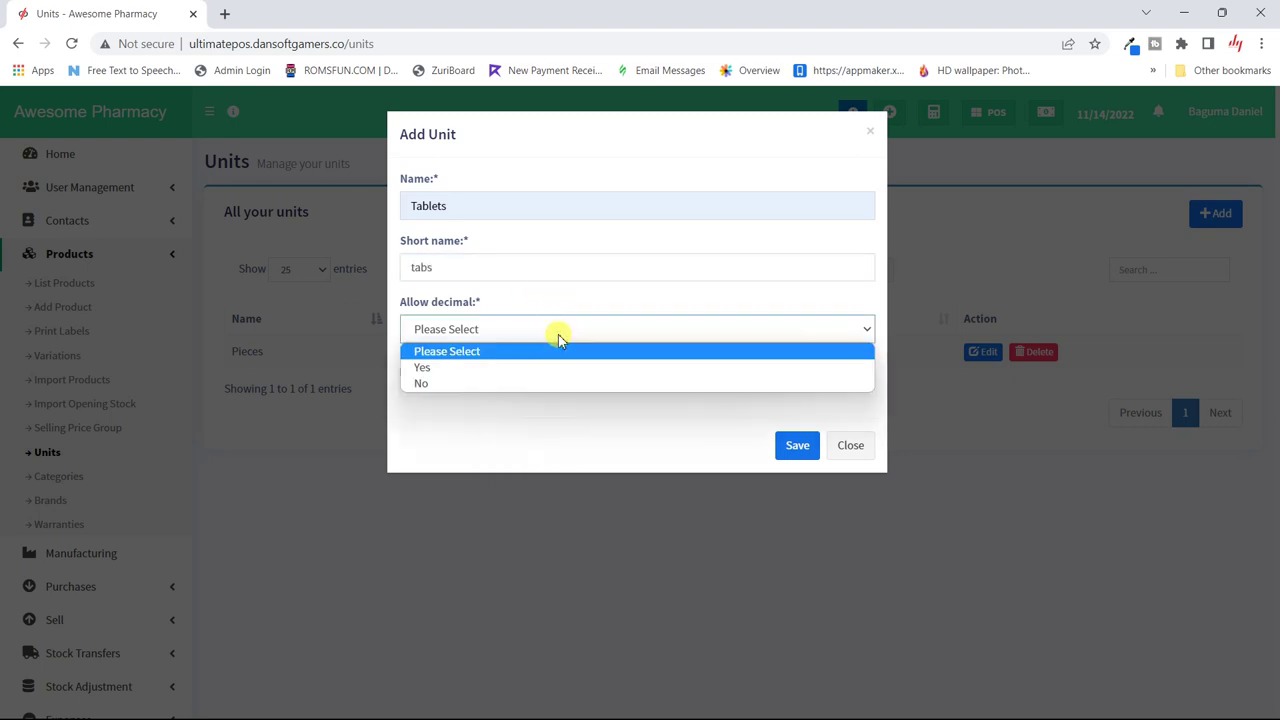
click(518, 383)
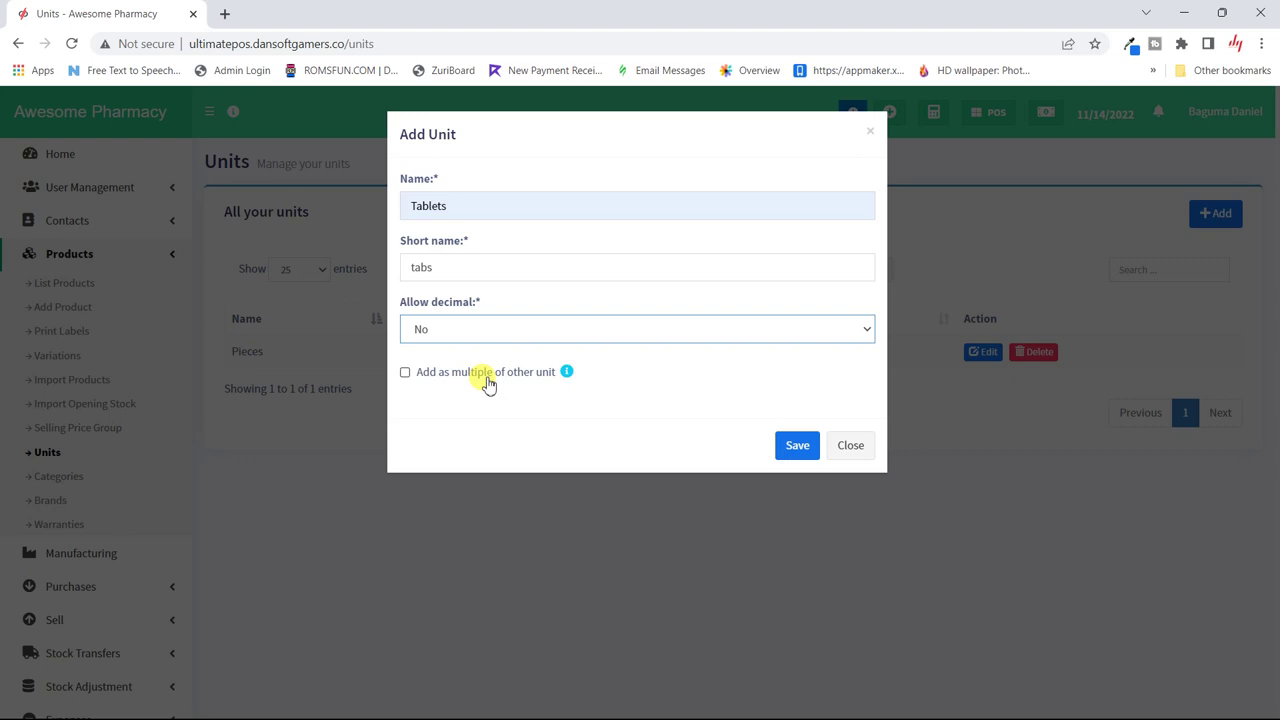
click(798, 448)
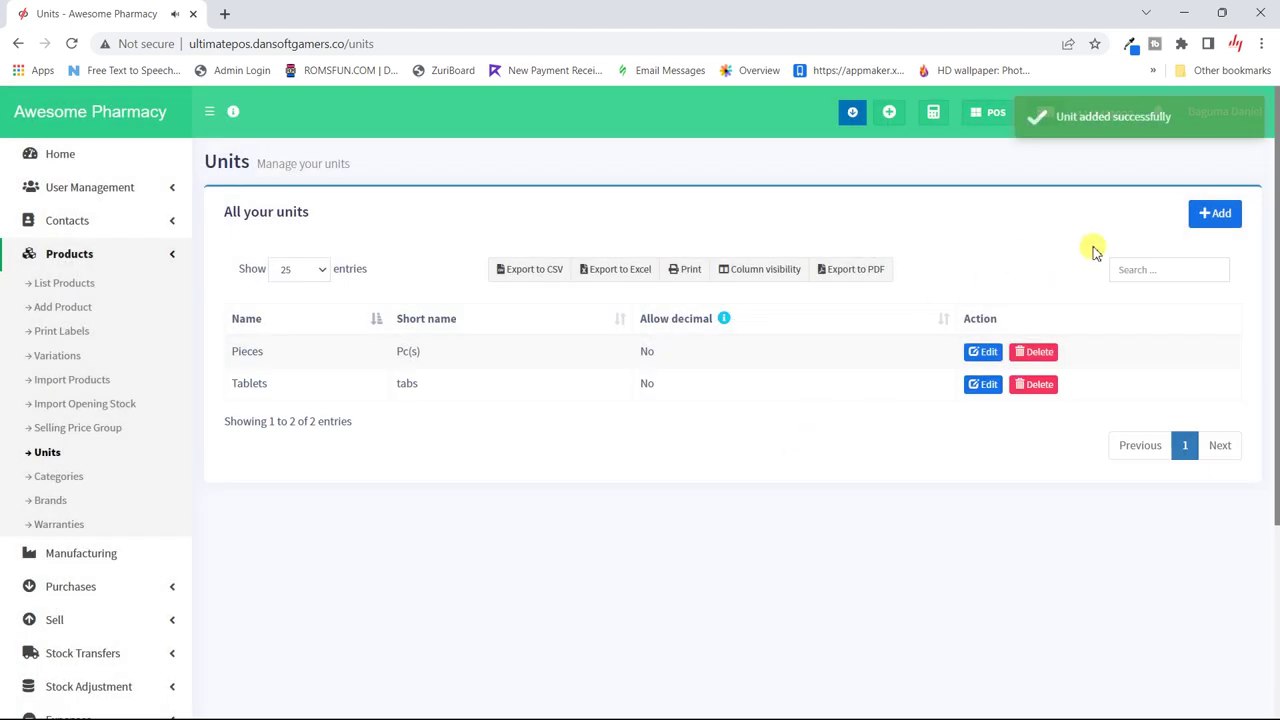
click(1210, 216)
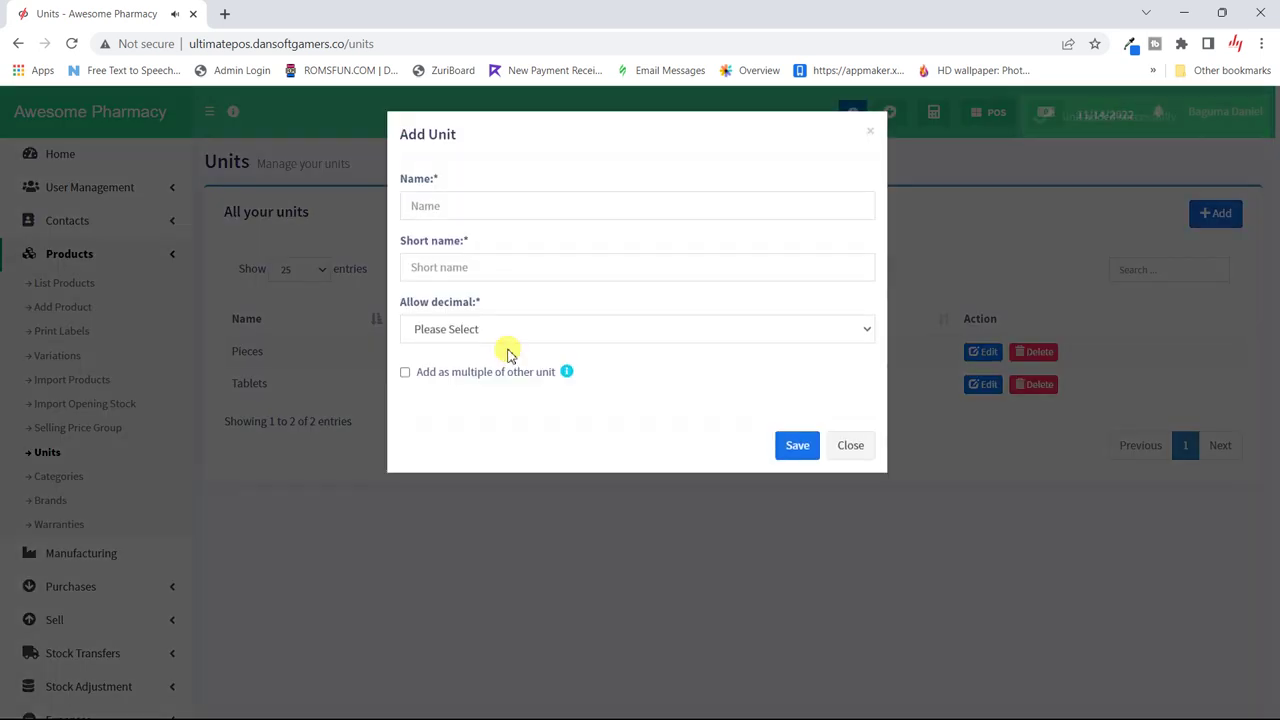
Enter name 'Strip', short name 'strip', and set Allow decimal to Yes
click(487, 207)
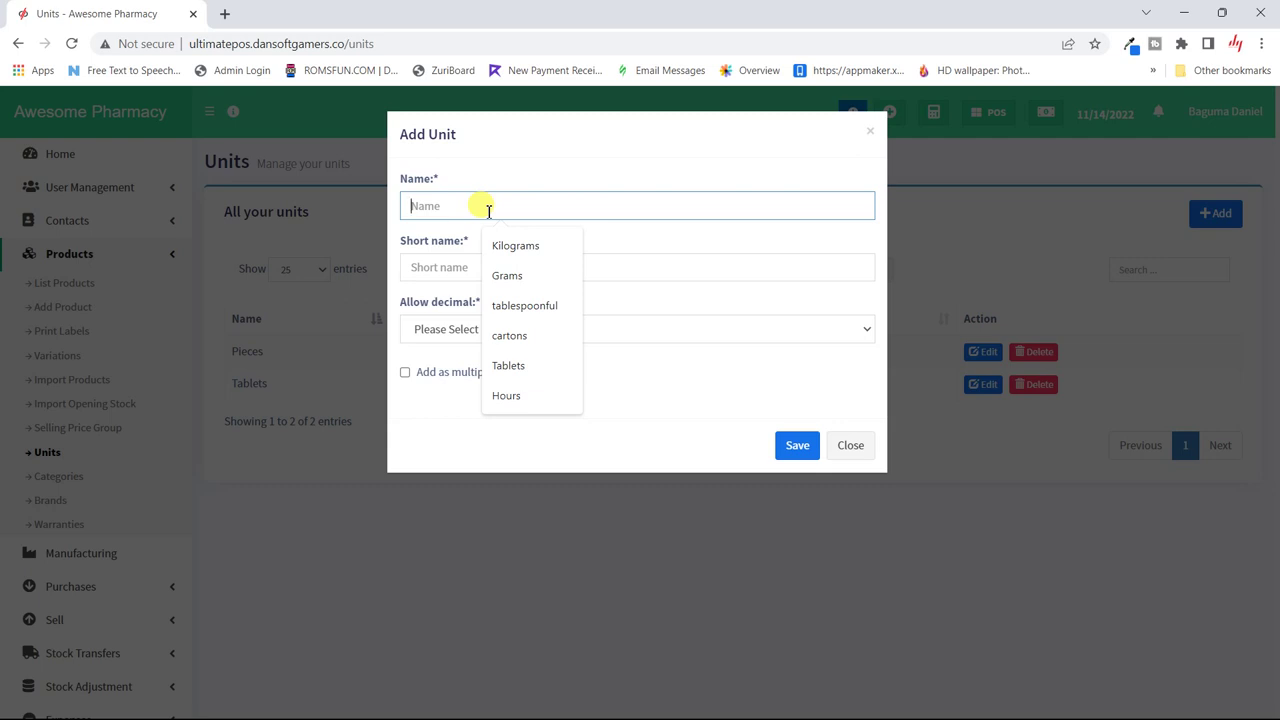
text(Strip)
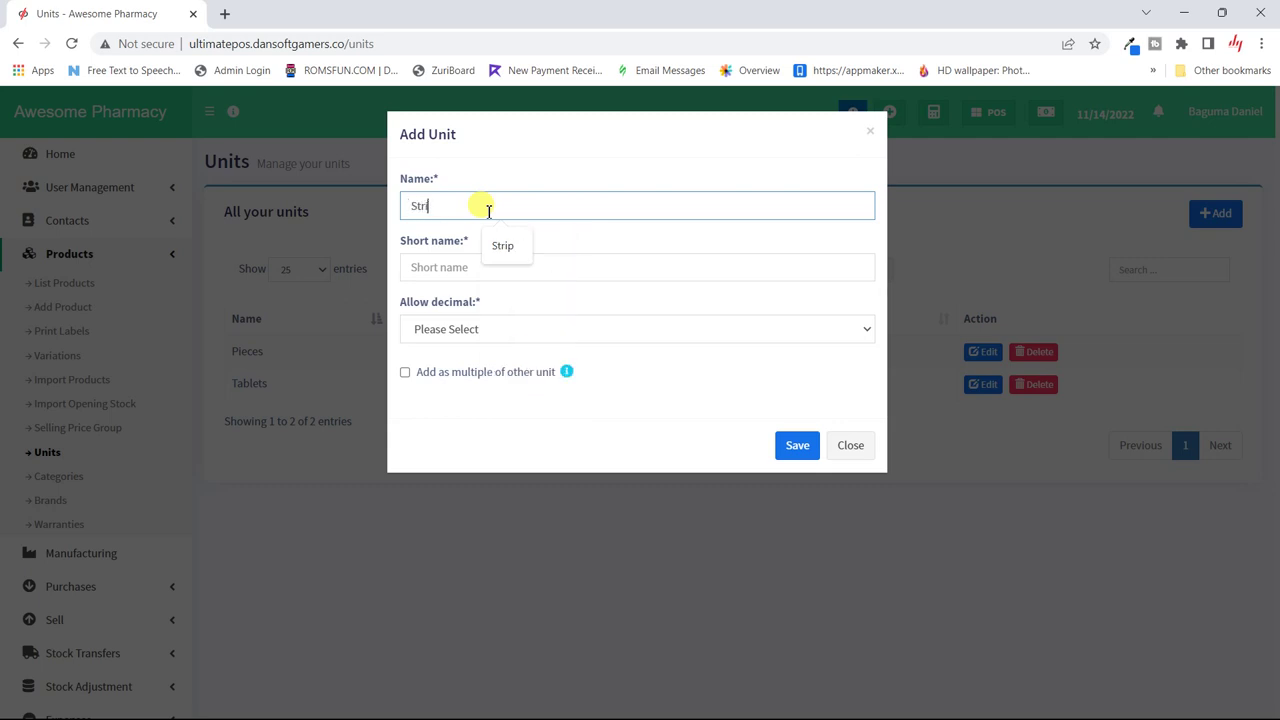
click(468, 268)
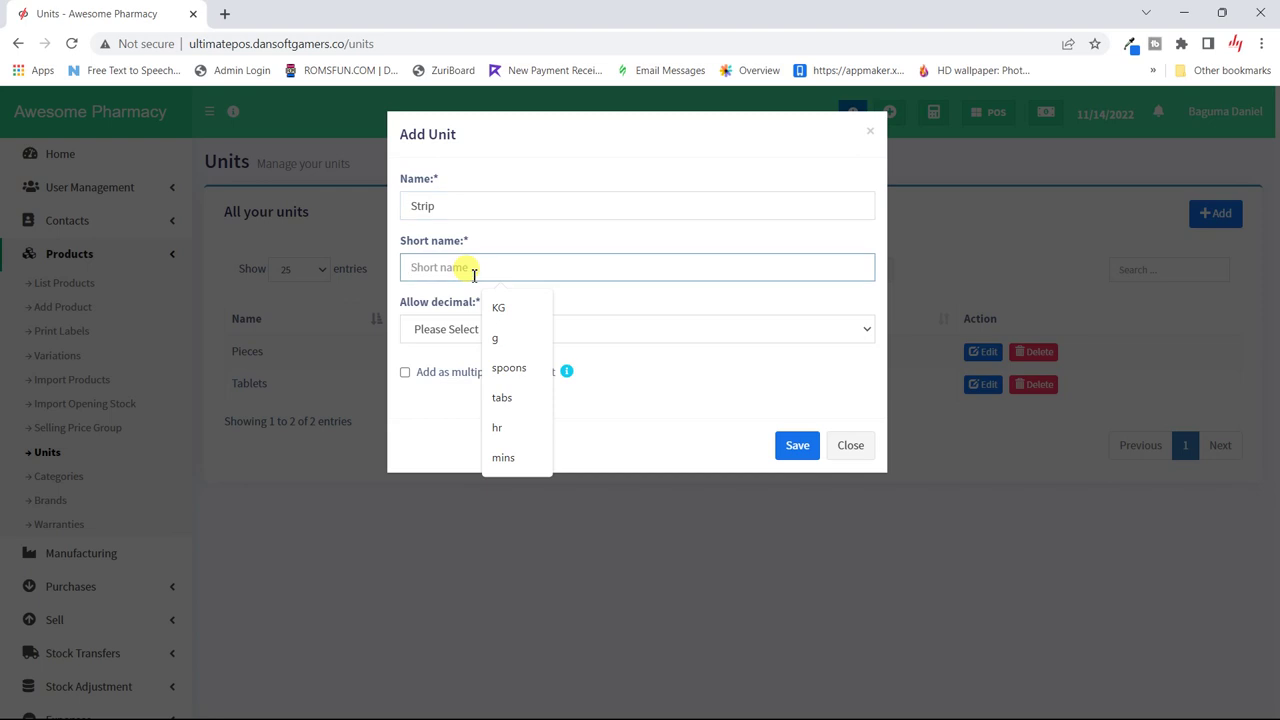
text(strip)
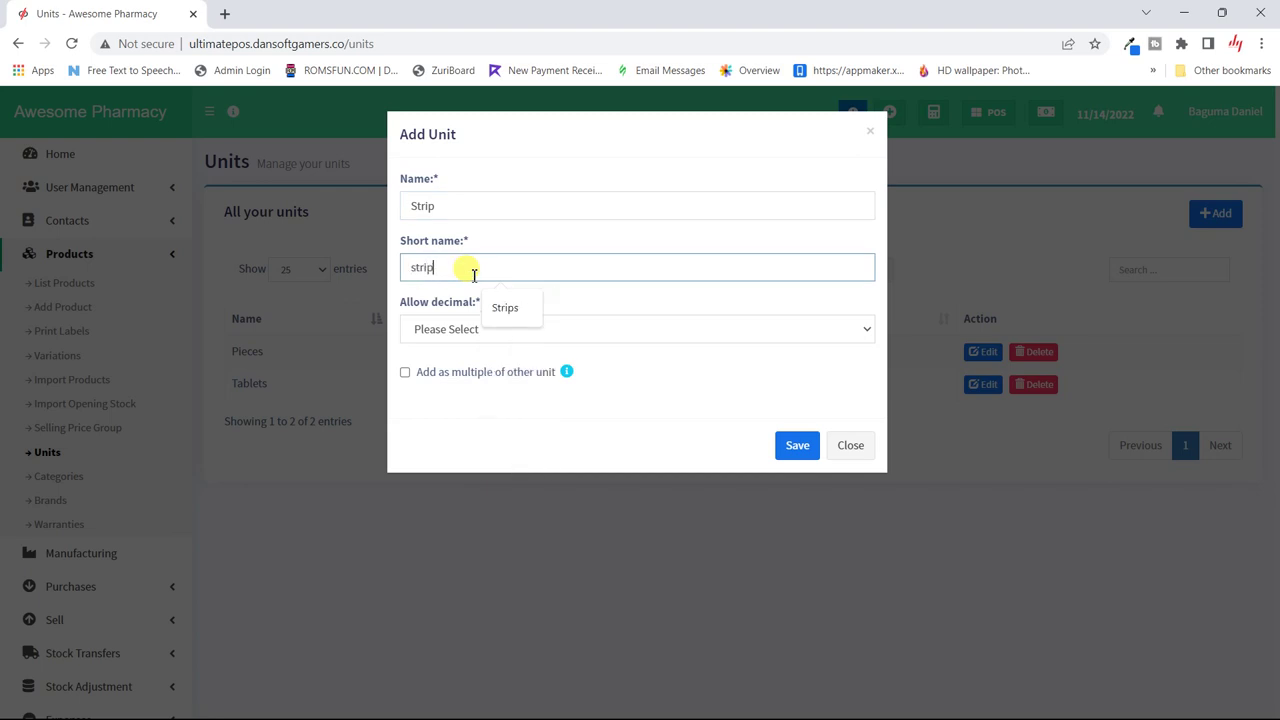
click(459, 333)
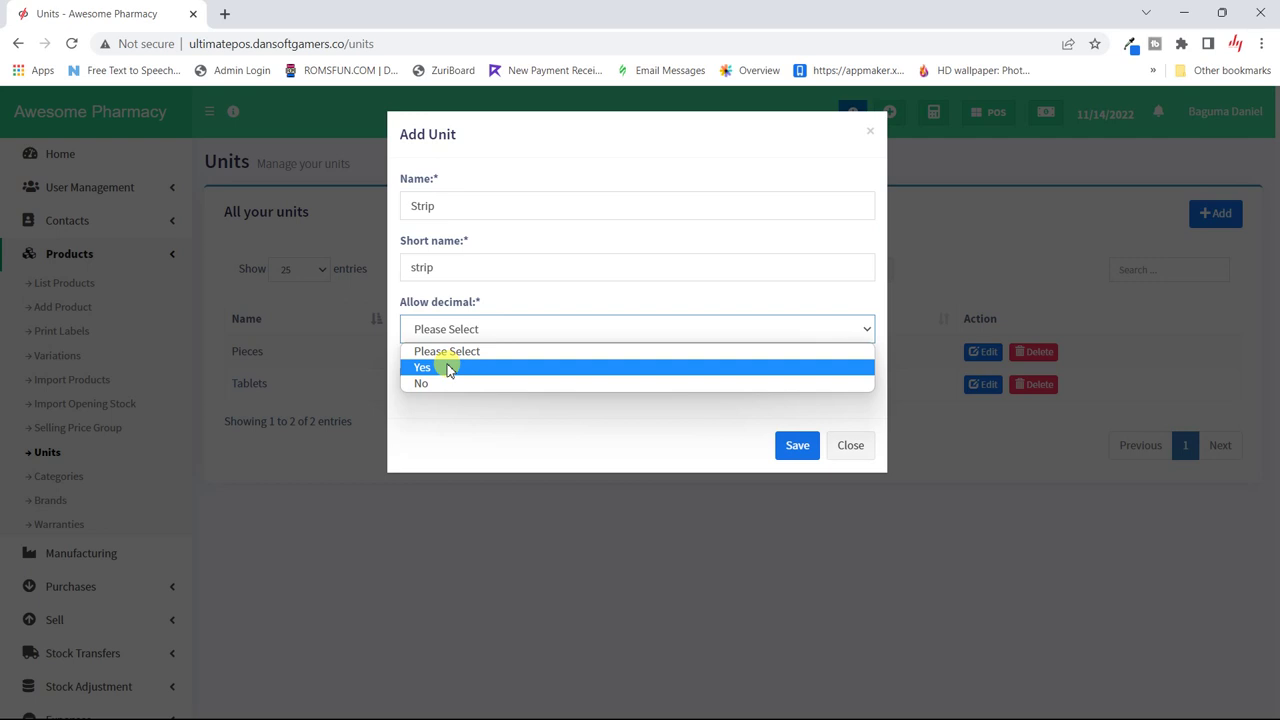
click(449, 368)
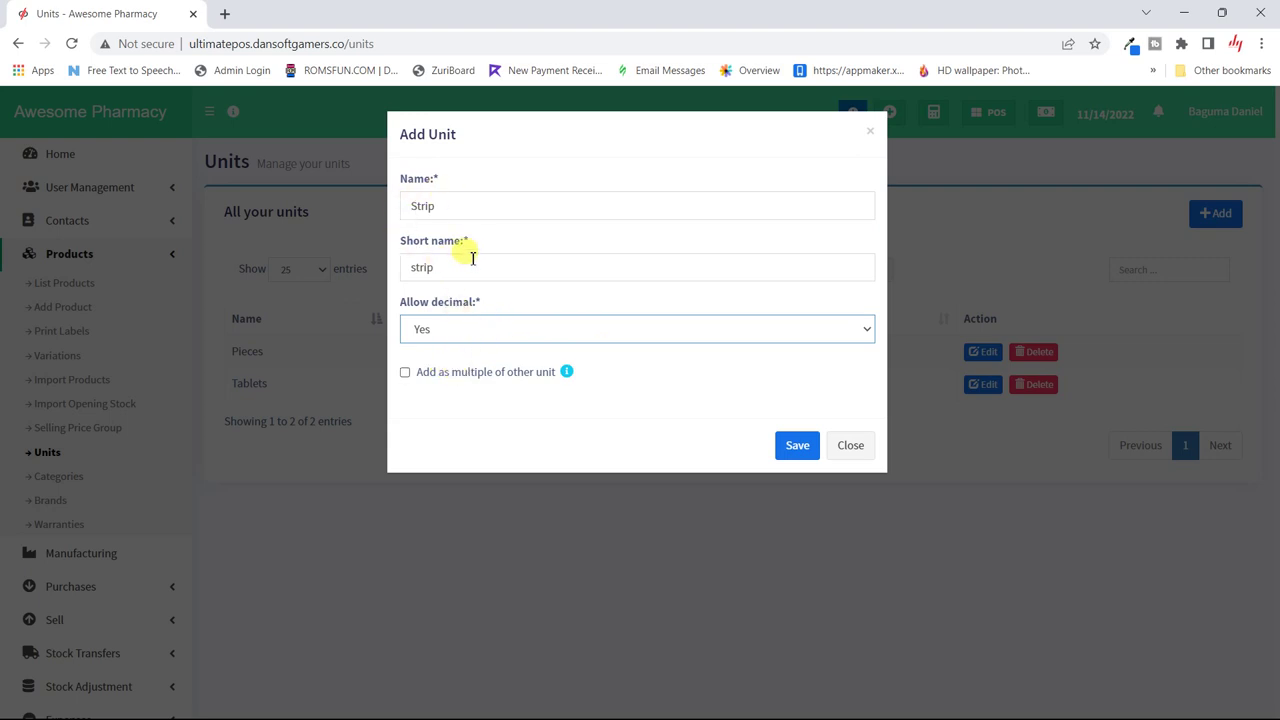
Define Strip as a multiple of 10 Tablets (tabs), save it, and start a blank unit
click(453, 377)
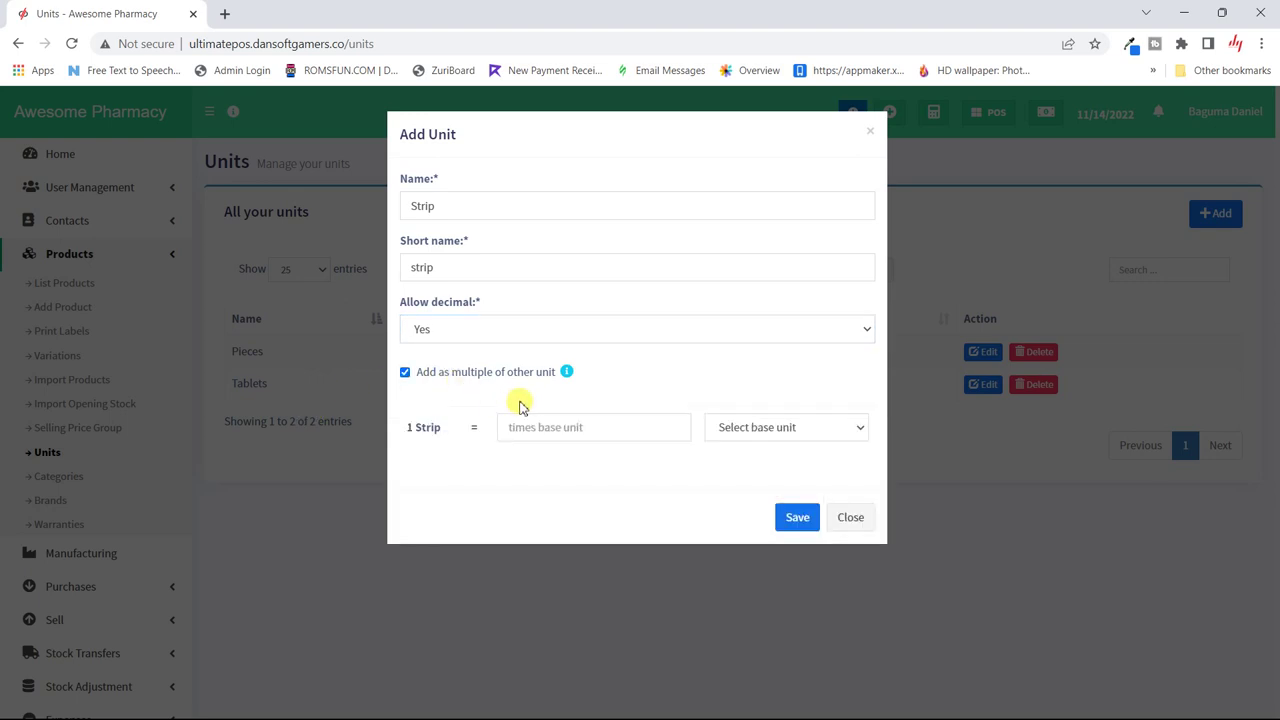
click(537, 427)
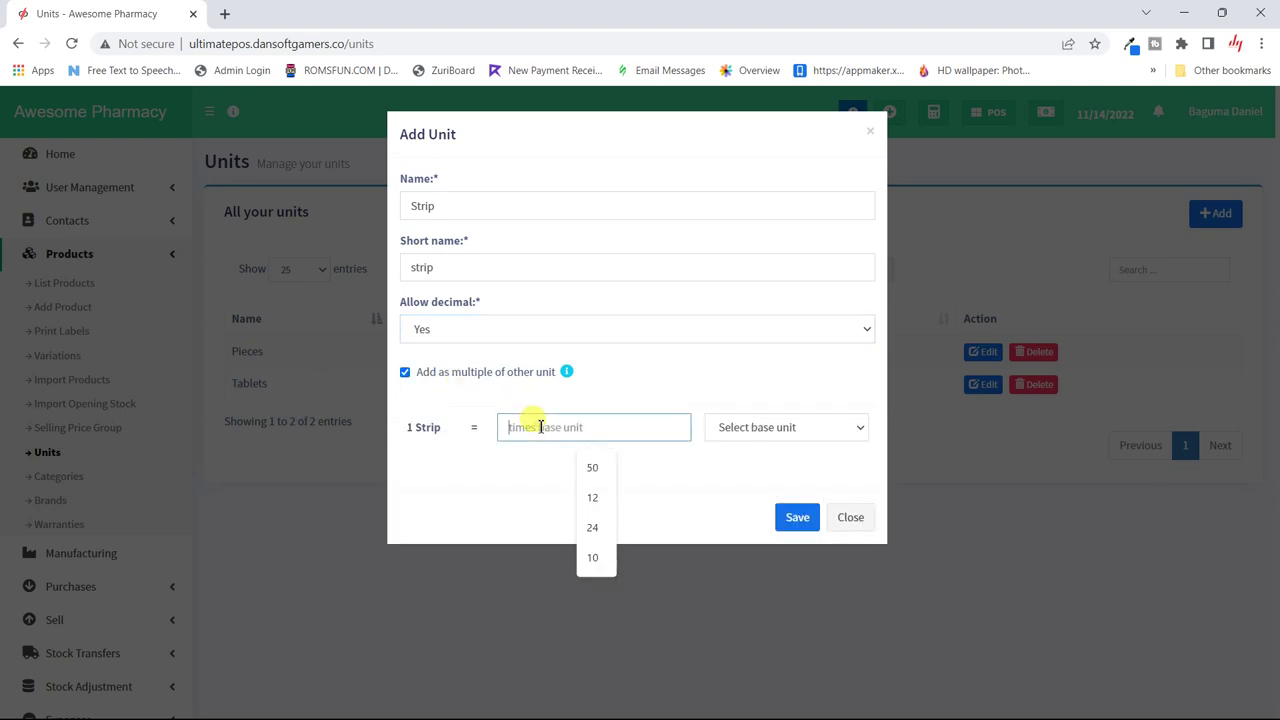
text(10)
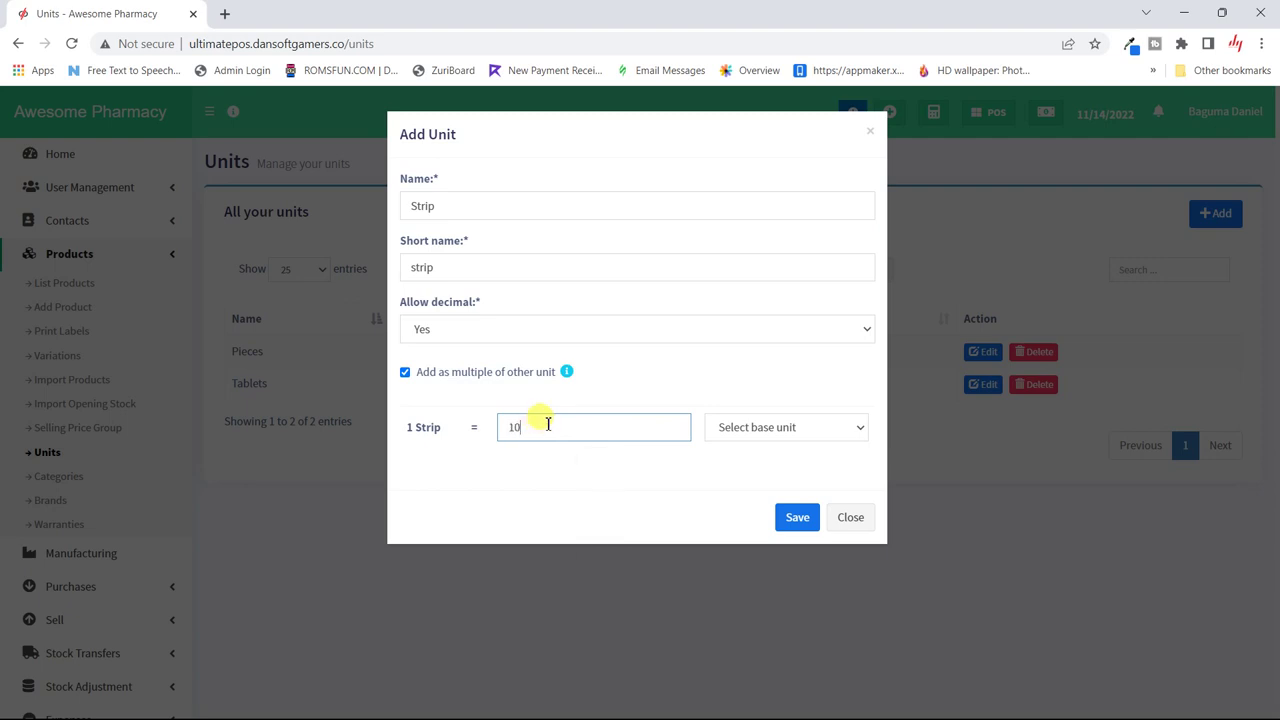
click(766, 426)
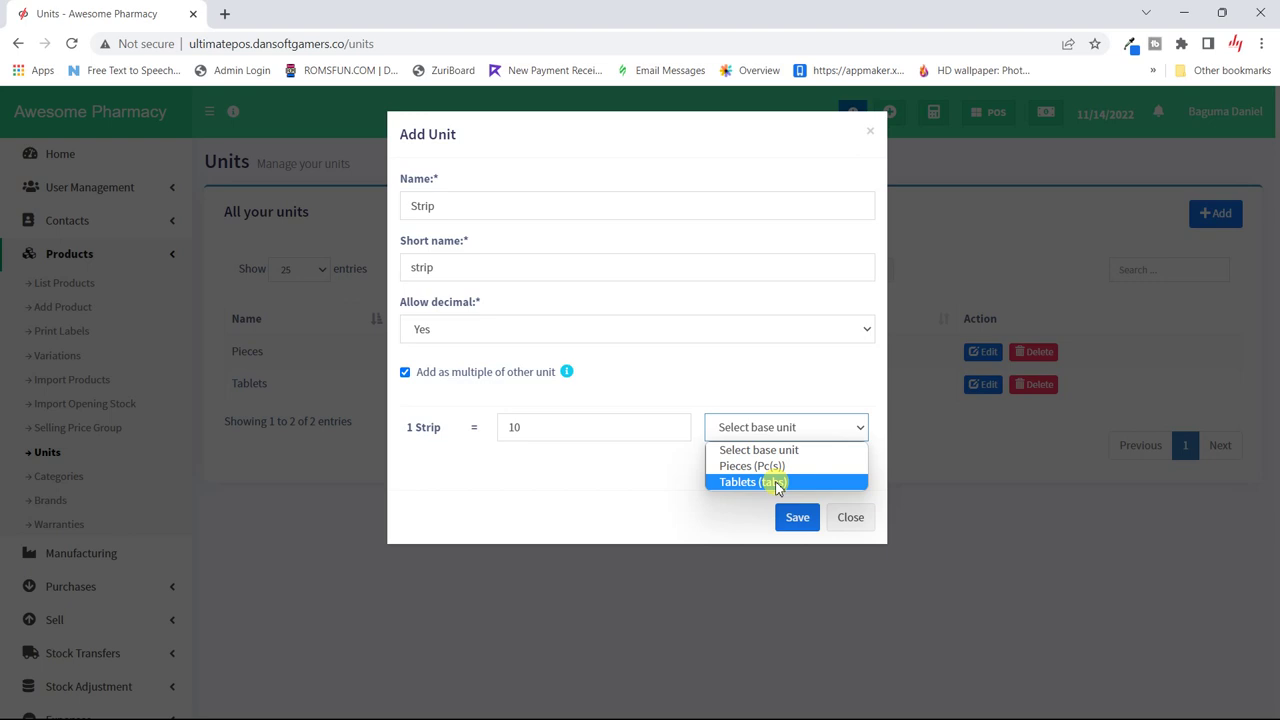
click(777, 484)
click(792, 432)
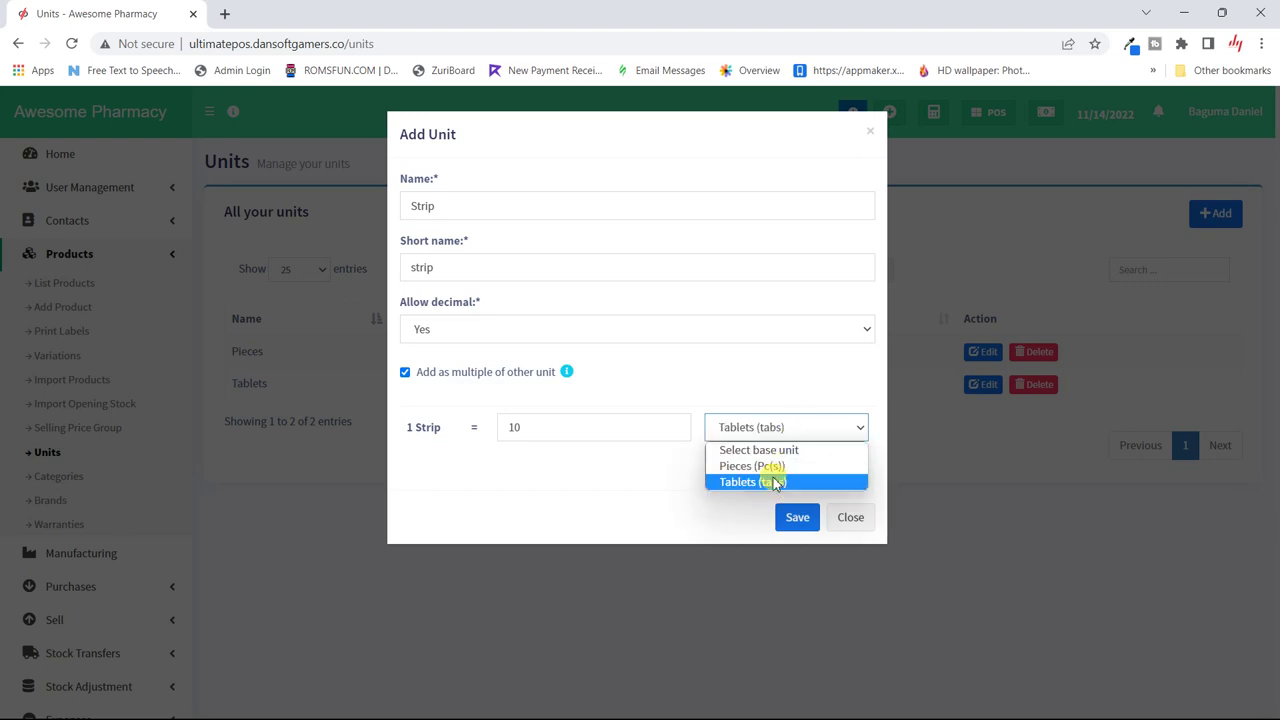
click(777, 484)
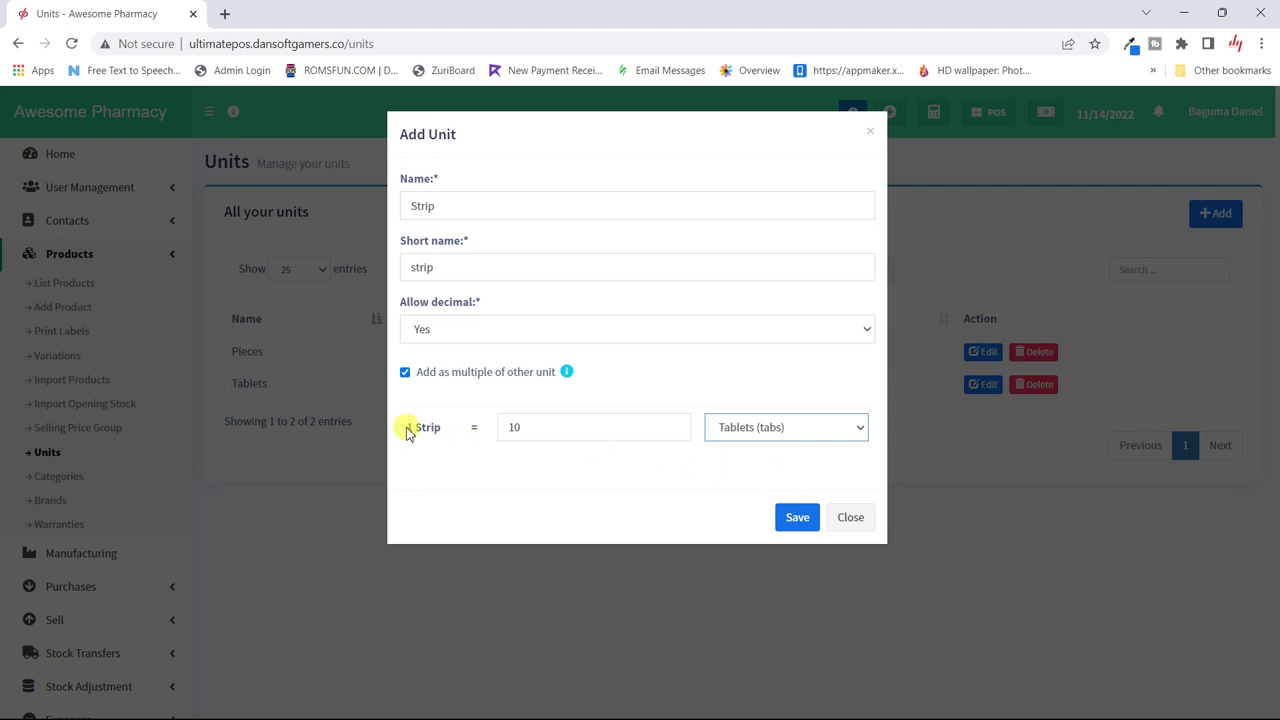
click(797, 516)
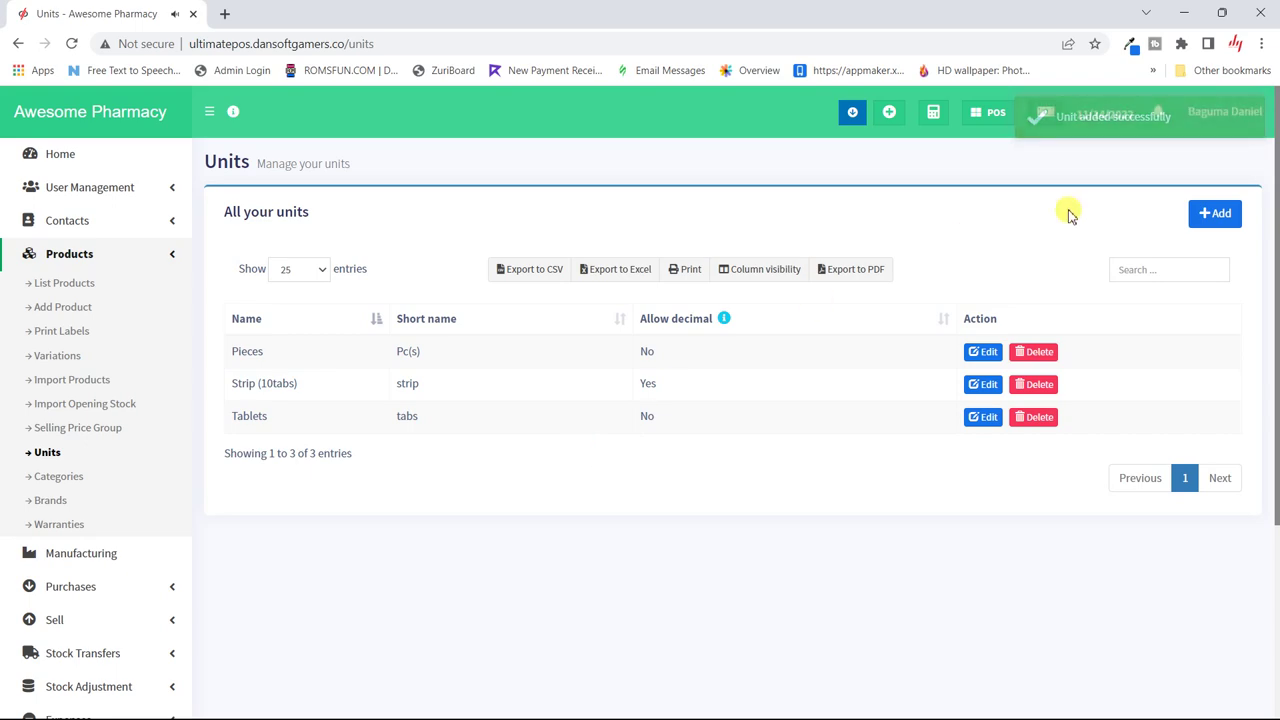
click(1213, 220)
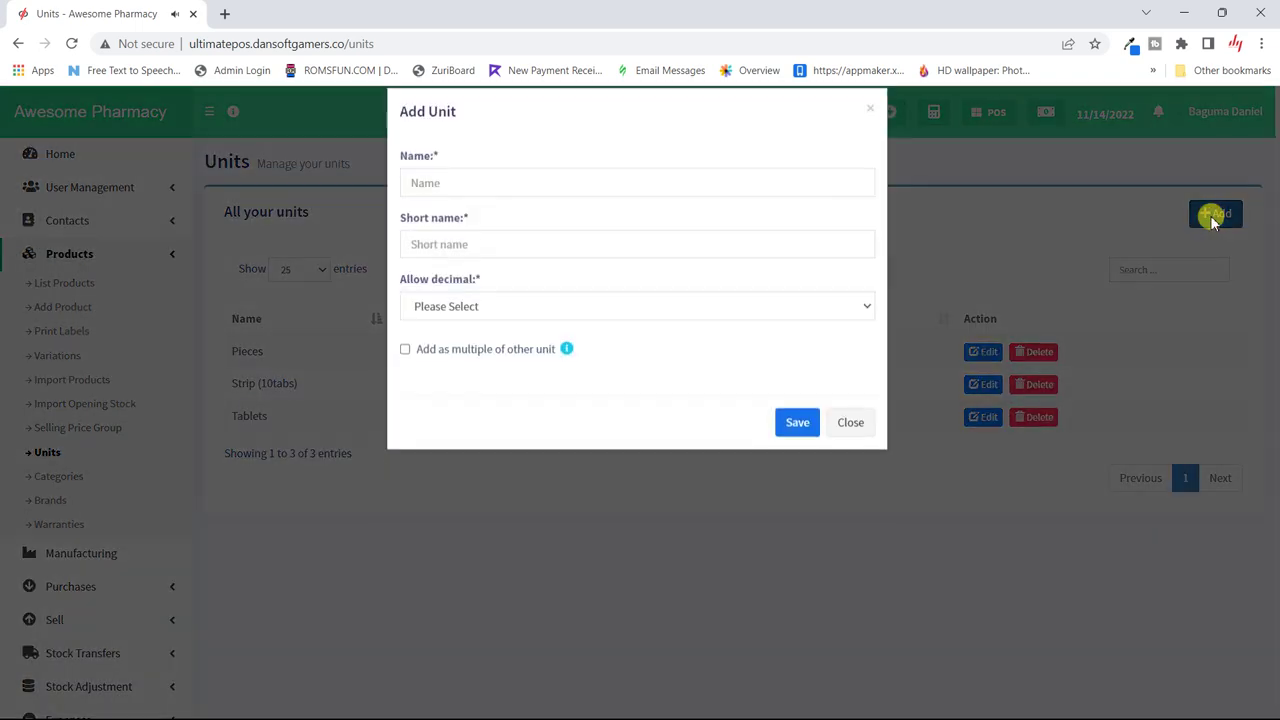
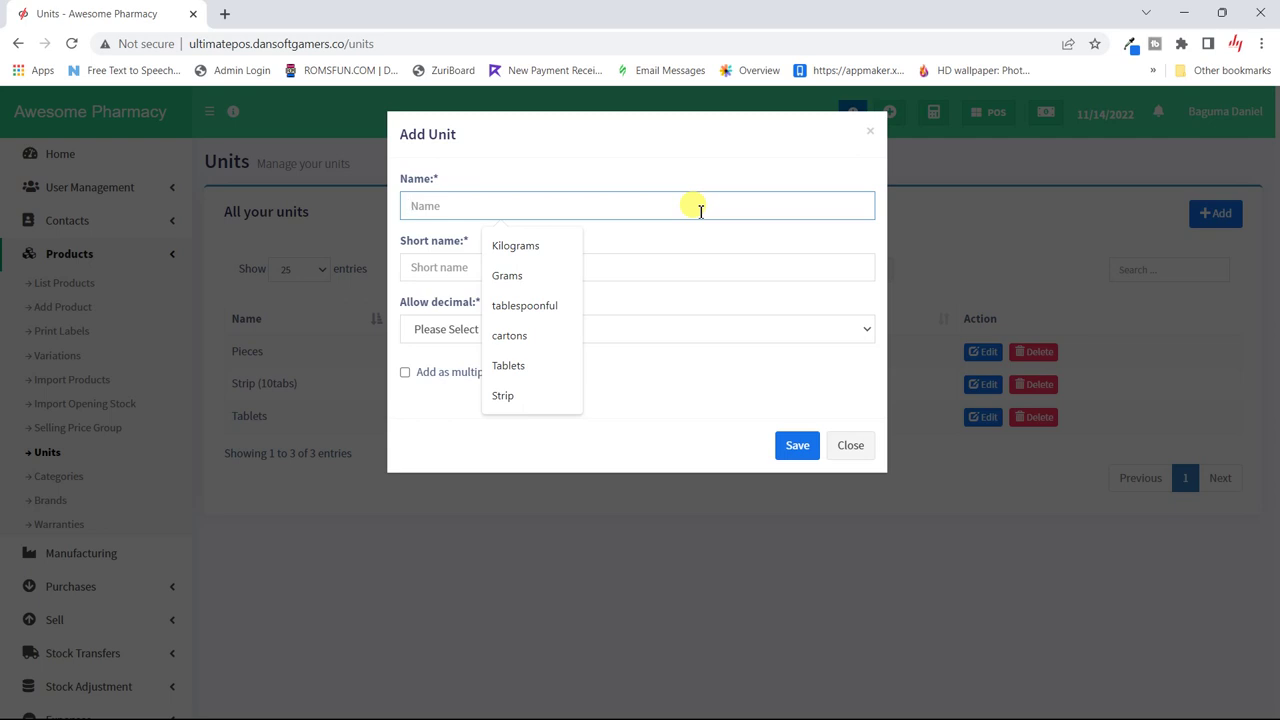
Enter a new unit named Box with short name box and allow decimals
text(Box)
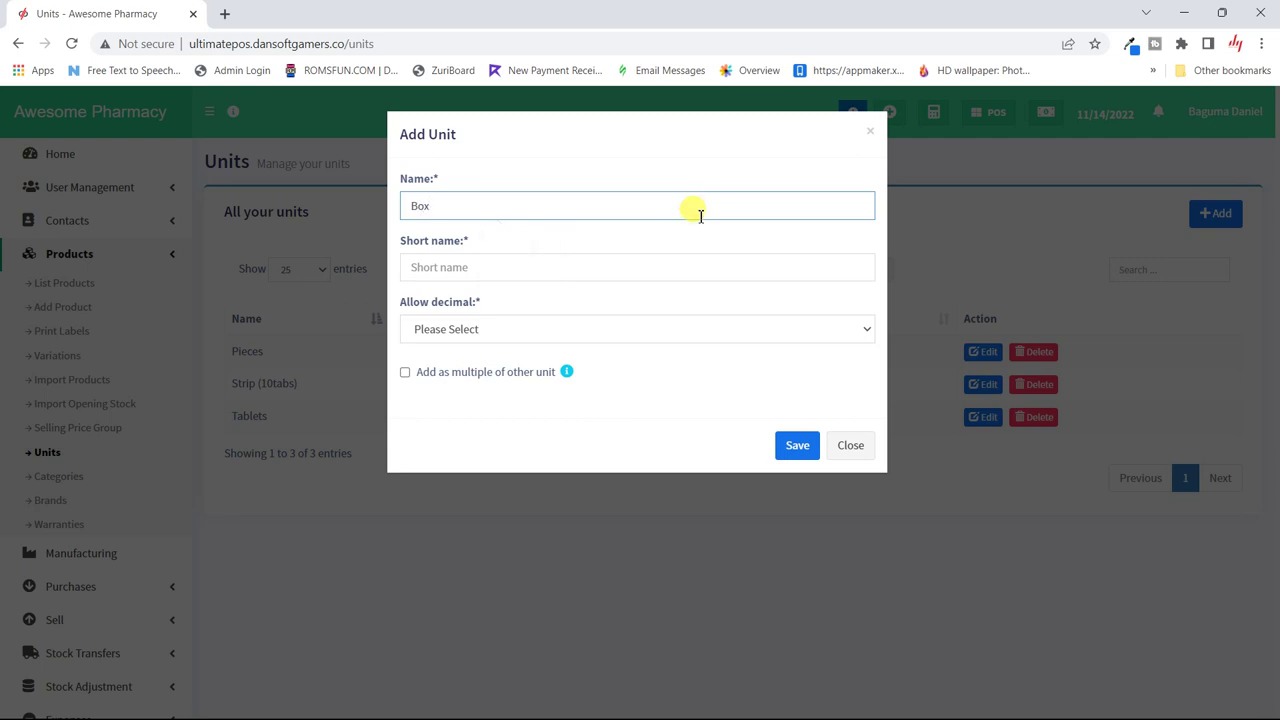
click(634, 273)
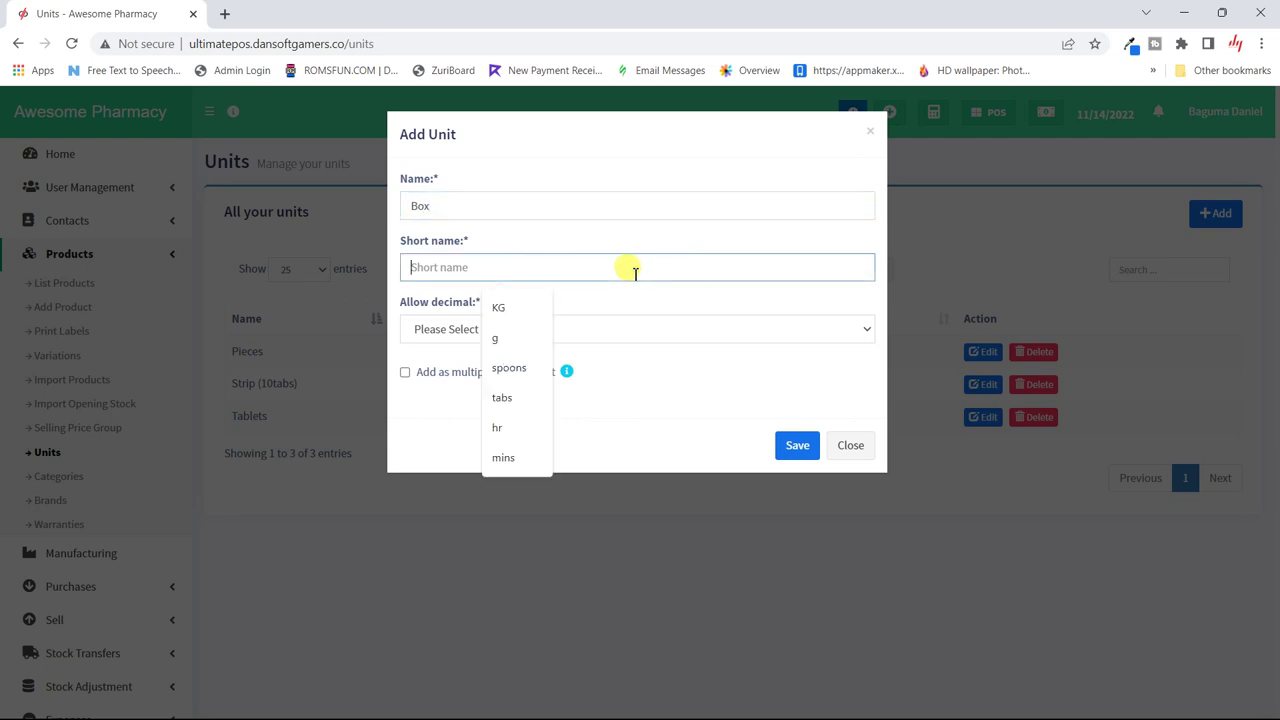
text(box)
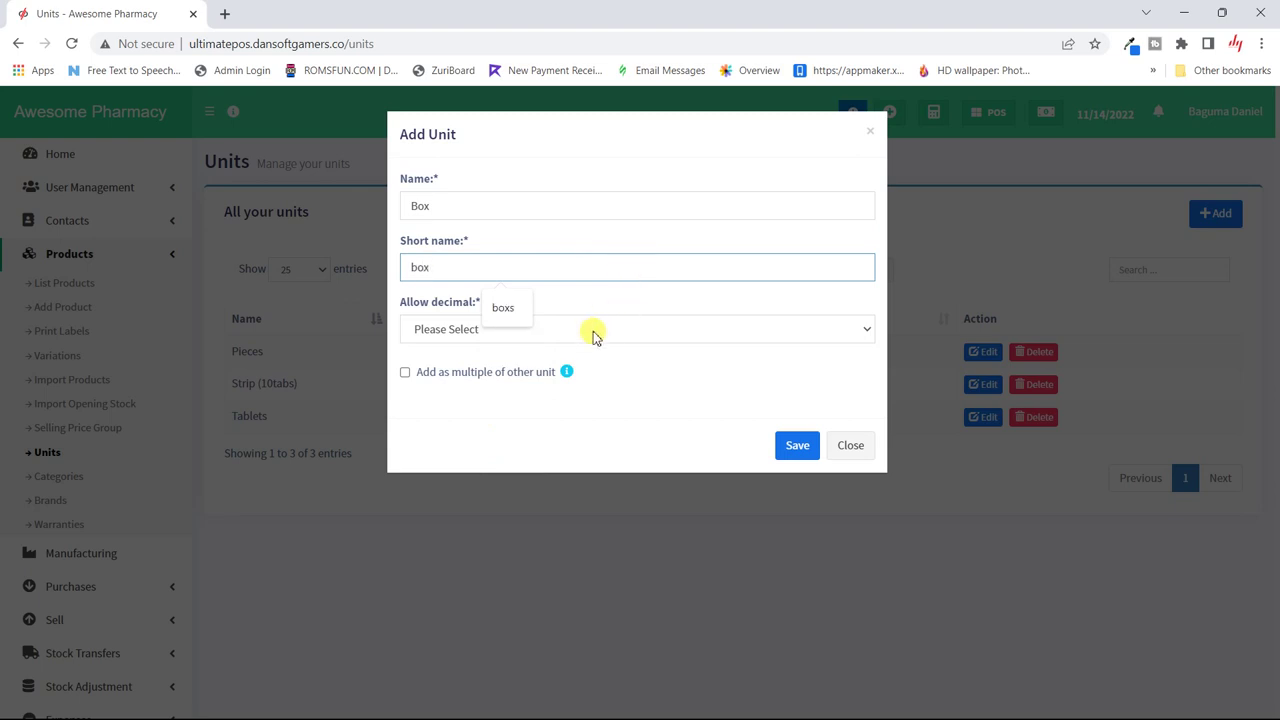
click(592, 332)
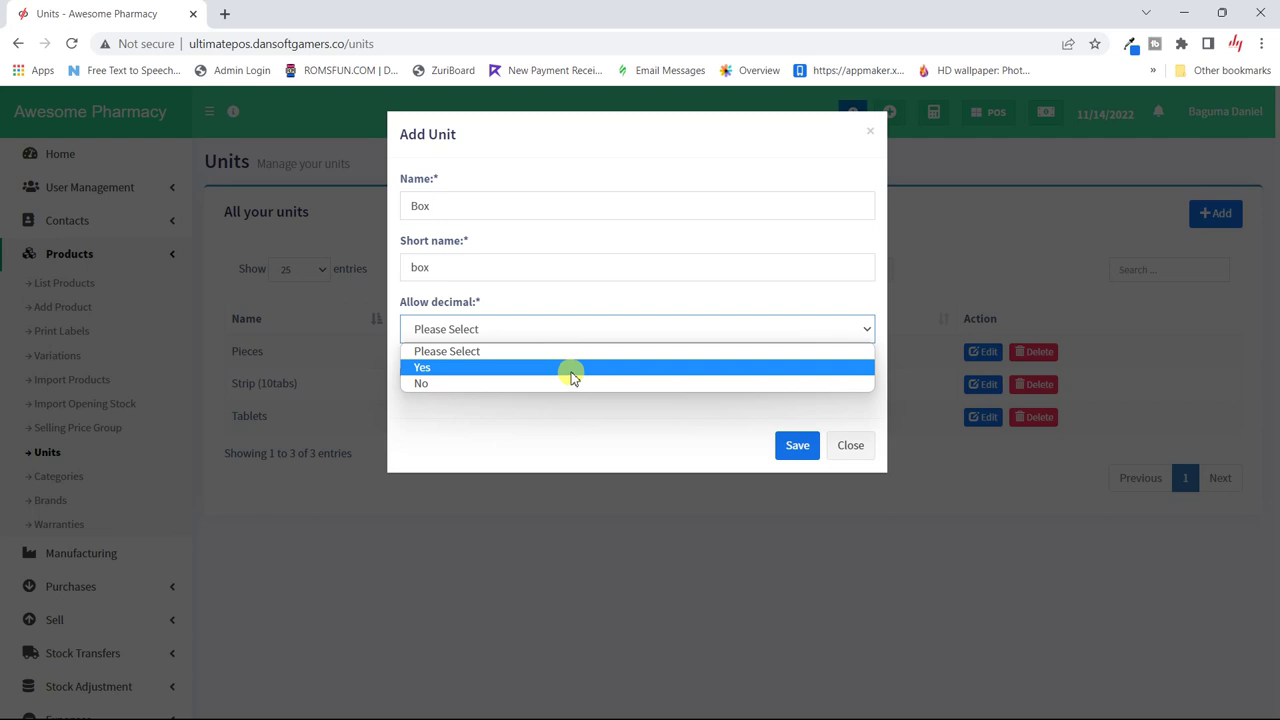
click(573, 368)
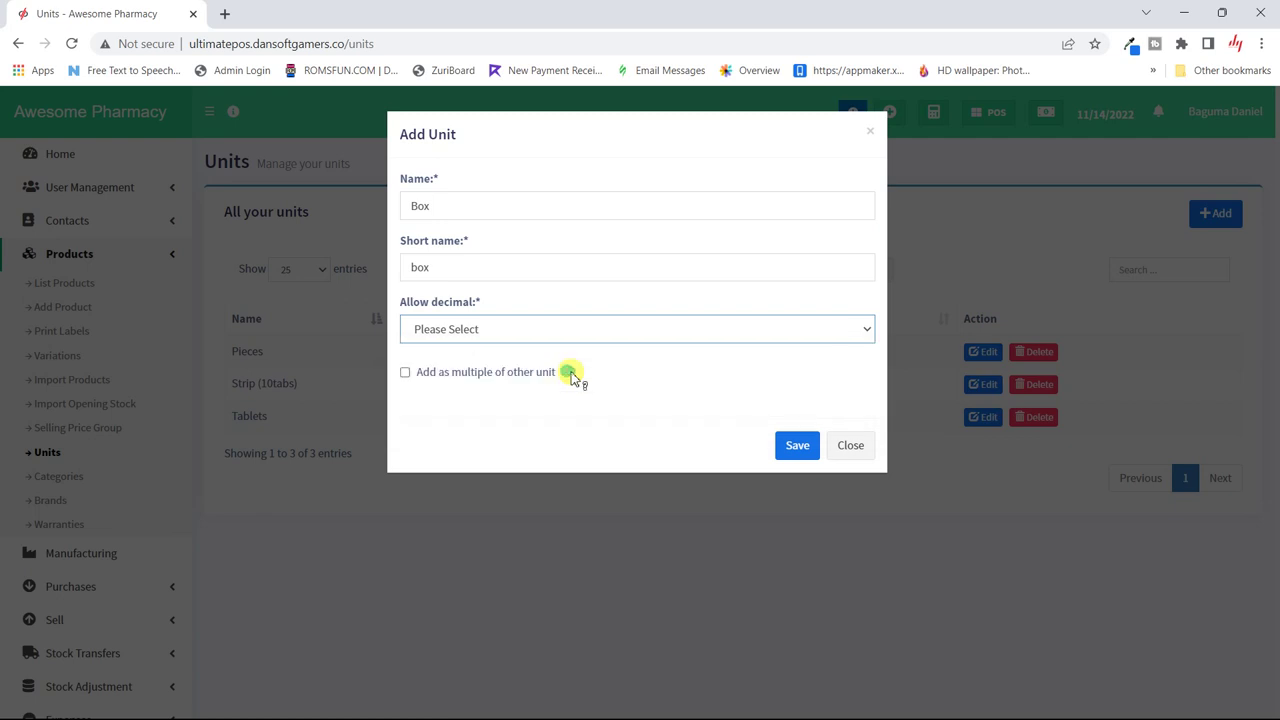
Define Box as a multiple equal to 50 Tablets and save the unit
mouse_move(573, 376)
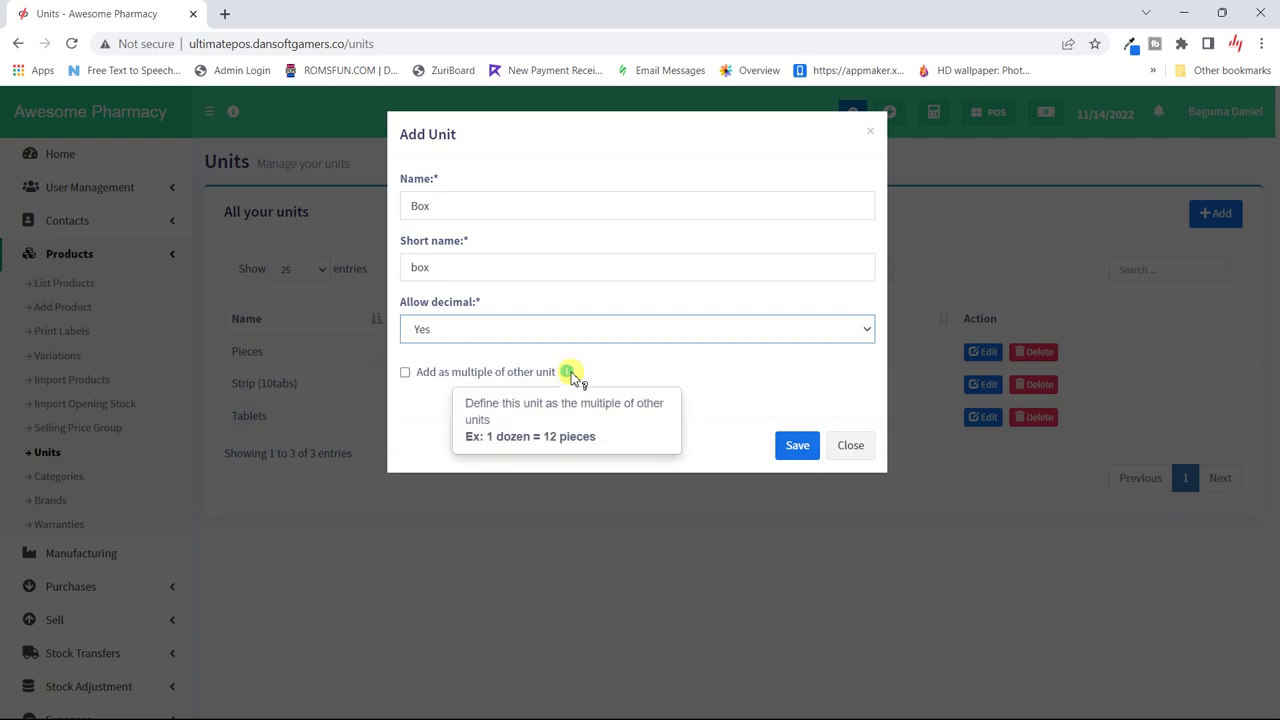
click(475, 376)
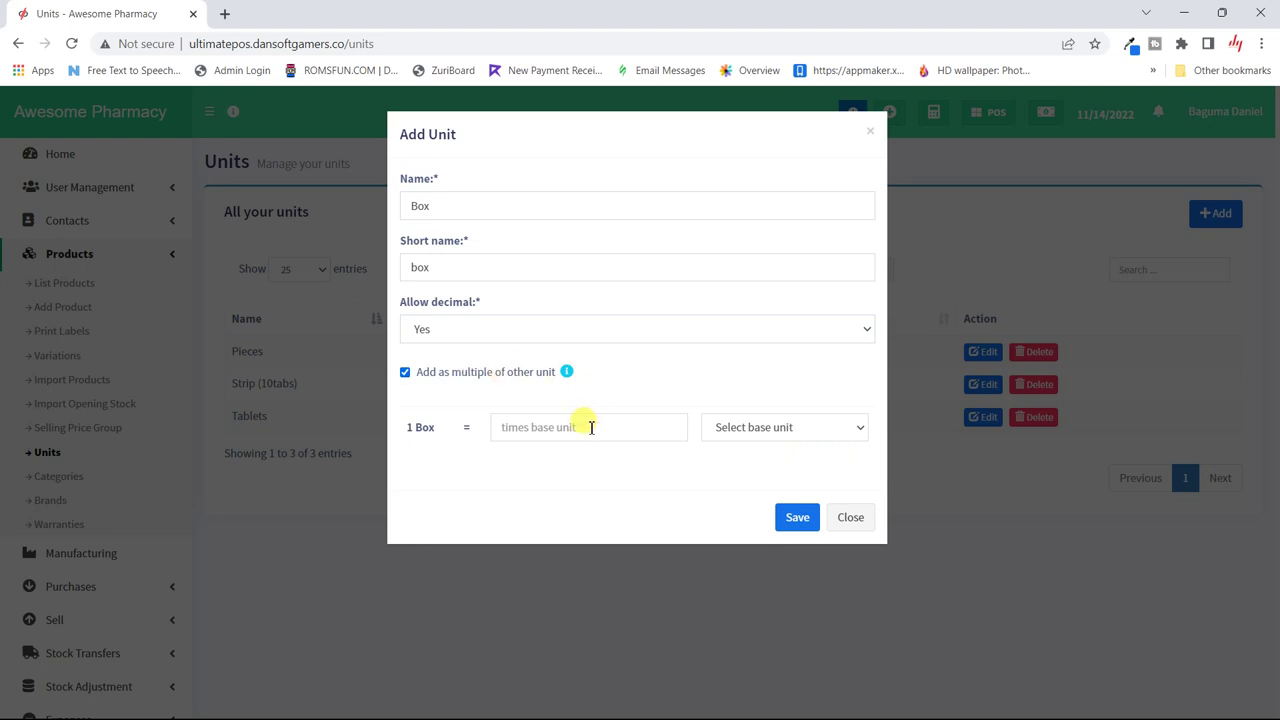
click(590, 429)
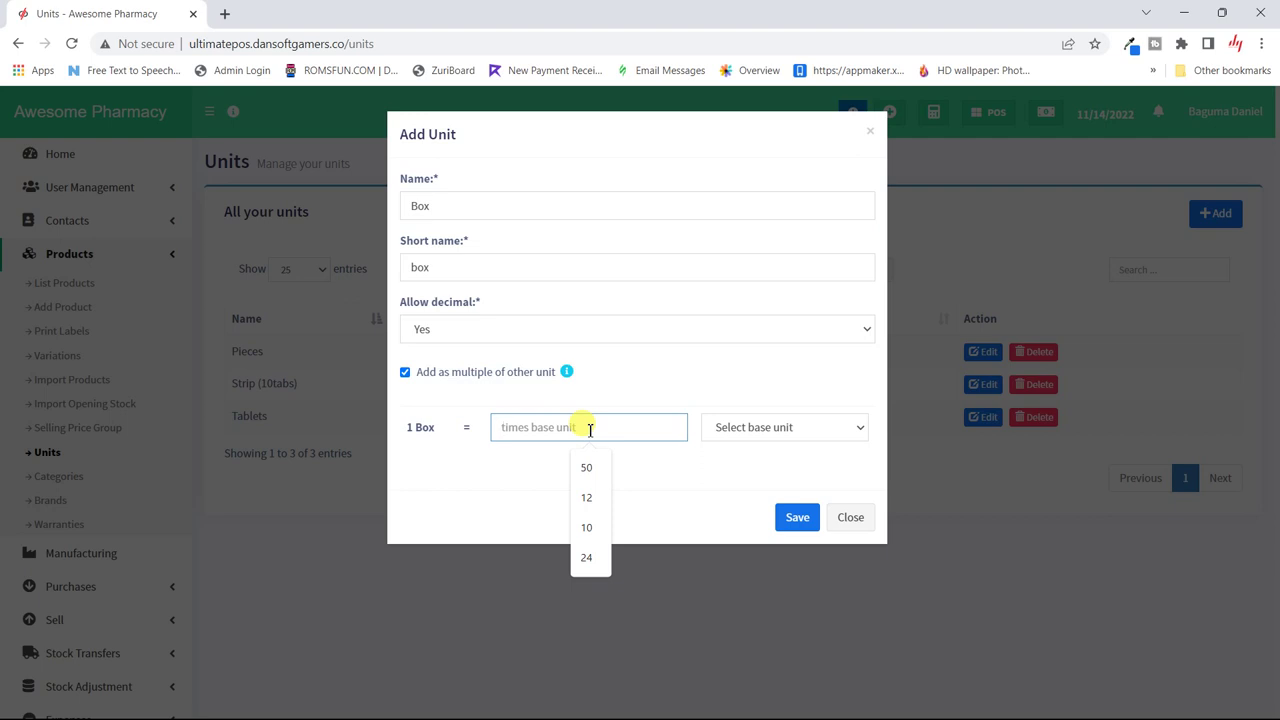
text(5)
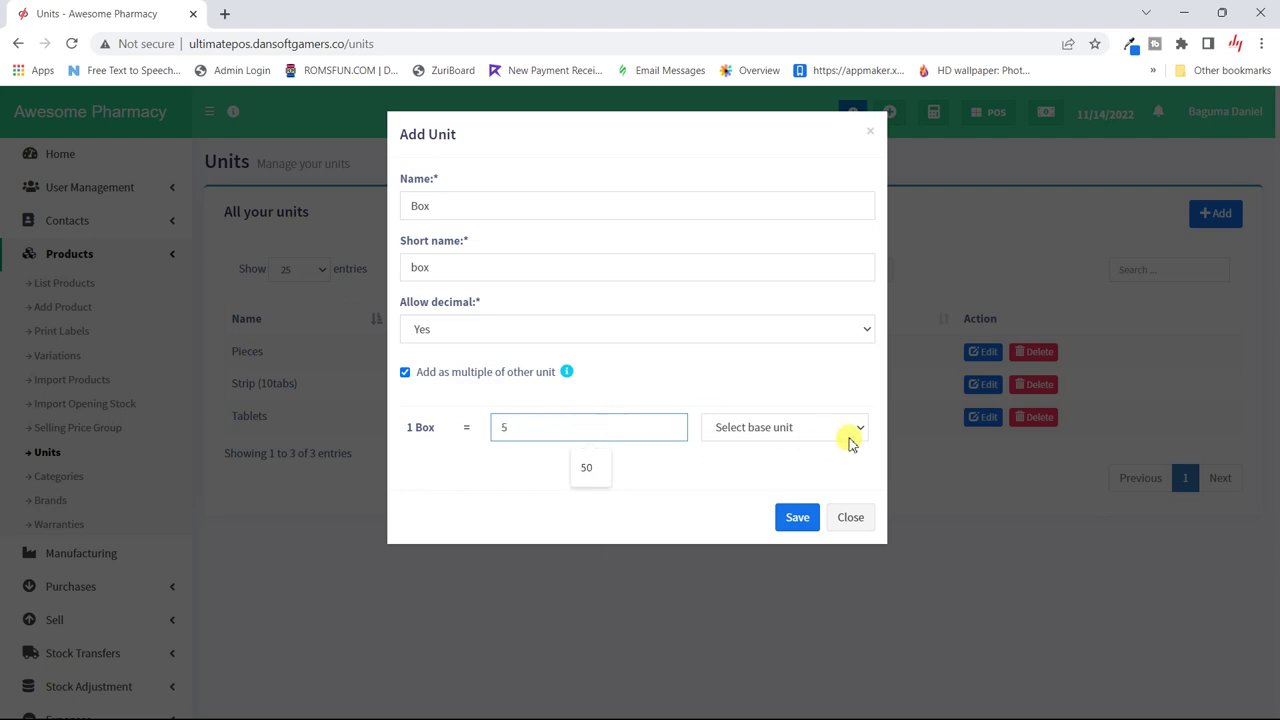
click(845, 432)
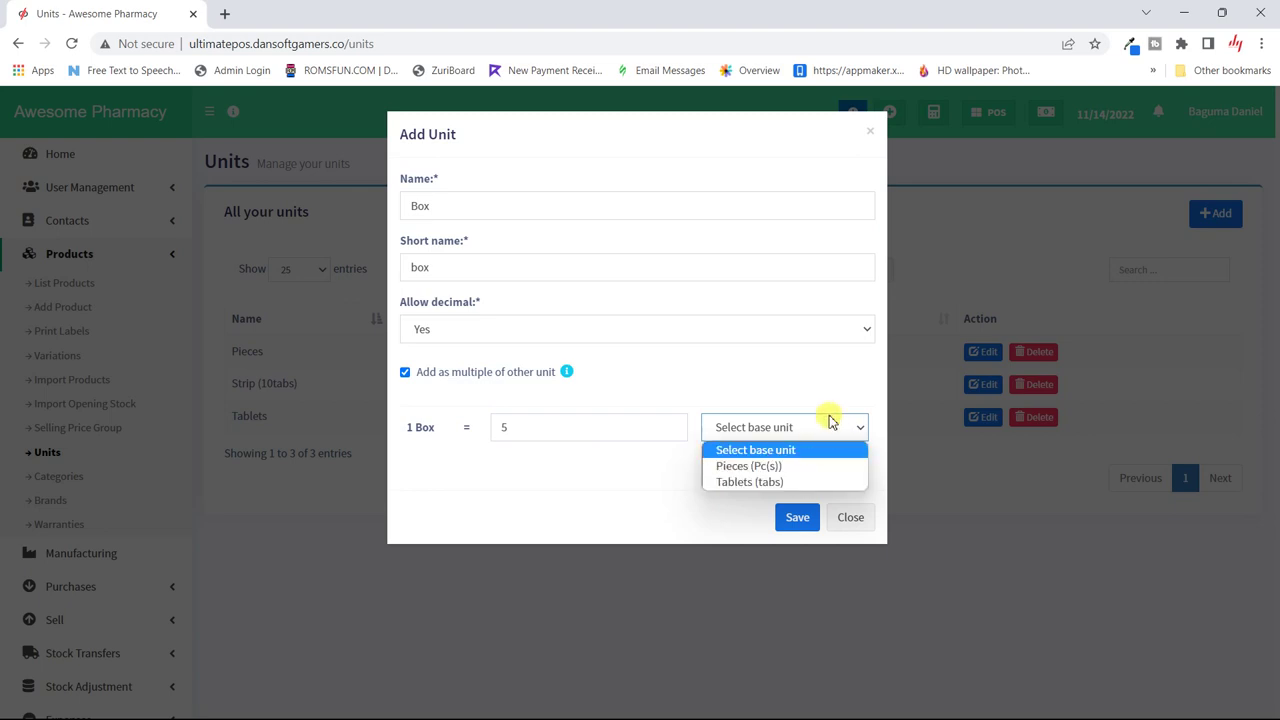
double_click(564, 428)
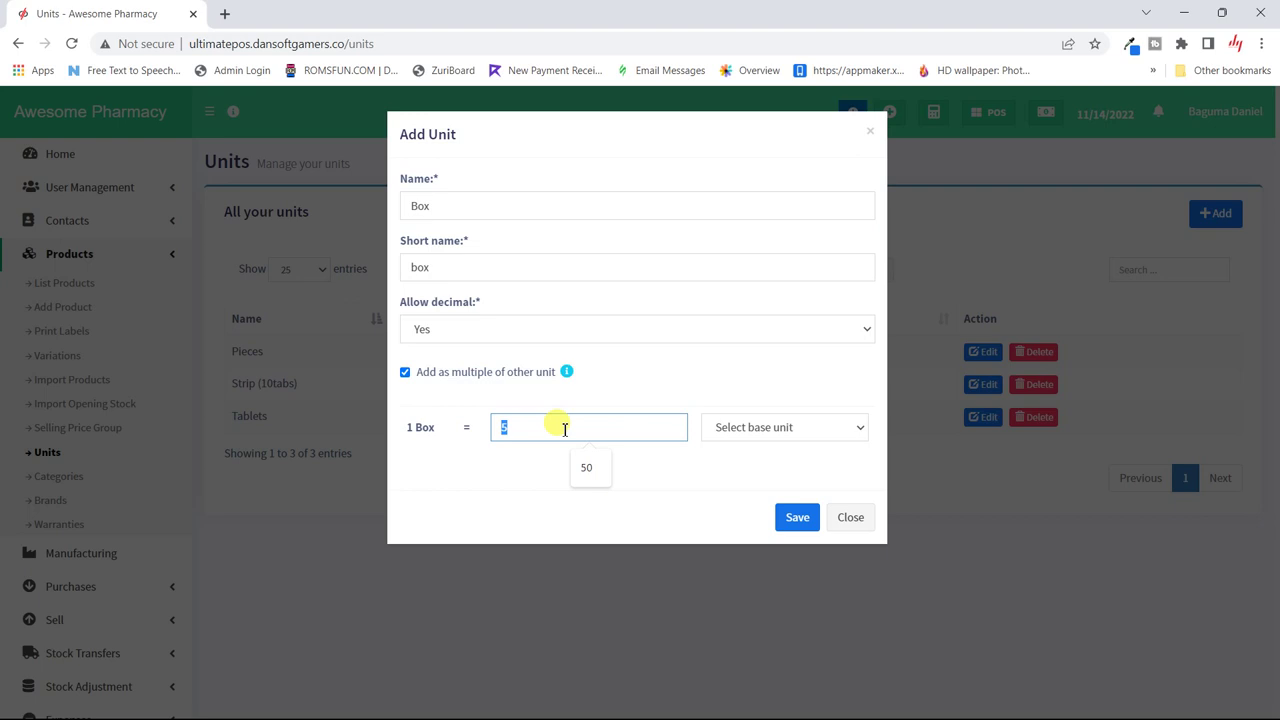
click(588, 467)
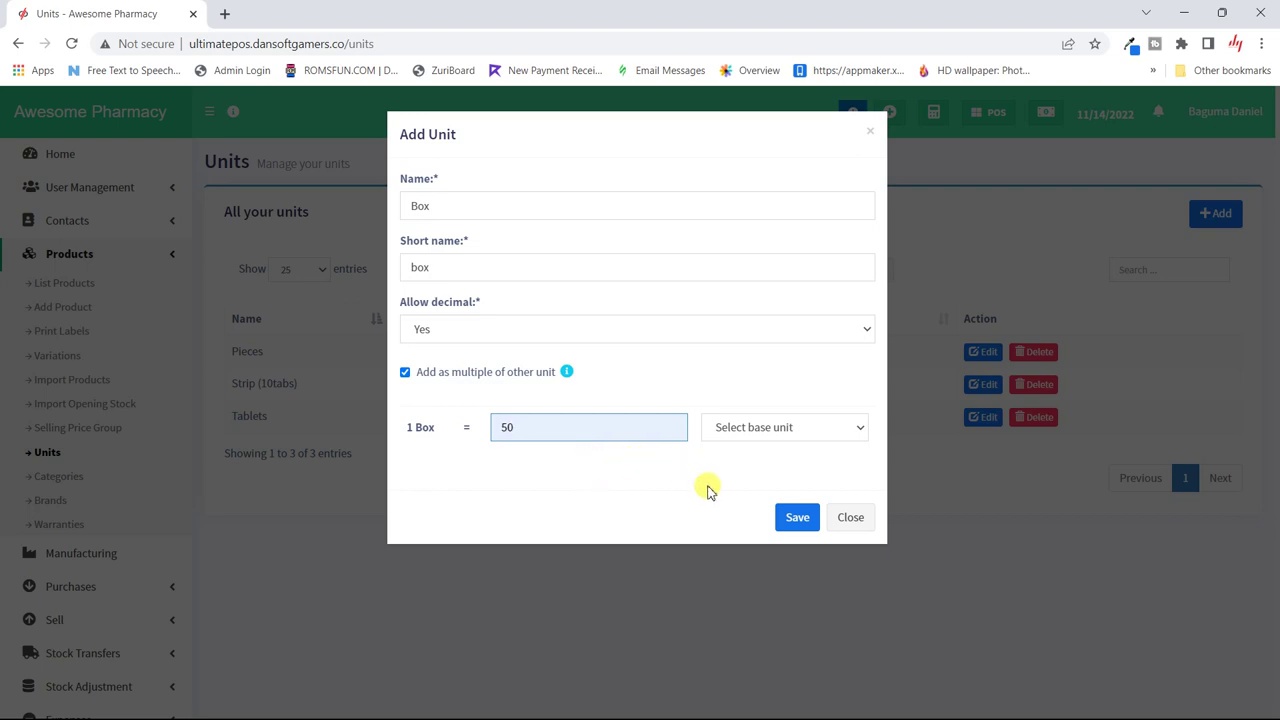
click(780, 427)
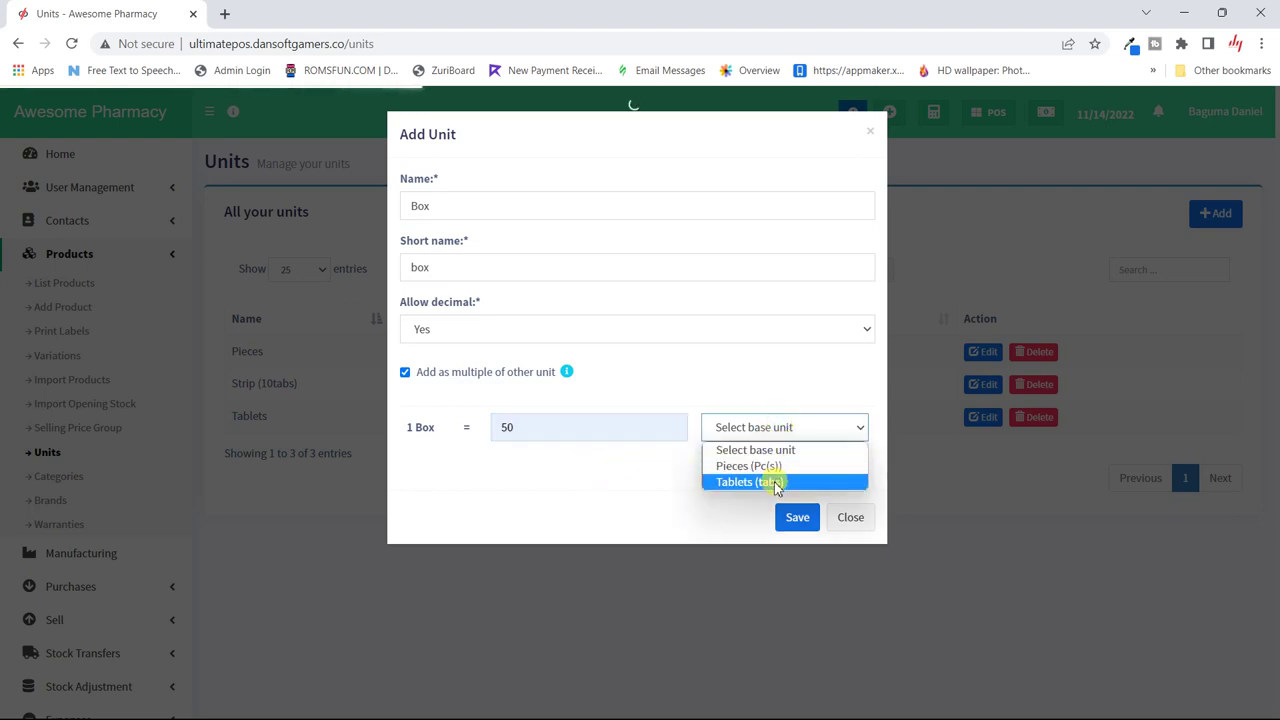
click(775, 482)
click(799, 524)
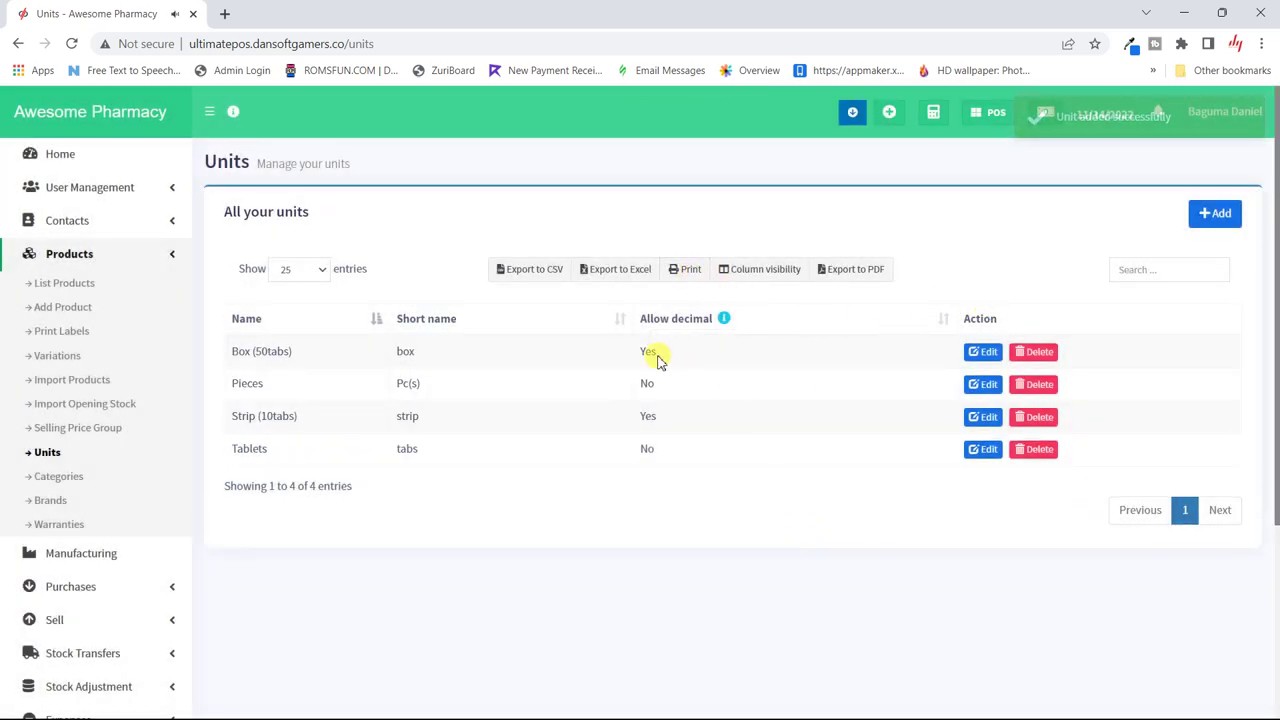
Start a new unit named cartons with short name crtn and no decimals
click(1214, 213)
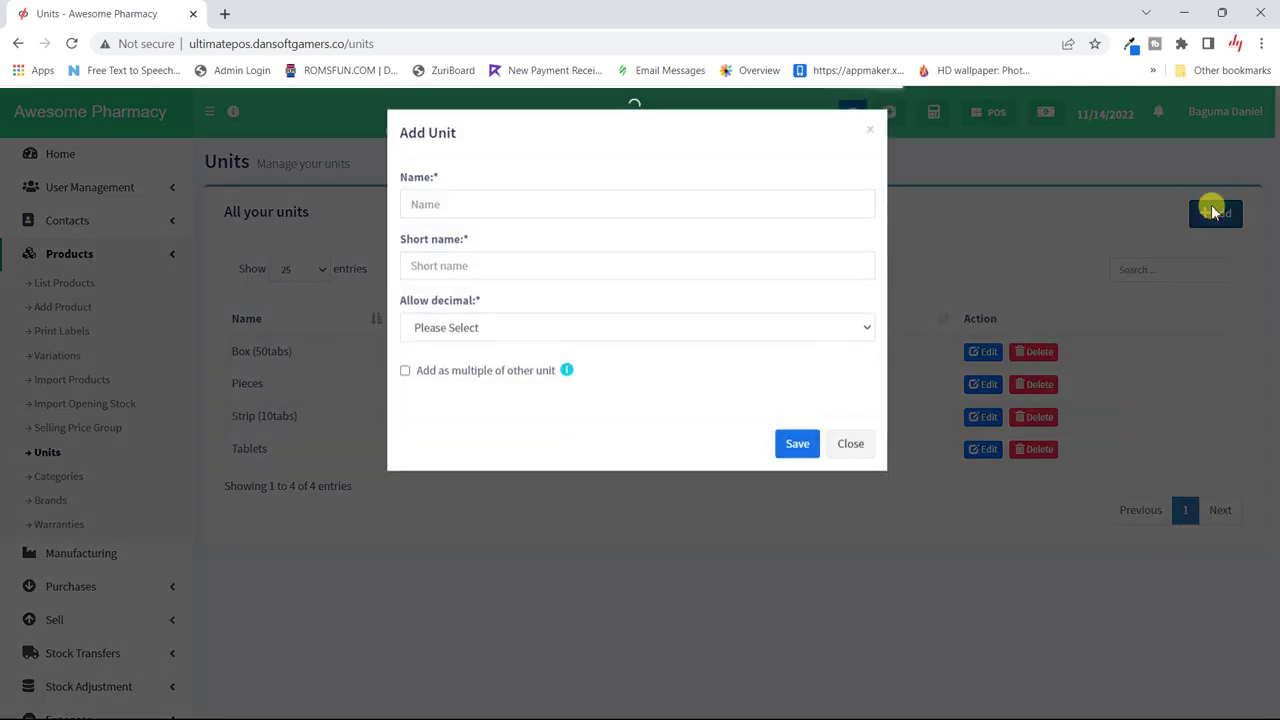
click(683, 207)
text(C)
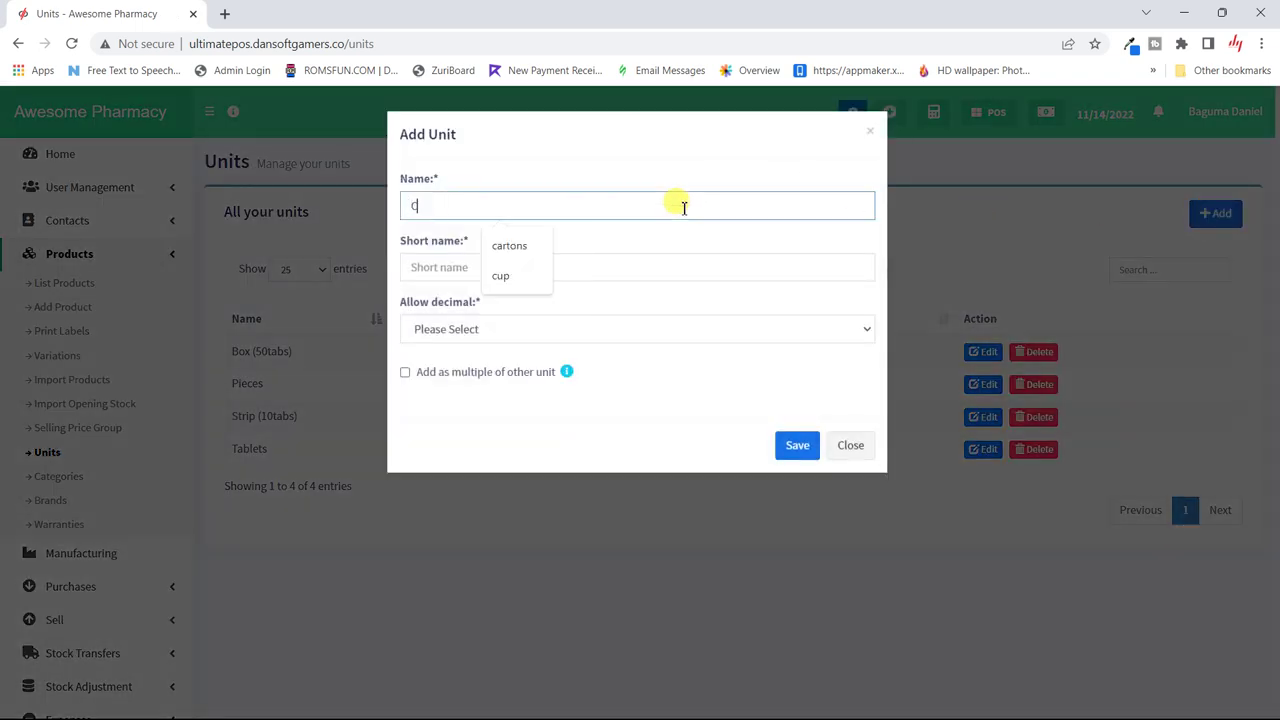
text(artons)
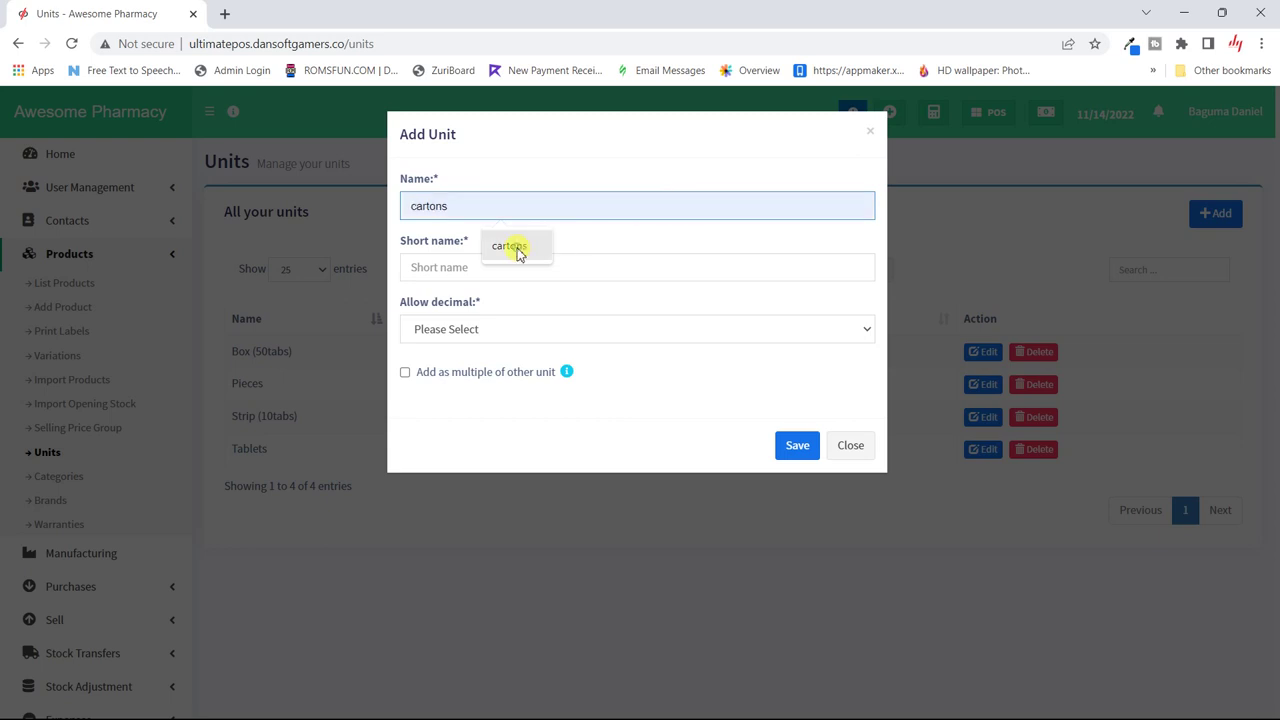
click(510, 246)
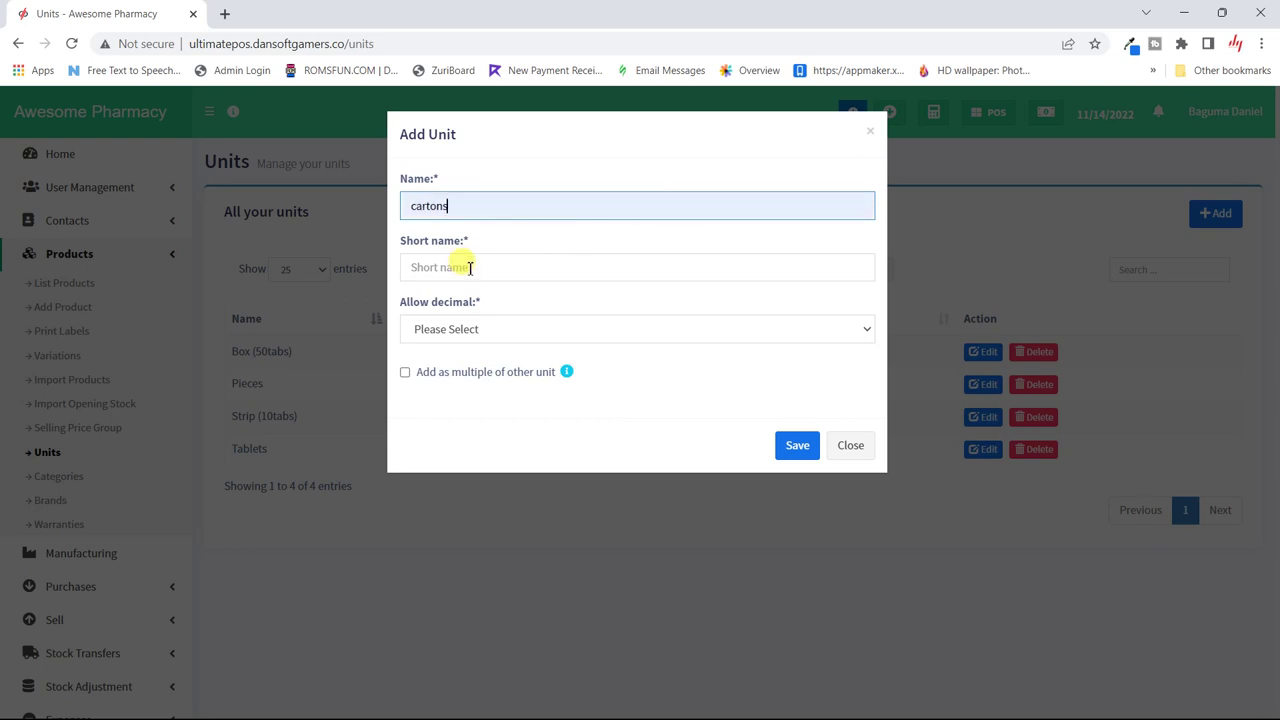
click(468, 267)
text(crtns)
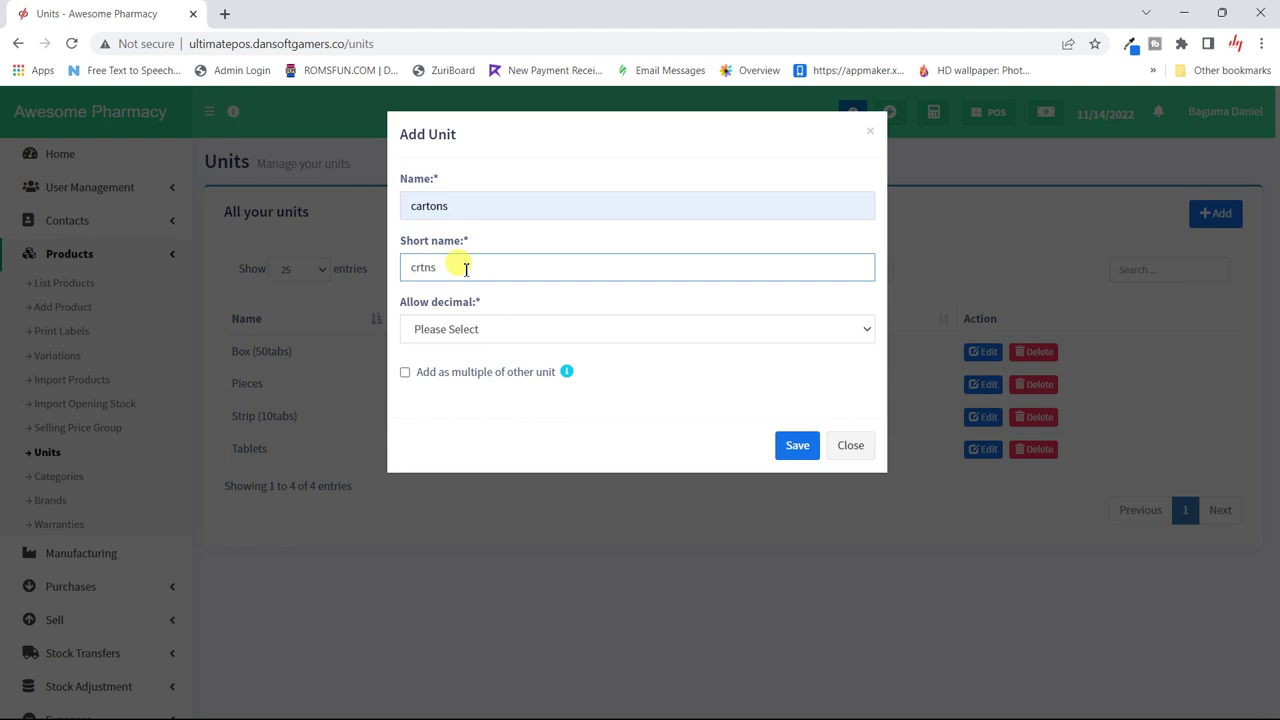
key(BackSpace)
click(462, 324)
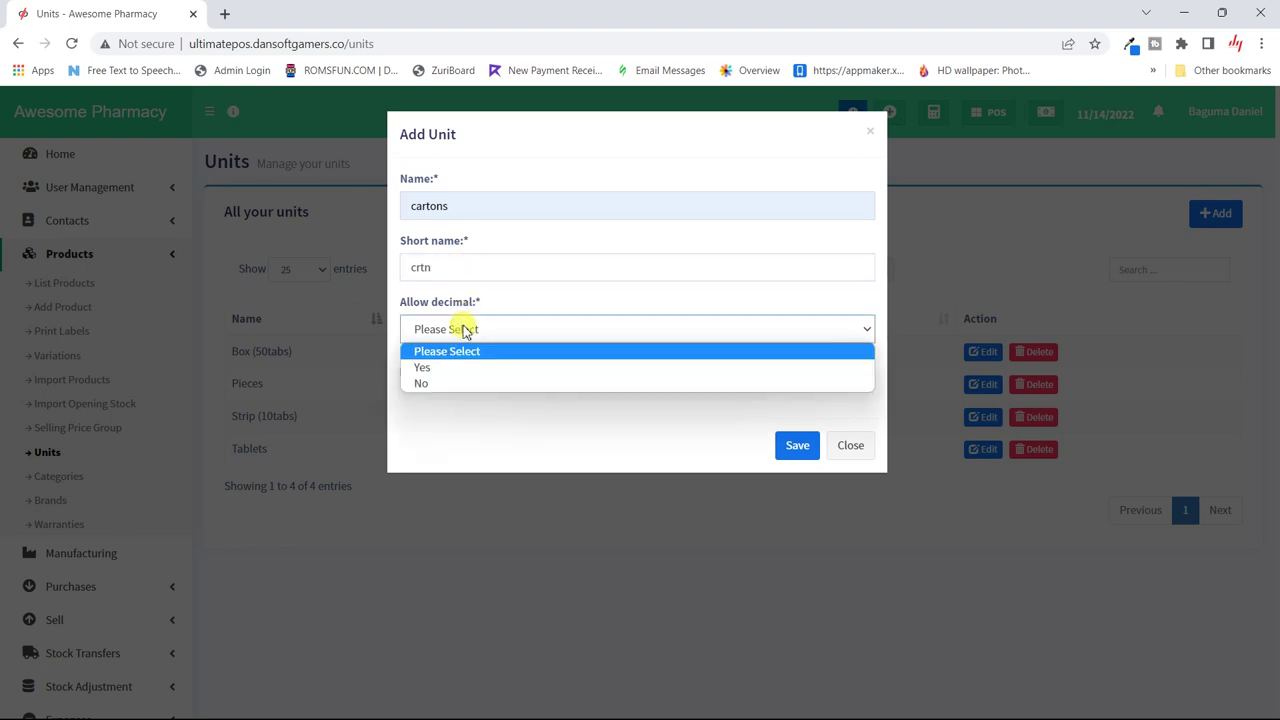
click(427, 386)
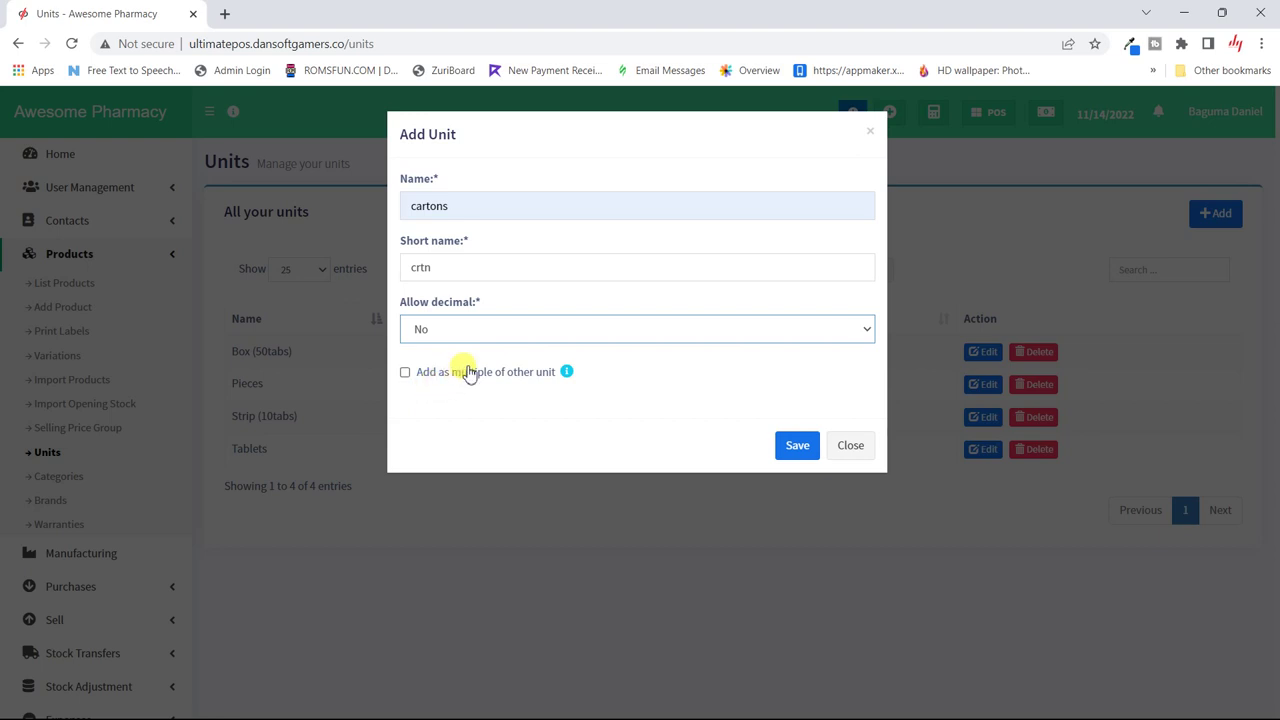
Make cartons a multiple of 100 Tablets and save the unit
click(467, 372)
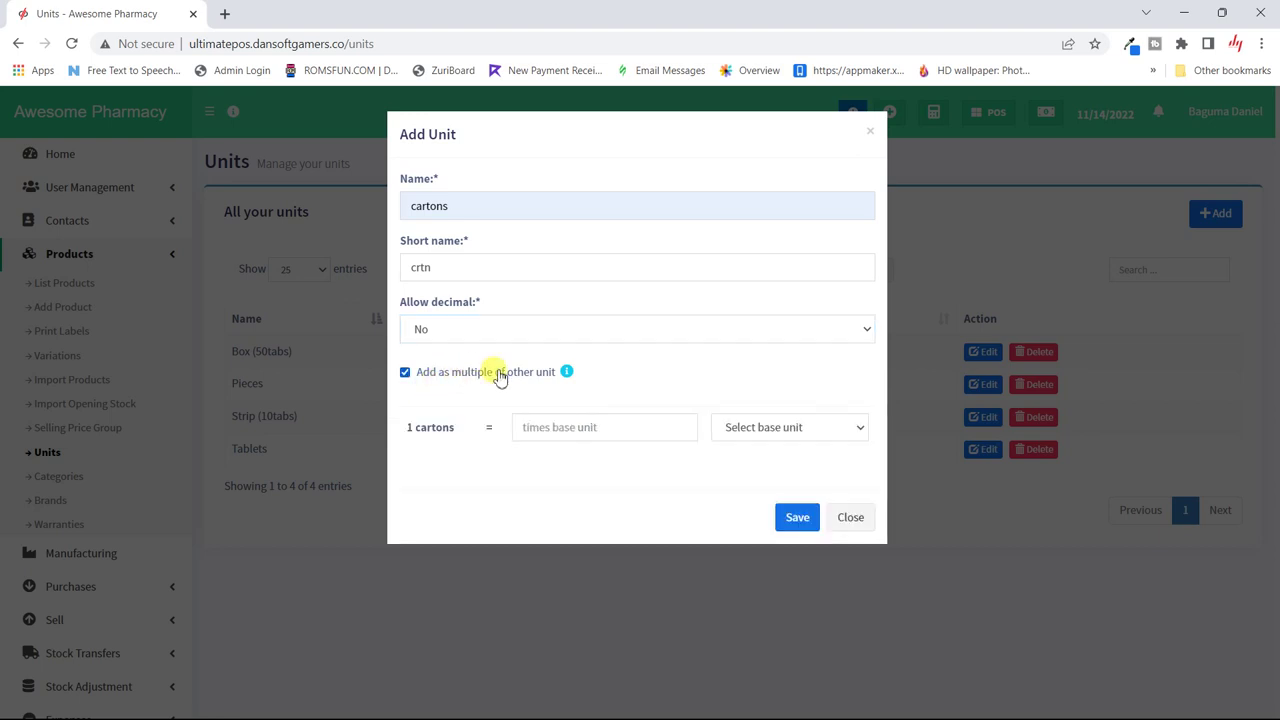
click(612, 427)
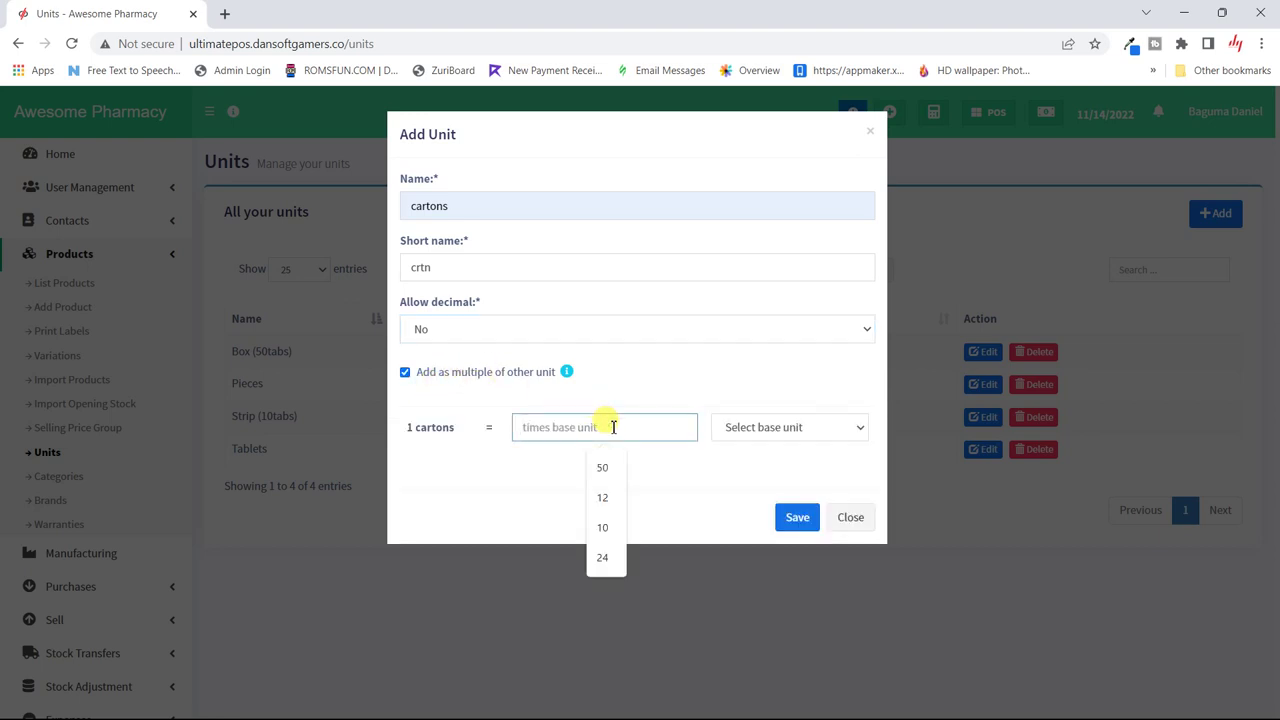
click(770, 427)
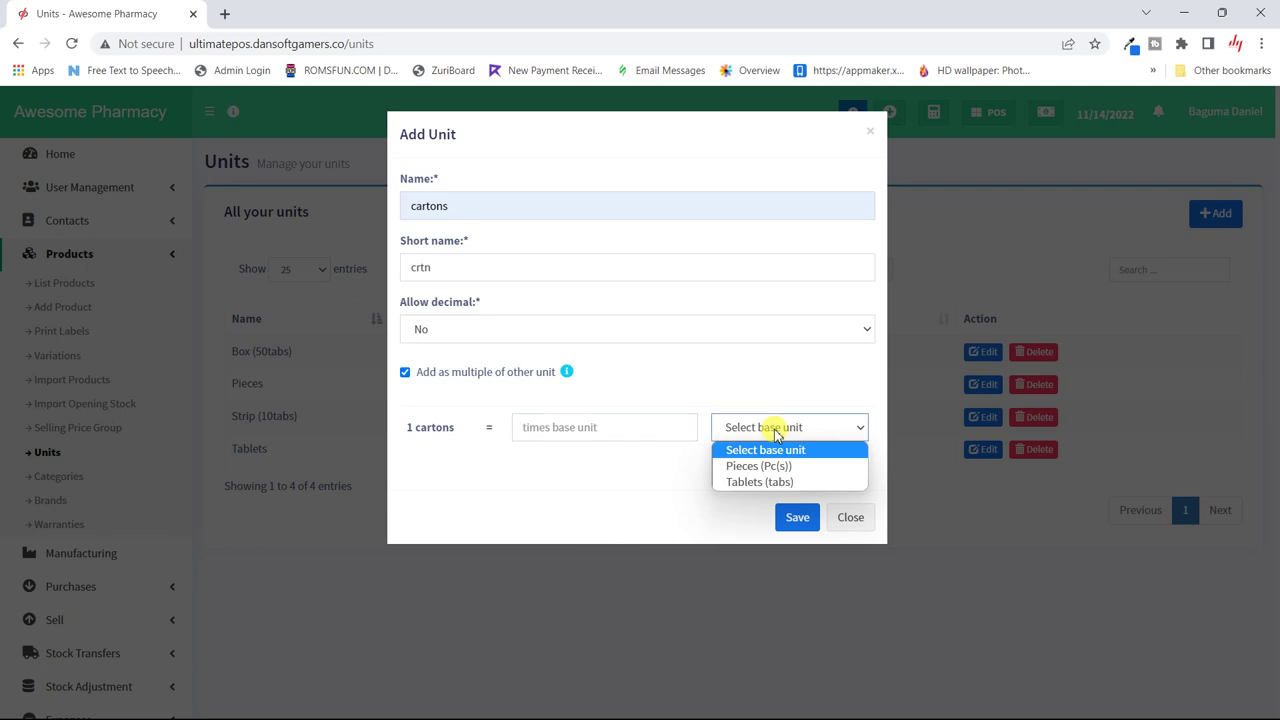
click(775, 482)
click(648, 432)
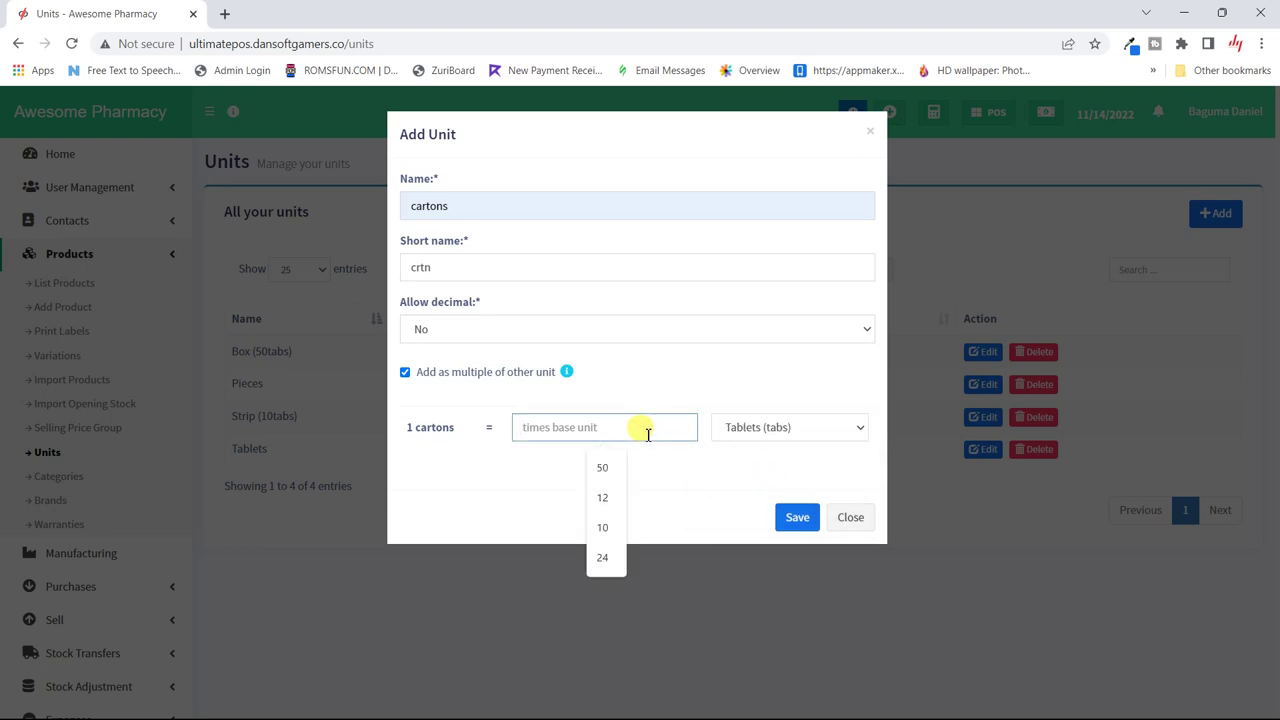
text(1000)
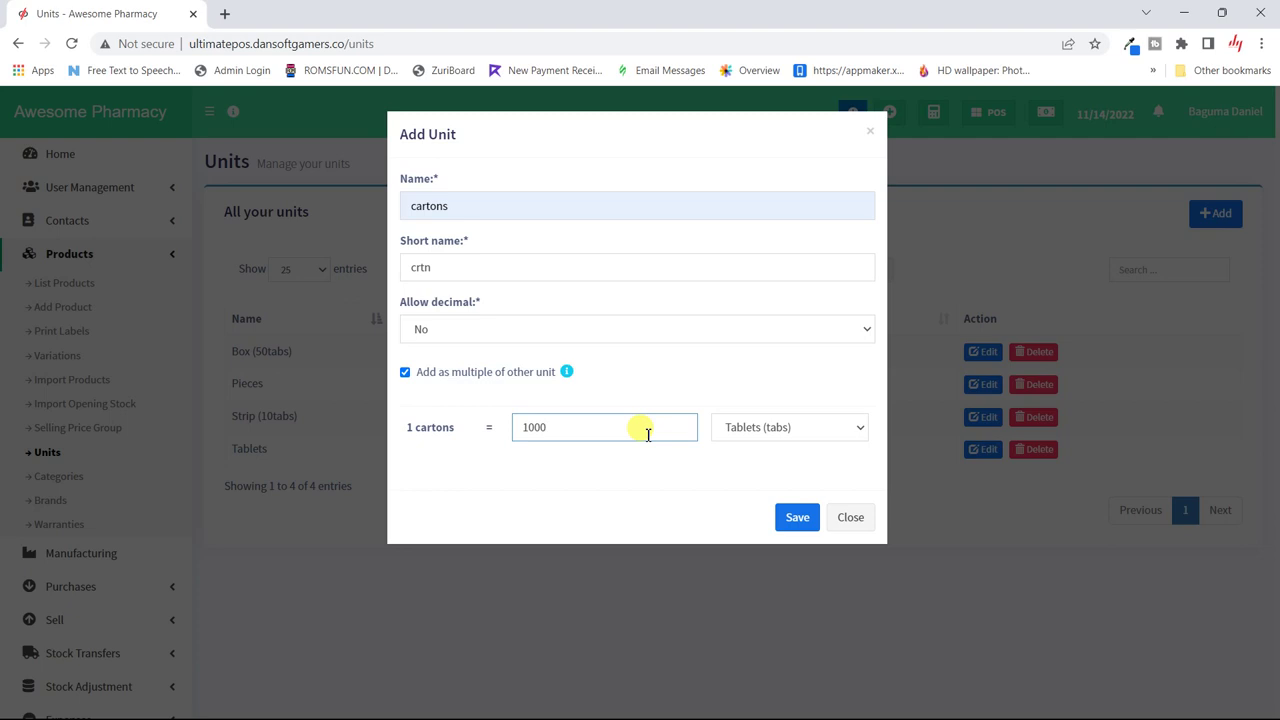
click(799, 518)
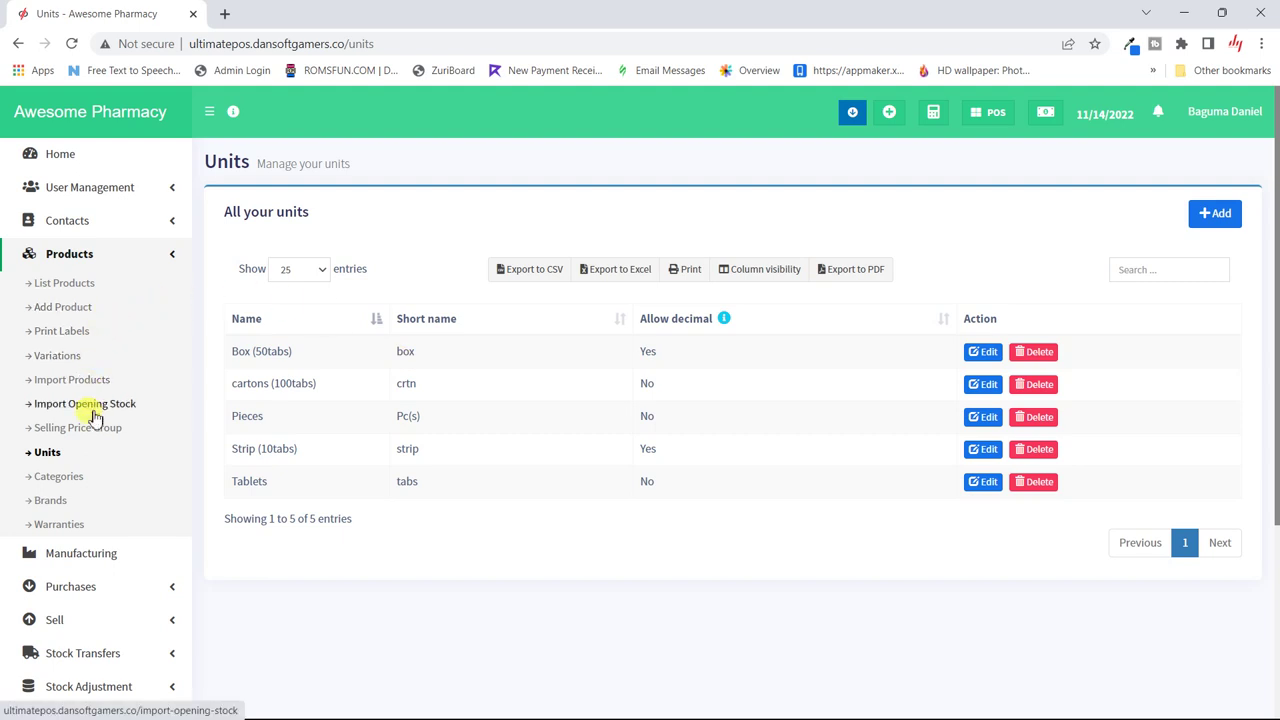
Go to the Categories page, reload it, and open the Add category form
click(65, 485)
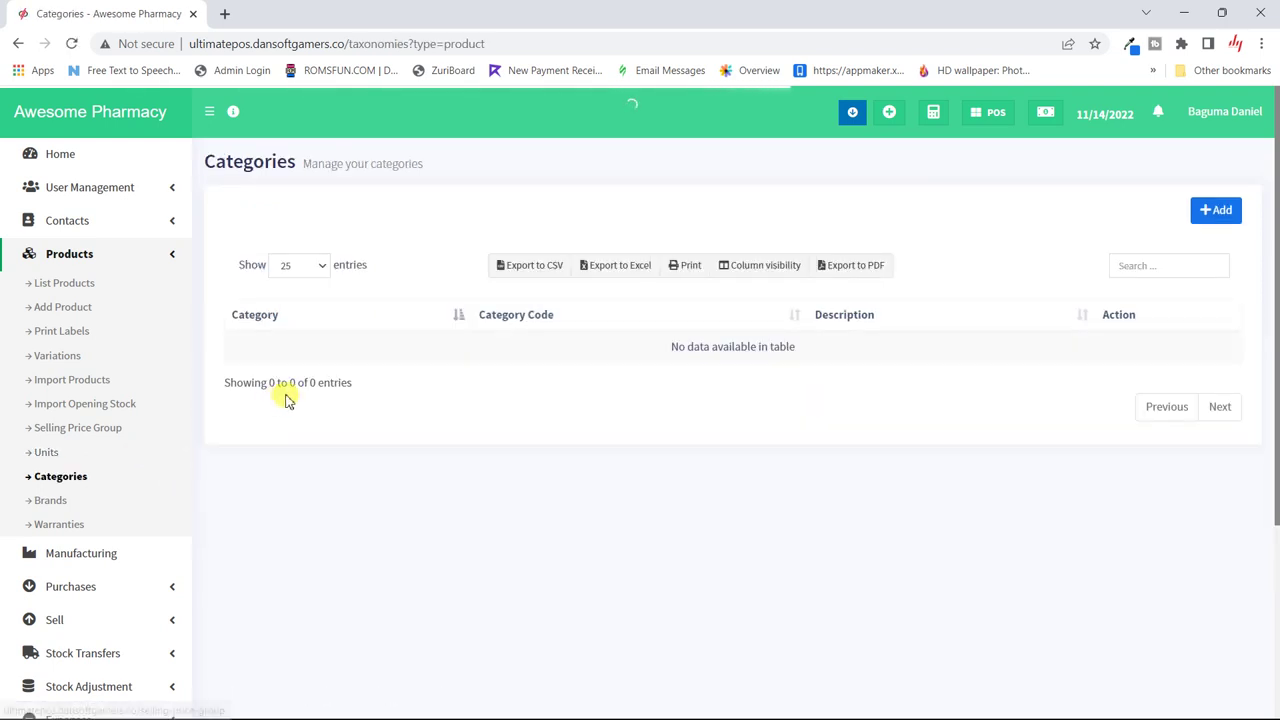
click(1233, 216)
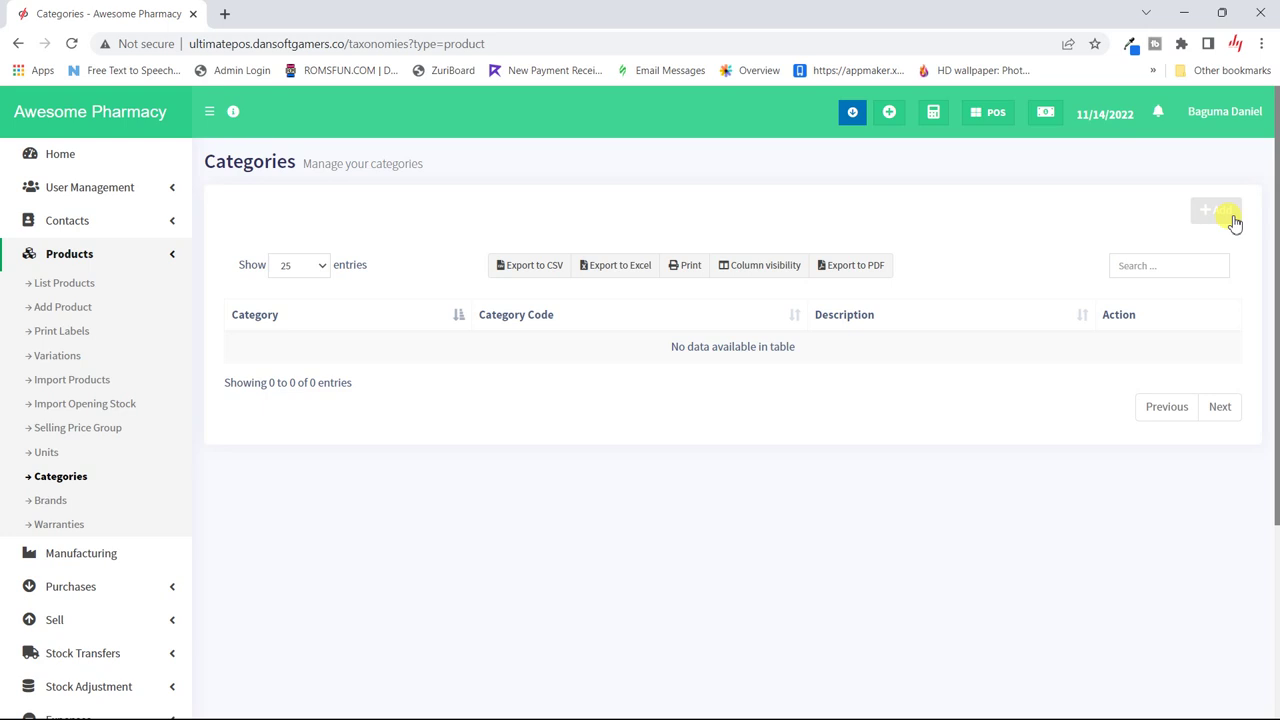
click(1220, 215)
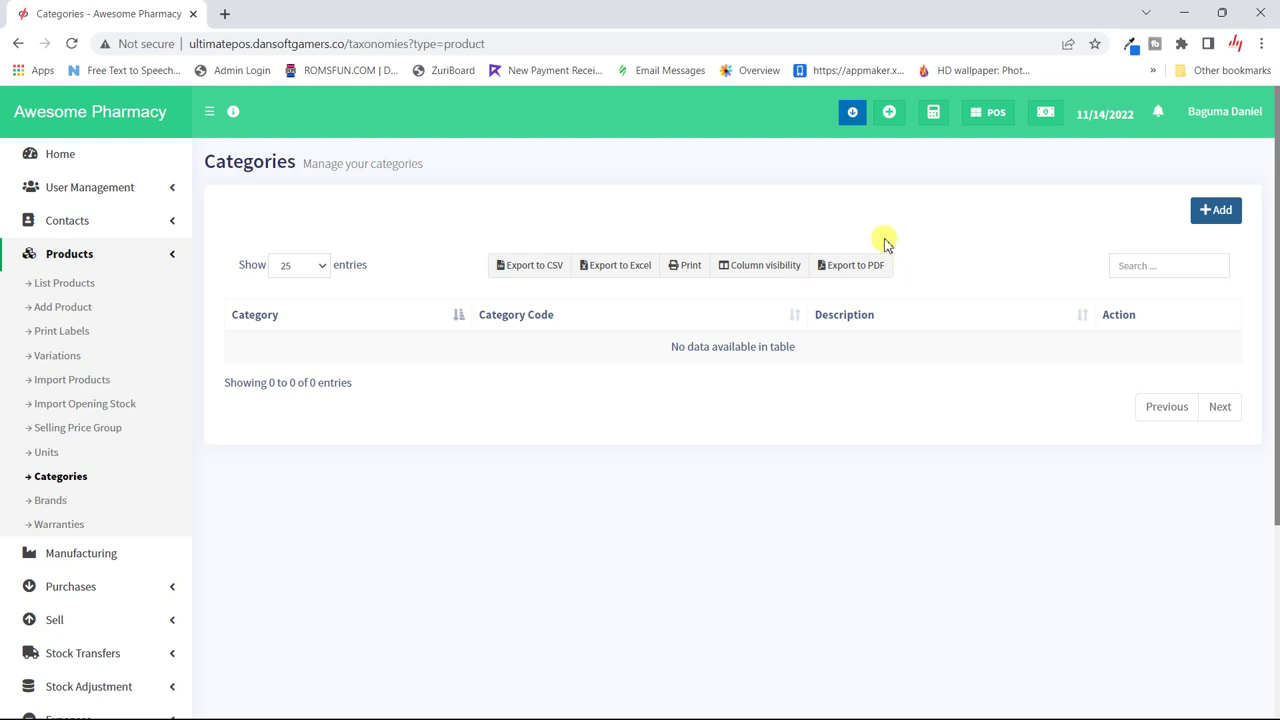
click(75, 44)
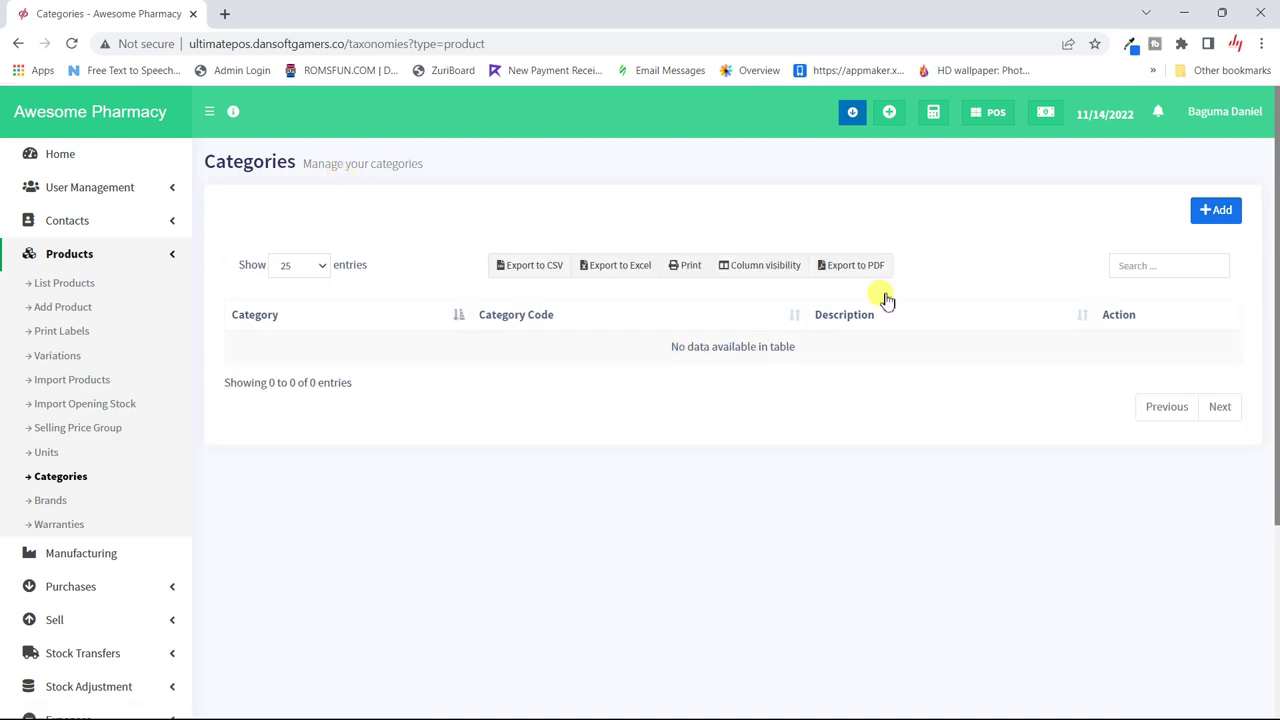
click(1214, 216)
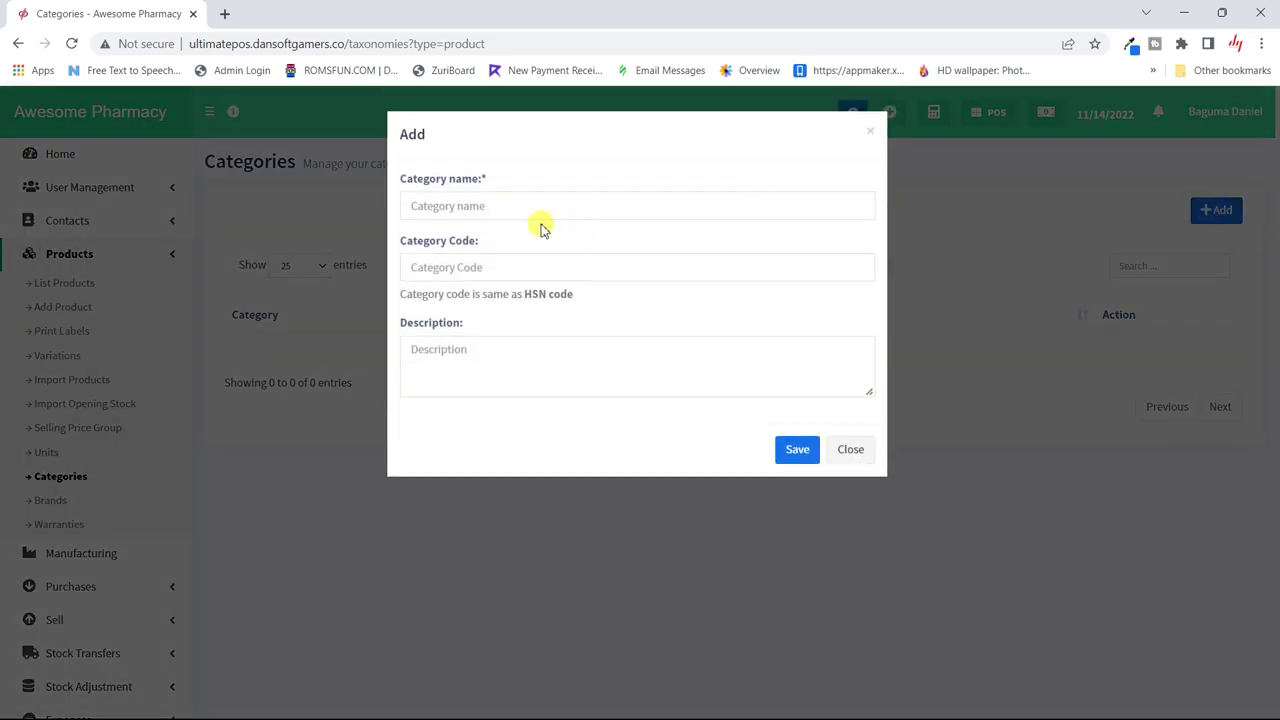
Save a category named Pain Killers with code and description left blank
click(521, 207)
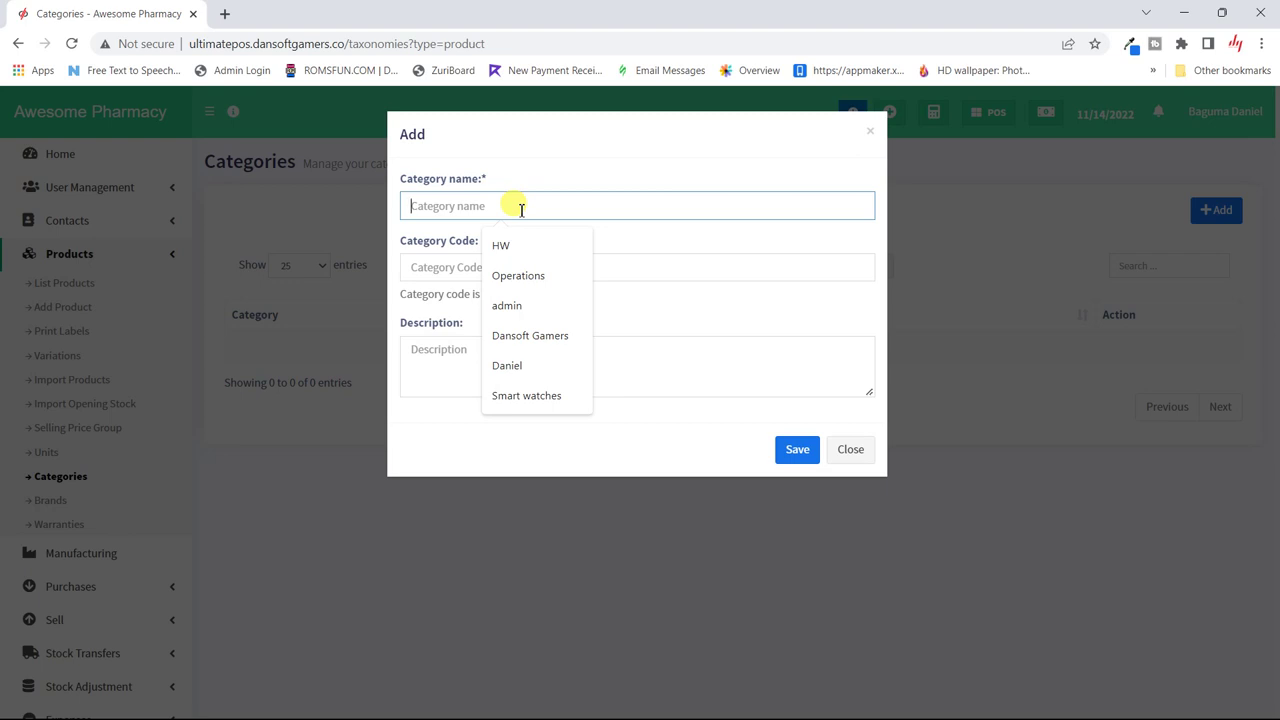
text(Pain)
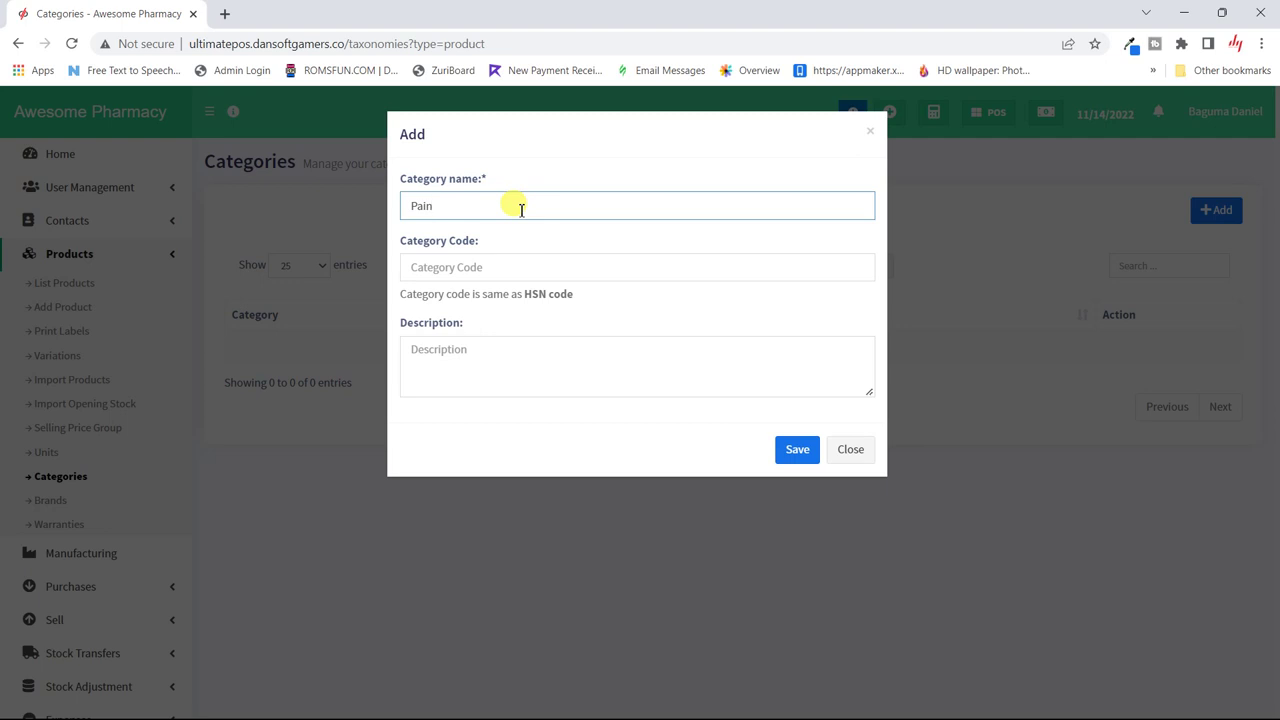
text( Killers)
click(474, 262)
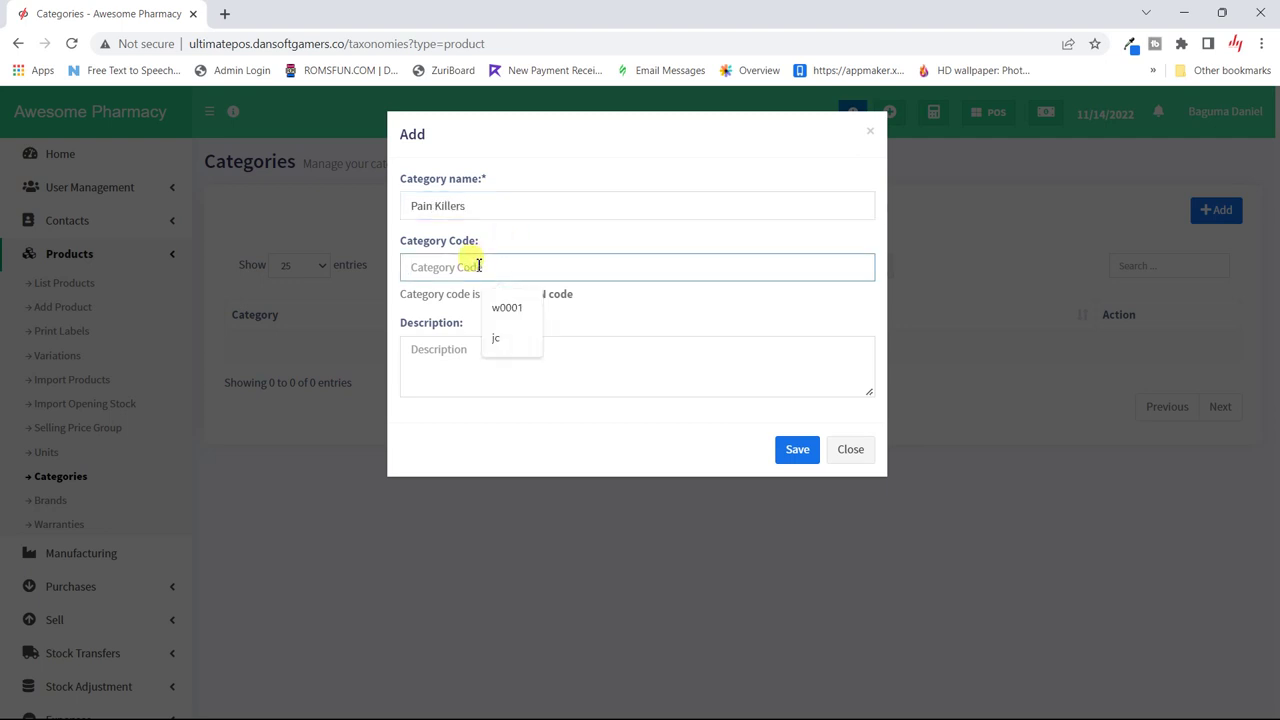
click(594, 316)
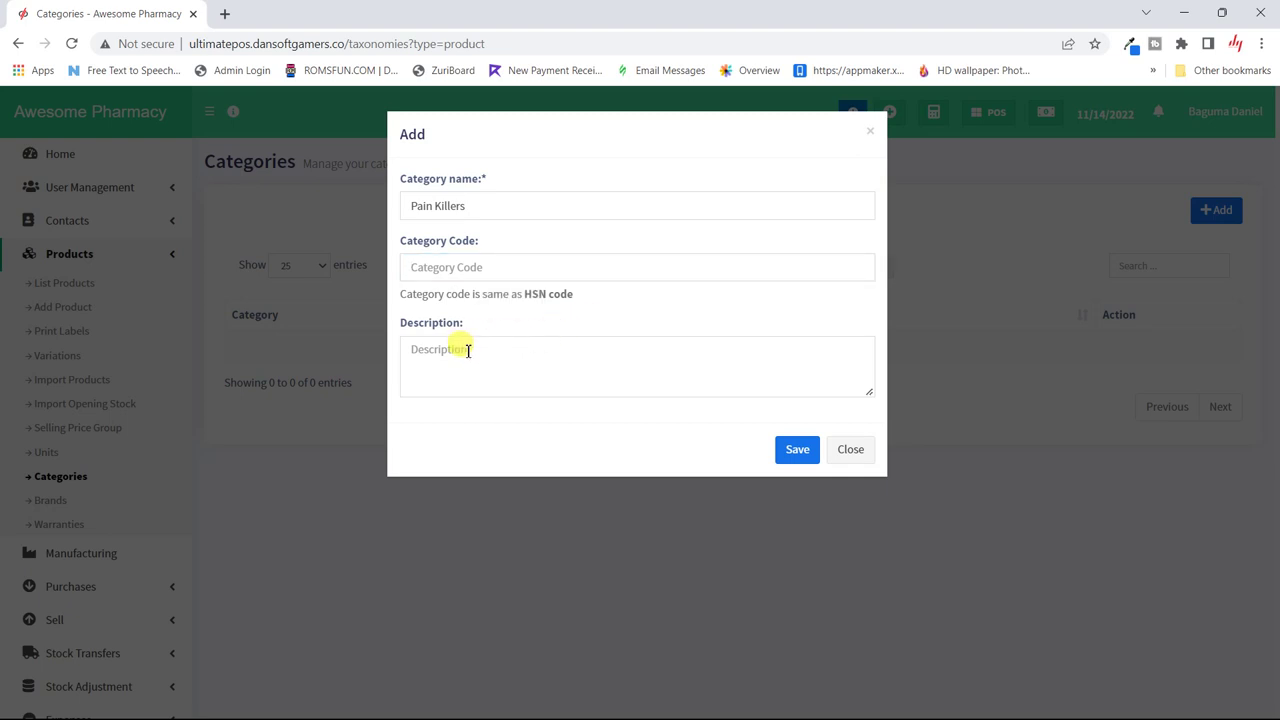
click(797, 449)
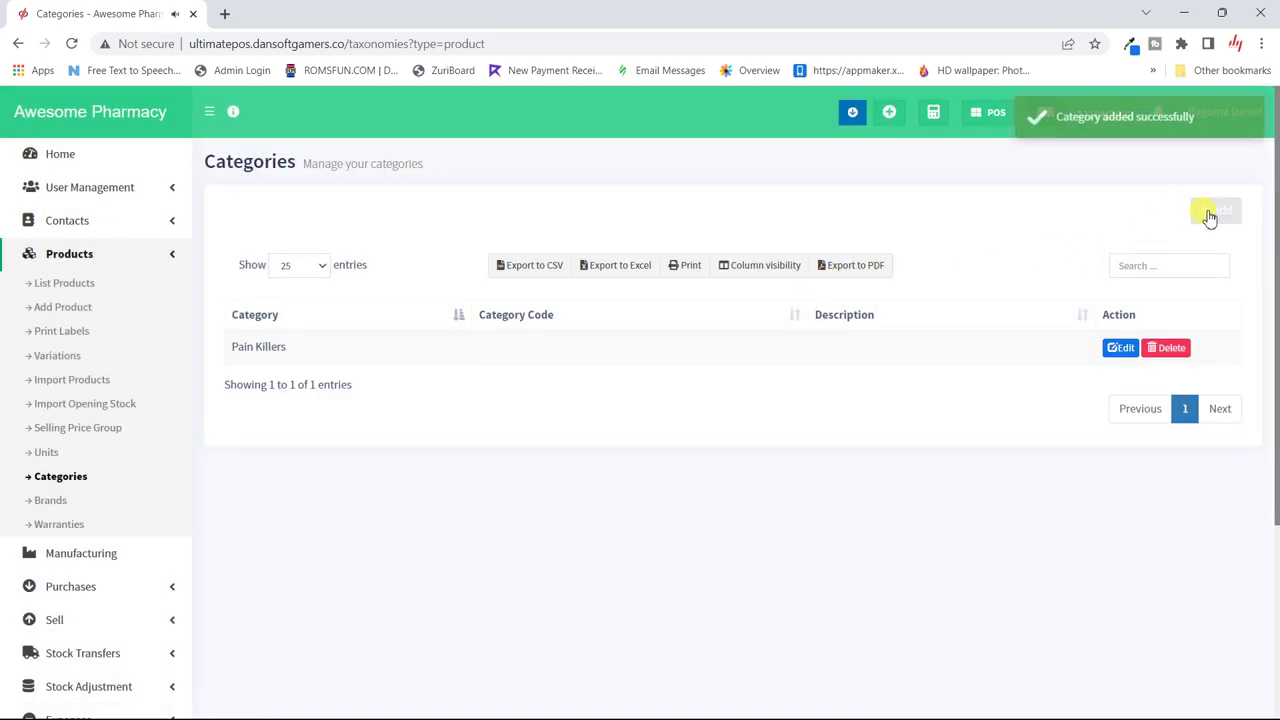
Save Anti-bacterials as a top-level category, leaving 'Add as sub taxonomy' unticked
click(1208, 213)
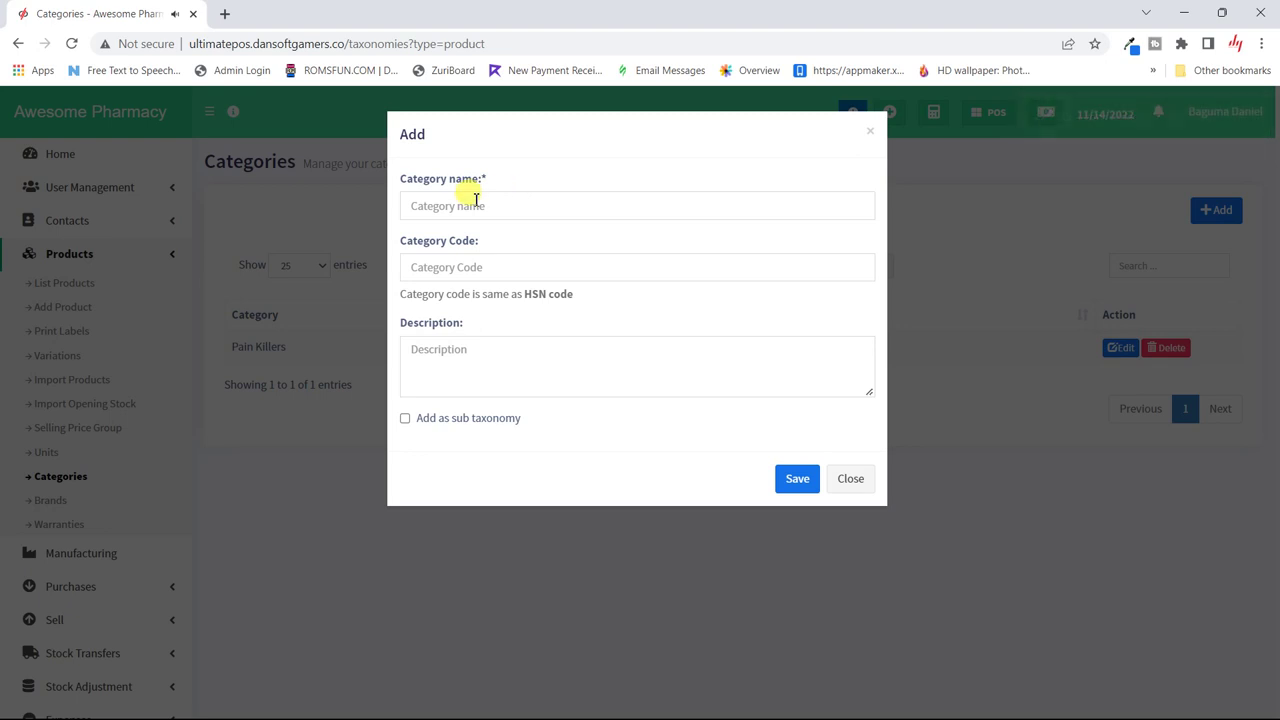
click(476, 199)
text(Anti)
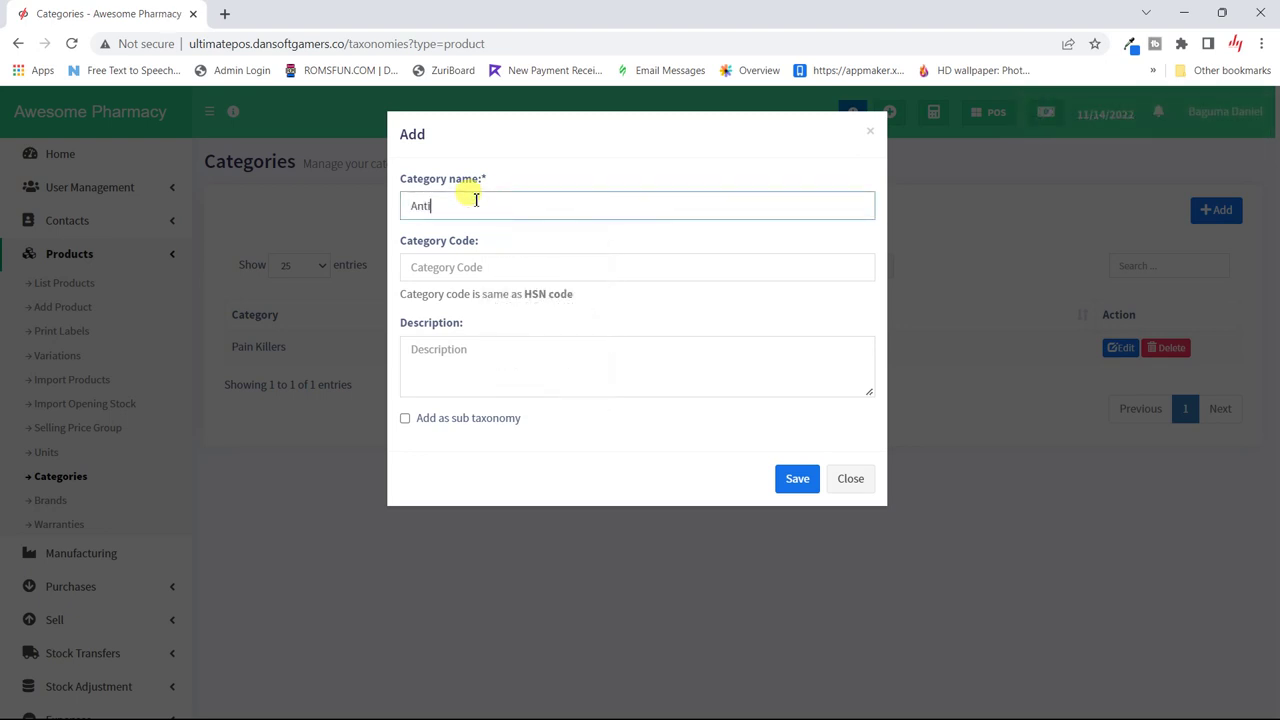
text(-bacterials)
click(486, 268)
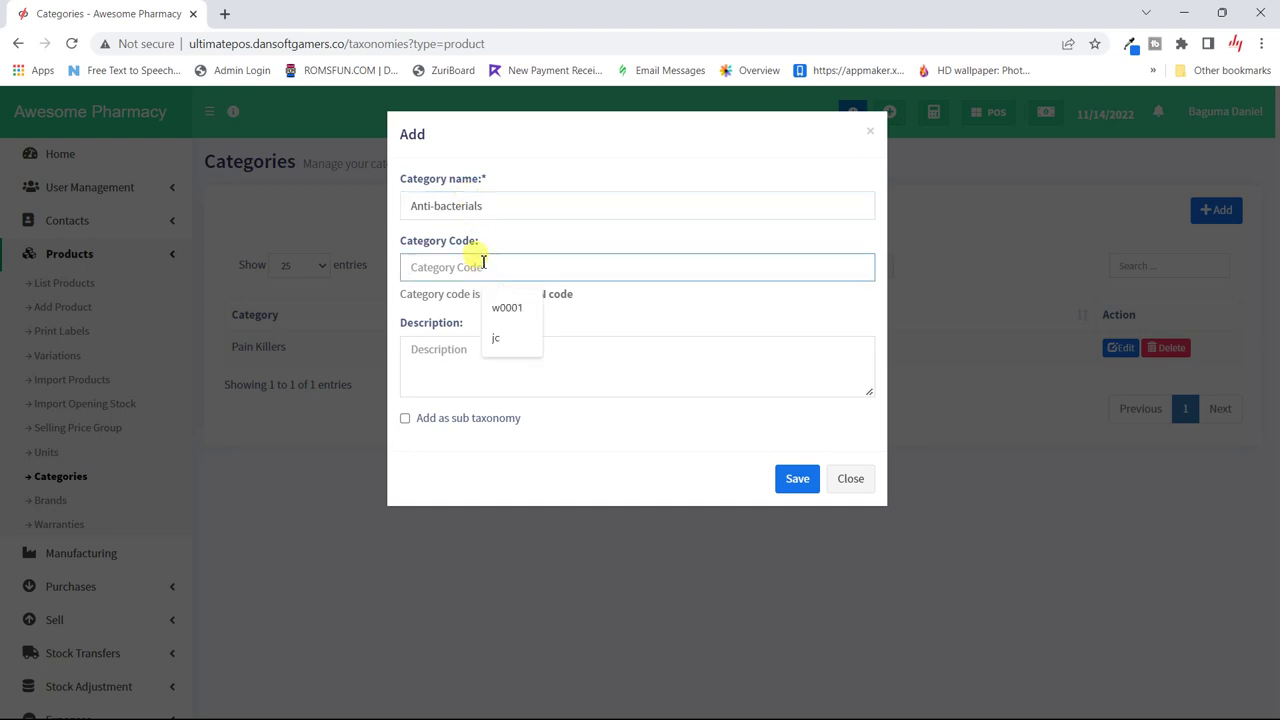
right_click(463, 210)
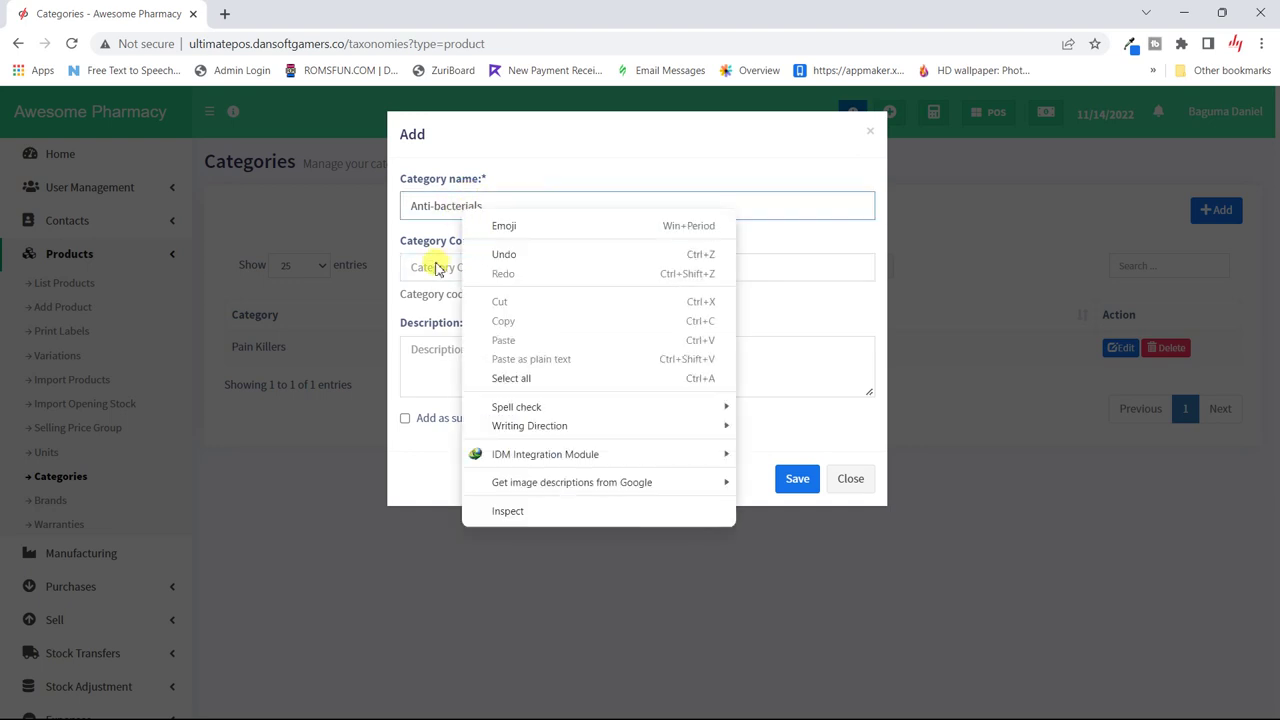
click(416, 436)
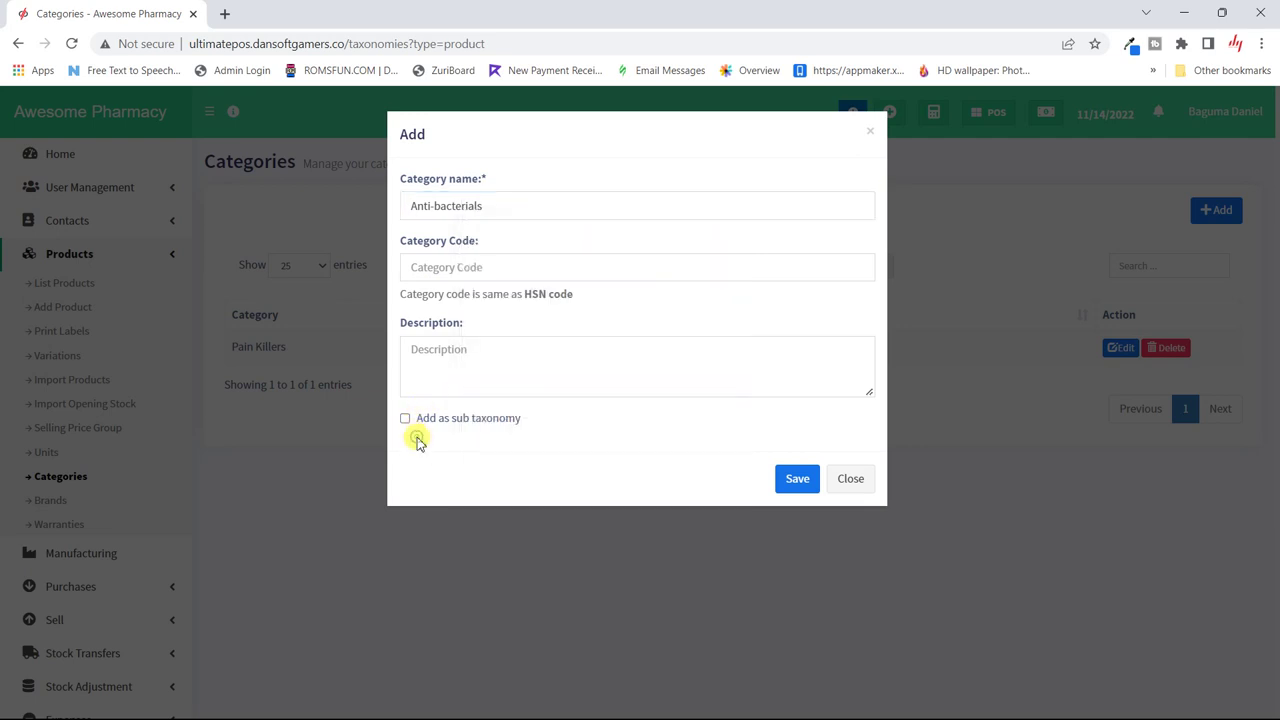
click(470, 427)
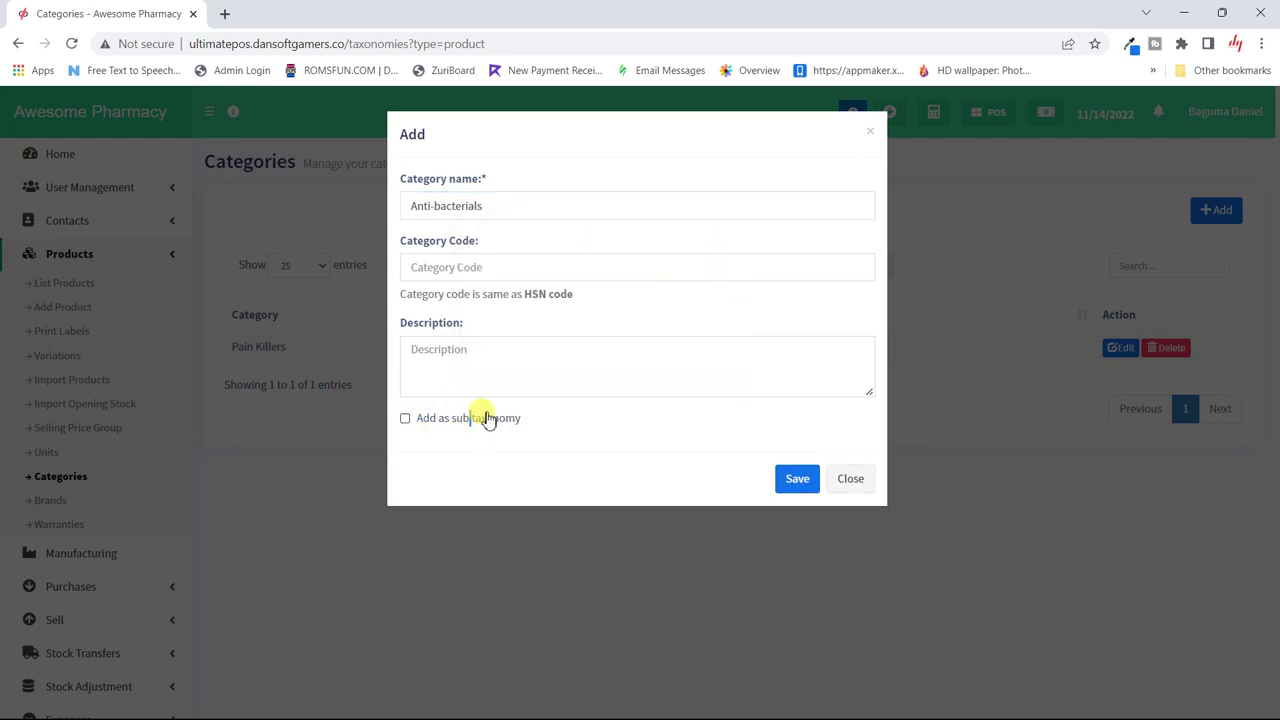
click(470, 427)
click(485, 475)
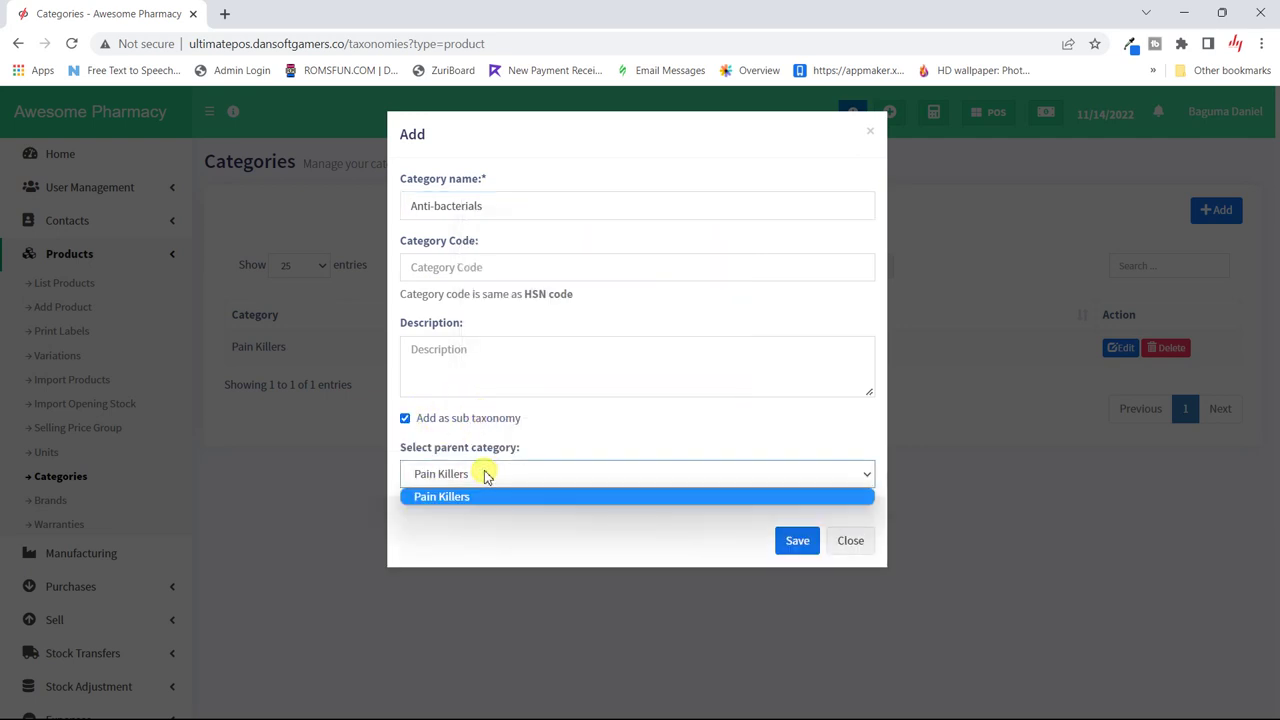
click(486, 474)
click(470, 425)
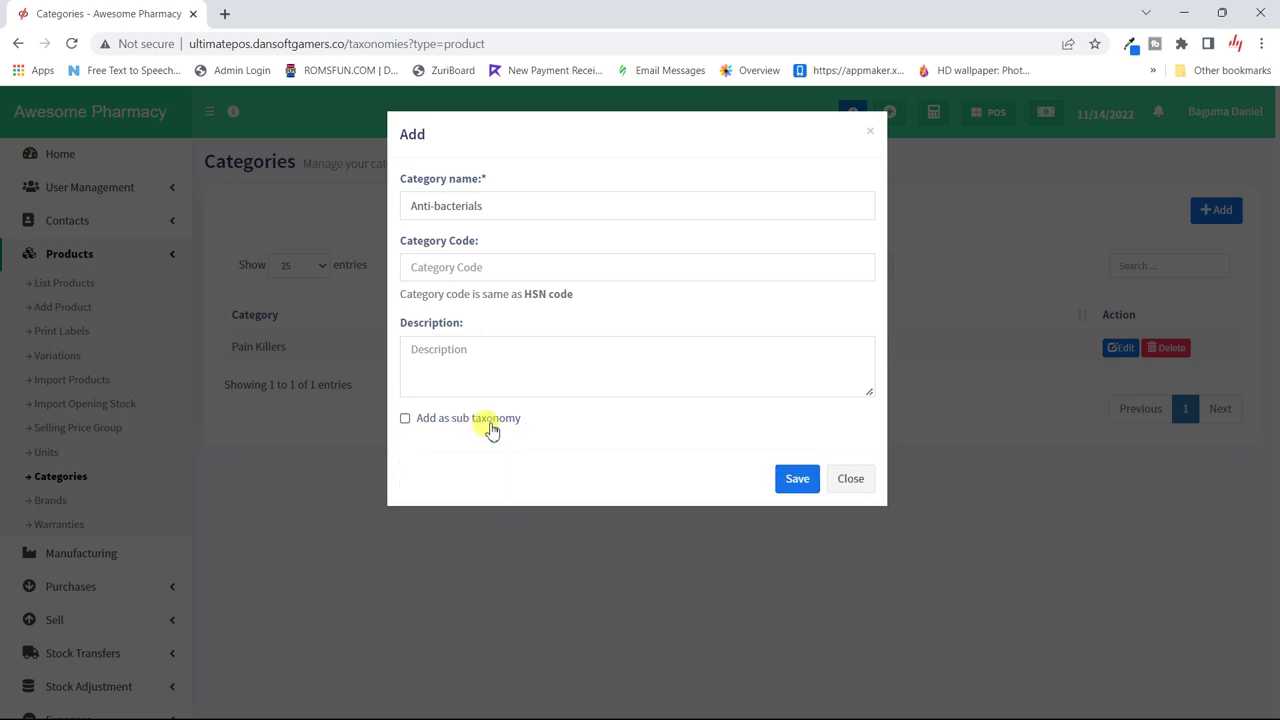
click(804, 484)
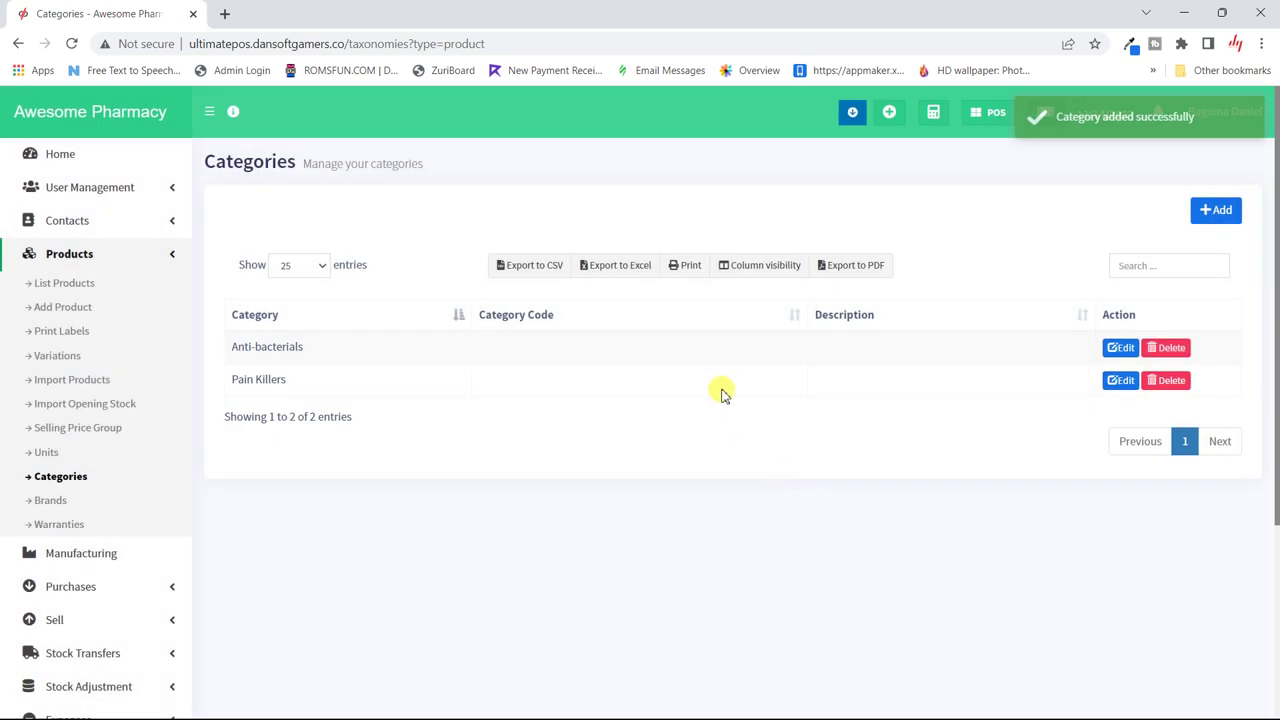
Save a new category named Vitamins with no code or description
click(1218, 211)
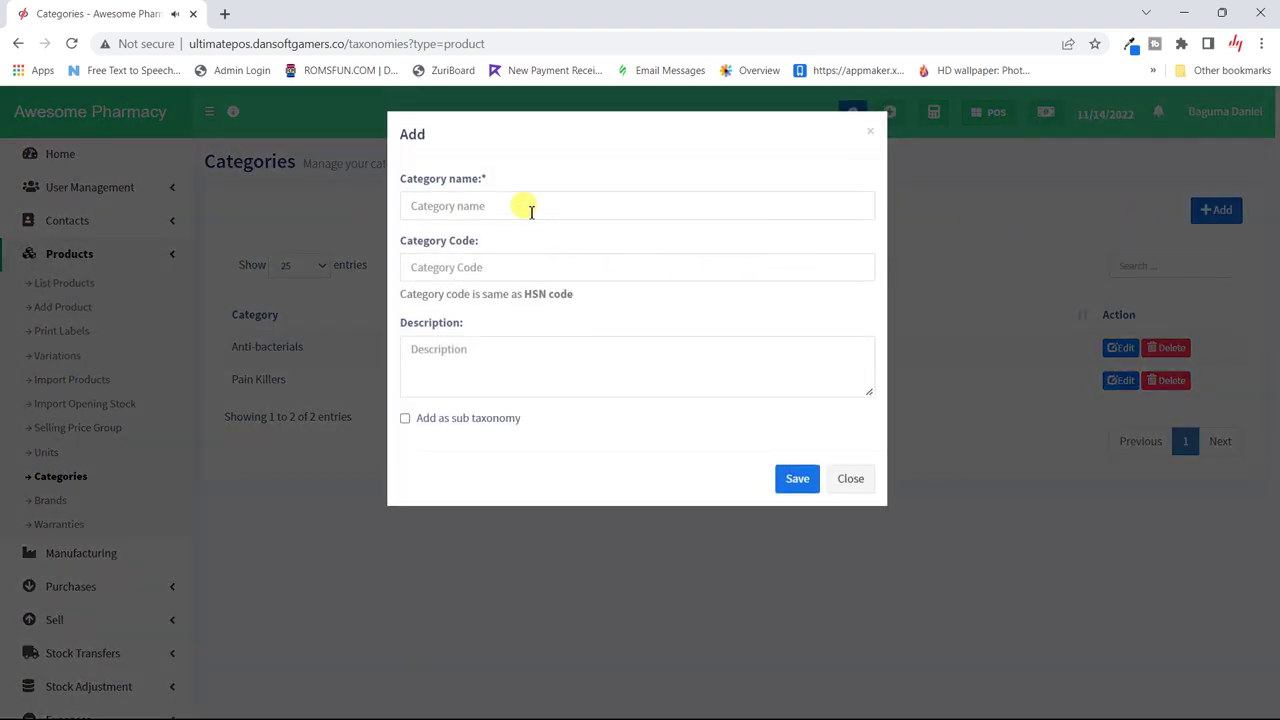
click(531, 210)
text(Vit)
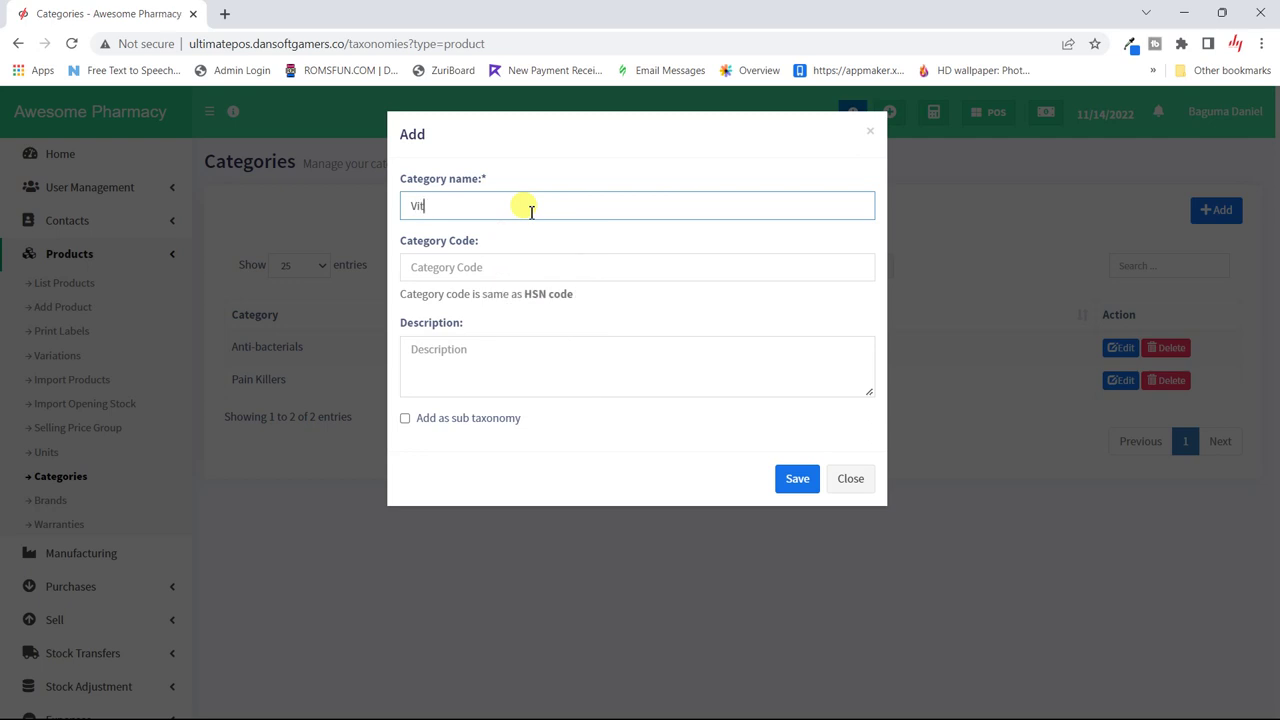
text(amins)
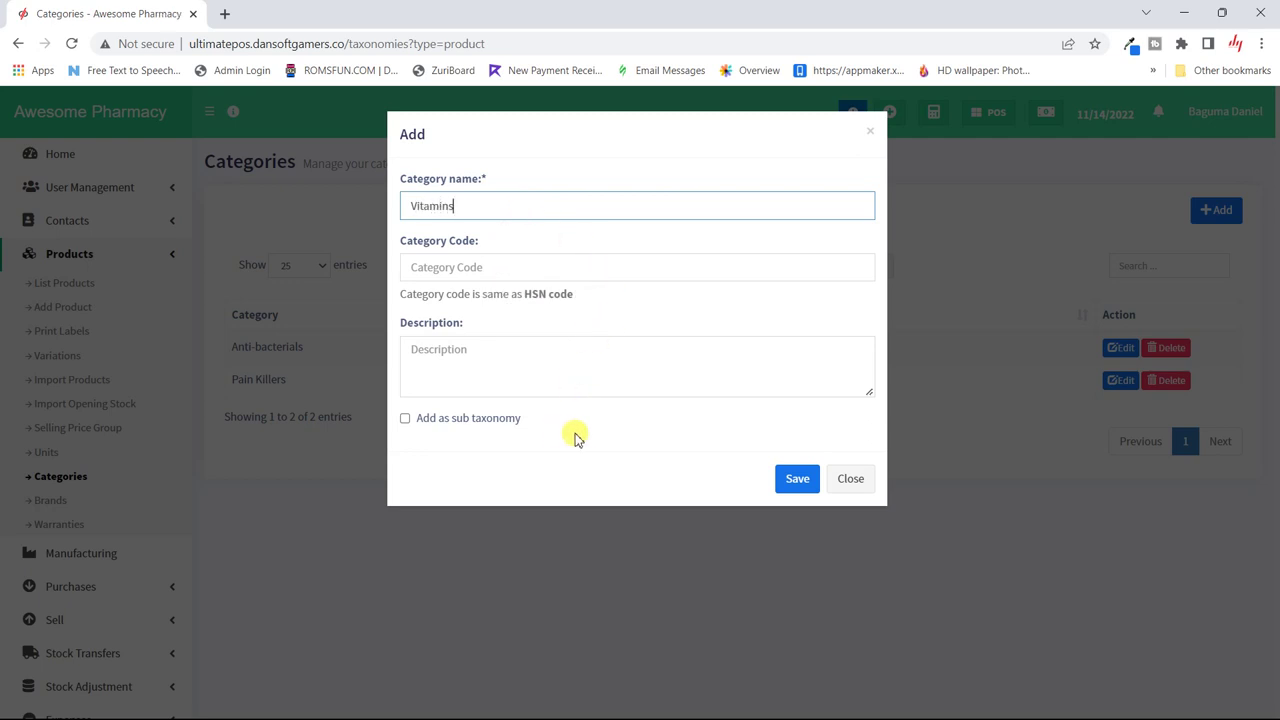
click(788, 480)
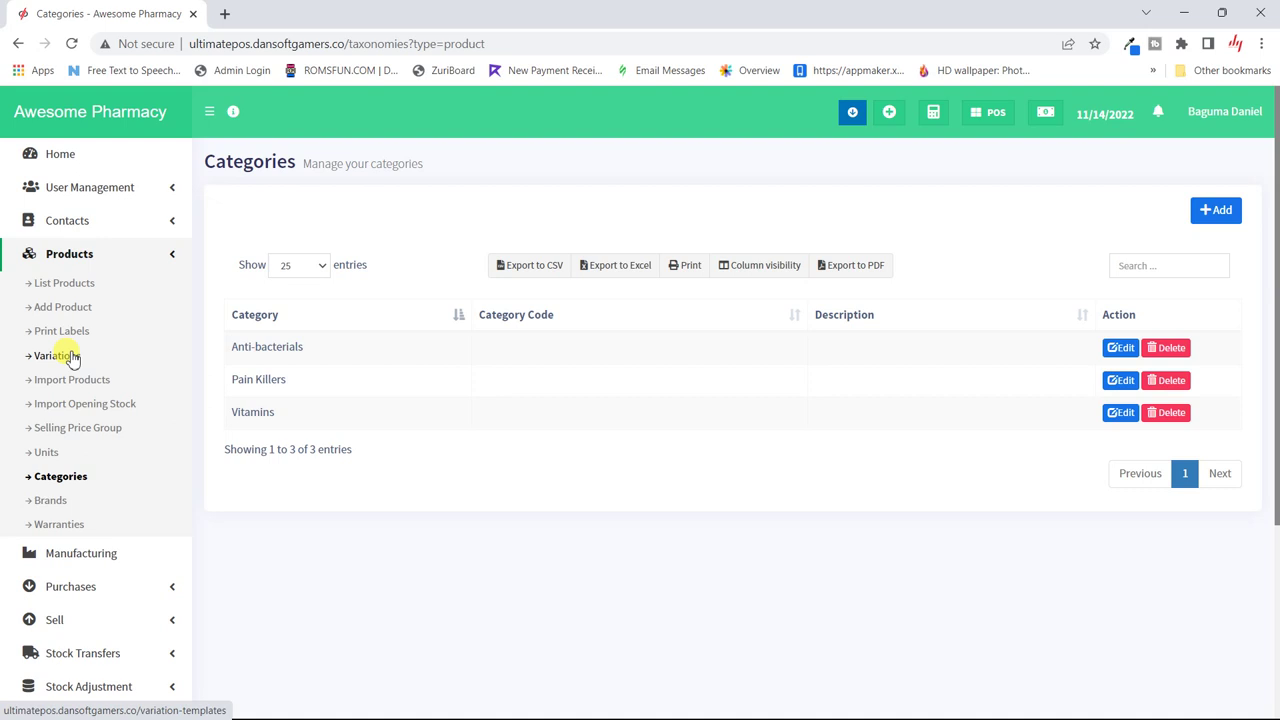
Start a new variation on the Variations page and name it Size
click(70, 356)
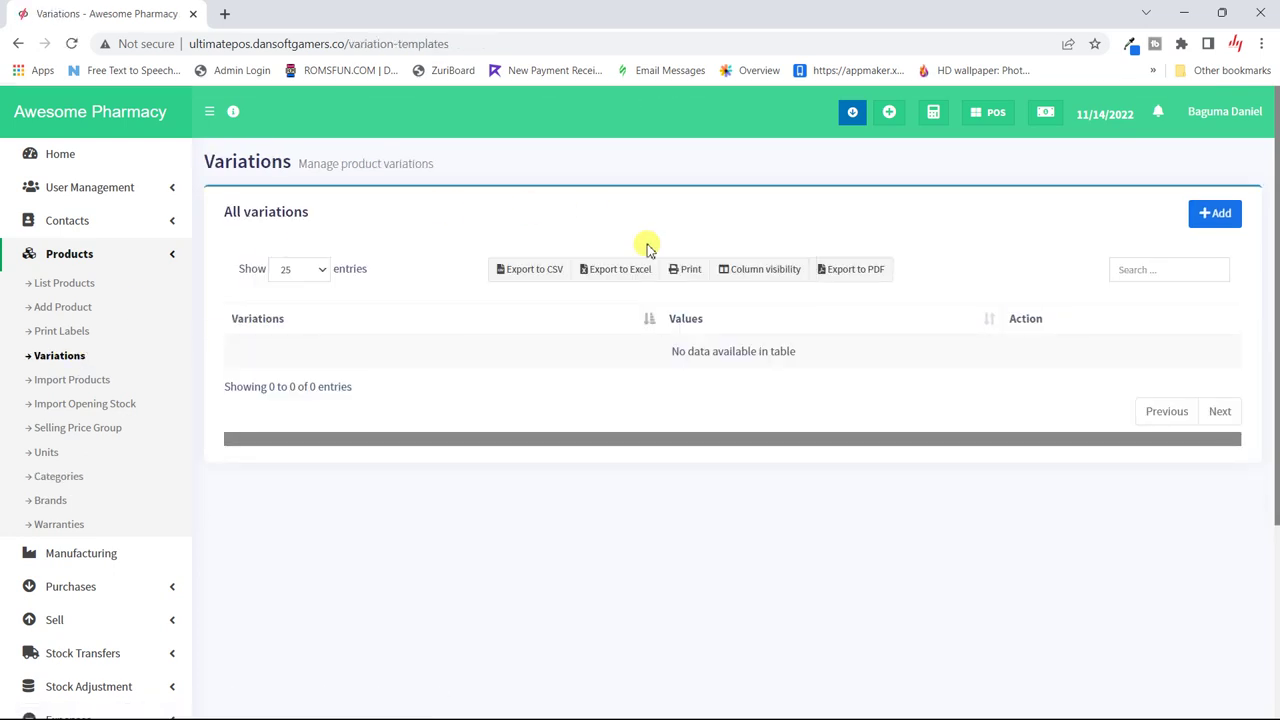
click(1208, 215)
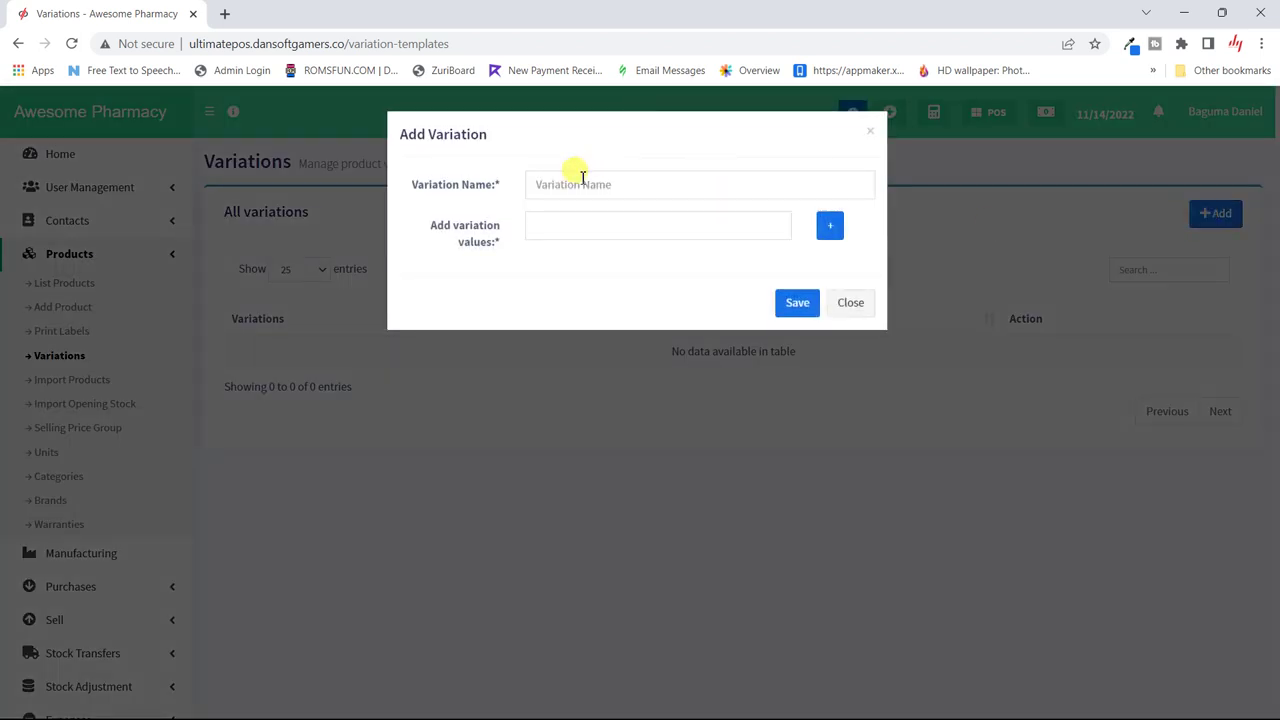
click(580, 180)
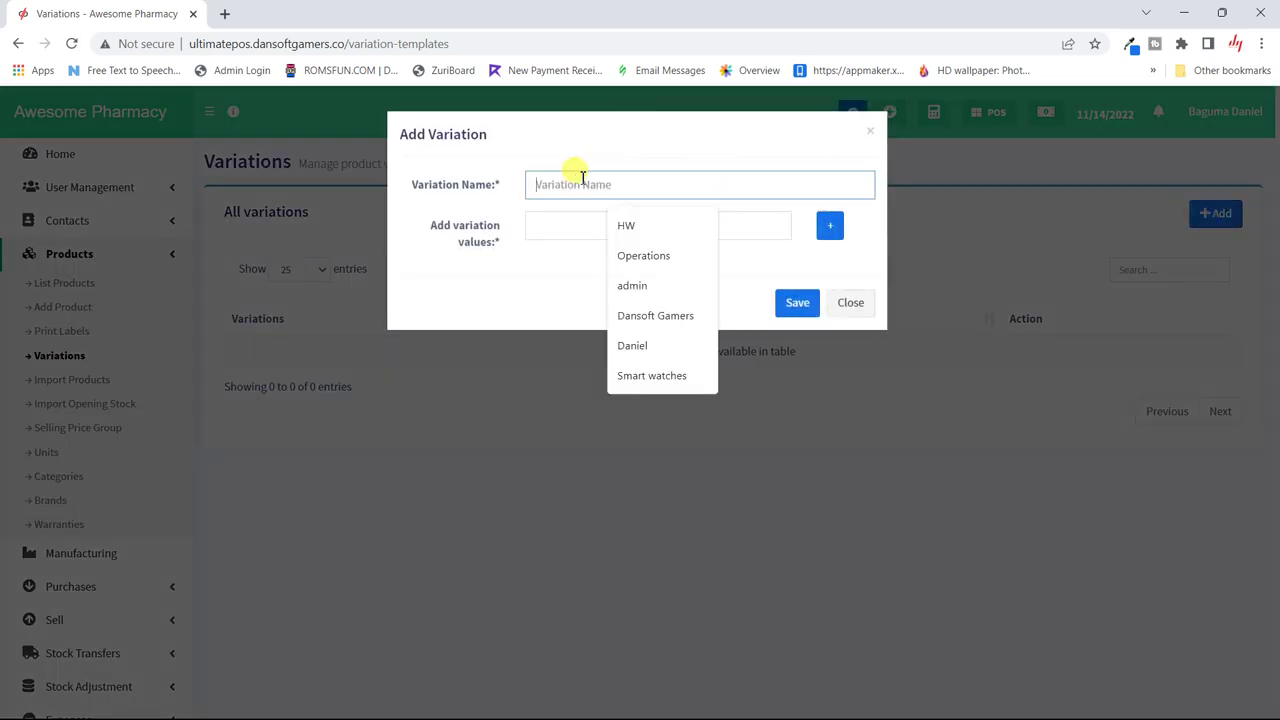
text(Sizw)
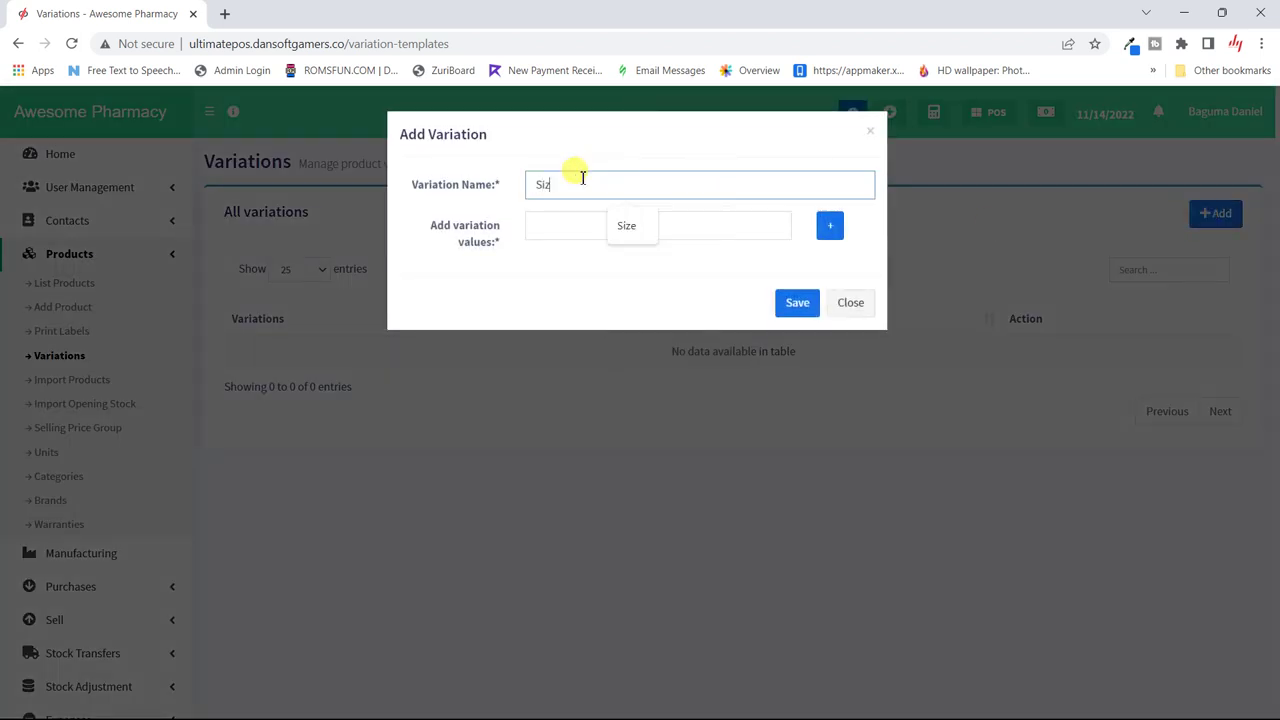
click(674, 228)
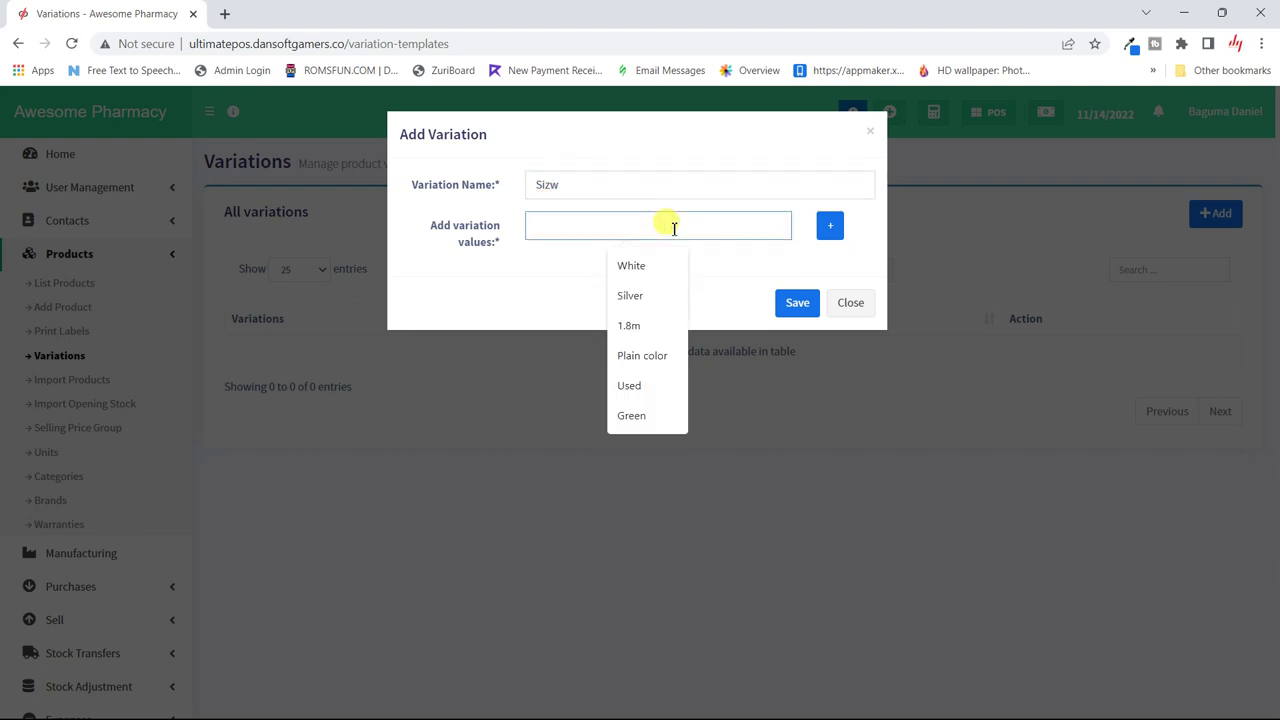
click(832, 229)
double_click(651, 179)
click(650, 181)
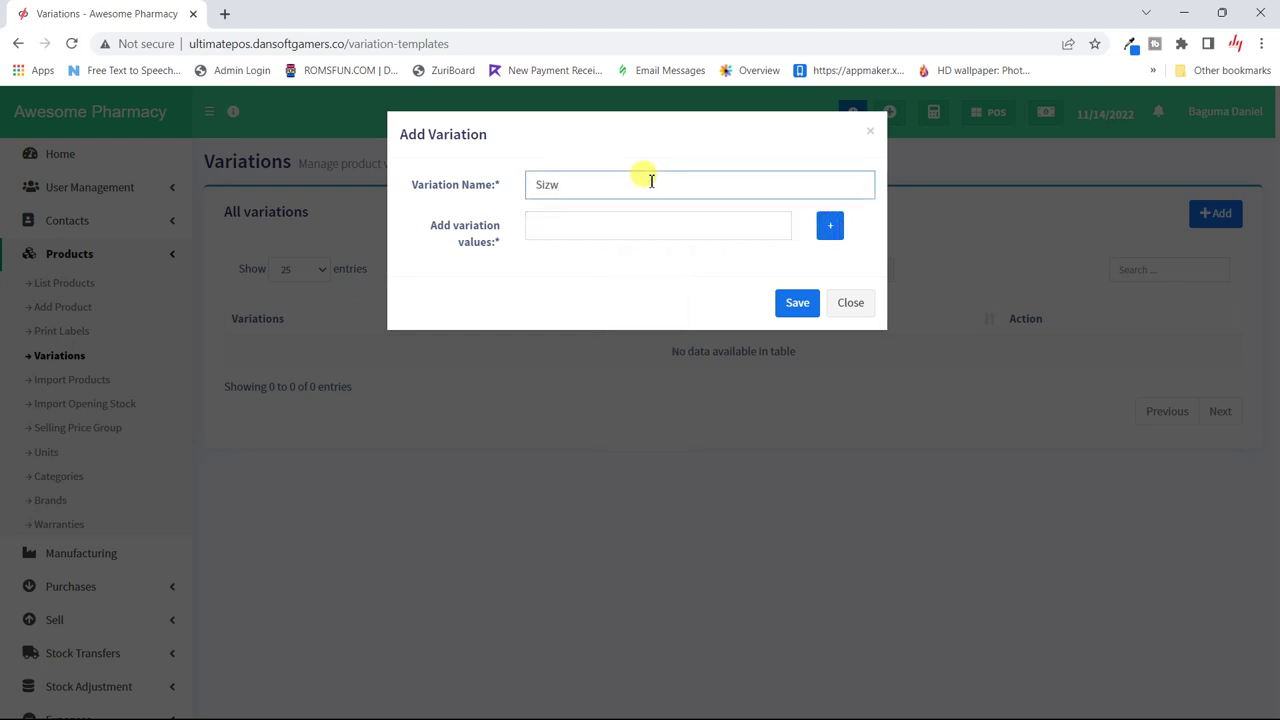
key(BackSpace)
text(e)
Enter the values 200lg, 250lg and 300lg and save the Size variation
click(690, 227)
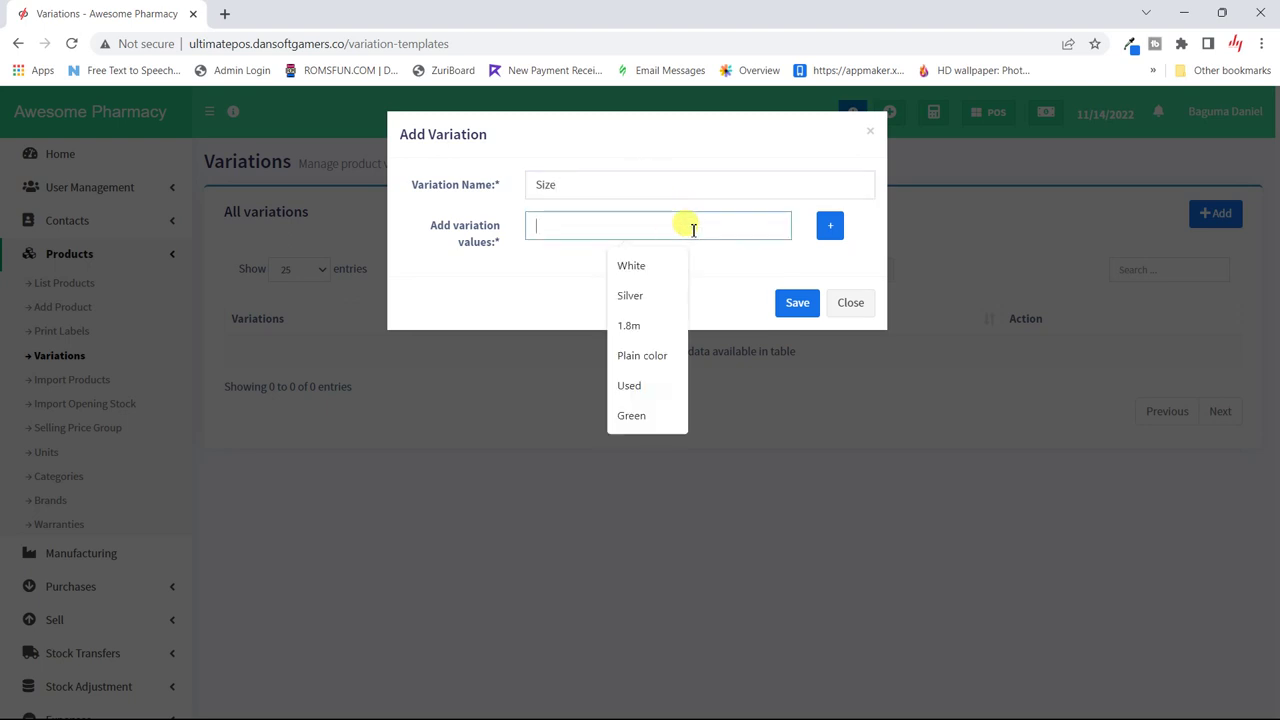
text(200)
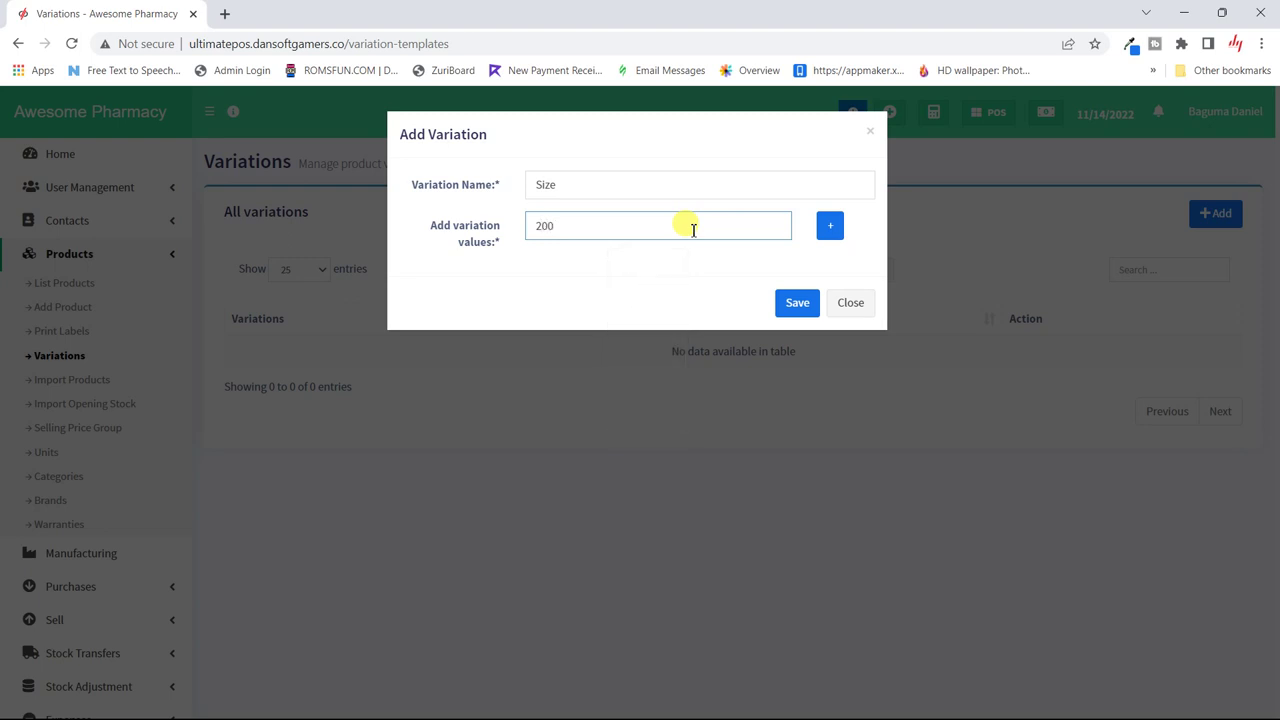
text(gm)
key(BackSpace)
key(BackSpace)
text(lg)
click(828, 227)
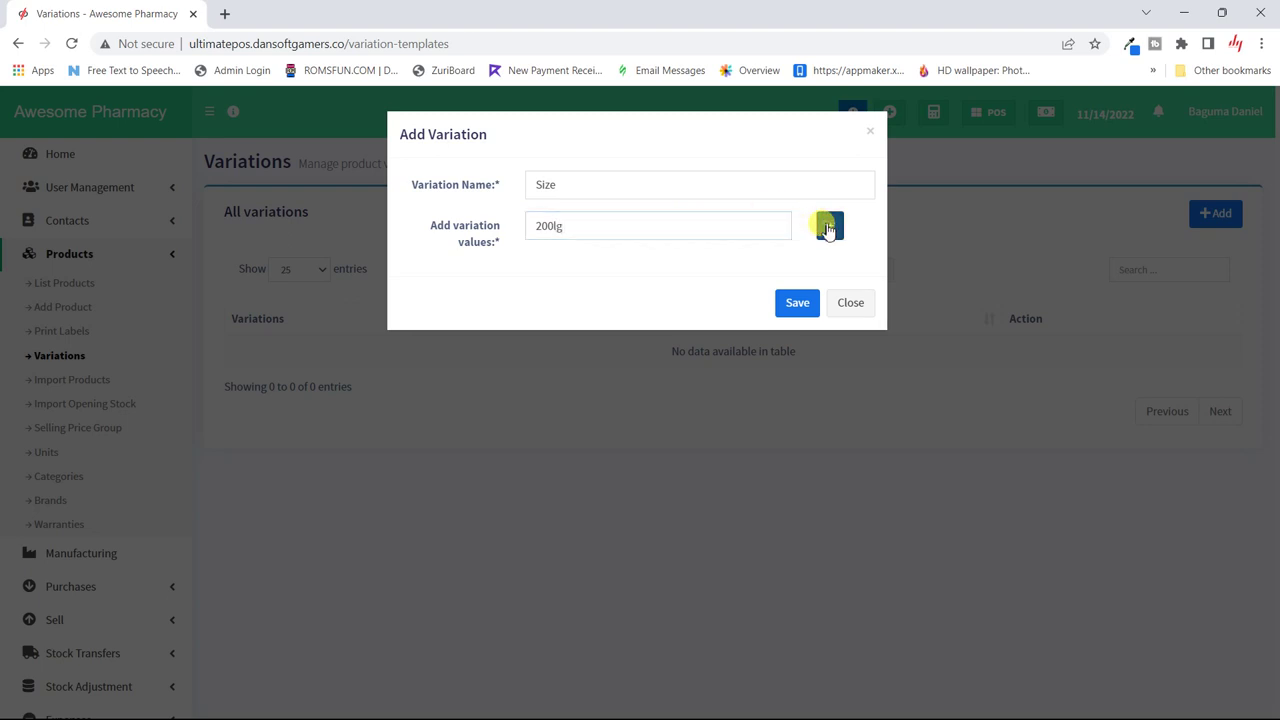
click(604, 285)
text(250)
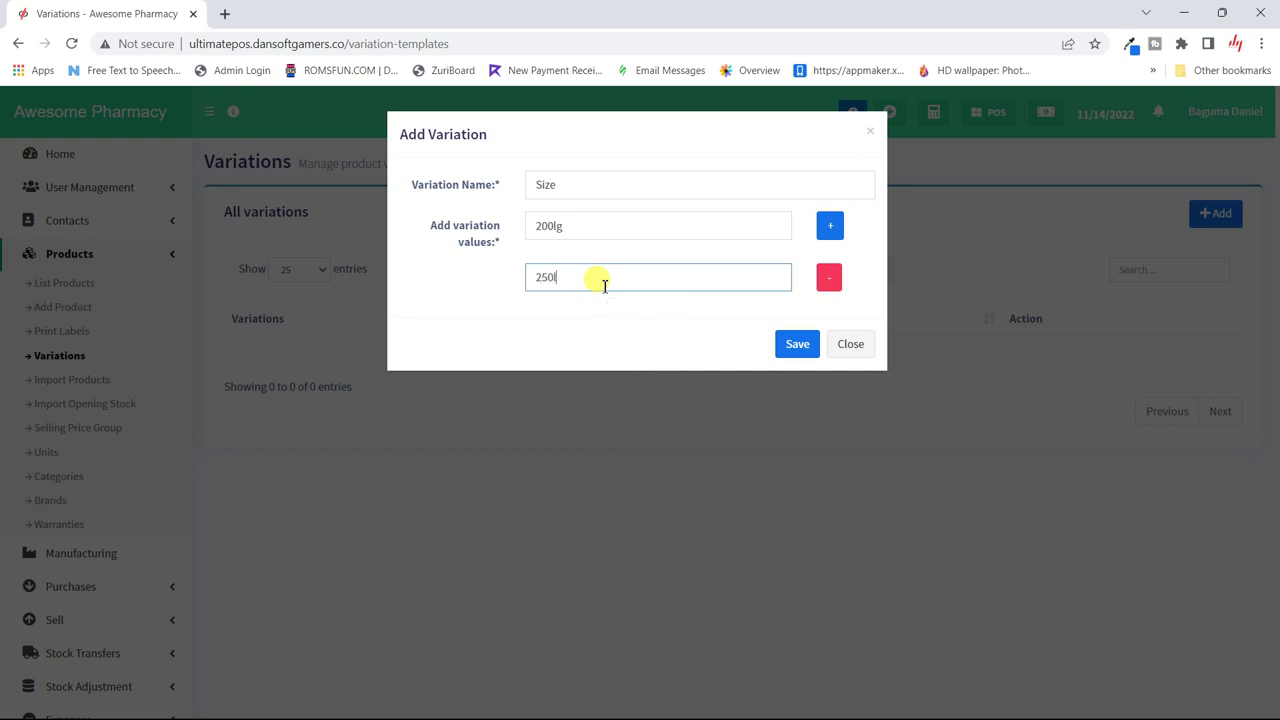
text(lg)
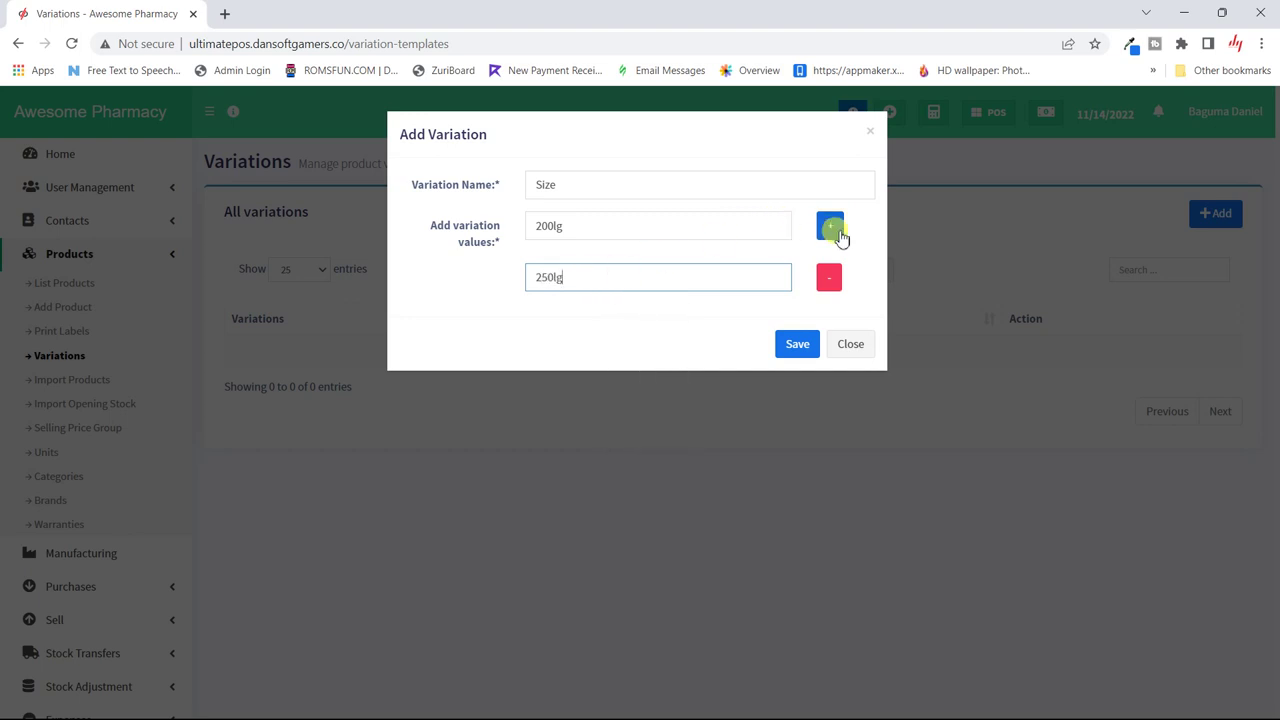
click(839, 234)
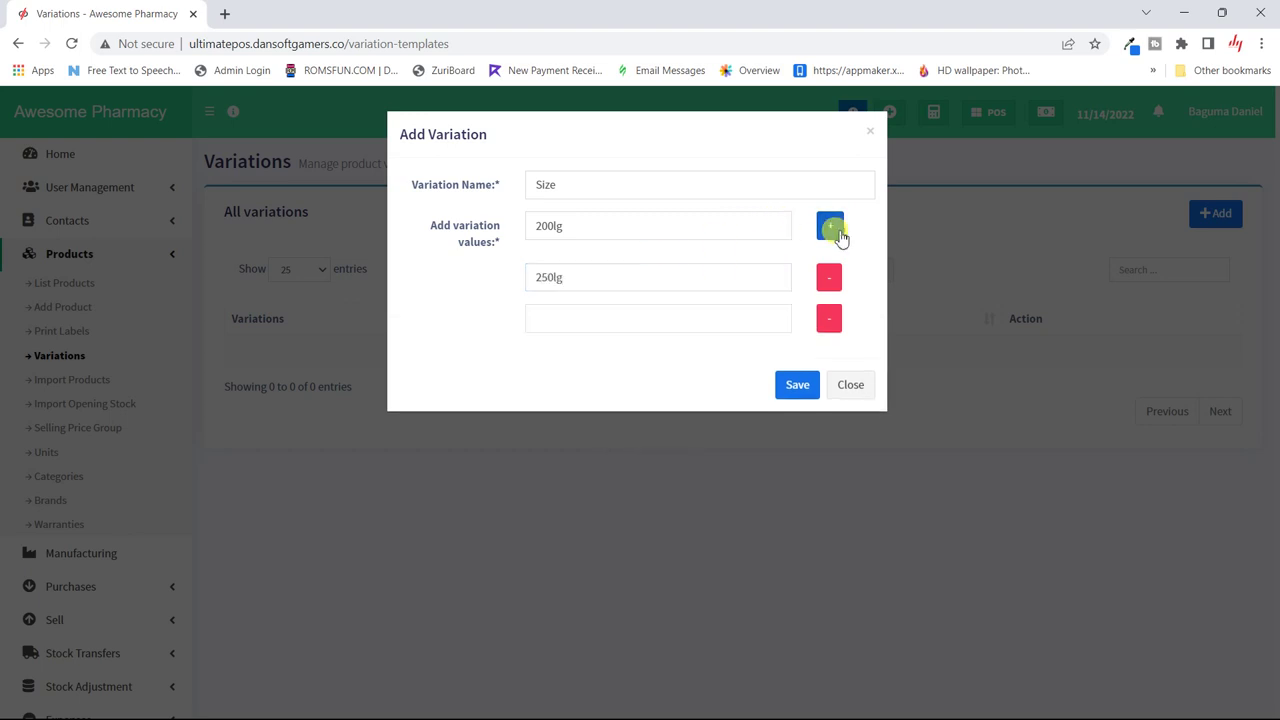
click(640, 326)
text(300)
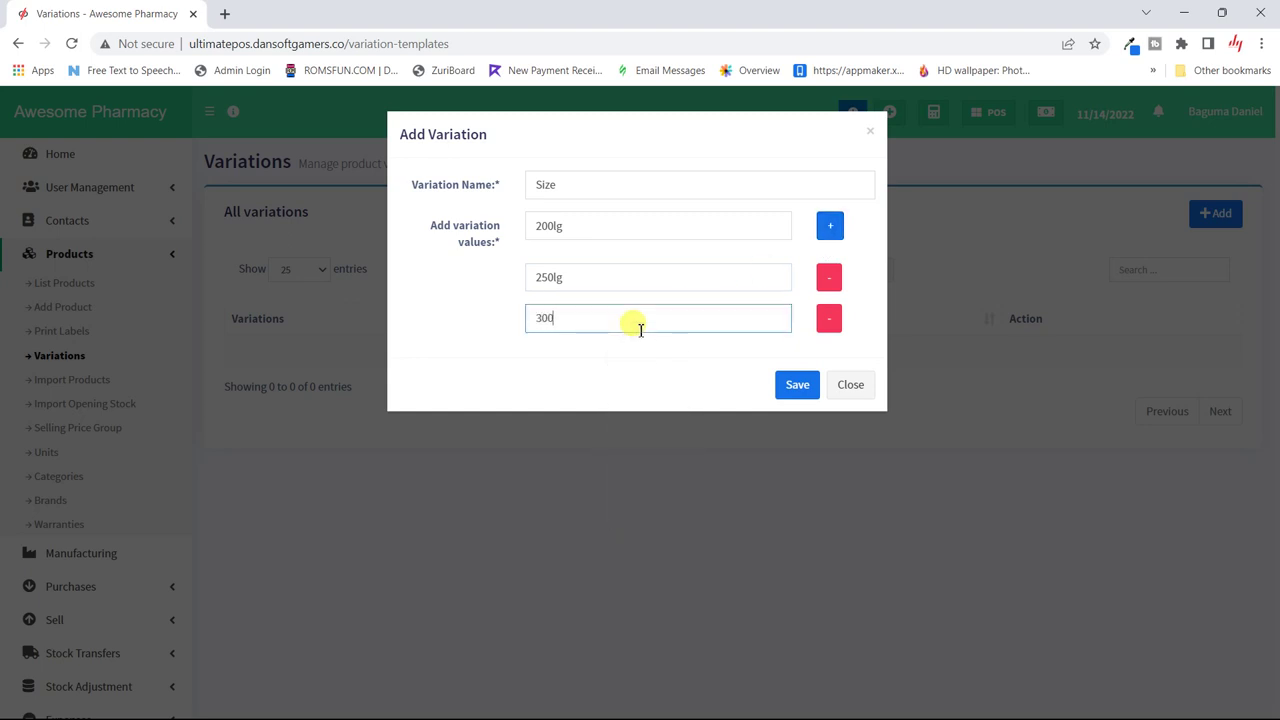
text(lg)
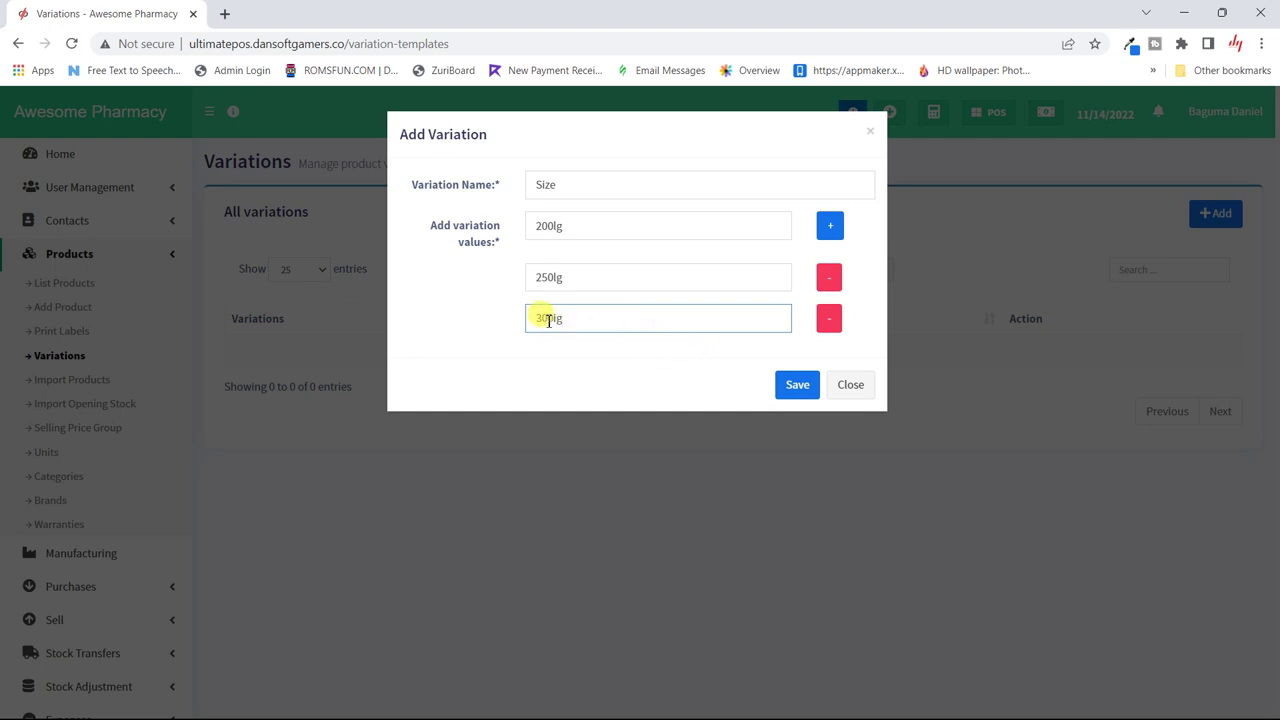
text(lg)
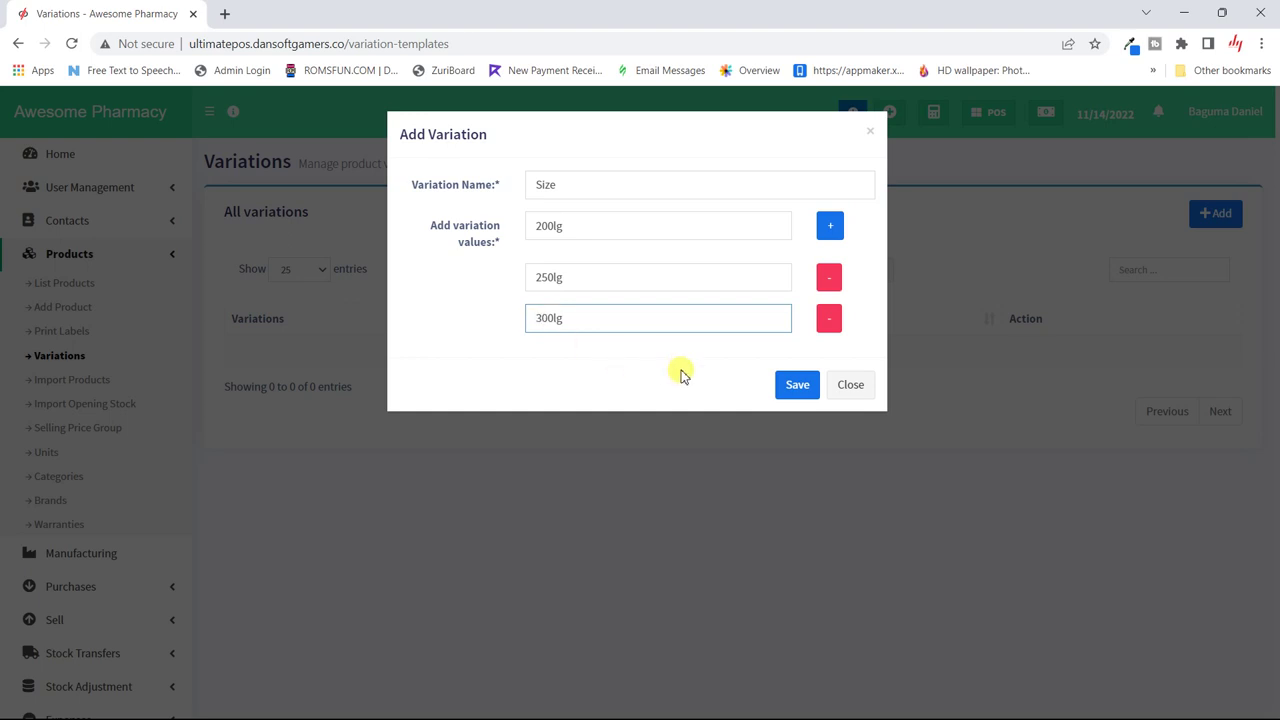
click(792, 388)
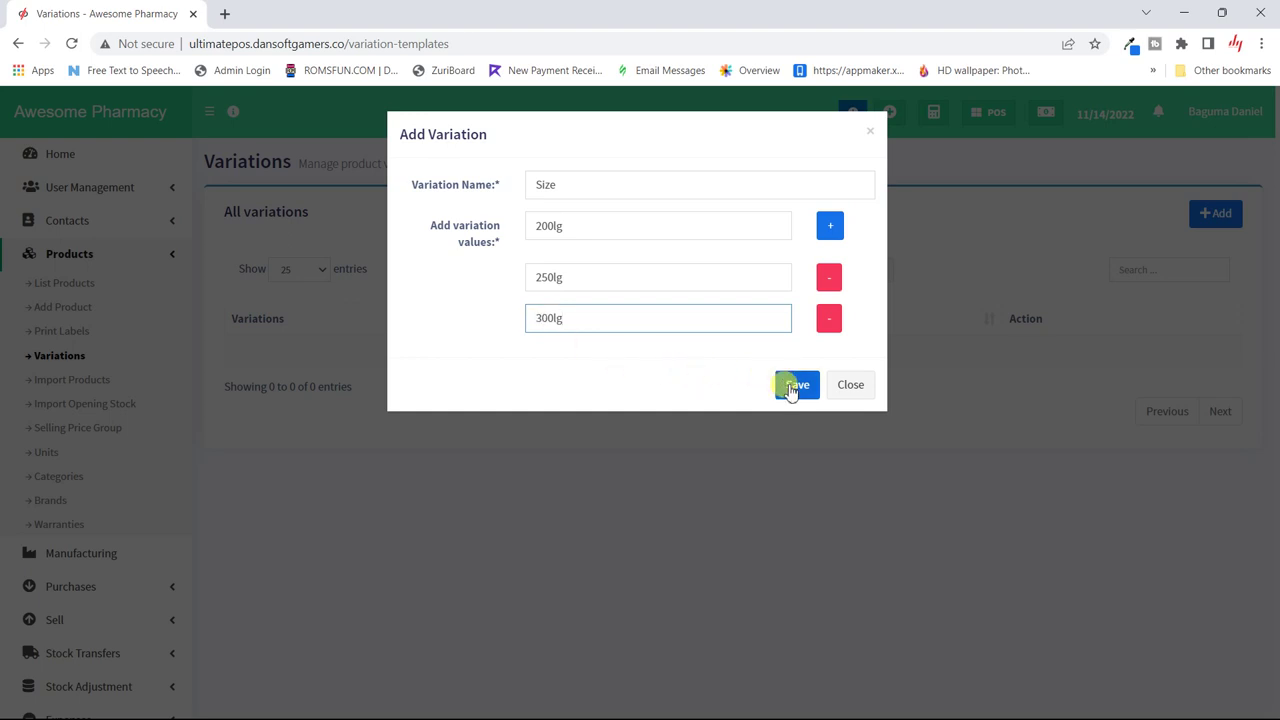
click(792, 388)
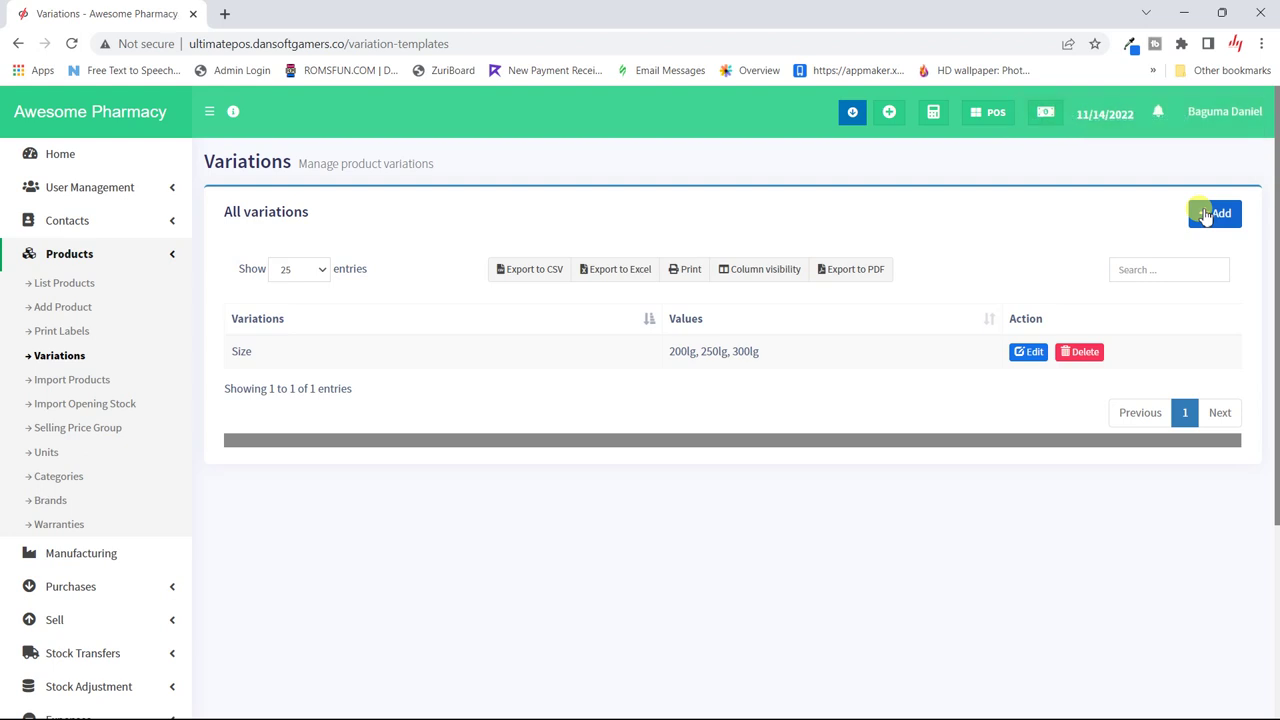
Start a new variation named Color with Red as its first value
click(1206, 216)
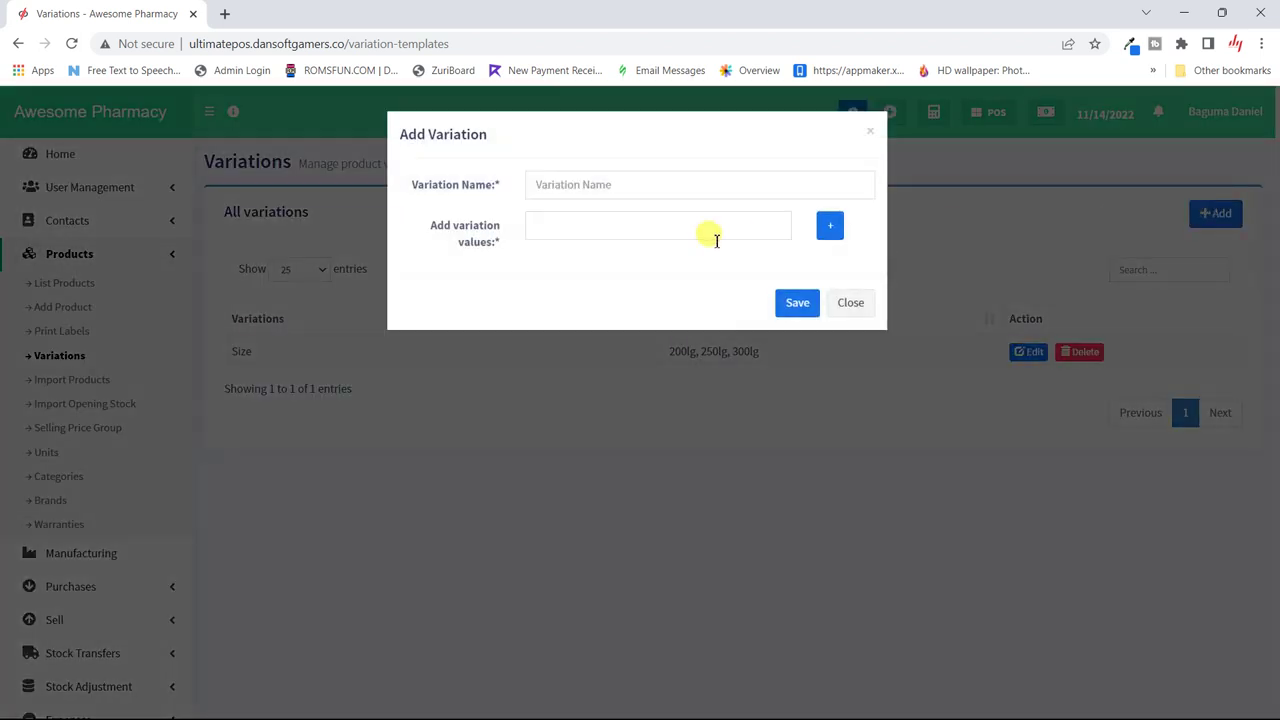
click(592, 178)
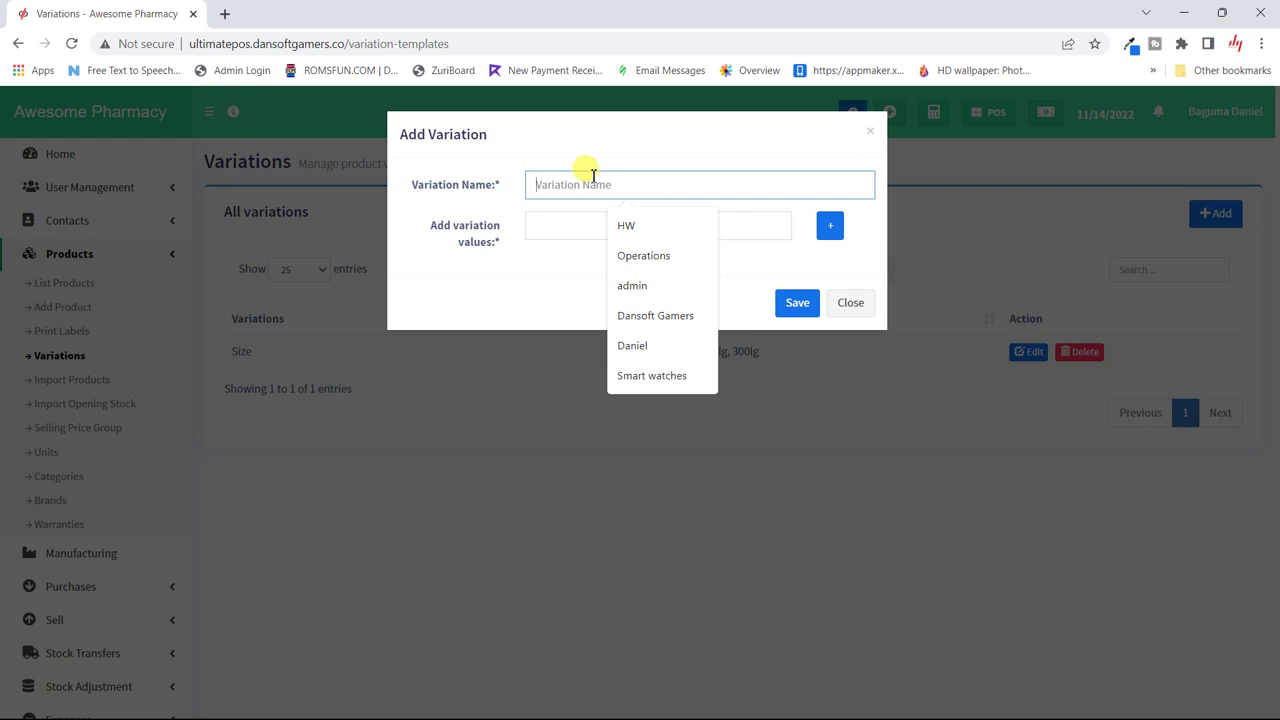
text(Color)
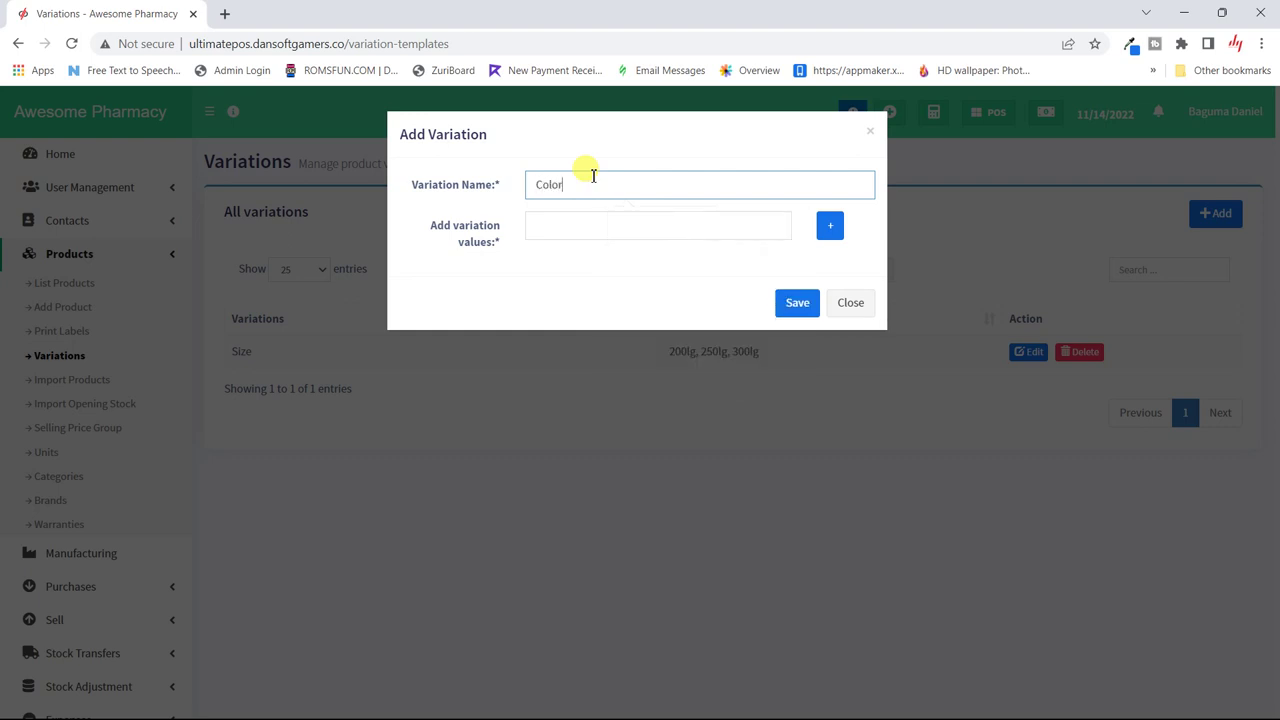
click(735, 223)
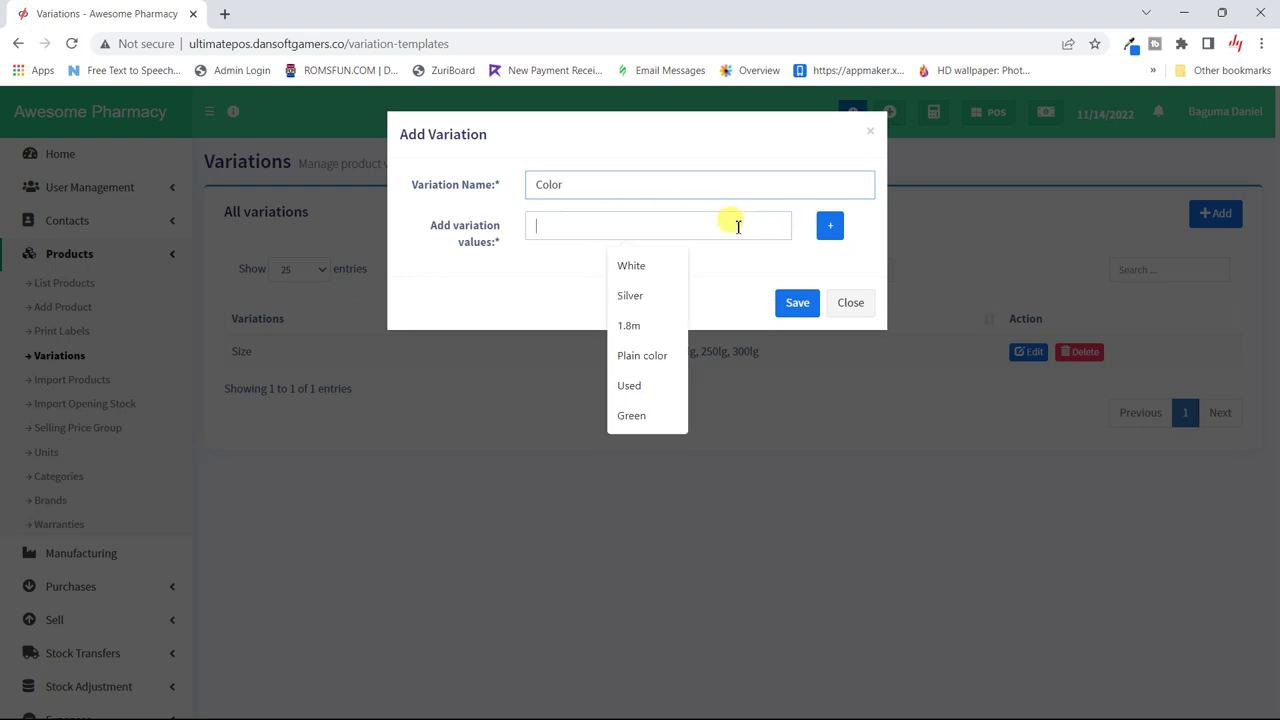
text(Red)
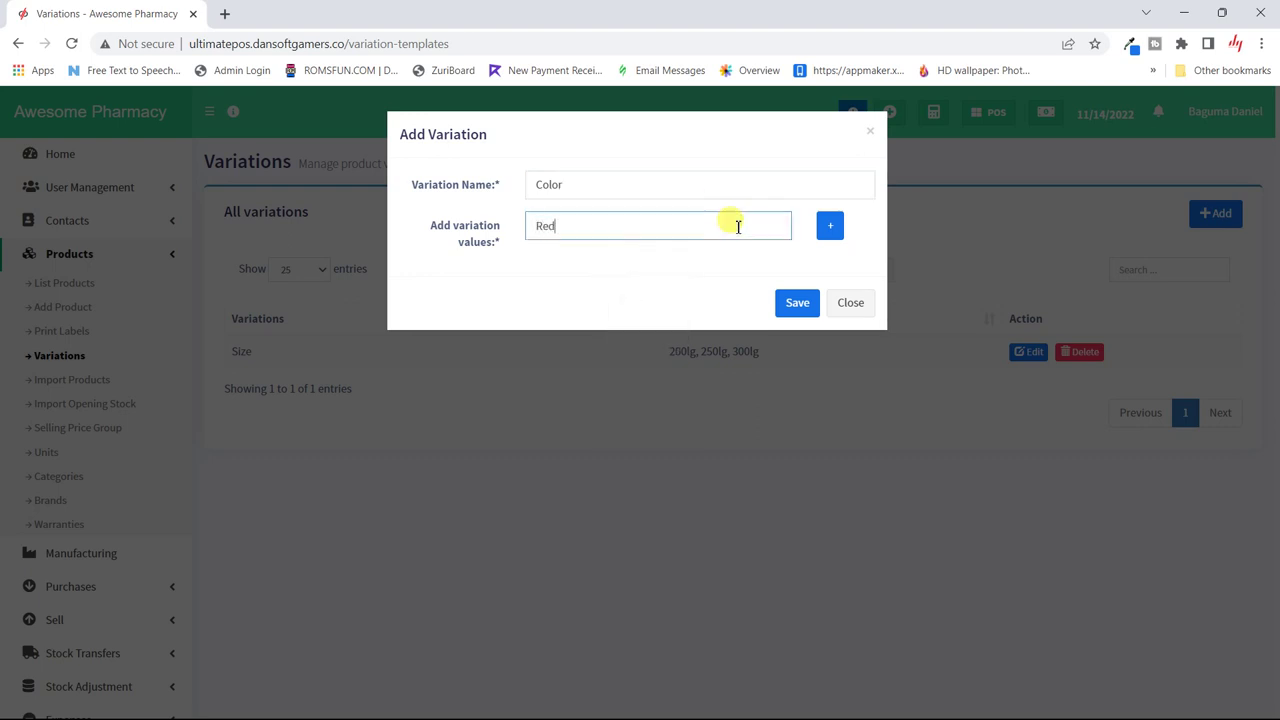
Add the values White, Black and Purple and save the Color variation
click(830, 226)
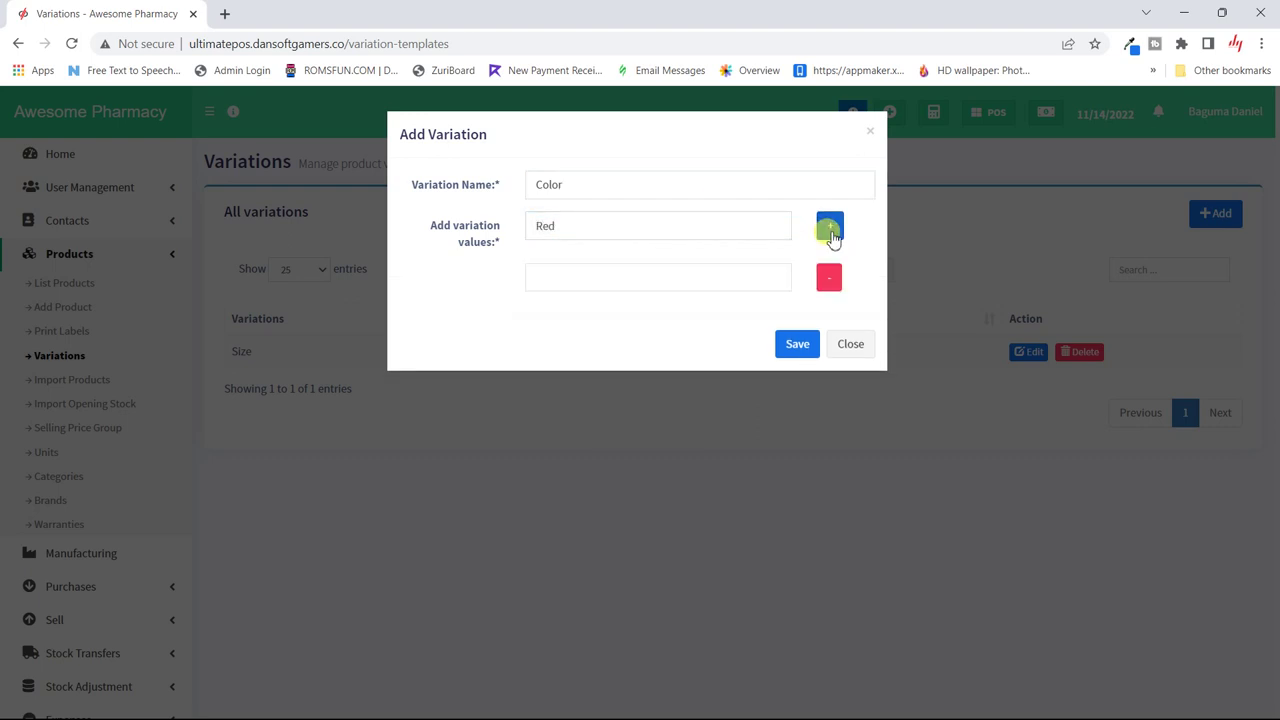
click(610, 278)
text(Wh)
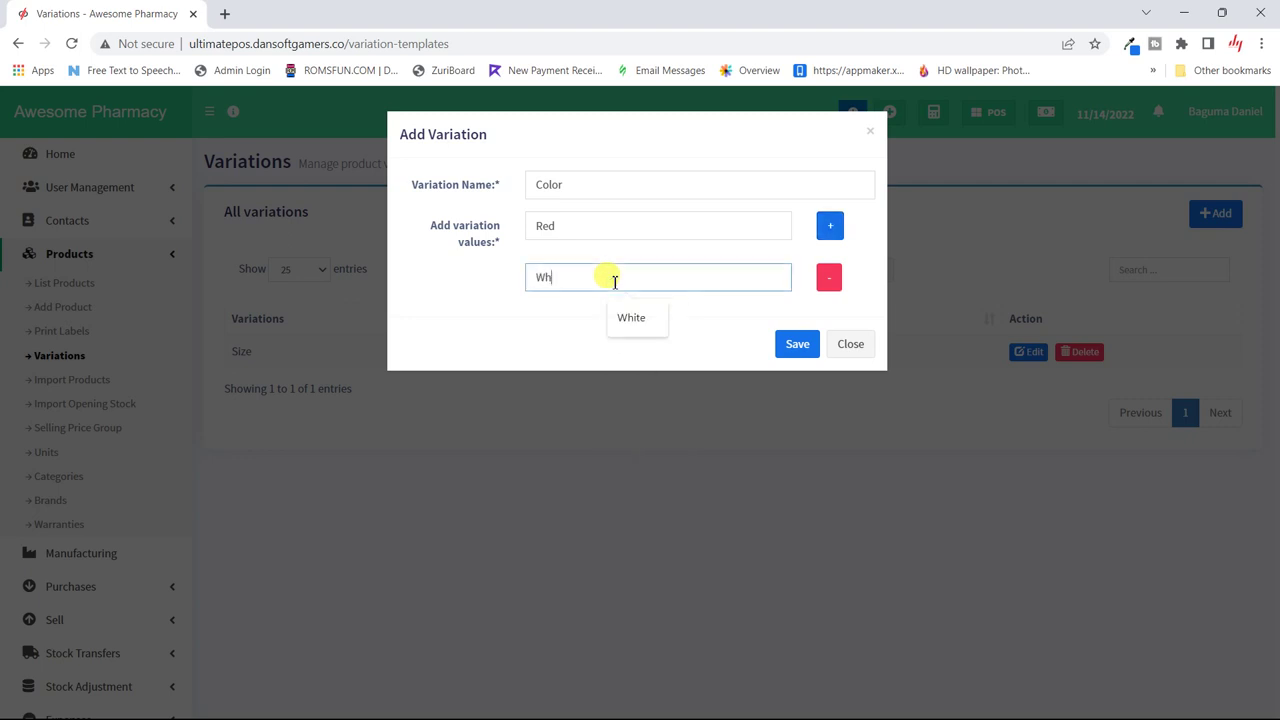
text(ite)
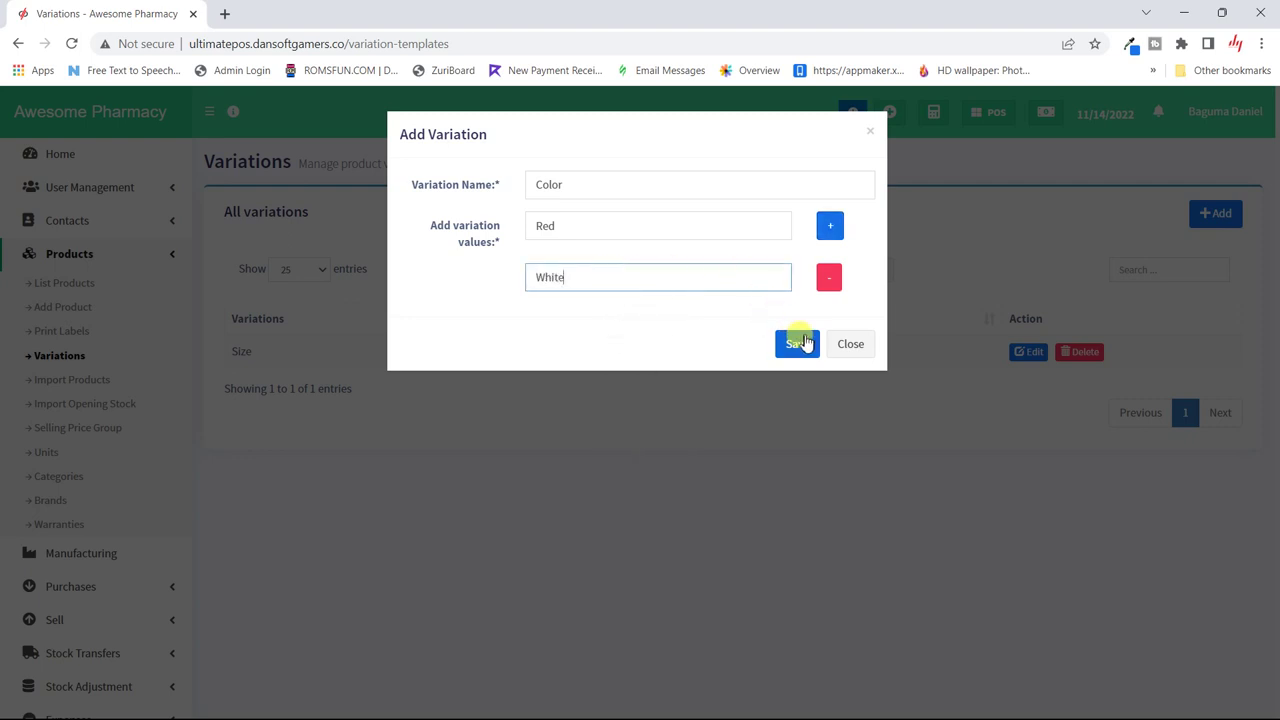
click(830, 226)
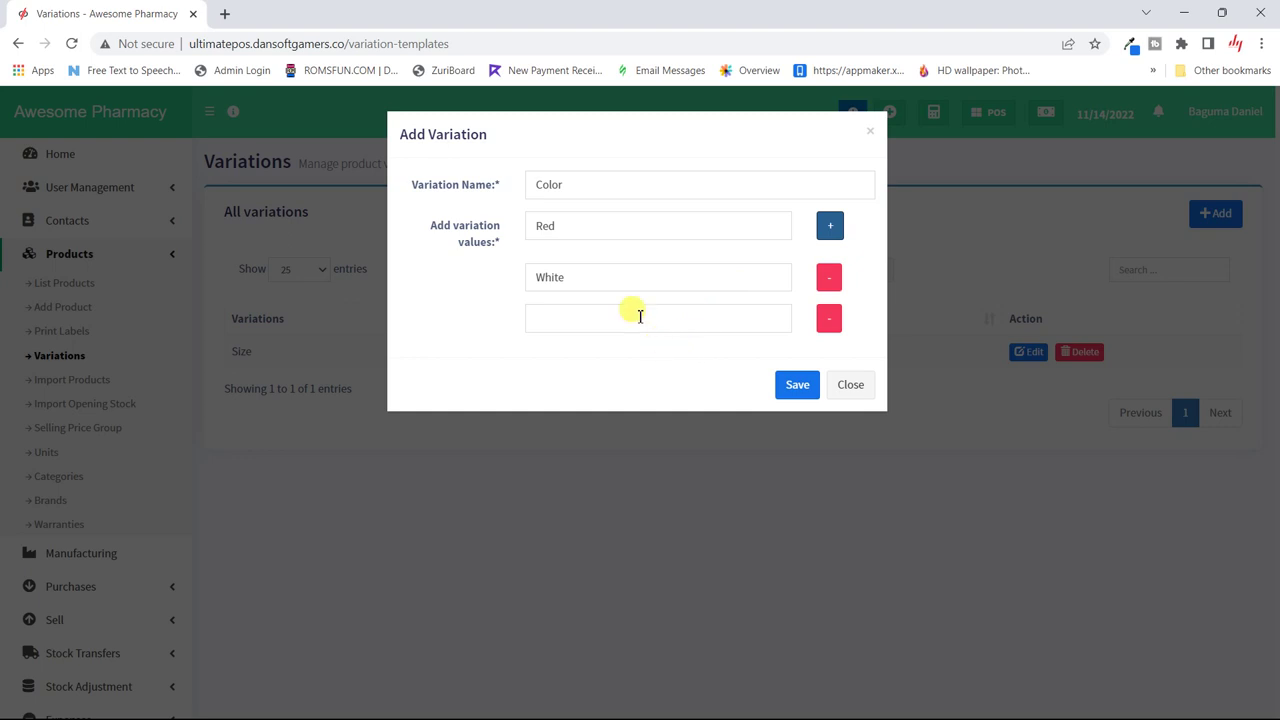
click(640, 316)
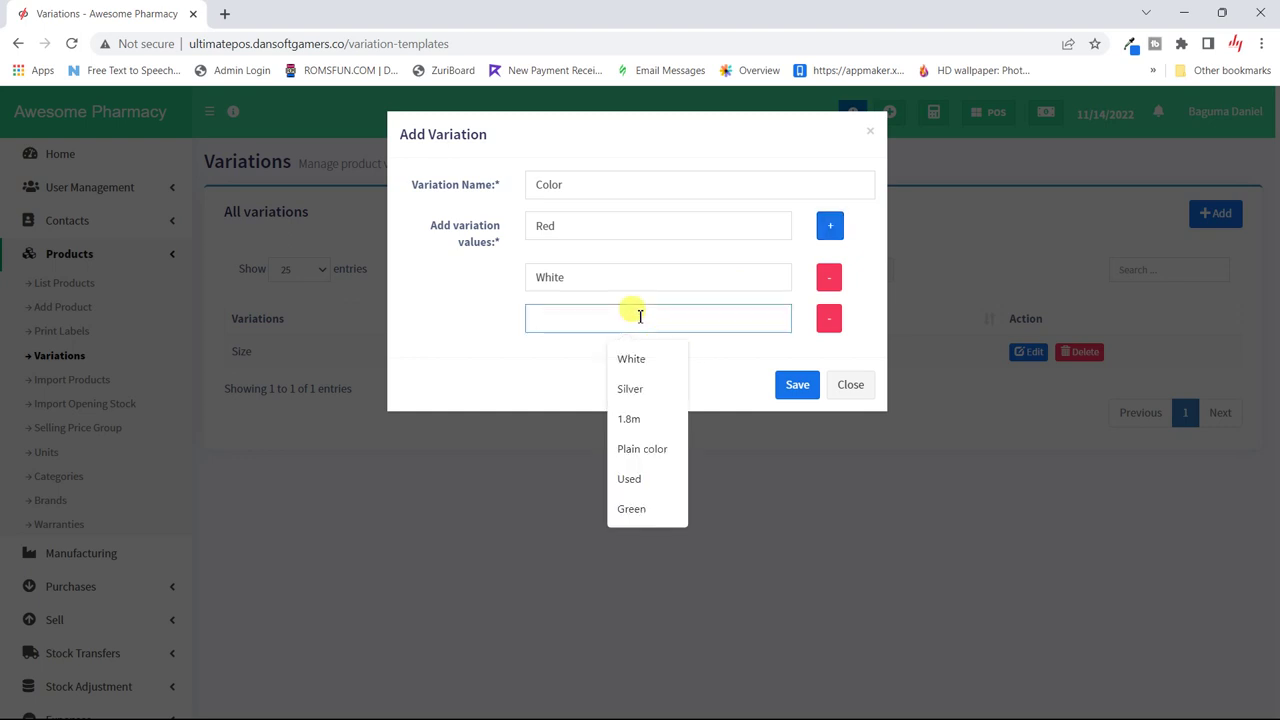
text(Black)
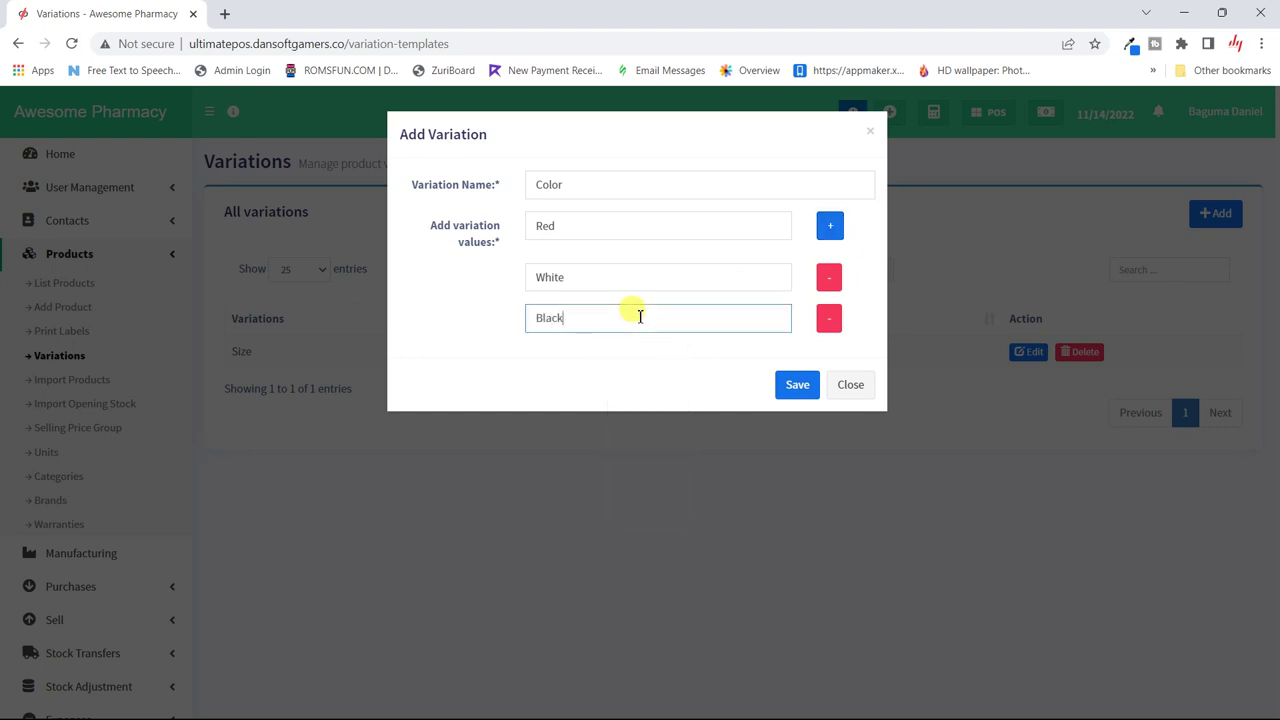
click(827, 225)
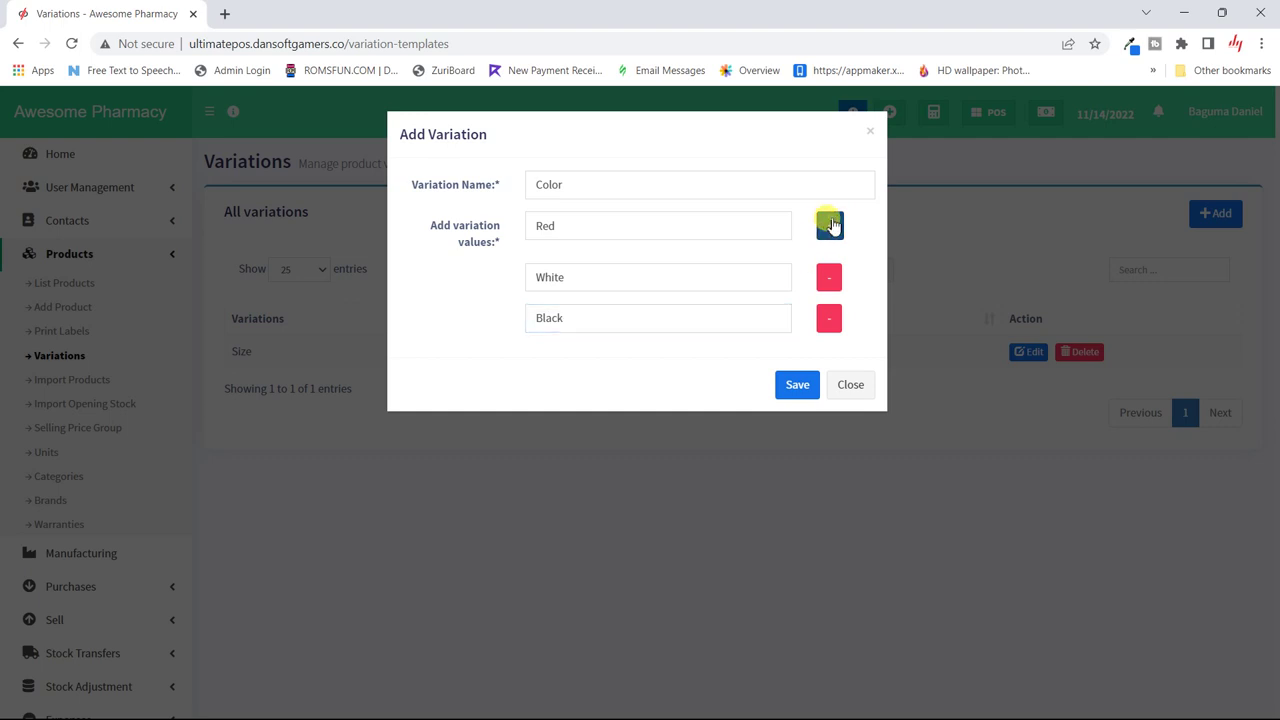
click(630, 364)
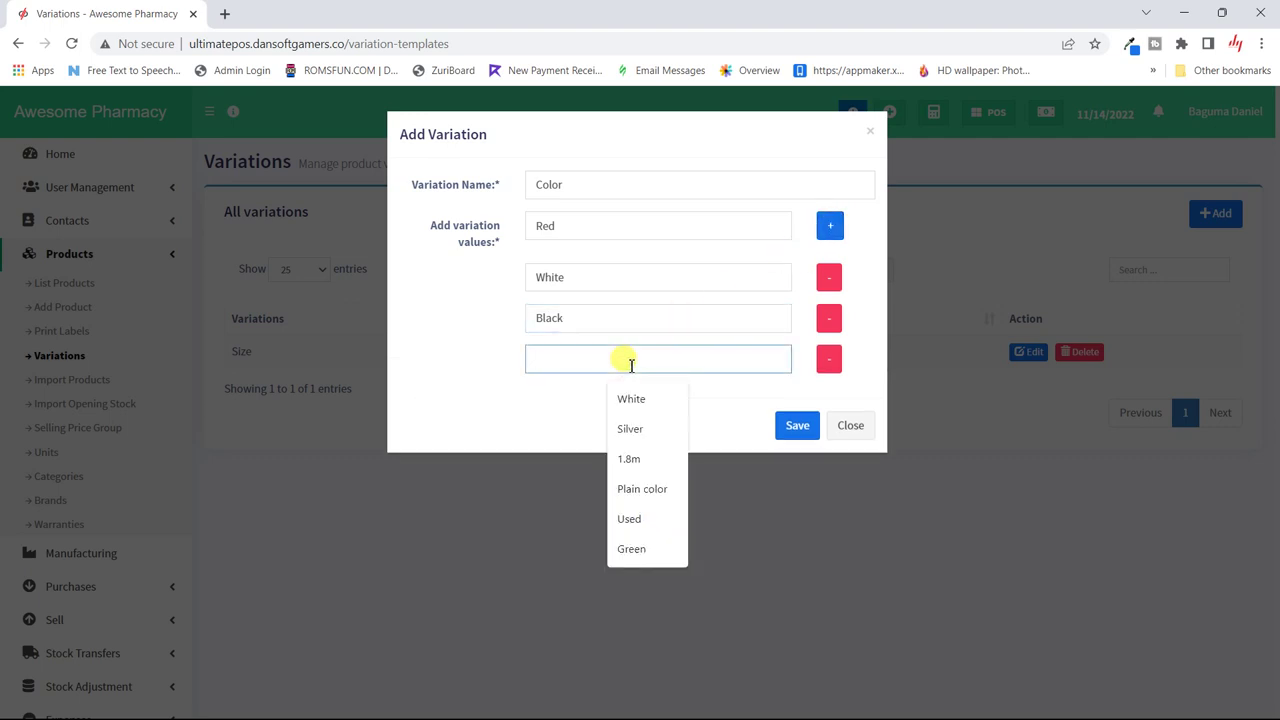
text(Purple)
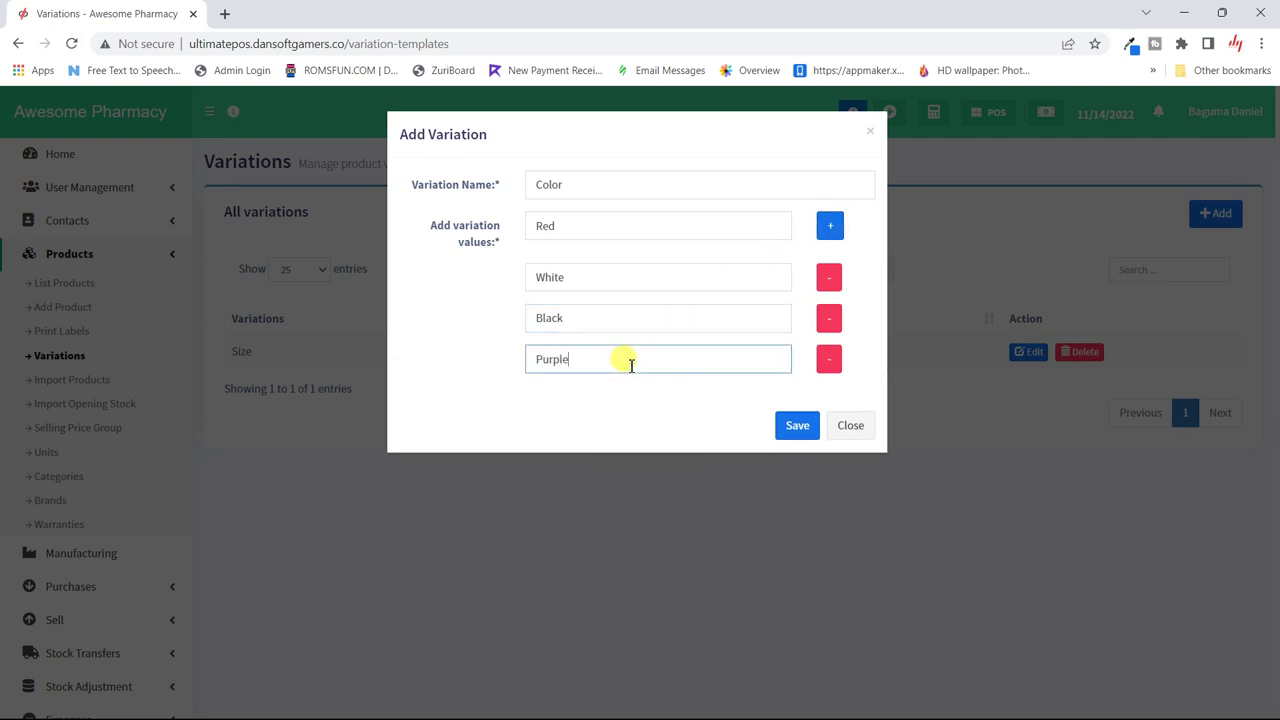
click(797, 425)
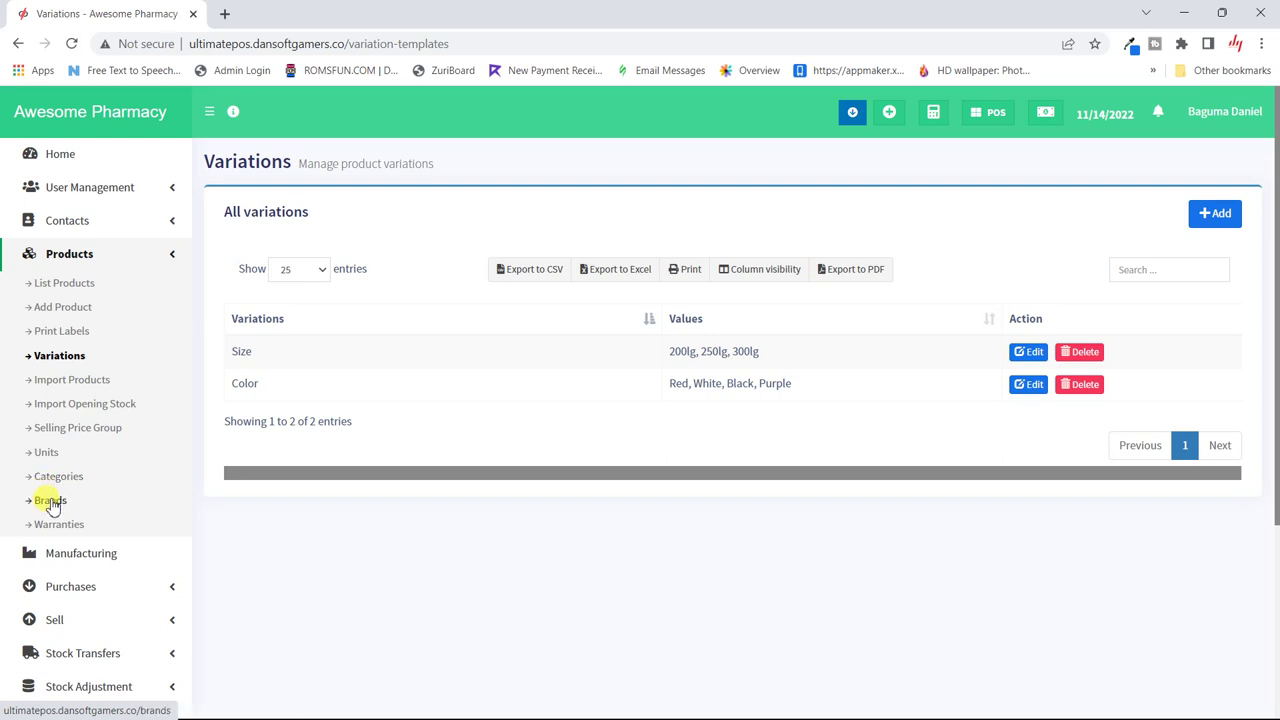
Add a brand named Apple from the Brands page
click(50, 501)
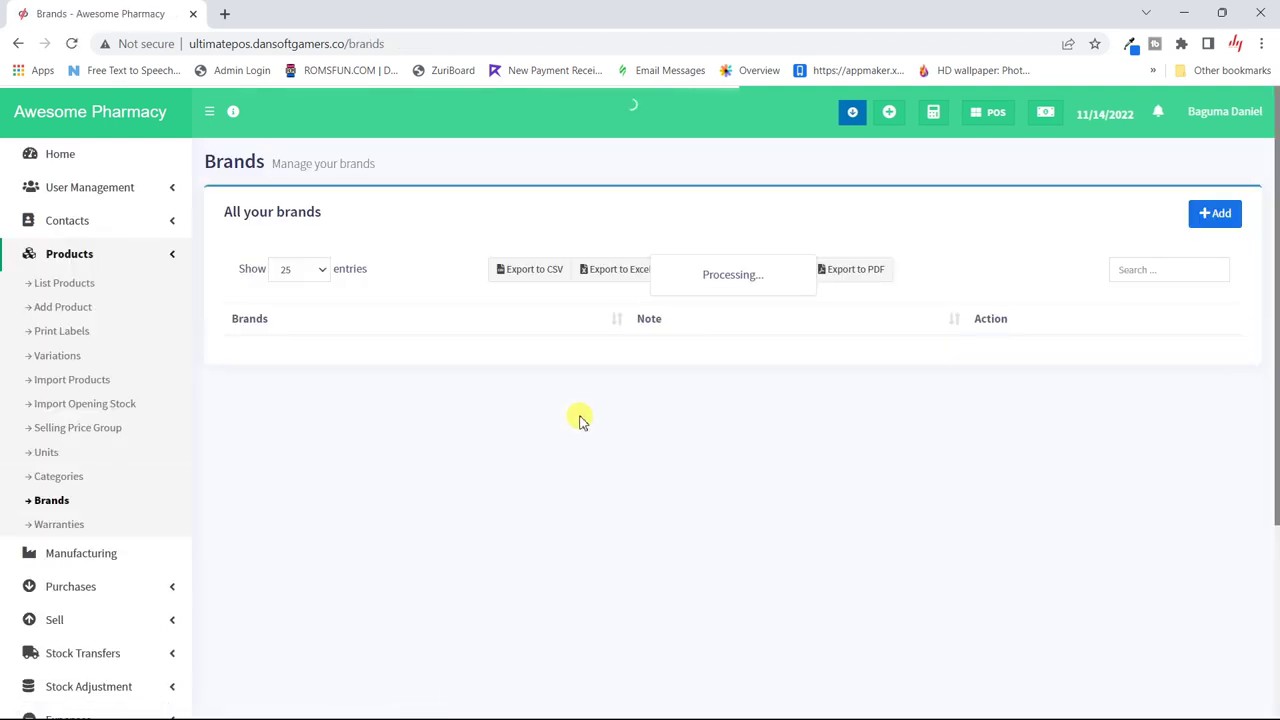
click(1222, 214)
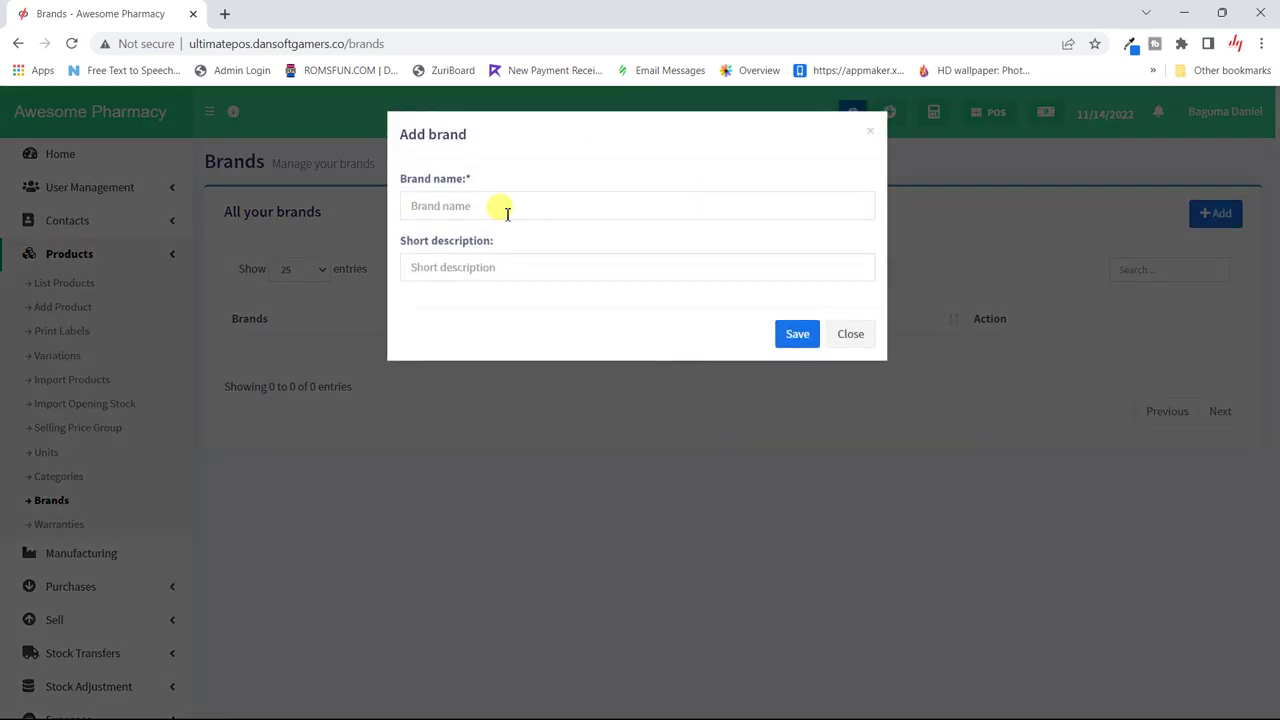
click(507, 213)
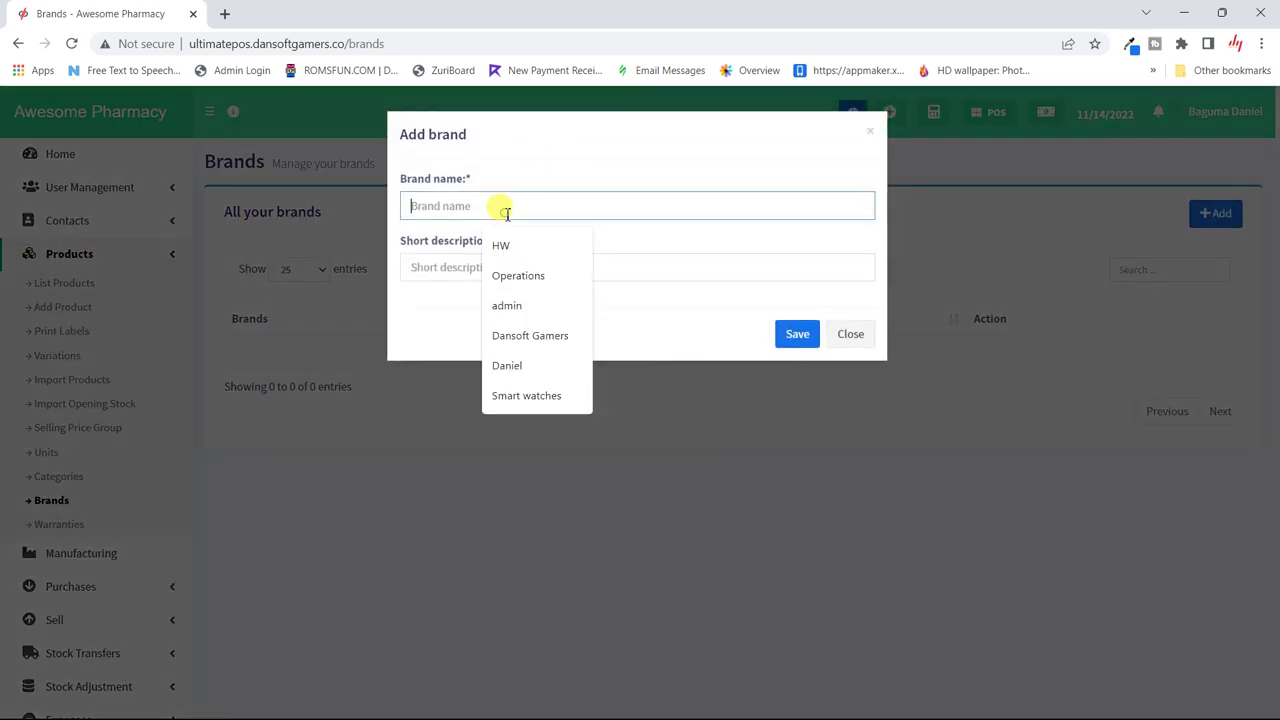
text(Apple)
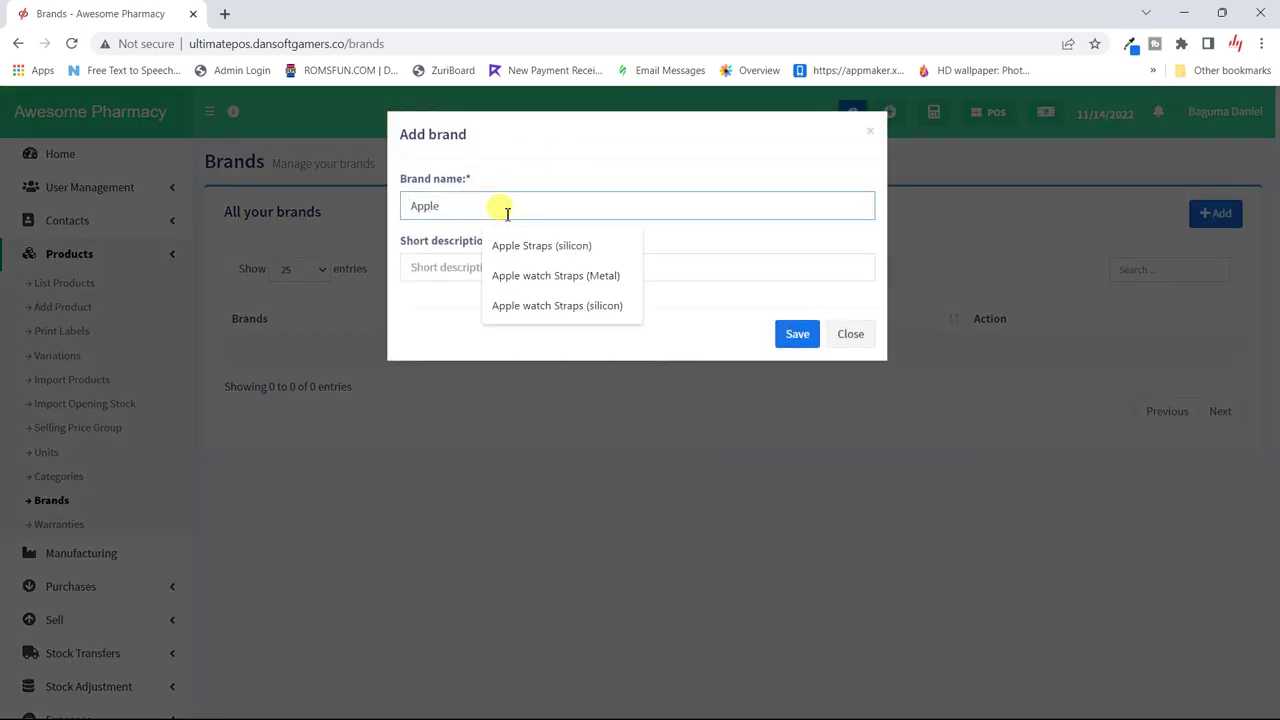
click(789, 334)
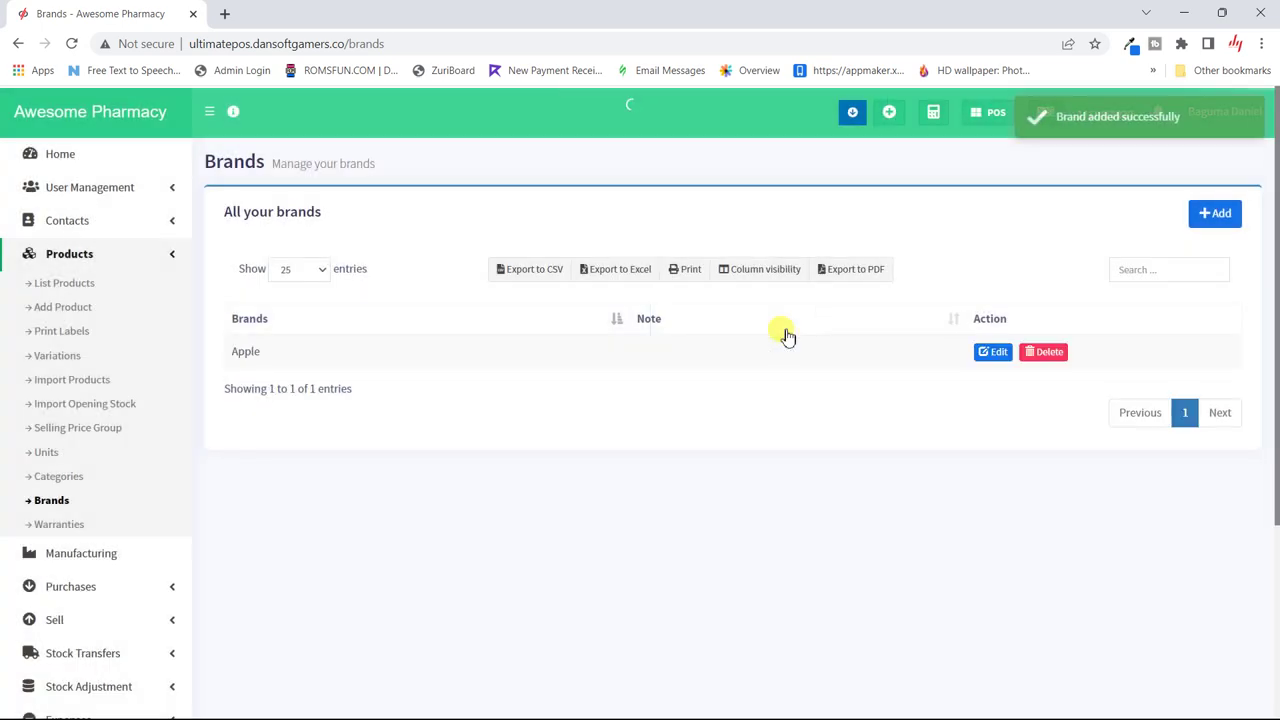
Add a second brand named Samsung
click(1208, 228)
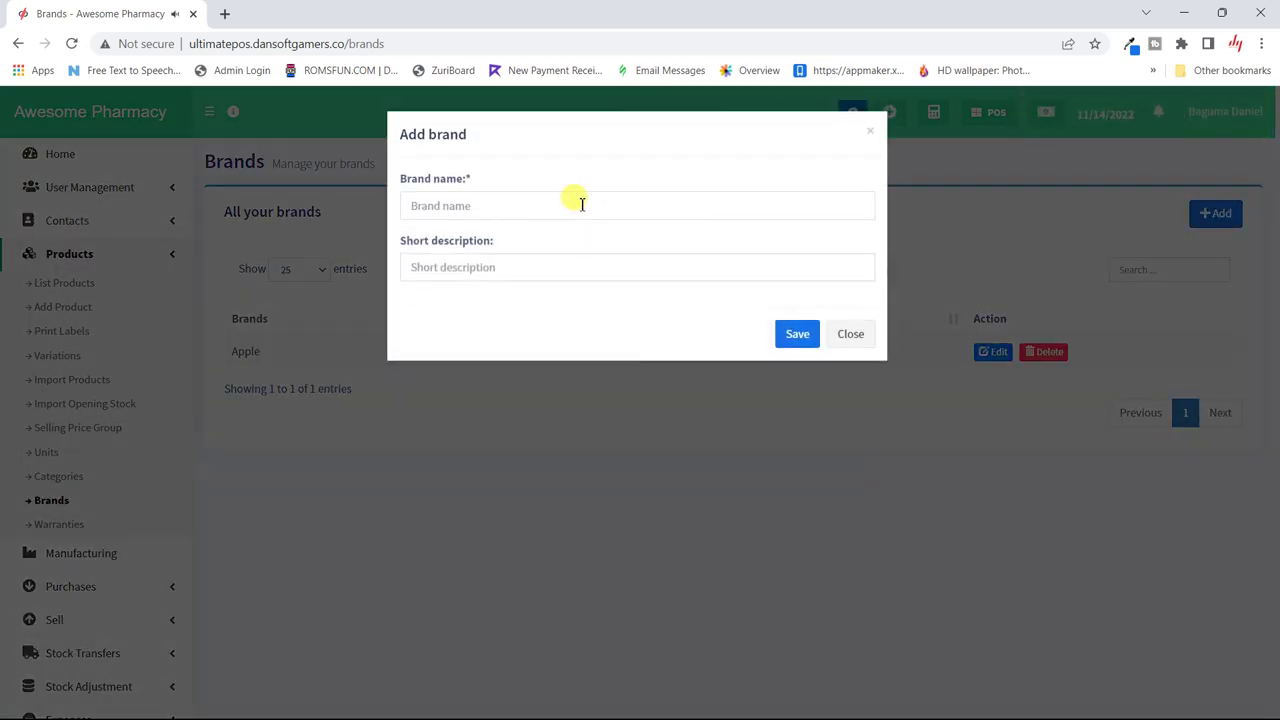
click(581, 204)
text(Sam)
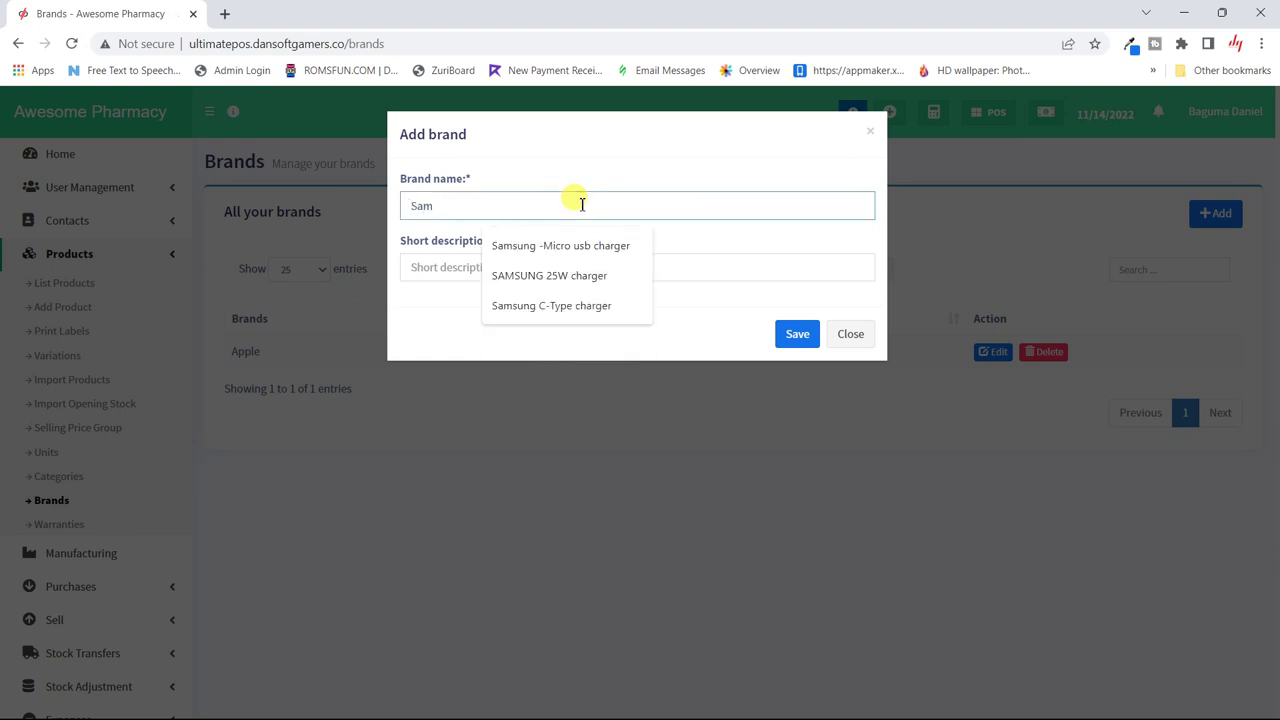
text(sung)
click(705, 330)
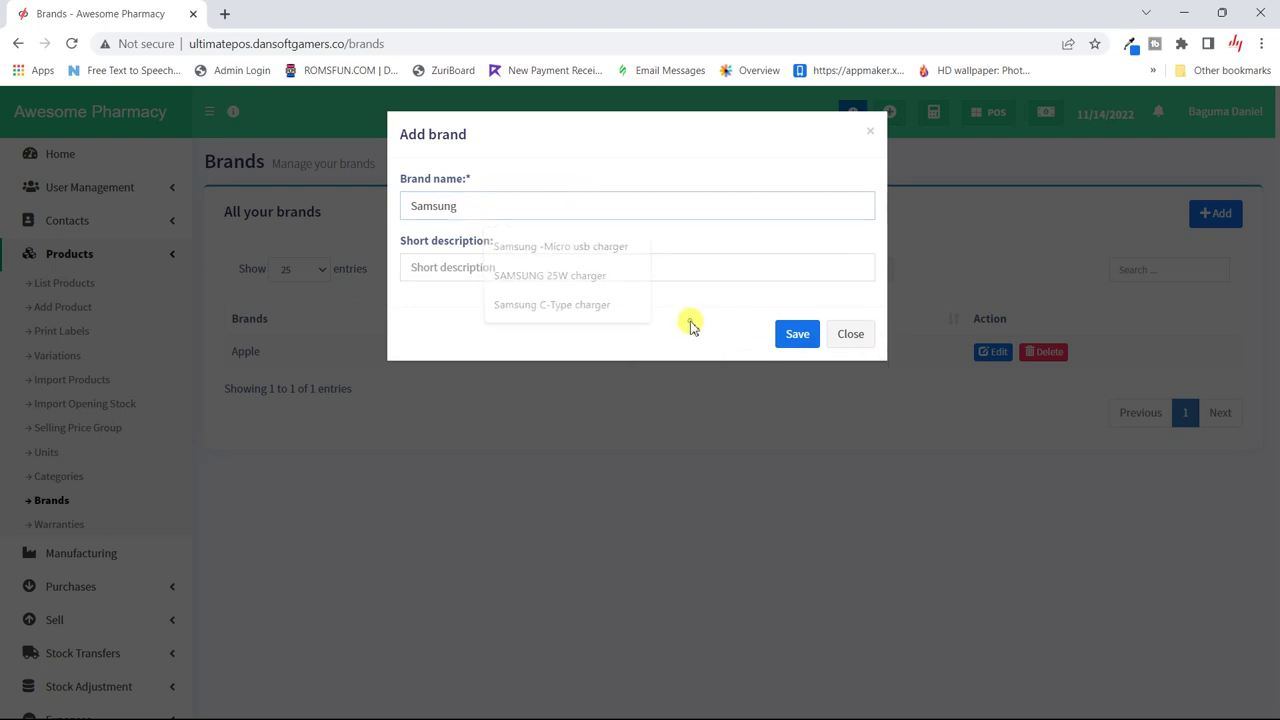
click(790, 333)
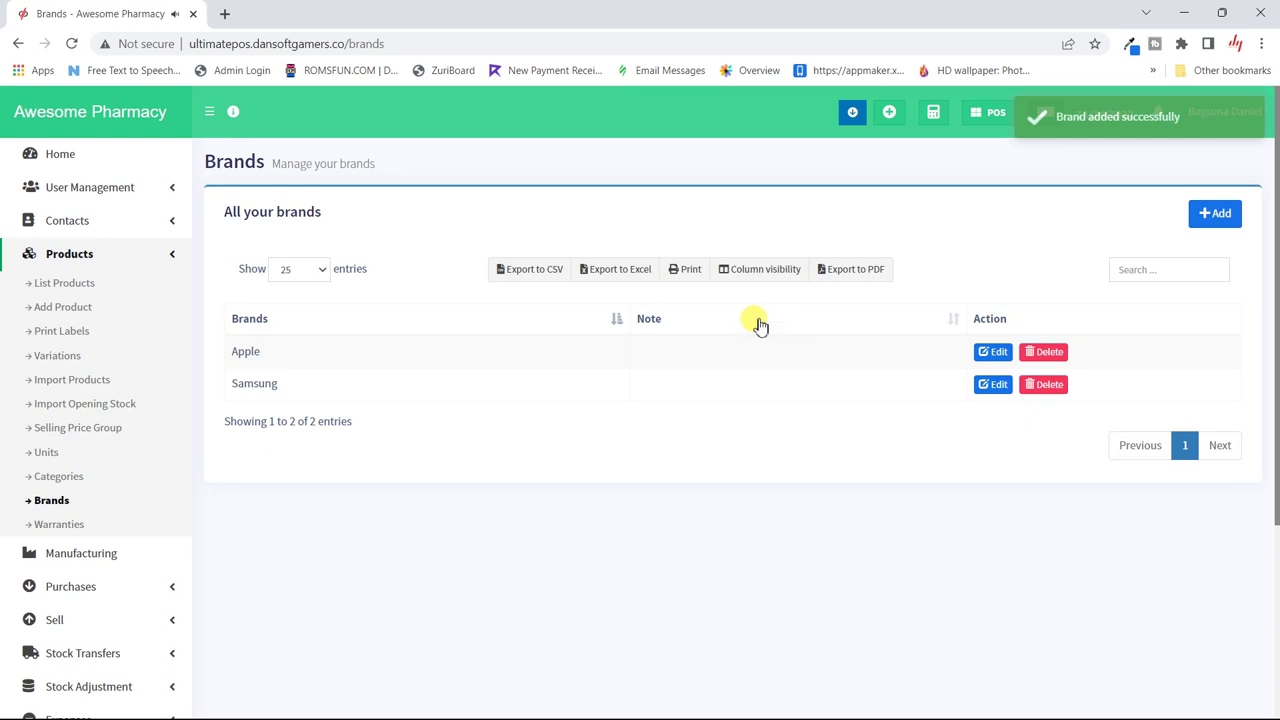
Open the Add Product form and enter Panadol Extra as the product name
click(73, 314)
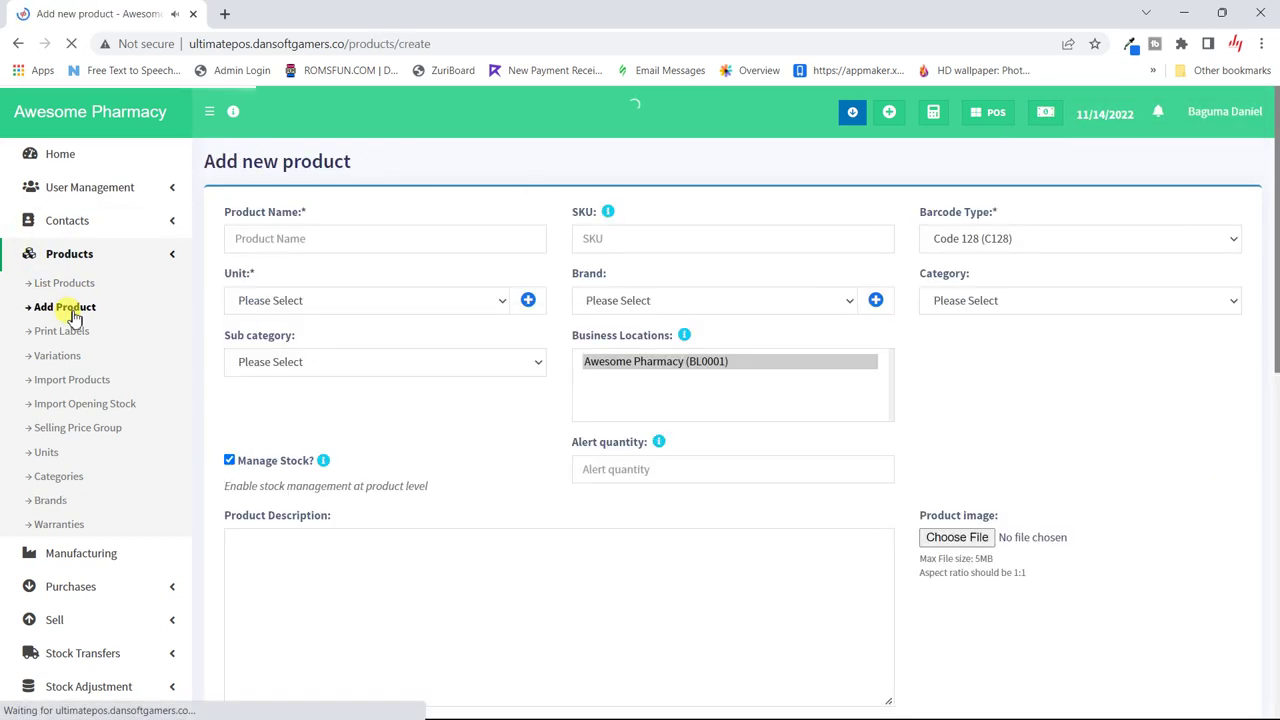
click(334, 242)
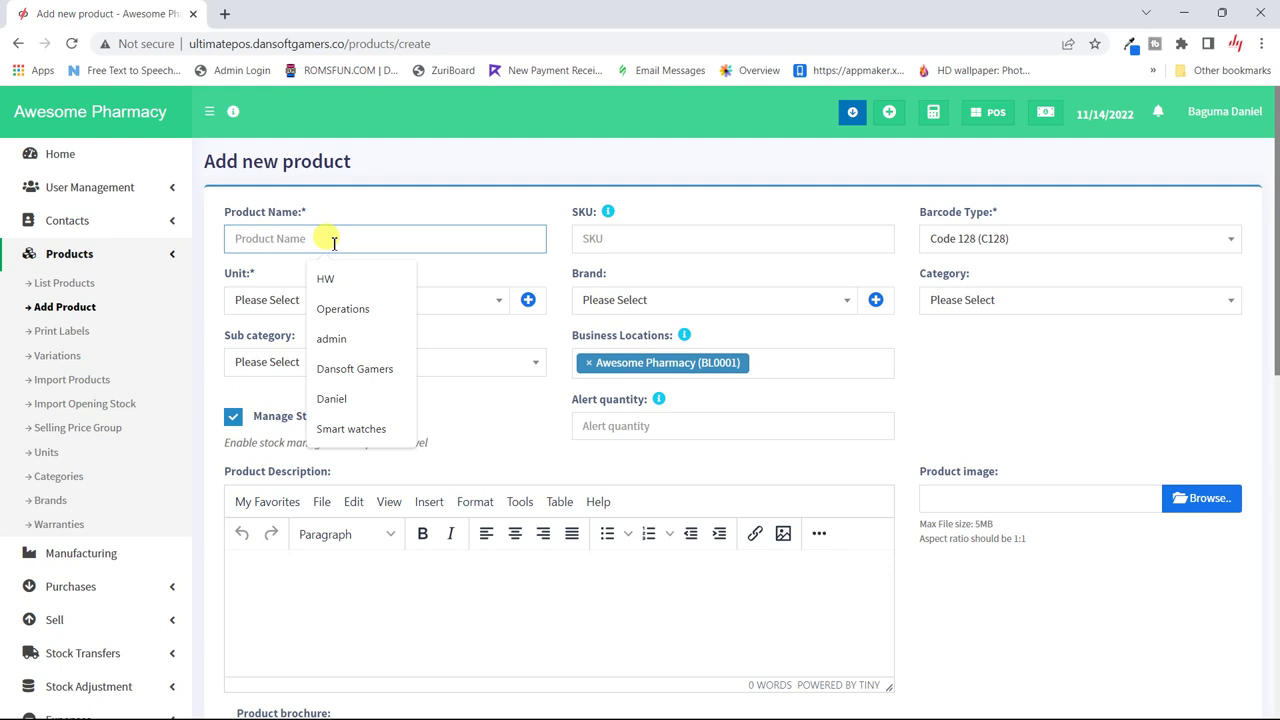
text(P)
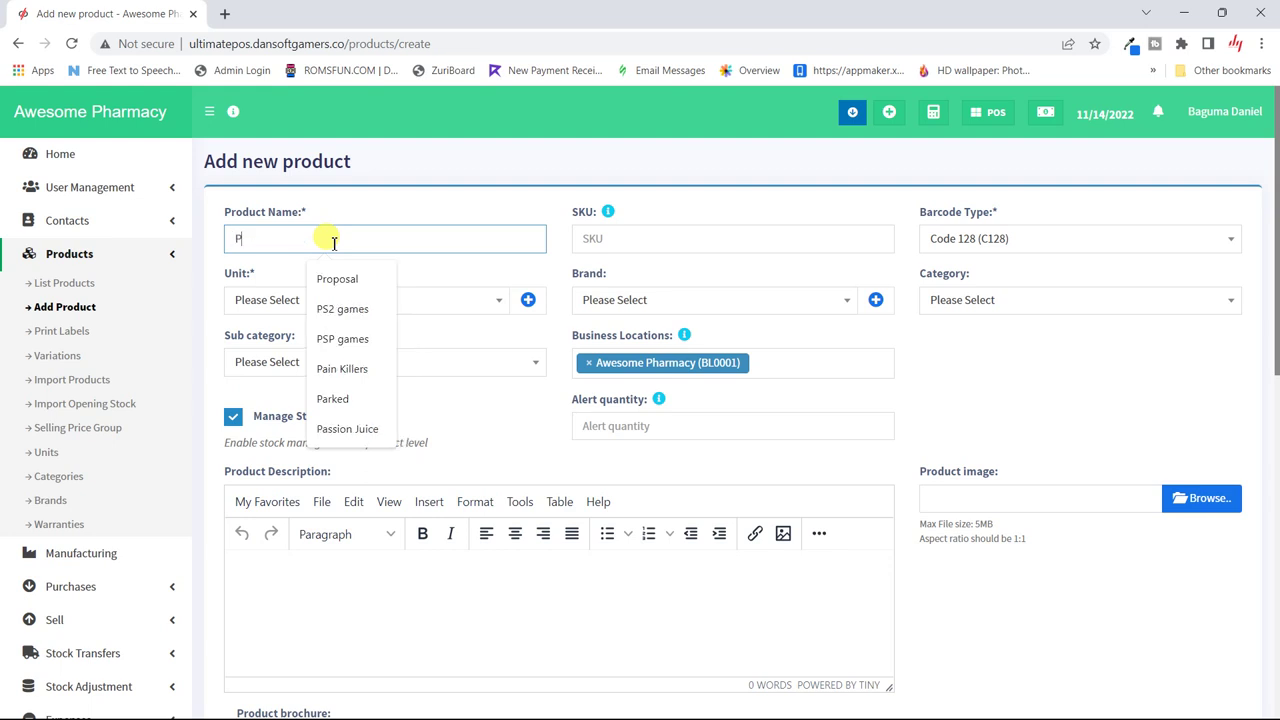
text(ana)
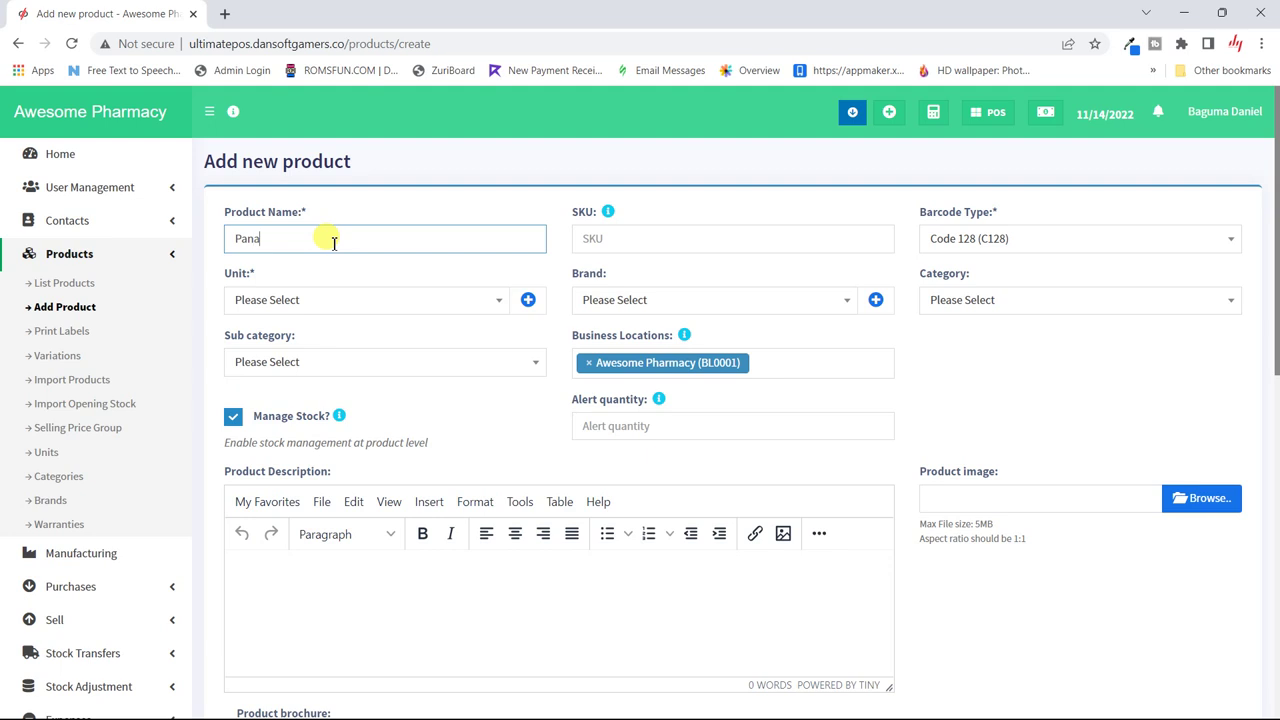
text(dol Extra)
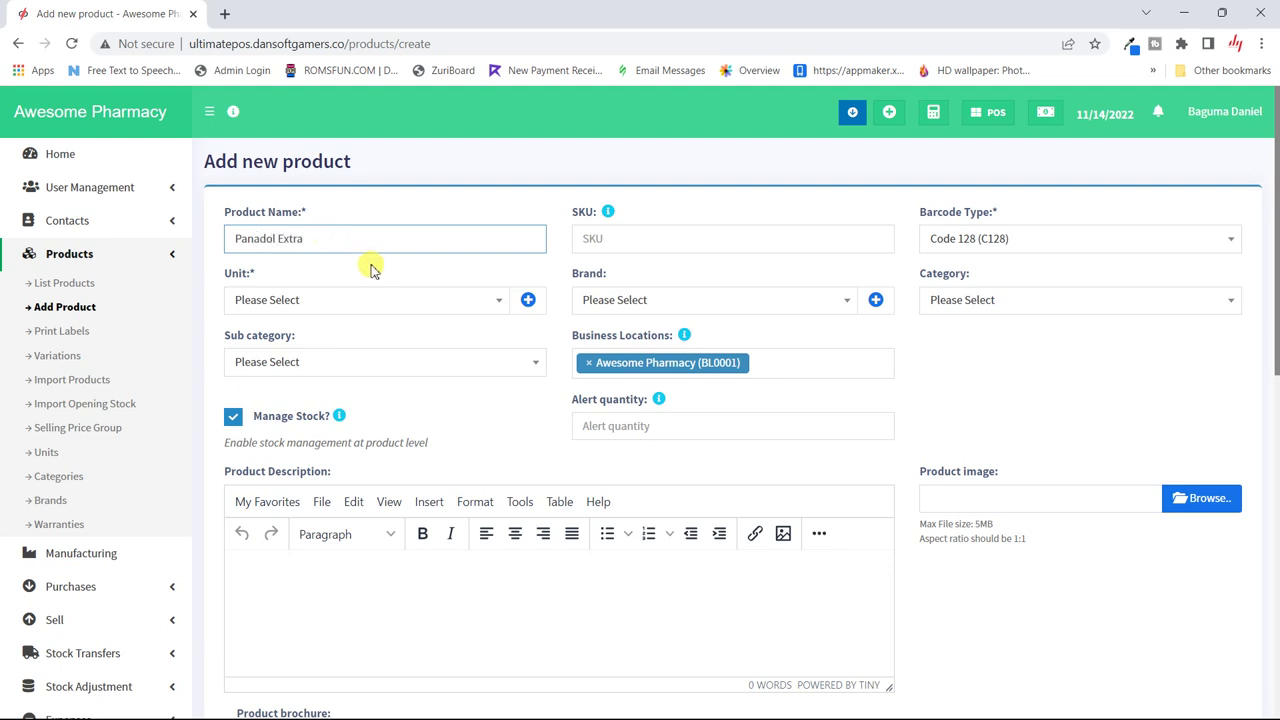
Give Panadol Extra the Tablets (tabs) unit and Pain Killers category, leaving brand and sub category unset
click(405, 285)
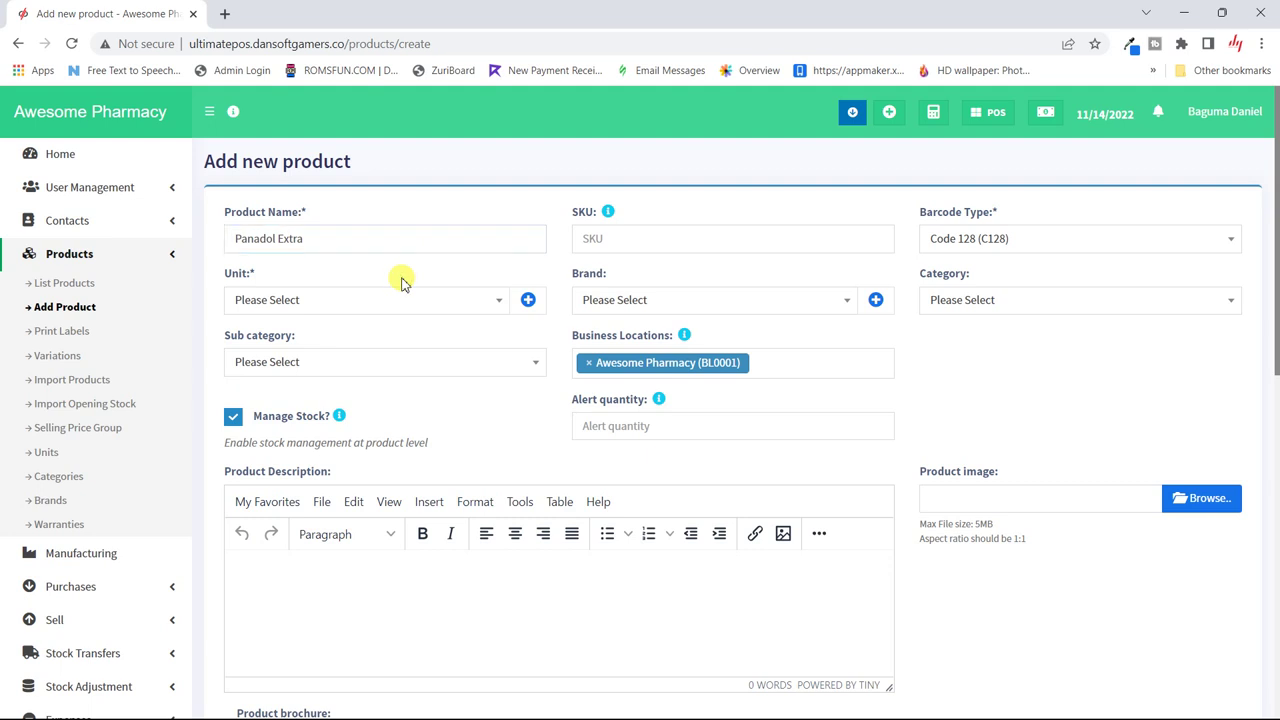
click(485, 305)
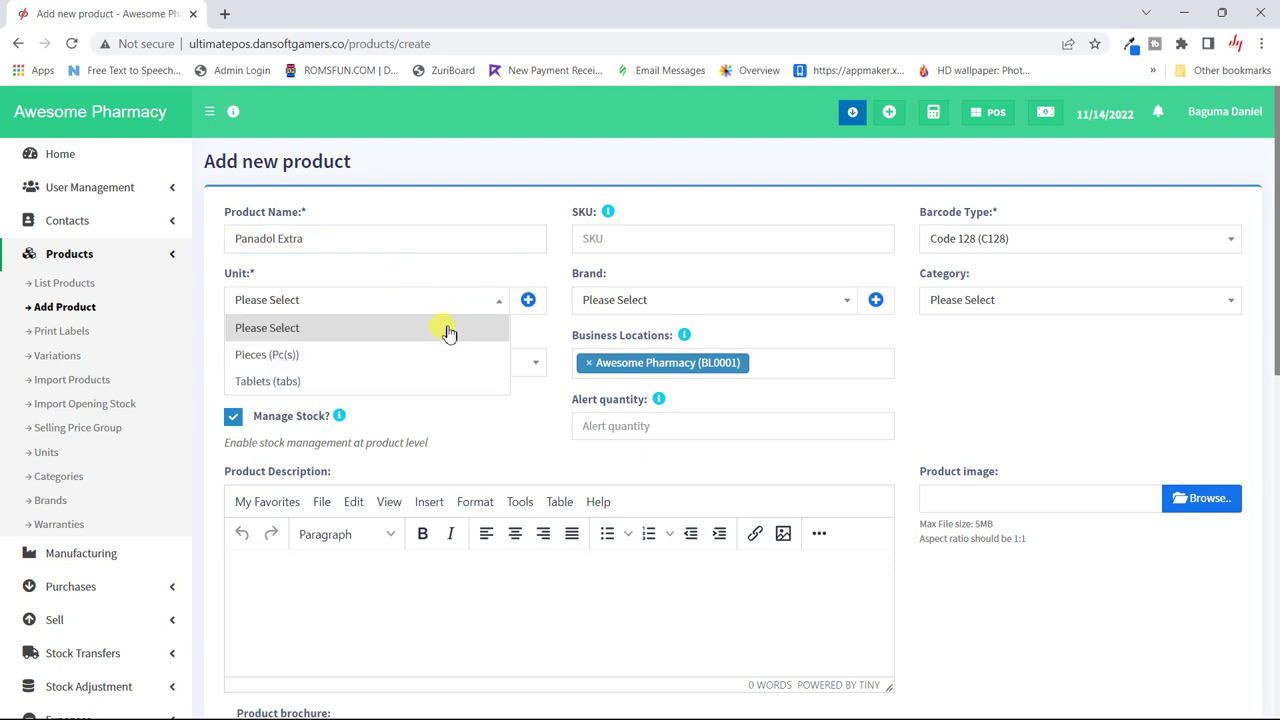
click(366, 377)
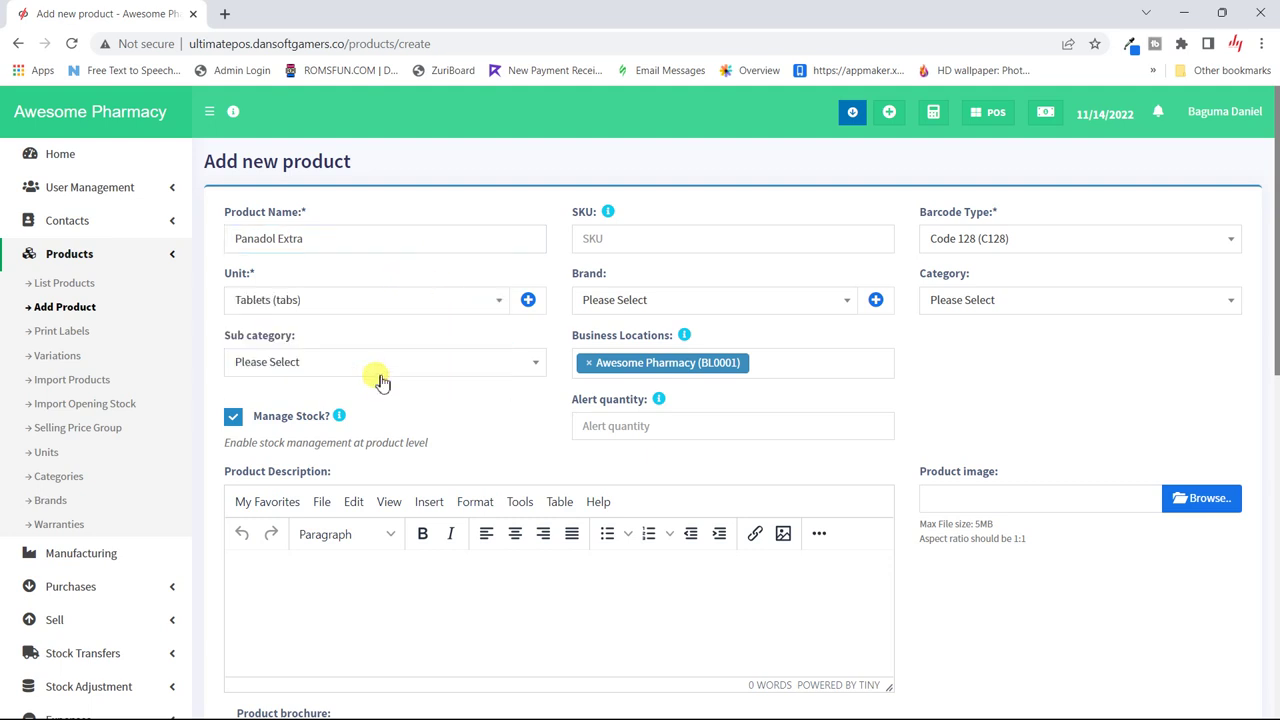
click(667, 300)
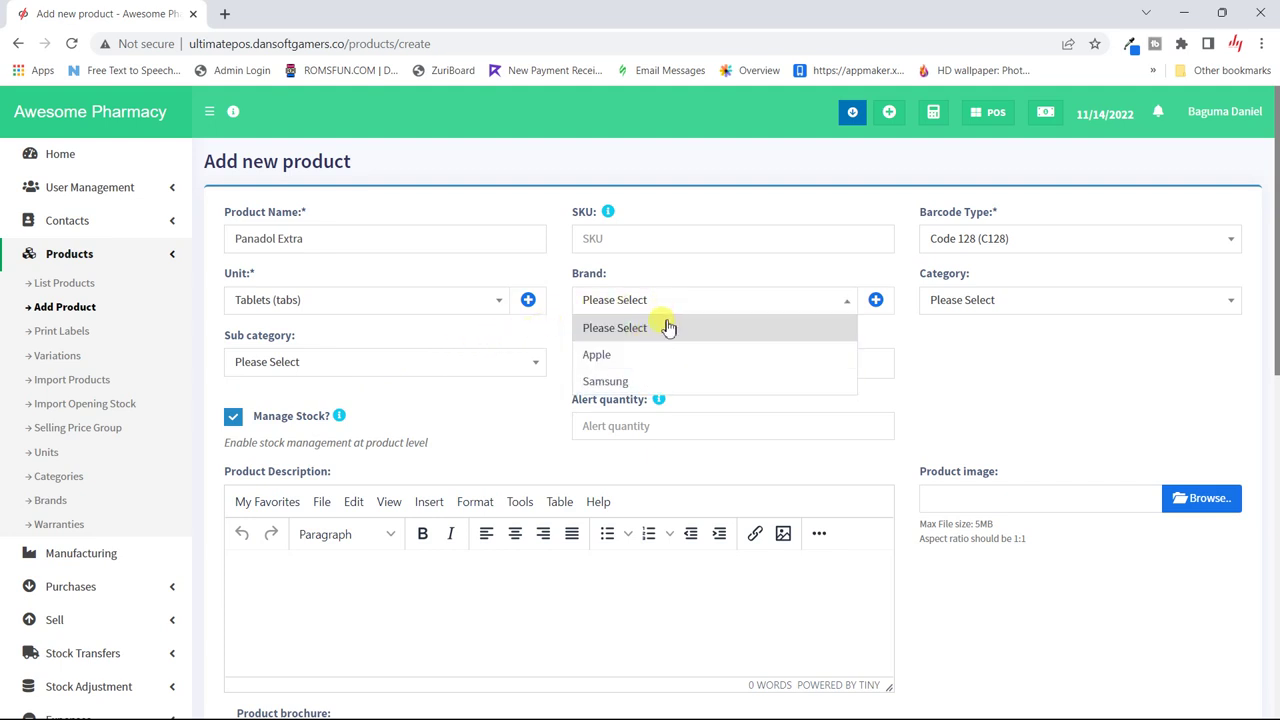
click(731, 278)
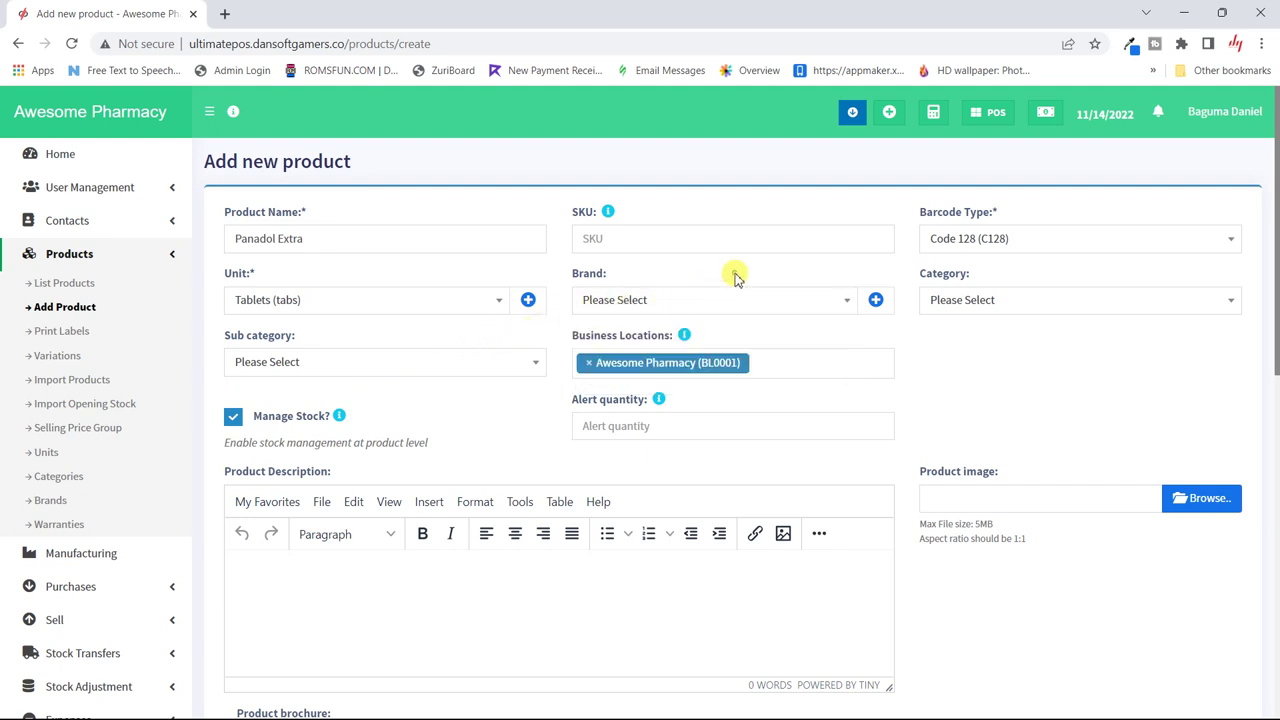
click(967, 300)
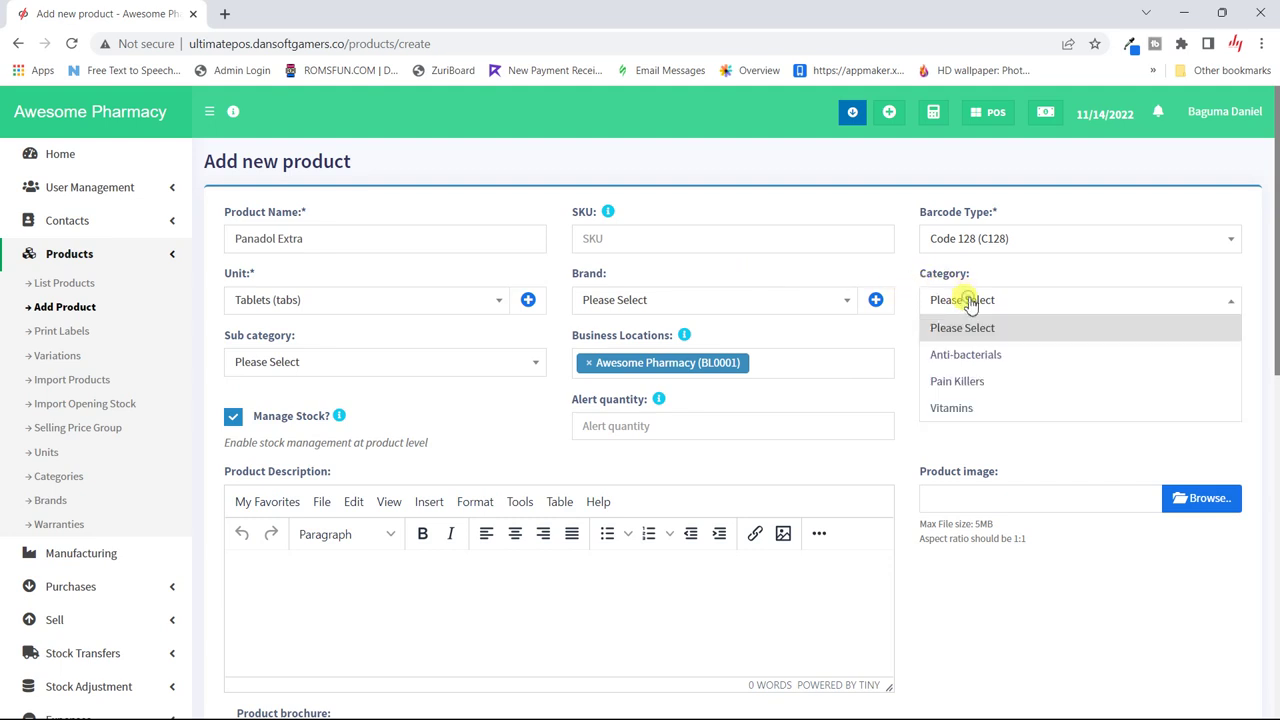
click(968, 385)
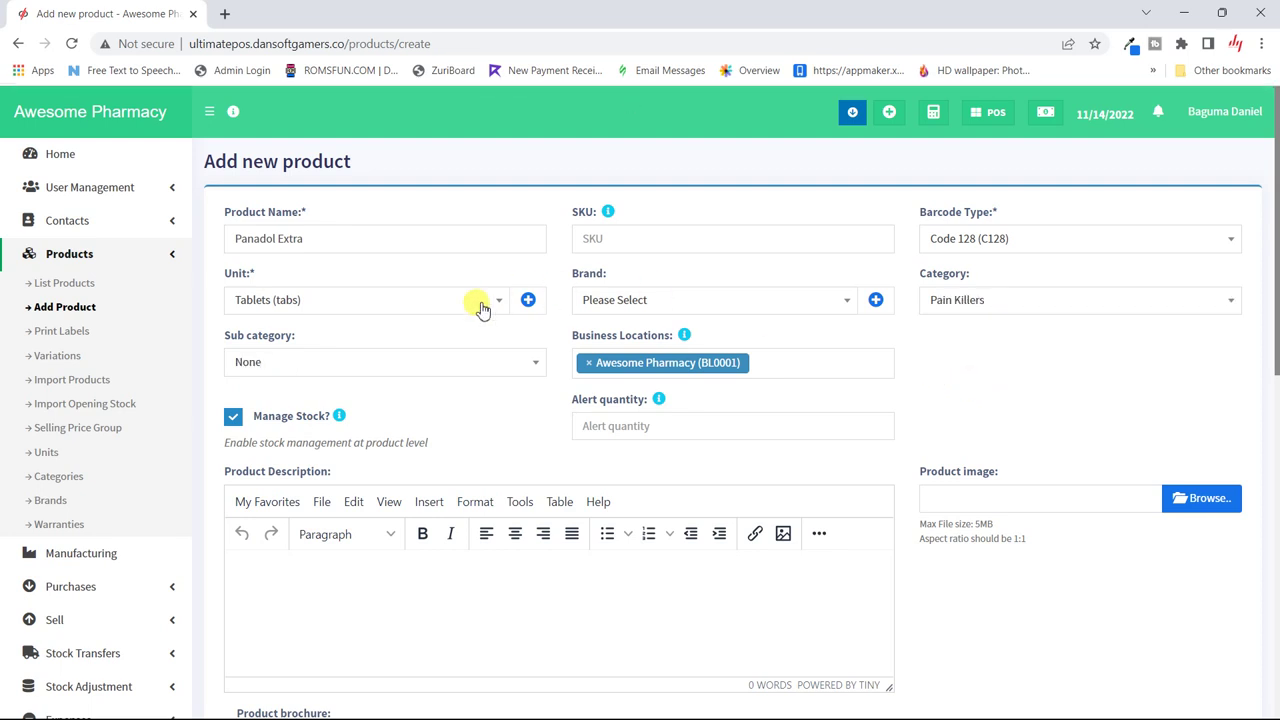
click(360, 367)
click(359, 366)
click(804, 364)
click(804, 364)
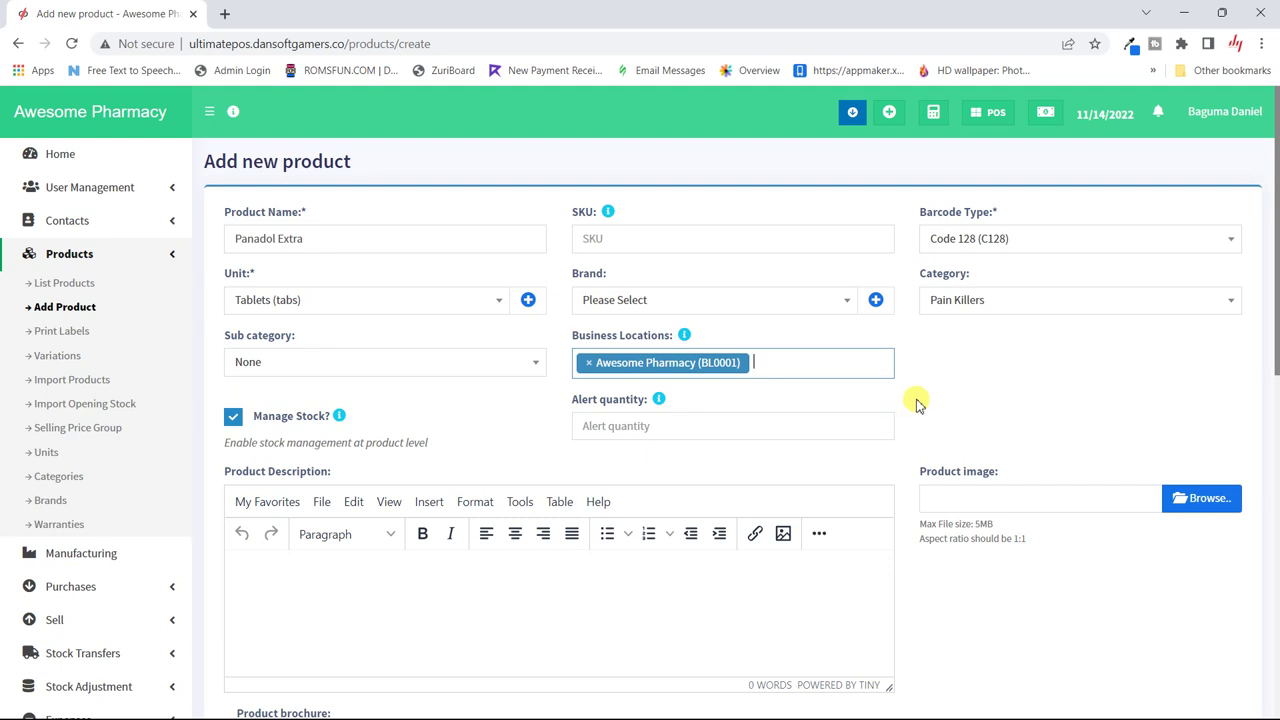
Set the alert quantity to 5 and keep Manage Stock checked
scroll(910, 405, down, 2)
click(682, 296)
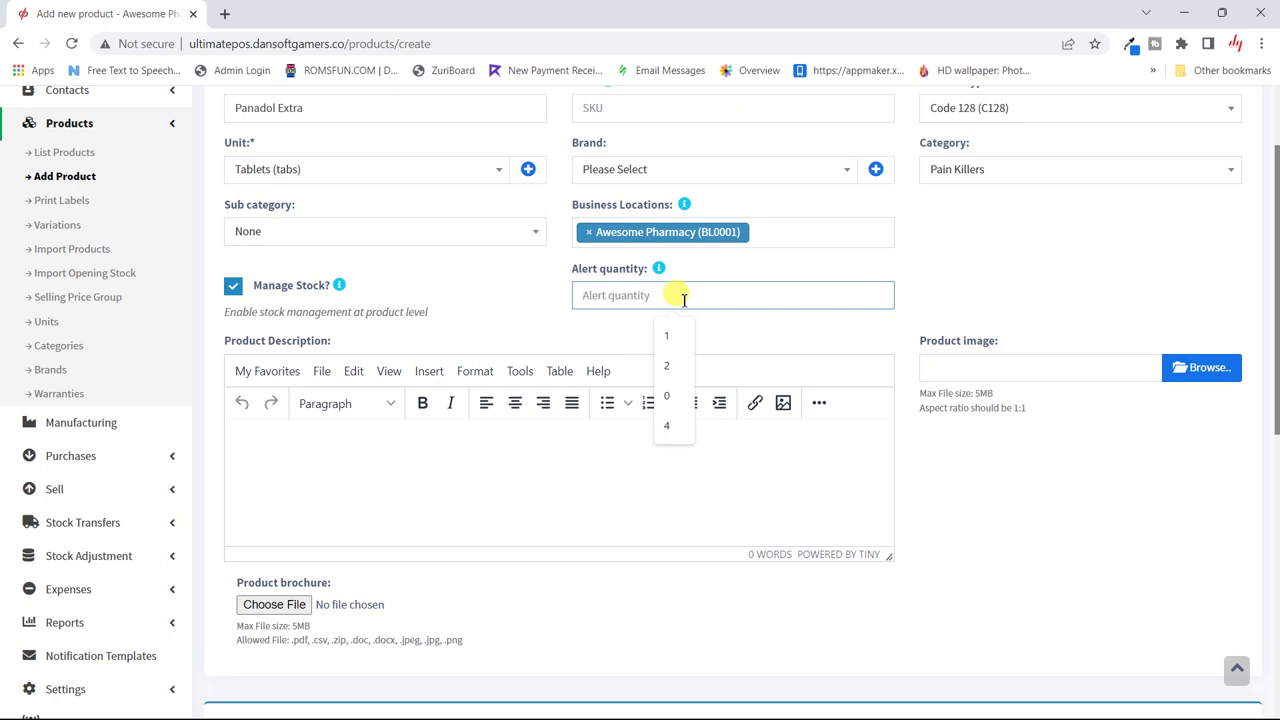
text(5)
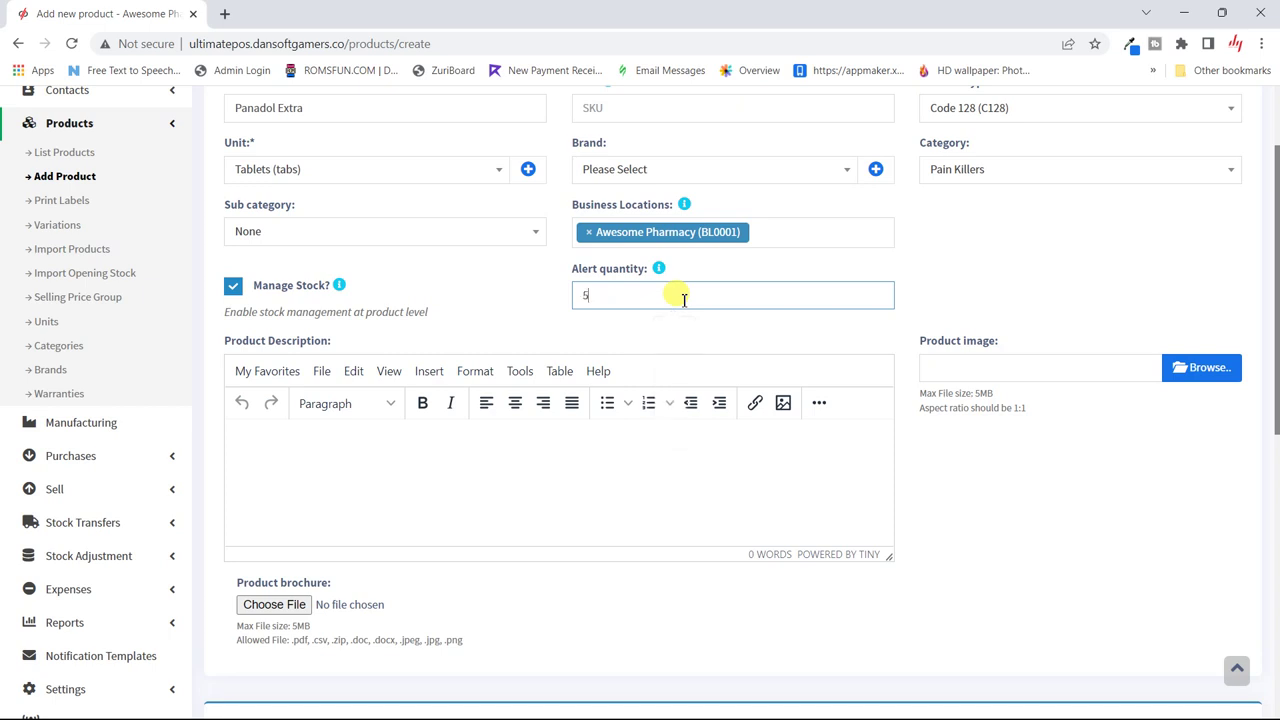
click(483, 319)
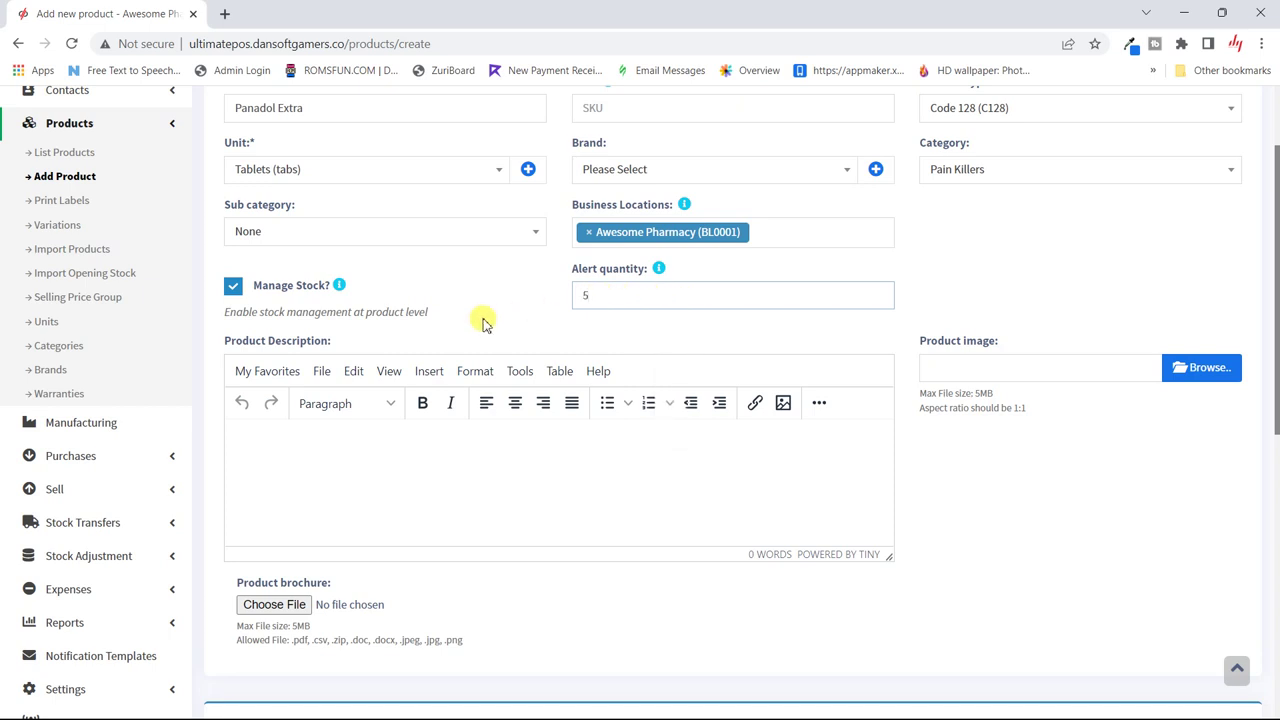
click(232, 288)
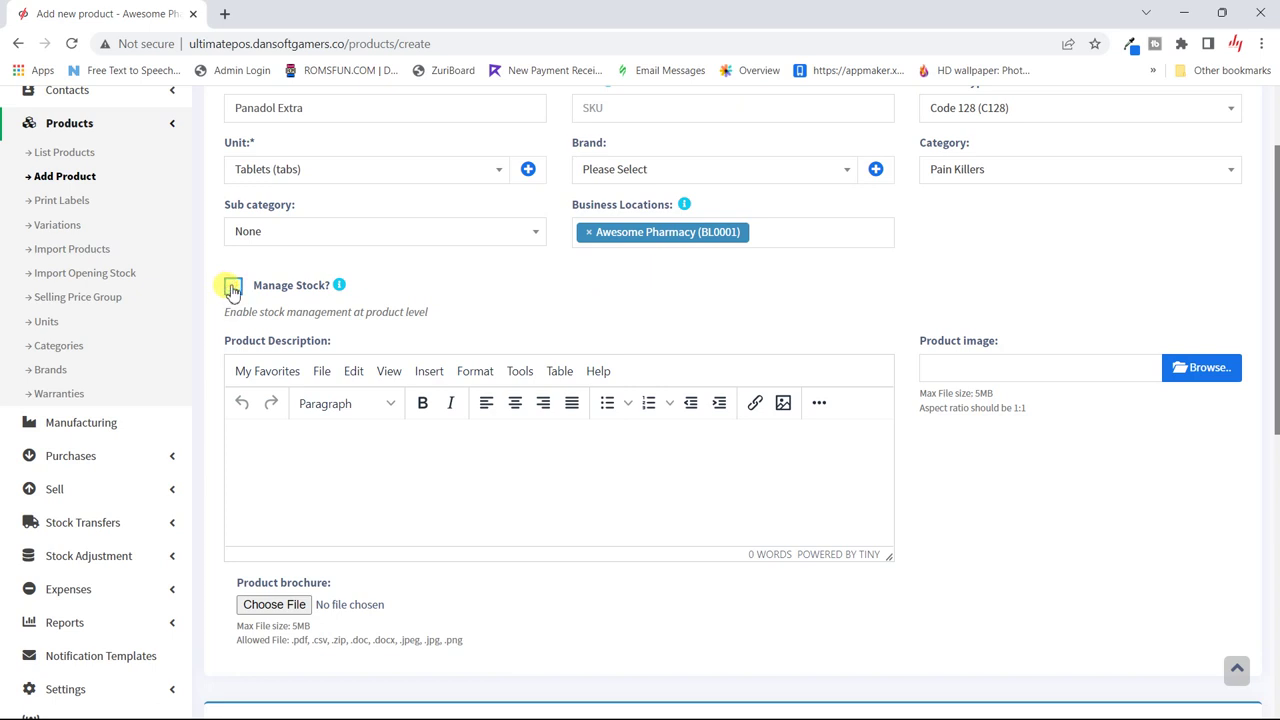
click(232, 288)
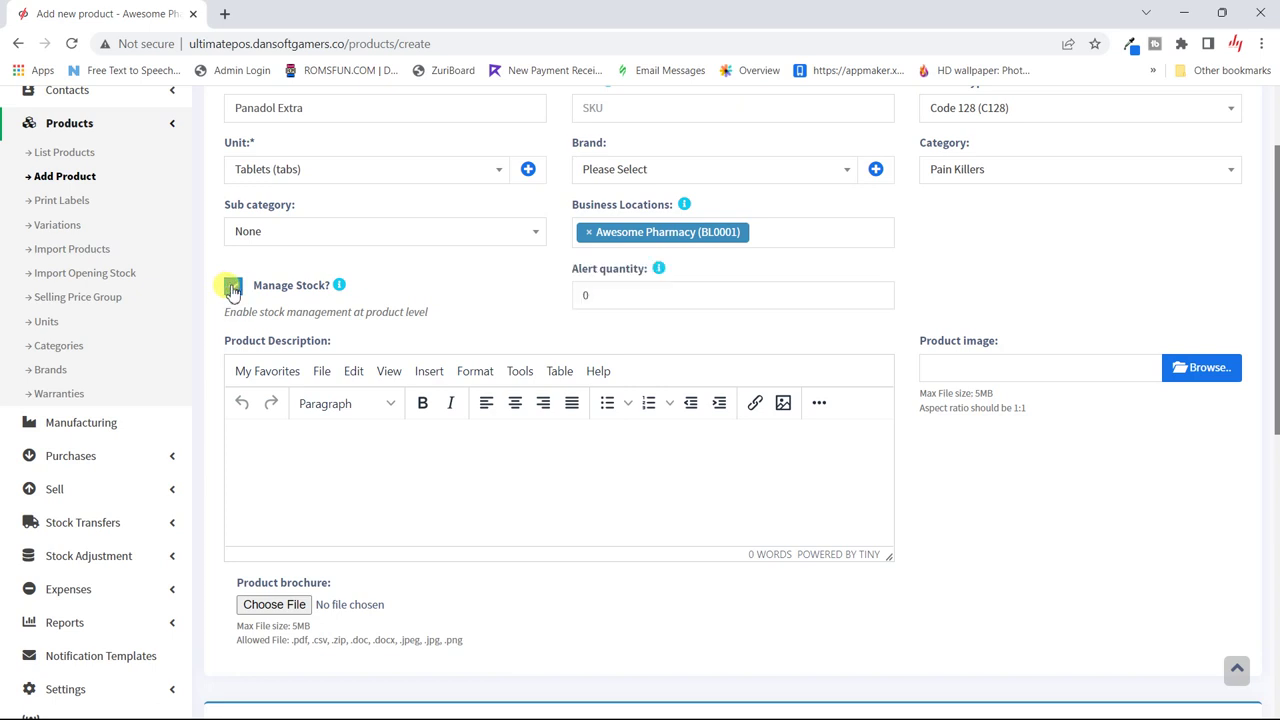
double_click(601, 299)
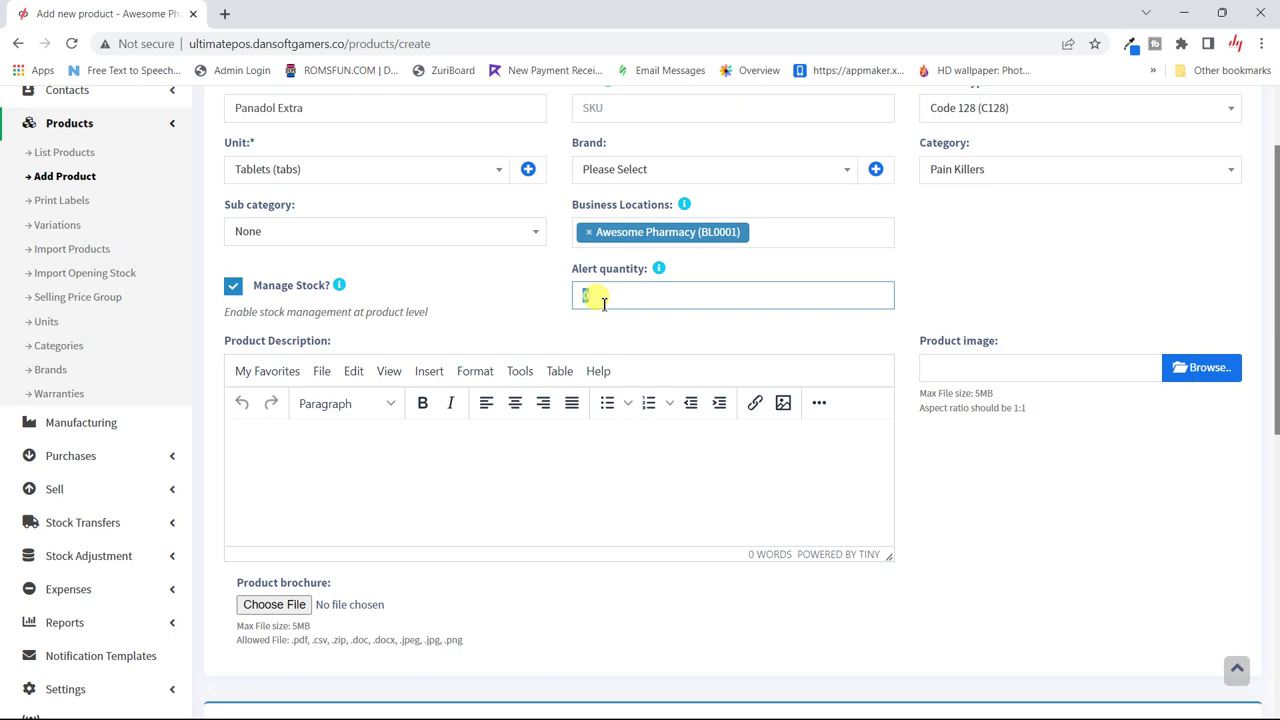
click(958, 309)
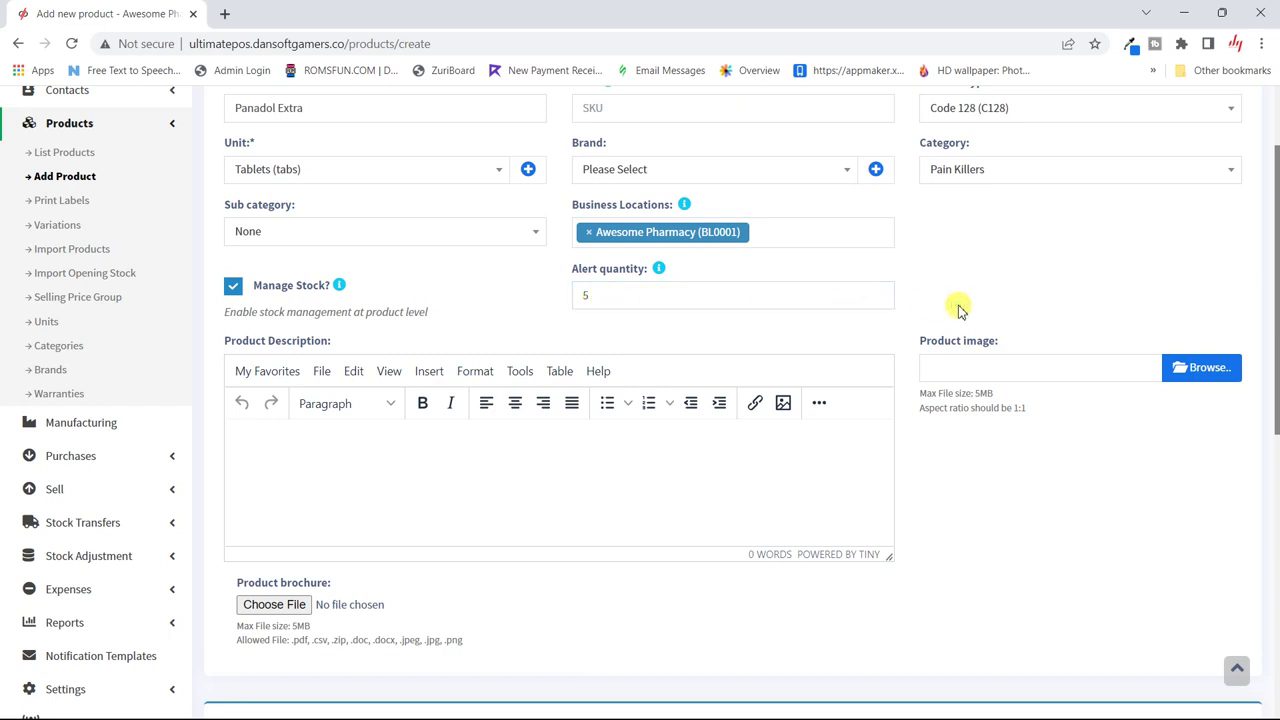
scroll(958, 309, down, 3)
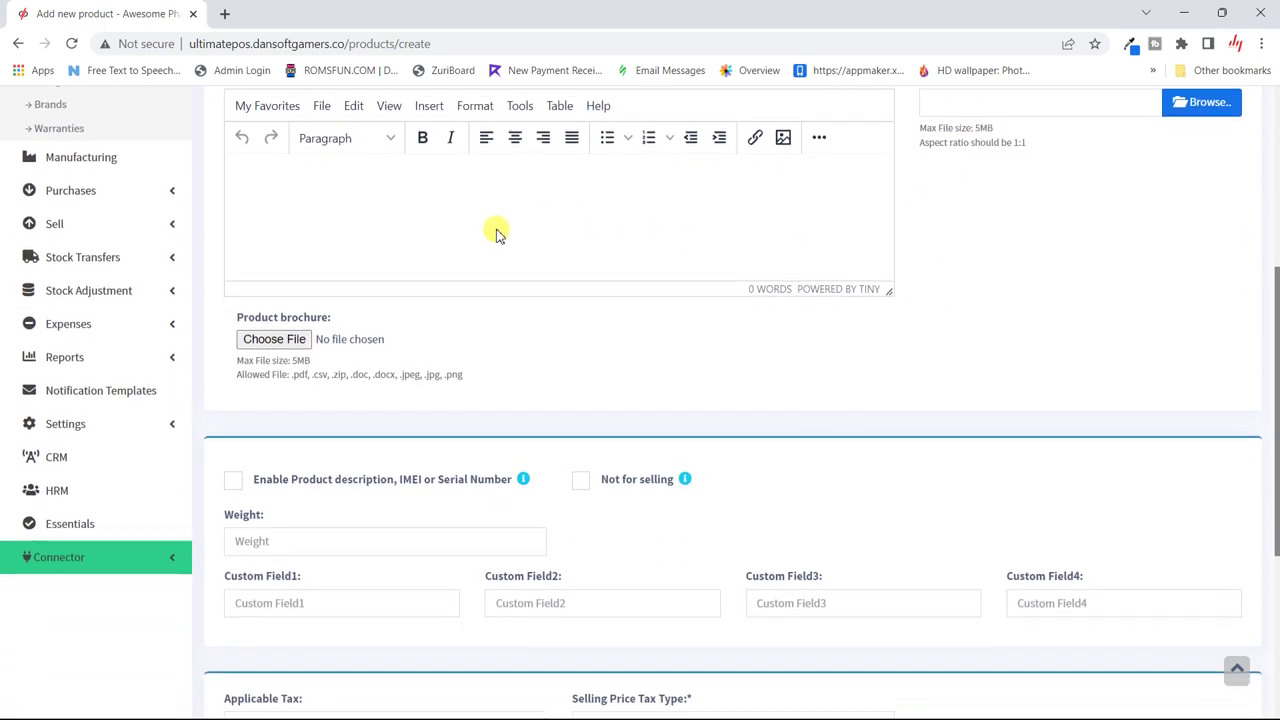
scroll(497, 232, down, 1)
scroll(497, 232, down, 3)
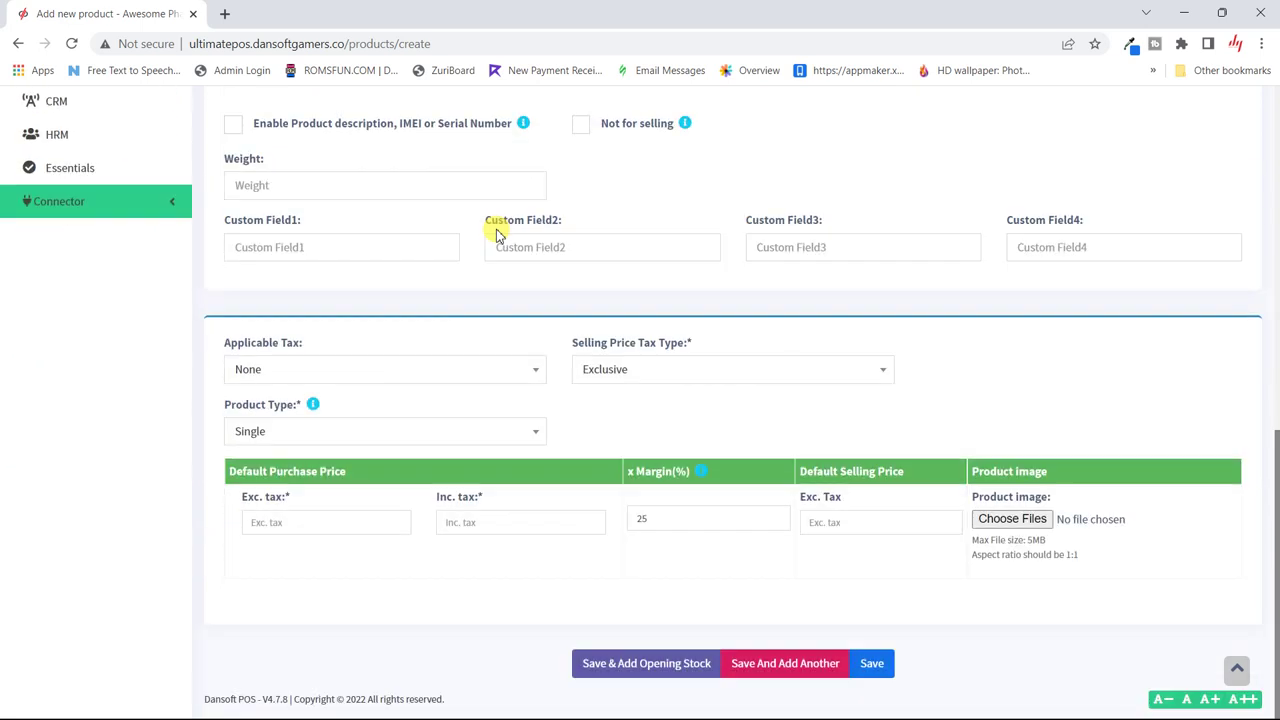
scroll(497, 232, up, 1)
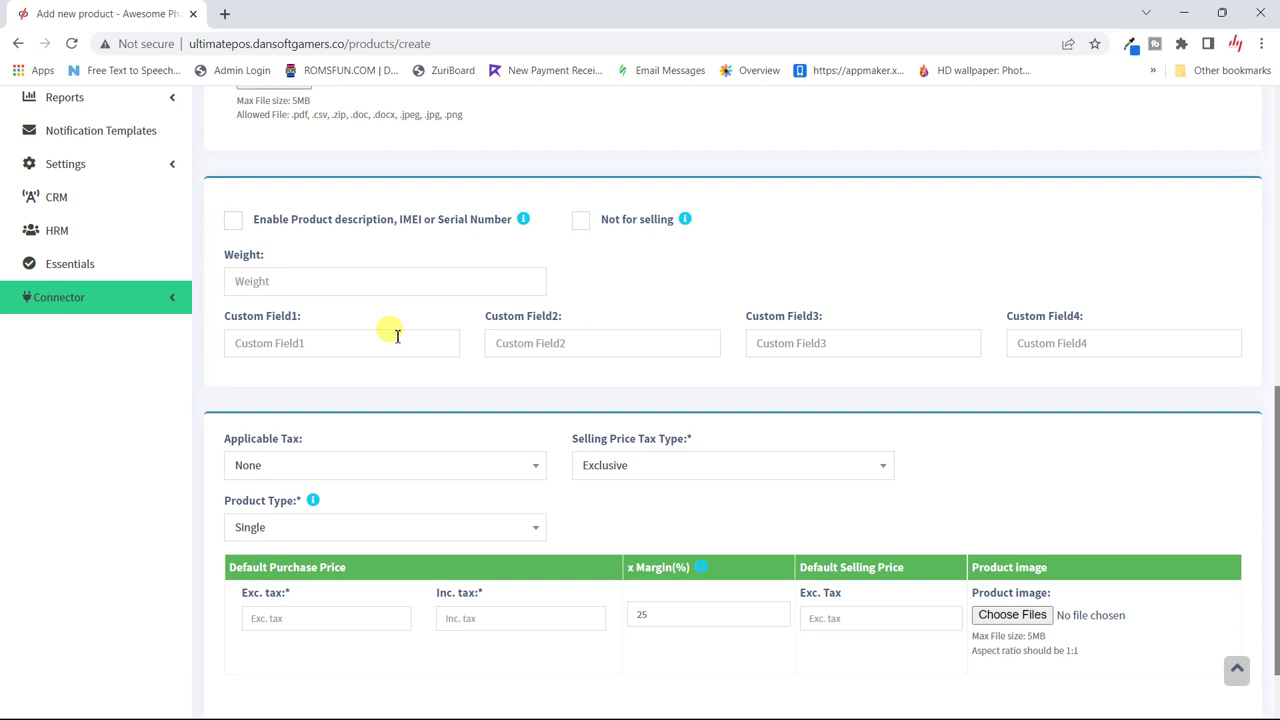
scroll(397, 335, up, 1)
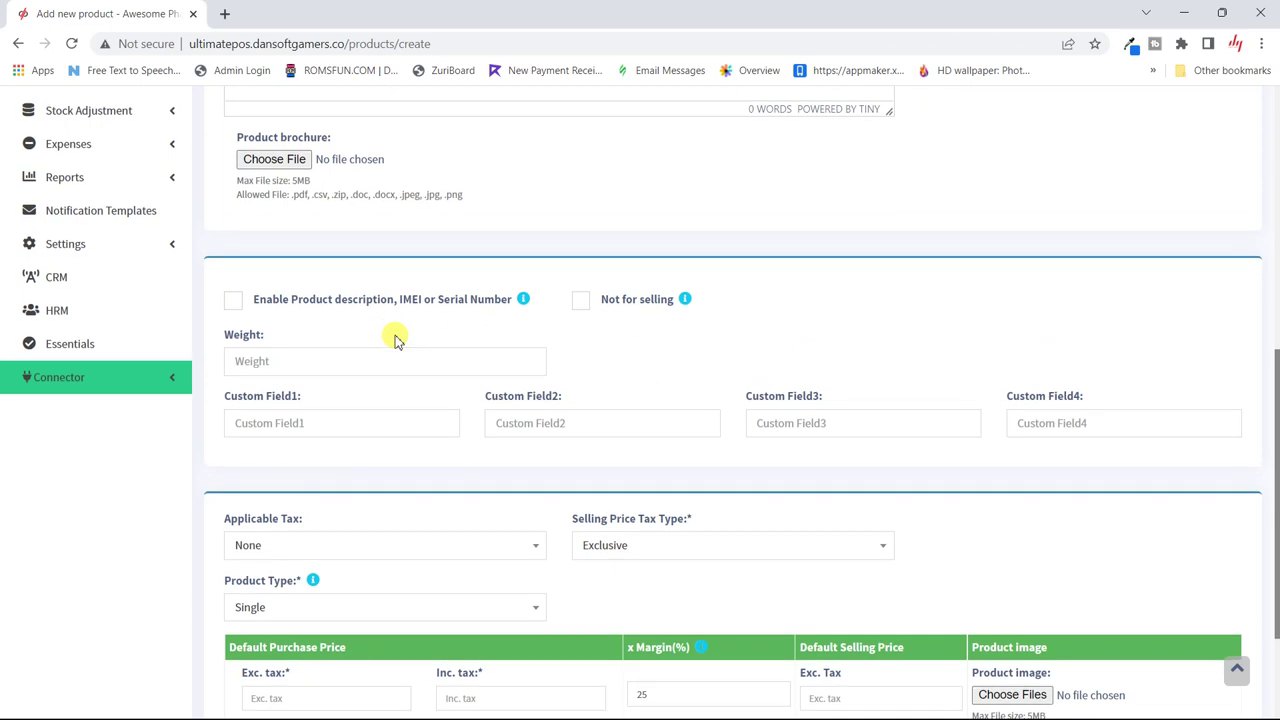
click(588, 303)
click(587, 311)
scroll(587, 311, down, 2)
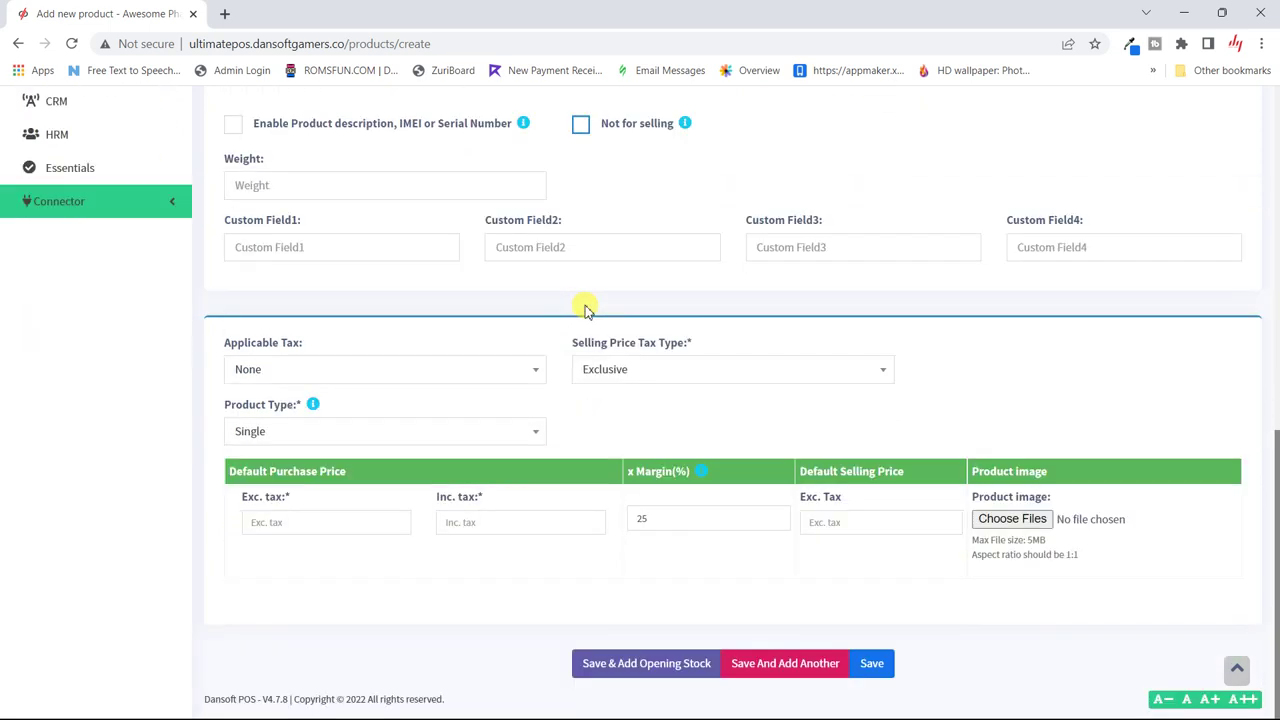
click(428, 369)
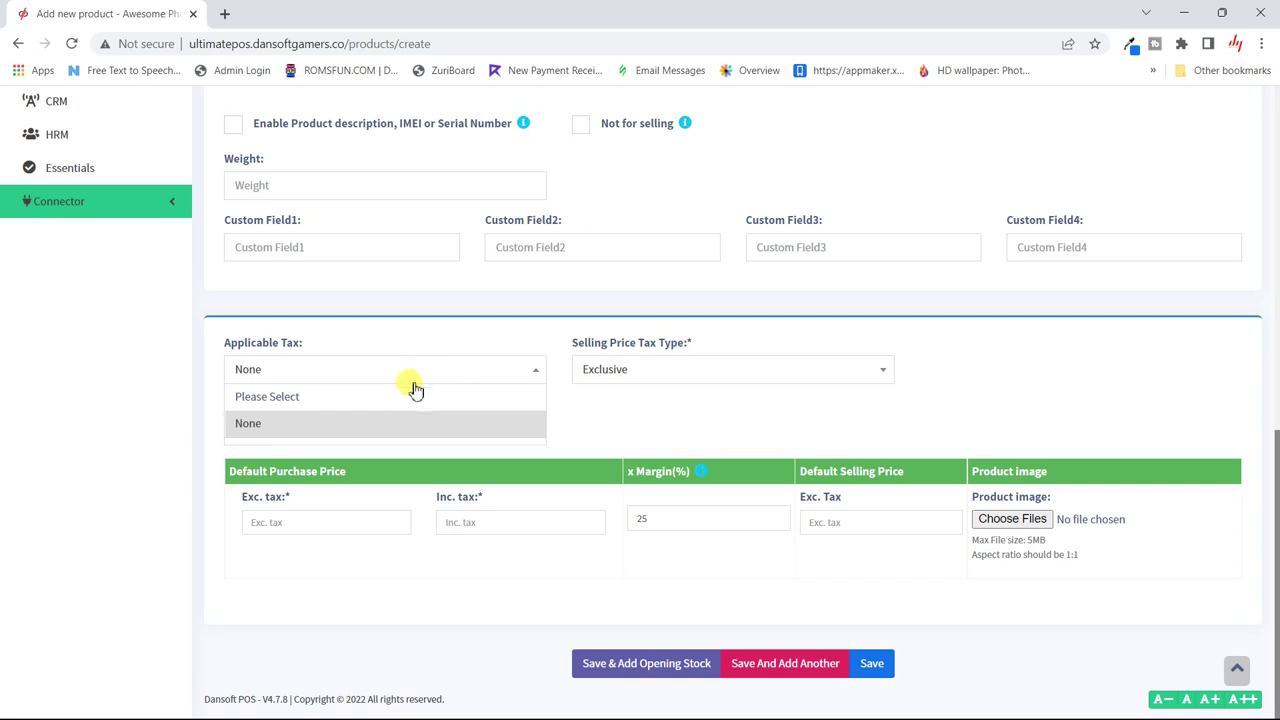
click(416, 350)
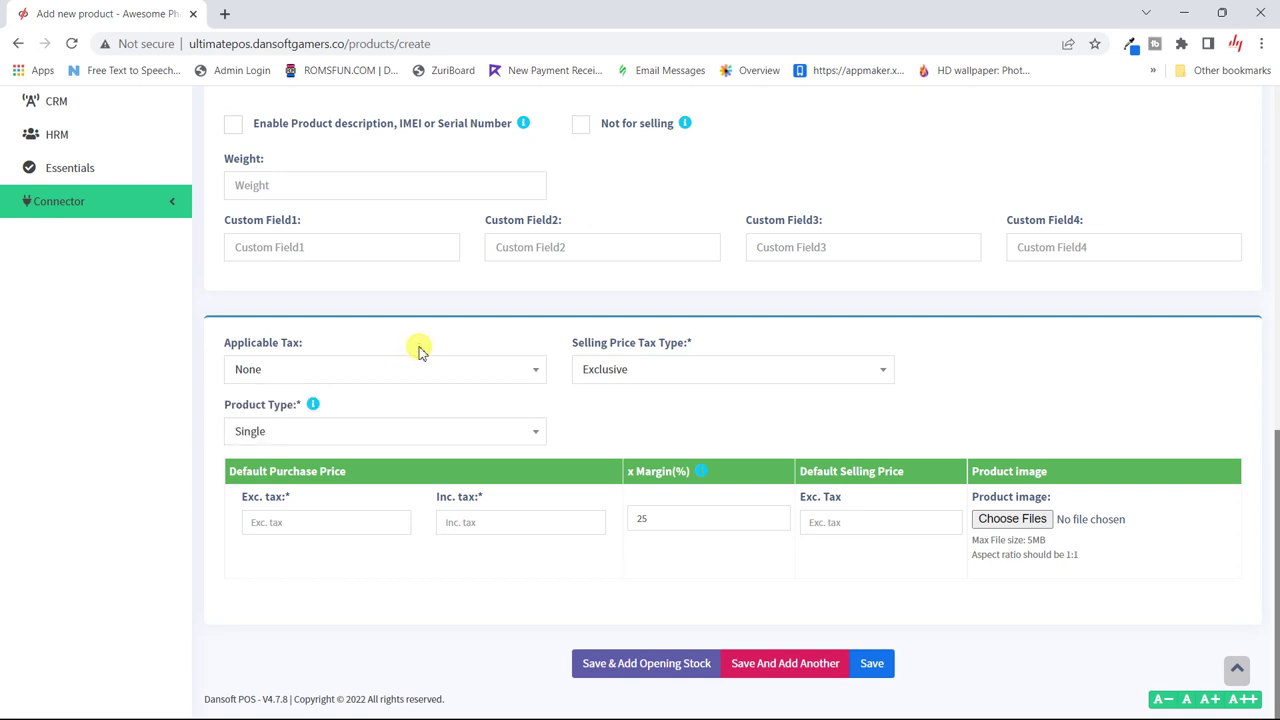
click(697, 364)
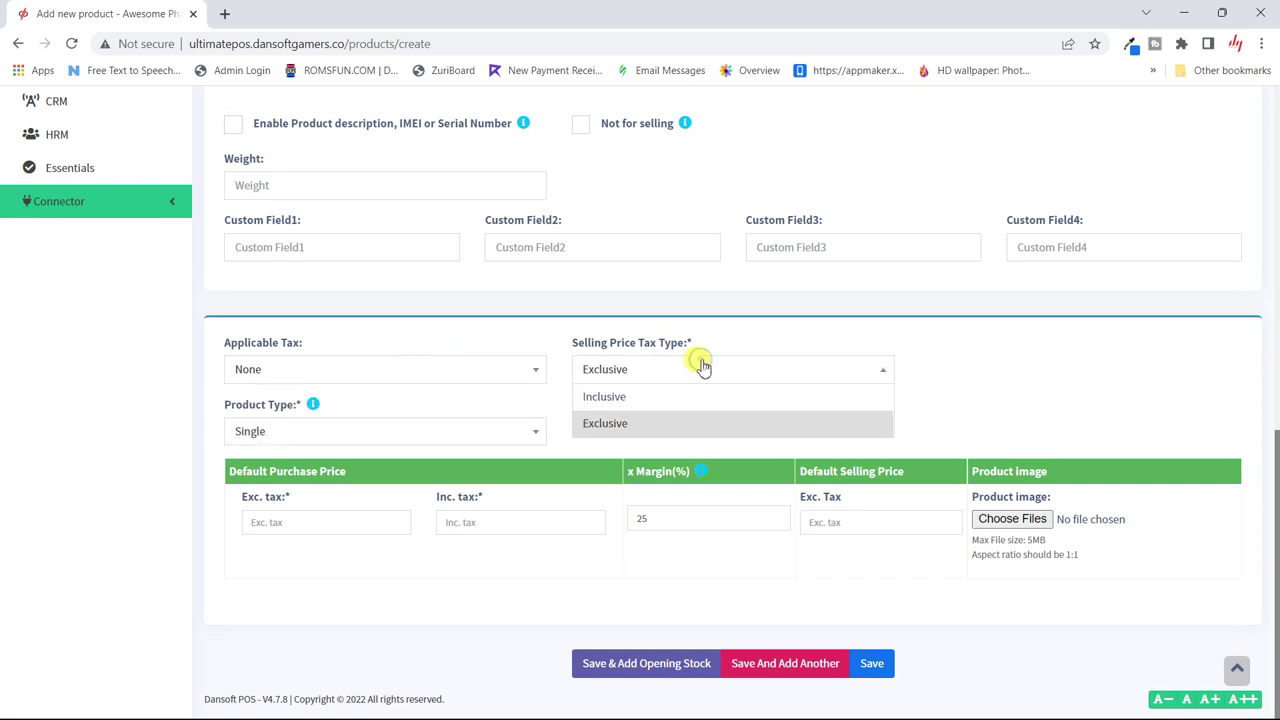
click(650, 432)
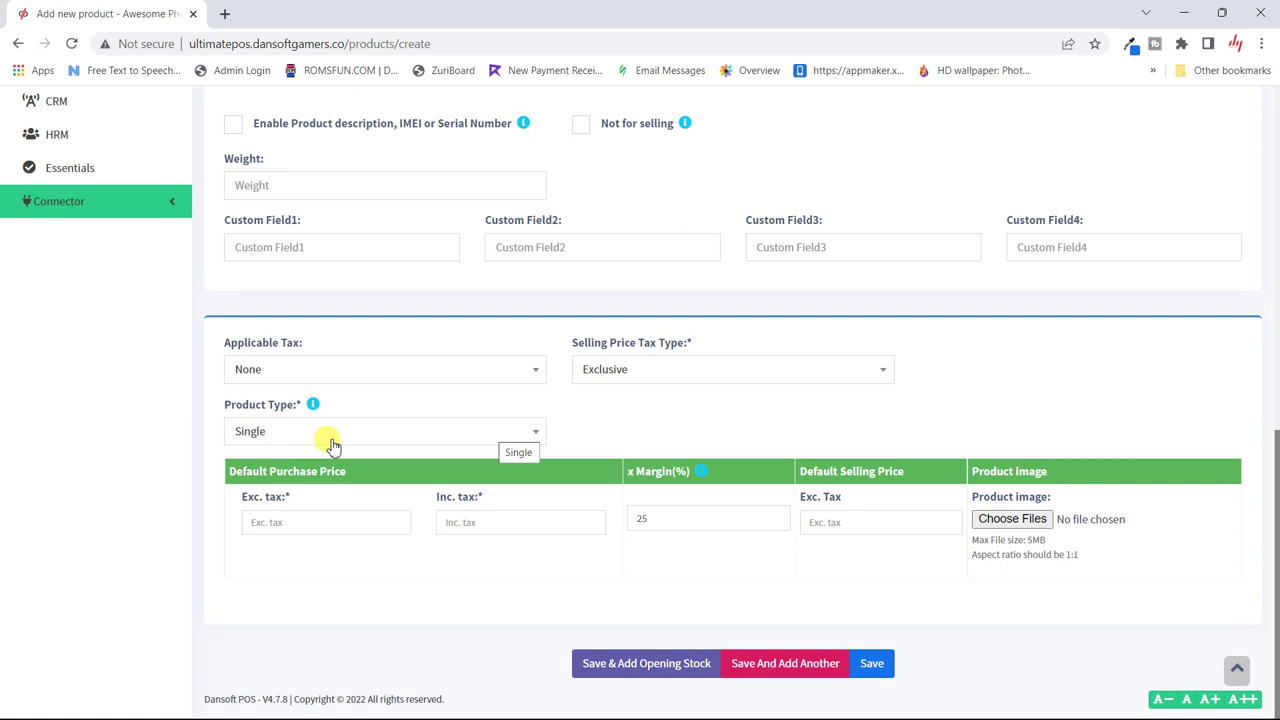
scroll(333, 443, up, 15)
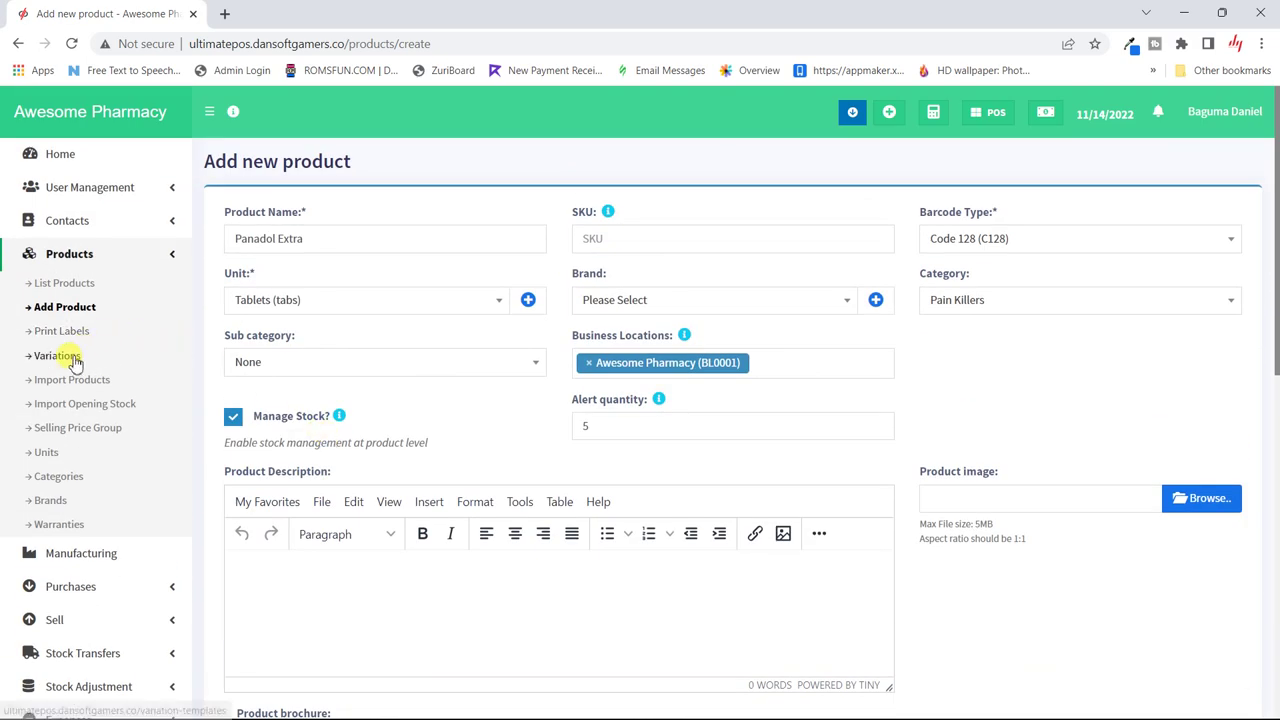
Discard the unsaved Panadol Extra form, view Categories and Variations, then start a blank Add Product form
click(62, 477)
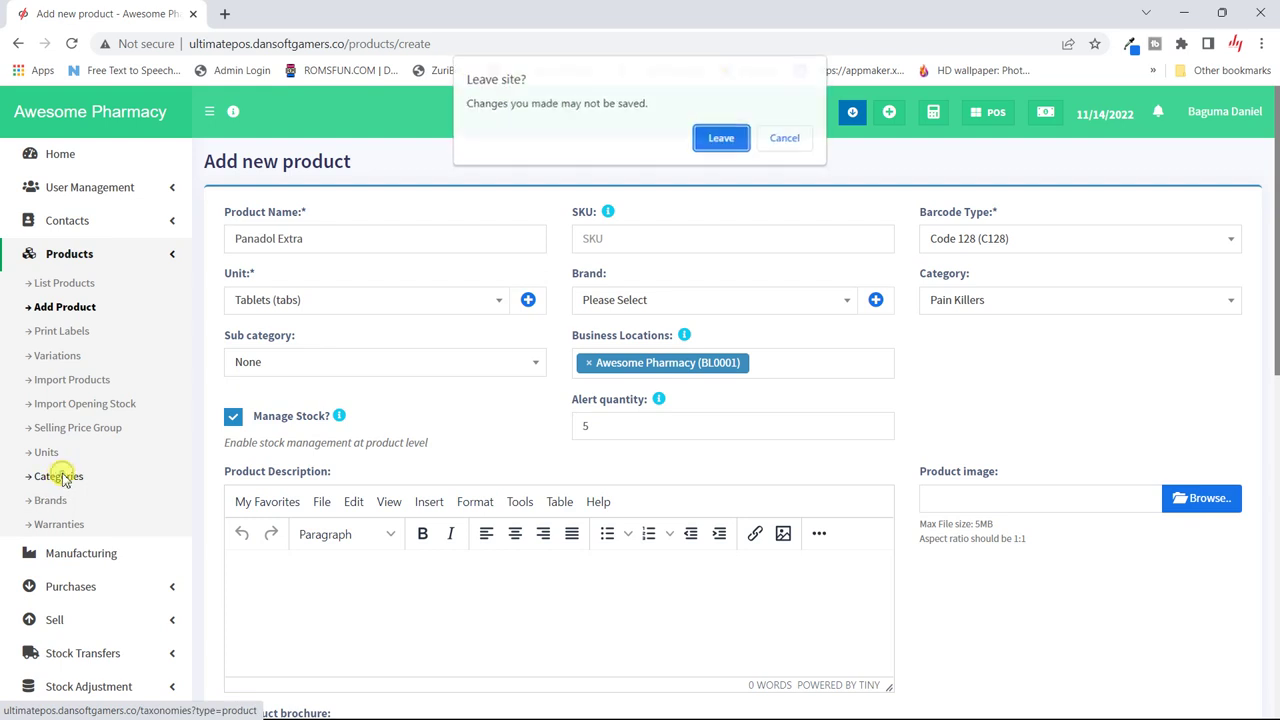
click(737, 137)
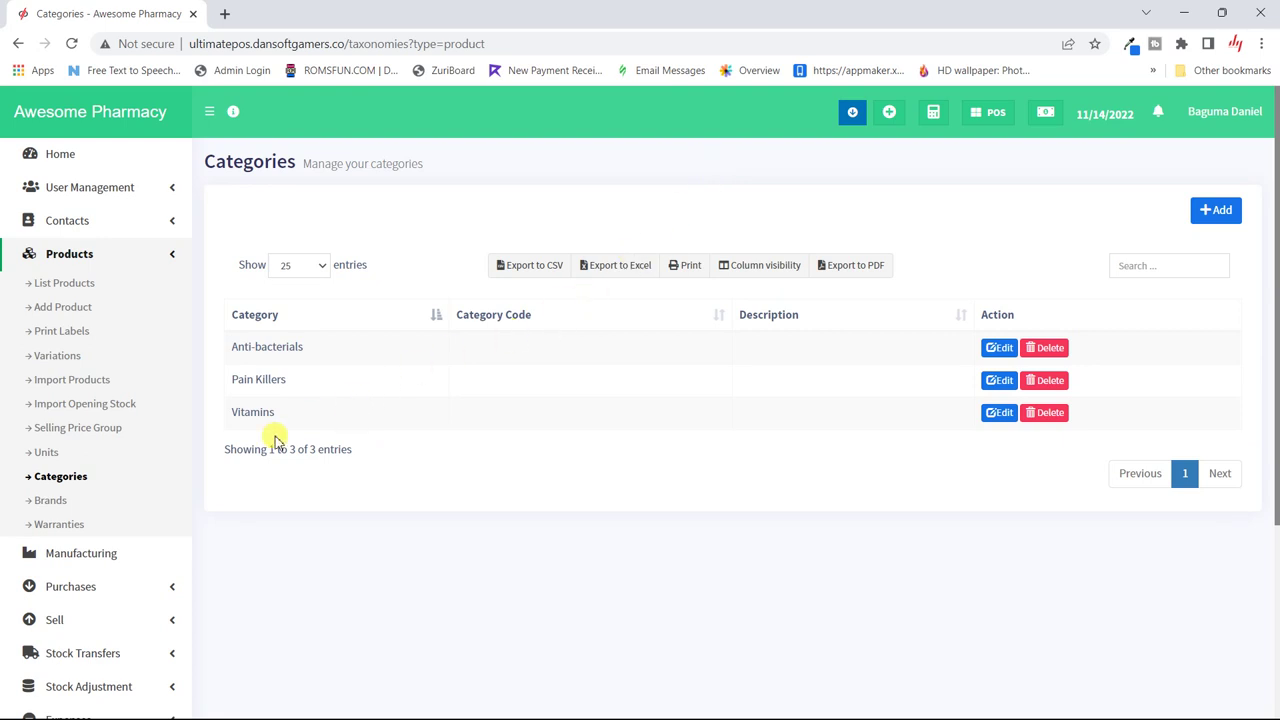
click(80, 360)
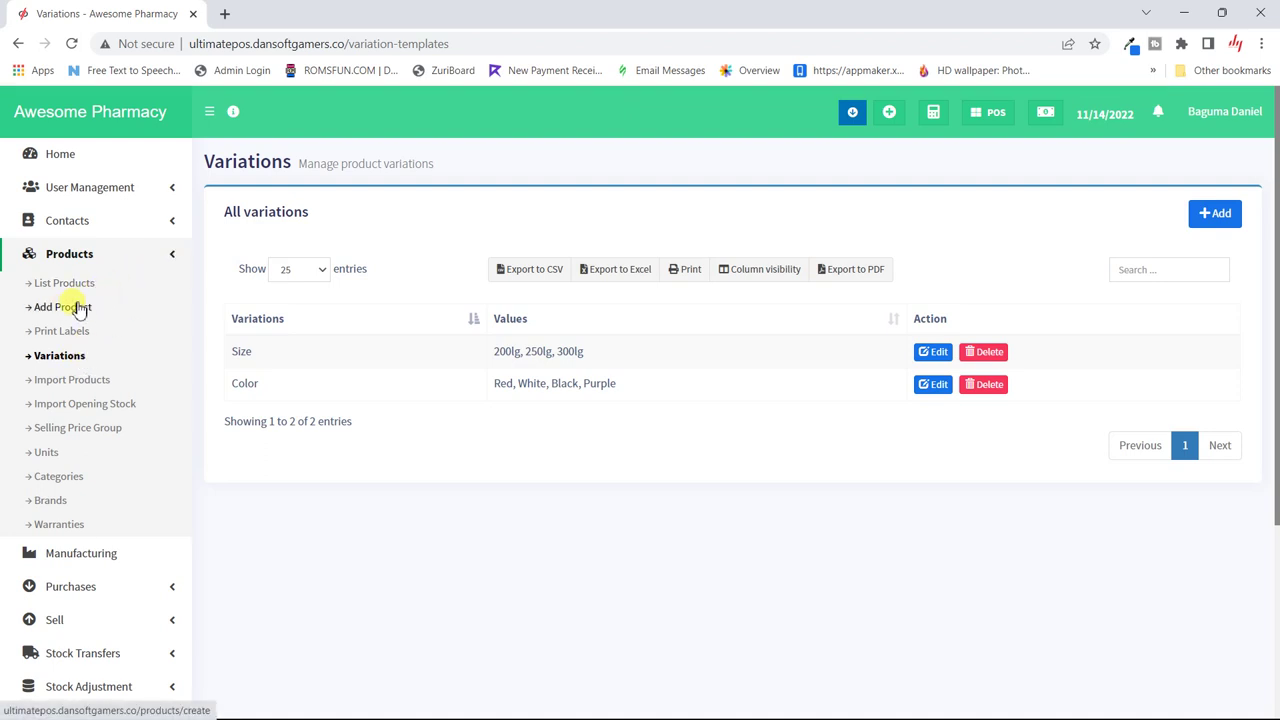
click(70, 310)
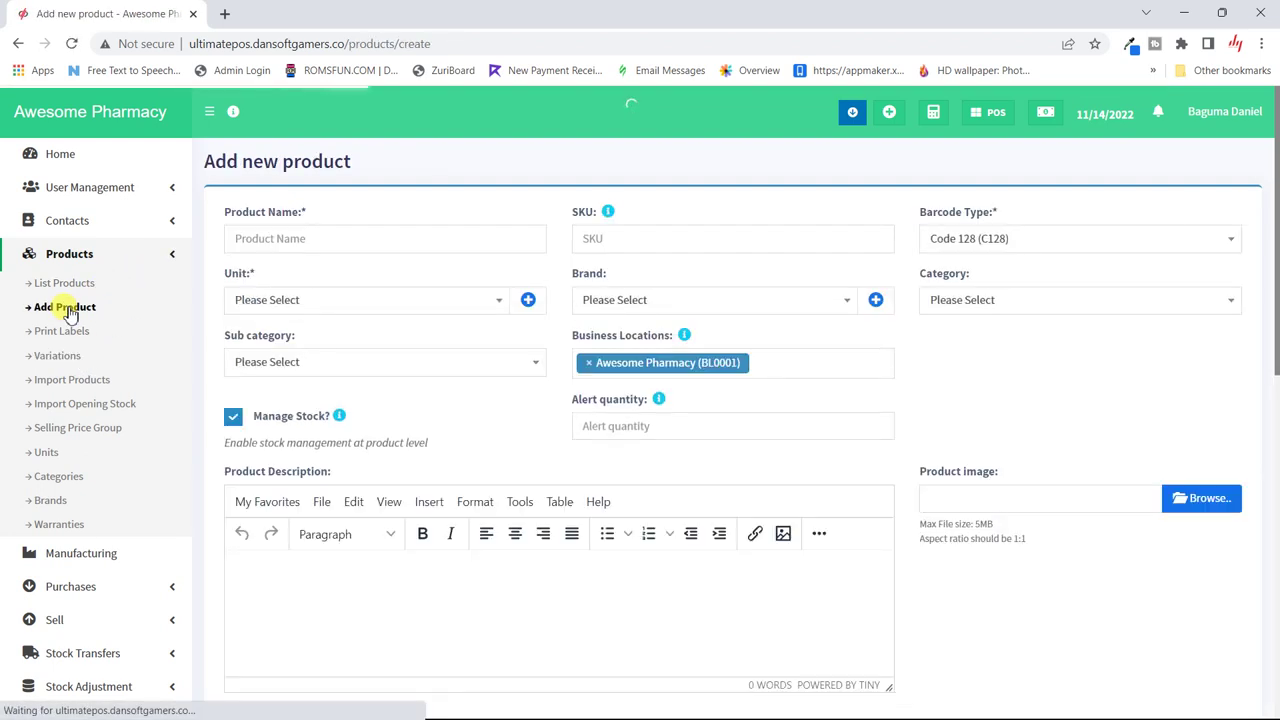
Name the product Panadol Extra with unit Tablets (tabs) and category Pain Killers
click(362, 241)
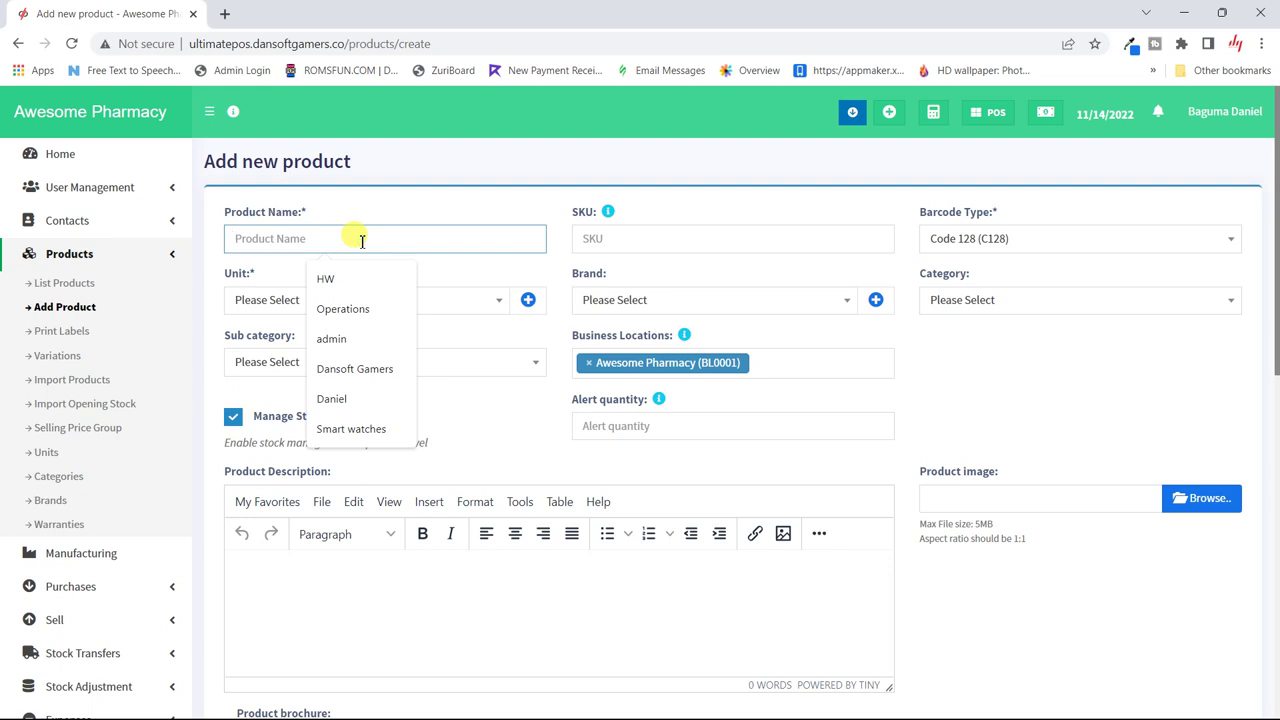
text(Pana)
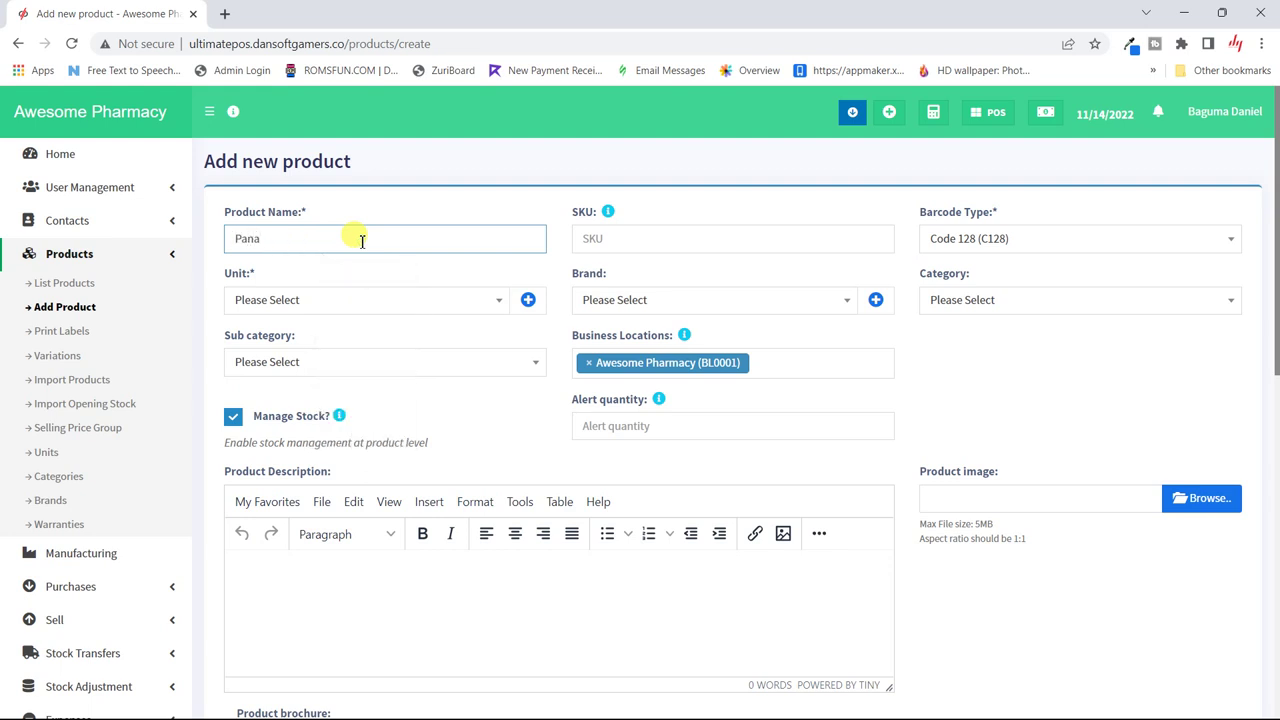
text(dol Extra)
click(391, 296)
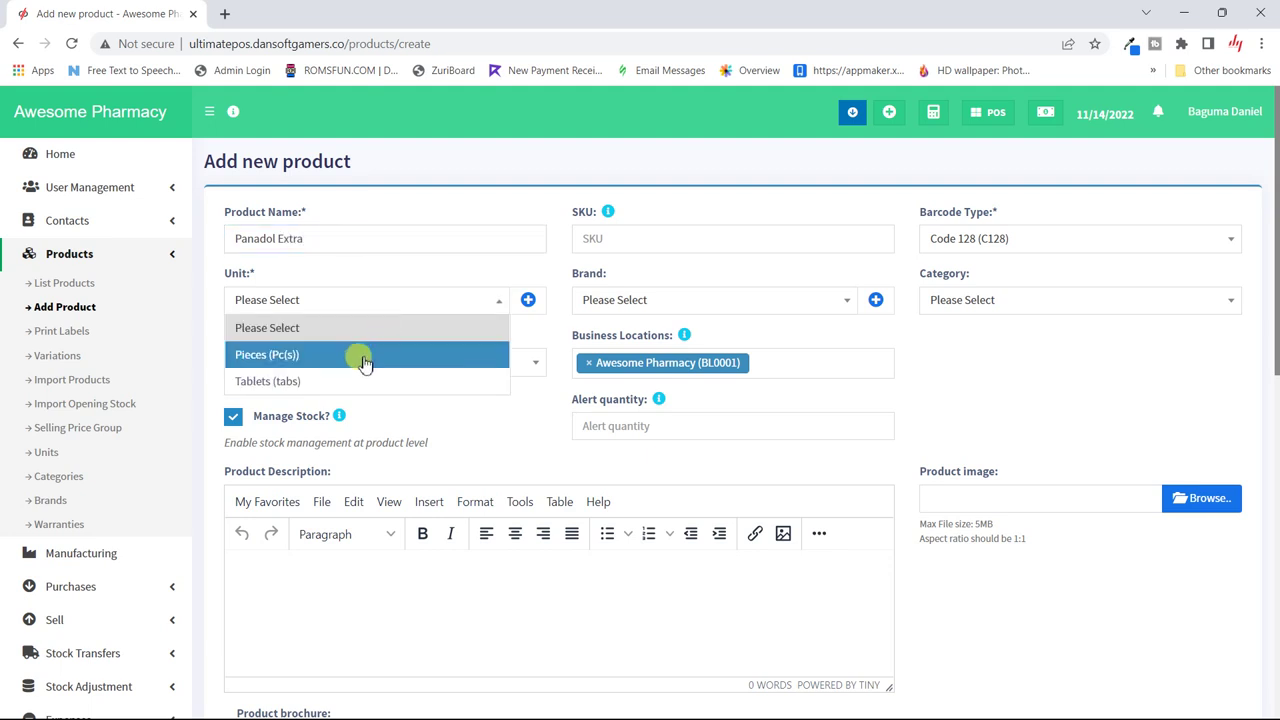
click(340, 375)
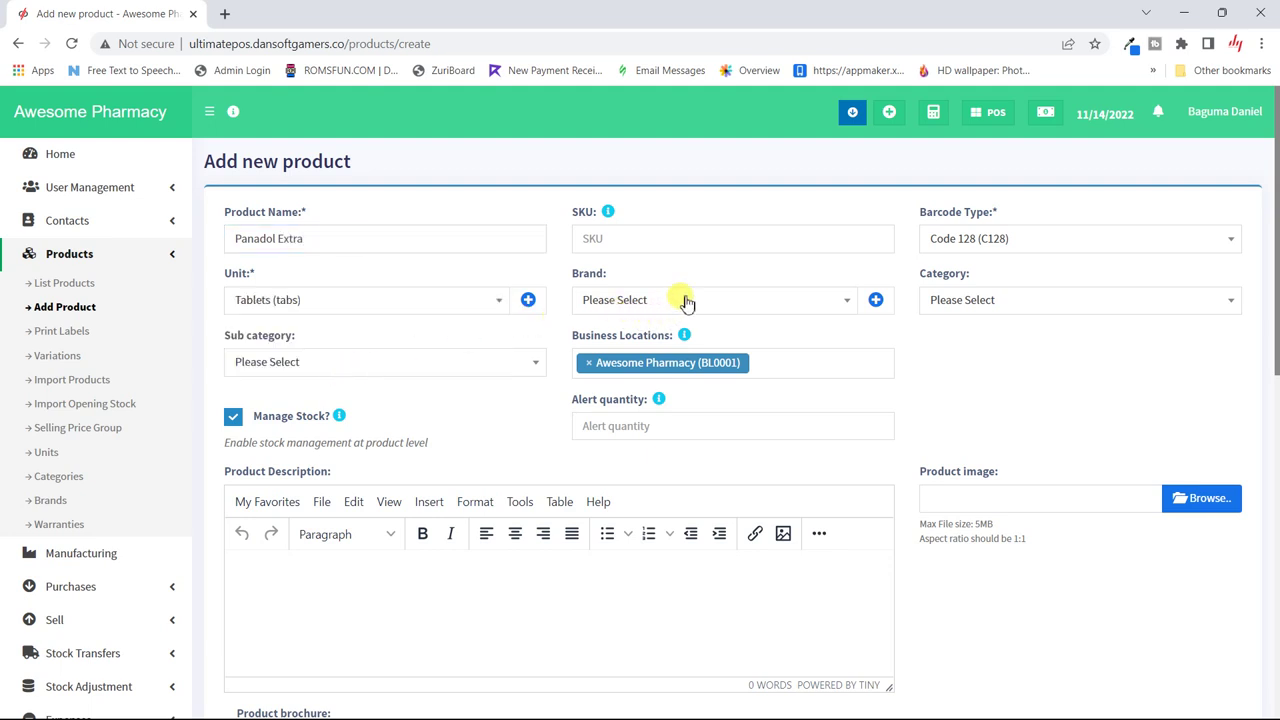
click(990, 302)
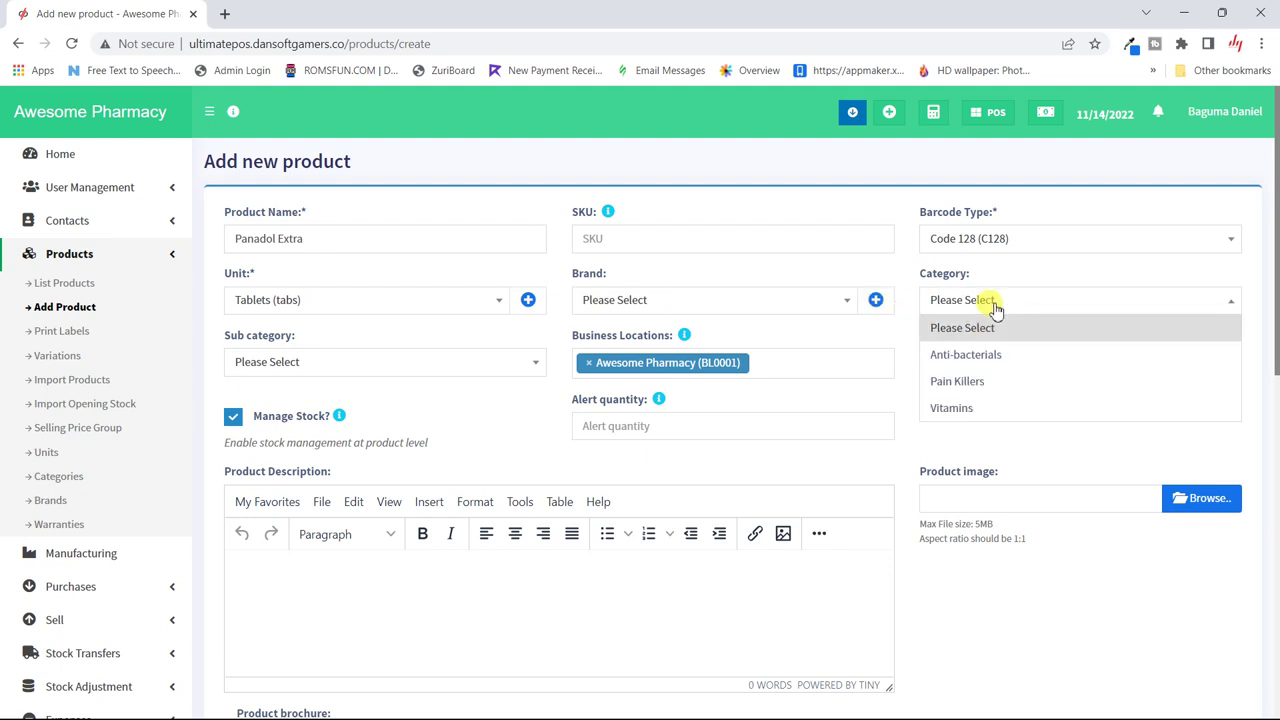
click(962, 379)
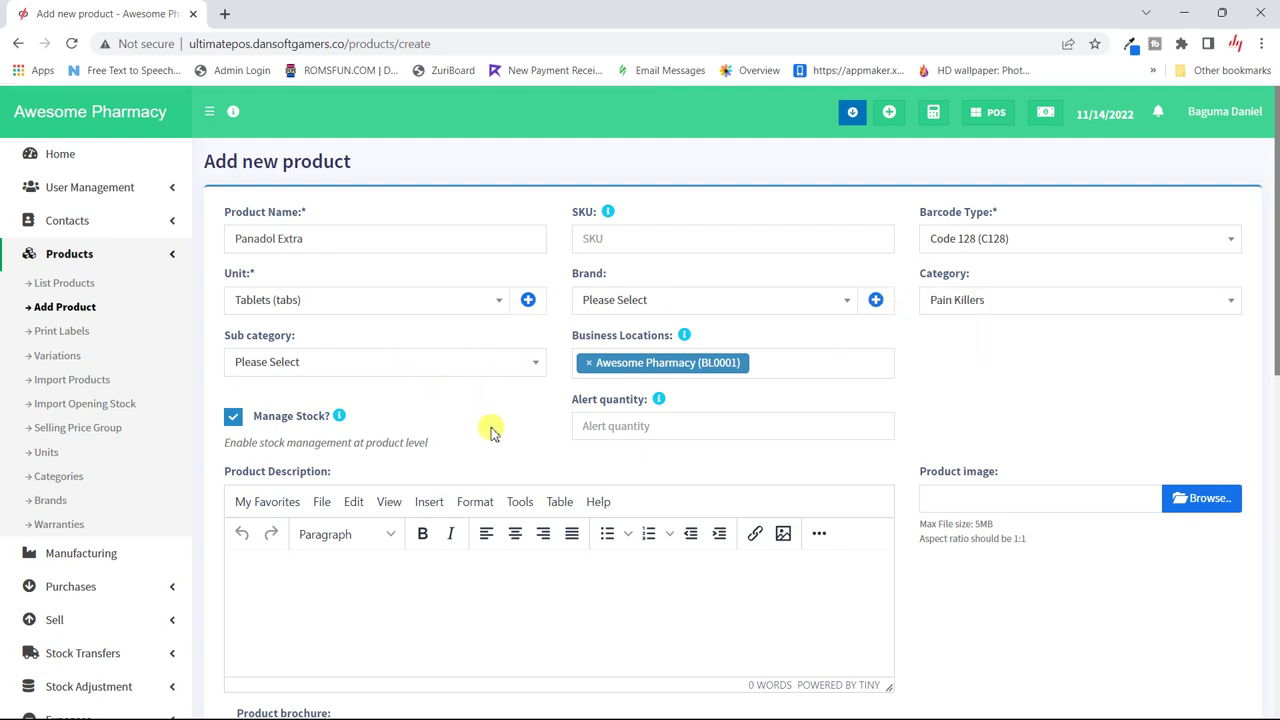
Enter an alert quantity of 5 and move down to the pricing section
scroll(490, 430, down, 1)
click(624, 312)
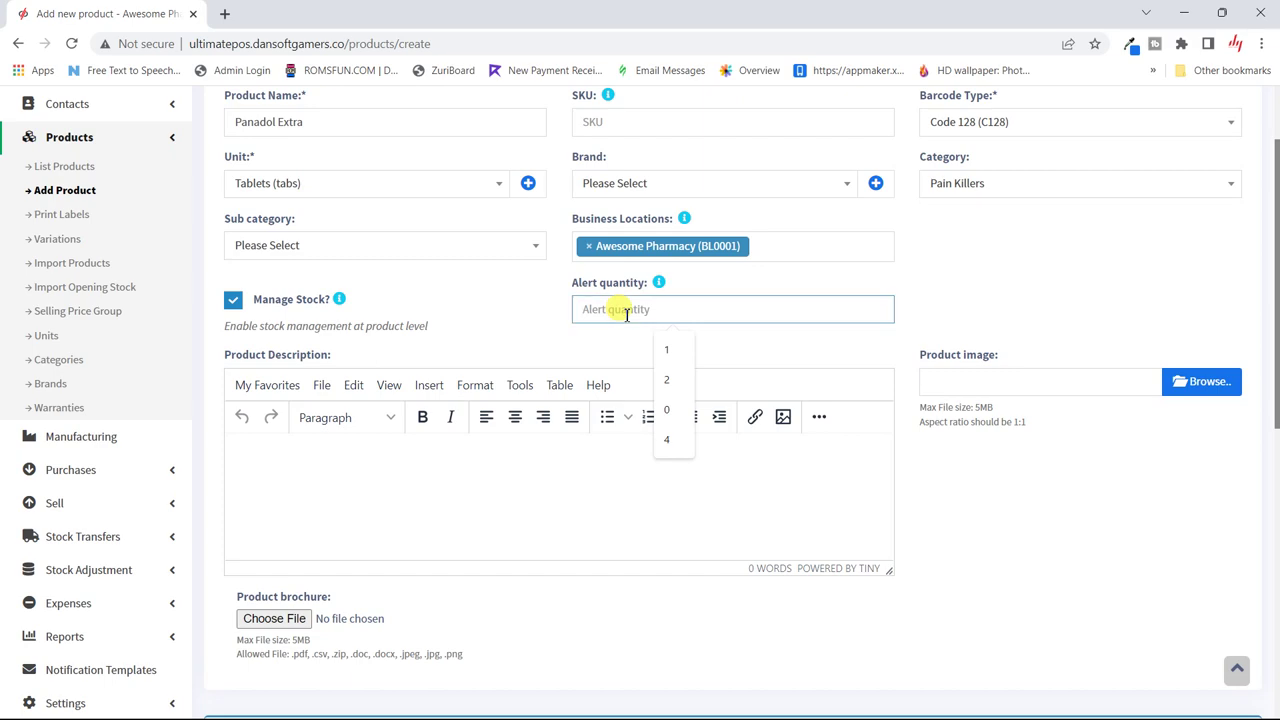
text(5)
click(943, 307)
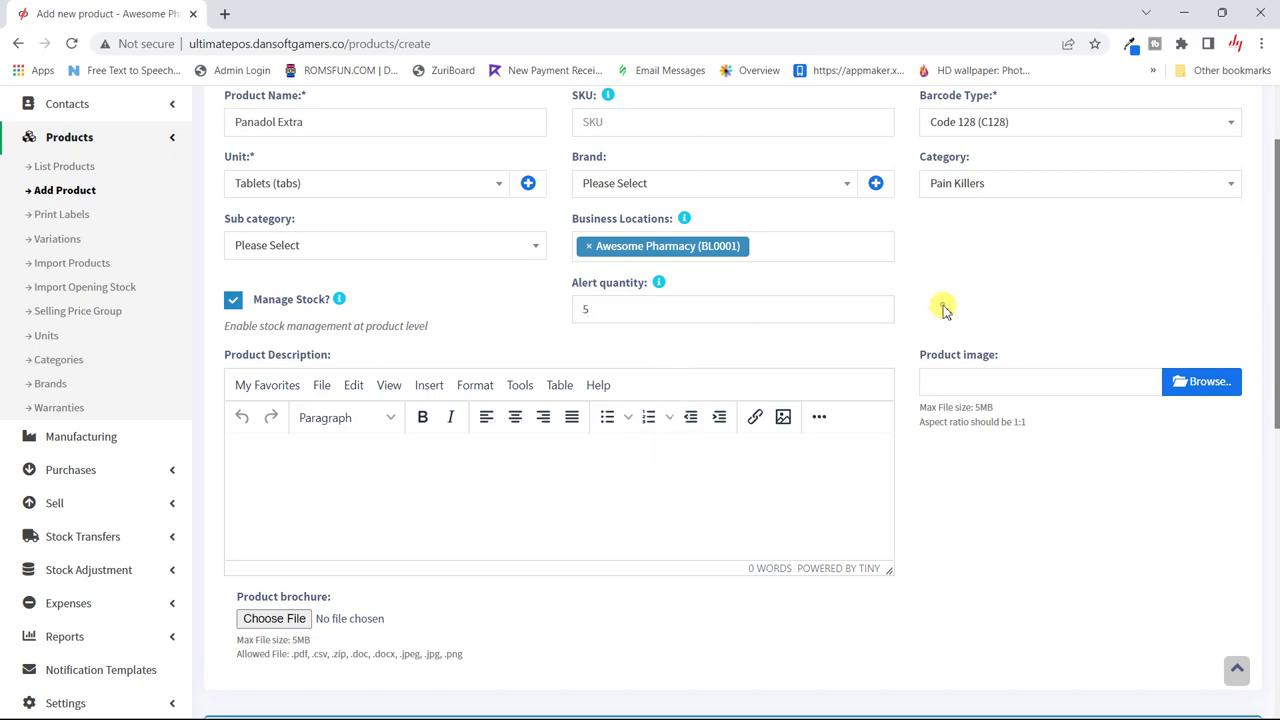
scroll(943, 307, down, 4)
scroll(944, 310, up, 2)
scroll(943, 307, up, 2)
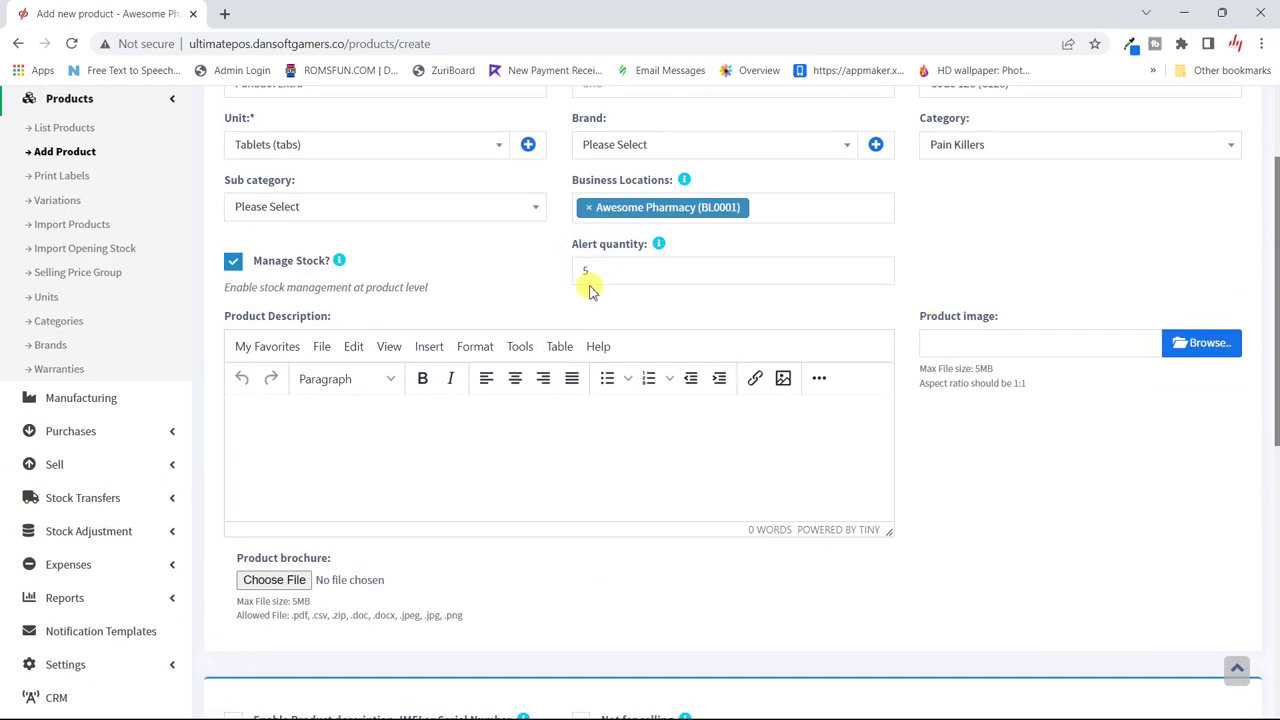
mouse_move(661, 245)
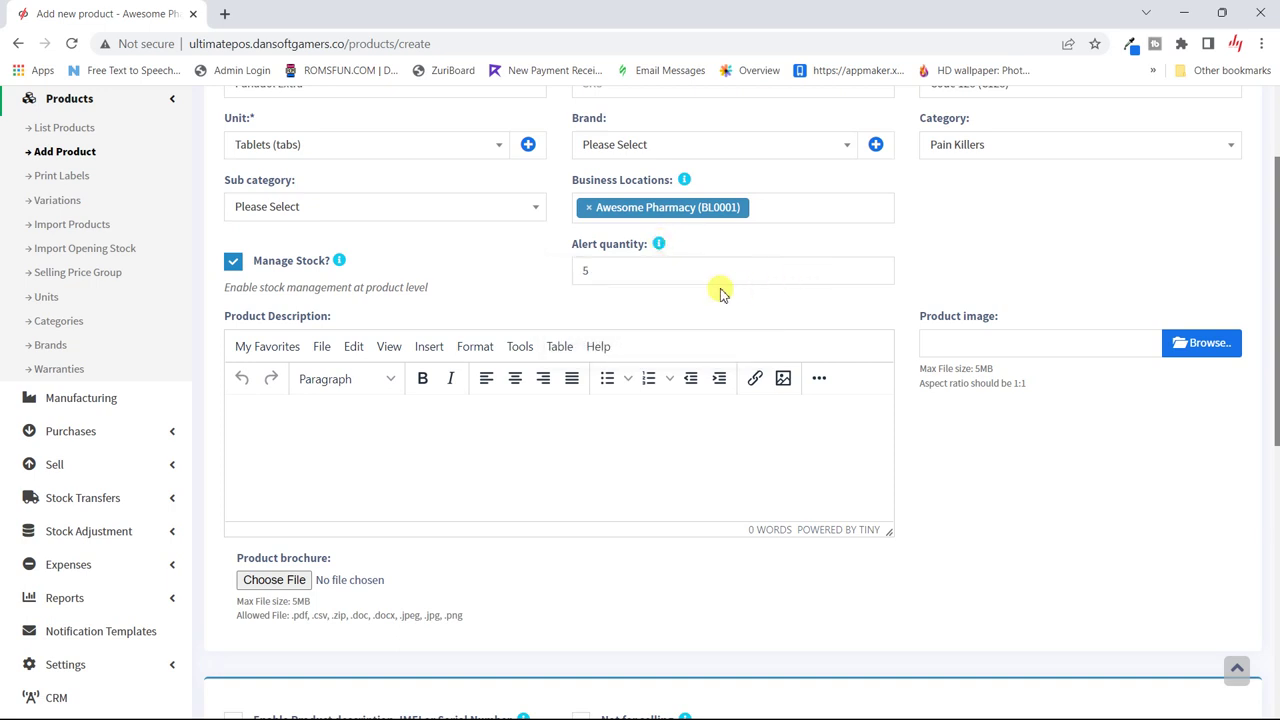
scroll(783, 284, down, 2)
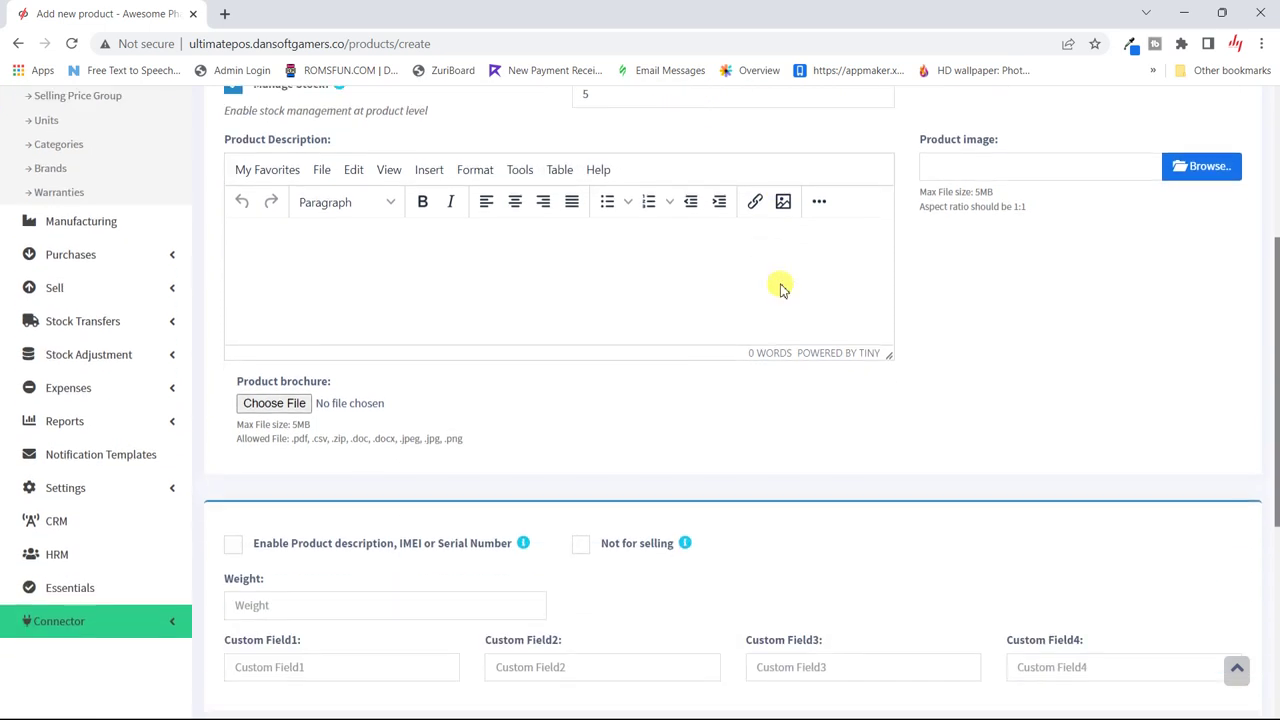
scroll(783, 289, down, 3)
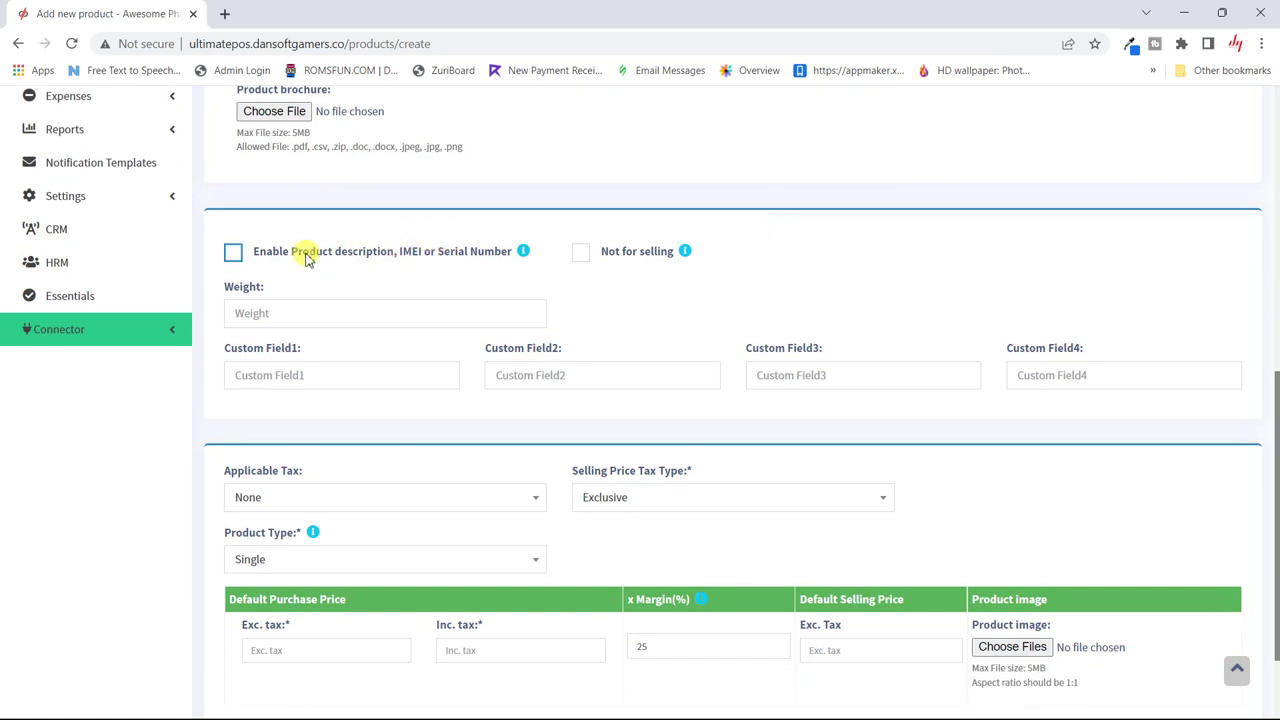
scroll(617, 335, down, 1)
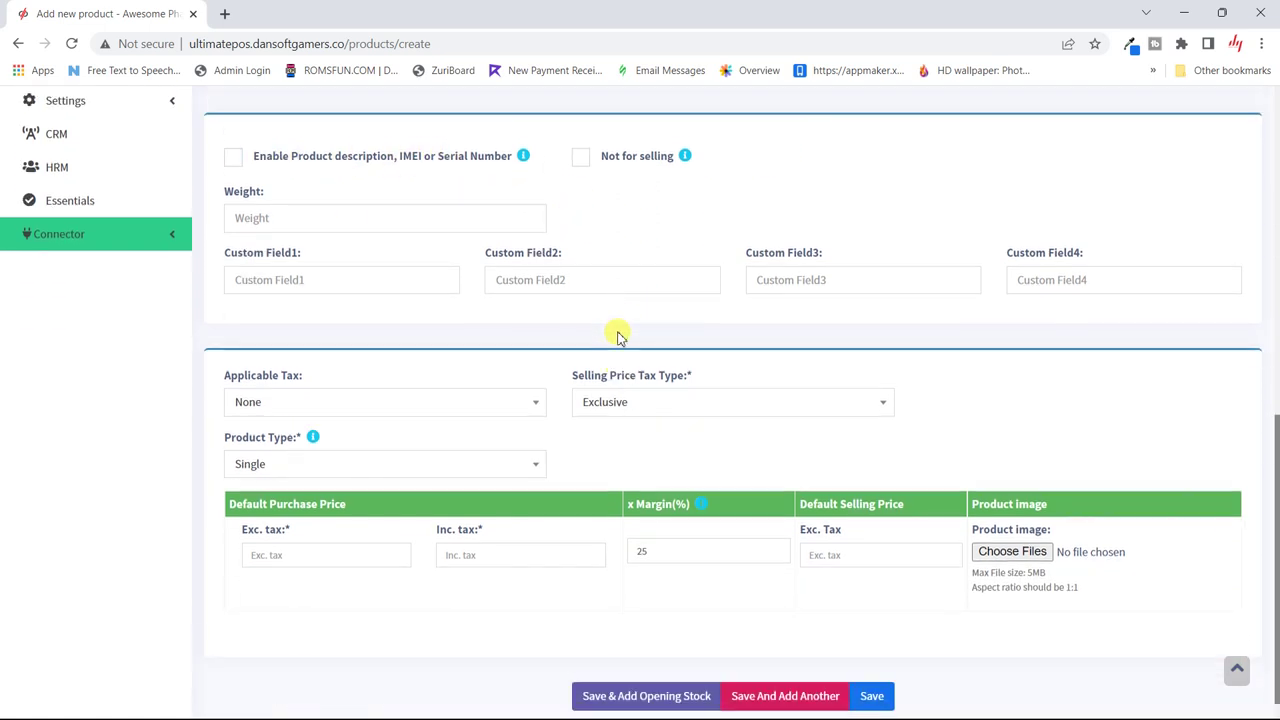
scroll(617, 335, down, 1)
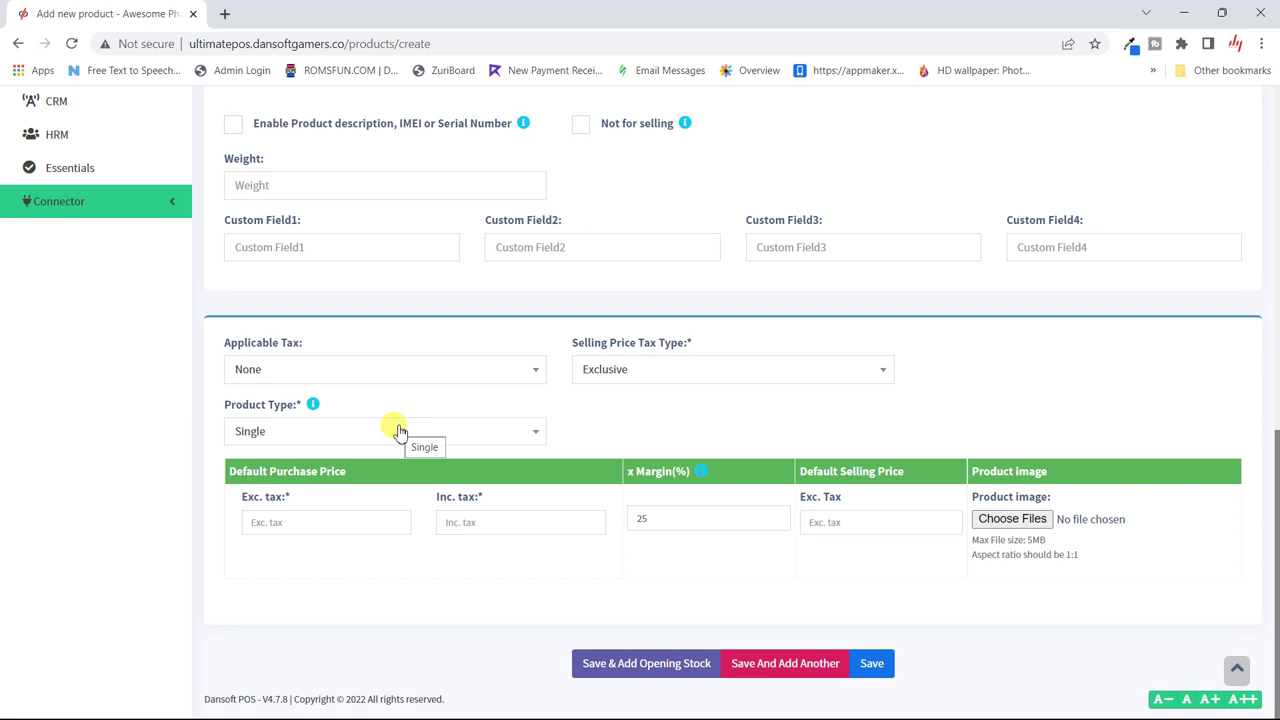
Try the Variable type with the Size template, then set the product type back to Single
click(398, 431)
click(336, 487)
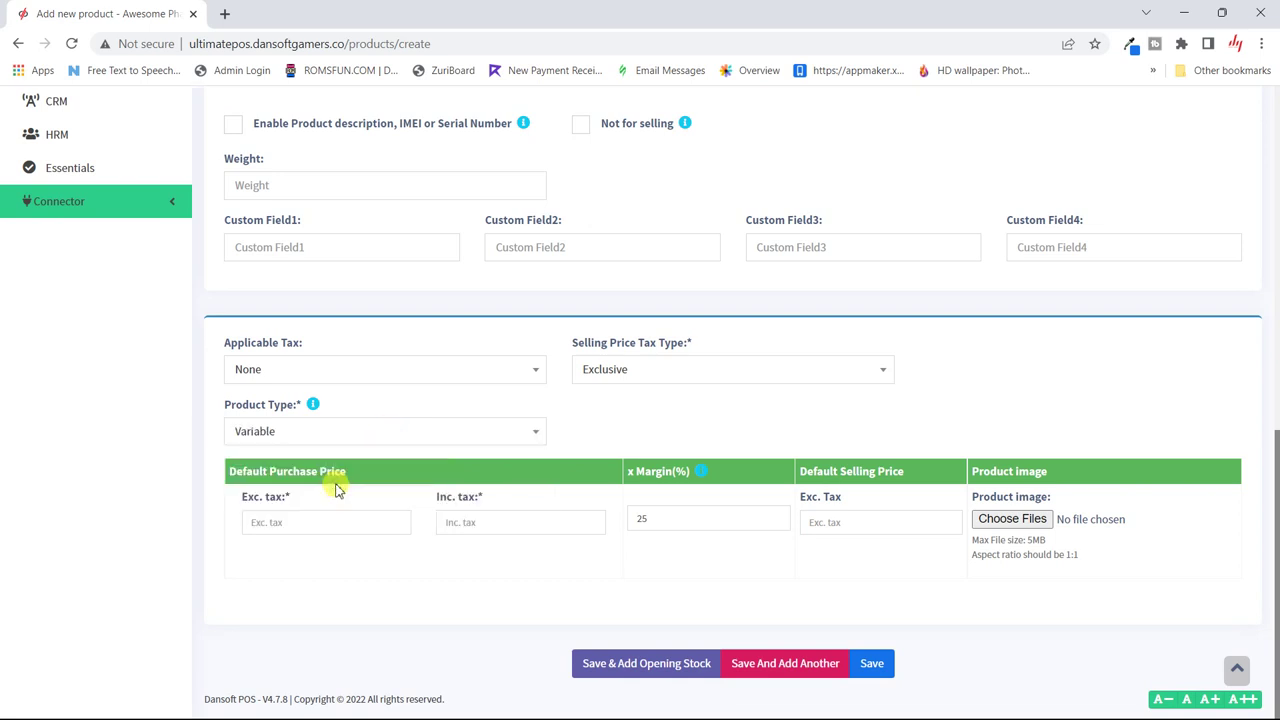
scroll(400, 530, down, 1)
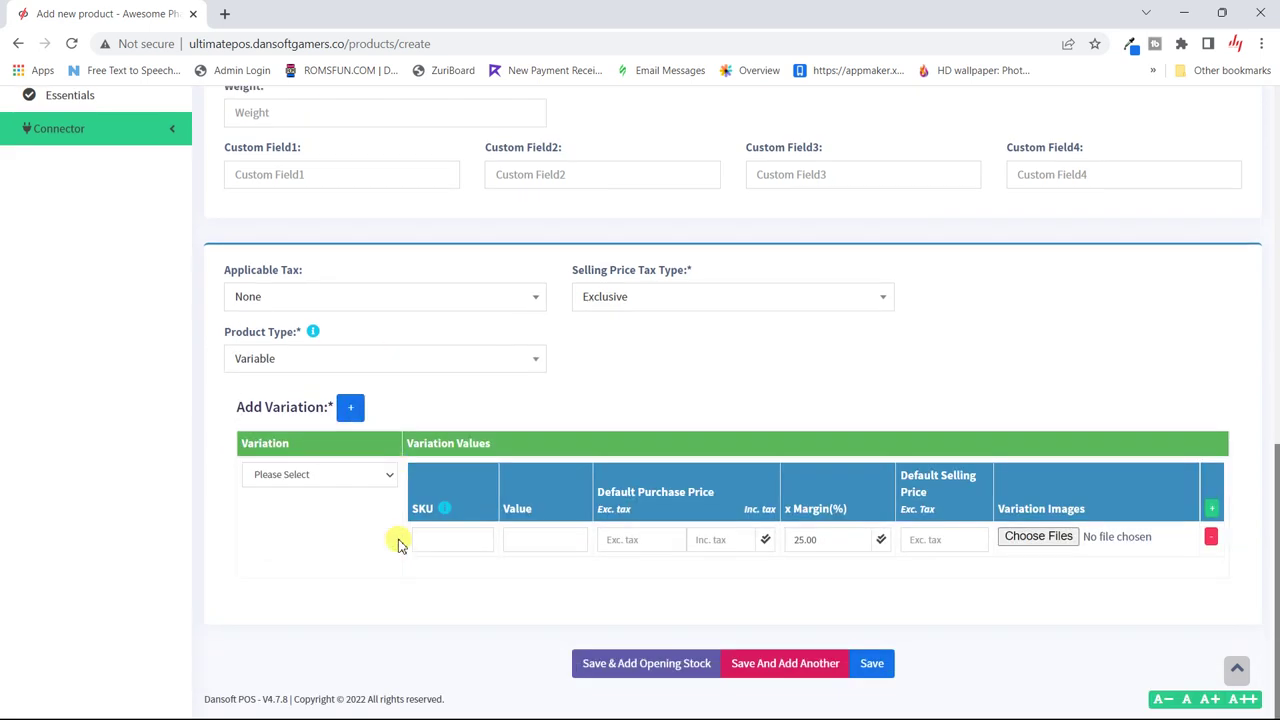
click(375, 477)
click(315, 507)
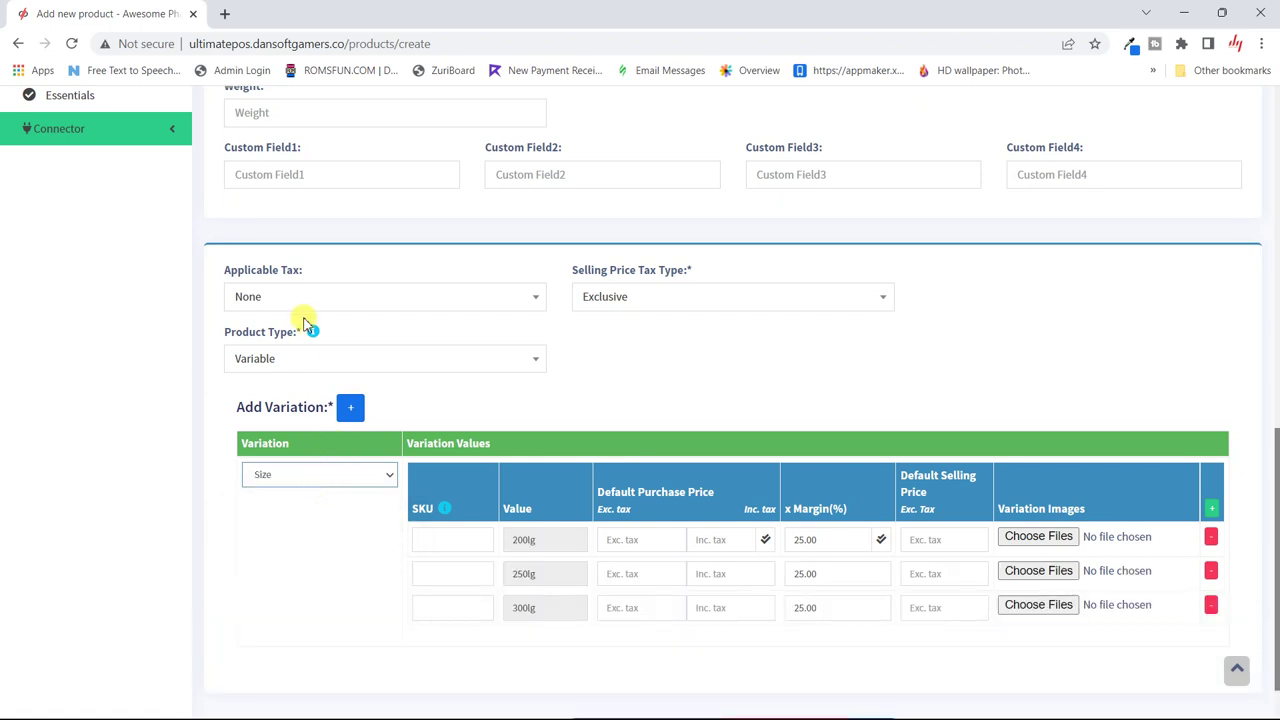
click(308, 360)
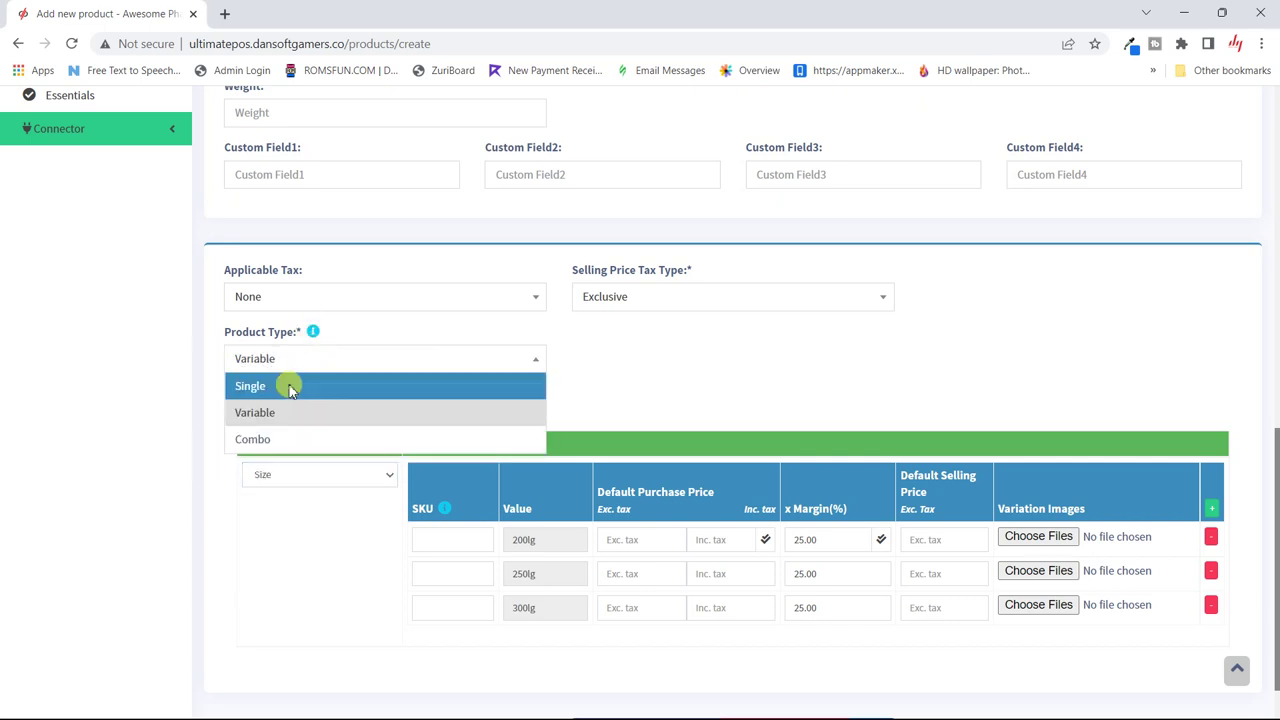
click(286, 385)
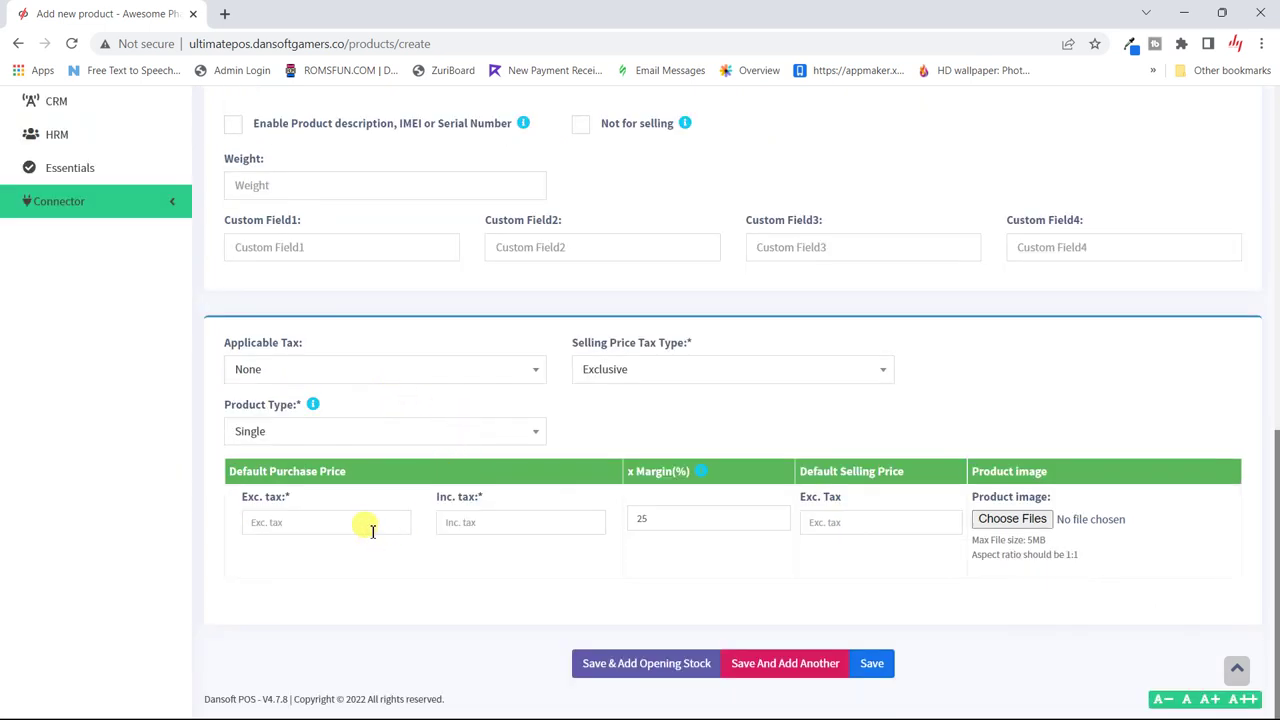
Enter purchase price 100 and a 100% margin for a 200 selling price, then save and add another
click(369, 529)
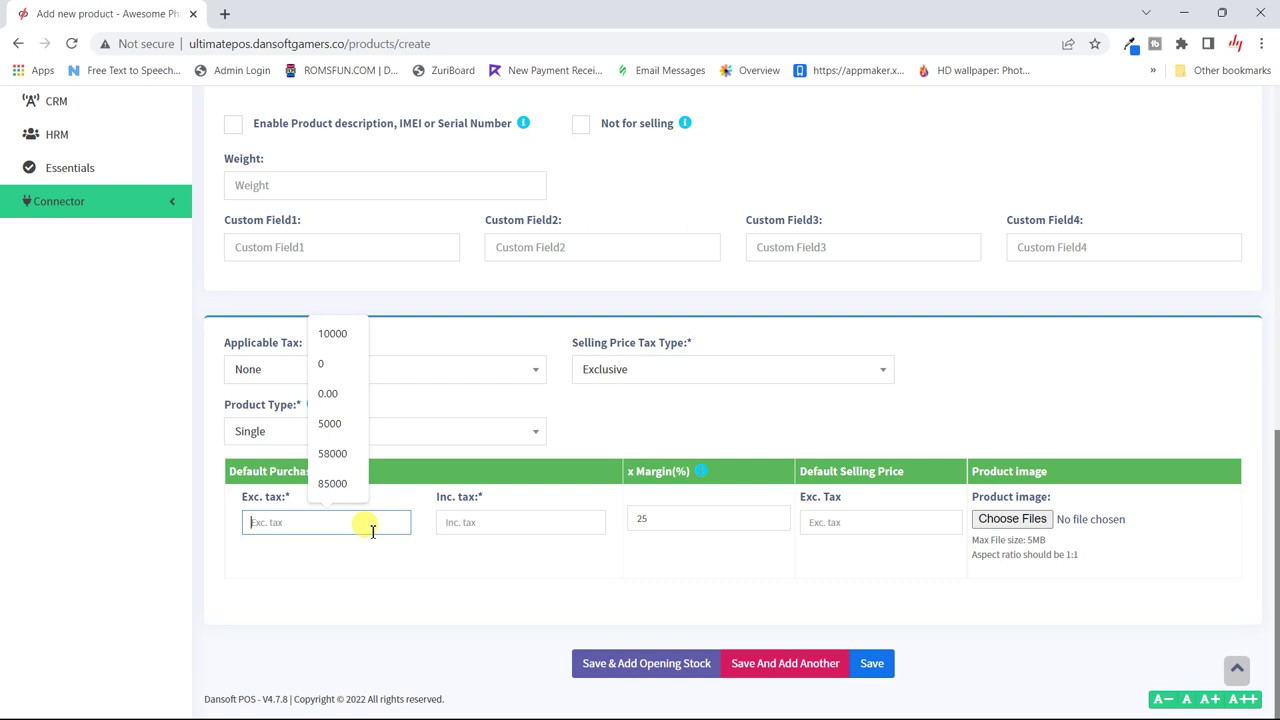
text(100)
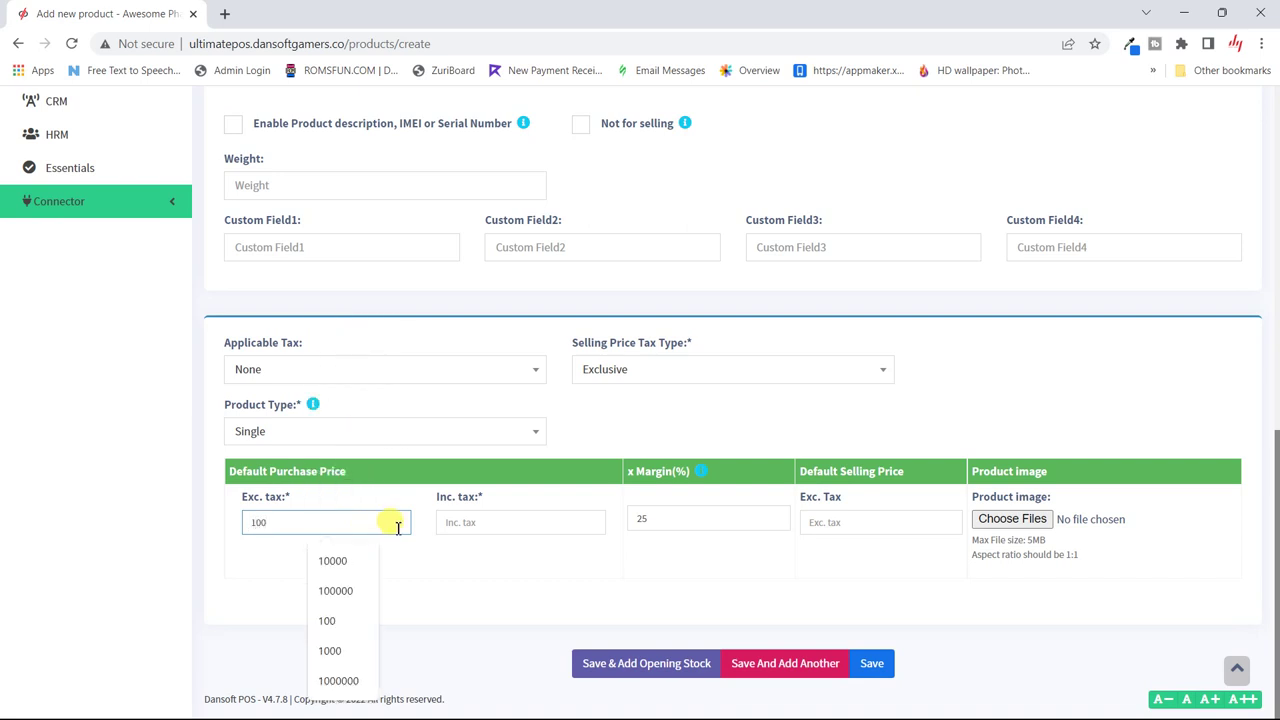
click(525, 521)
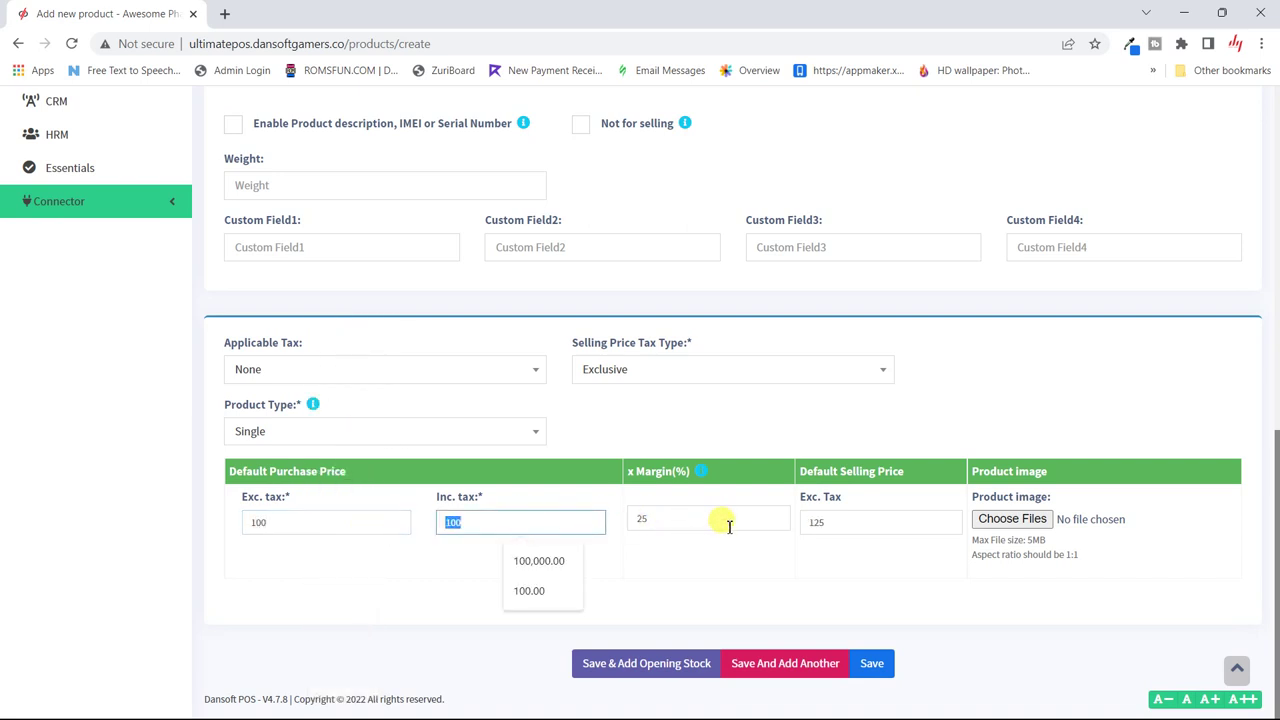
click(695, 521)
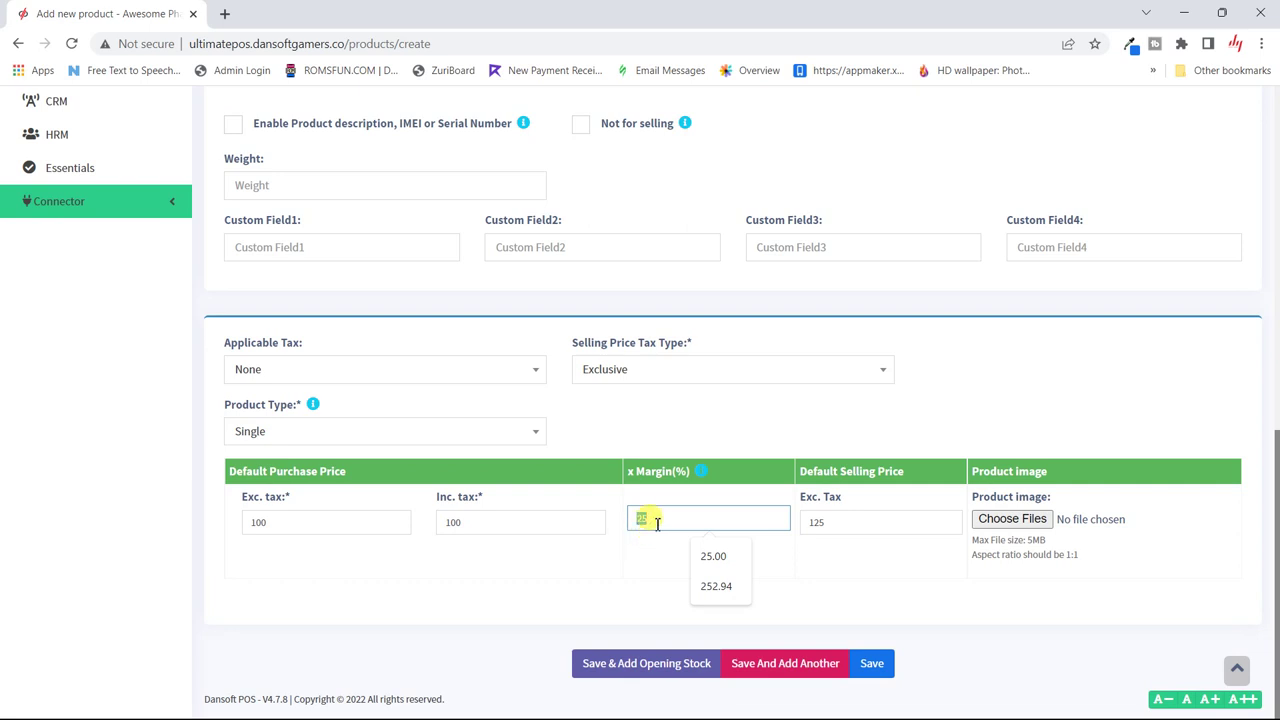
text(100)
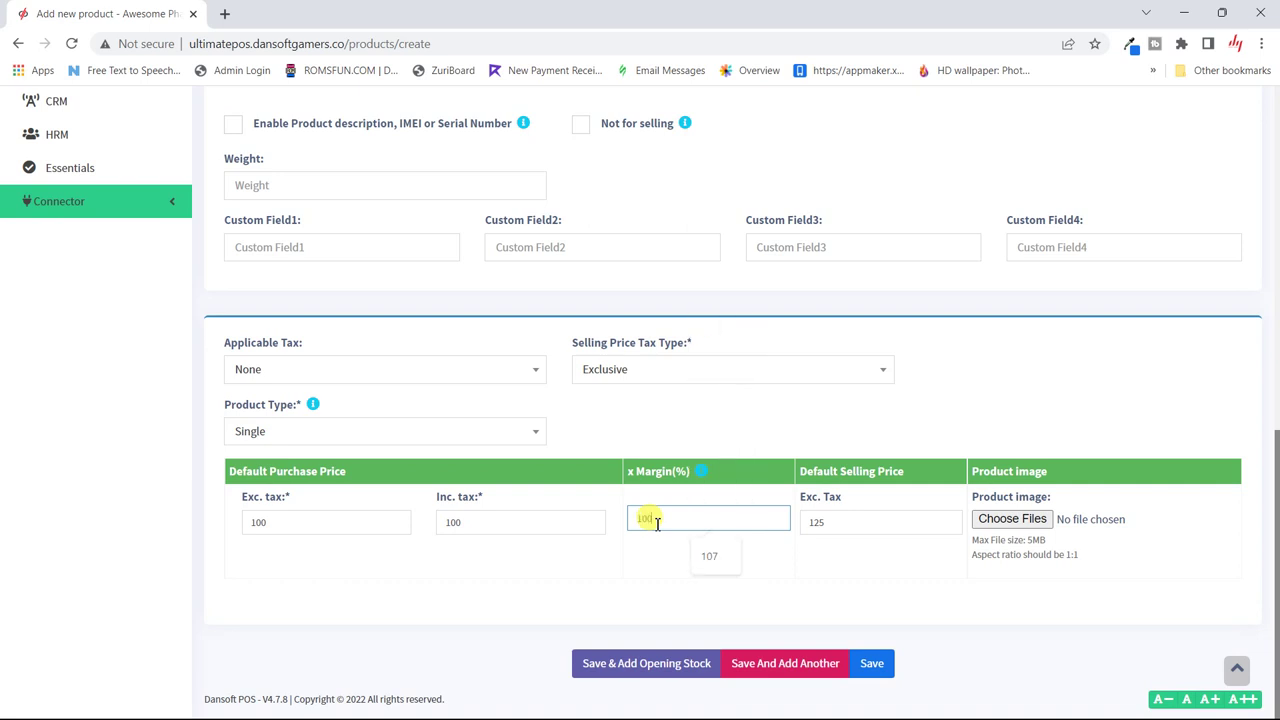
click(738, 572)
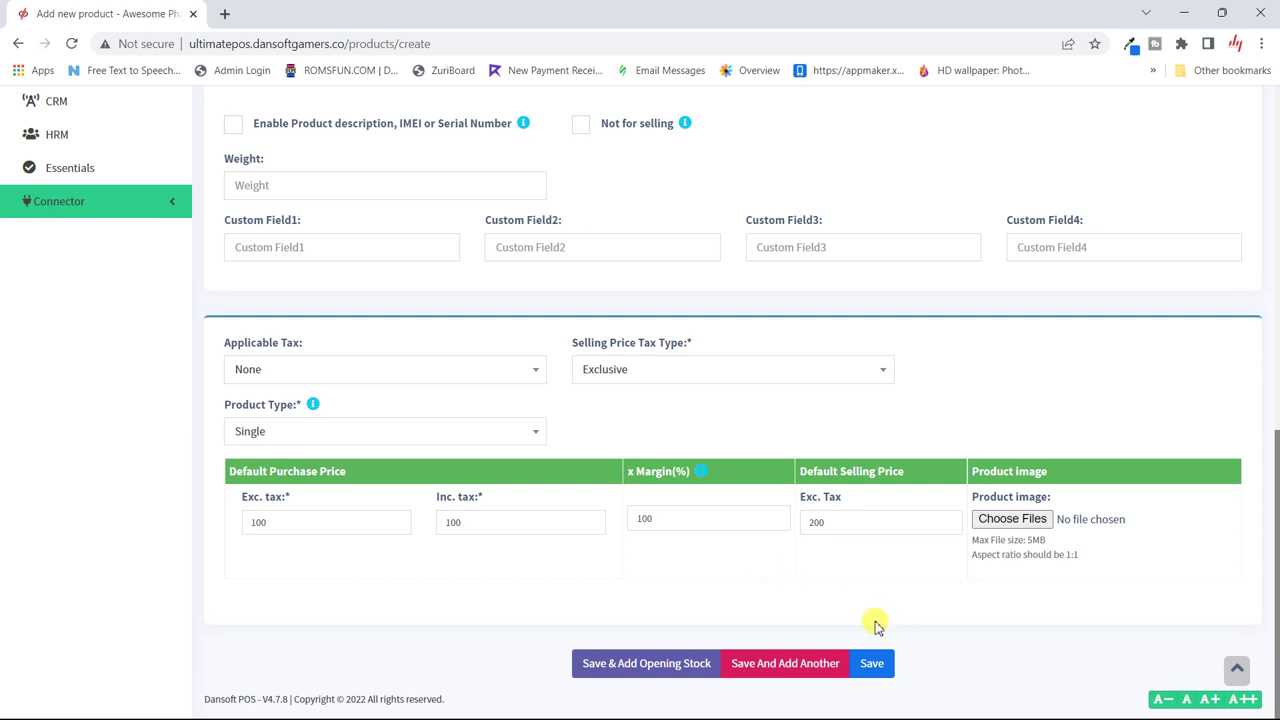
click(810, 668)
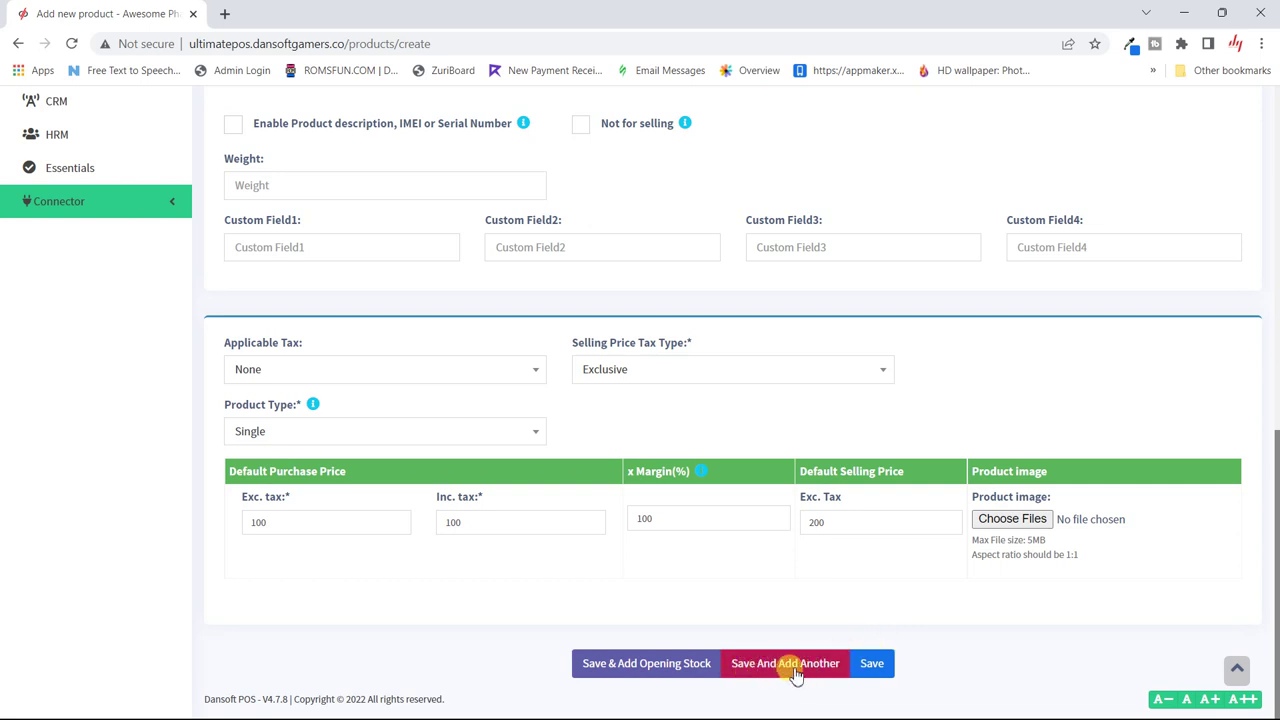
Start a new product Quinin with unit Tablets (tabs), category Anti-bacterials and alert quantity 5
click(797, 675)
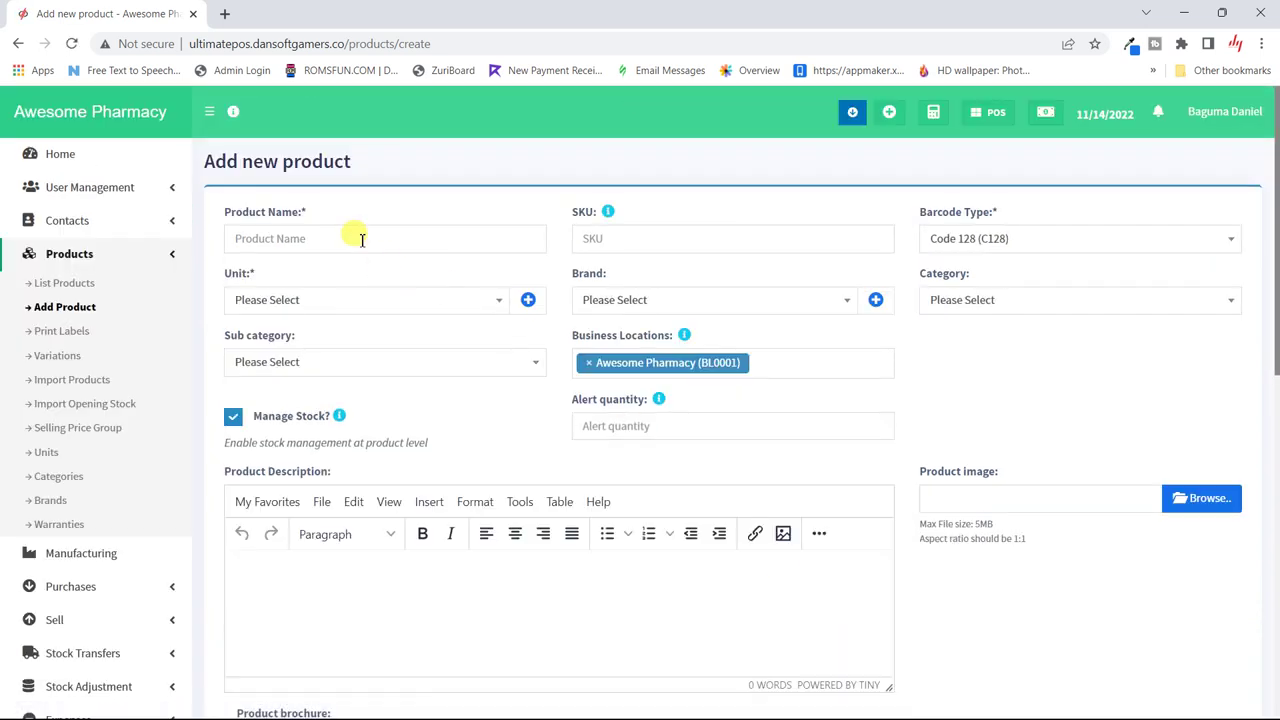
click(357, 239)
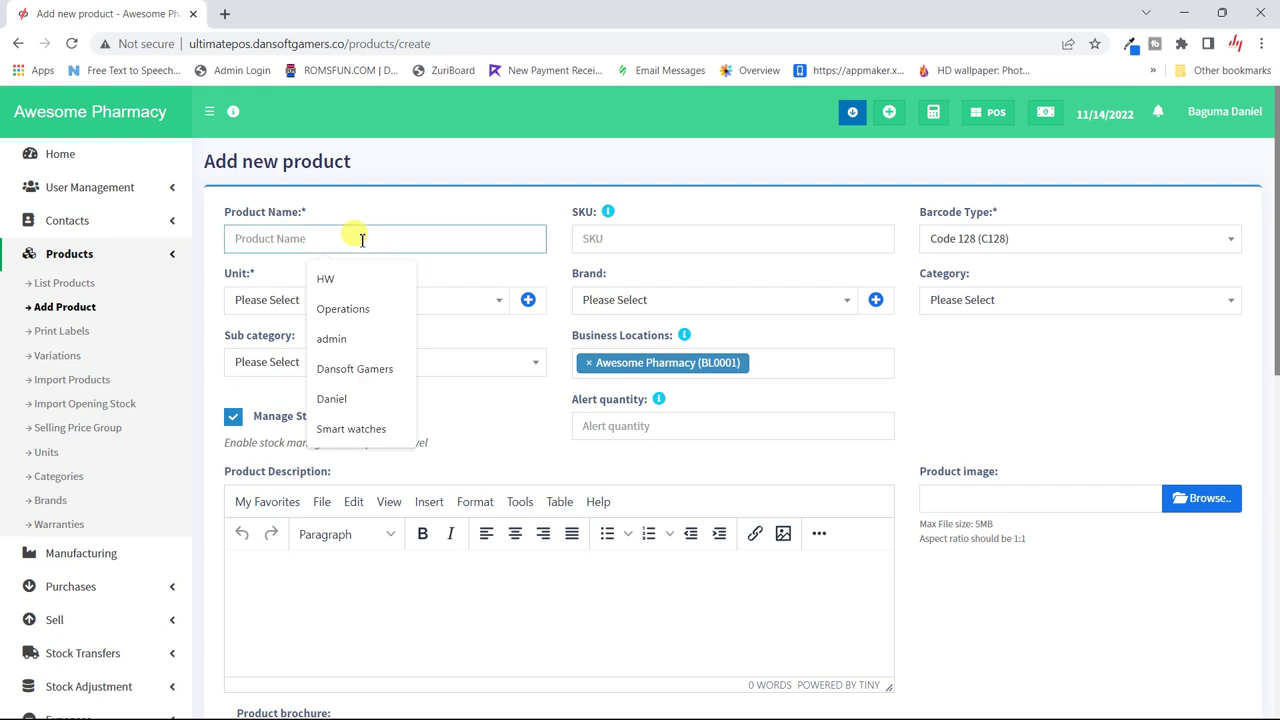
text(Quinin)
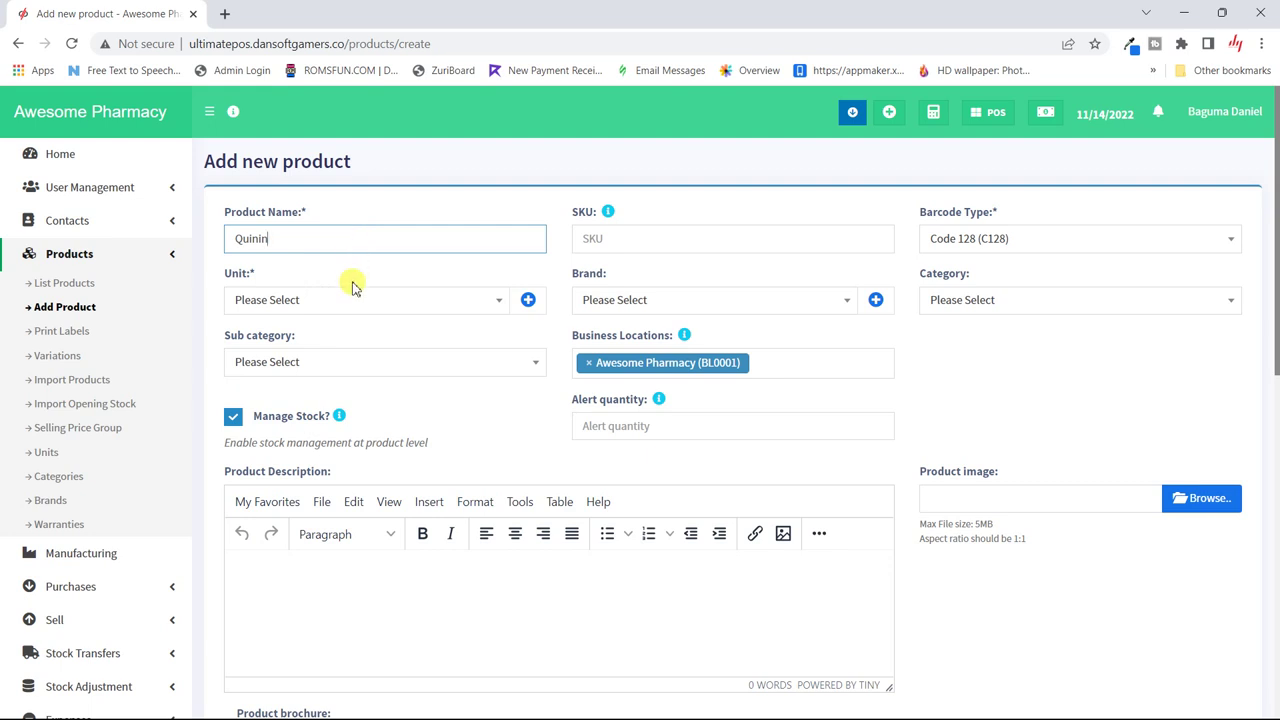
click(348, 296)
click(307, 383)
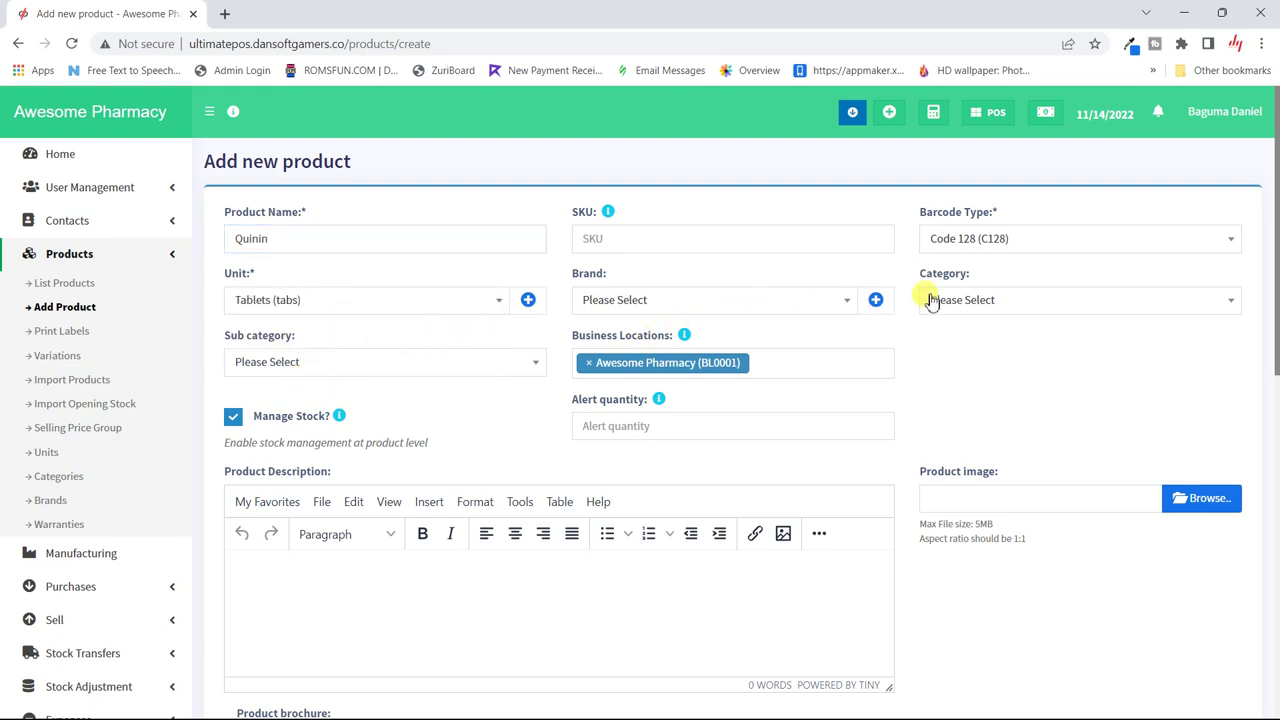
click(962, 299)
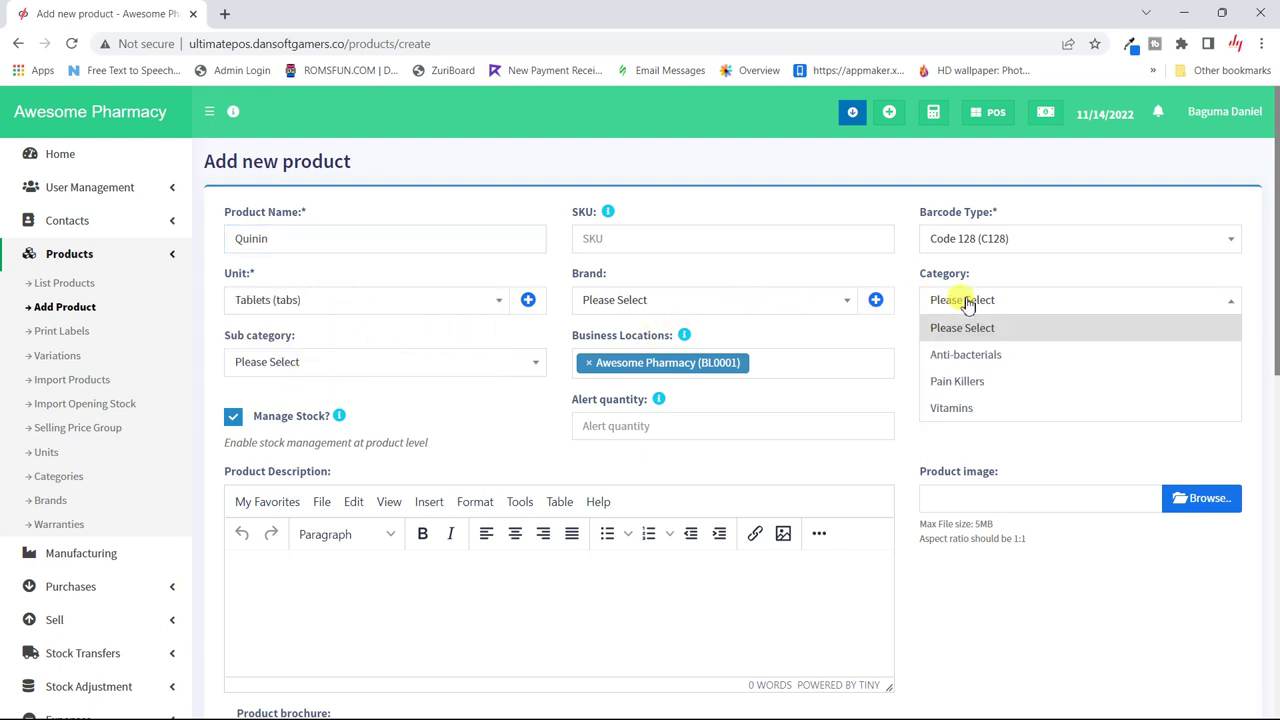
click(966, 357)
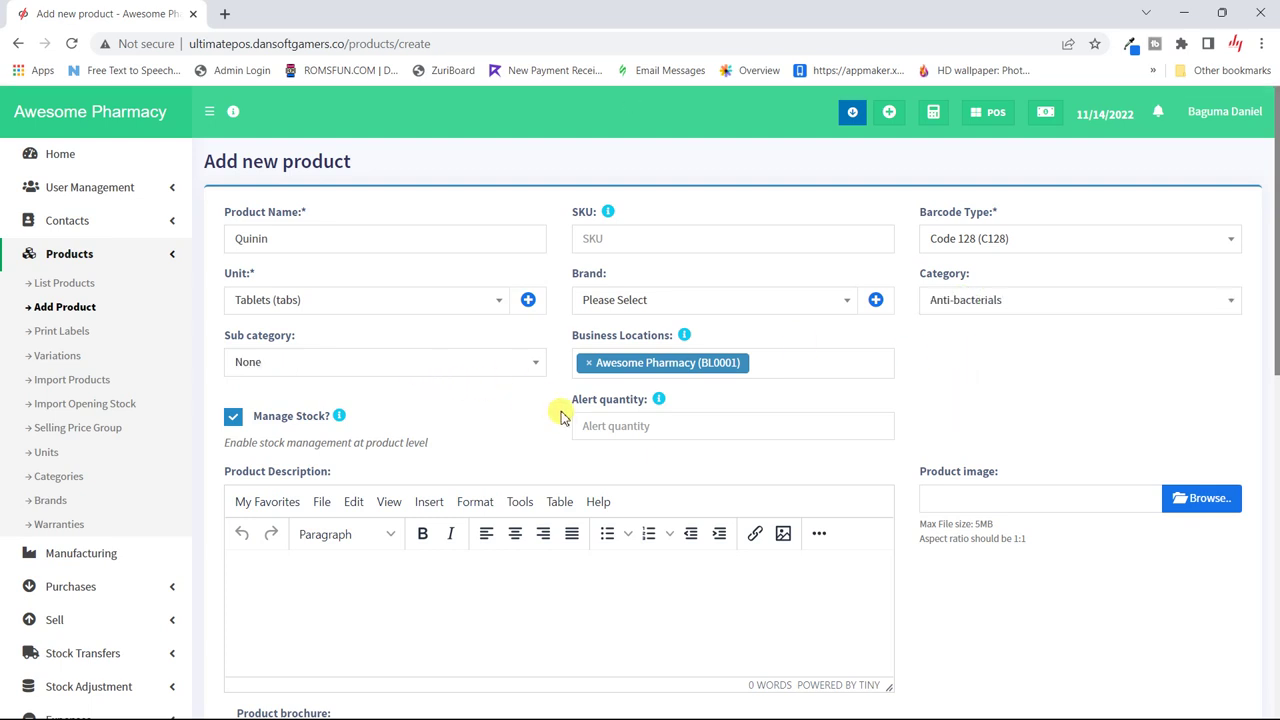
click(608, 424)
text(5)
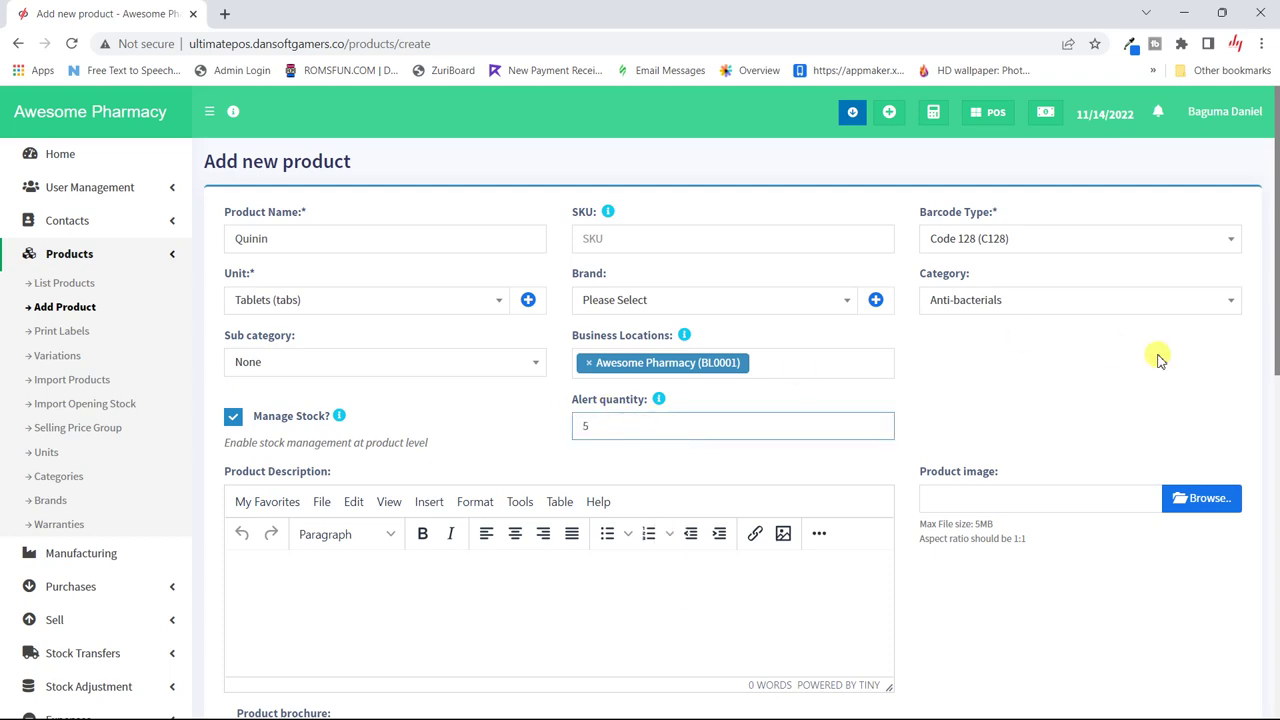
scroll(1157, 357, down, 6)
scroll(1157, 357, down, 2)
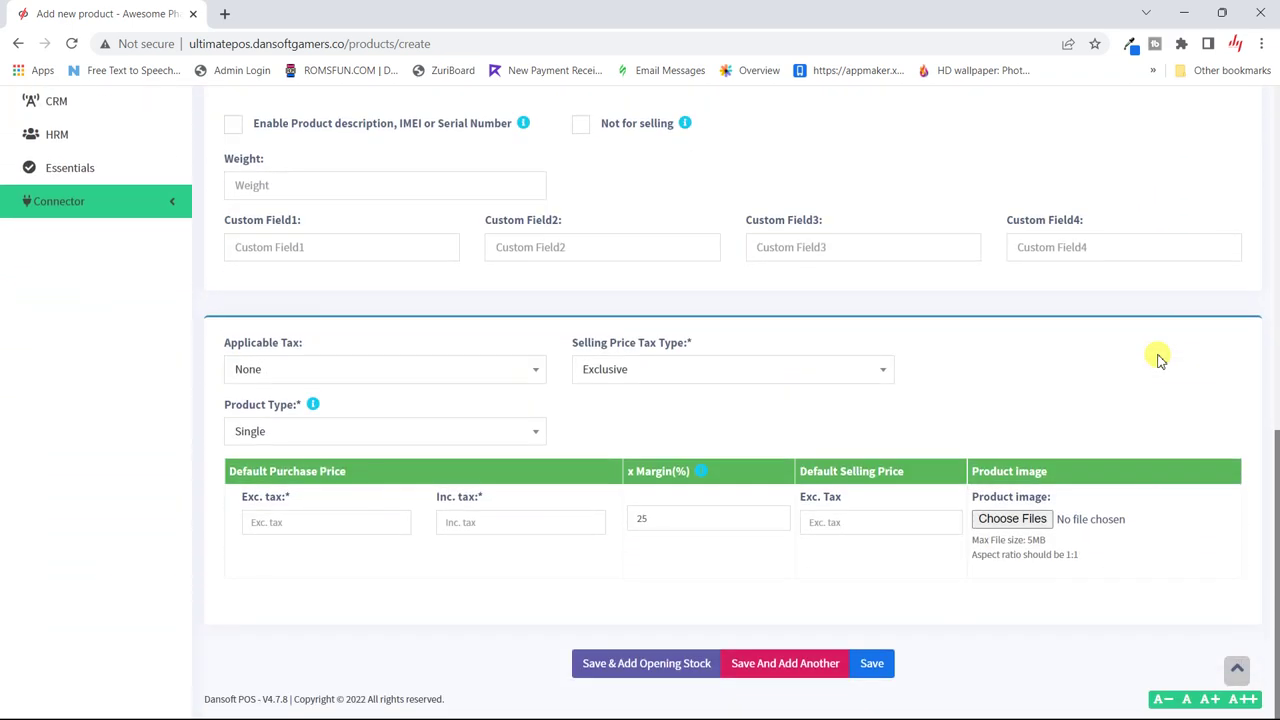
Make Quinin a Variable product varied by Size
click(537, 437)
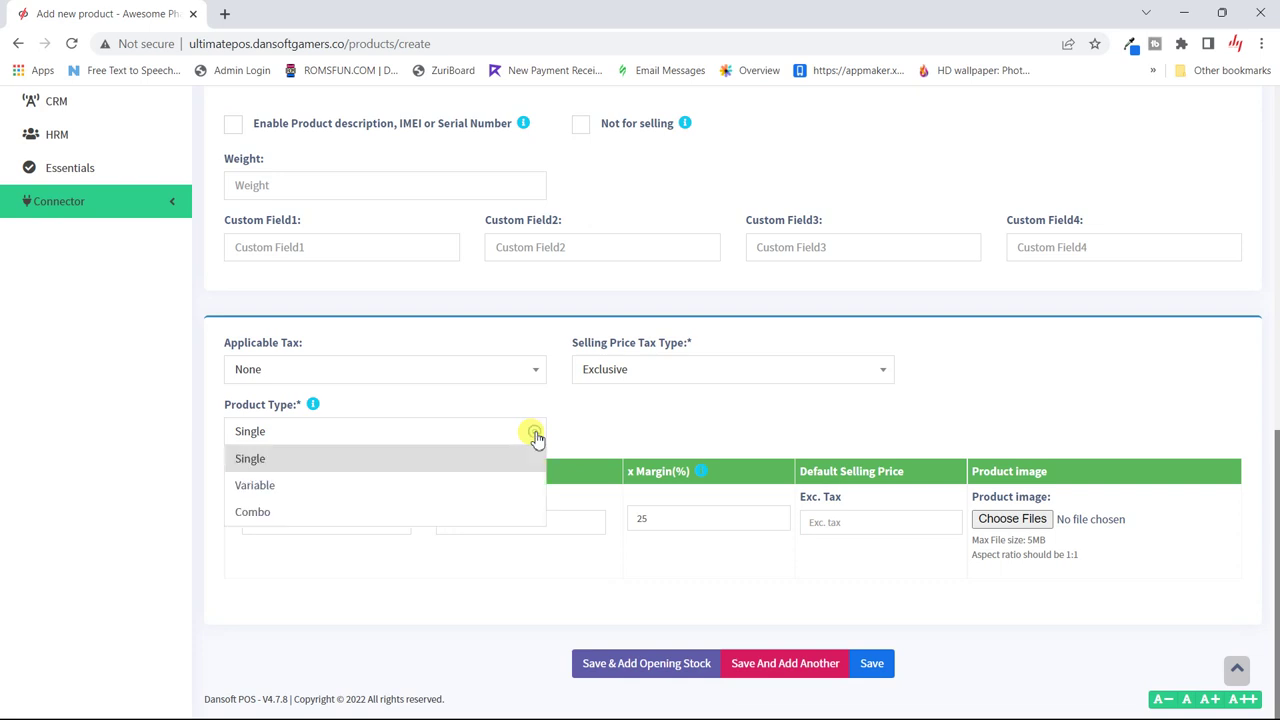
click(355, 489)
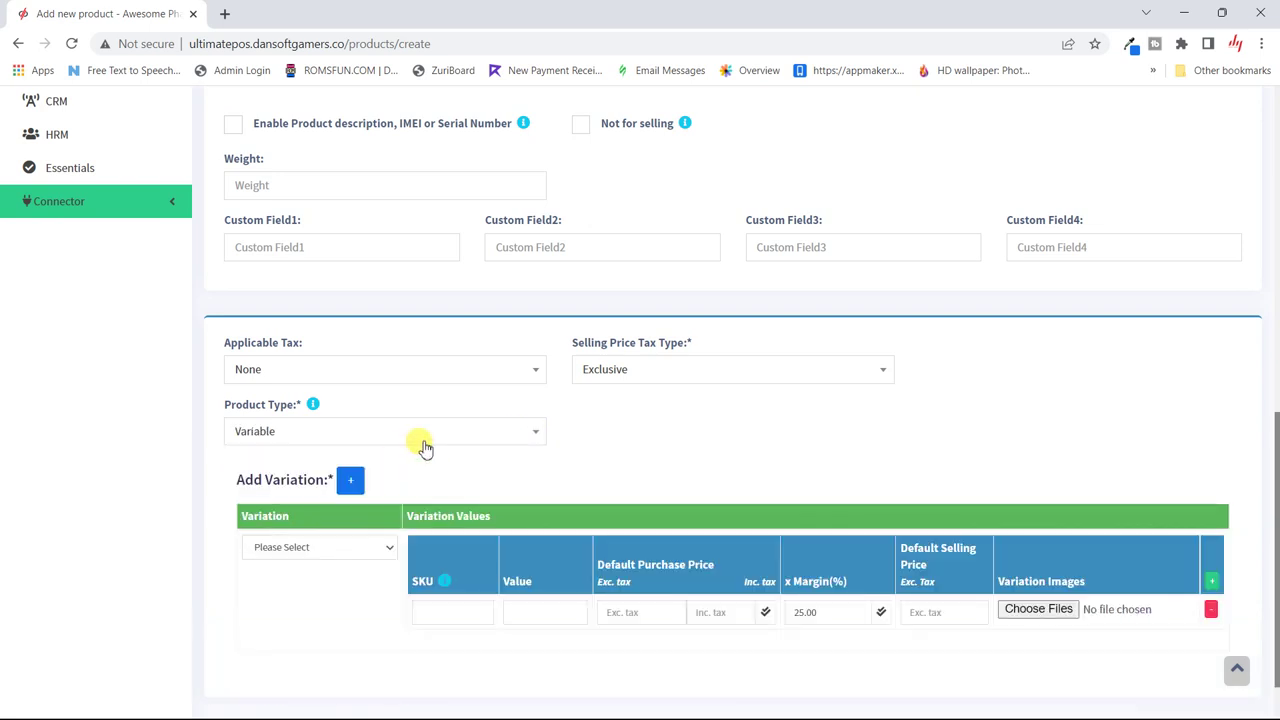
scroll(423, 444, down, 1)
click(360, 474)
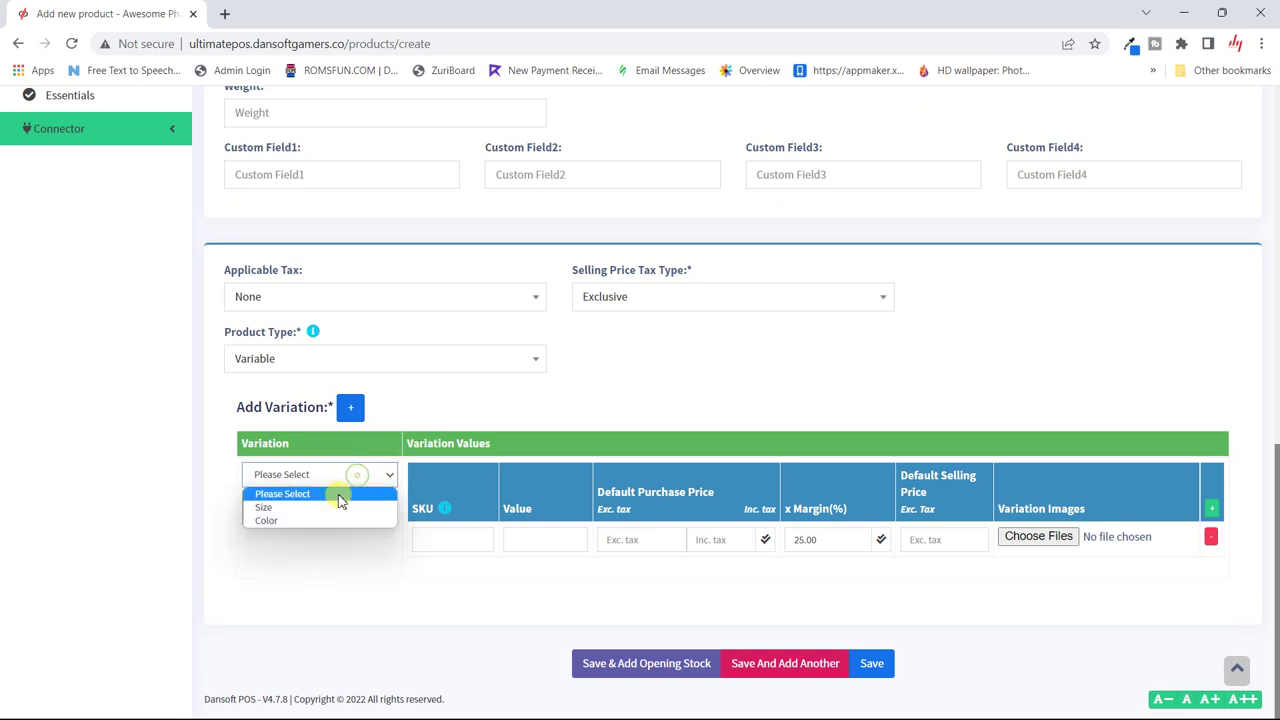
click(303, 509)
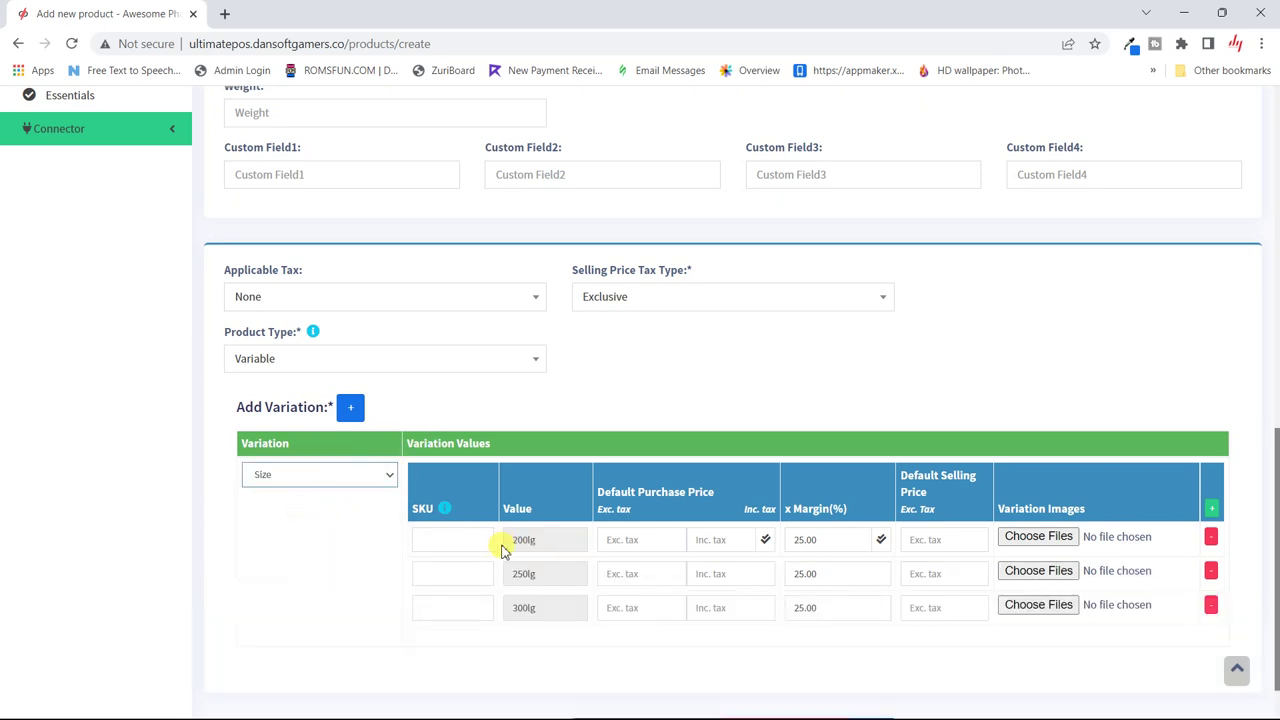
scroll(461, 537, down, 1)
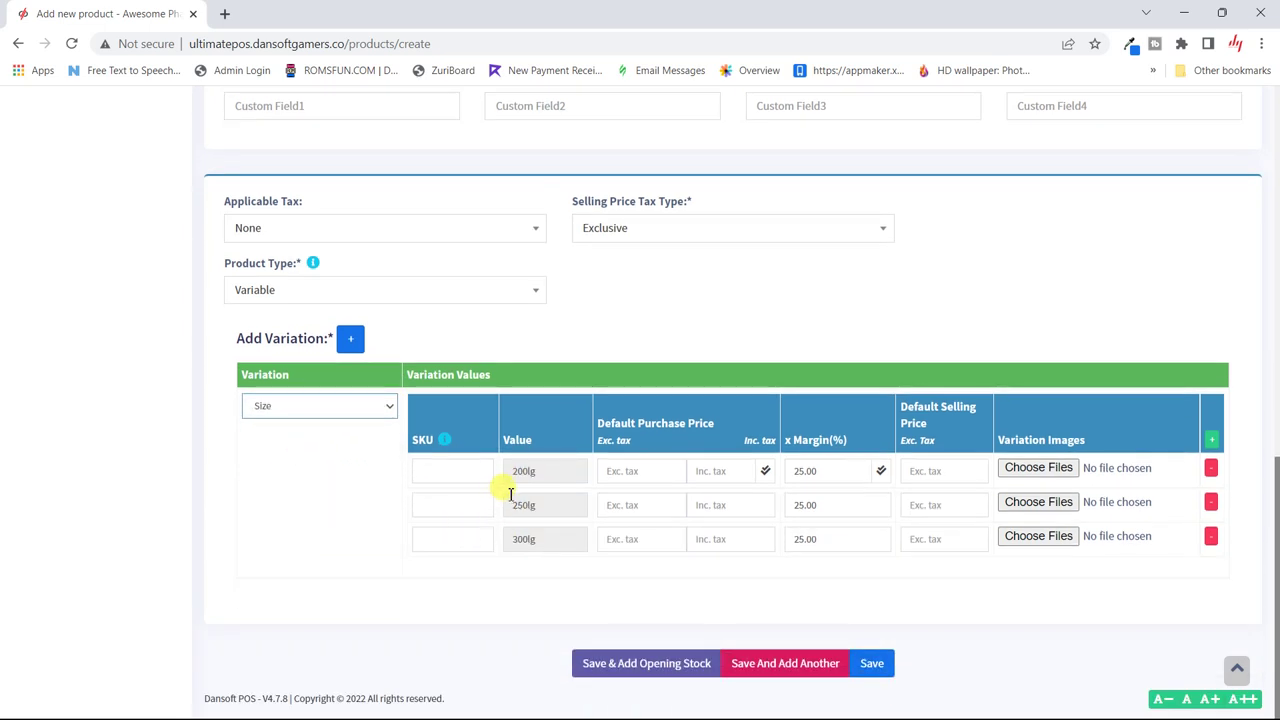
Enter purchase prices 200, 250 and 300 for the 200lg, 250lg and 300lg sizes
click(641, 474)
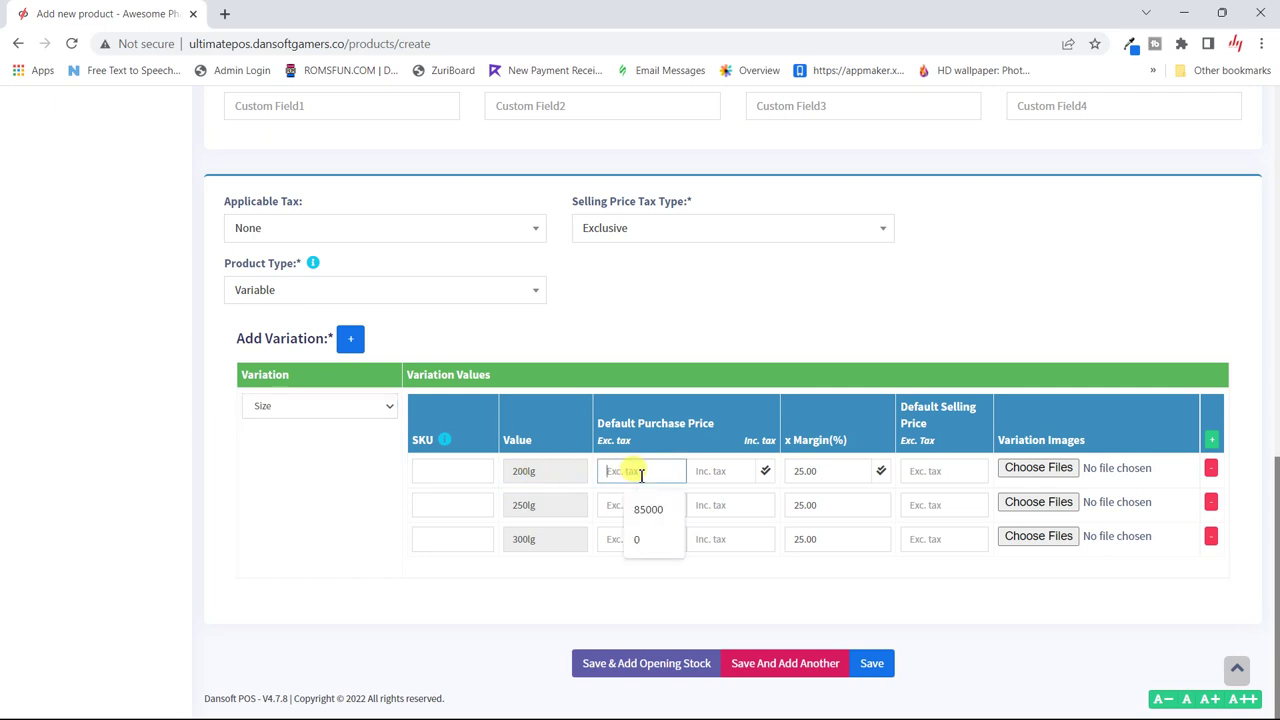
text(200)
click(640, 505)
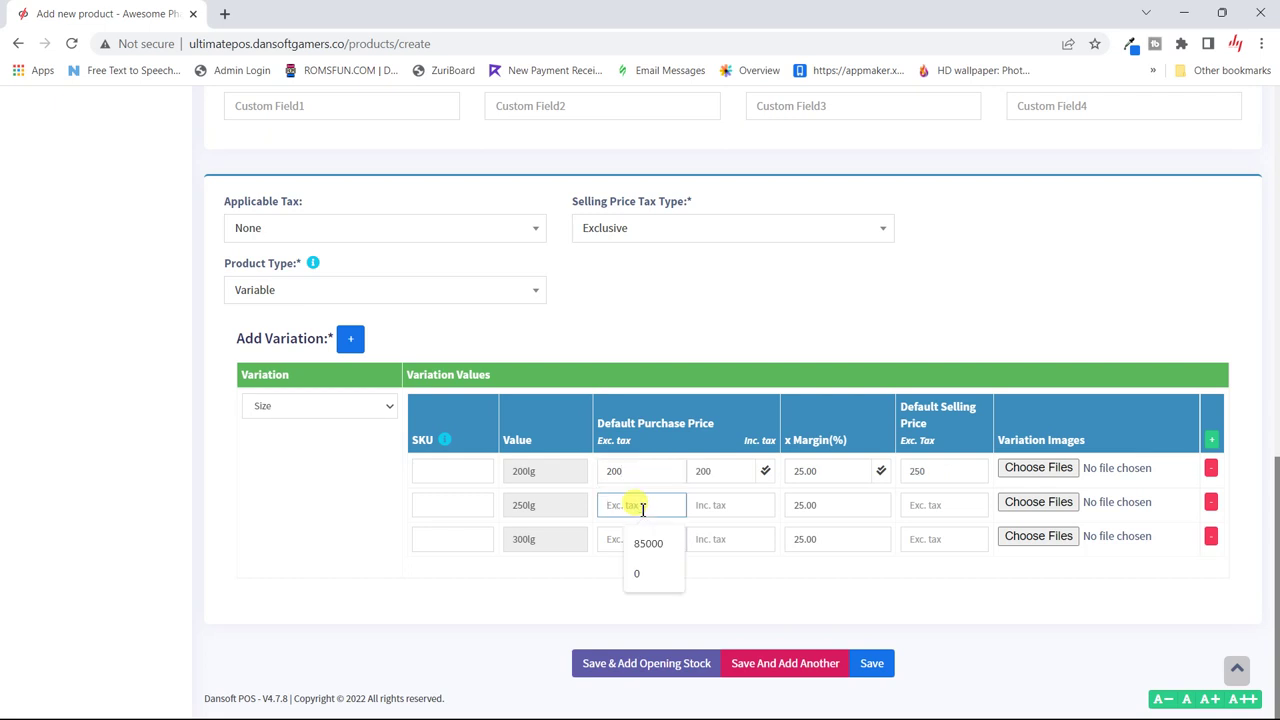
text(2)
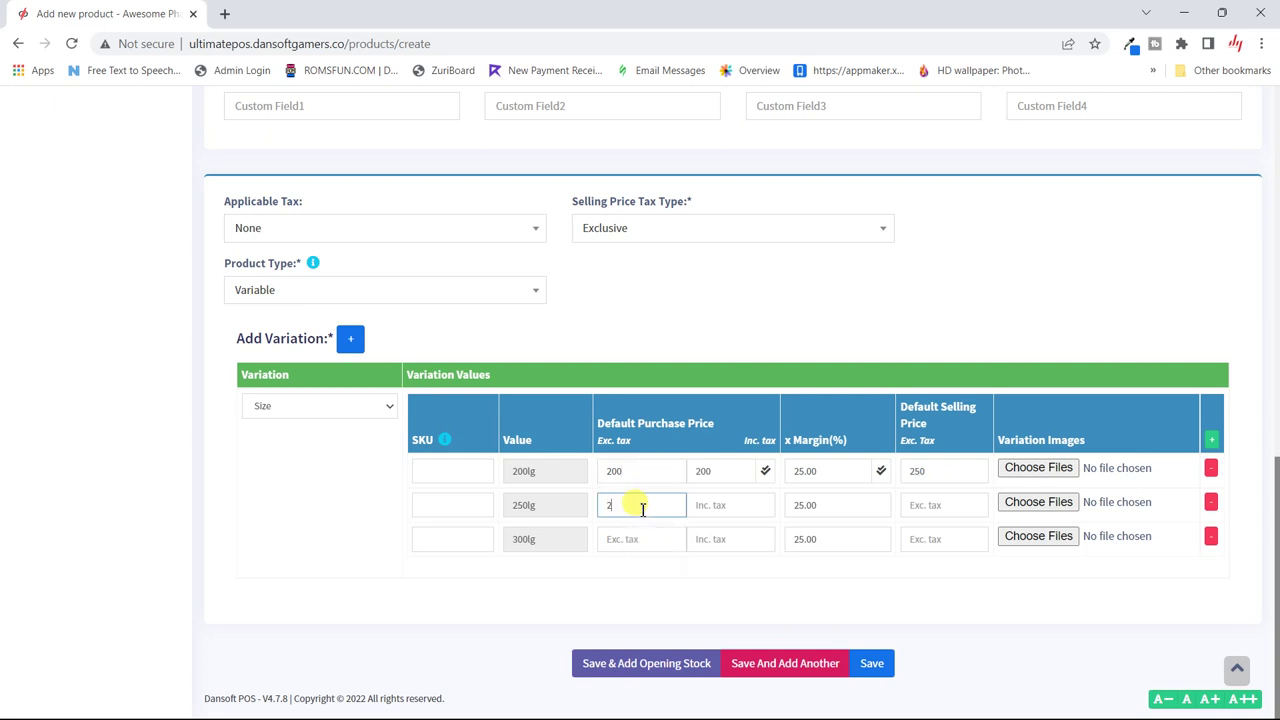
text(50)
click(640, 540)
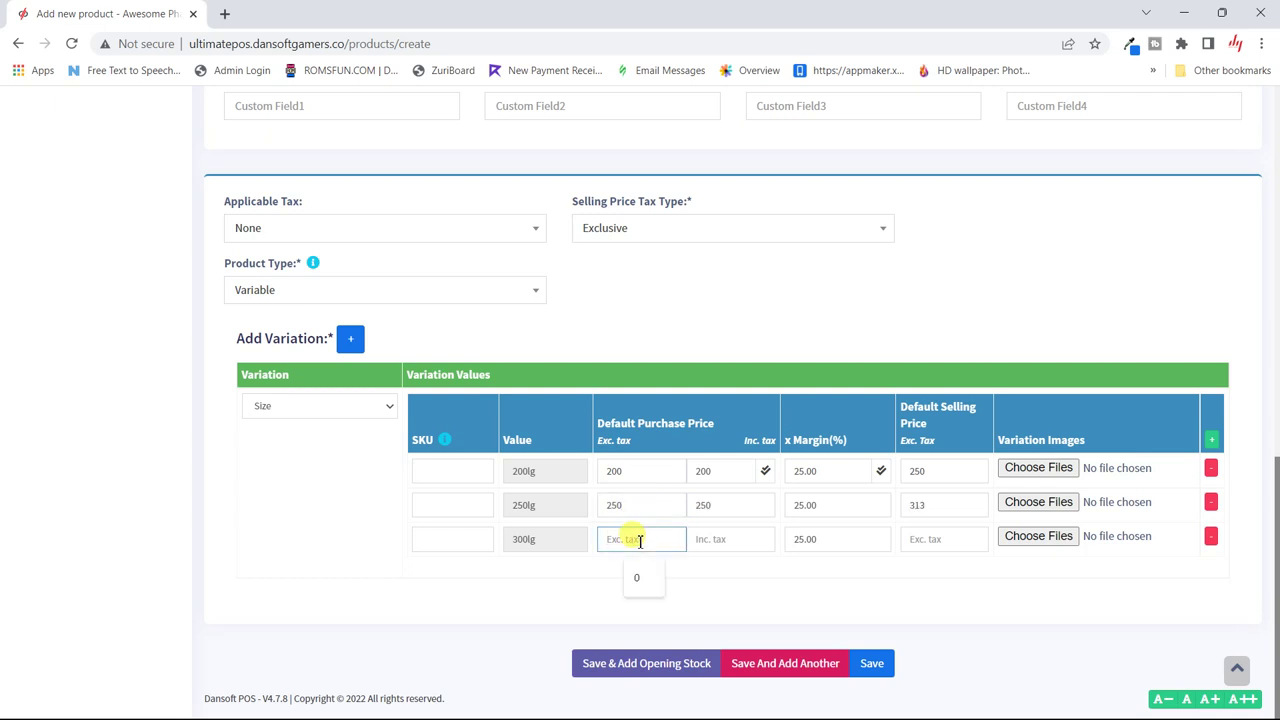
text(300)
click(779, 590)
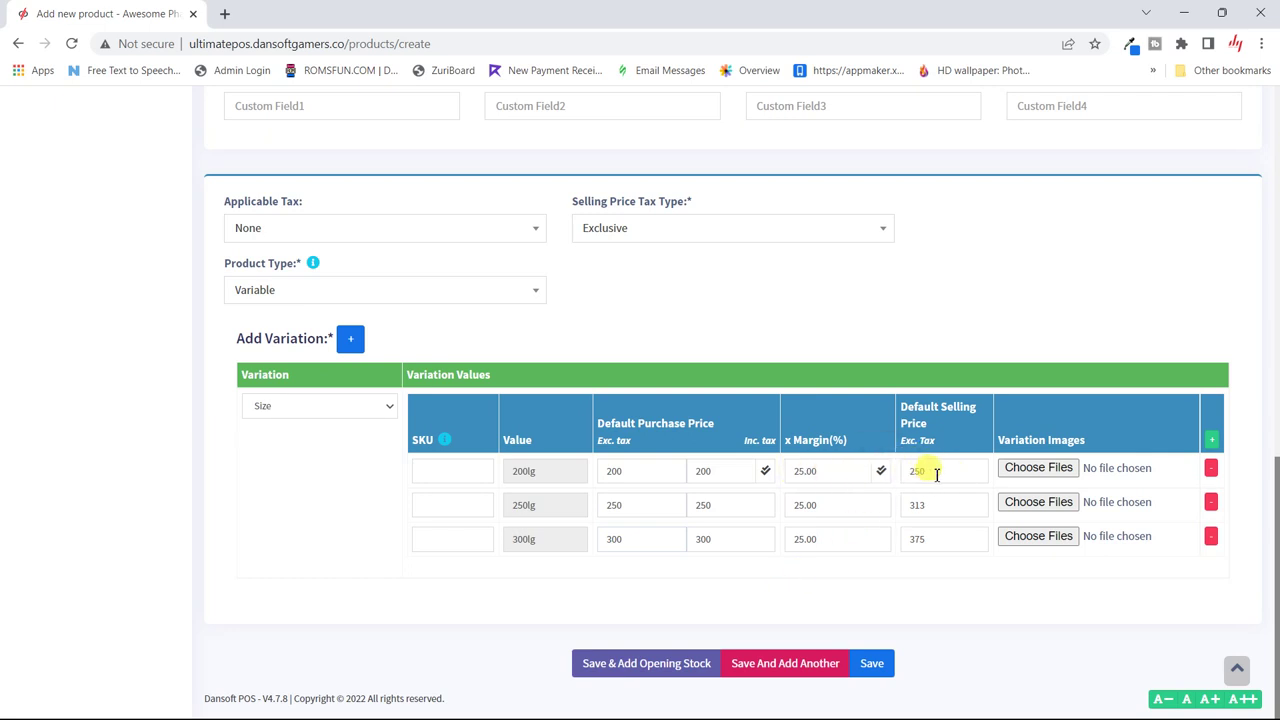
Set the selling prices to 500, 650 and 1000, then save and add another
double_click(936, 474)
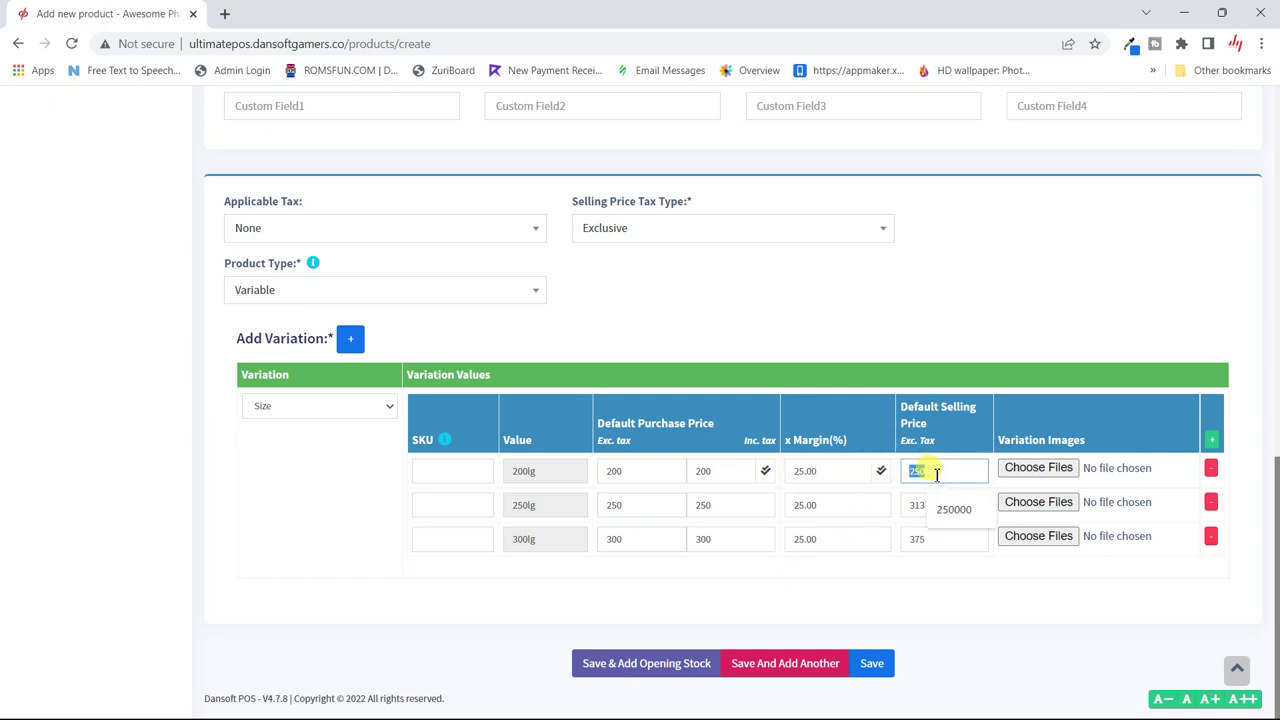
text(500)
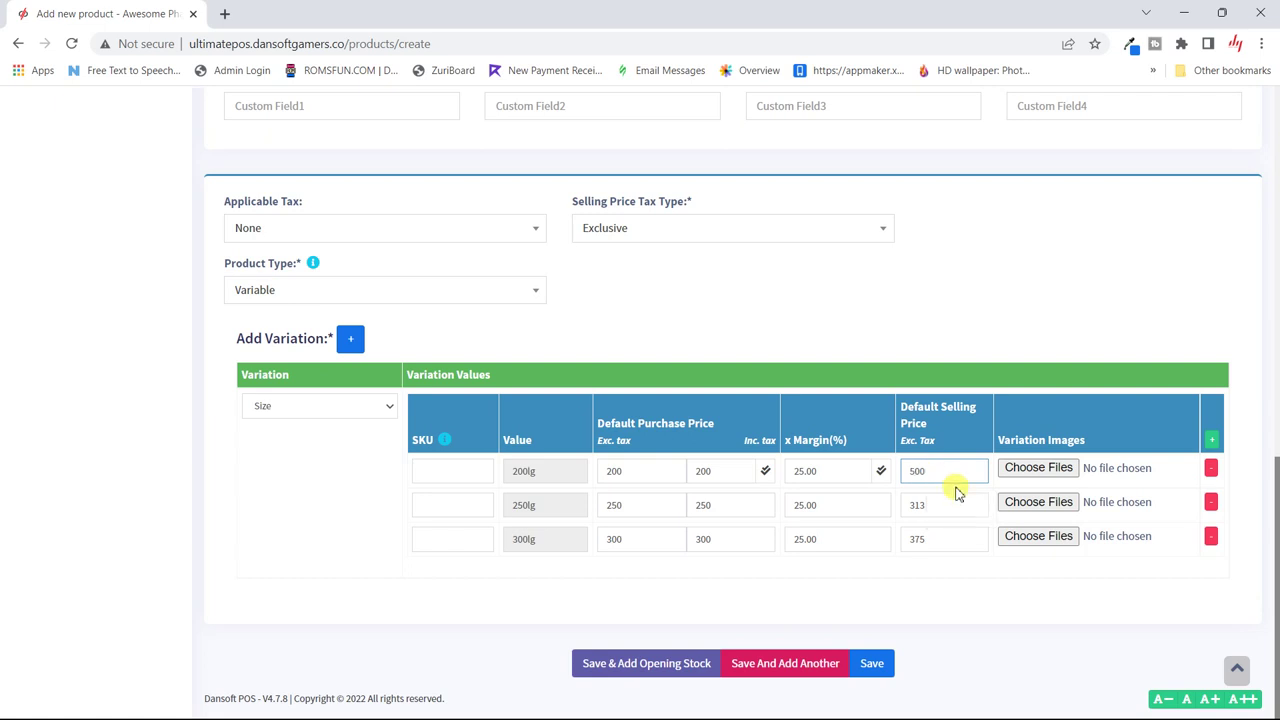
double_click(953, 503)
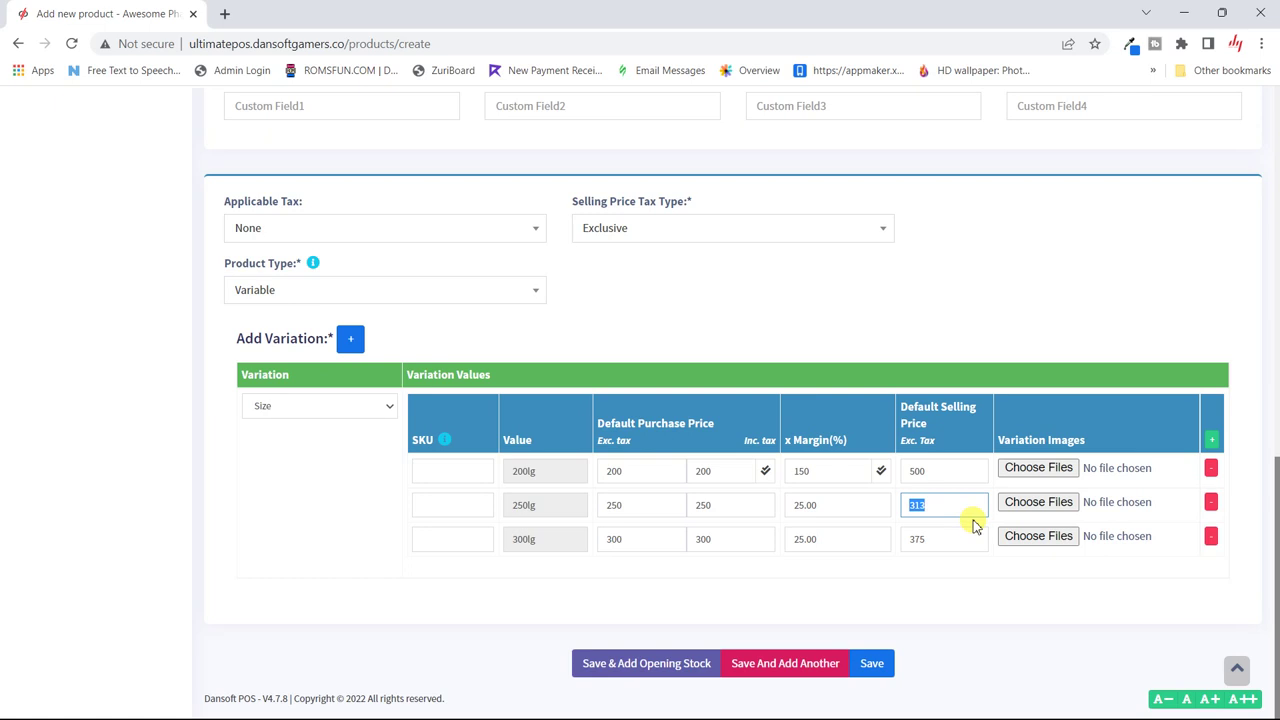
text(650)
double_click(931, 535)
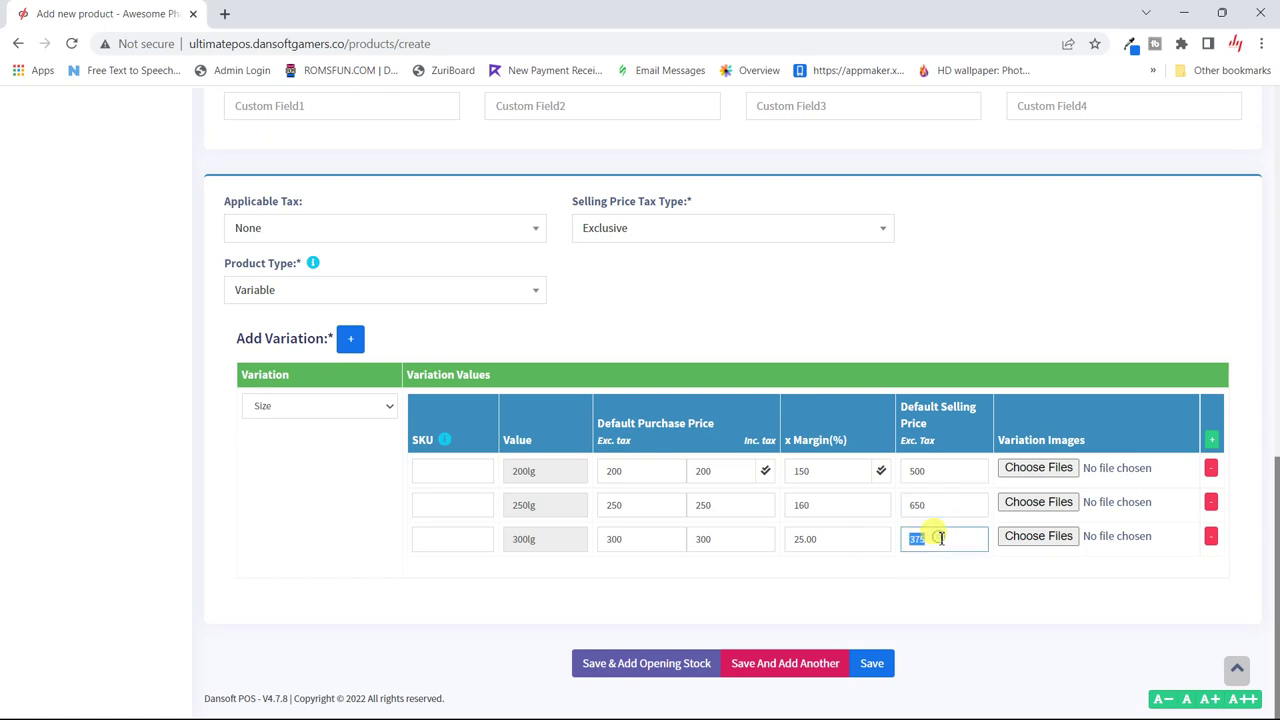
text(1000)
click(865, 582)
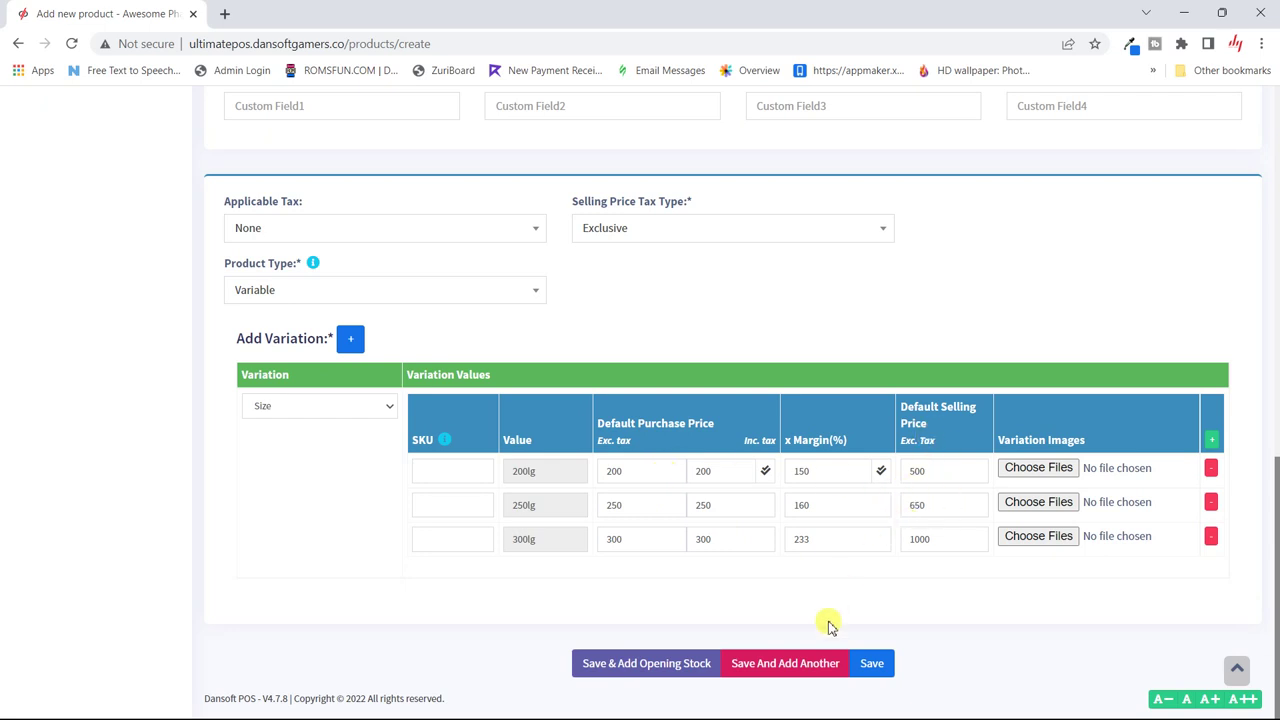
click(810, 664)
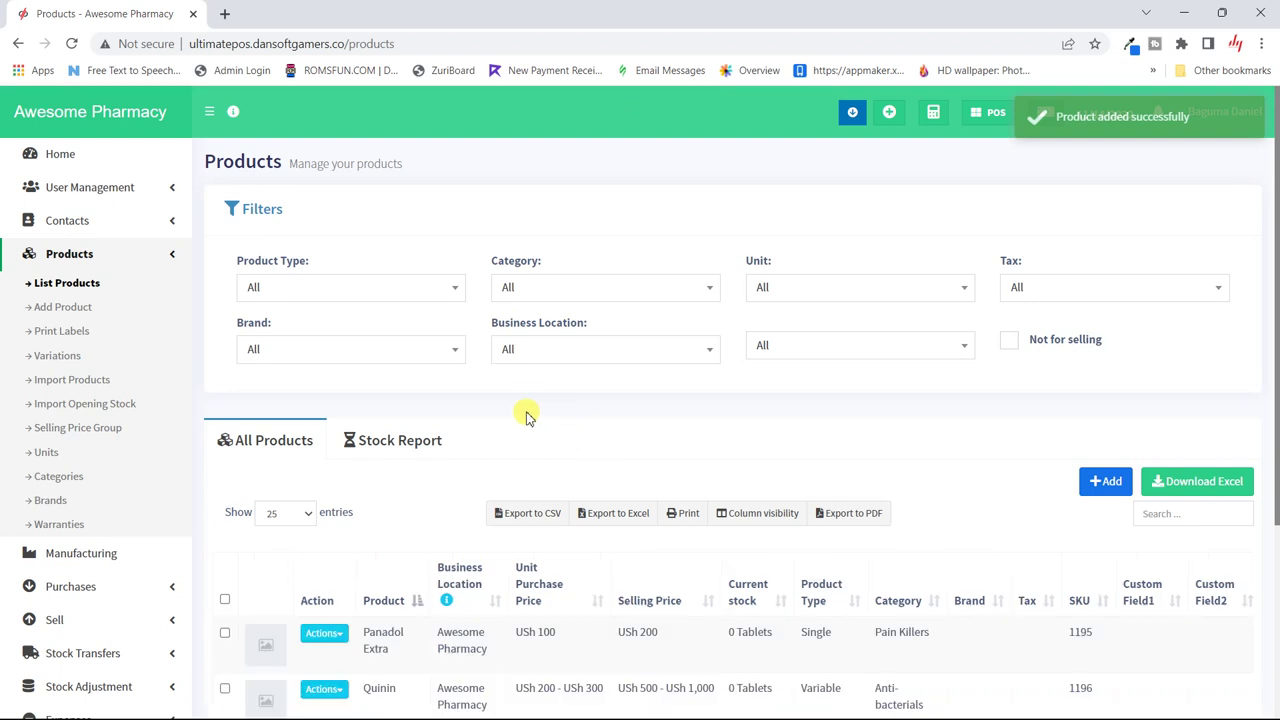
Check that Quinin is listed at USh 500 - USh 1,000, then begin adding a new product
scroll(528, 418, down, 1)
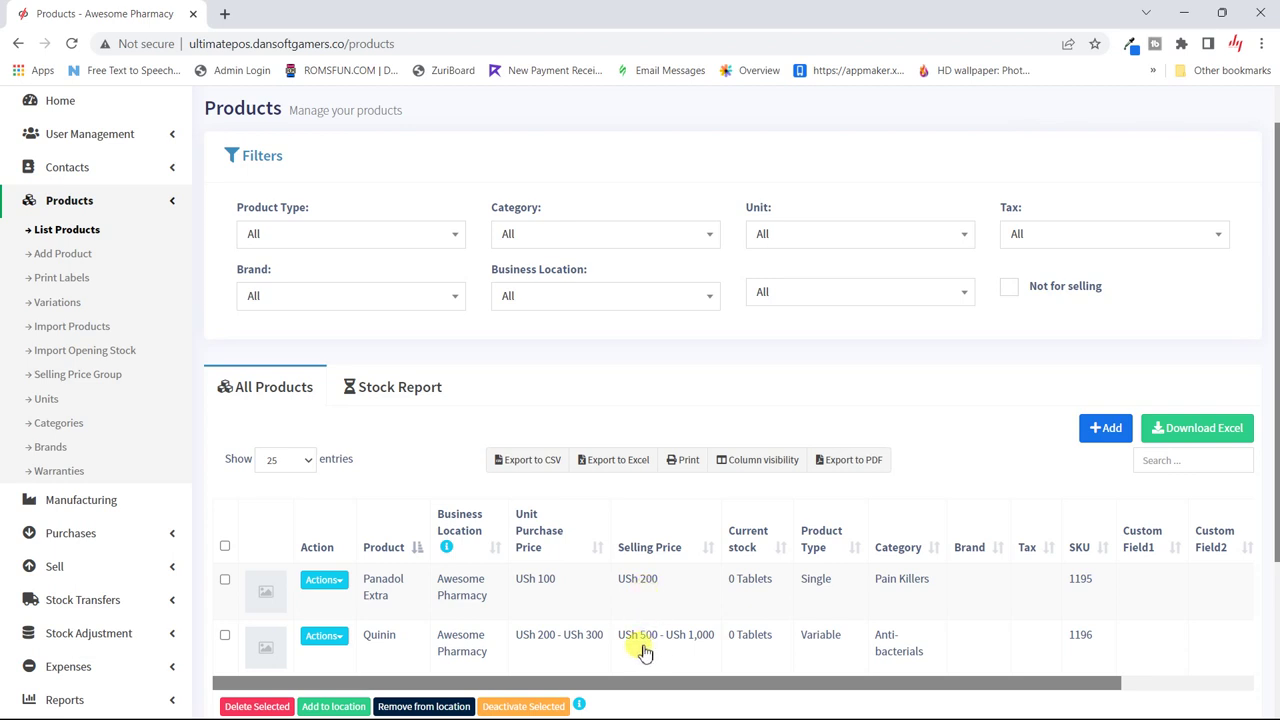
scroll(577, 654, down, 2)
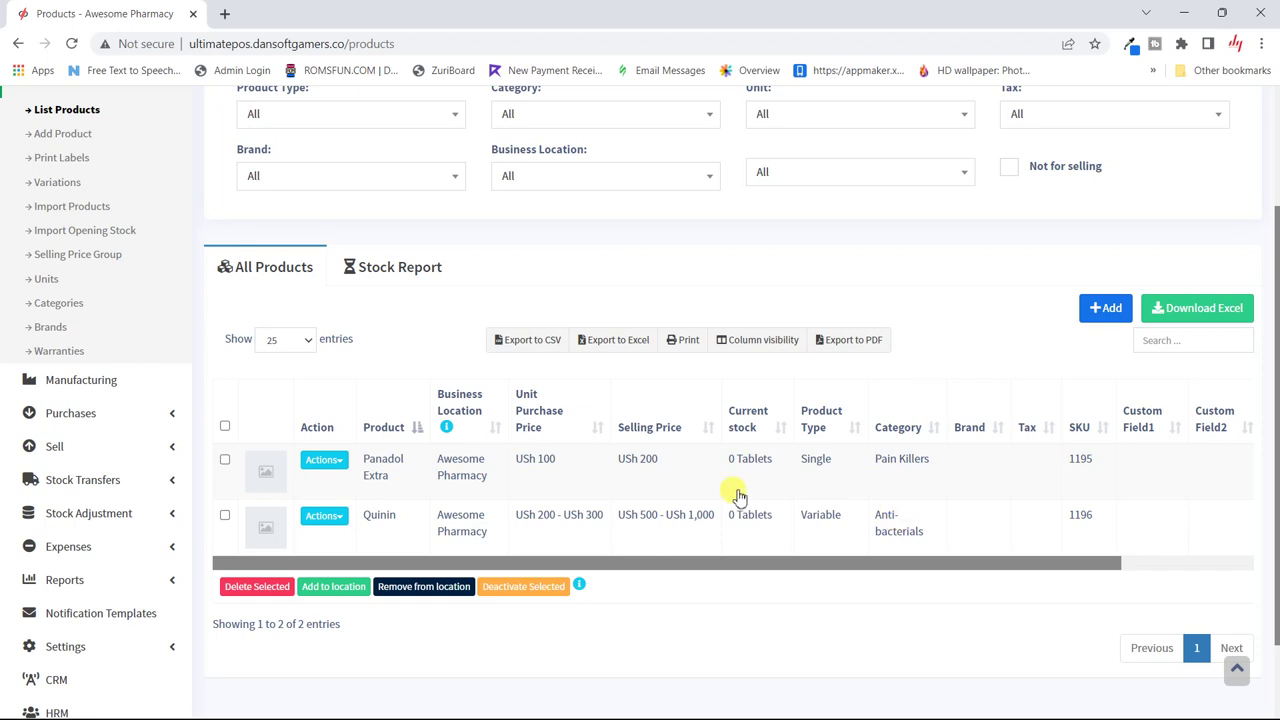
scroll(737, 495, up, 1)
click(1108, 382)
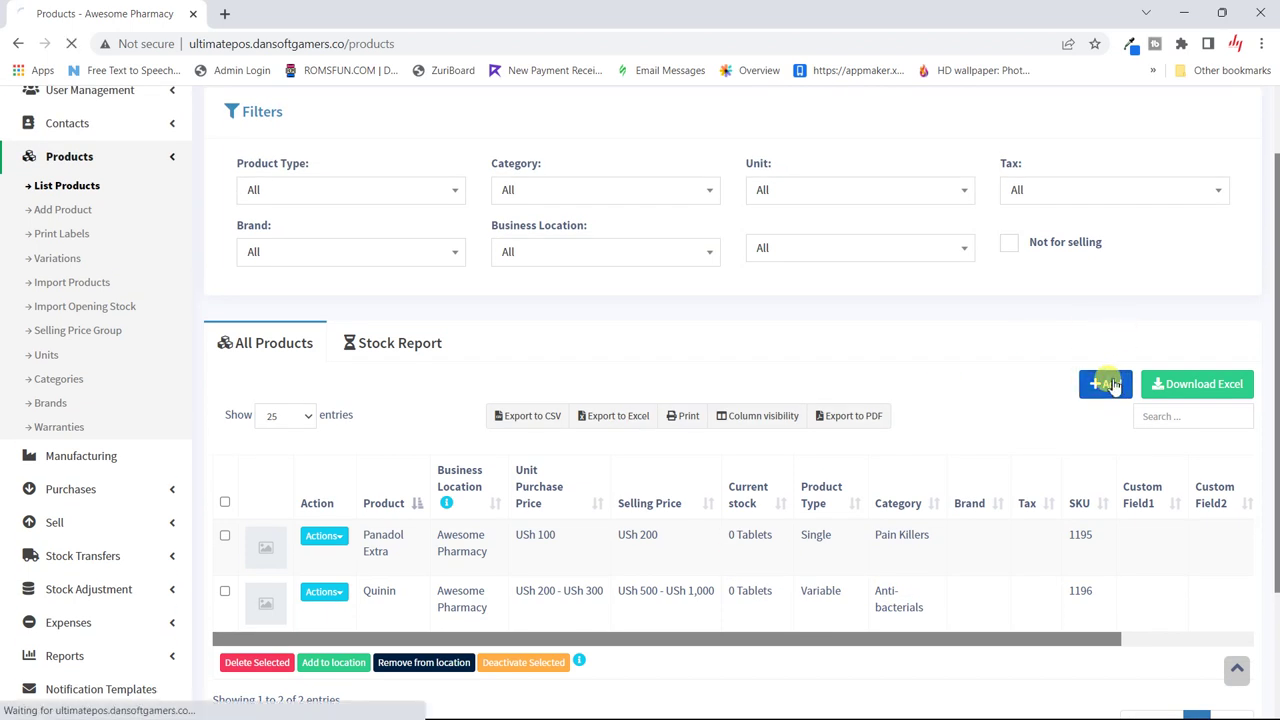
Name the new product Black charcoal, with unit Tablets (tabs) and category Vitamins
click(477, 241)
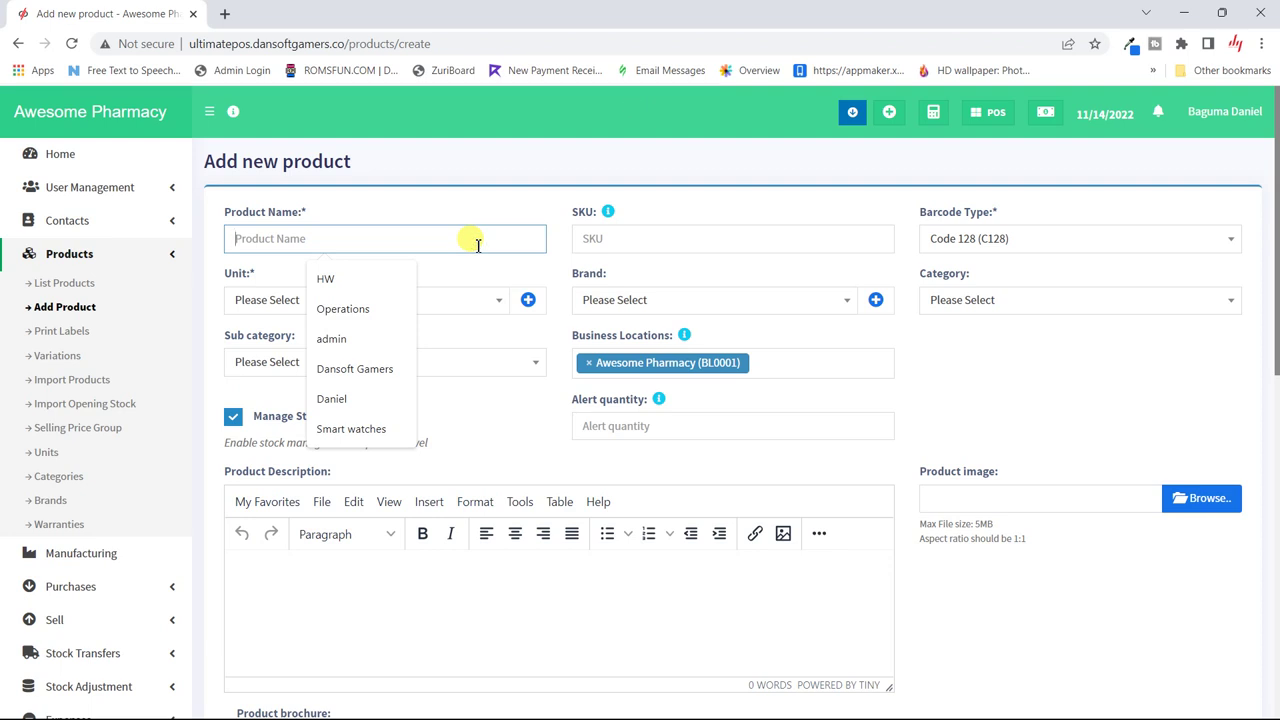
text(Black c)
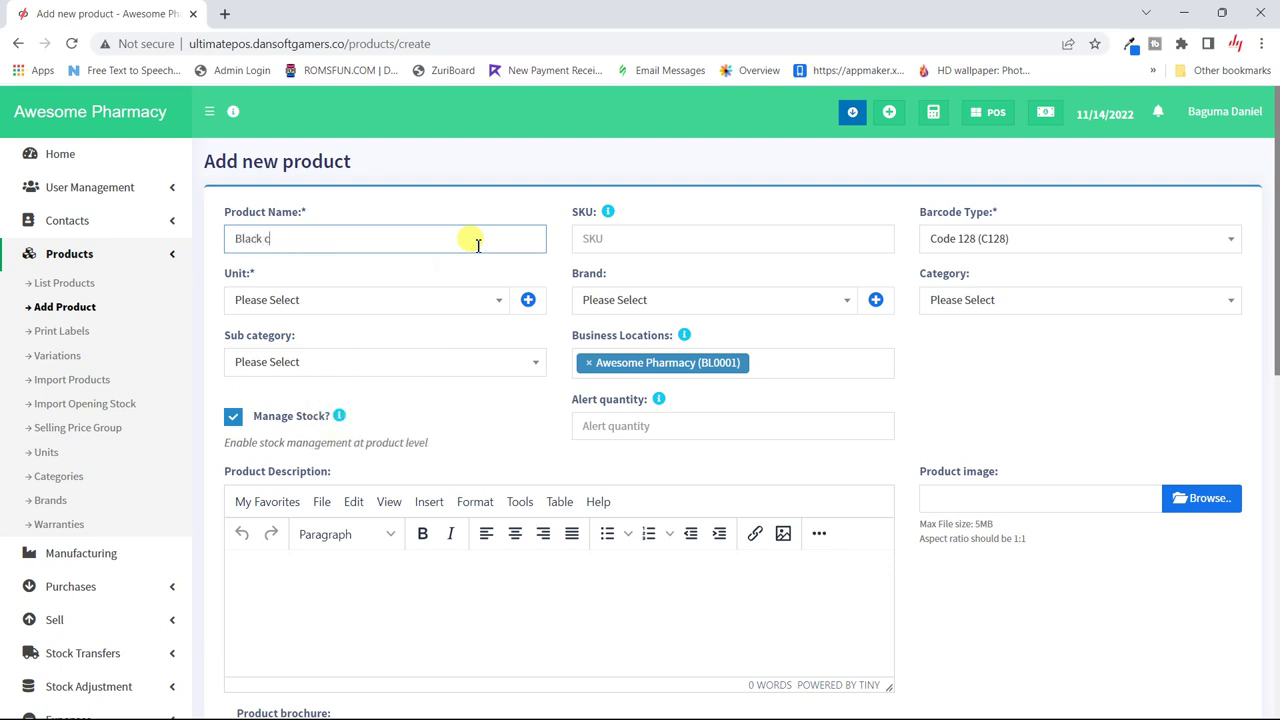
text(harcoal)
click(432, 302)
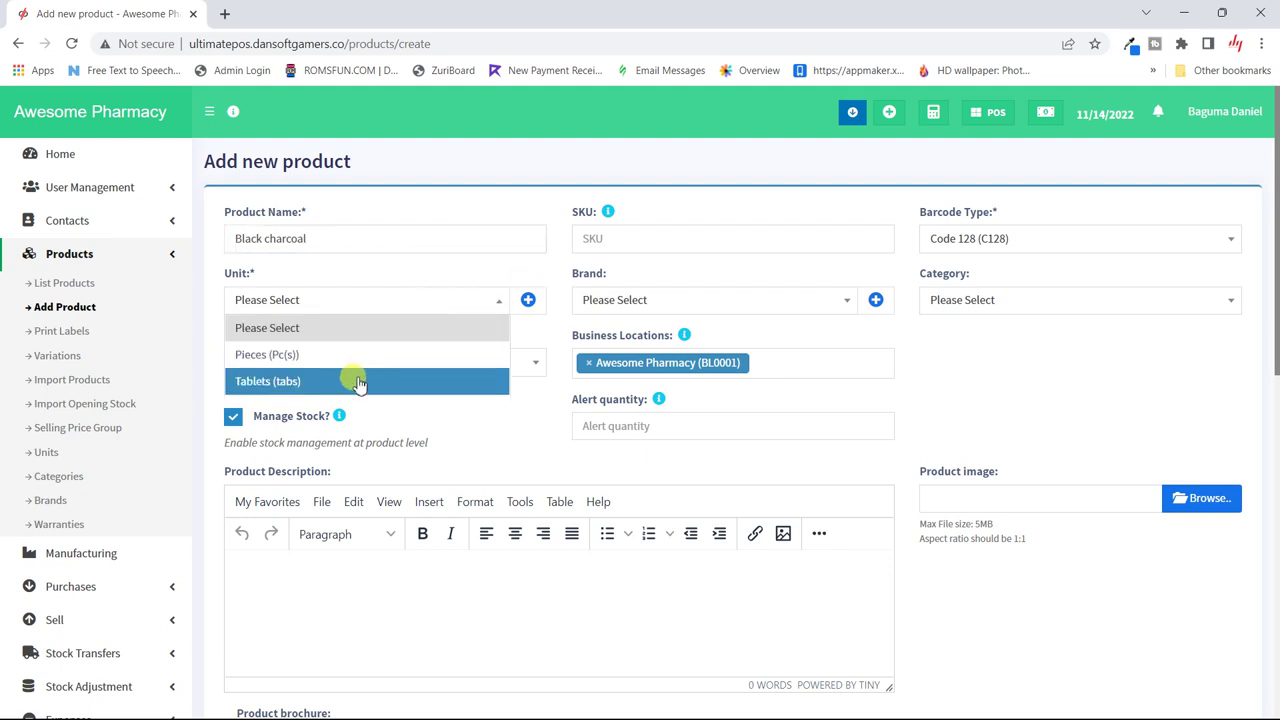
click(358, 383)
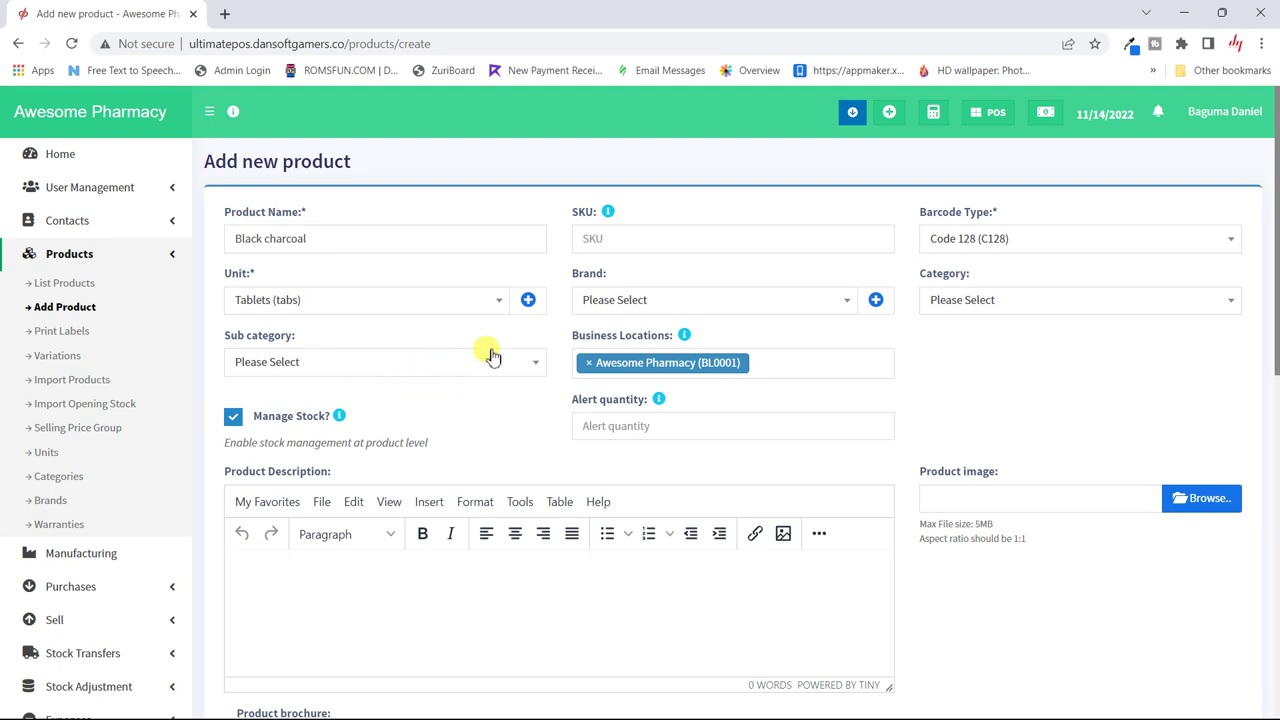
click(970, 299)
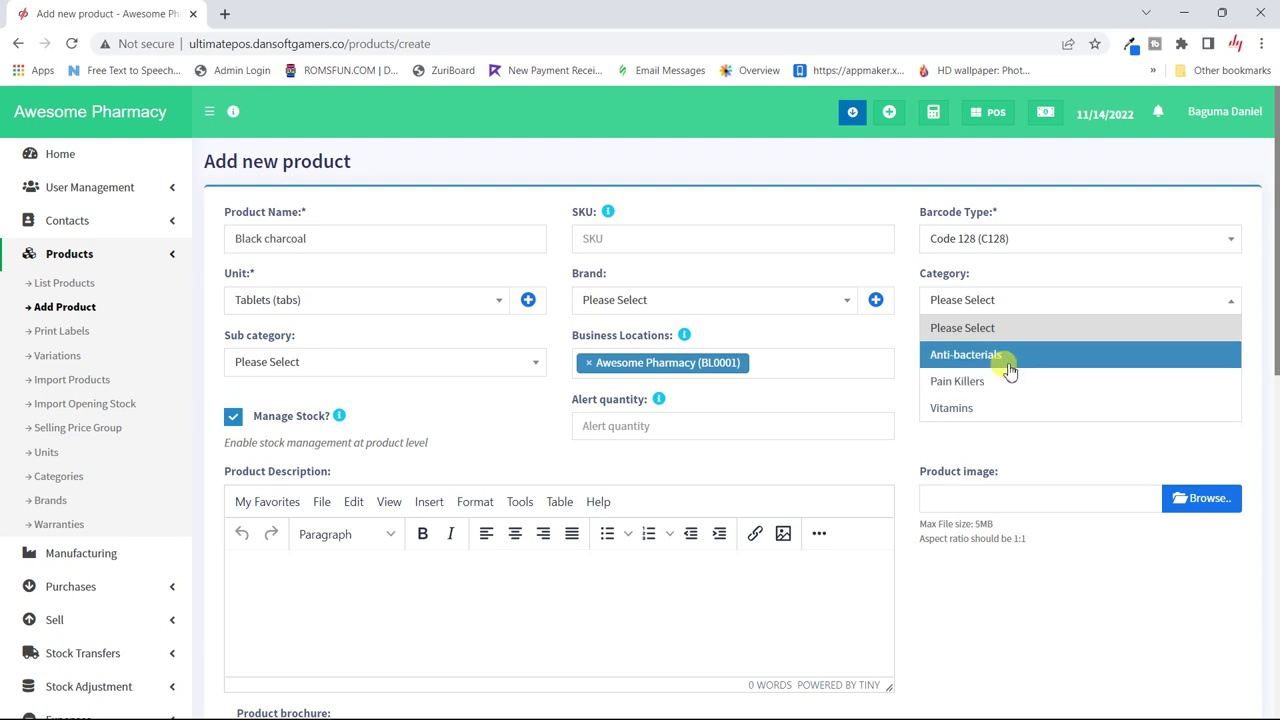
click(968, 408)
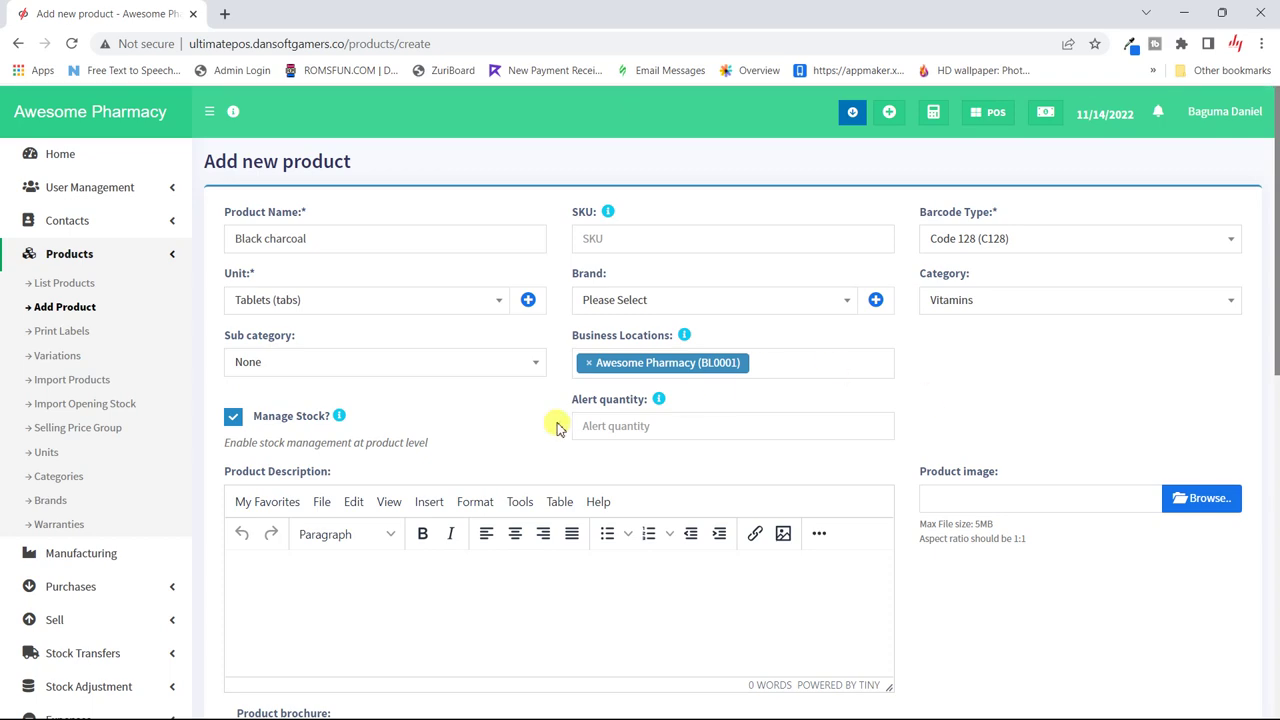
scroll(558, 428, down, 7)
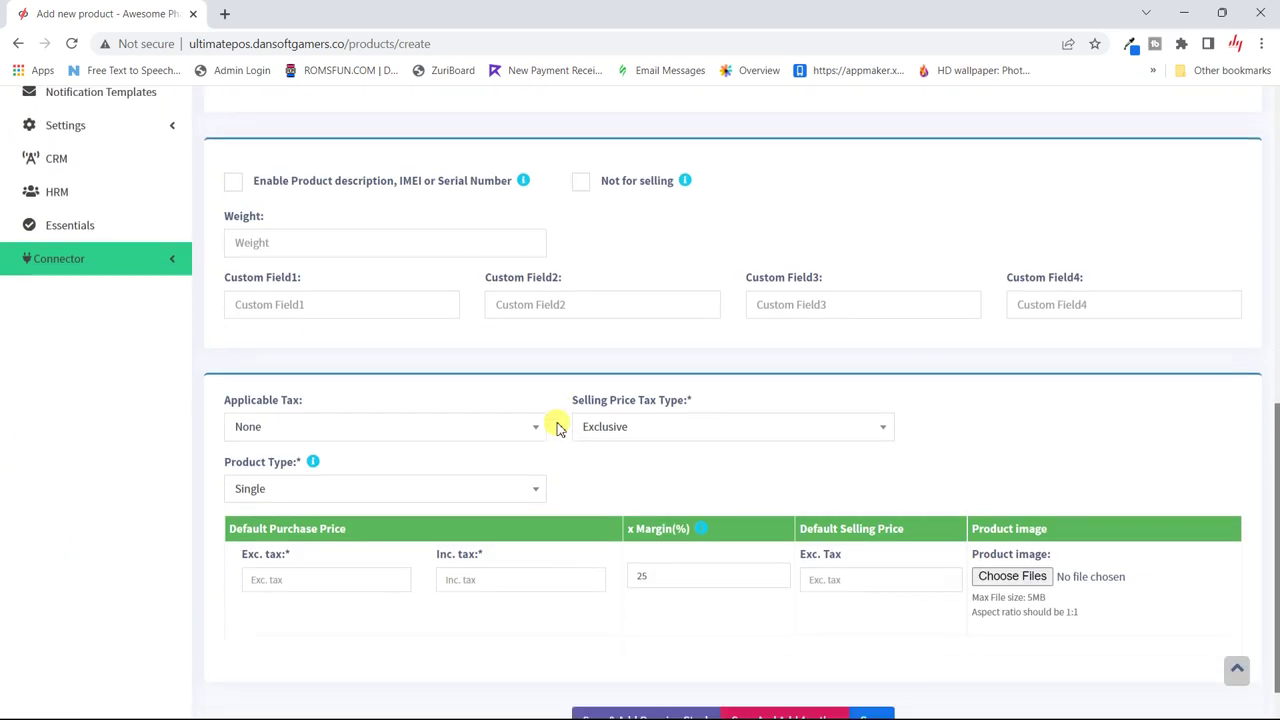
Set Black charcoal's purchase price to 150 and selling price to 200, then save and add another
scroll(558, 428, down, 2)
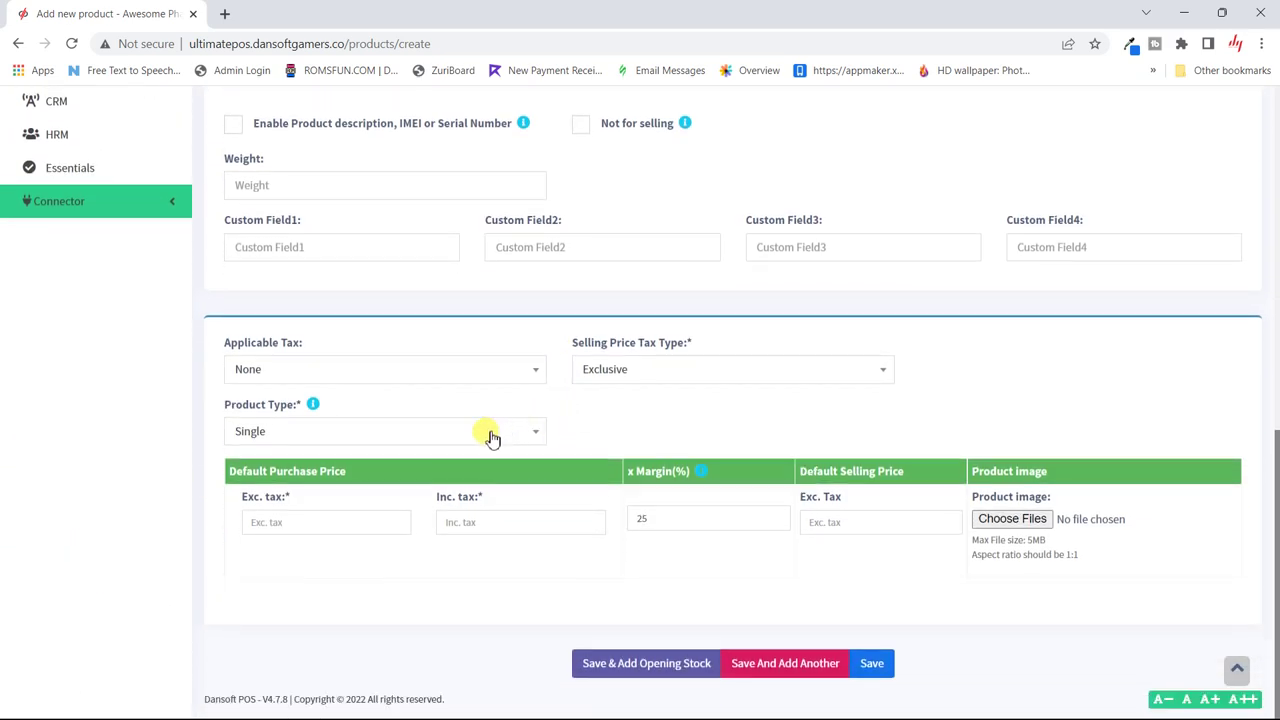
click(343, 523)
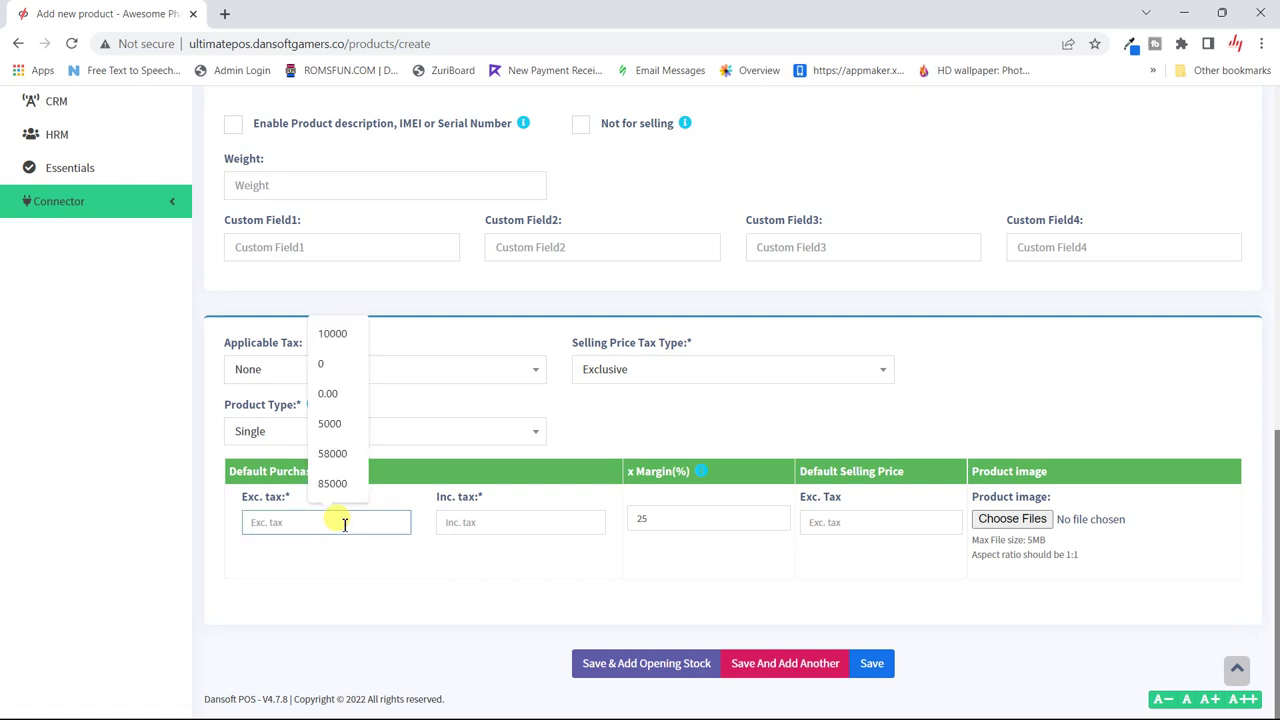
text(150)
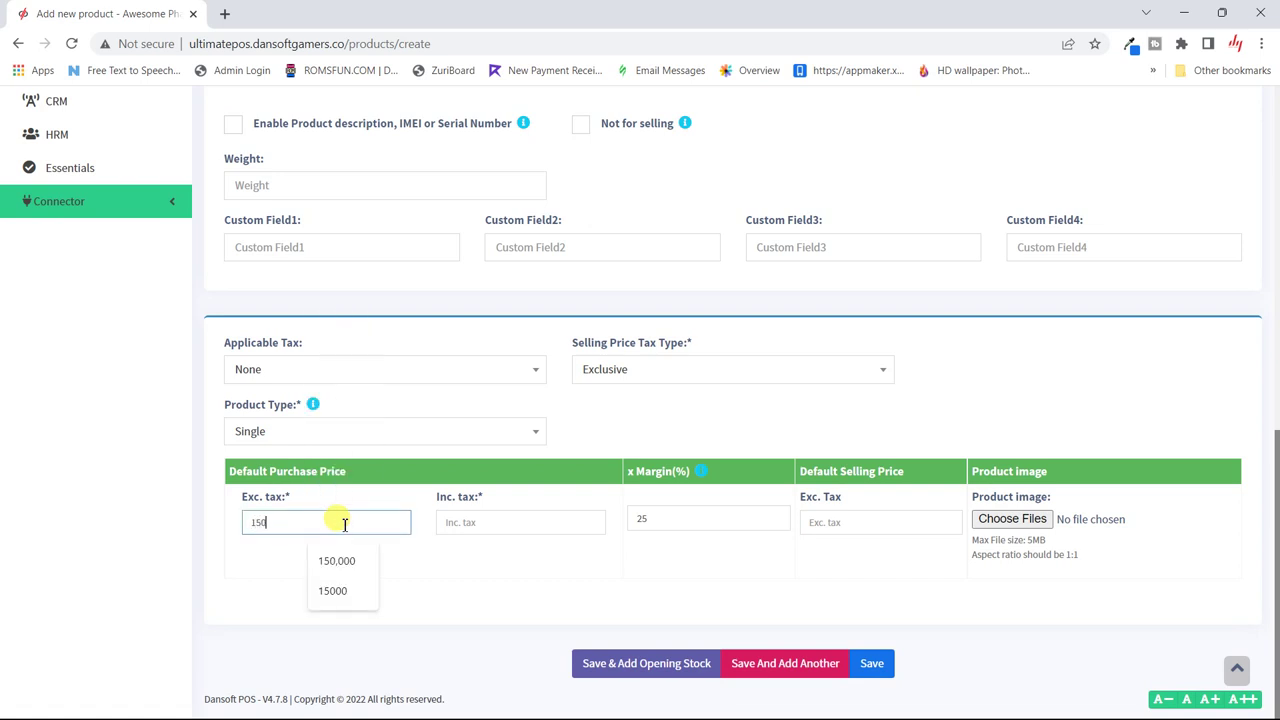
click(860, 522)
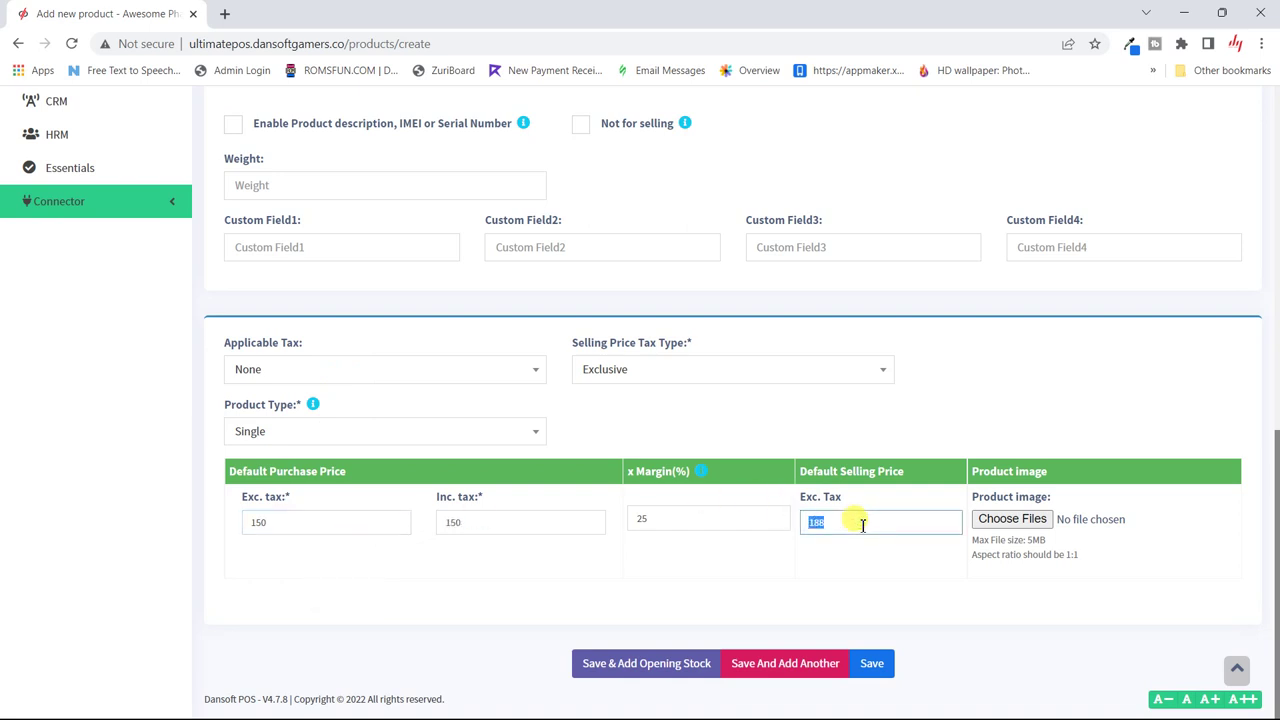
text(200)
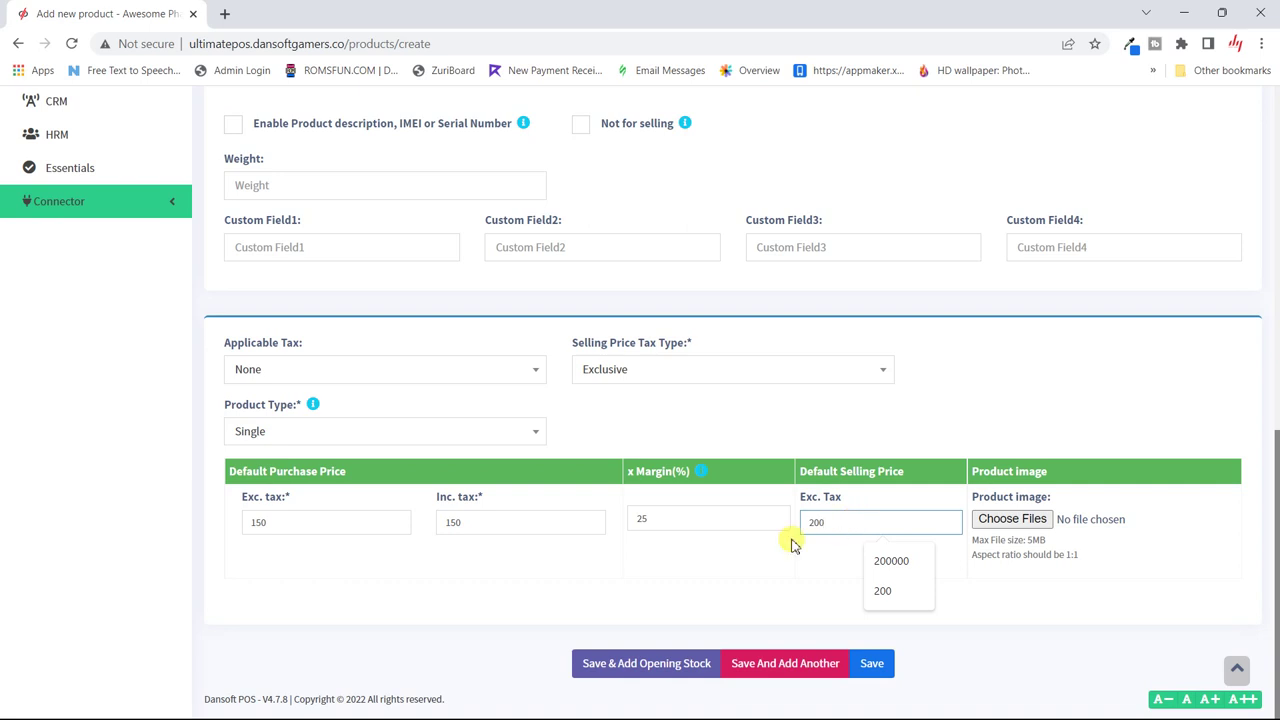
click(685, 578)
click(813, 665)
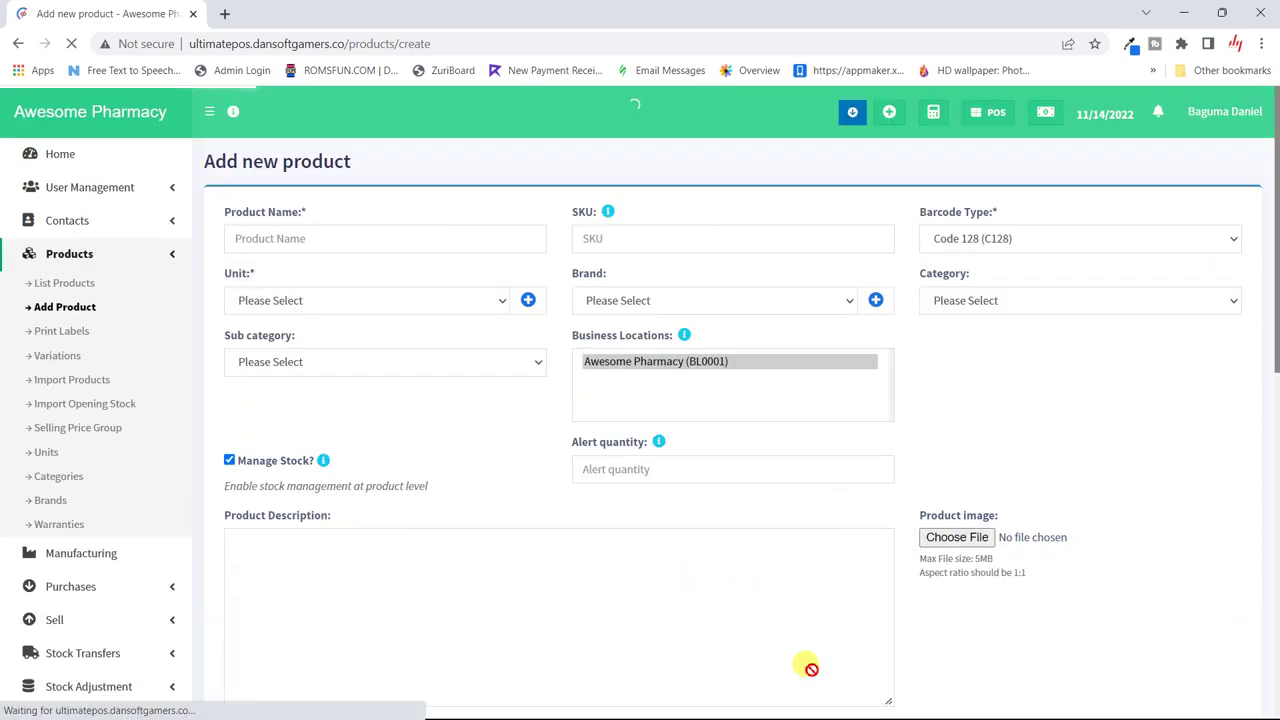
Enter Nasatab with unit Tablets (tabs), category Anti-bacterials and alert quantity 5
click(347, 240)
text(Na)
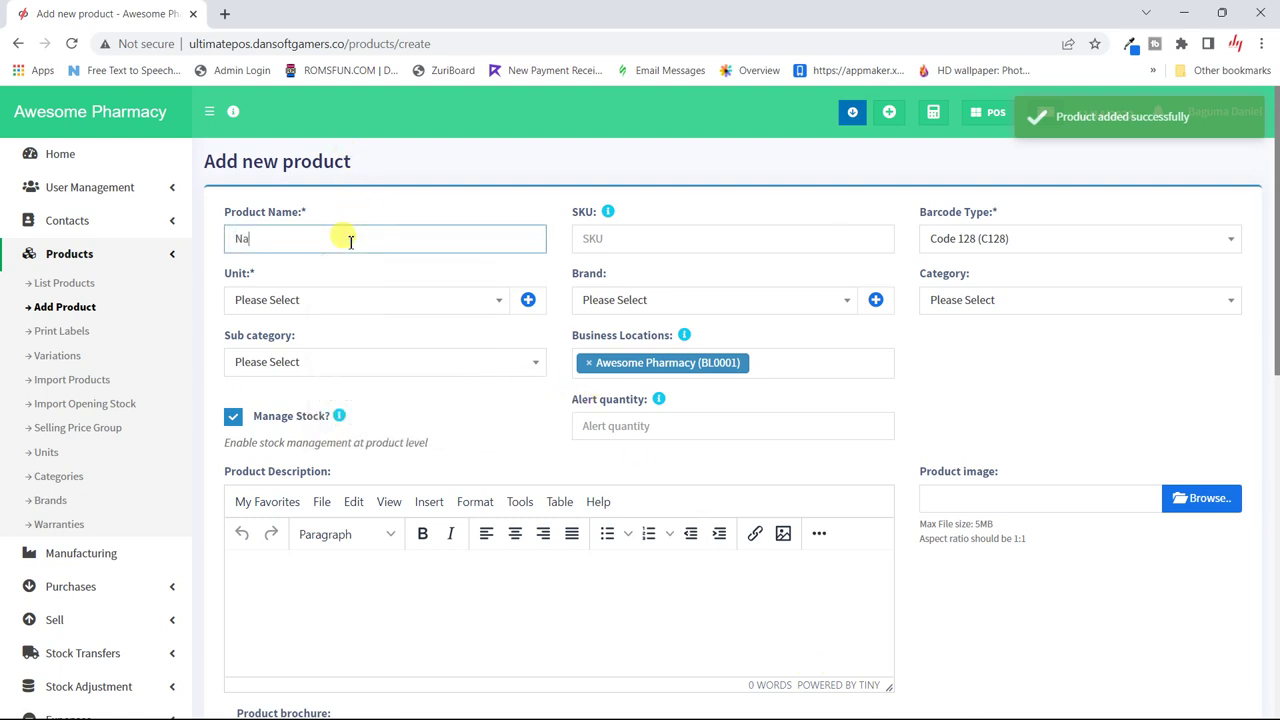
text(satab)
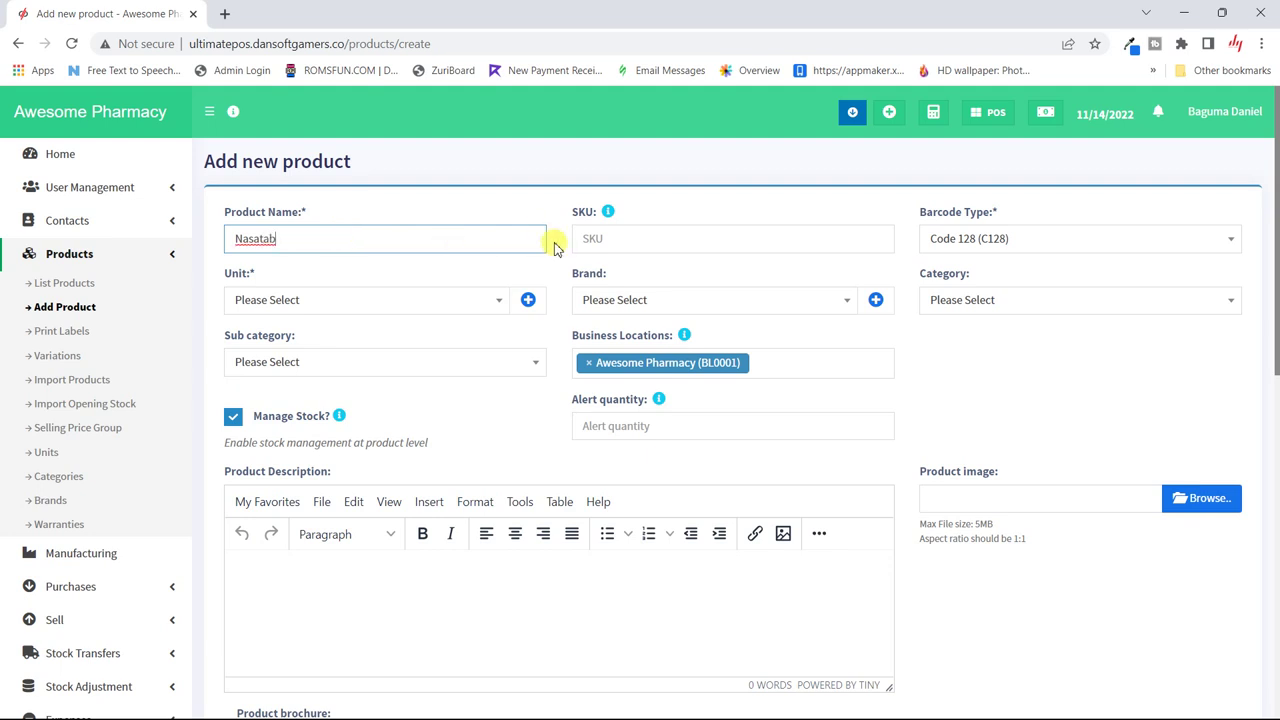
click(423, 301)
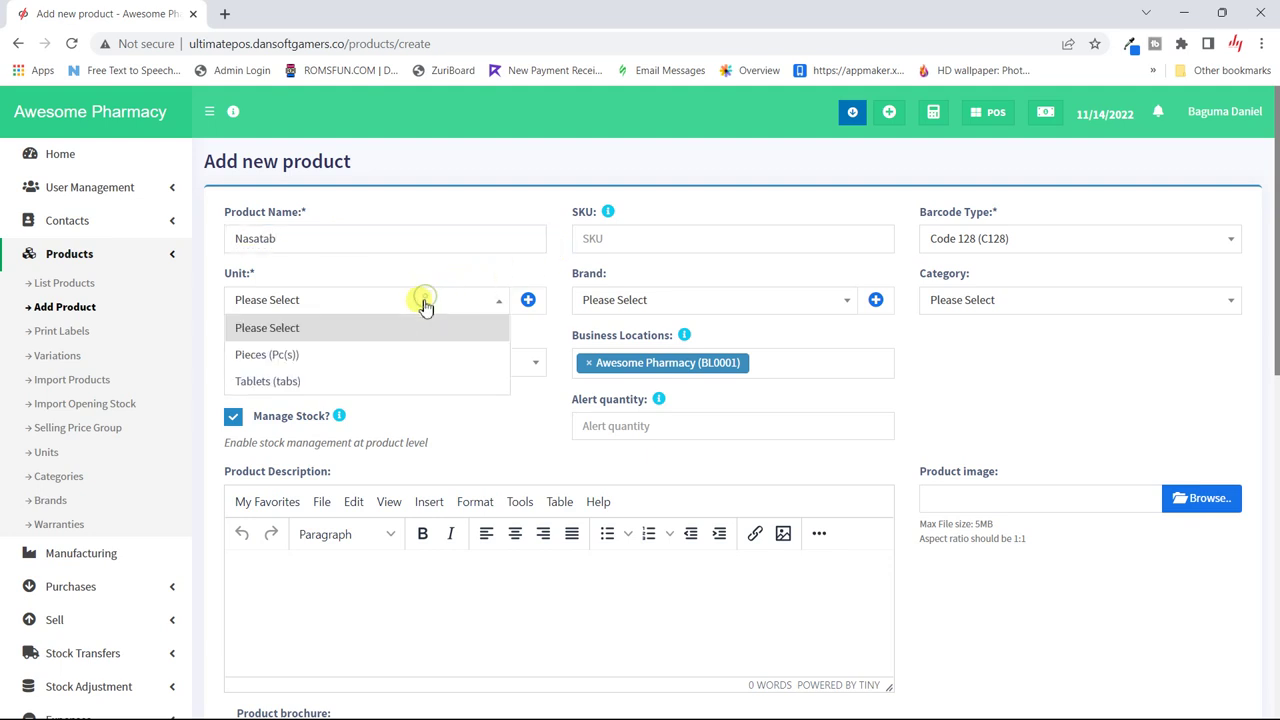
click(337, 383)
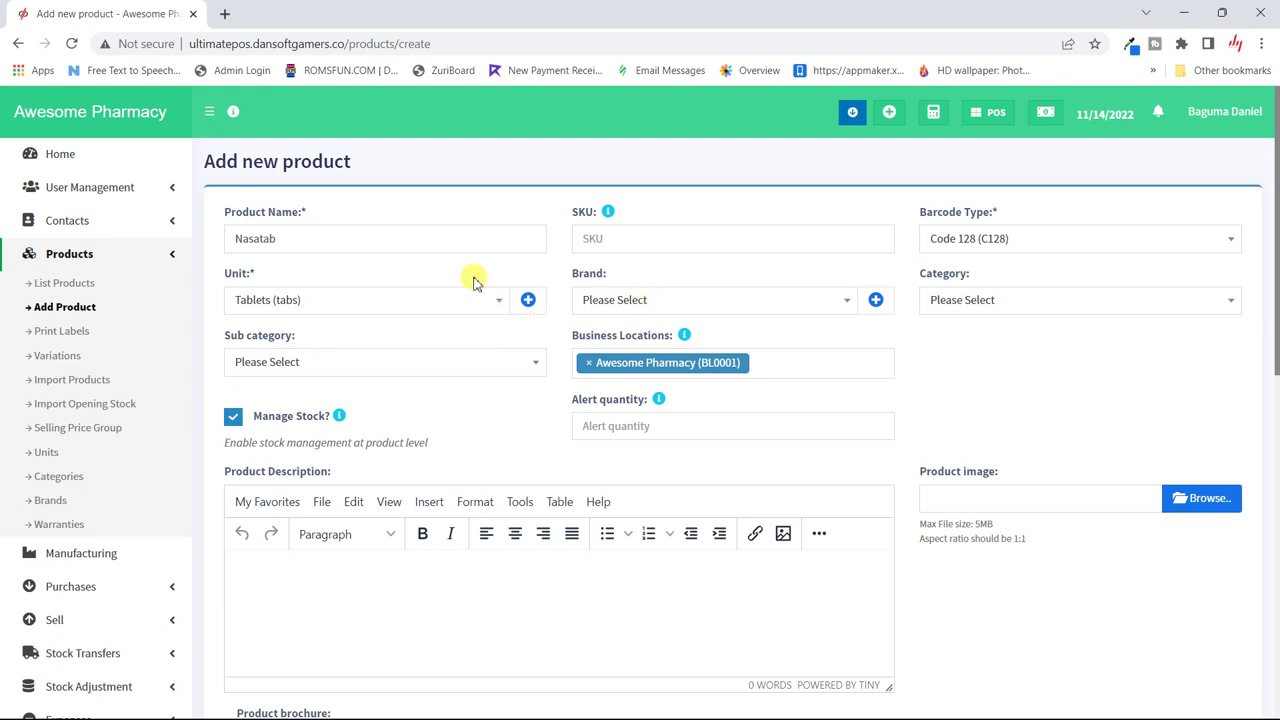
click(996, 302)
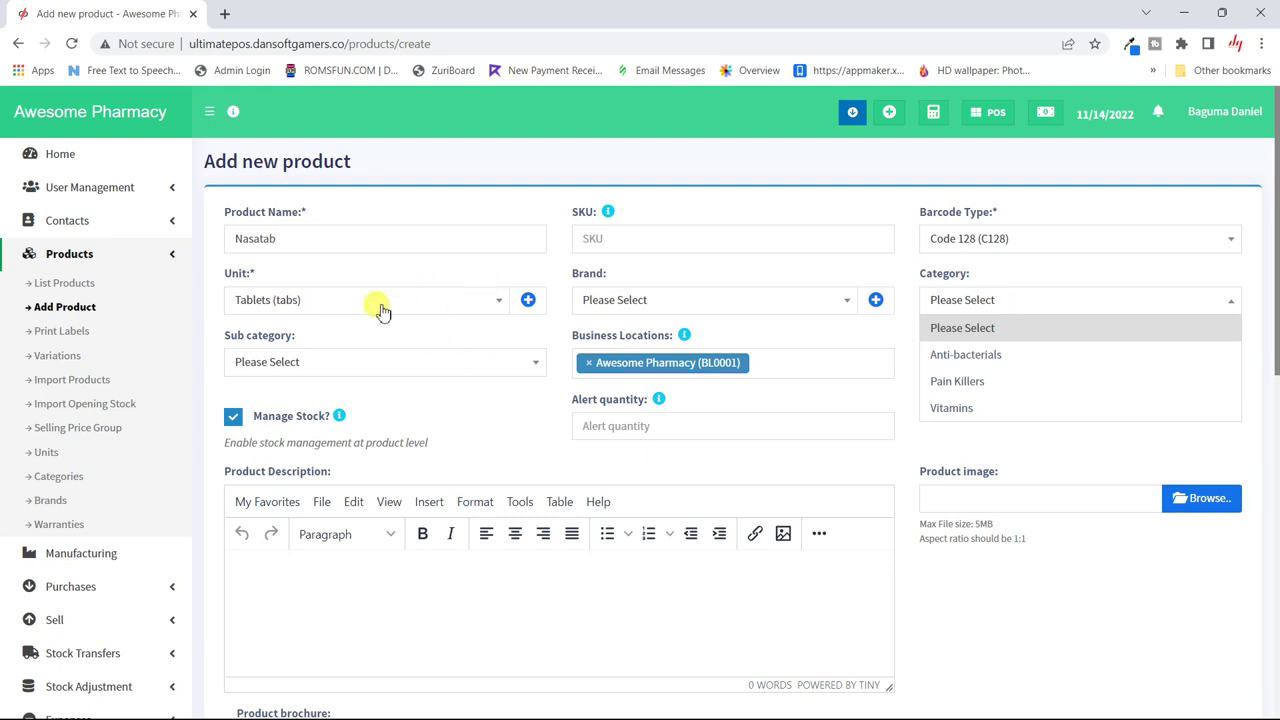
click(1010, 356)
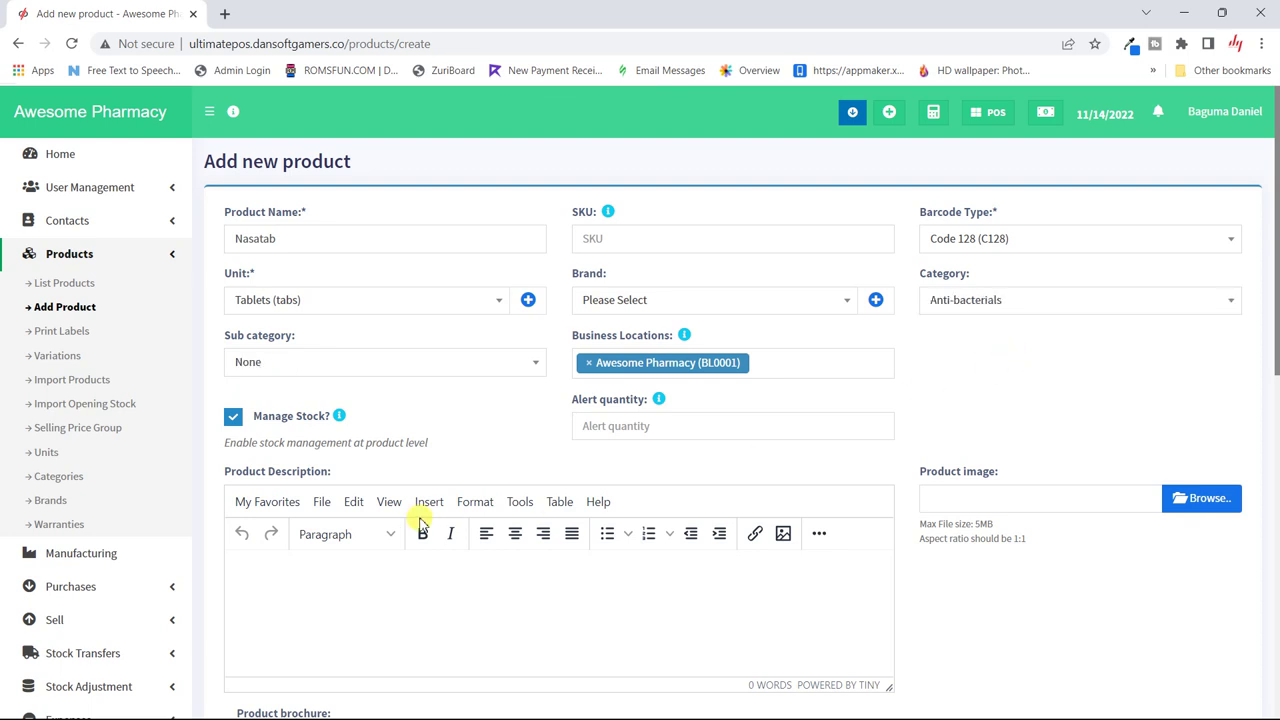
scroll(420, 460, down, 1)
click(422, 468)
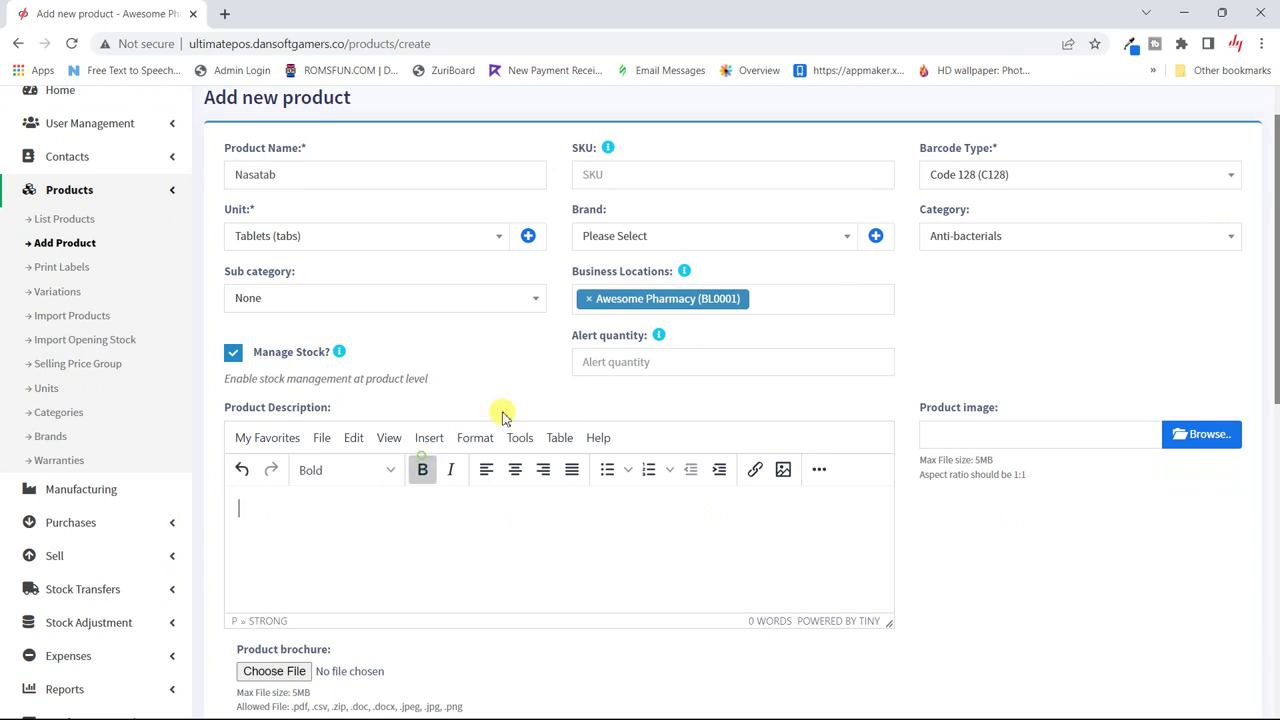
click(659, 362)
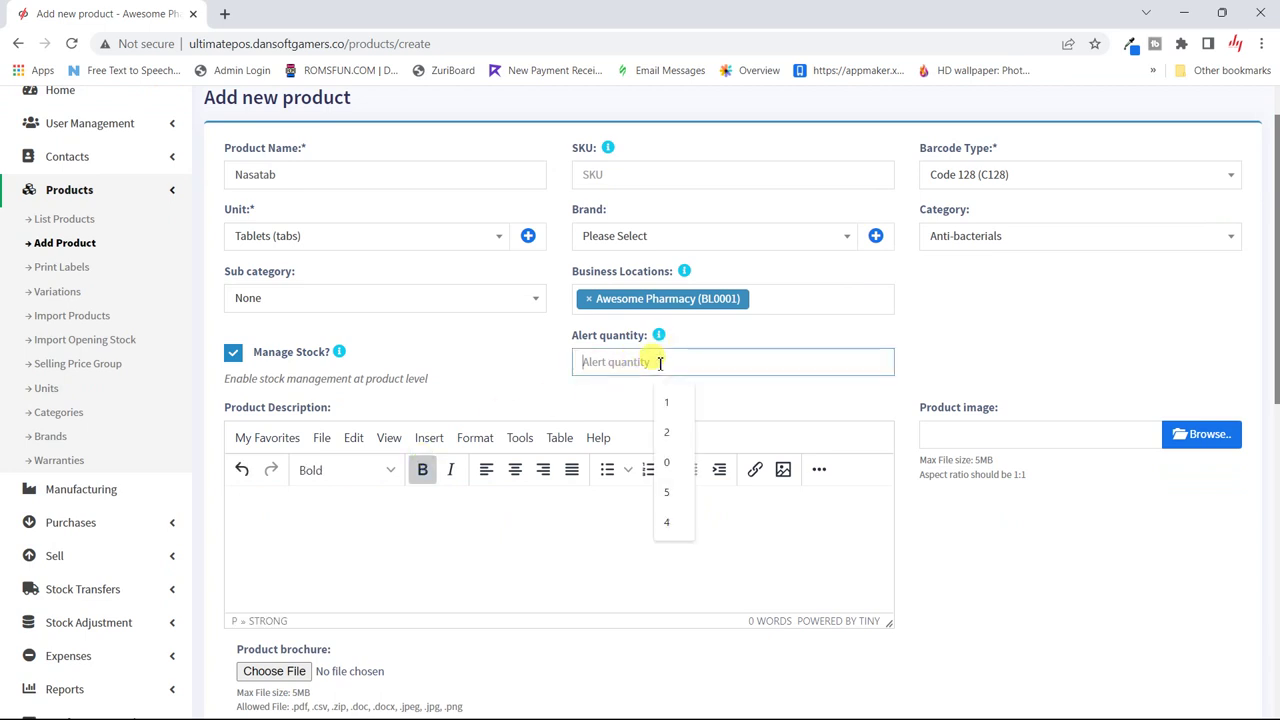
text(5)
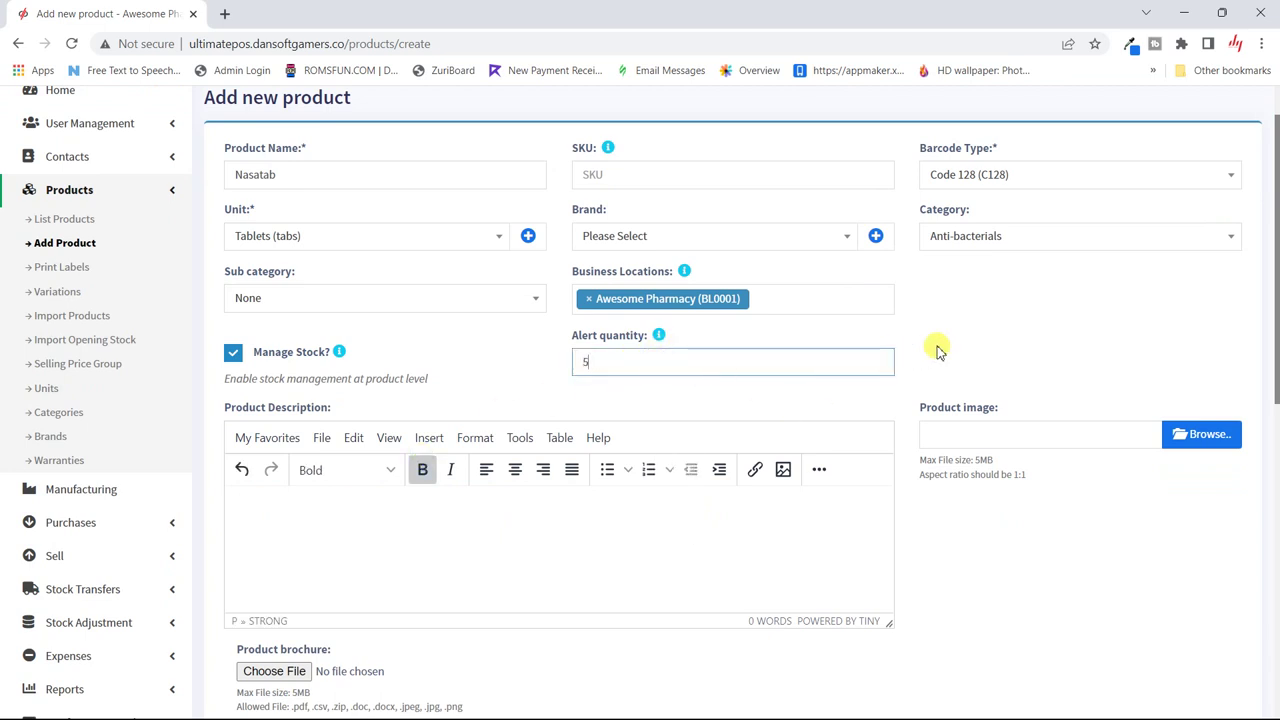
click(937, 347)
Give Nasatab a 400 purchase price and 600 selling price, then save and add another
scroll(937, 347, down, 7)
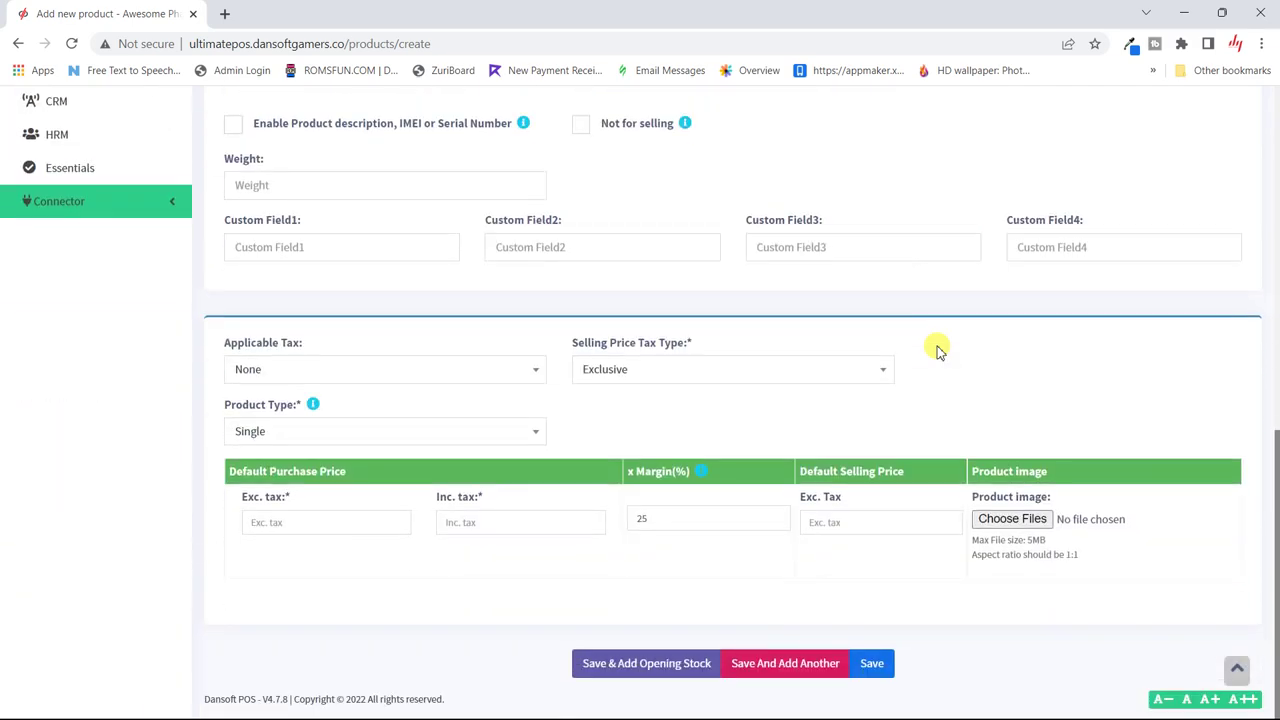
click(355, 522)
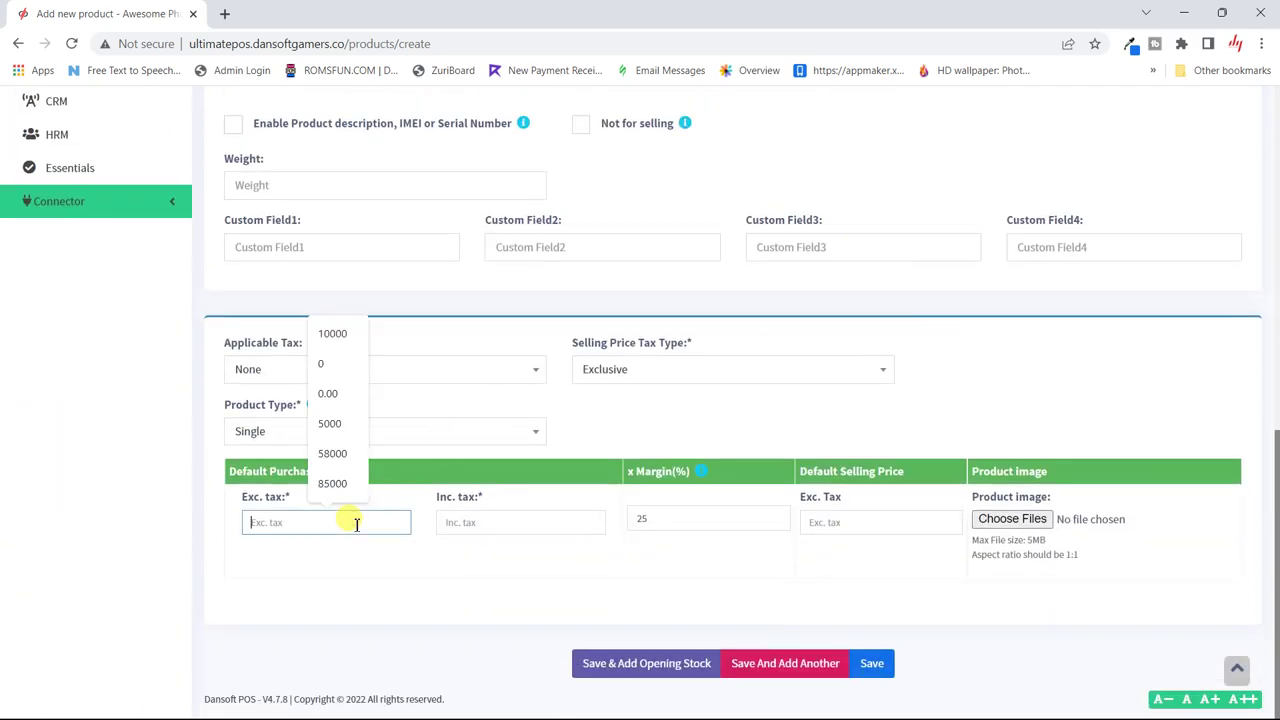
text(400)
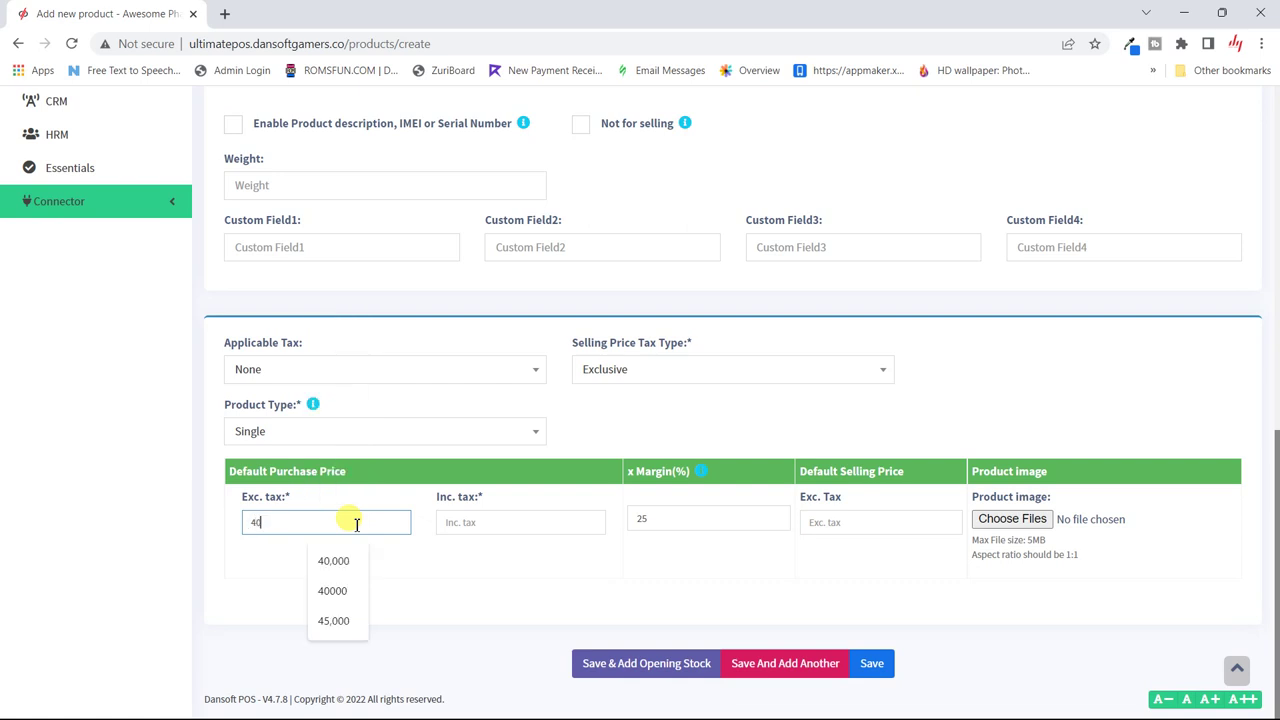
click(811, 526)
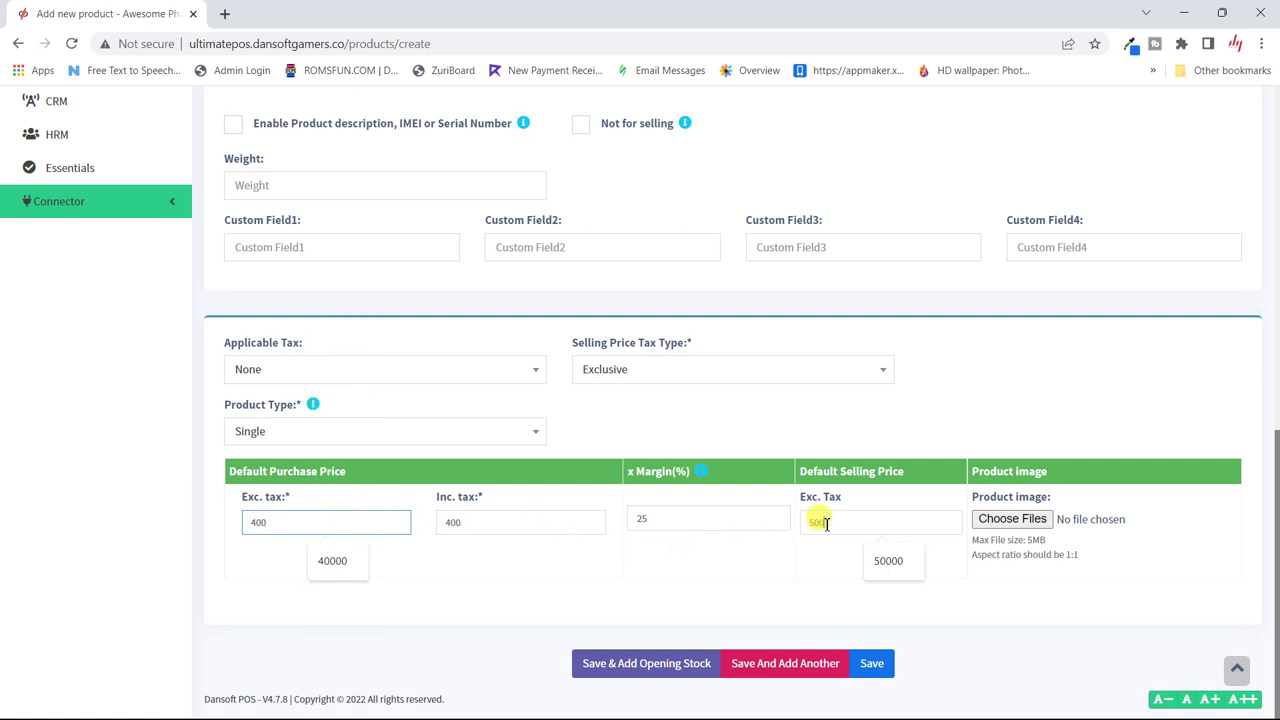
double_click(818, 522)
text(6)
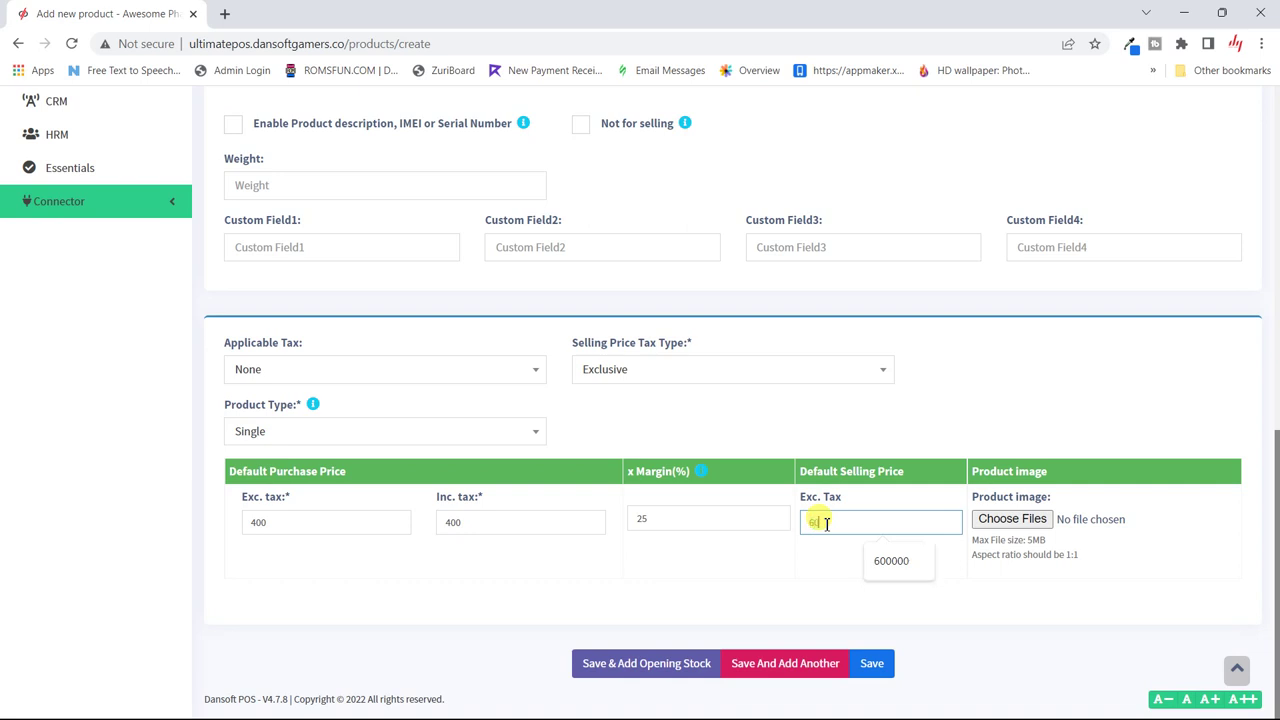
text(00)
click(829, 588)
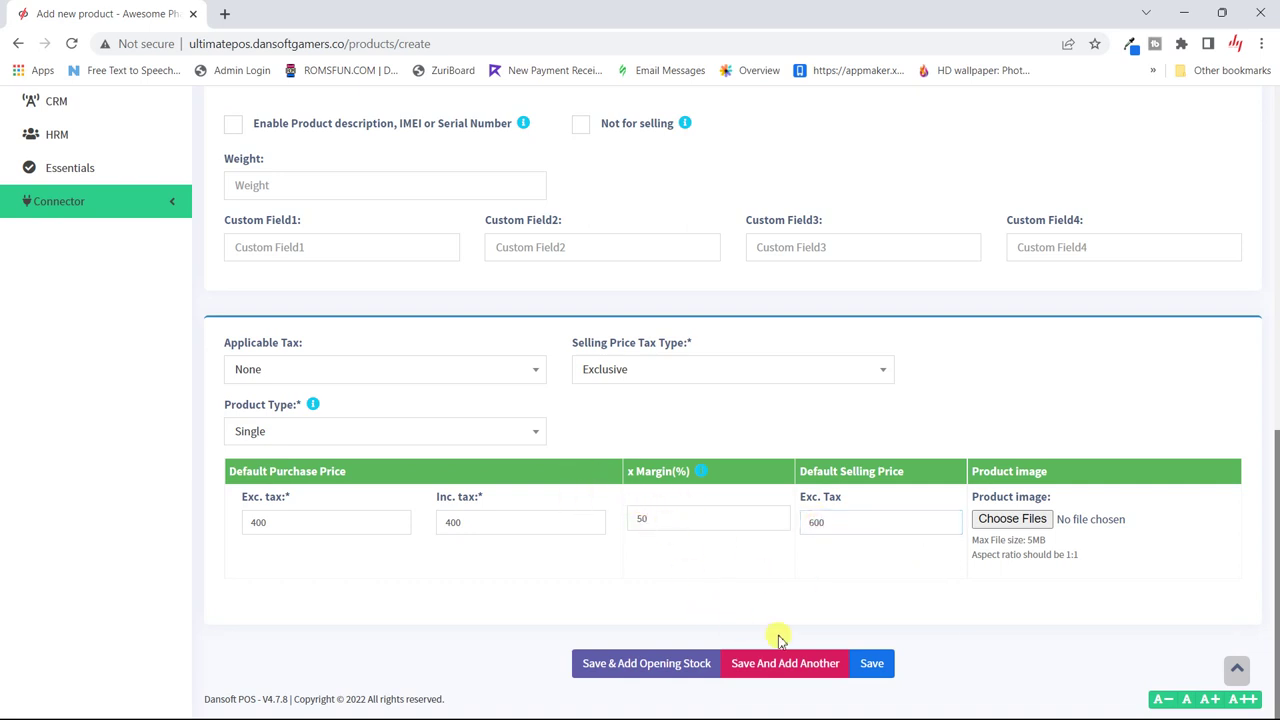
click(808, 673)
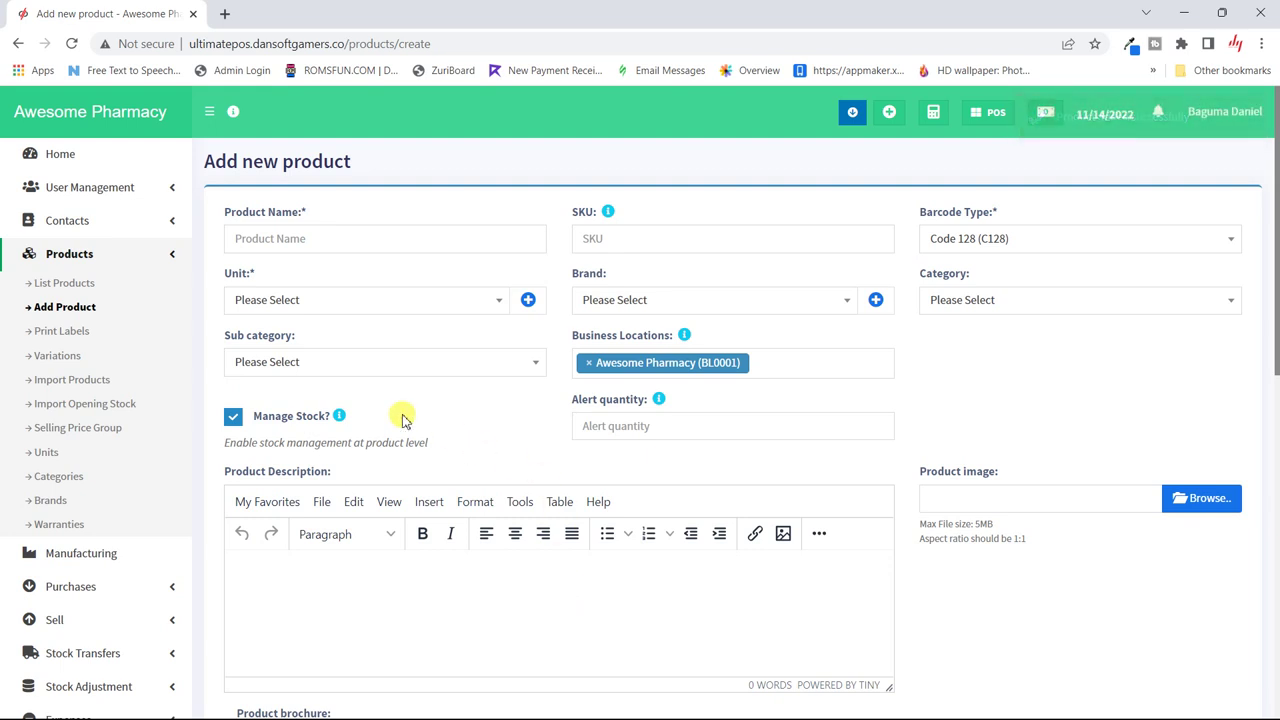
Enter the new product name Metro, with unit Tablets (tabs) and category Pain Killers
click(349, 247)
text(M)
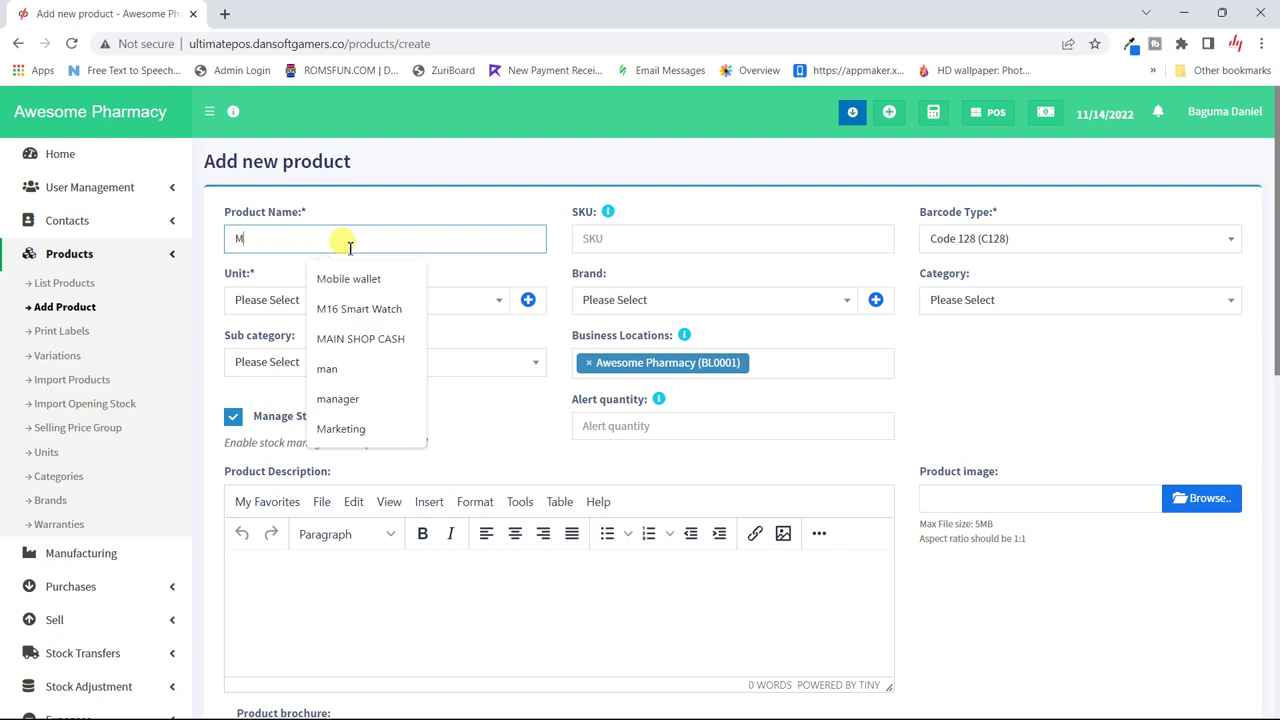
text(etro)
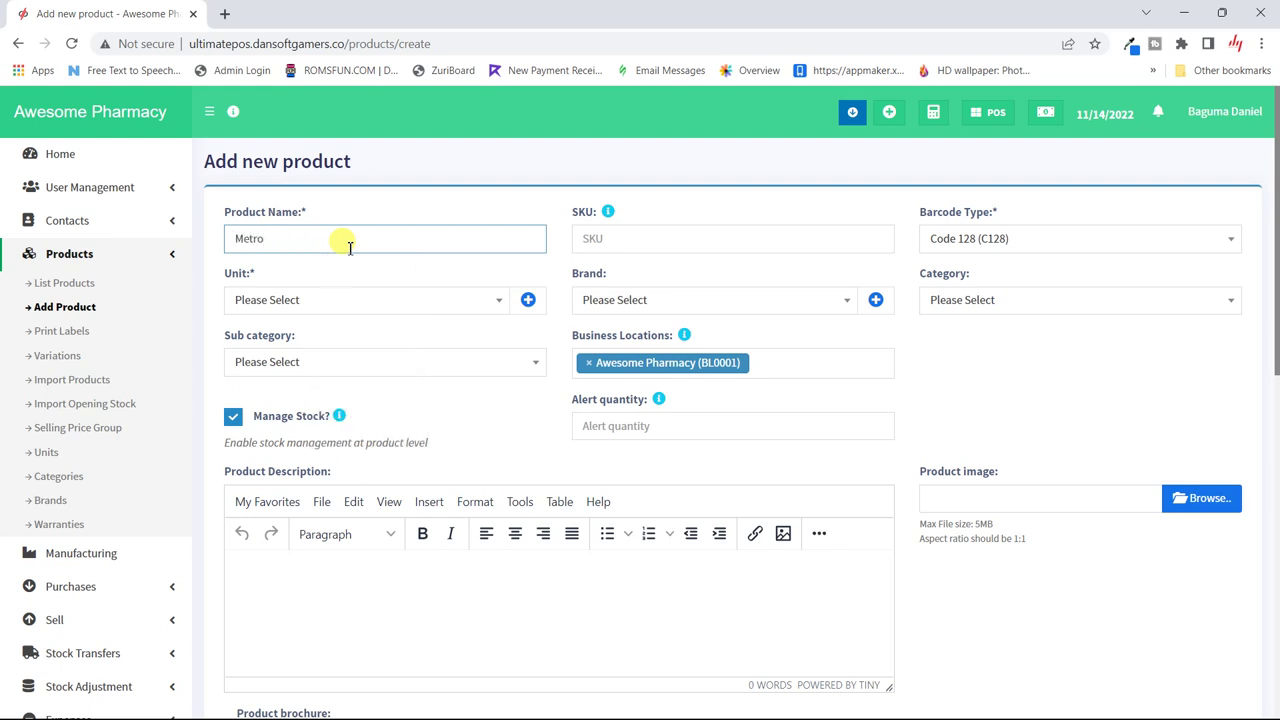
click(371, 306)
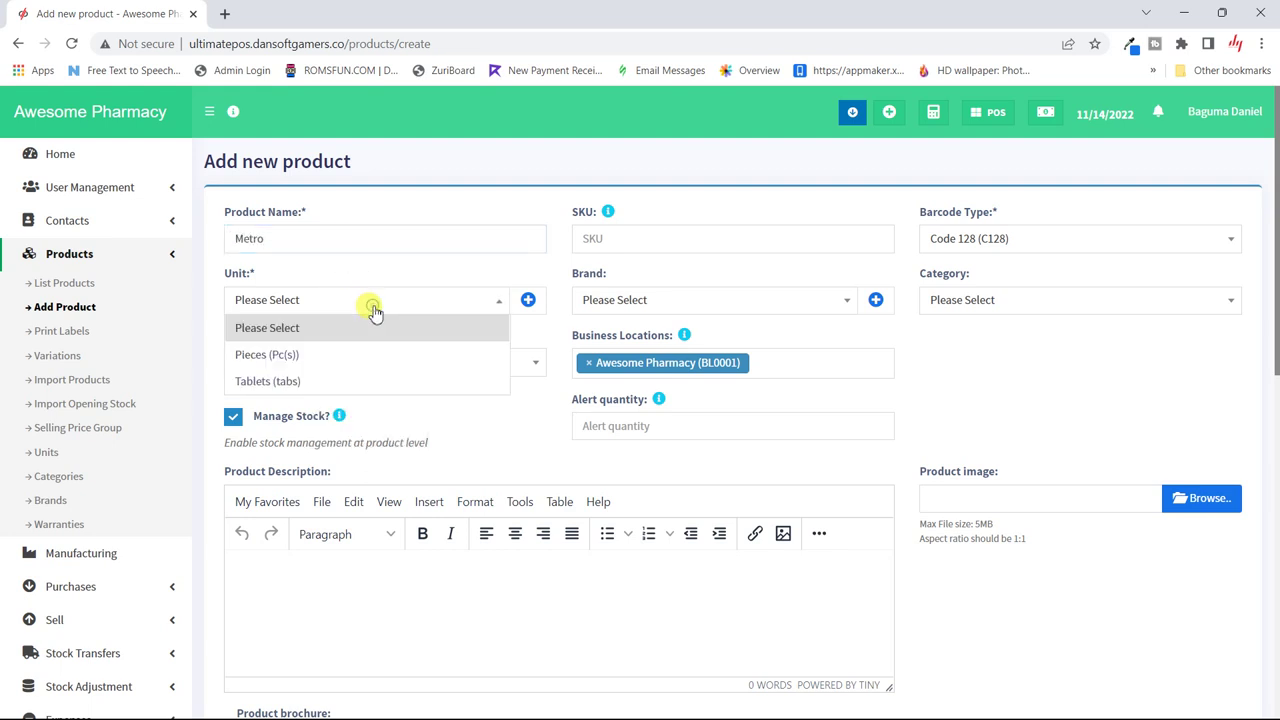
click(312, 382)
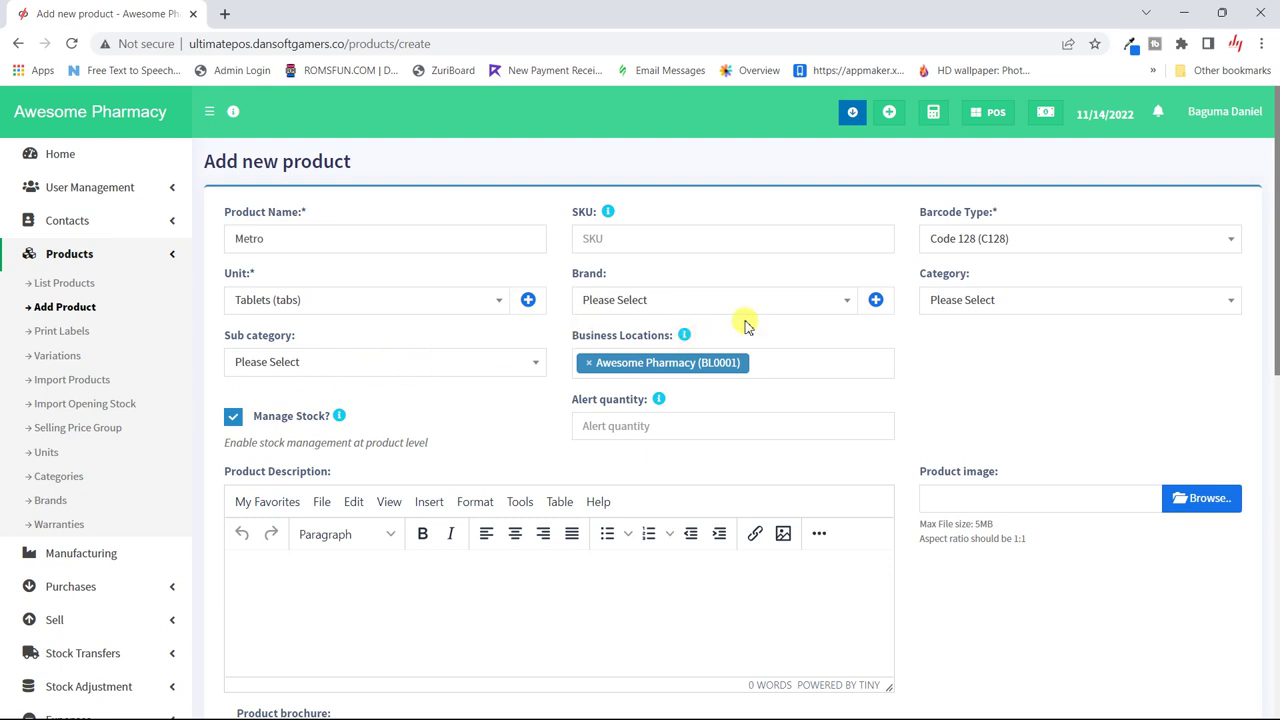
click(982, 300)
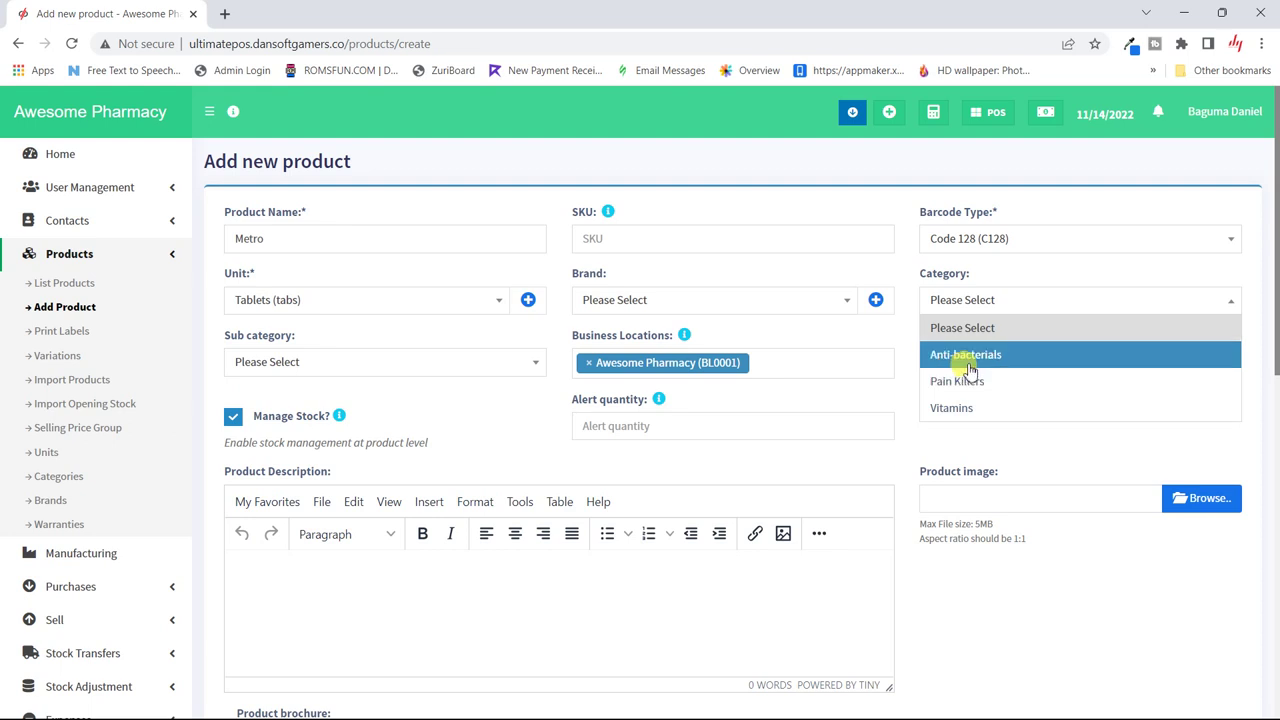
click(967, 383)
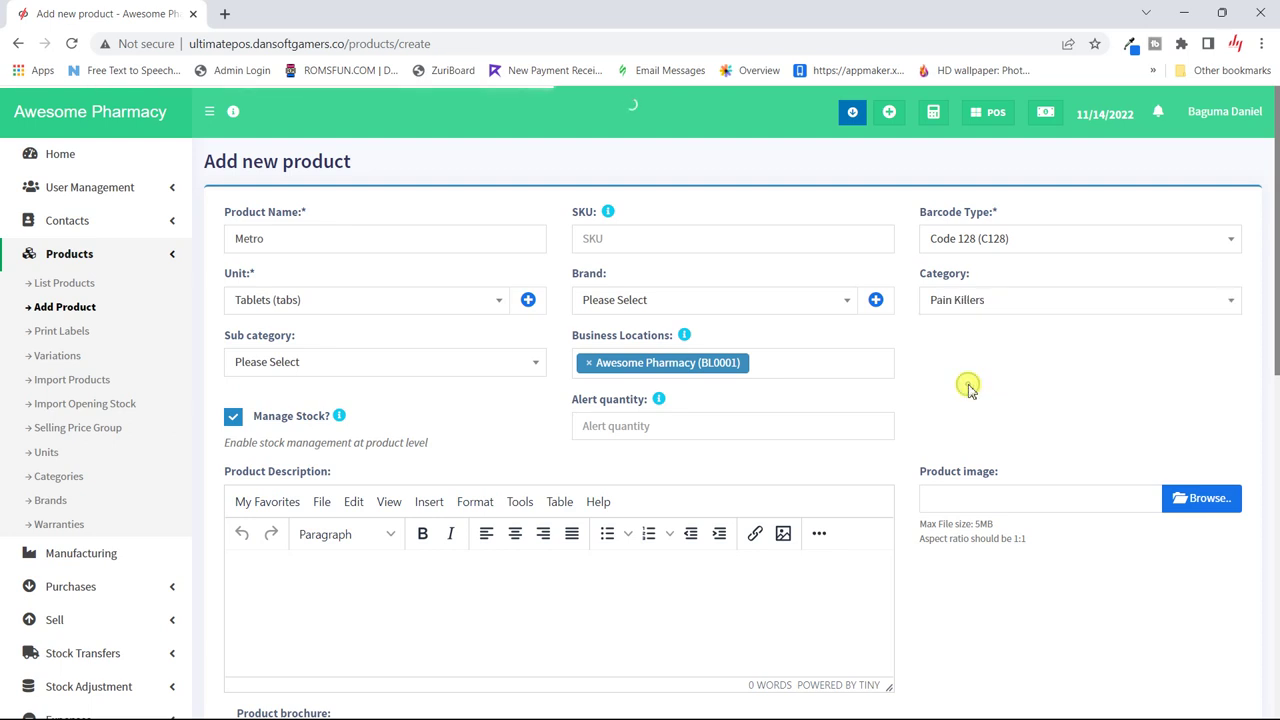
click(666, 428)
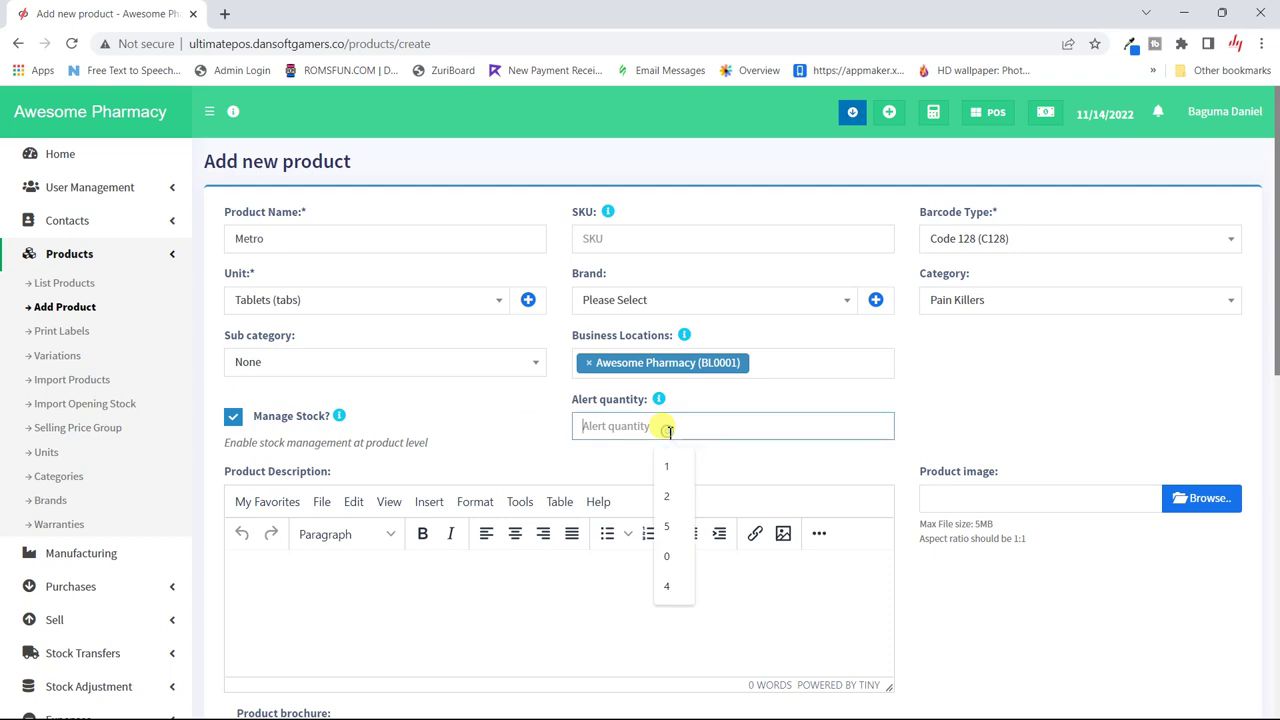
Set Metro's alert quantity to 5
text(5)
click(1016, 426)
scroll(1018, 426, down, 2)
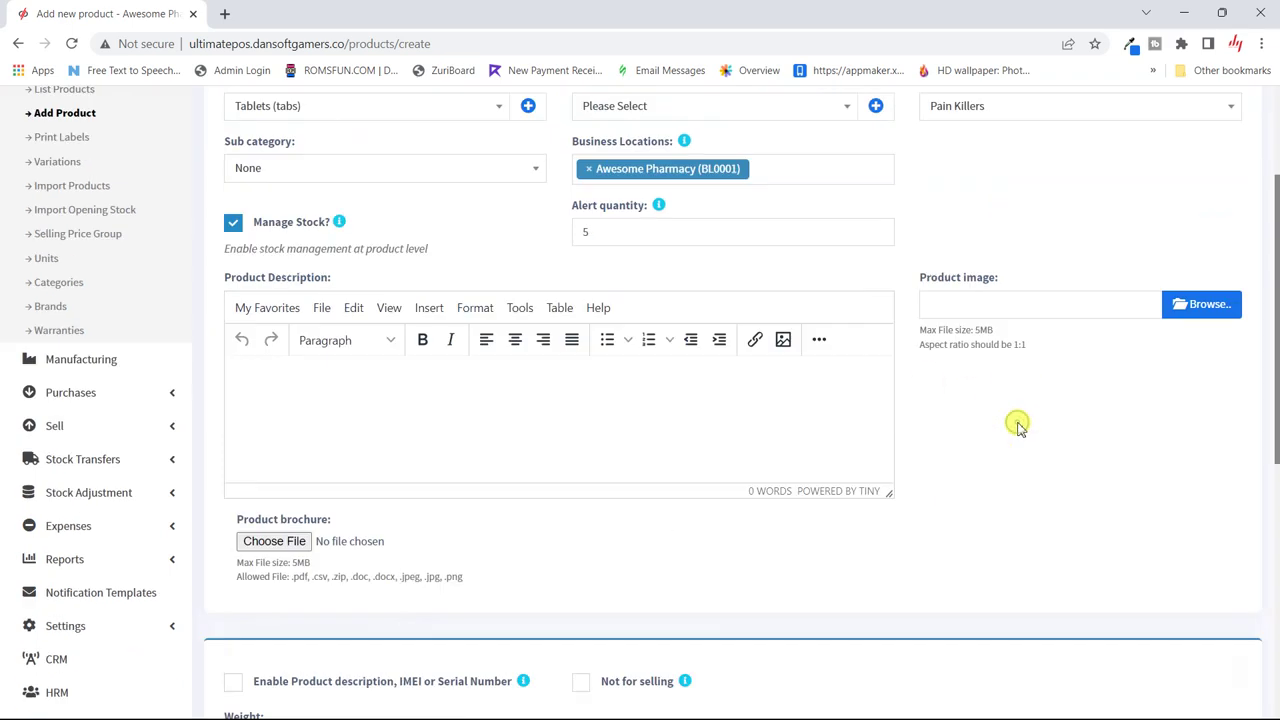
scroll(1016, 426, down, 5)
scroll(1014, 423, up, 1)
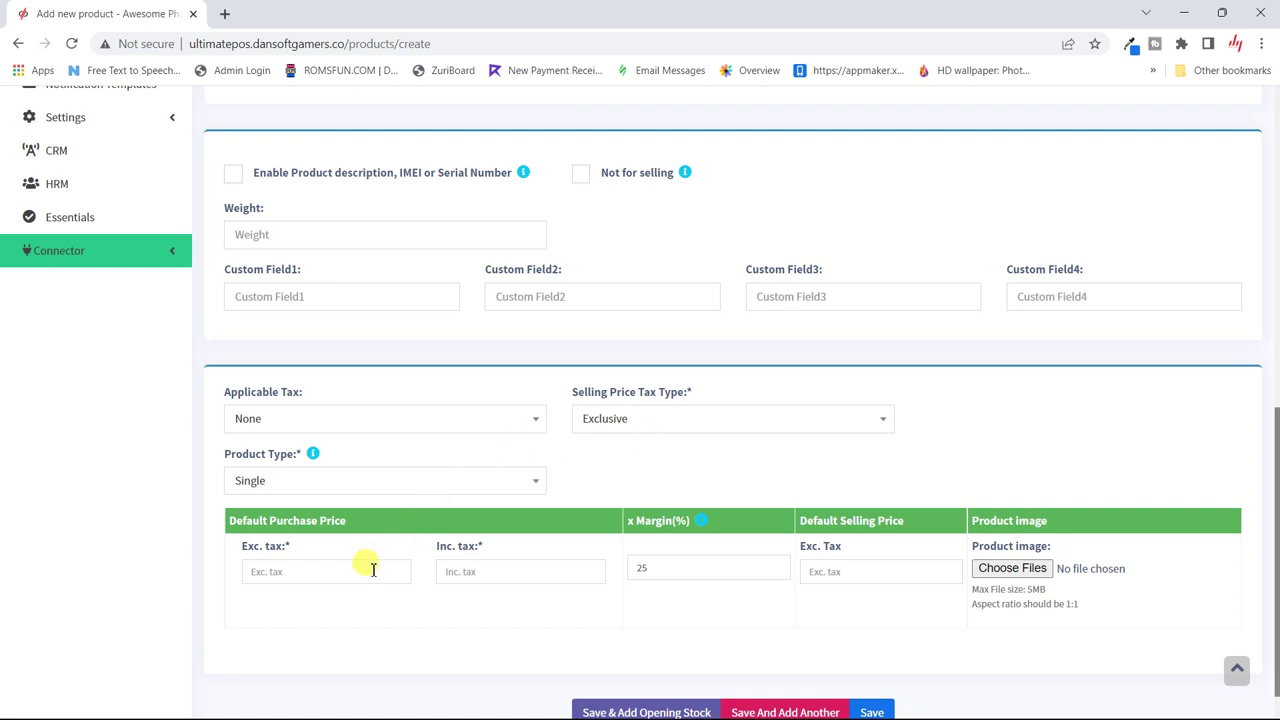
click(372, 569)
Make Metro a Combo product and search 'black' to add Black charcoal
click(278, 484)
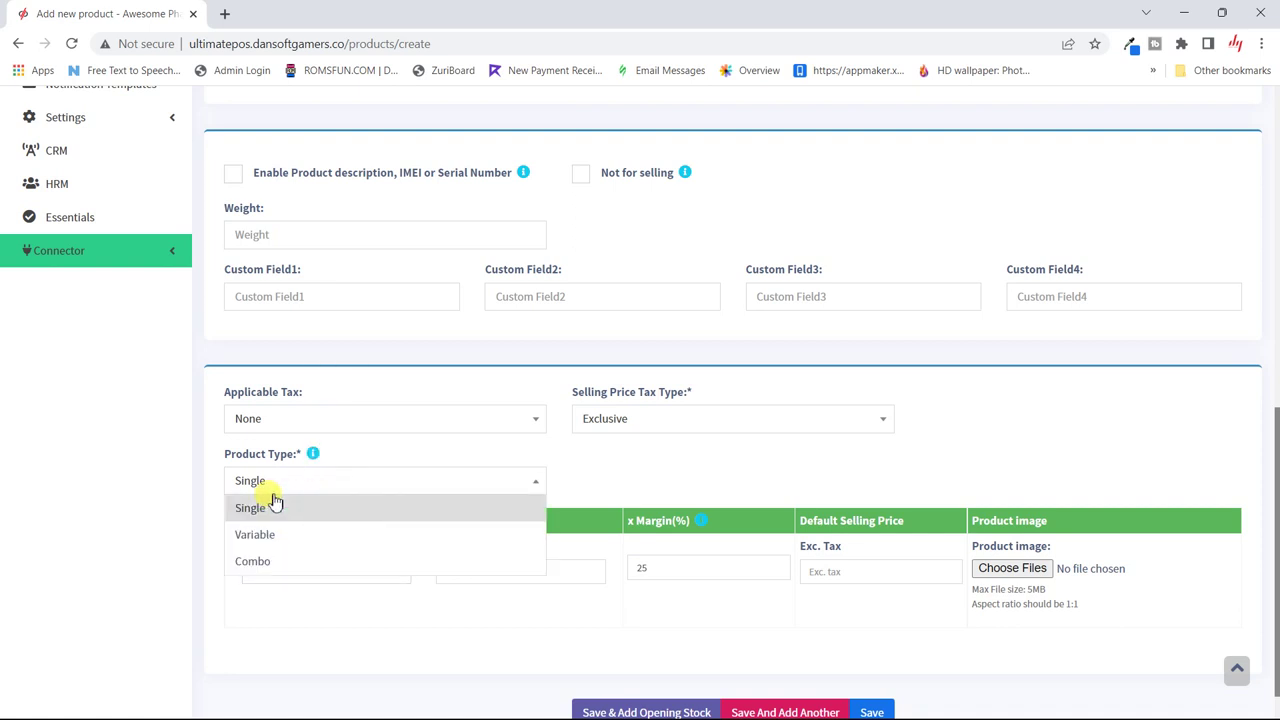
click(300, 562)
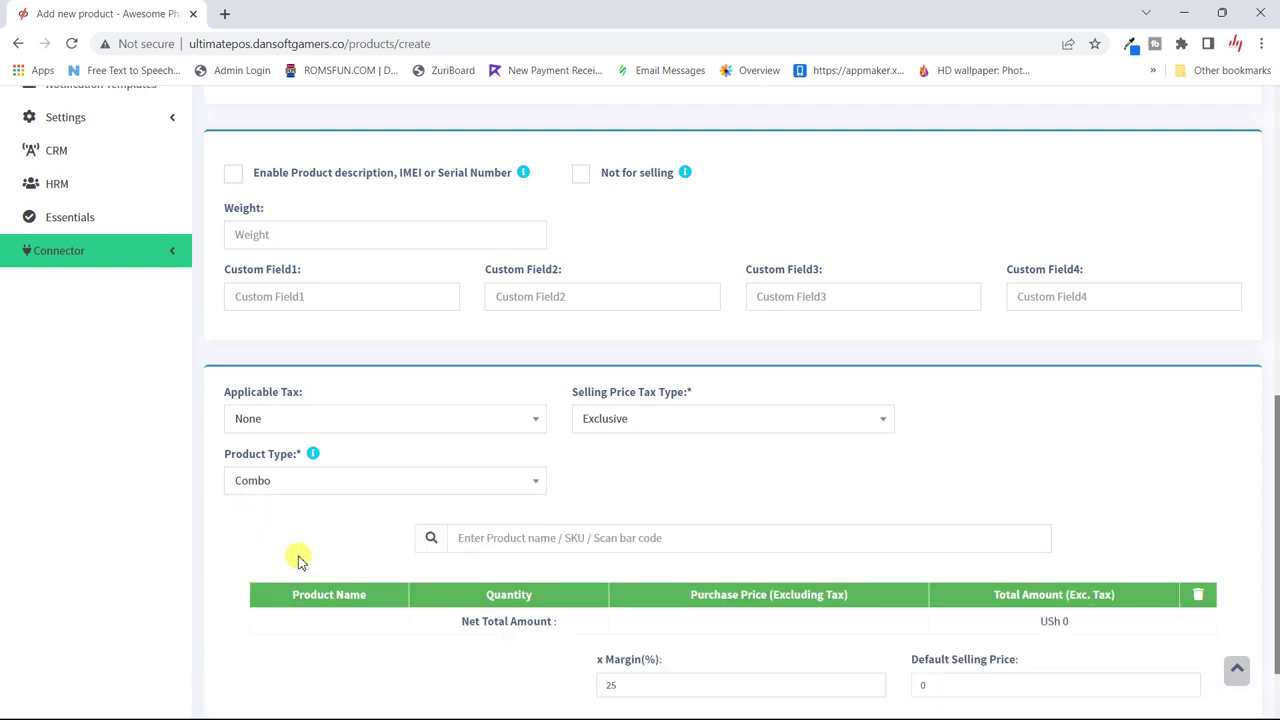
scroll(300, 562, down, 2)
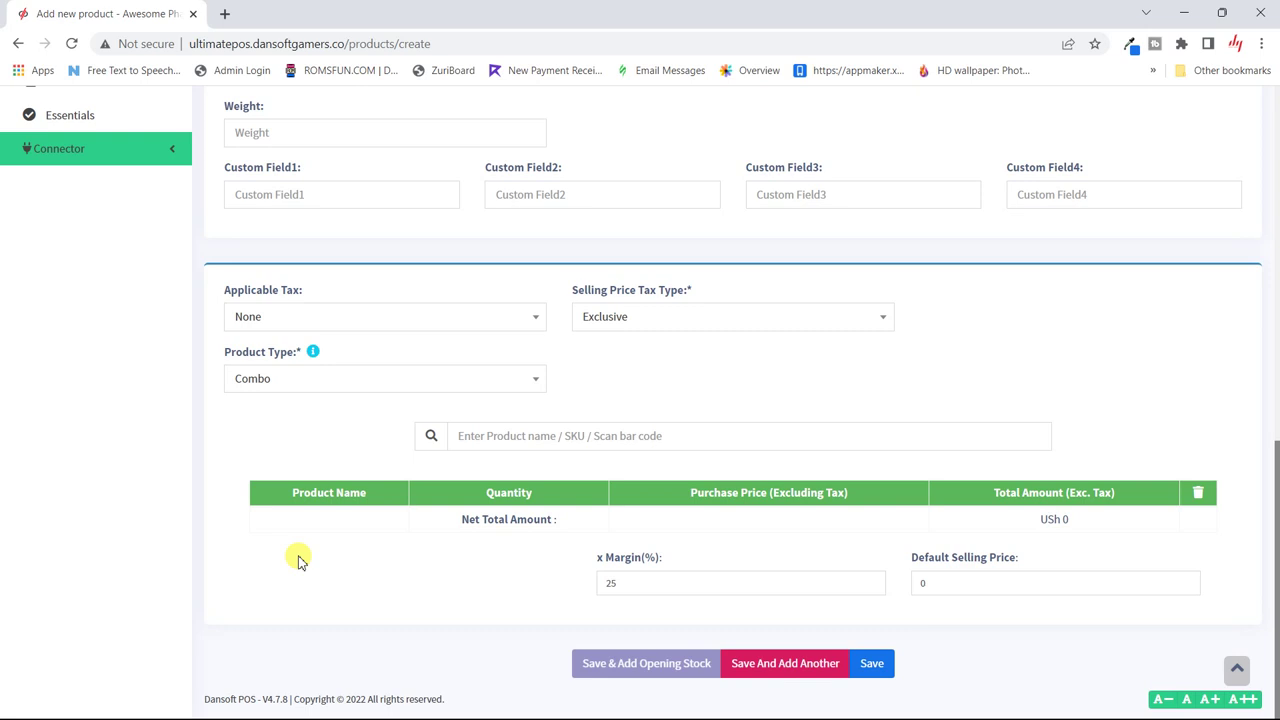
click(615, 440)
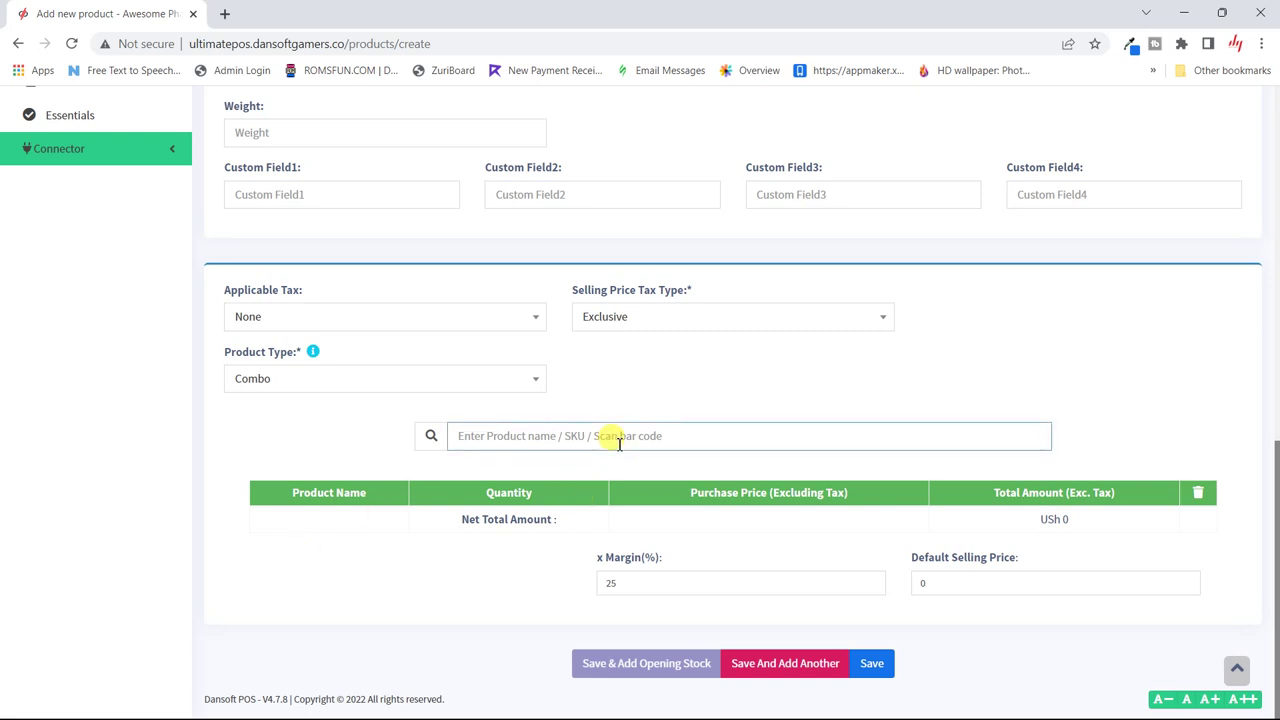
text(b)
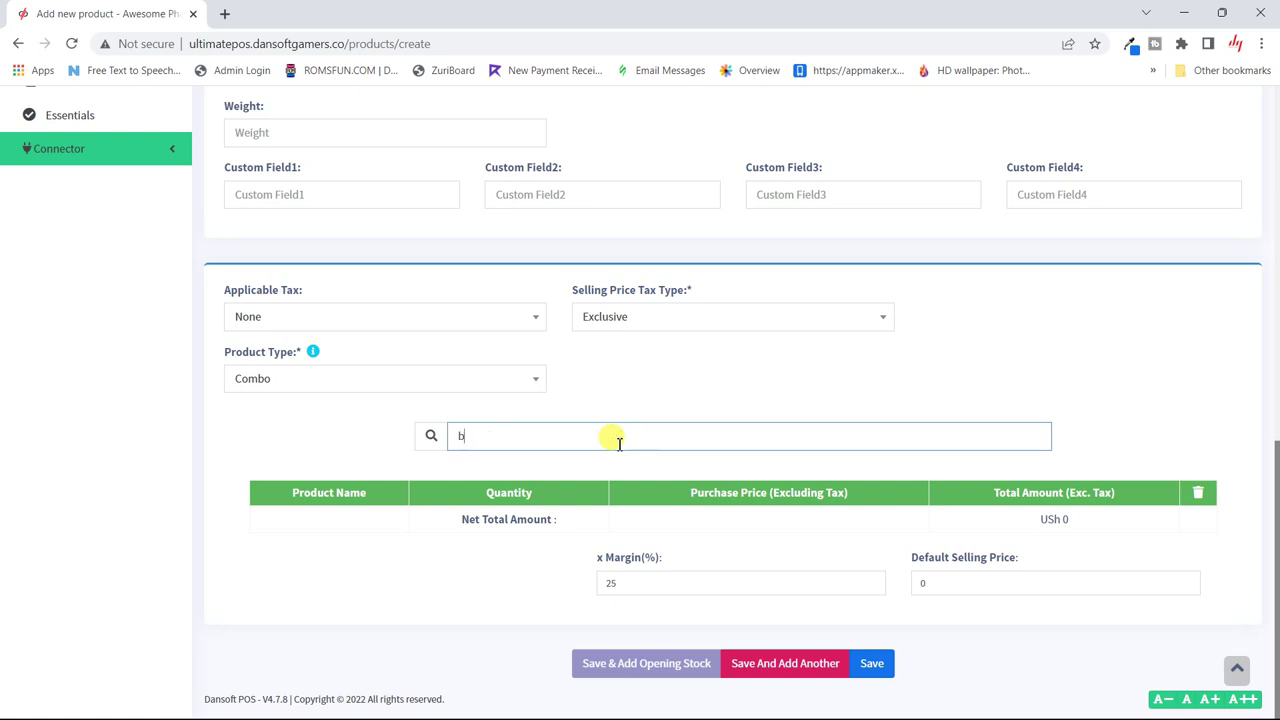
text(lack)
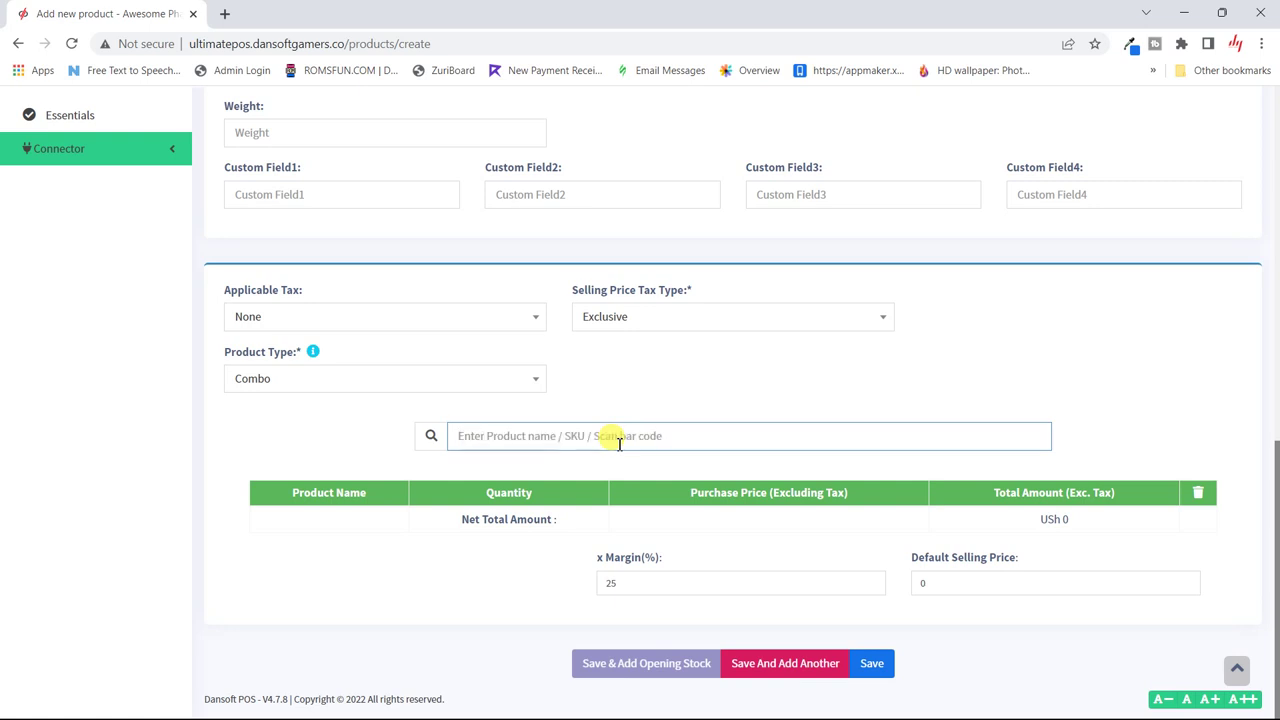
scroll(614, 528, down, 1)
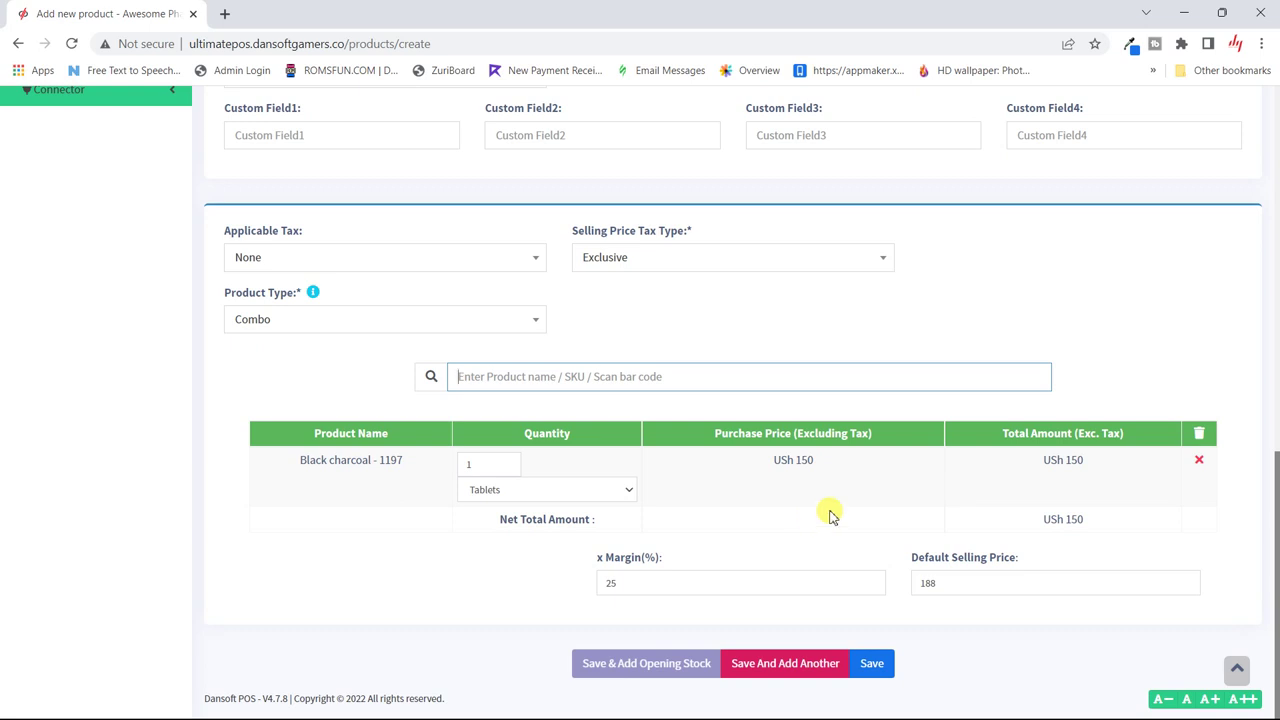
Remove Black charcoal from the combo items and set Product Type to Variable
click(1200, 463)
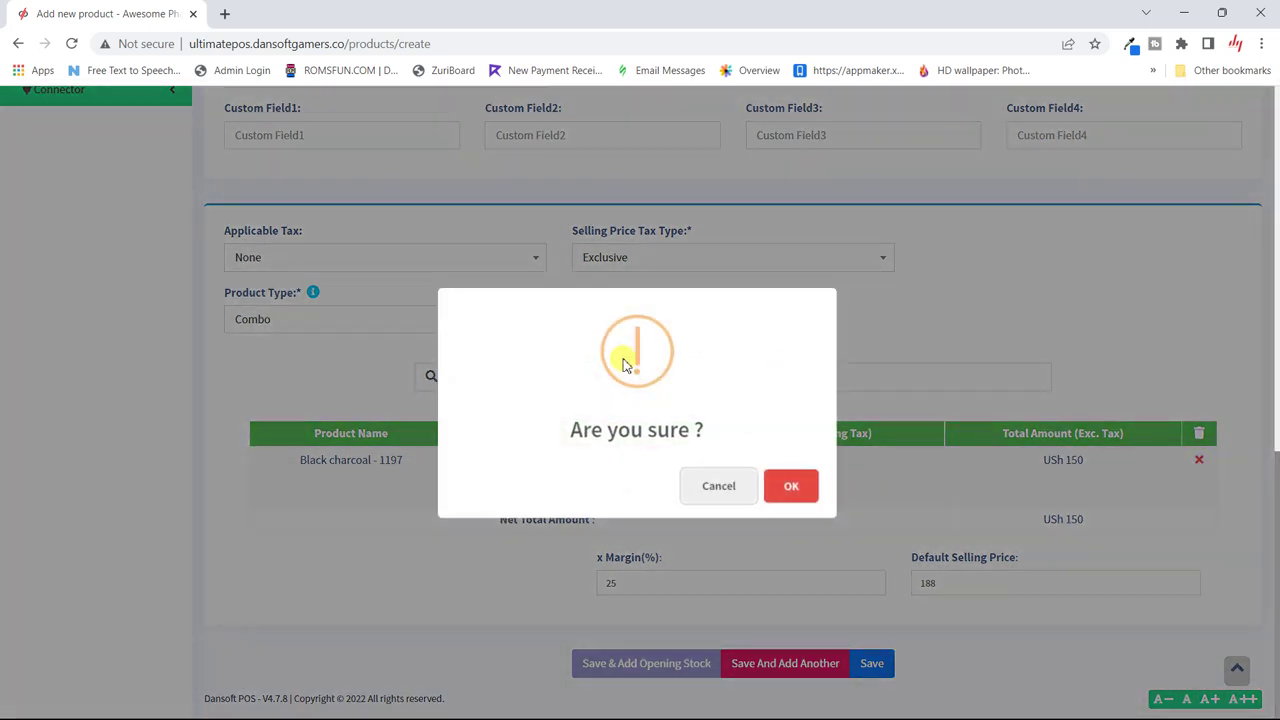
click(806, 492)
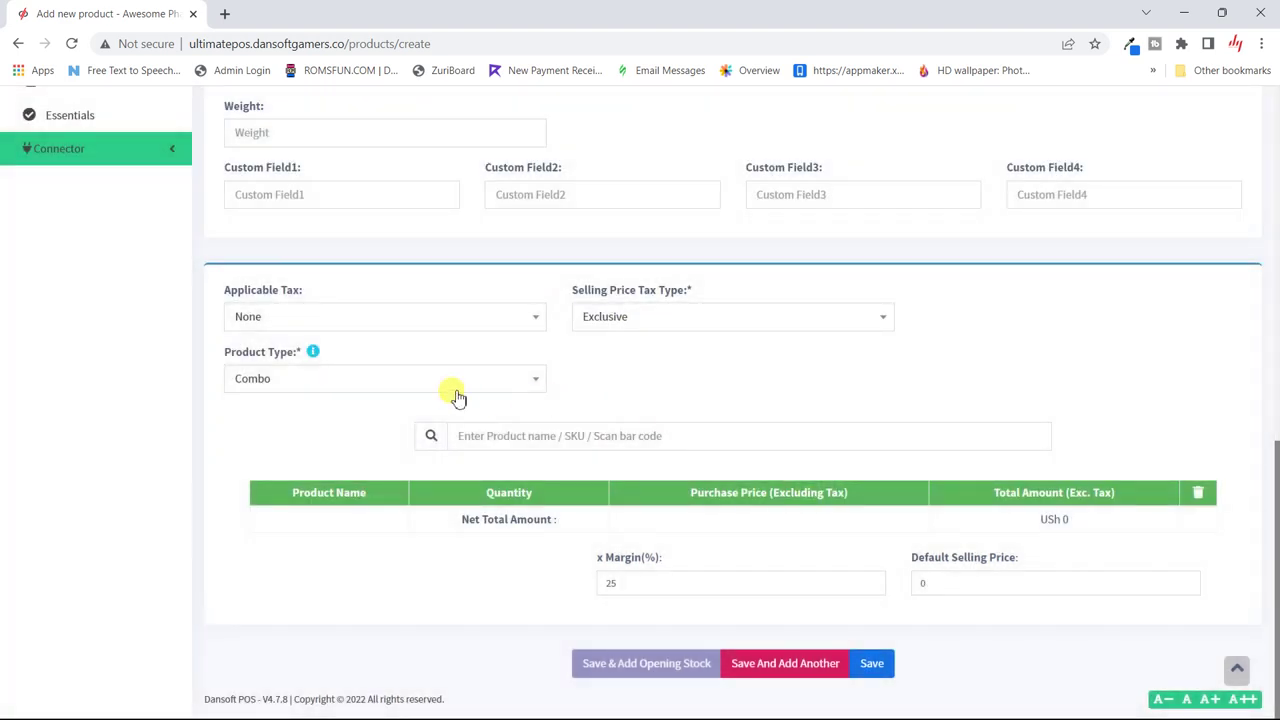
click(397, 391)
click(328, 438)
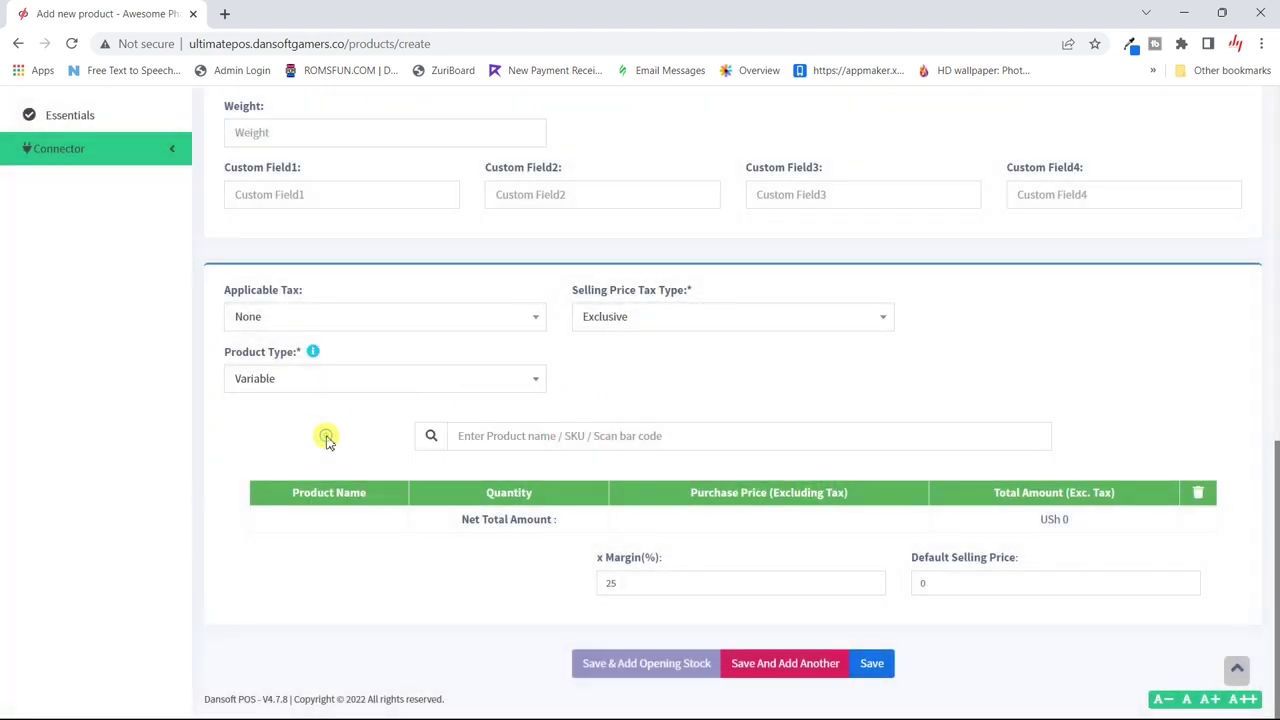
click(380, 493)
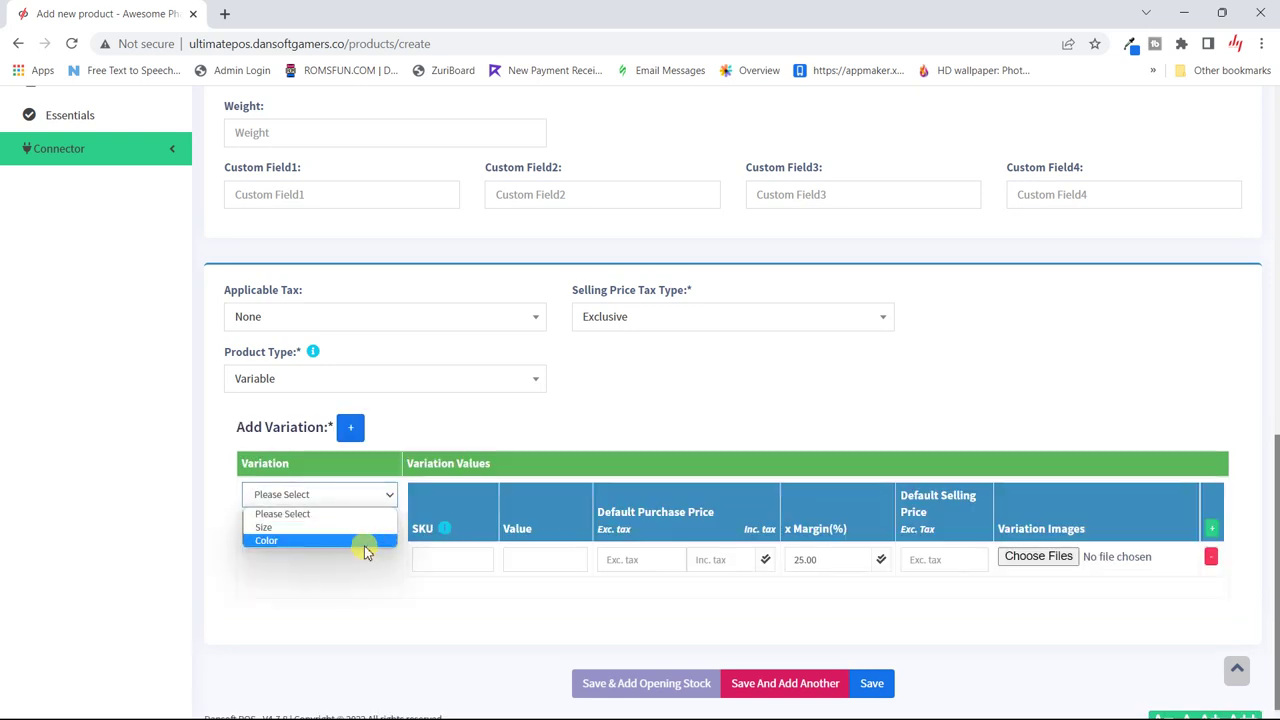
Base the variations on Color and enter 400 as Red's Exc. tax purchase price
click(366, 541)
click(471, 560)
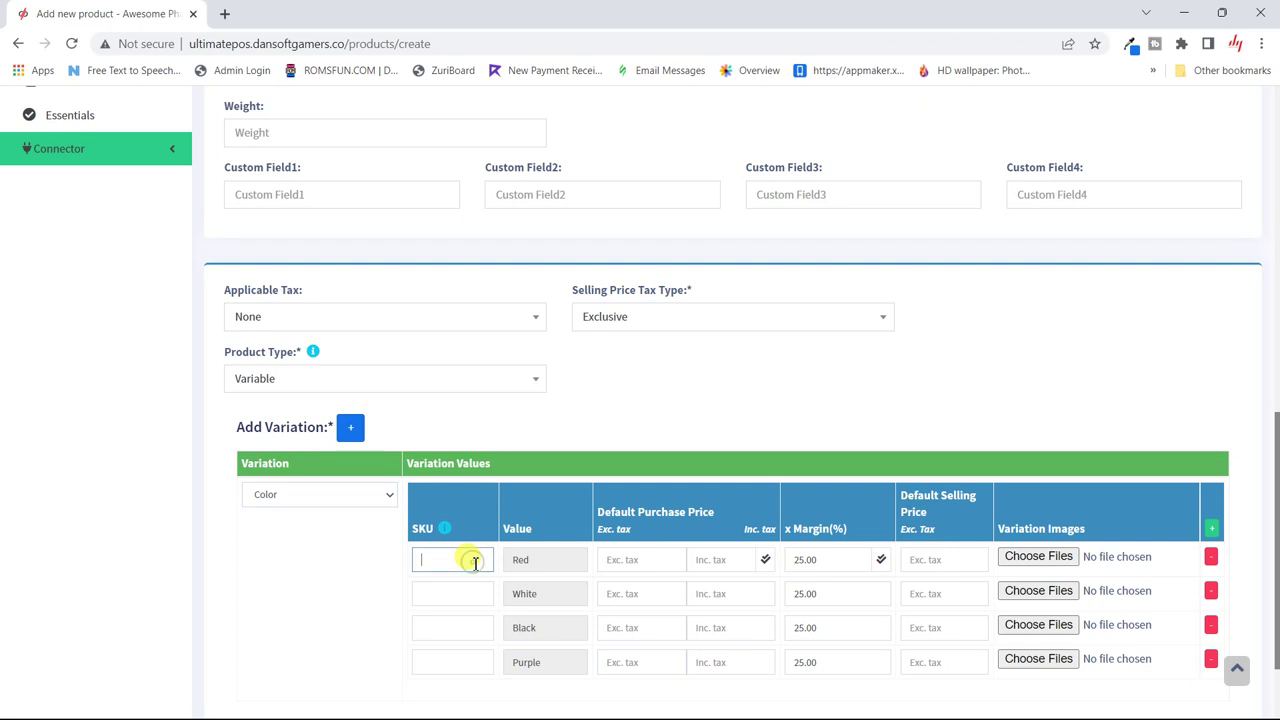
scroll(471, 562, down, 2)
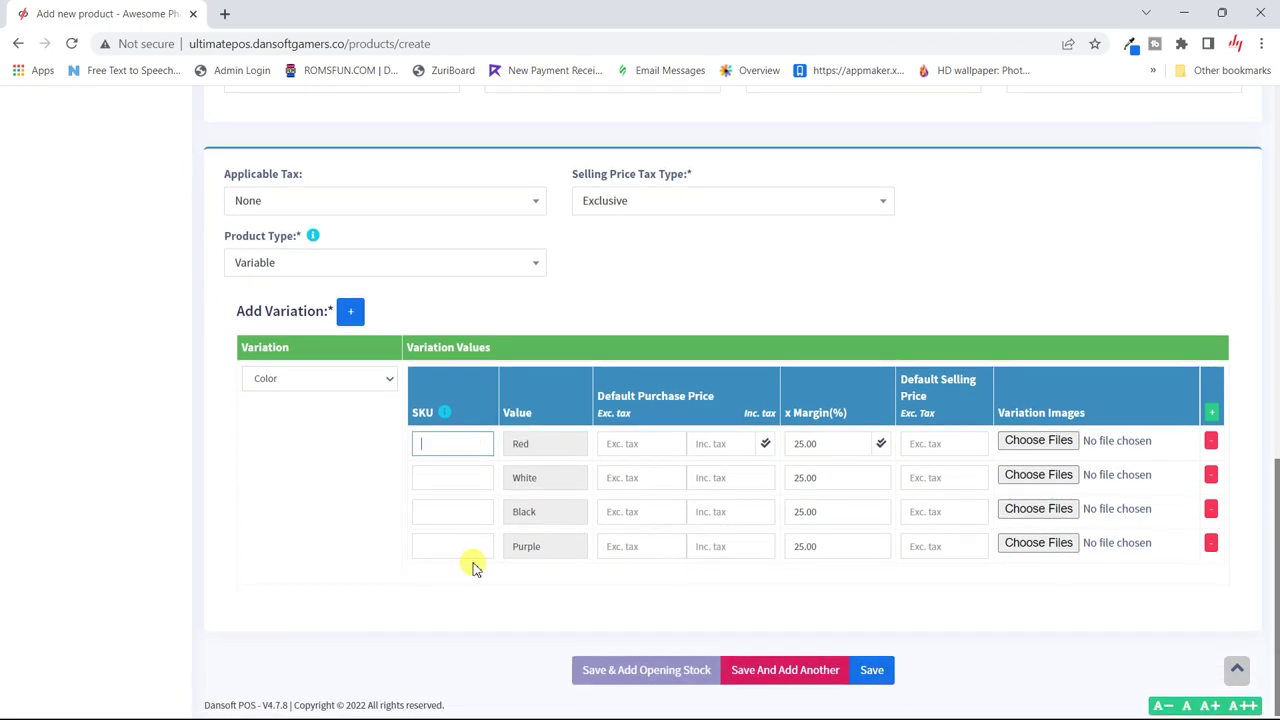
click(656, 444)
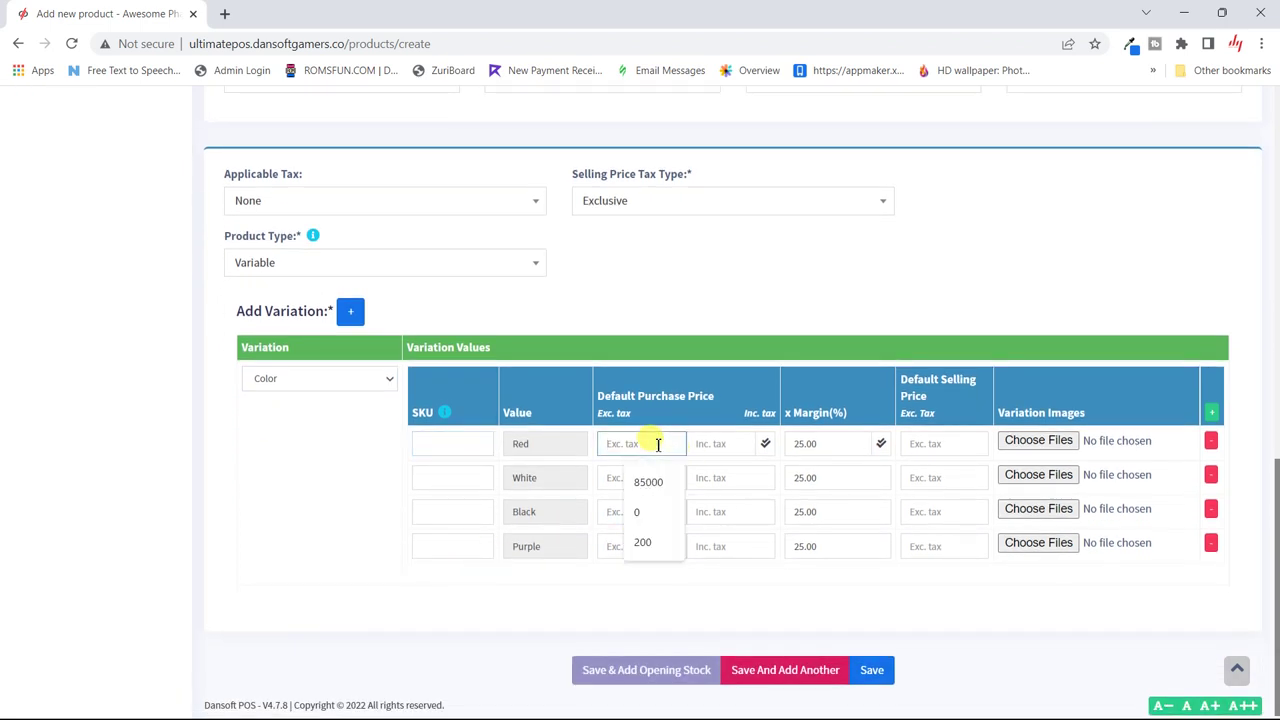
mouse_move(444, 411)
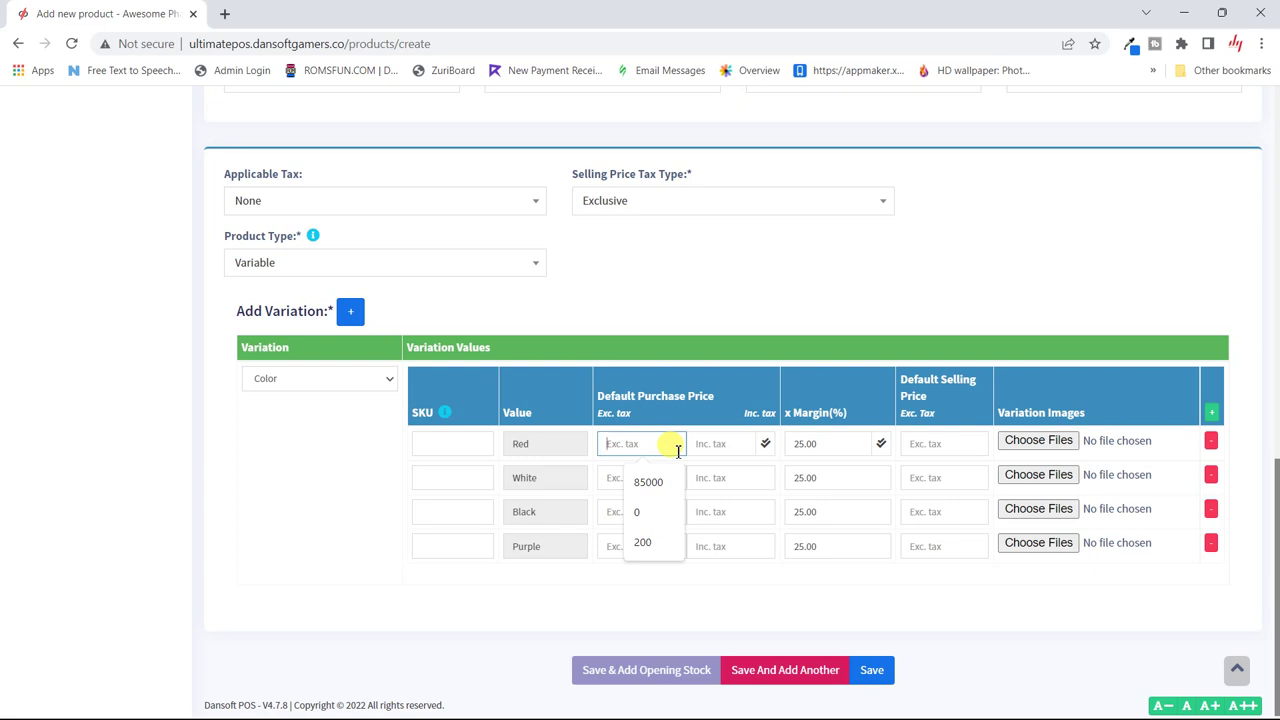
text(400)
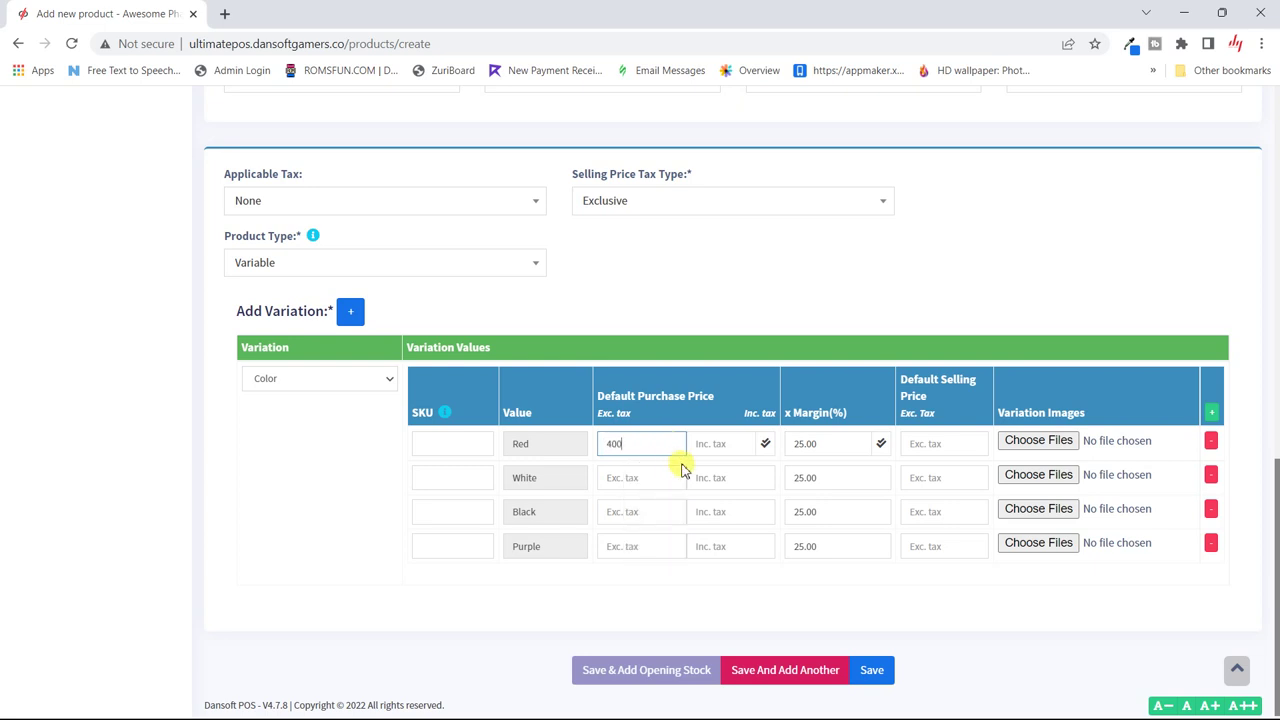
Price White at 300 purchase and 500 selling, and set Red's selling price to 700
click(678, 479)
text(300)
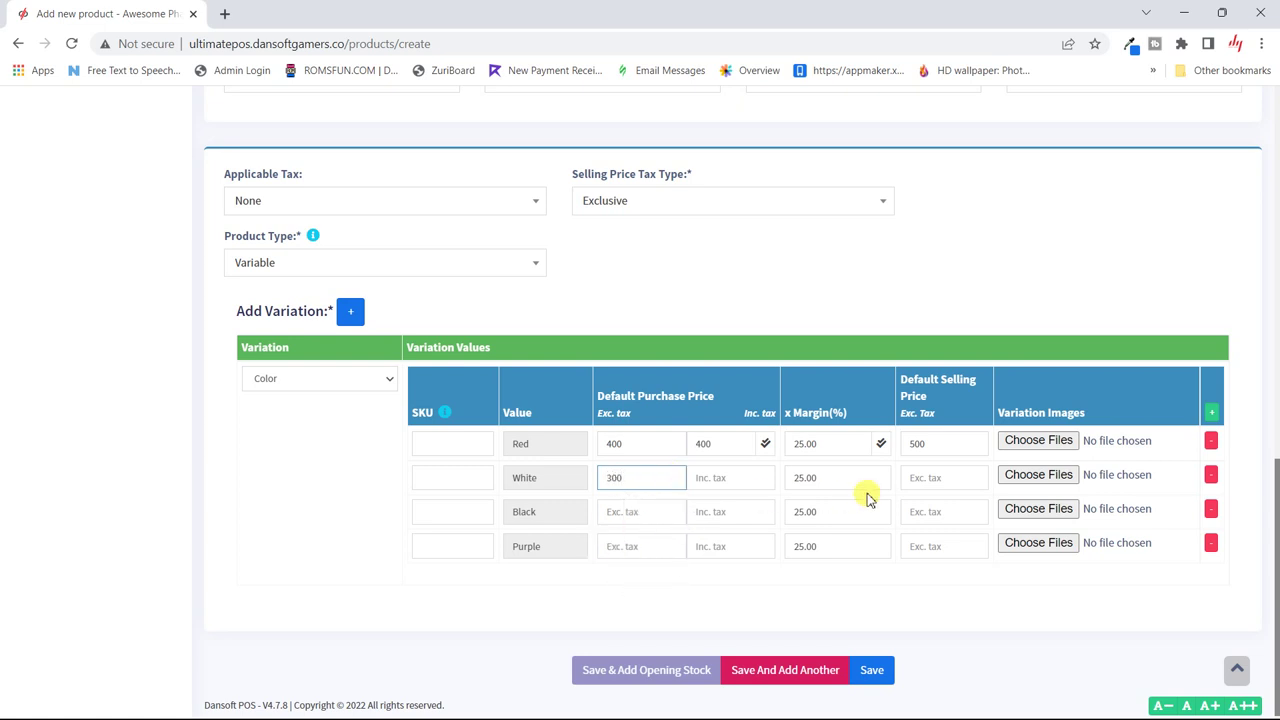
click(941, 477)
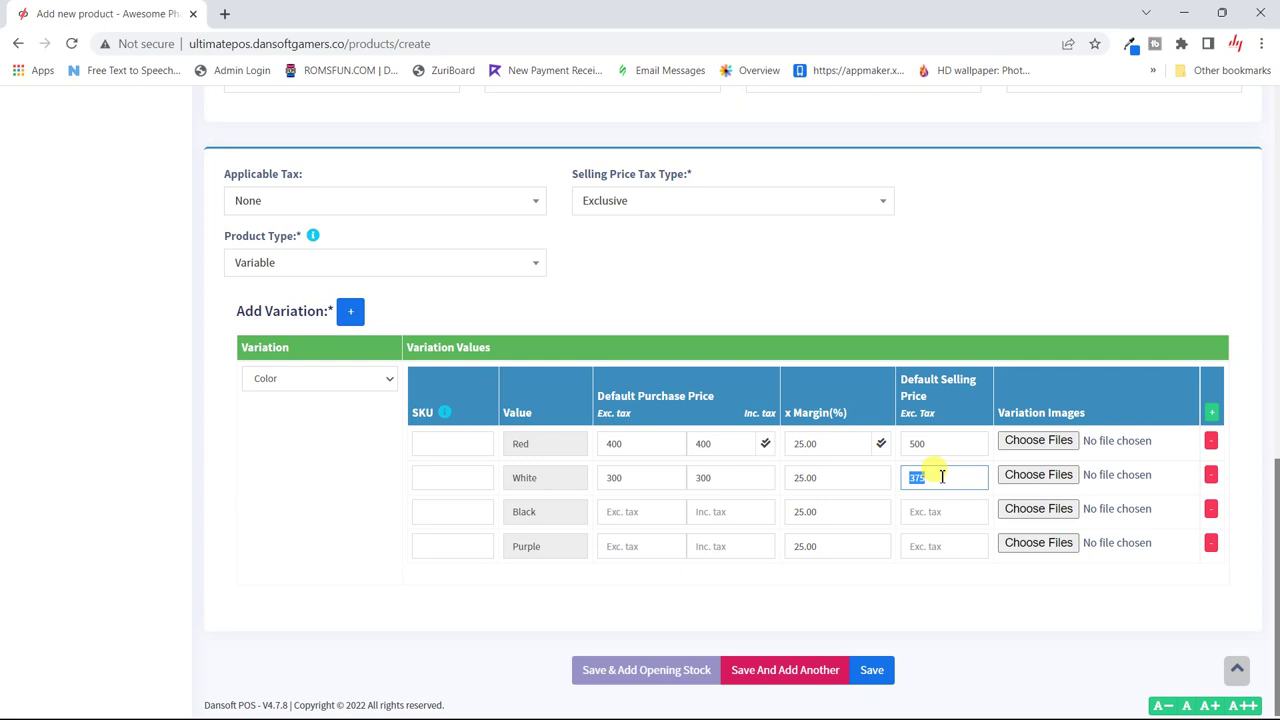
text(500)
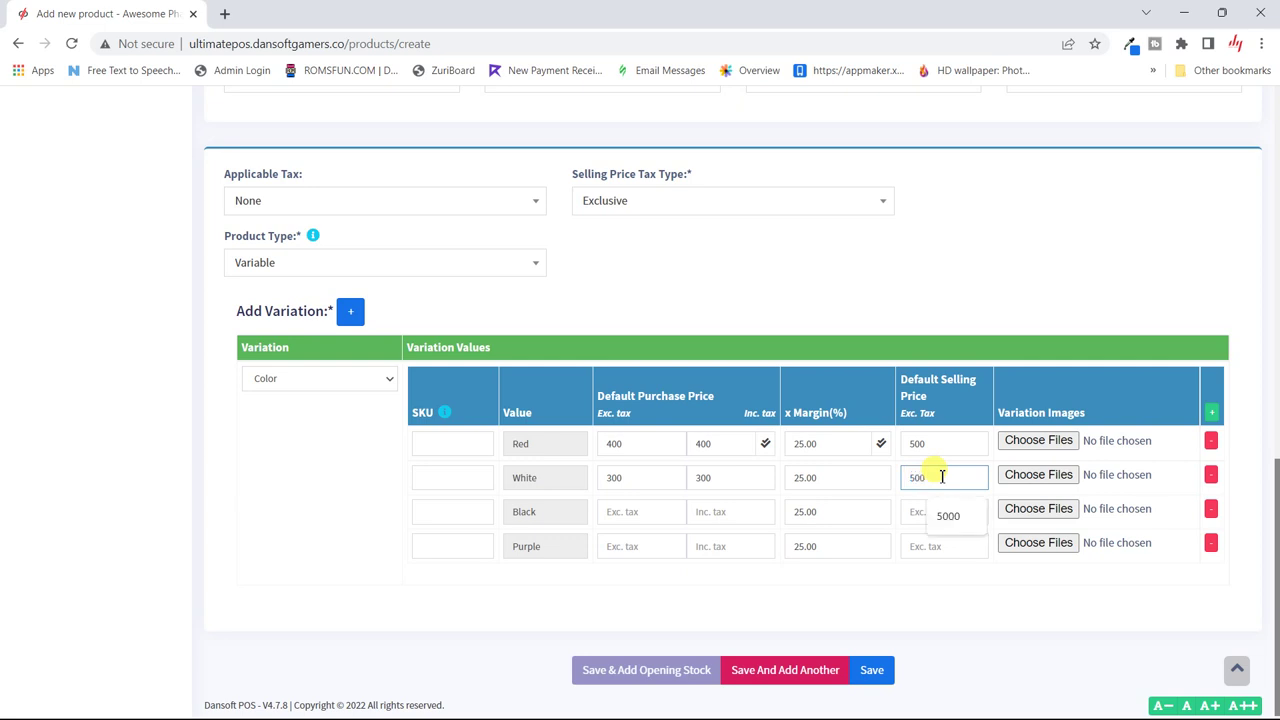
double_click(942, 452)
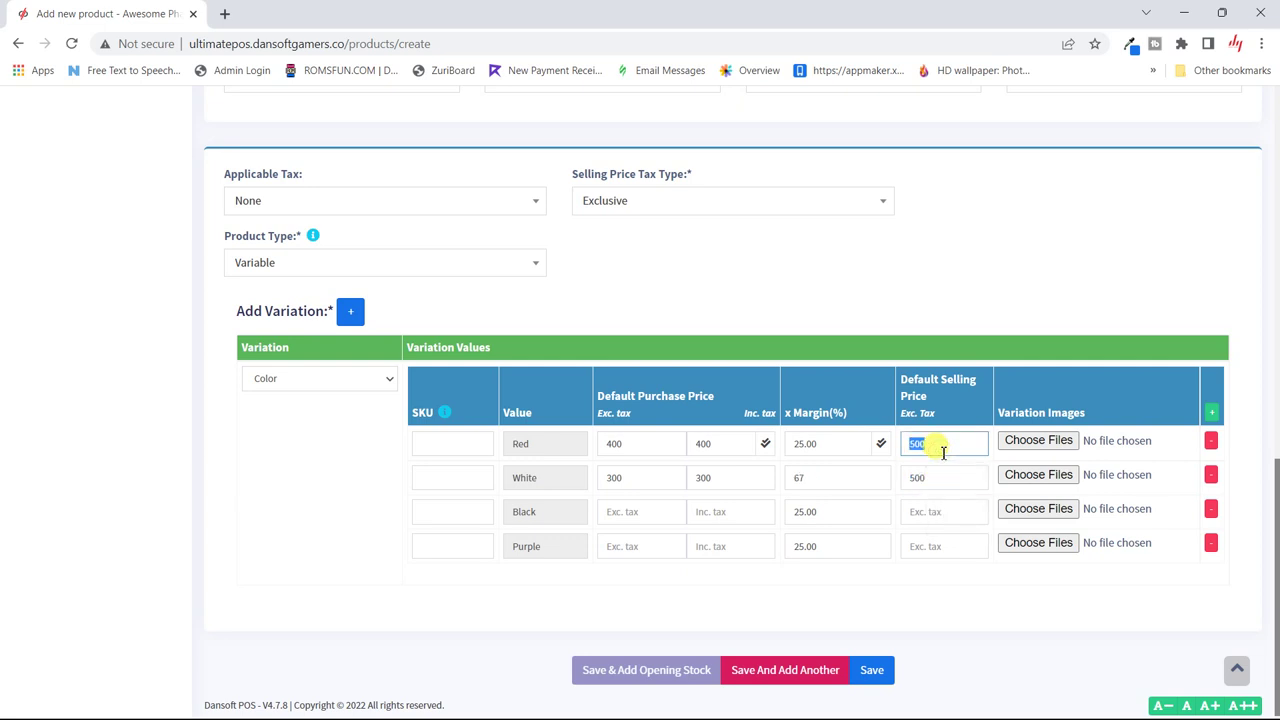
text(700)
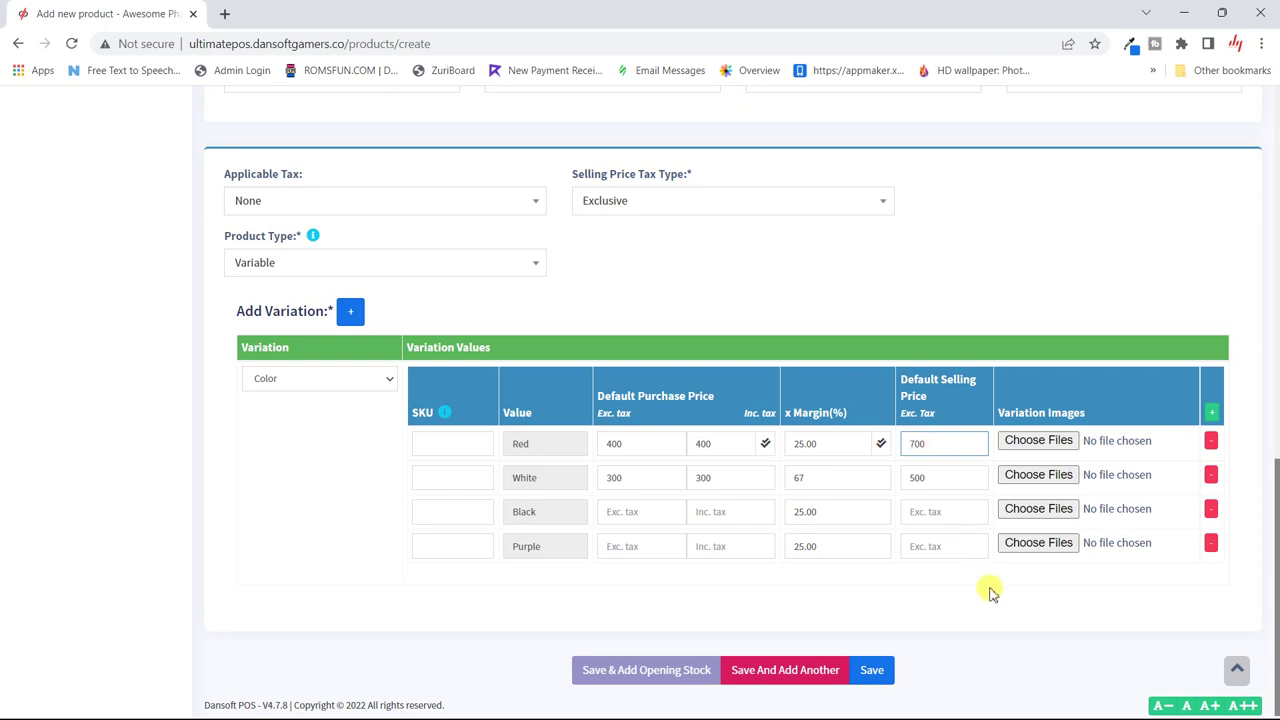
click(990, 603)
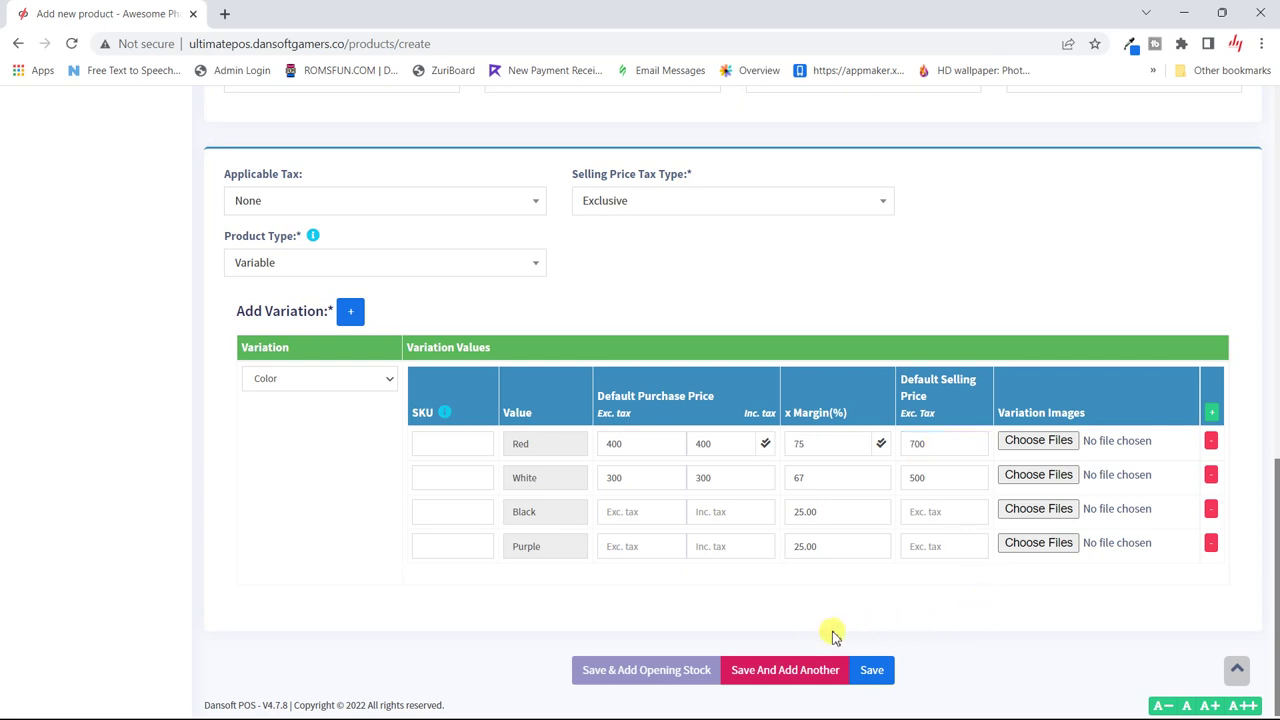
Give the Black and Purple variations 0 purchase prices and save the variable product
click(876, 671)
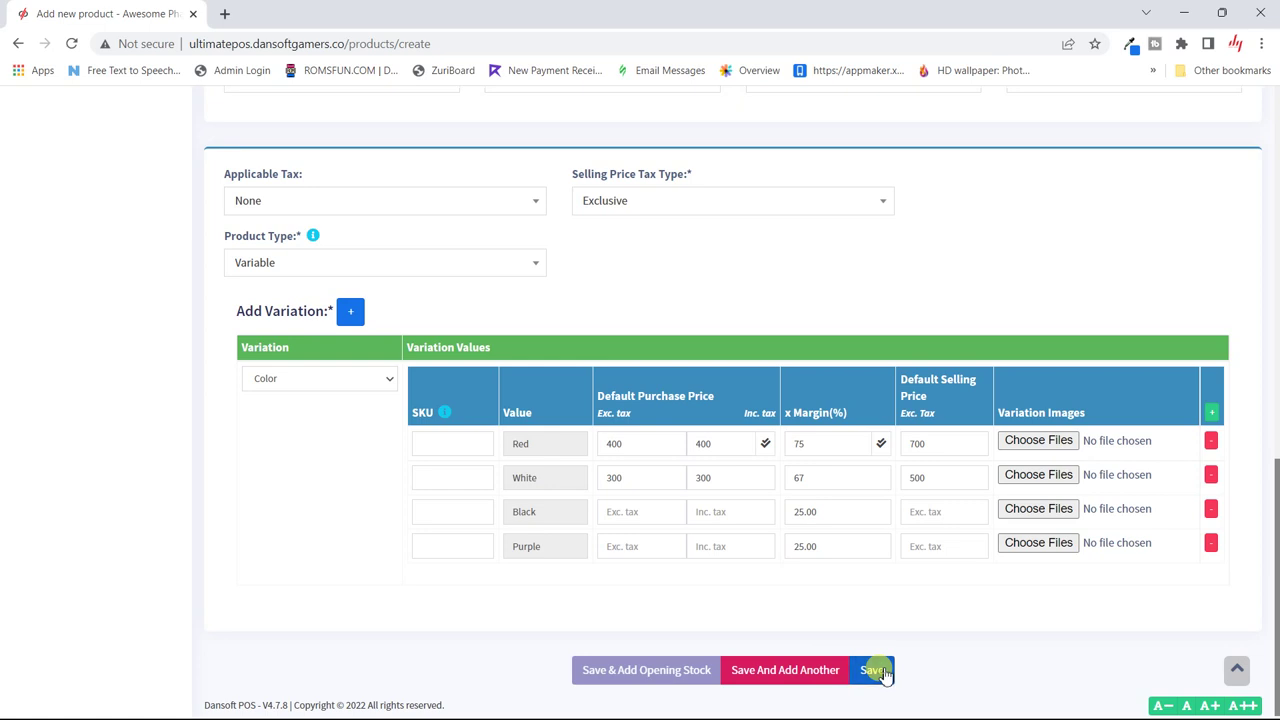
click(643, 513)
text(0)
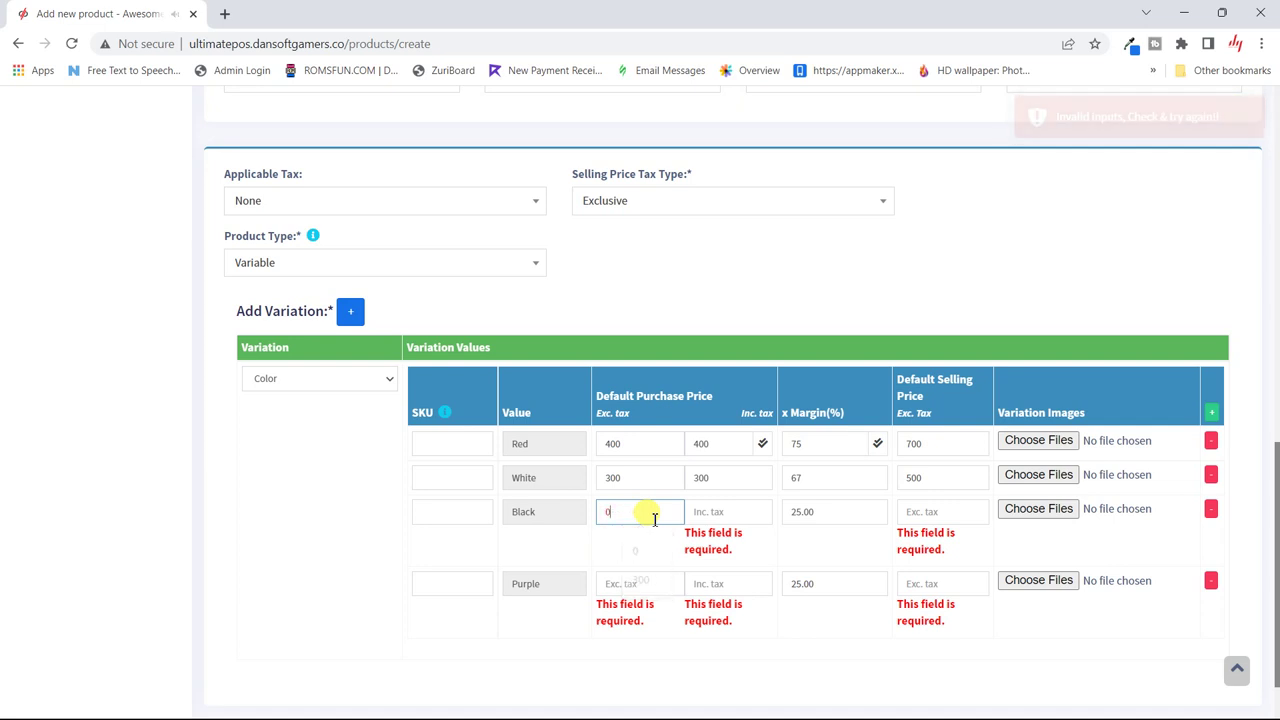
click(661, 593)
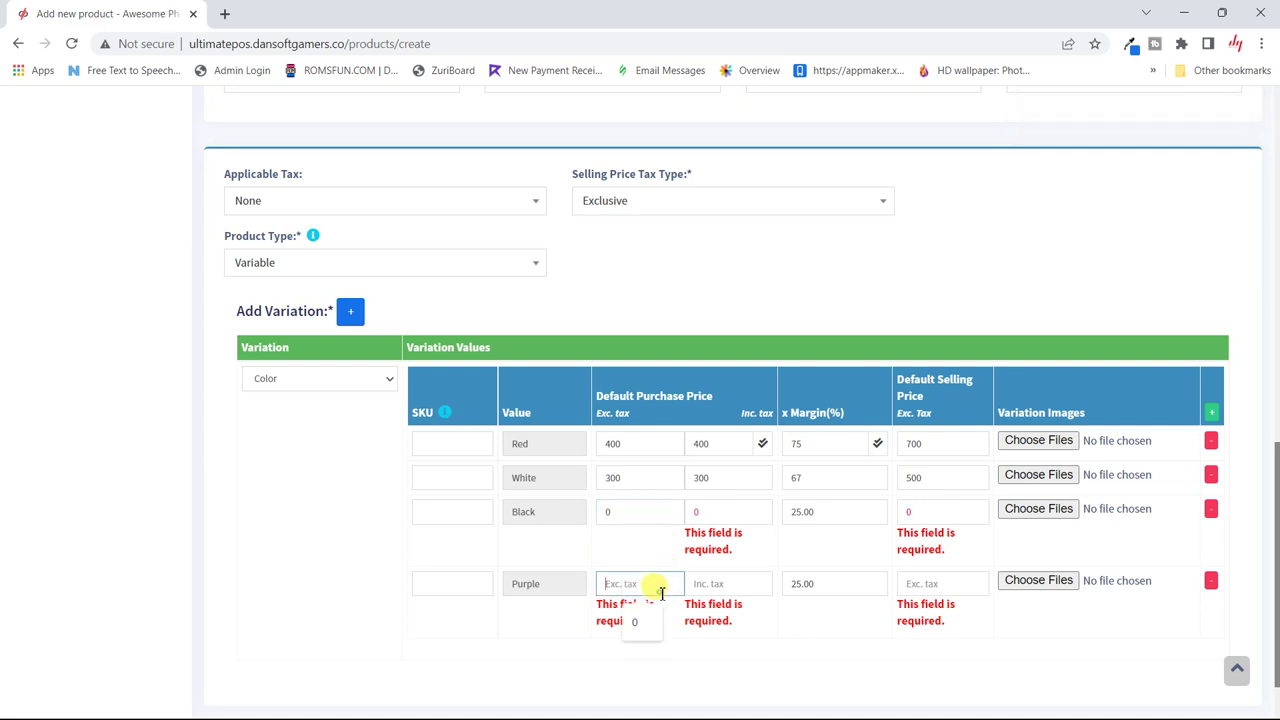
text(0)
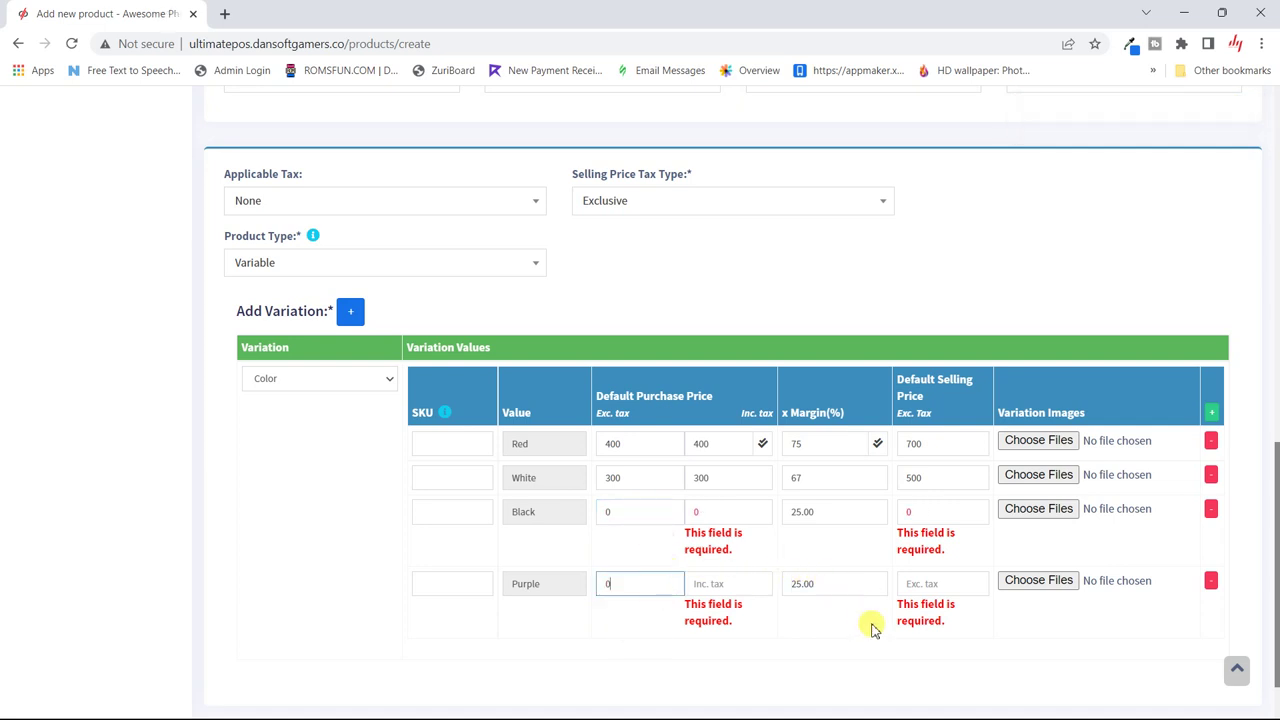
click(869, 624)
click(945, 583)
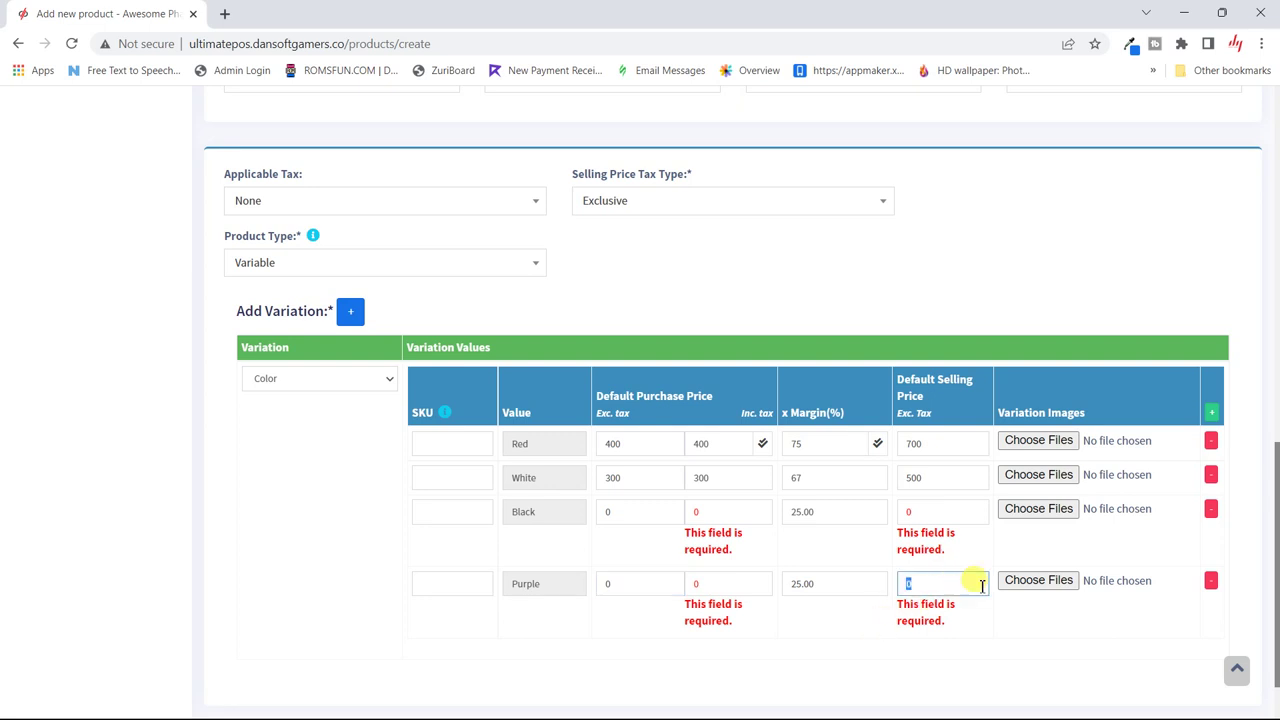
click(1015, 628)
scroll(1008, 623, down, 2)
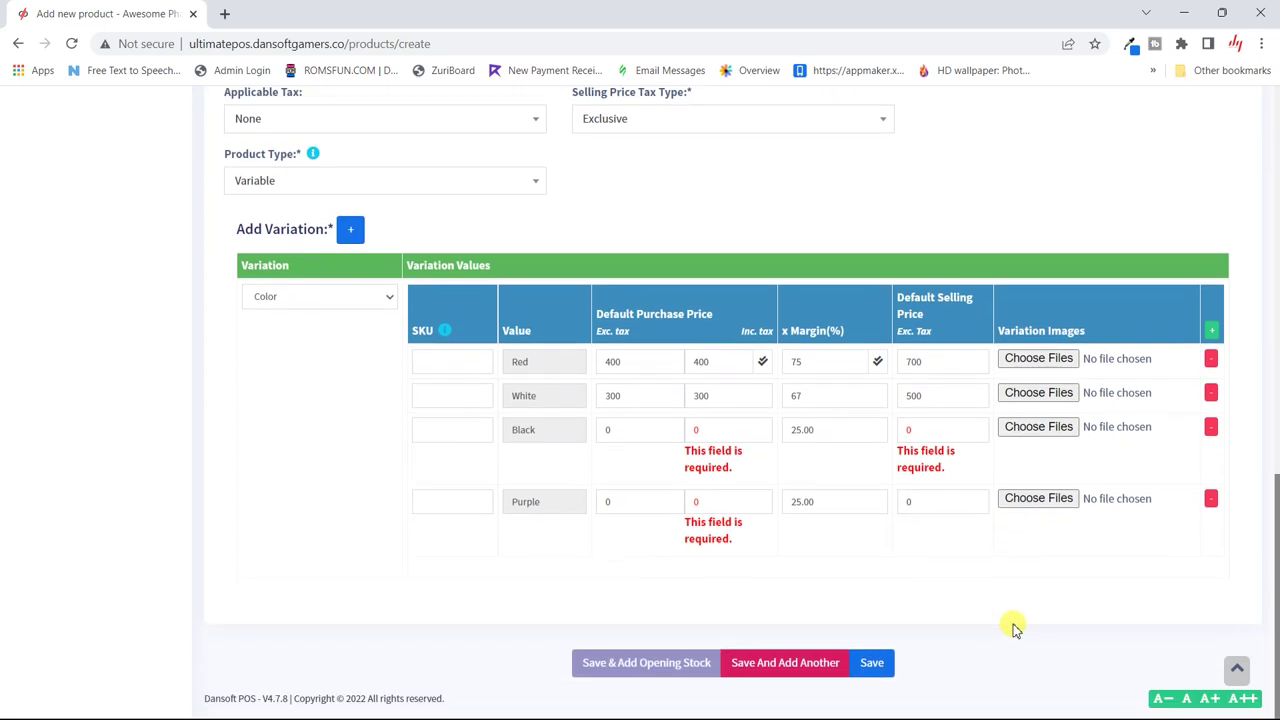
click(872, 662)
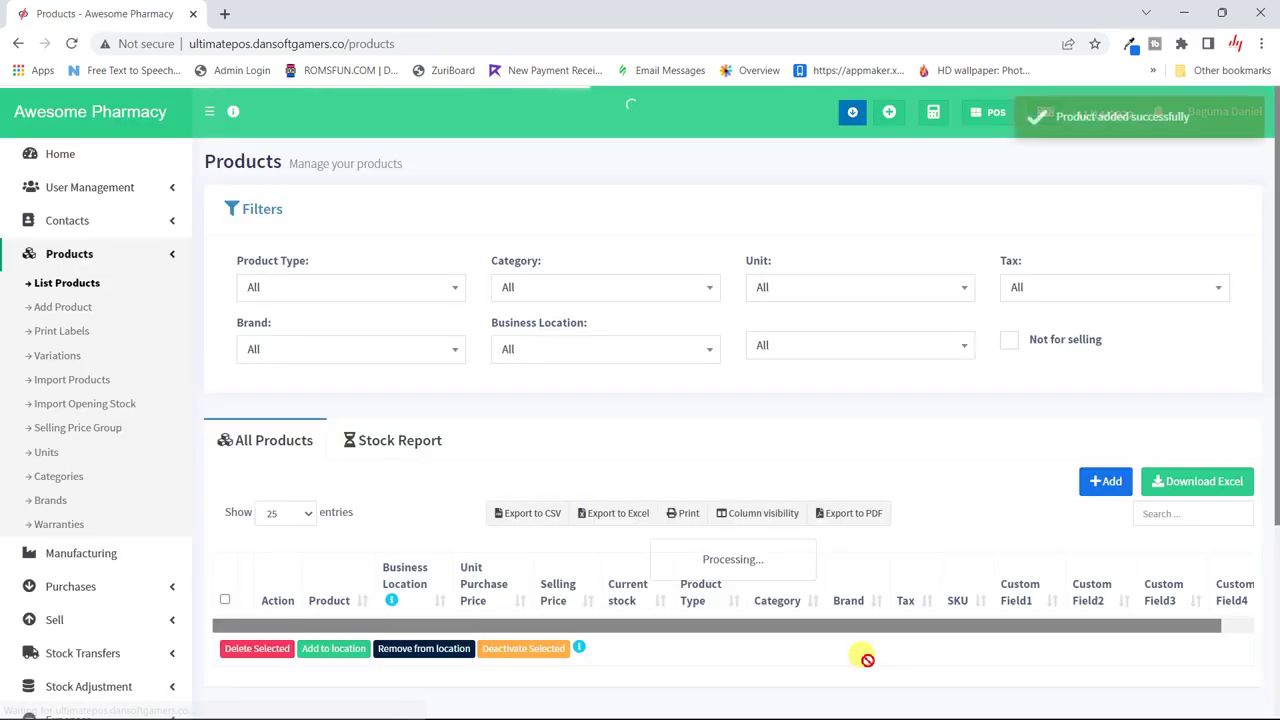
scroll(617, 548, down, 4)
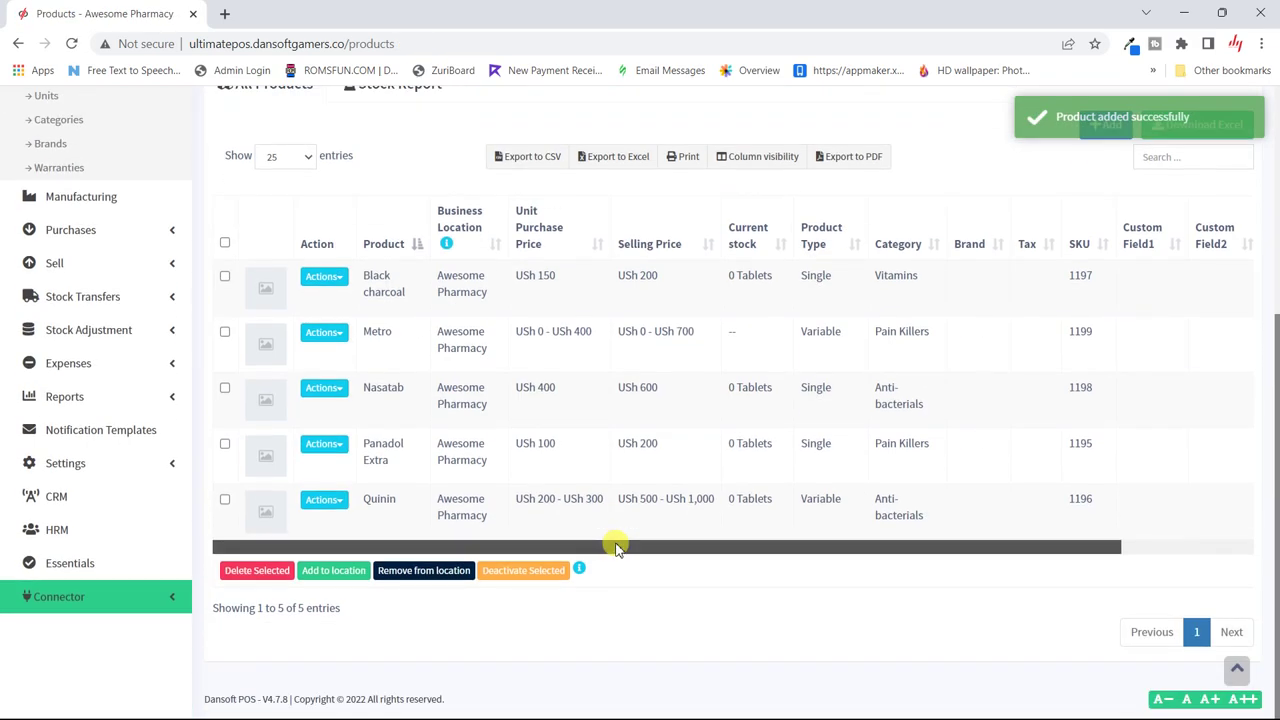
scroll(617, 548, up, 1)
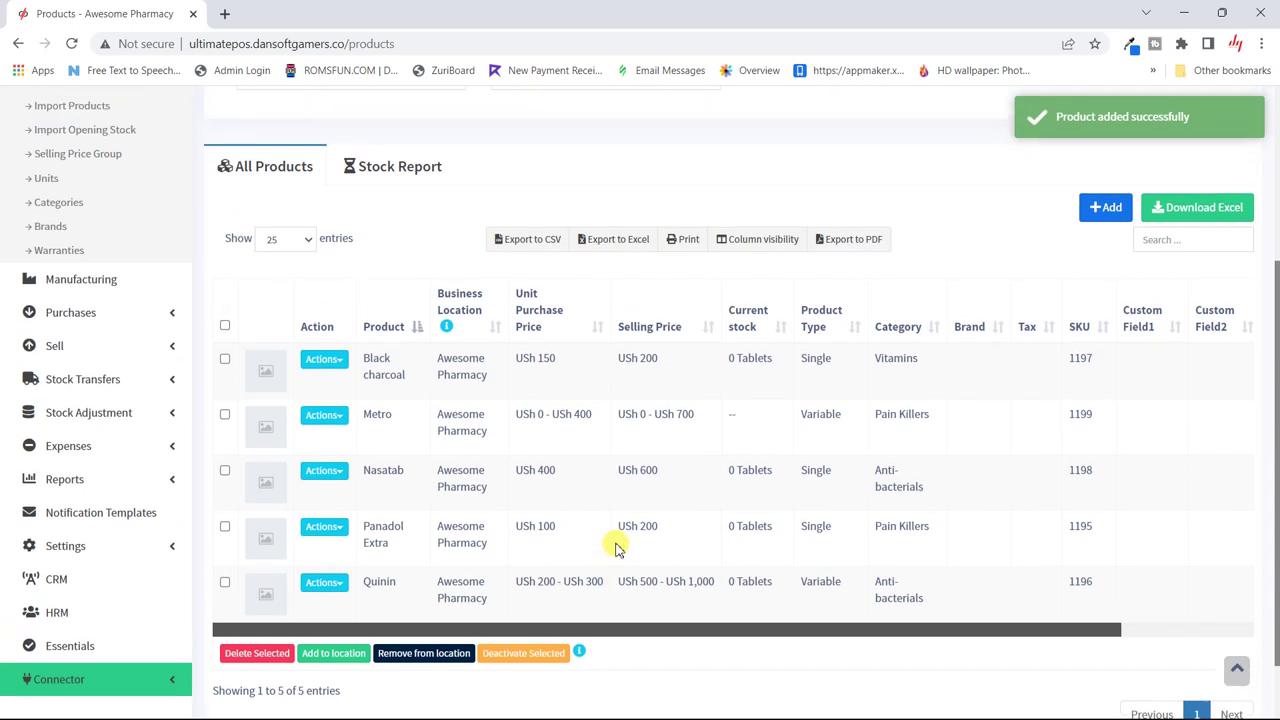
scroll(617, 548, up, 1)
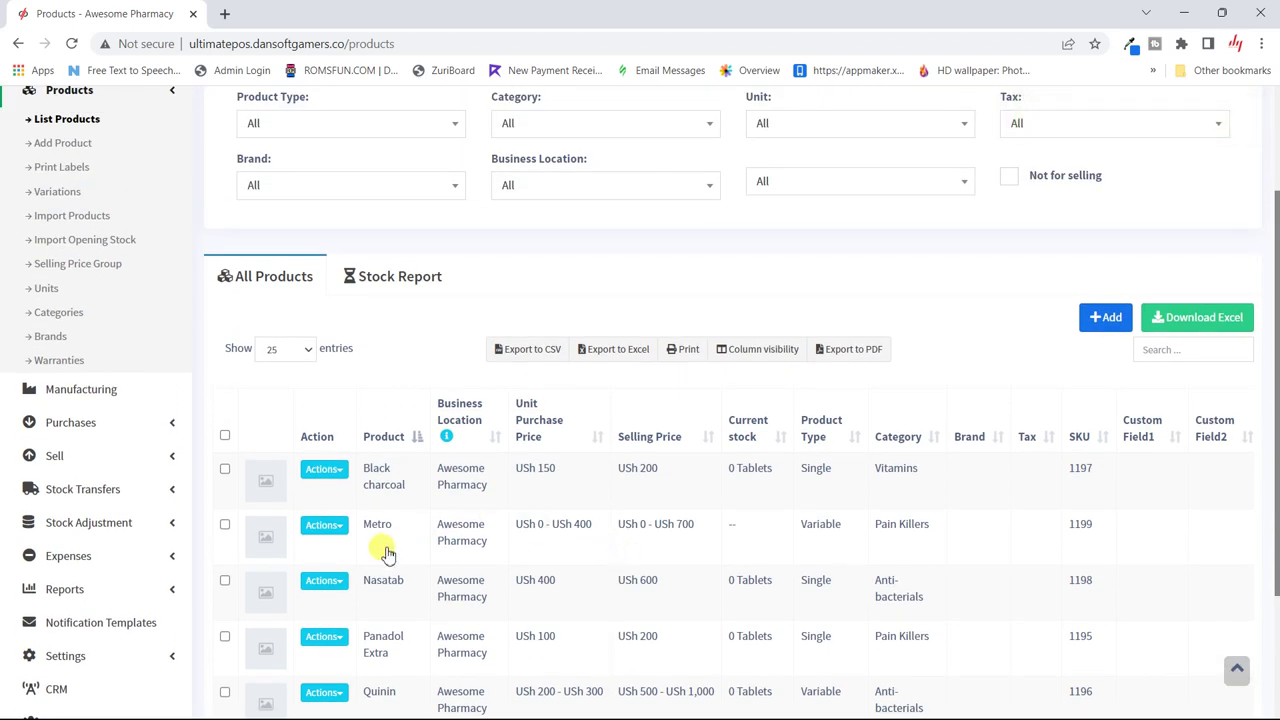
scroll(388, 552, up, 1)
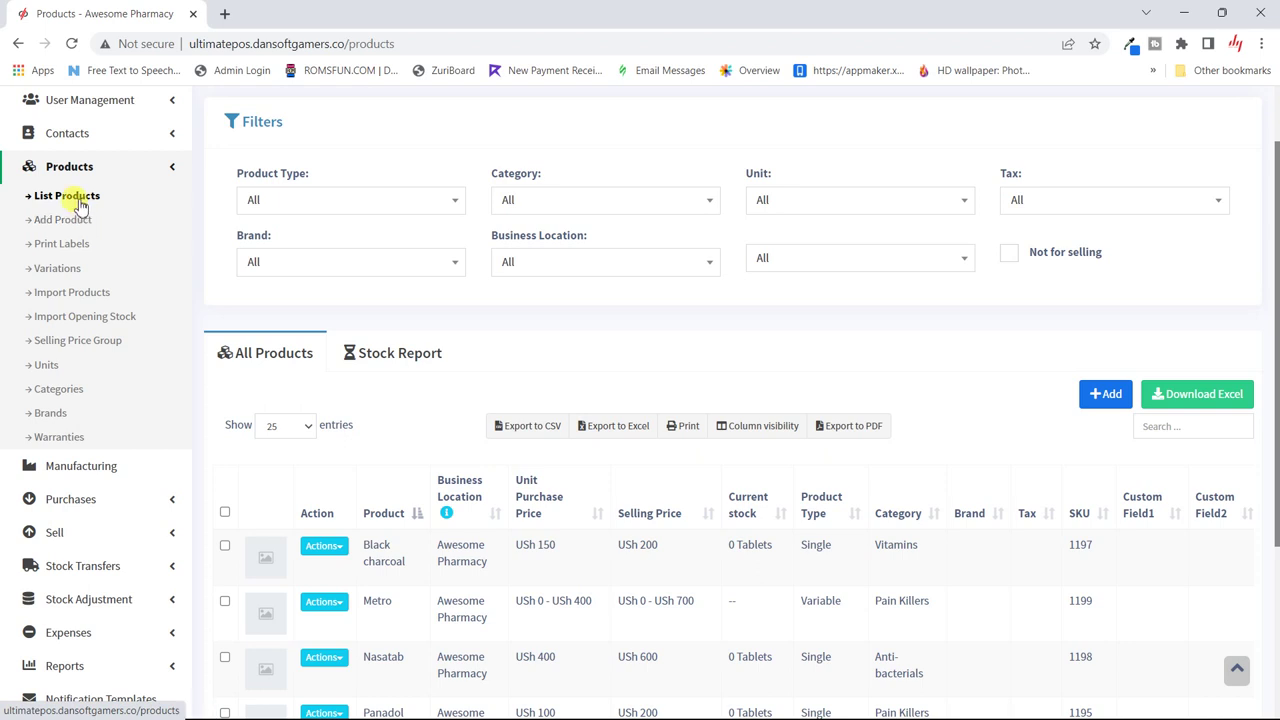
scroll(386, 247, up, 1)
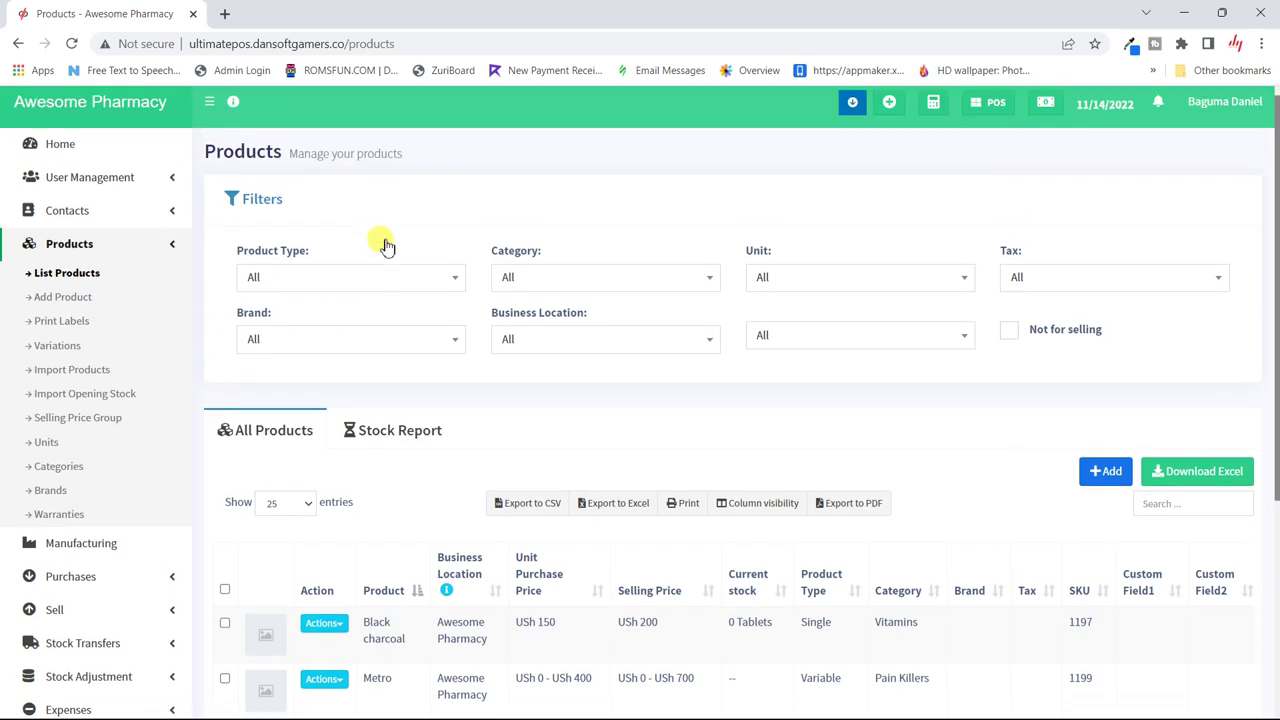
scroll(386, 247, up, 1)
click(408, 290)
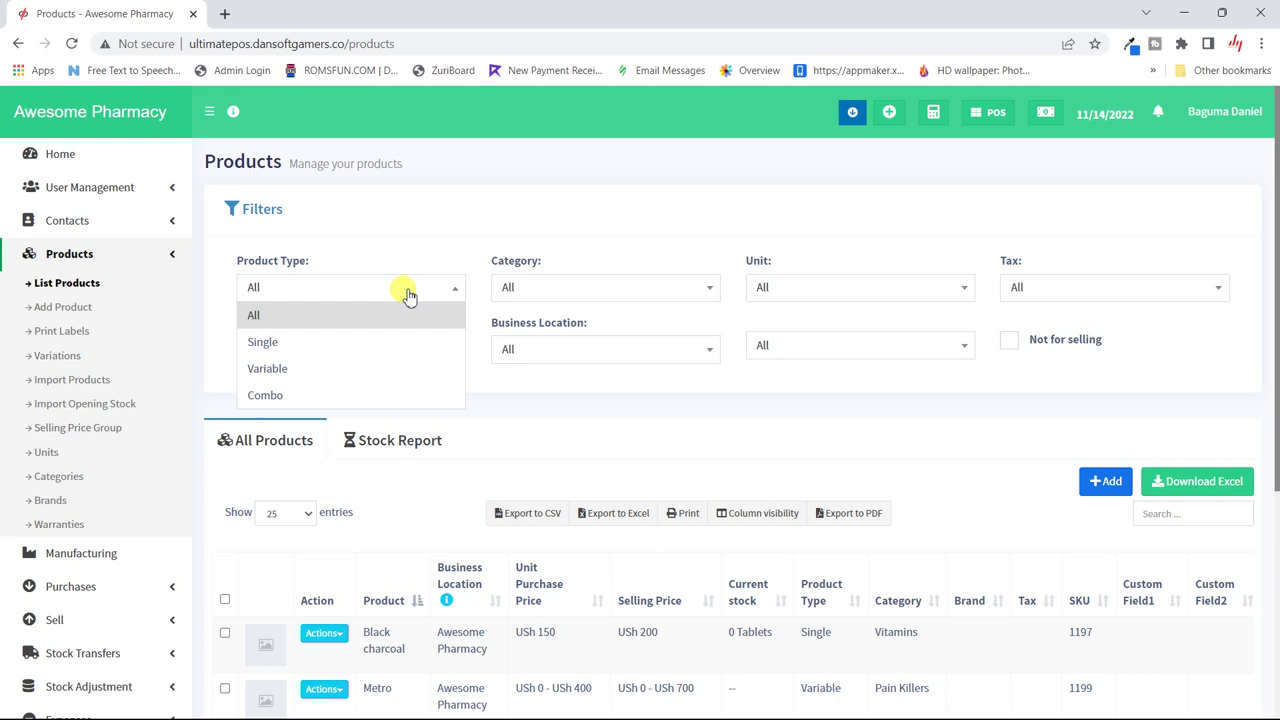
click(332, 341)
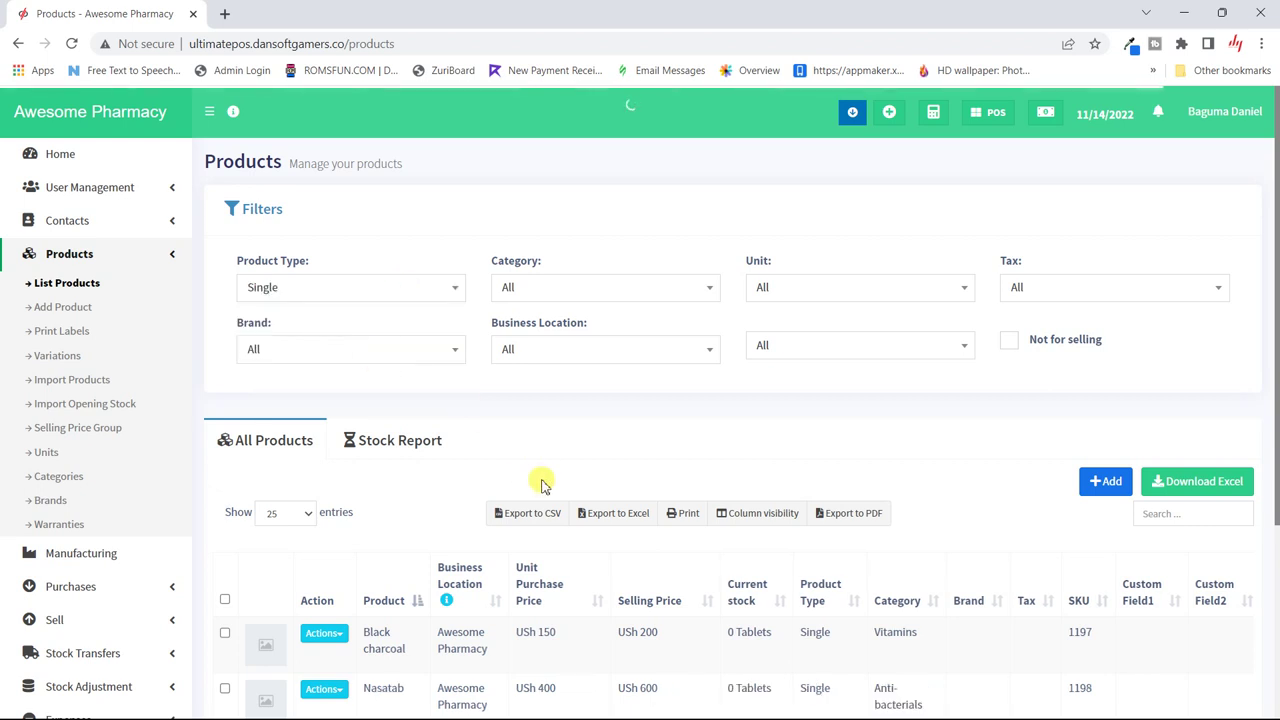
scroll(543, 485, down, 2)
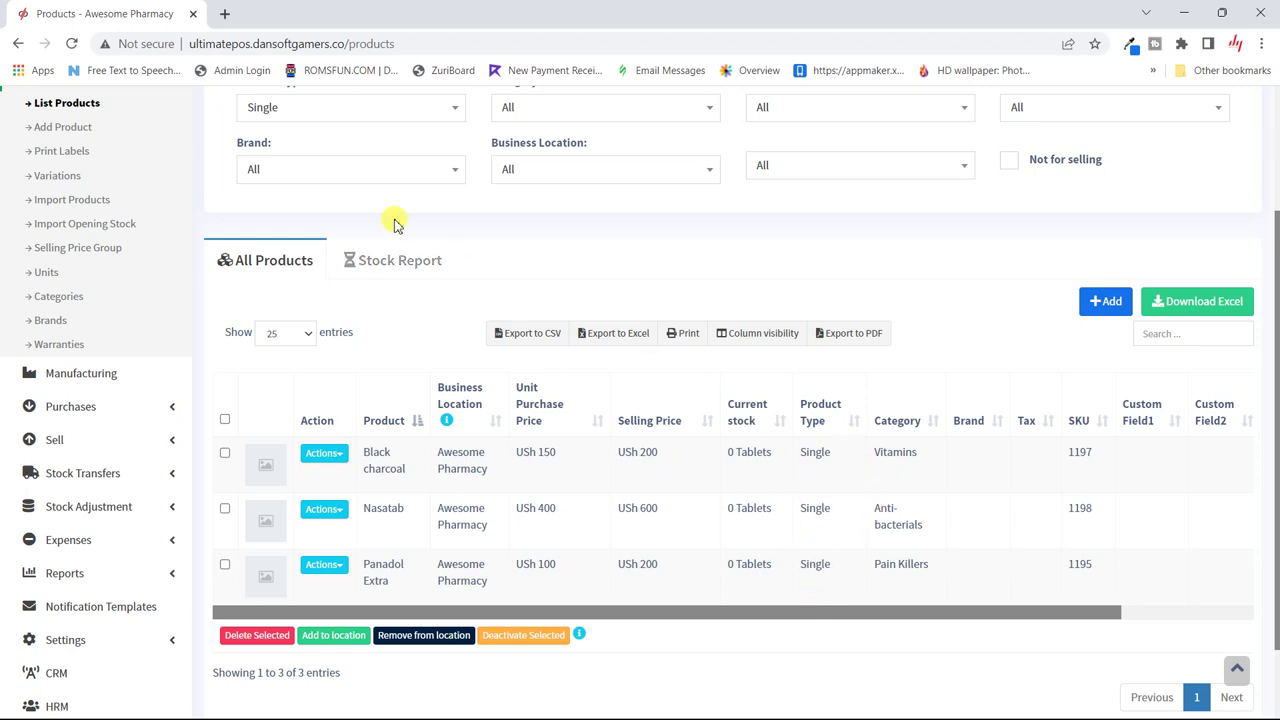
scroll(380, 218, up, 1)
click(400, 170)
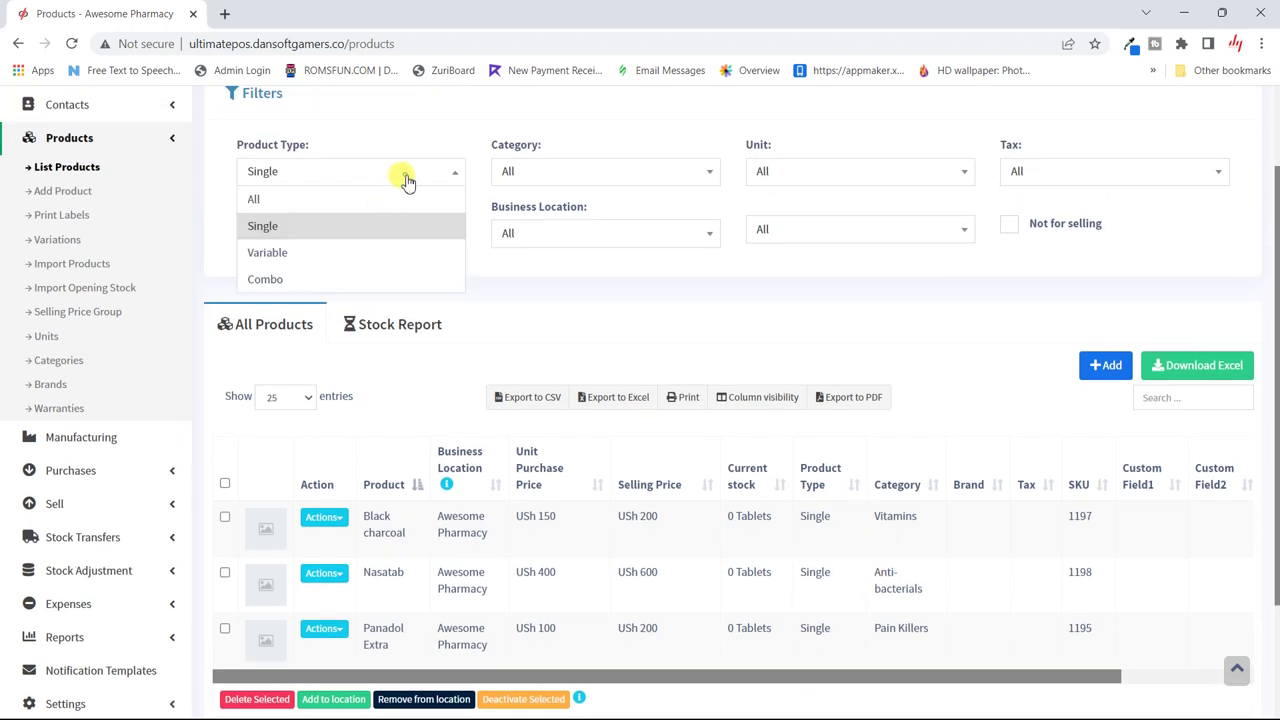
click(338, 262)
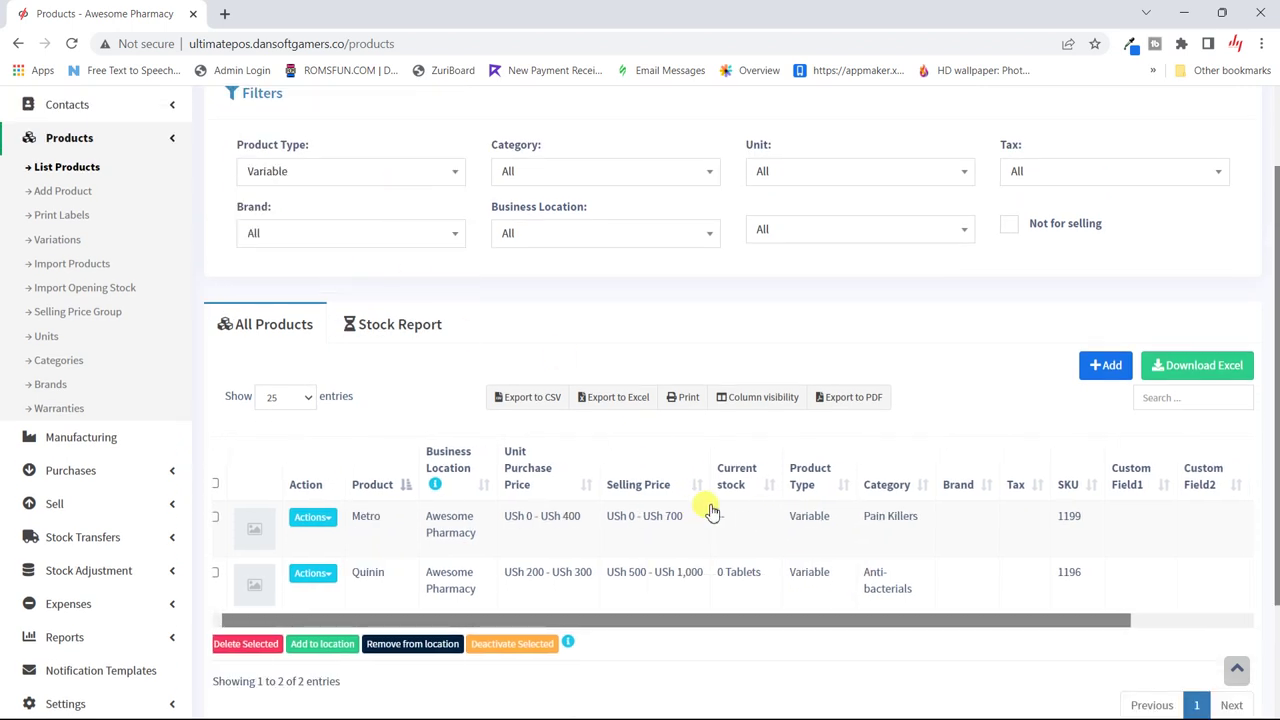
scroll(530, 376, up, 1)
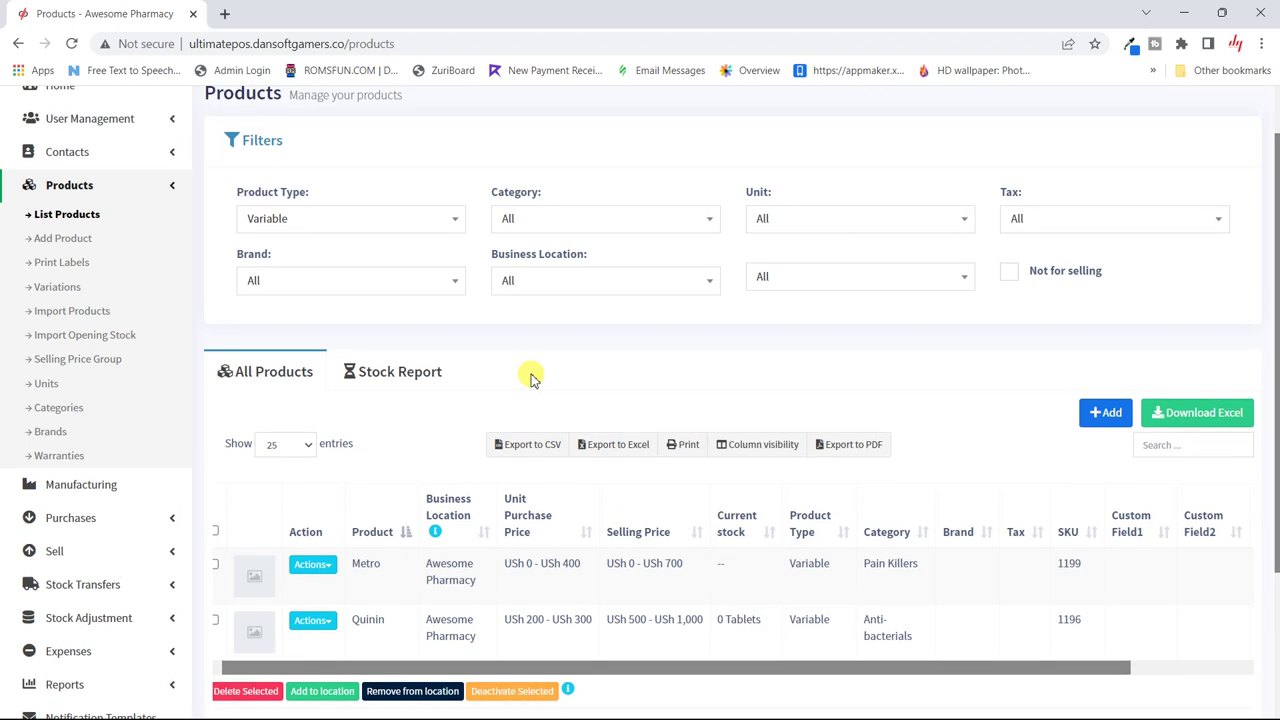
scroll(530, 376, up, 1)
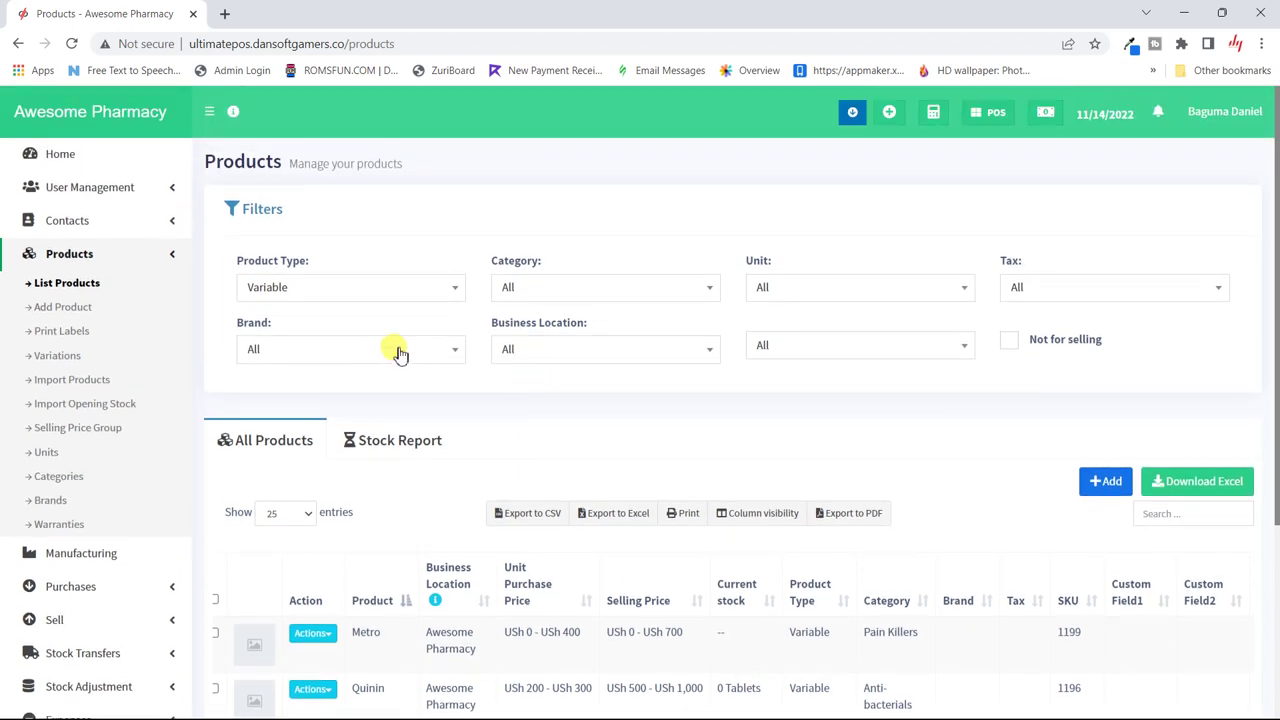
click(415, 282)
Try the Anti-bacterials and Pain Killers category filters, then reset category and type to All
click(360, 316)
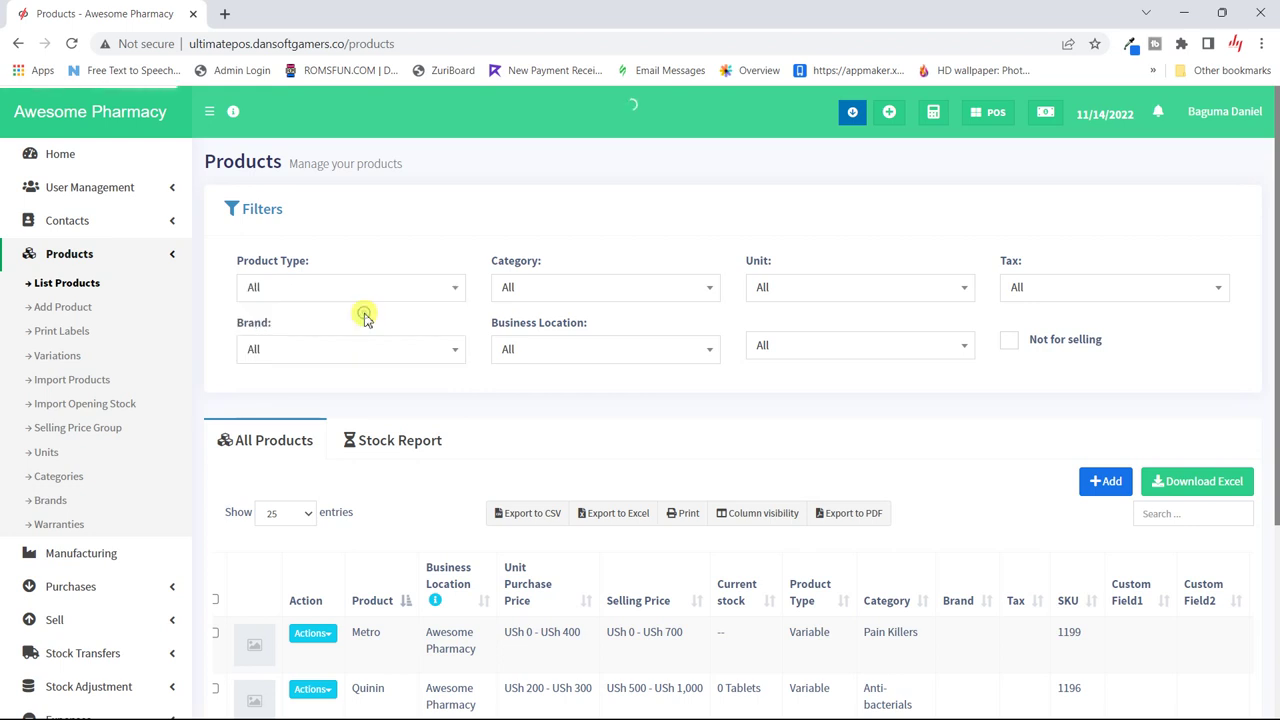
click(582, 292)
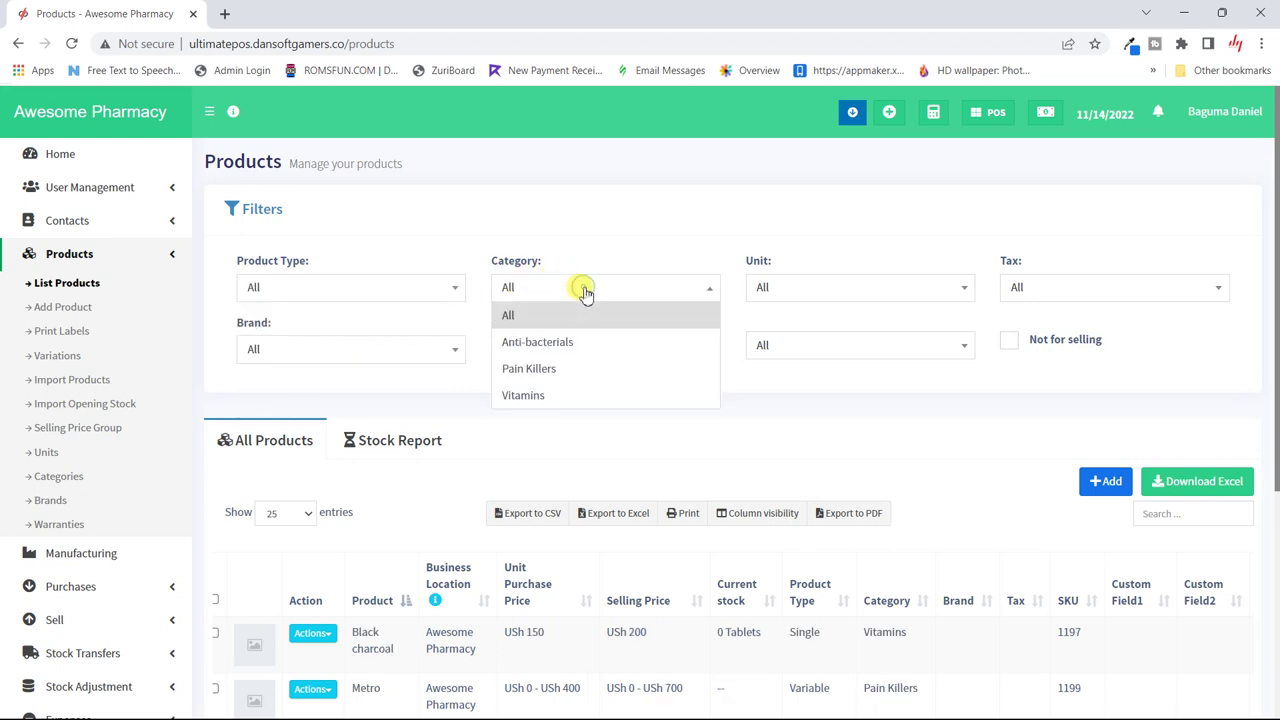
click(572, 342)
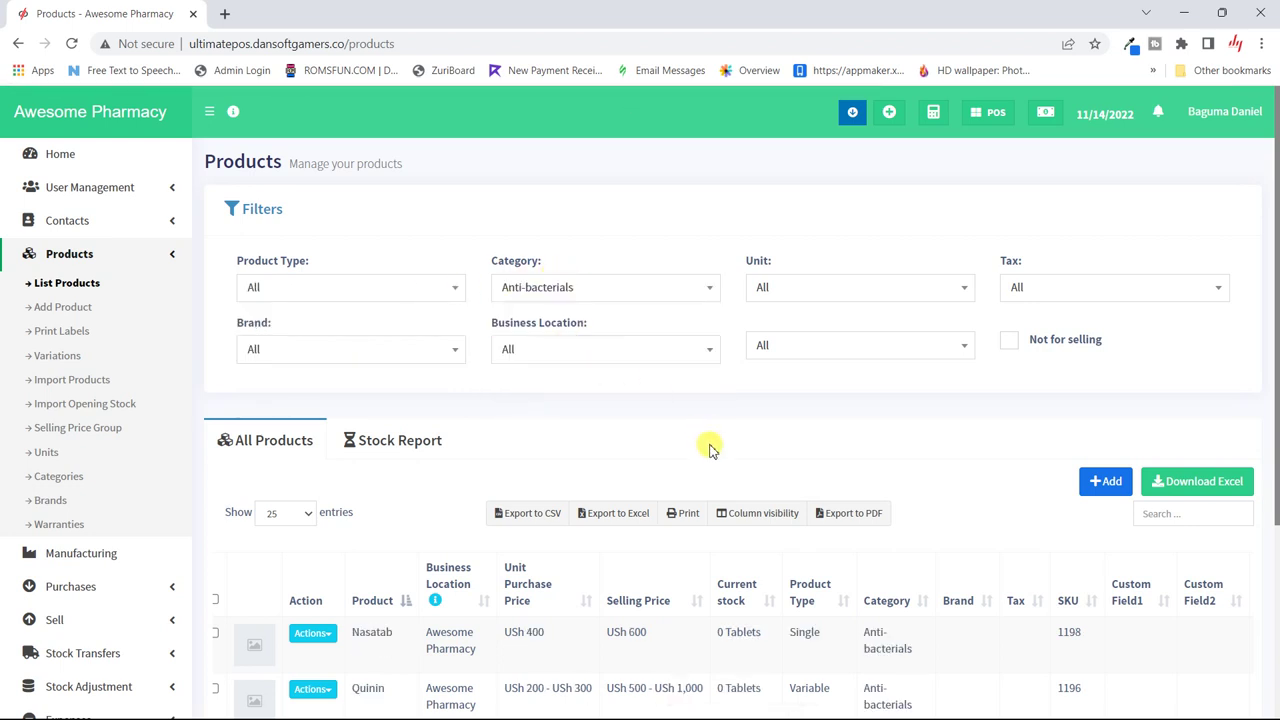
scroll(705, 440, down, 3)
scroll(623, 440, up, 3)
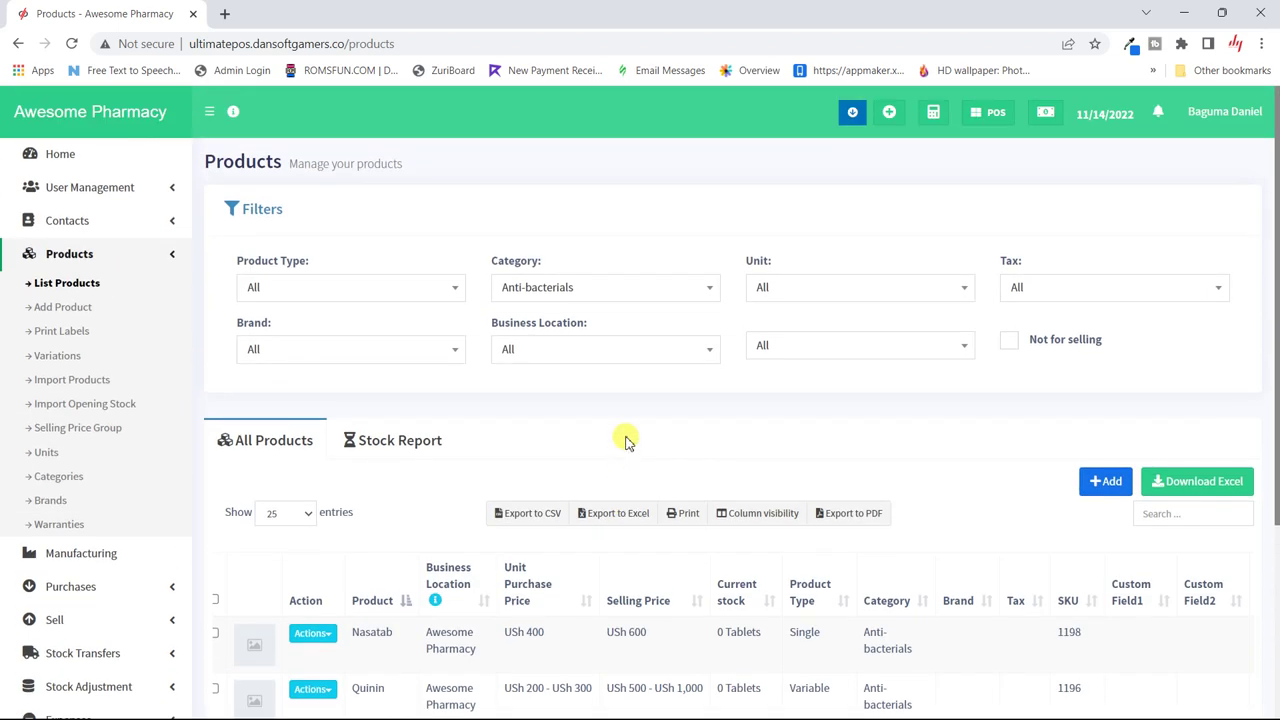
click(686, 294)
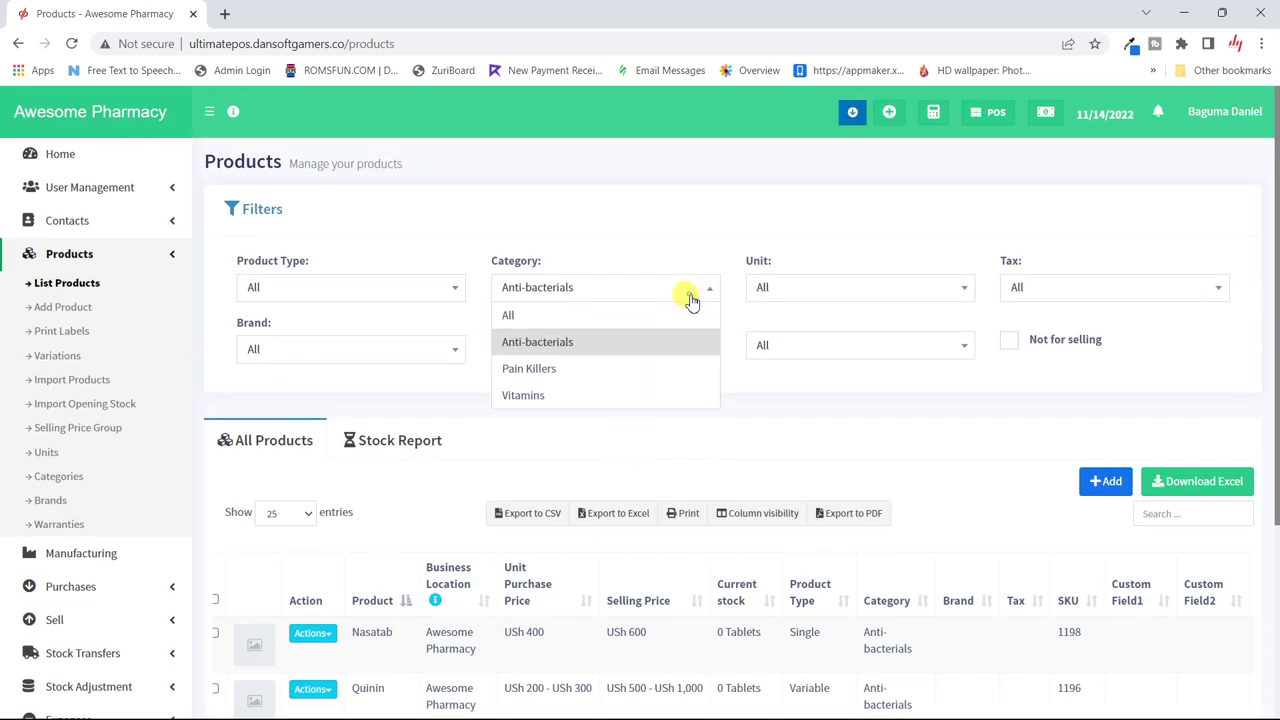
click(612, 372)
scroll(632, 440, down, 3)
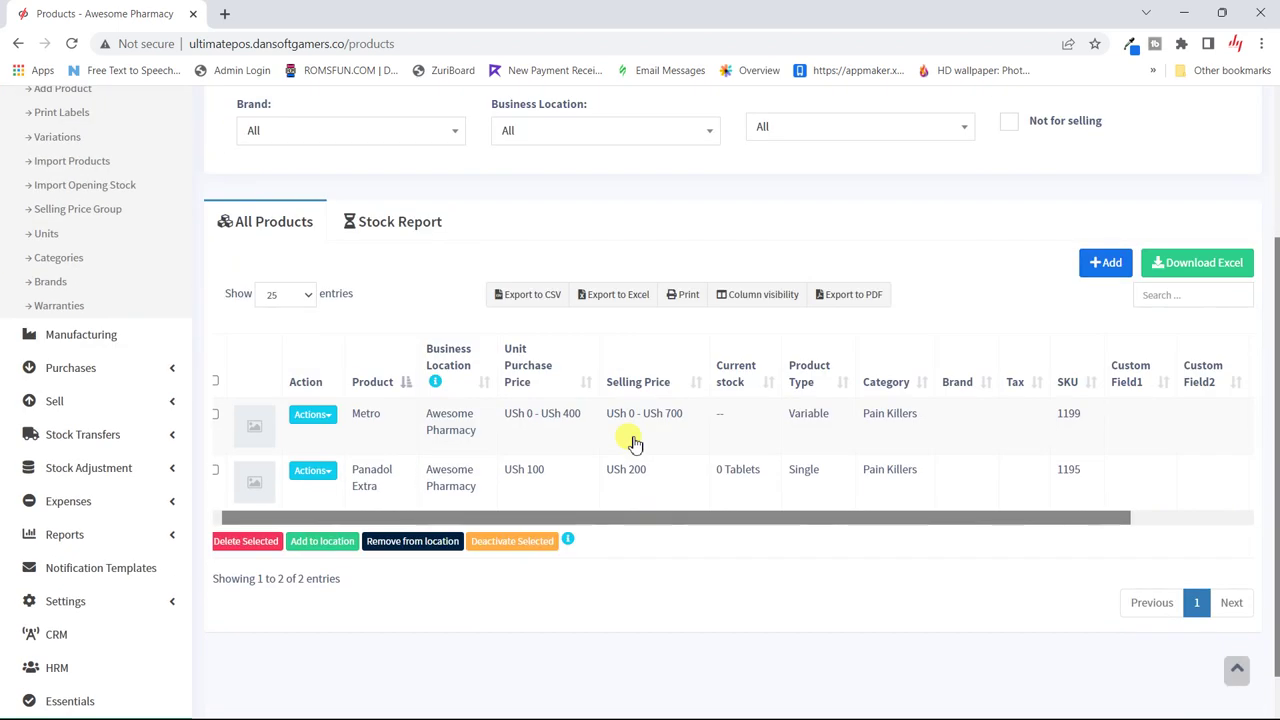
scroll(677, 186, up, 2)
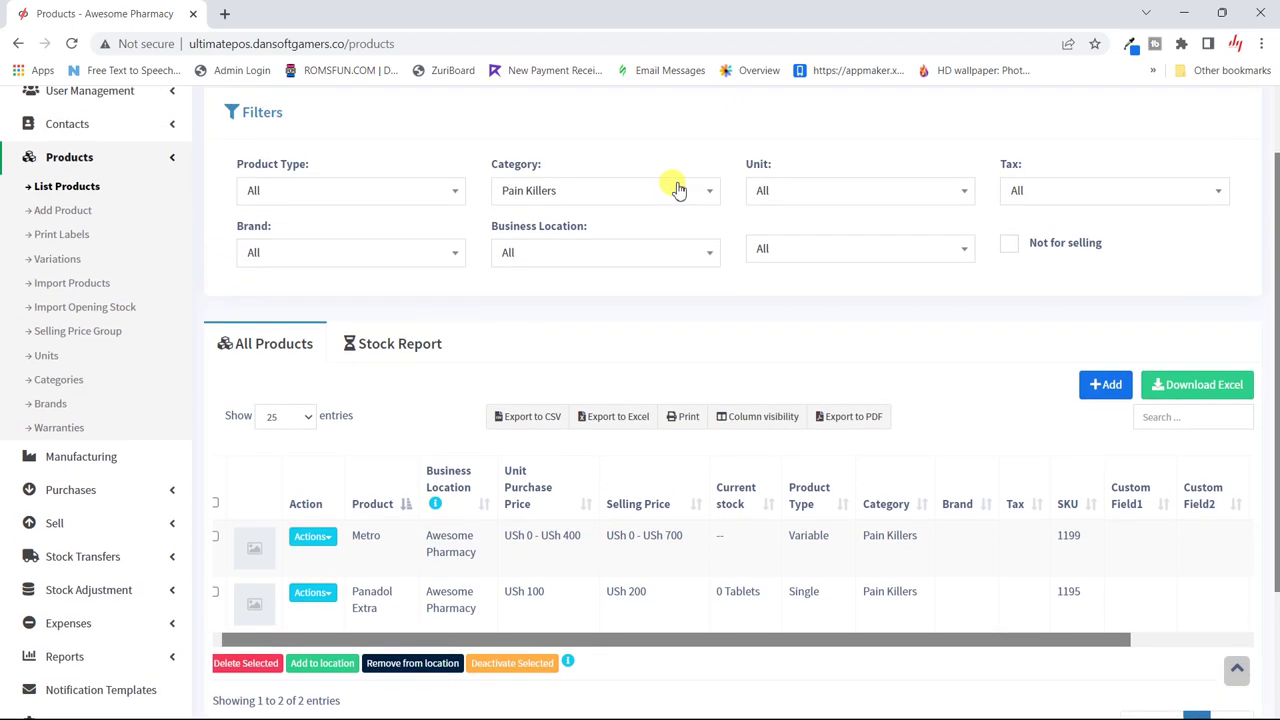
click(676, 190)
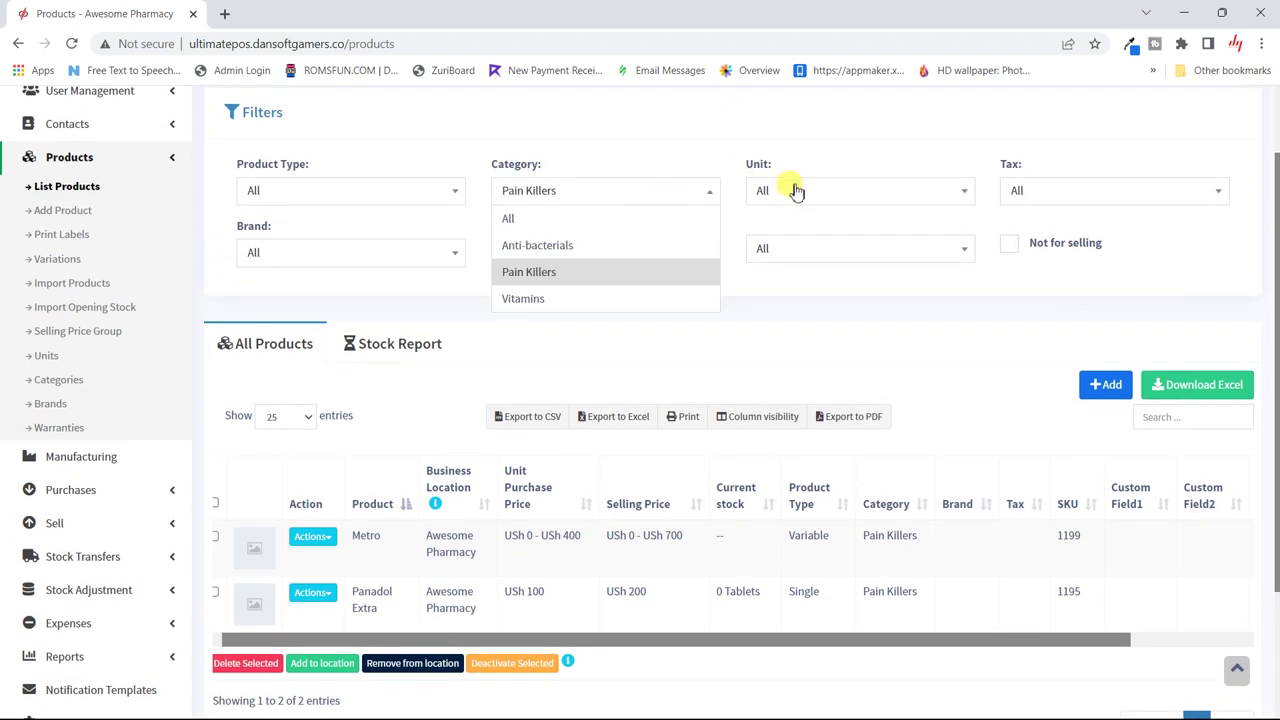
click(676, 219)
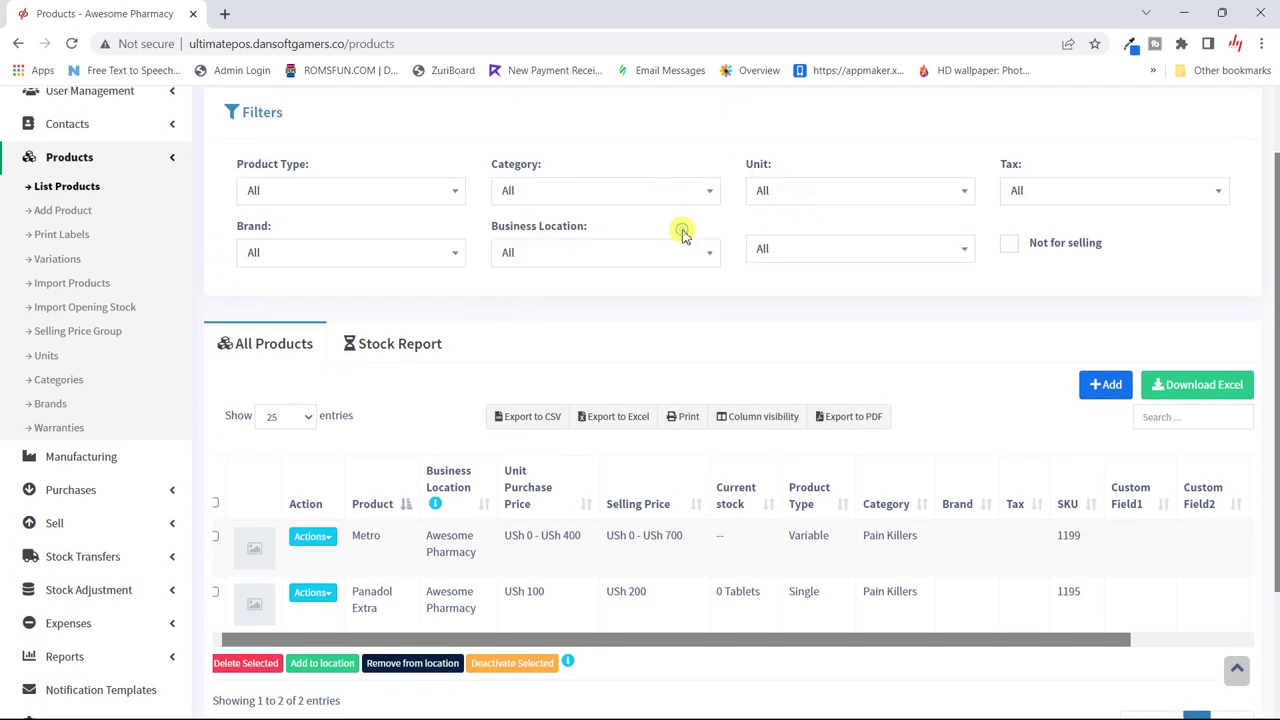
Look through the Business Location filter choices, leaving it unchanged
click(586, 254)
click(586, 253)
click(587, 256)
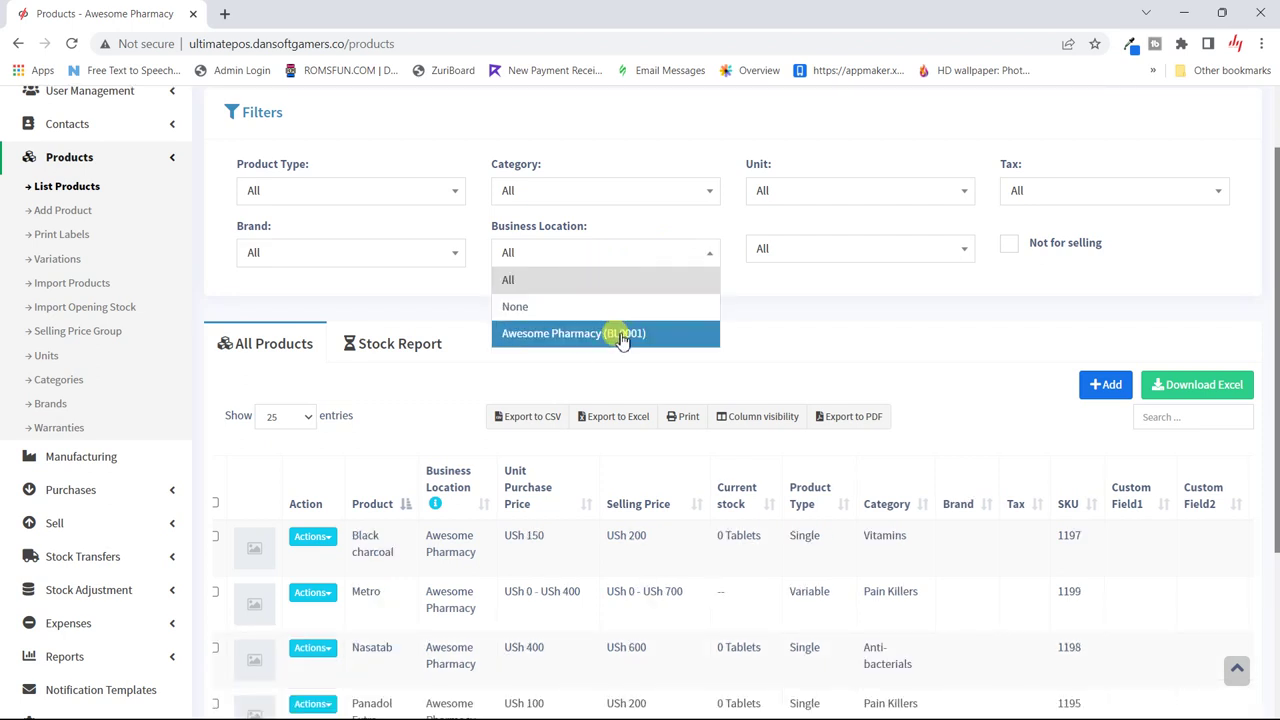
click(809, 277)
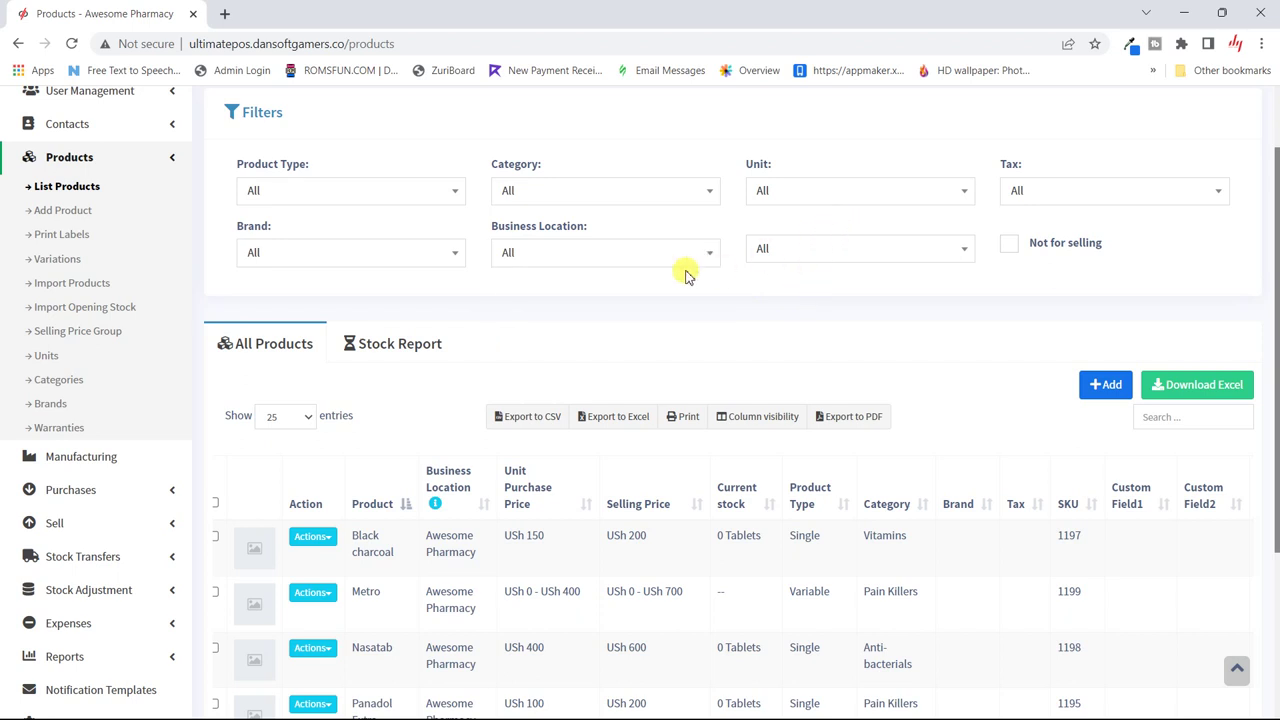
click(634, 251)
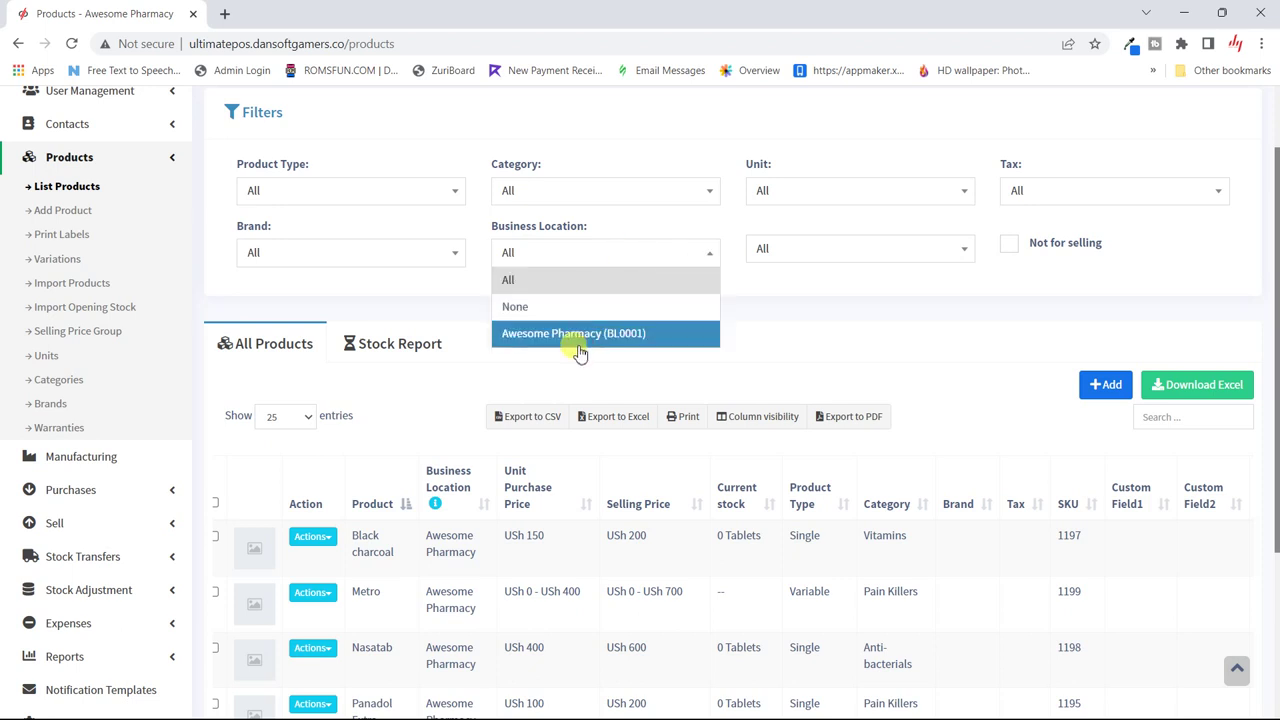
click(833, 290)
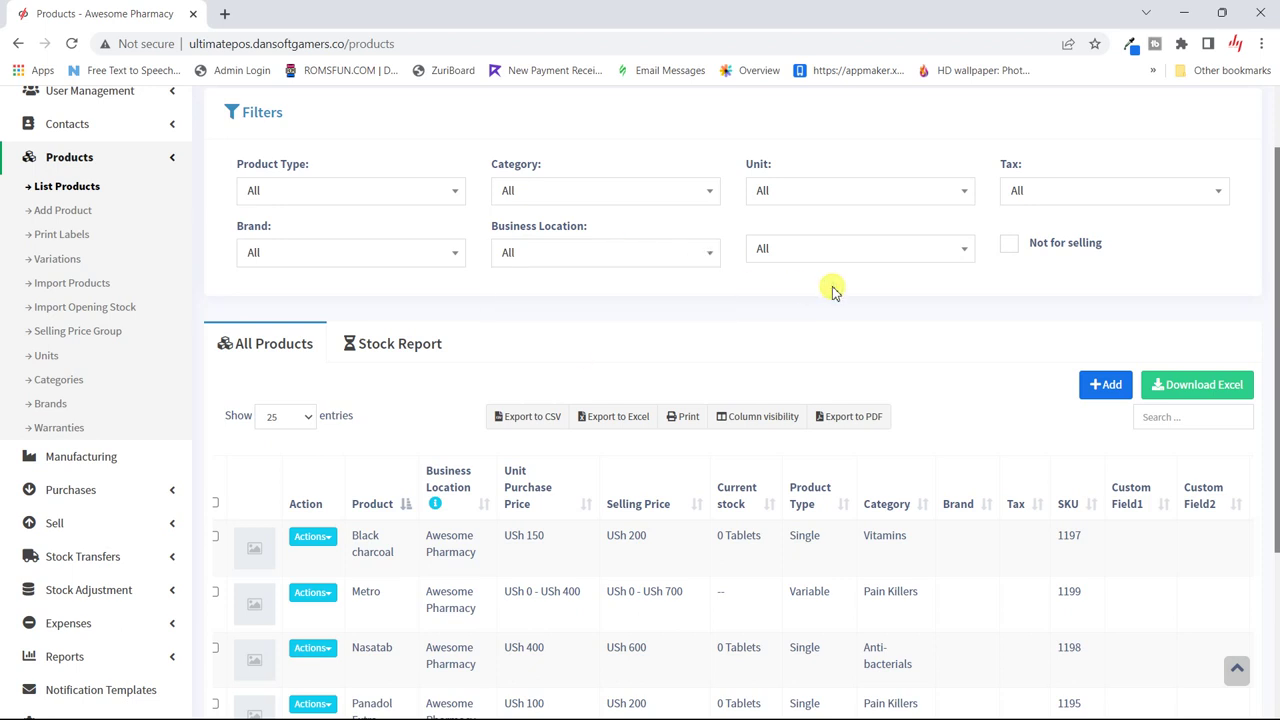
click(628, 257)
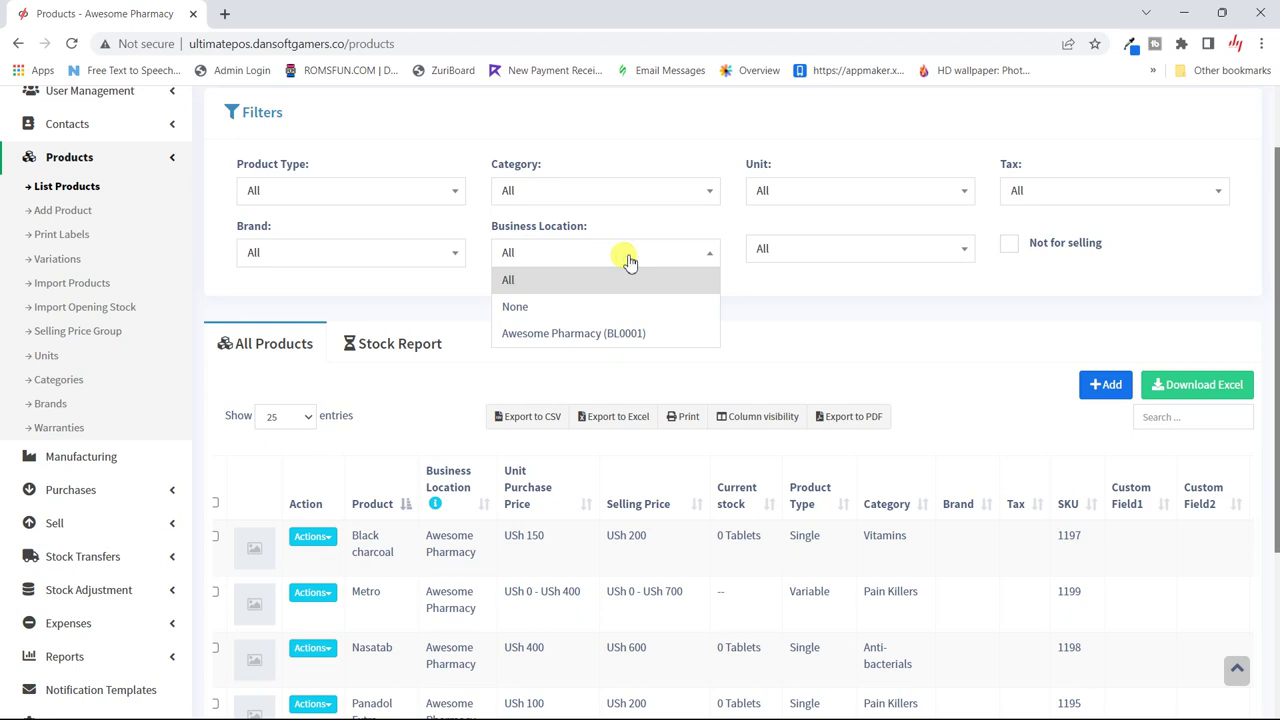
click(822, 336)
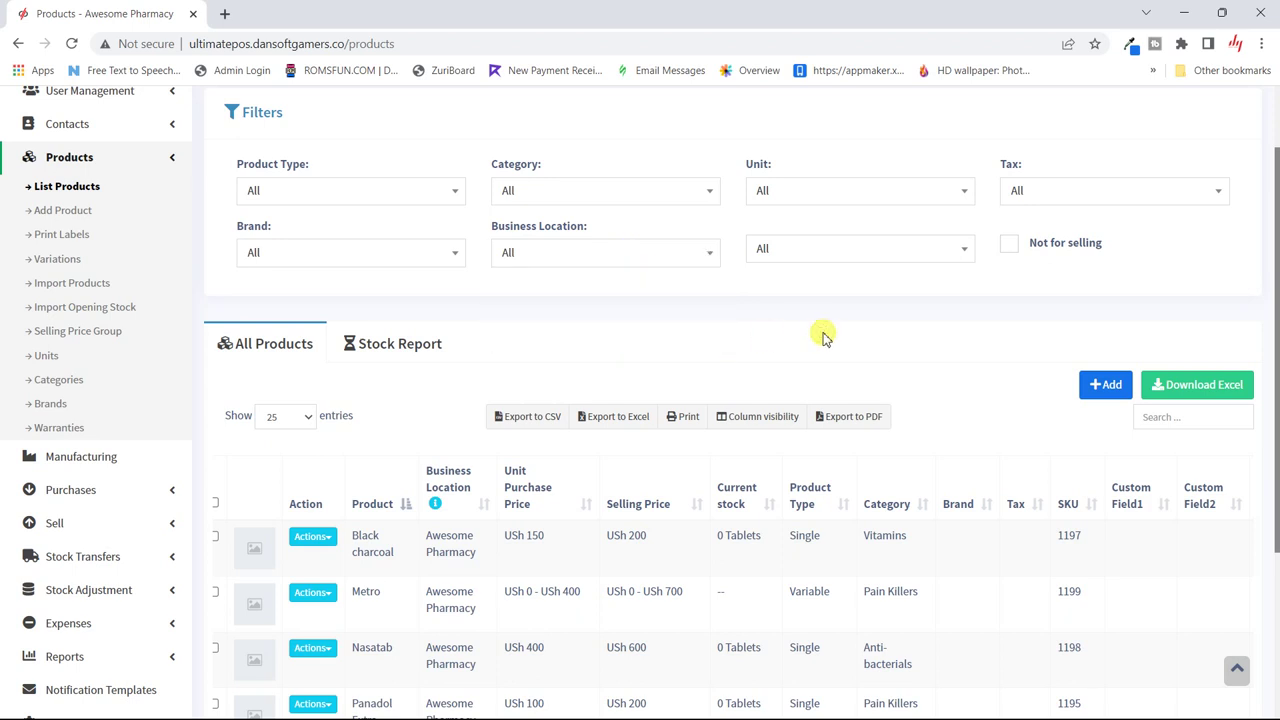
Filter Unit to Tablets (tabs), leaving status unchanged and briefly toggling Not for selling
click(894, 200)
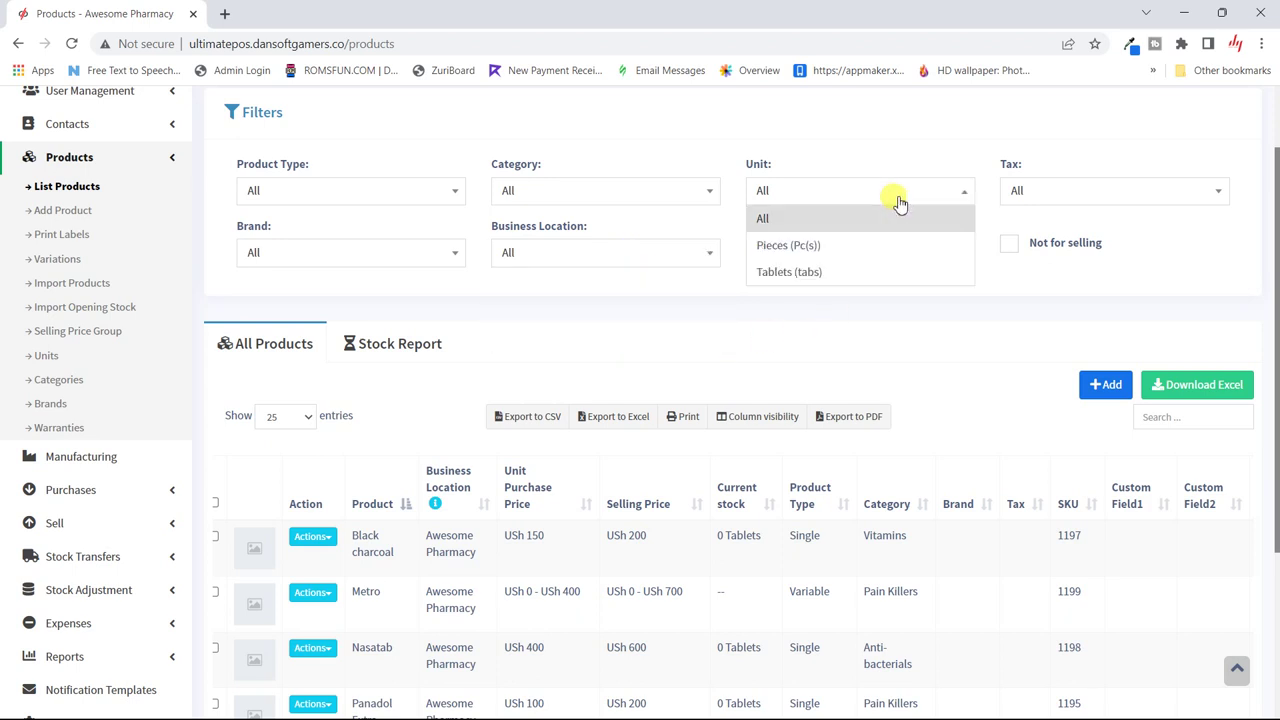
click(813, 271)
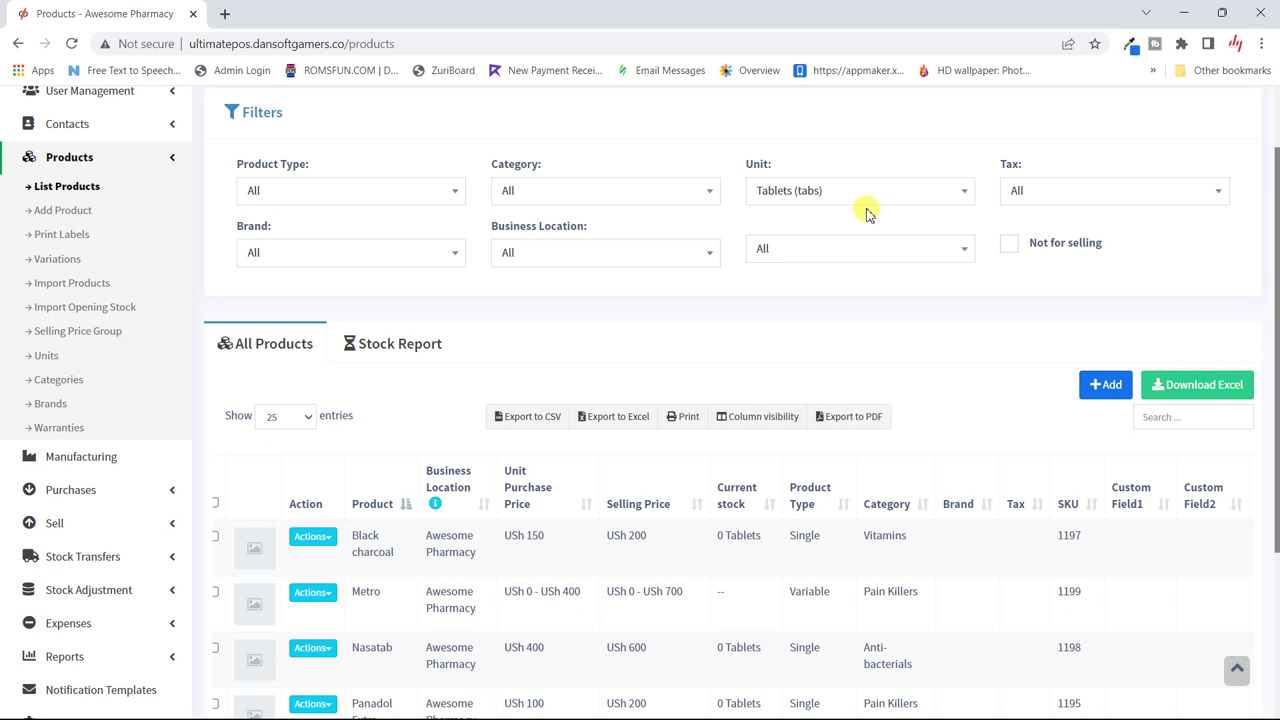
click(913, 255)
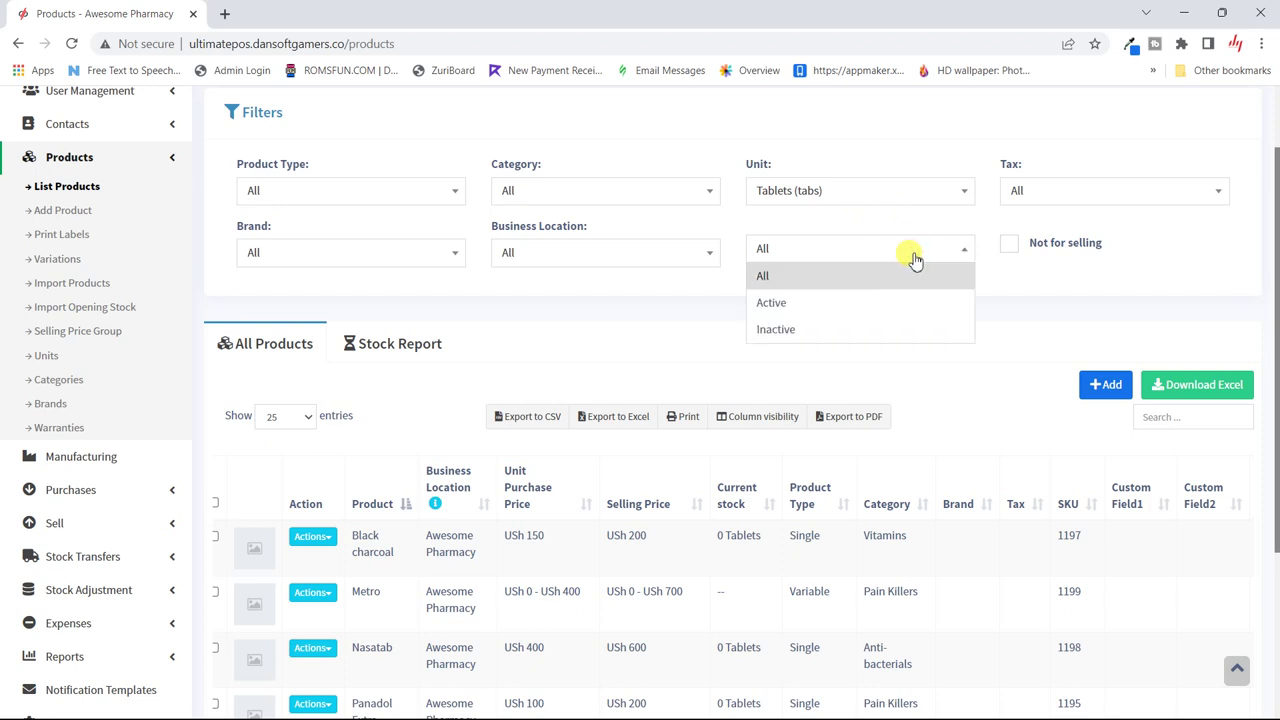
click(931, 230)
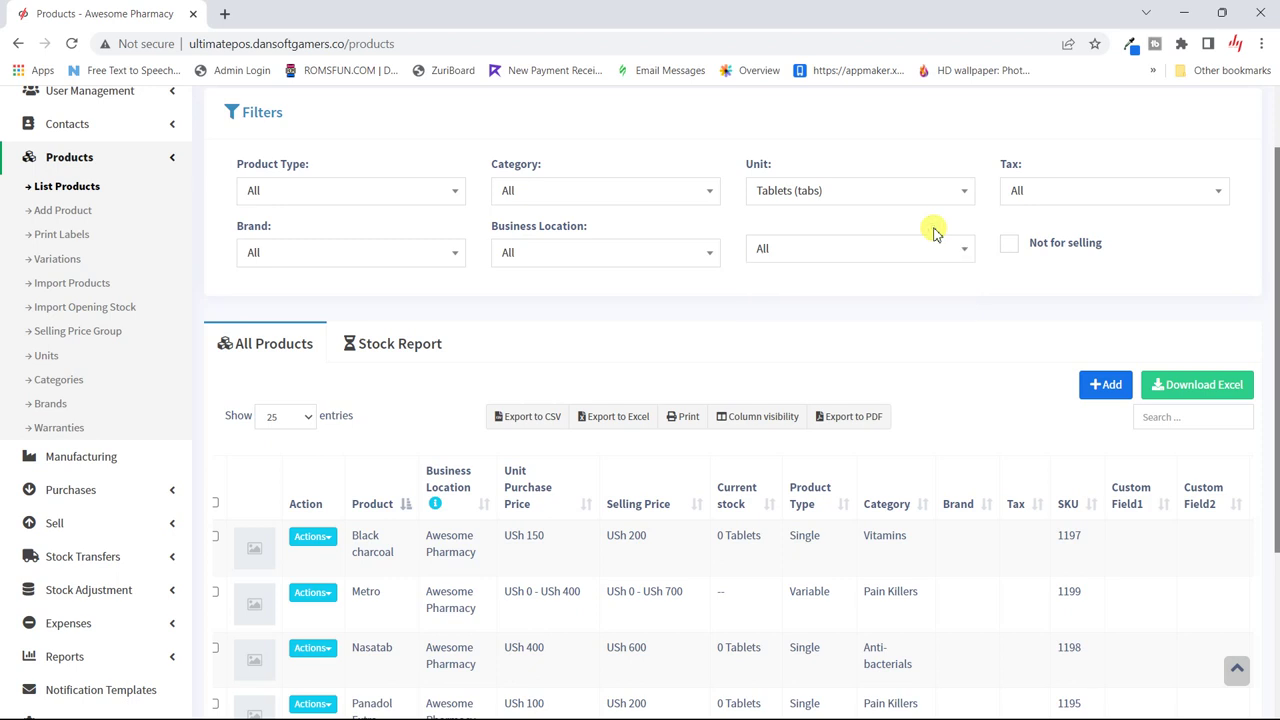
click(1009, 250)
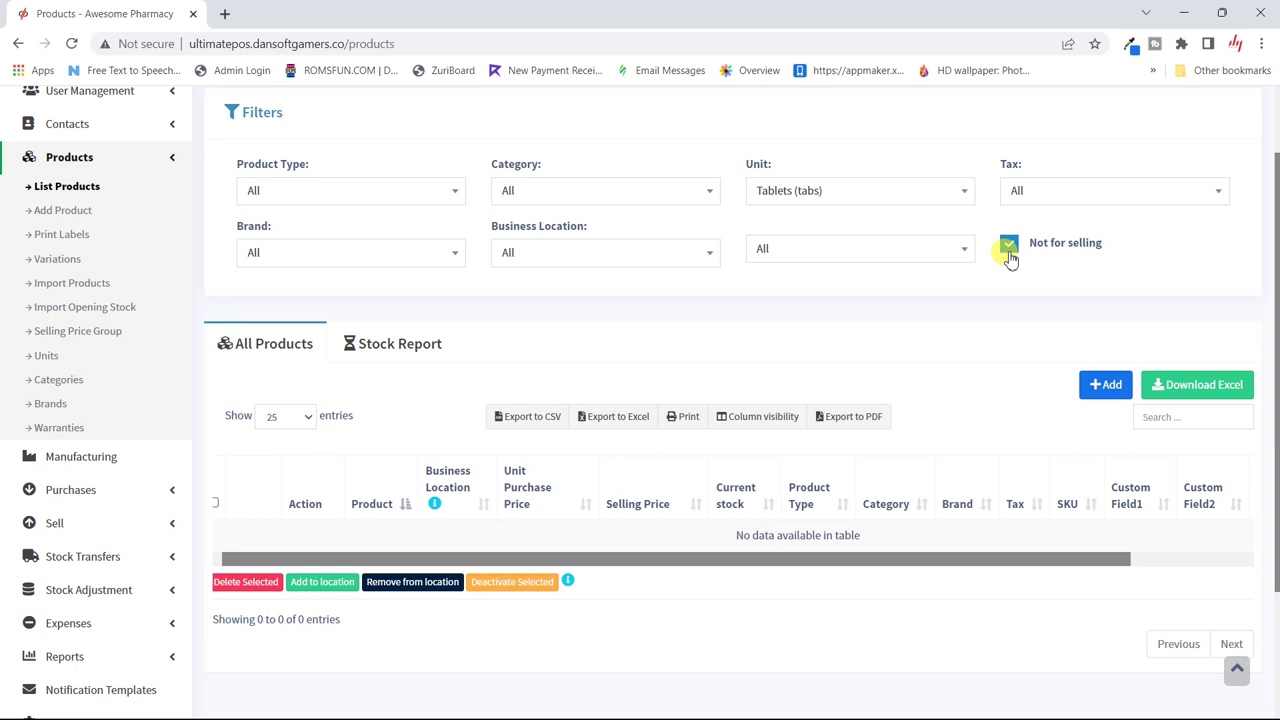
click(1010, 252)
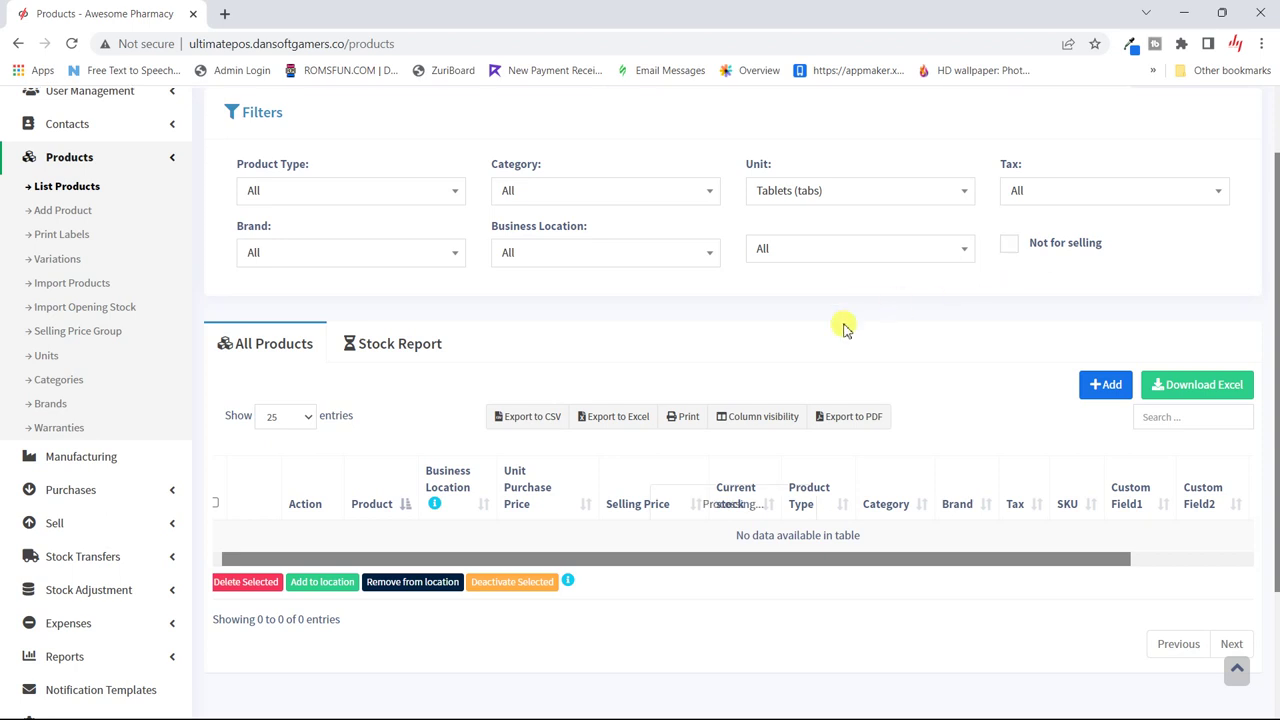
scroll(829, 334, down, 2)
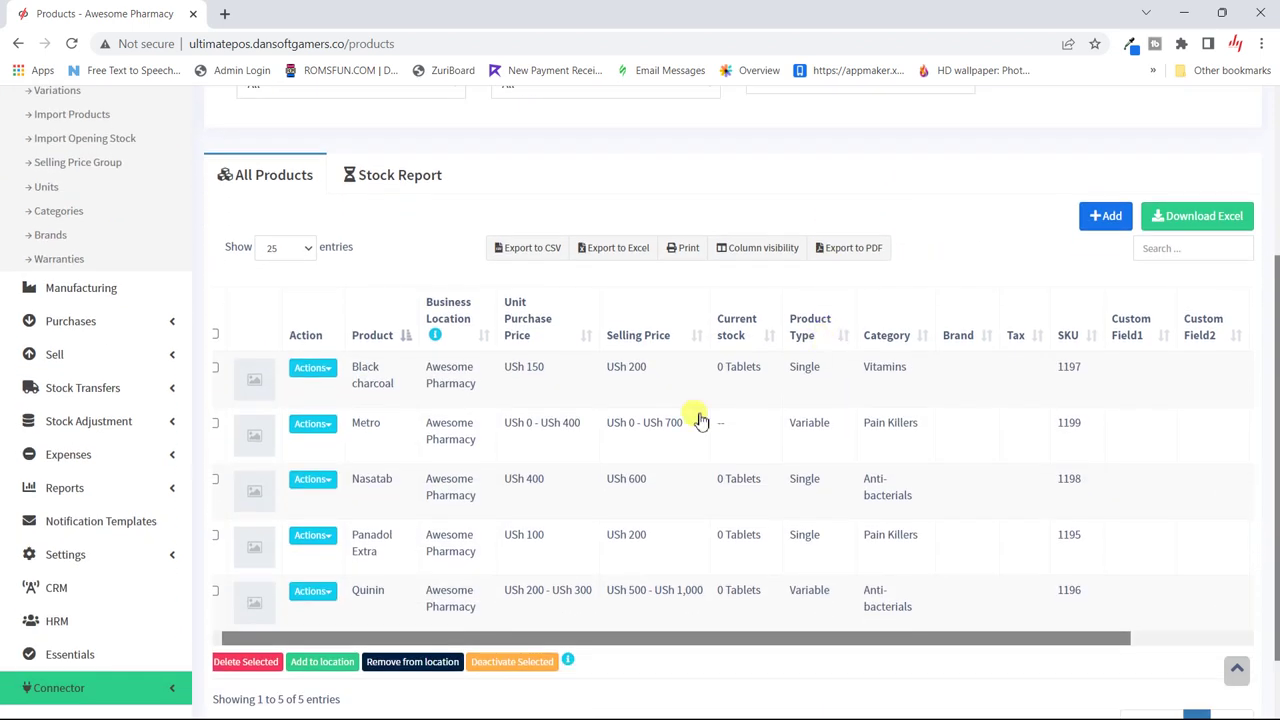
Start a label job for Black charcoal from its Actions menu
click(323, 368)
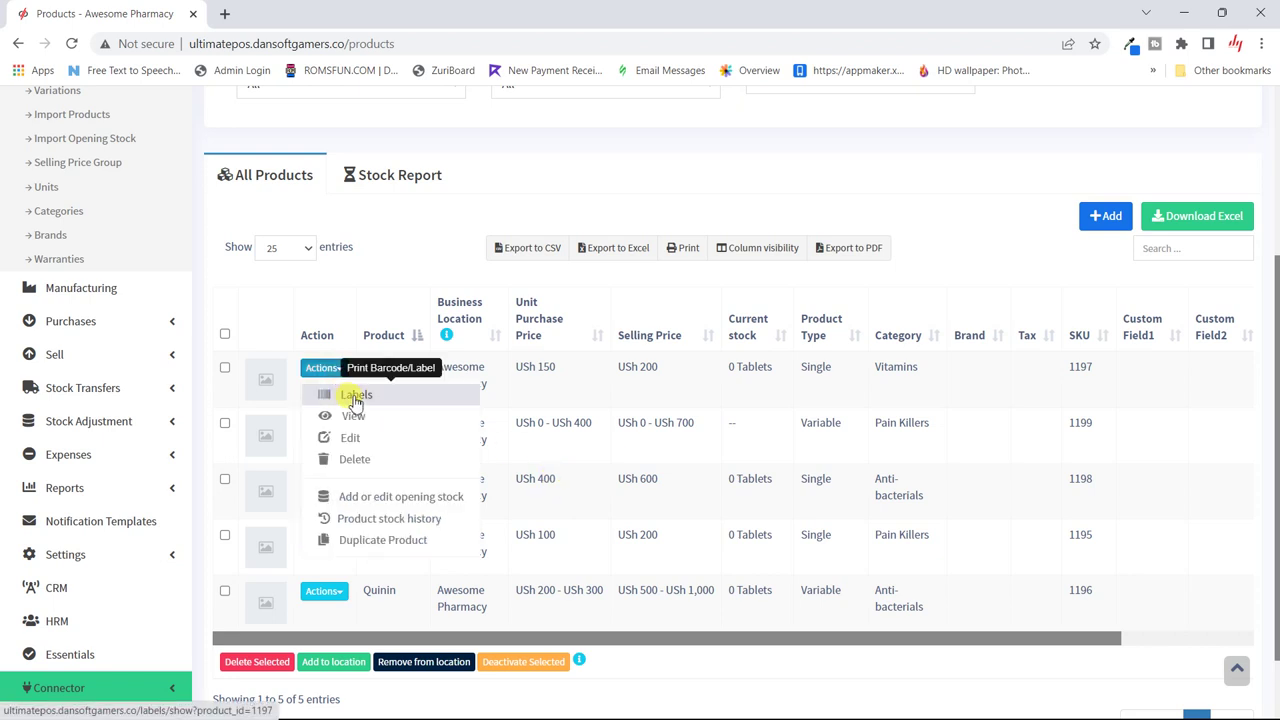
click(372, 400)
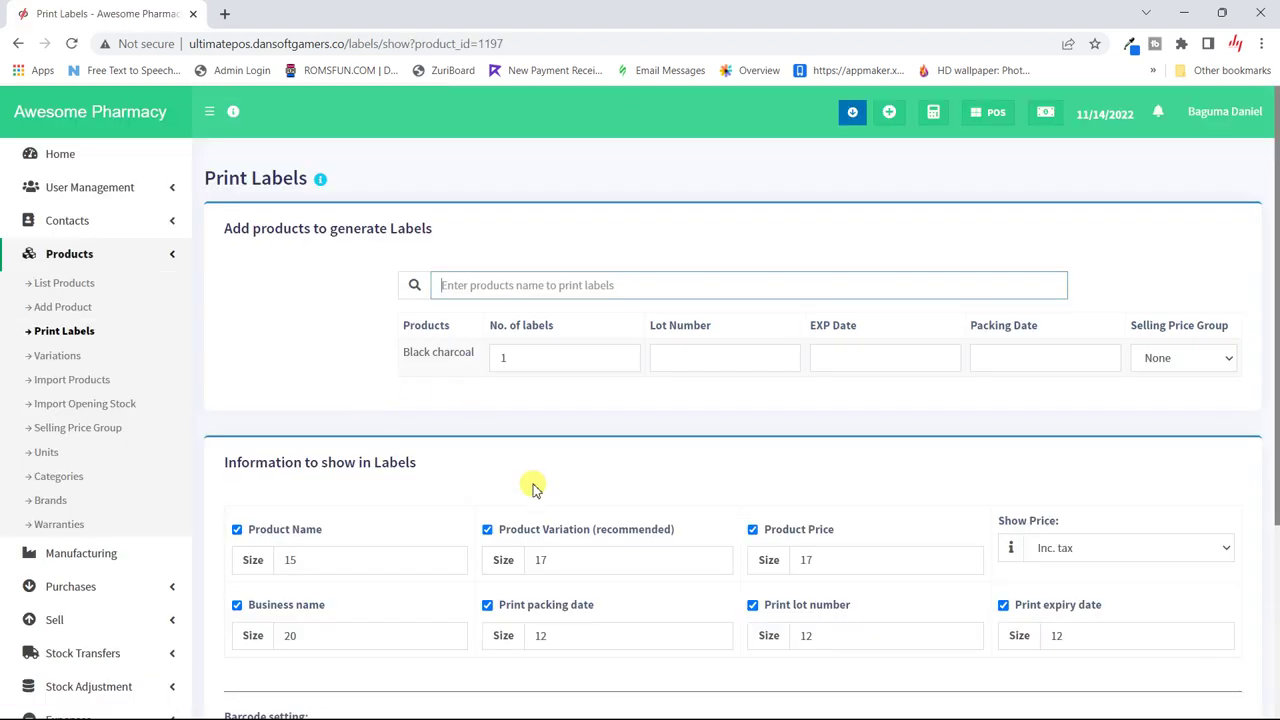
scroll(533, 488, down, 2)
scroll(530, 488, up, 2)
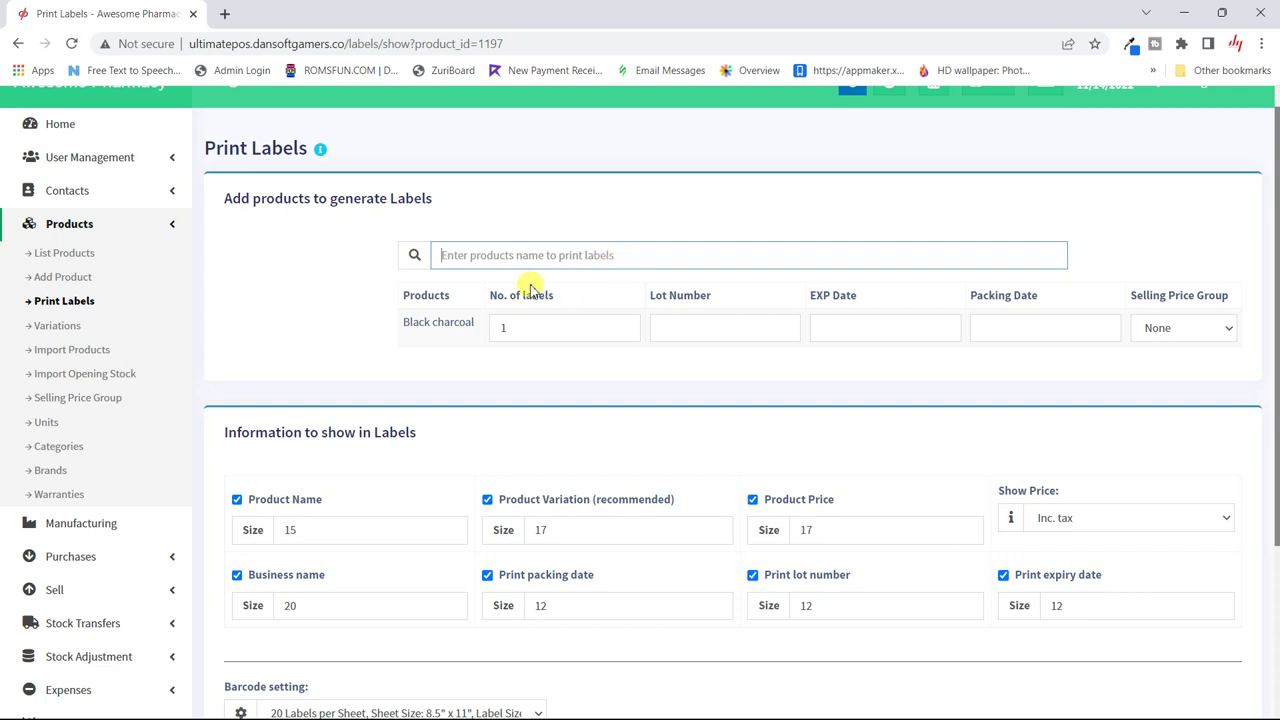
Search 'qu' and add the Quinin - 1196-3 variations to the label list
click(488, 256)
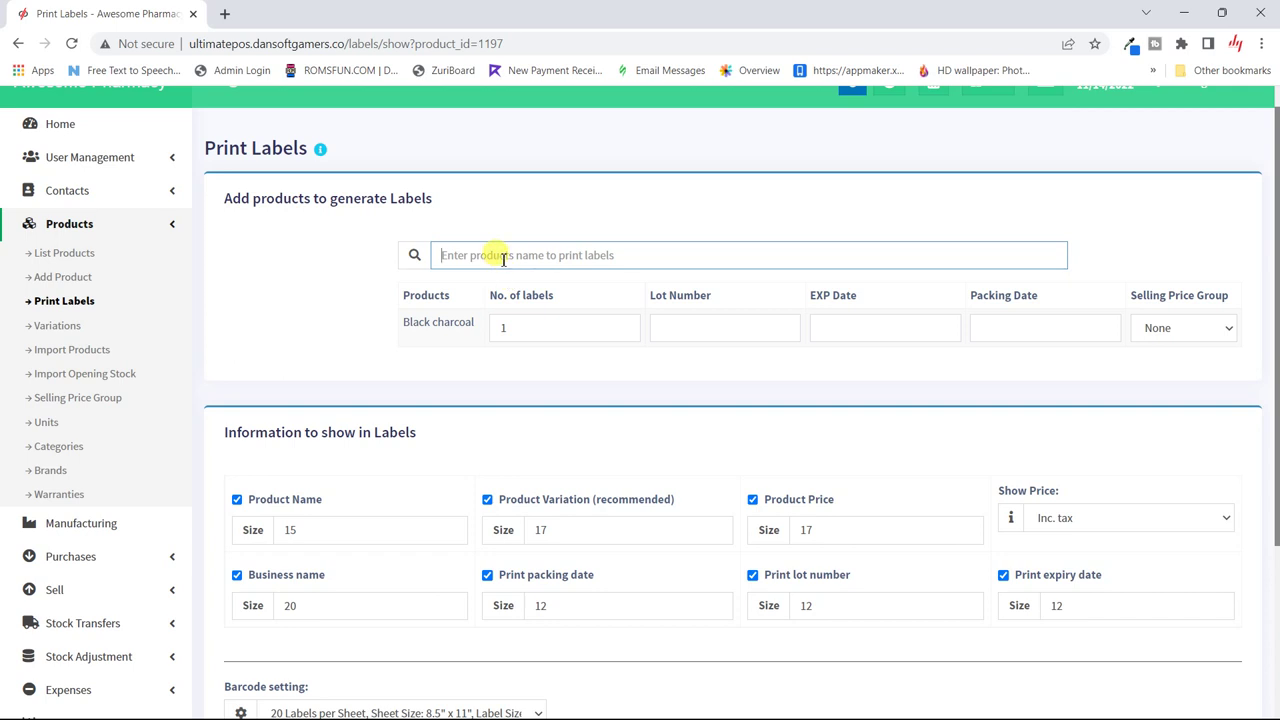
text(qu)
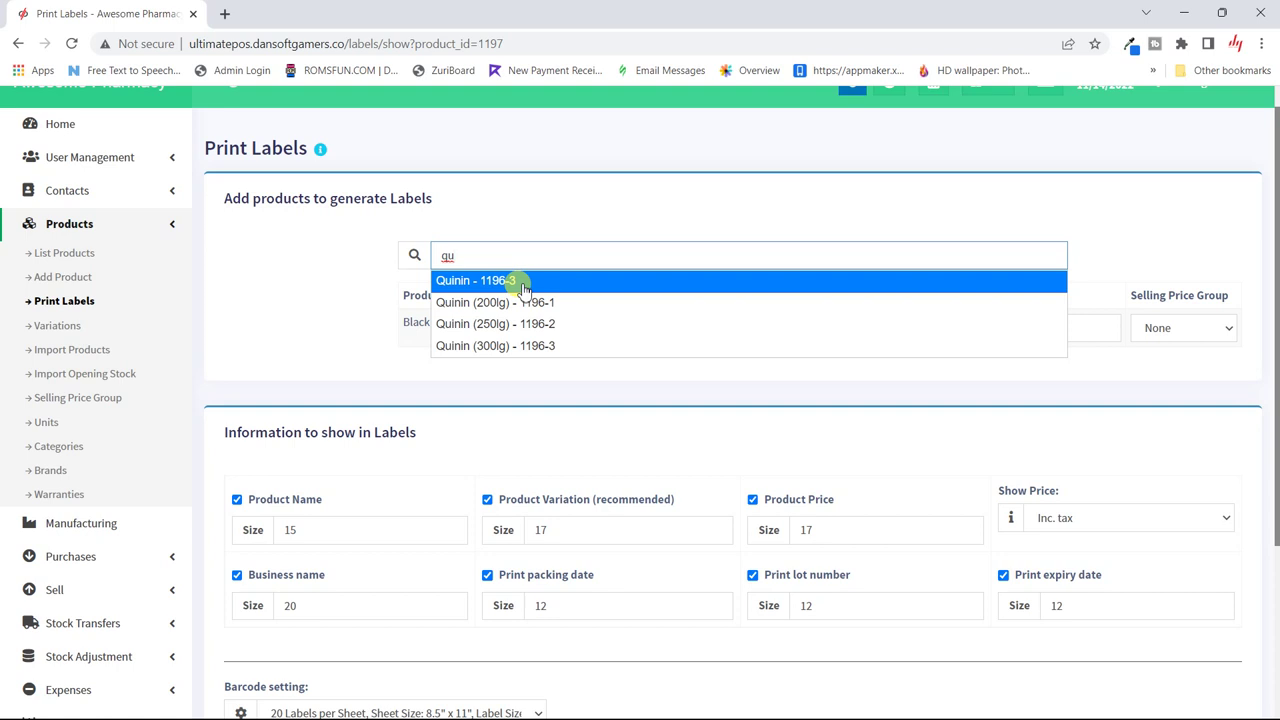
click(520, 282)
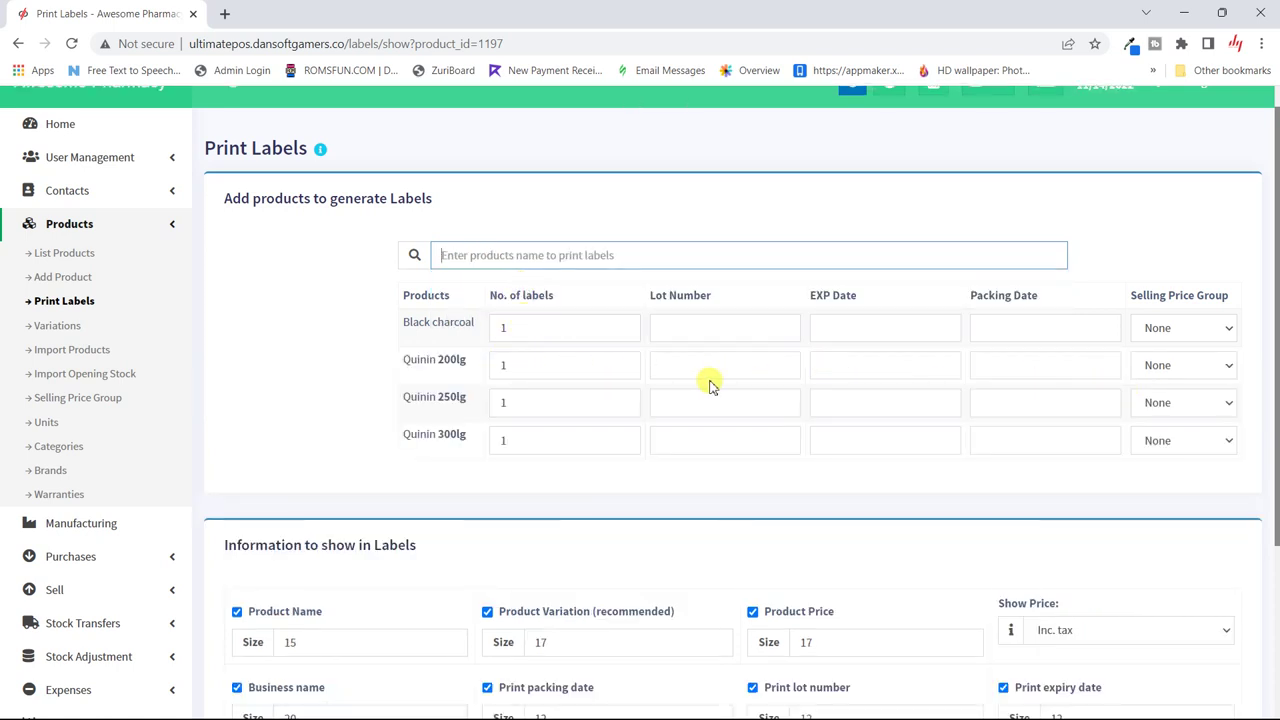
scroll(466, 409, down, 2)
scroll(466, 410, up, 1)
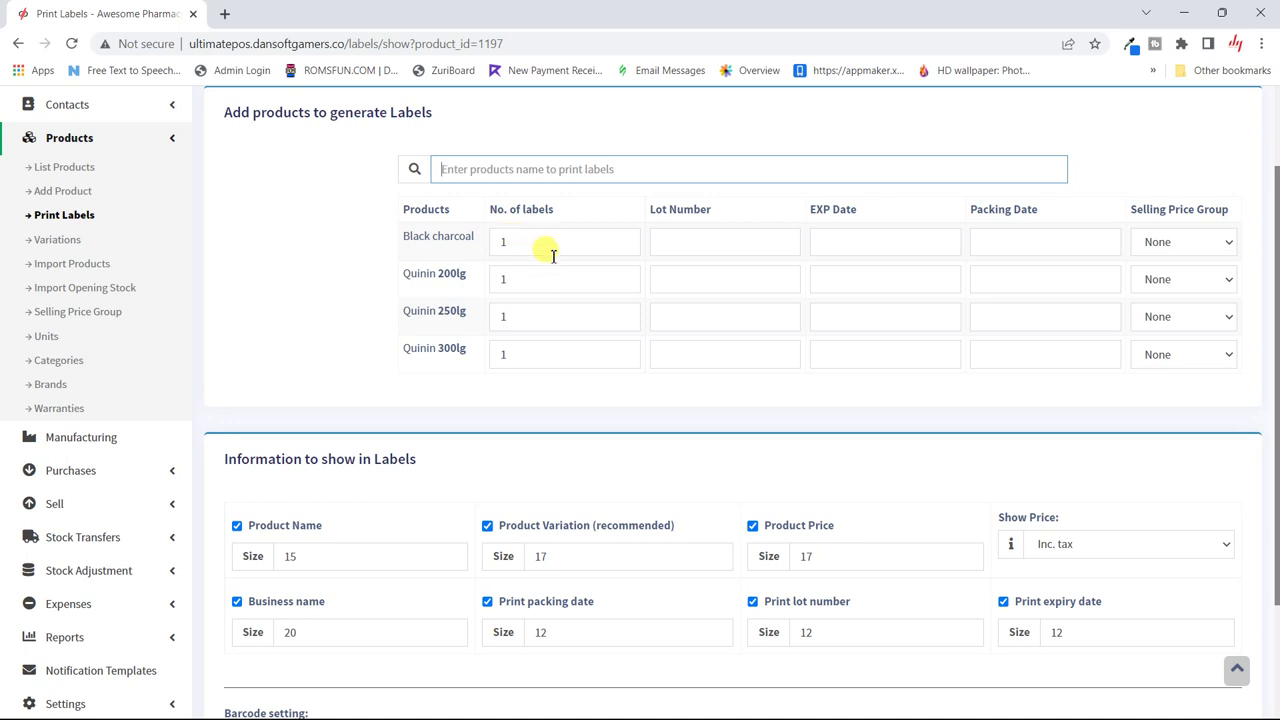
Set No. of labels to 10 for Black charcoal and the three Quinin sizes
click(554, 242)
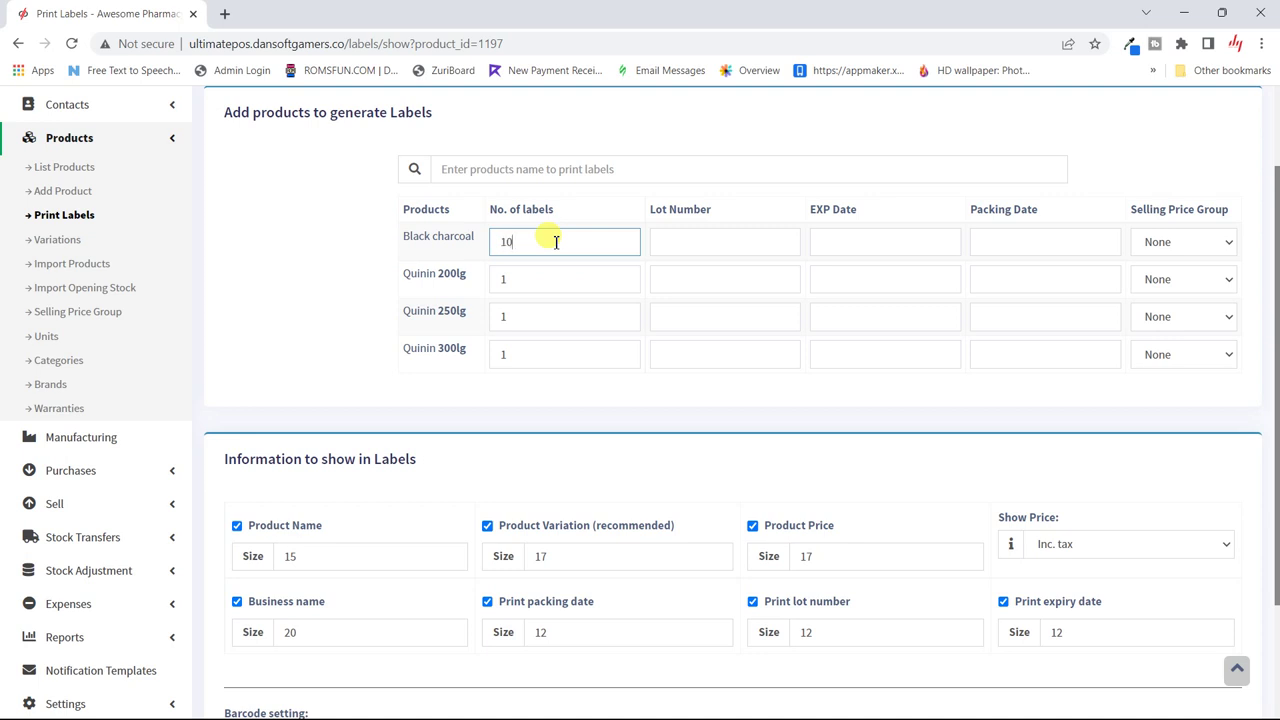
text(0)
double_click(527, 284)
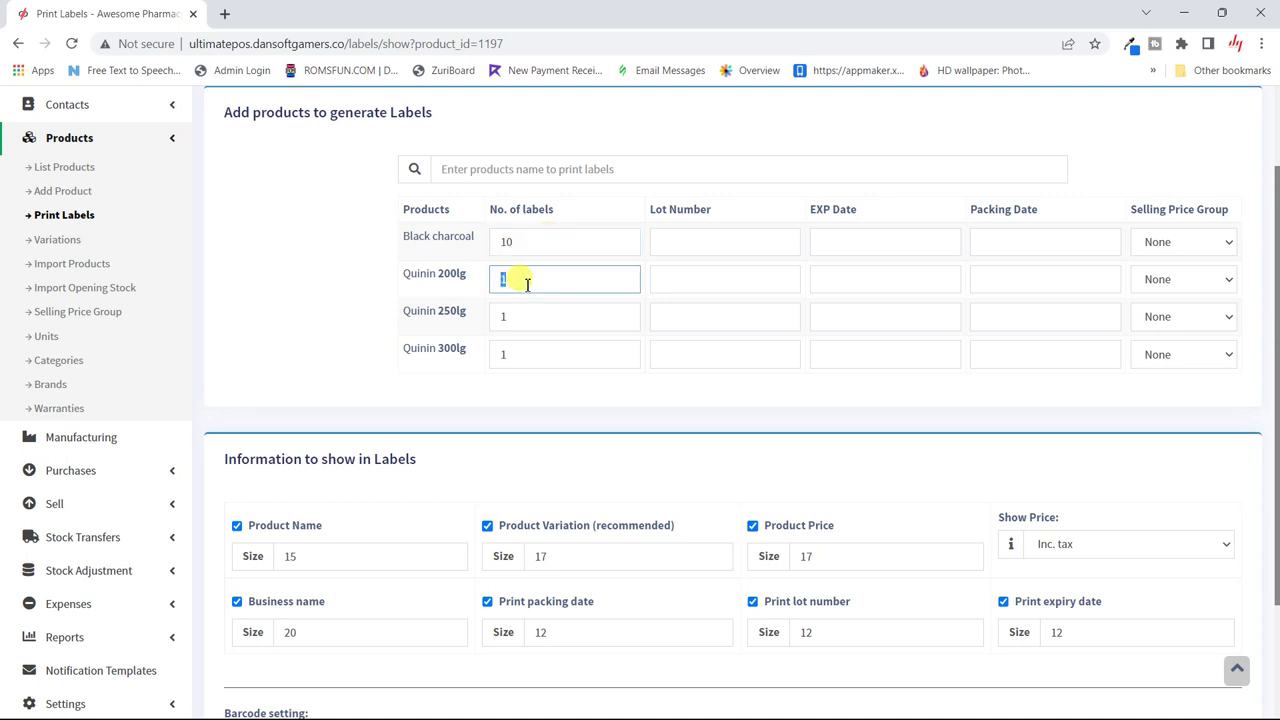
text(10)
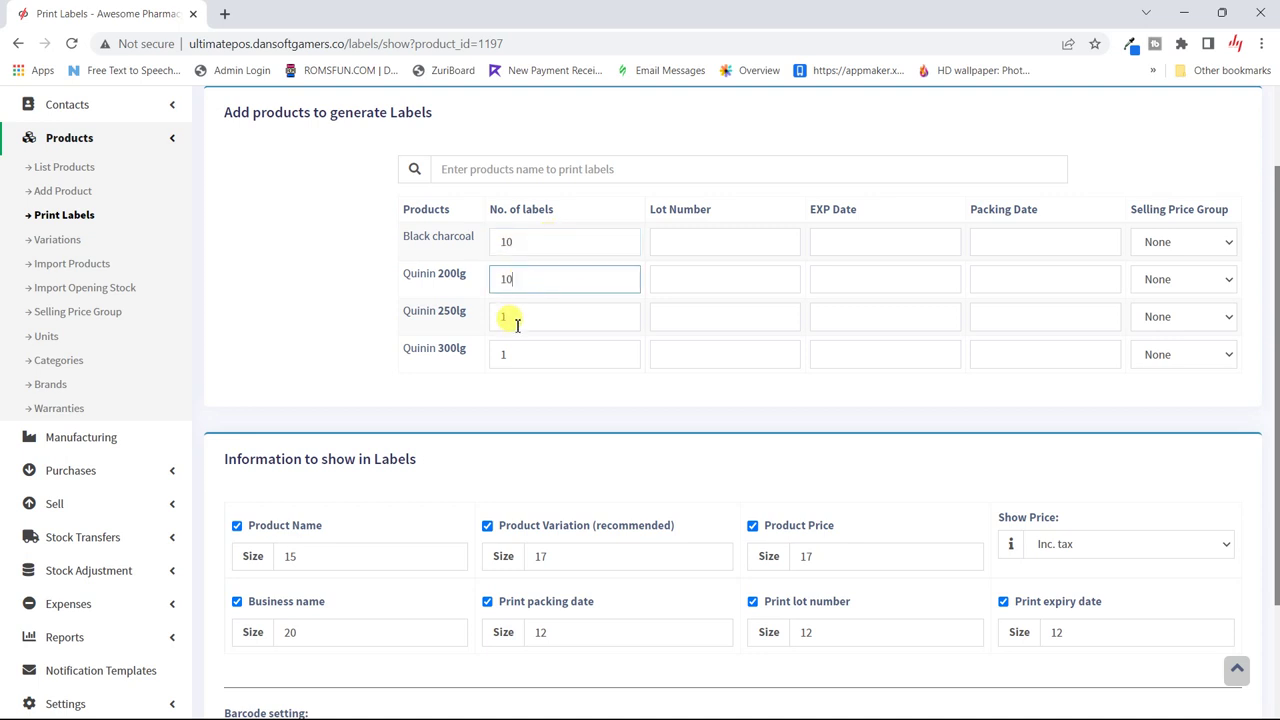
double_click(514, 321)
text(10)
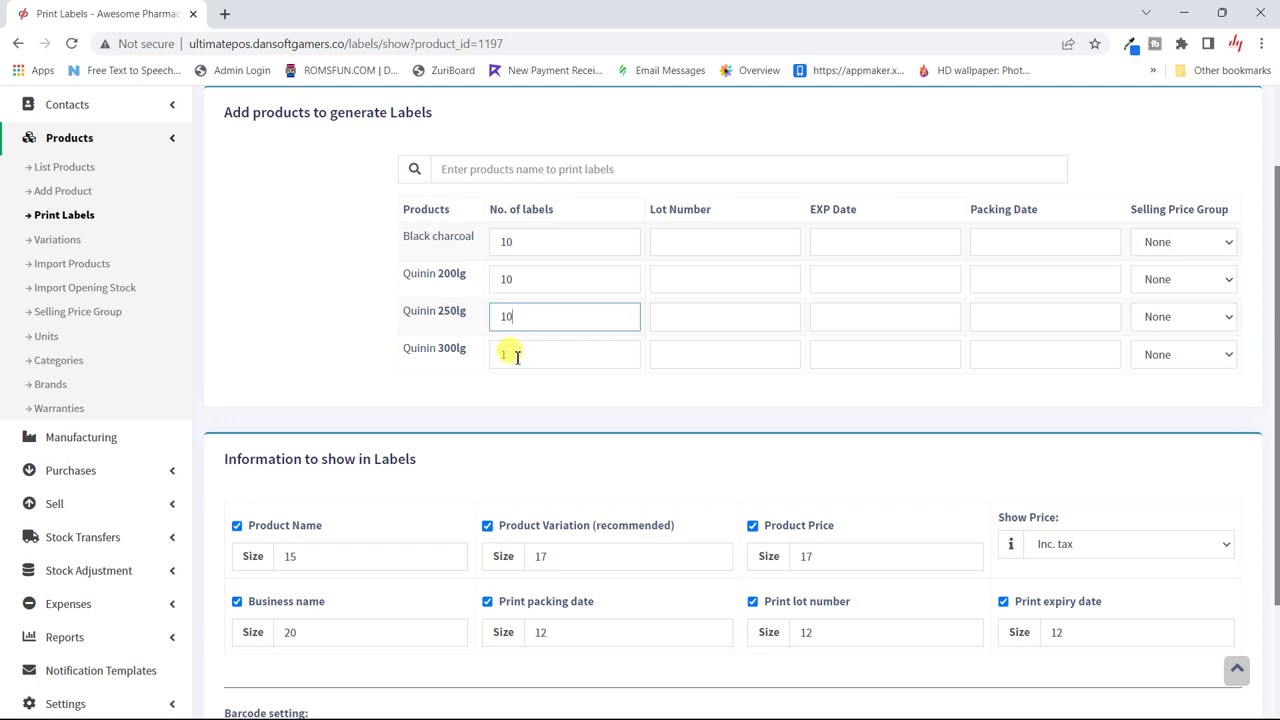
double_click(514, 355)
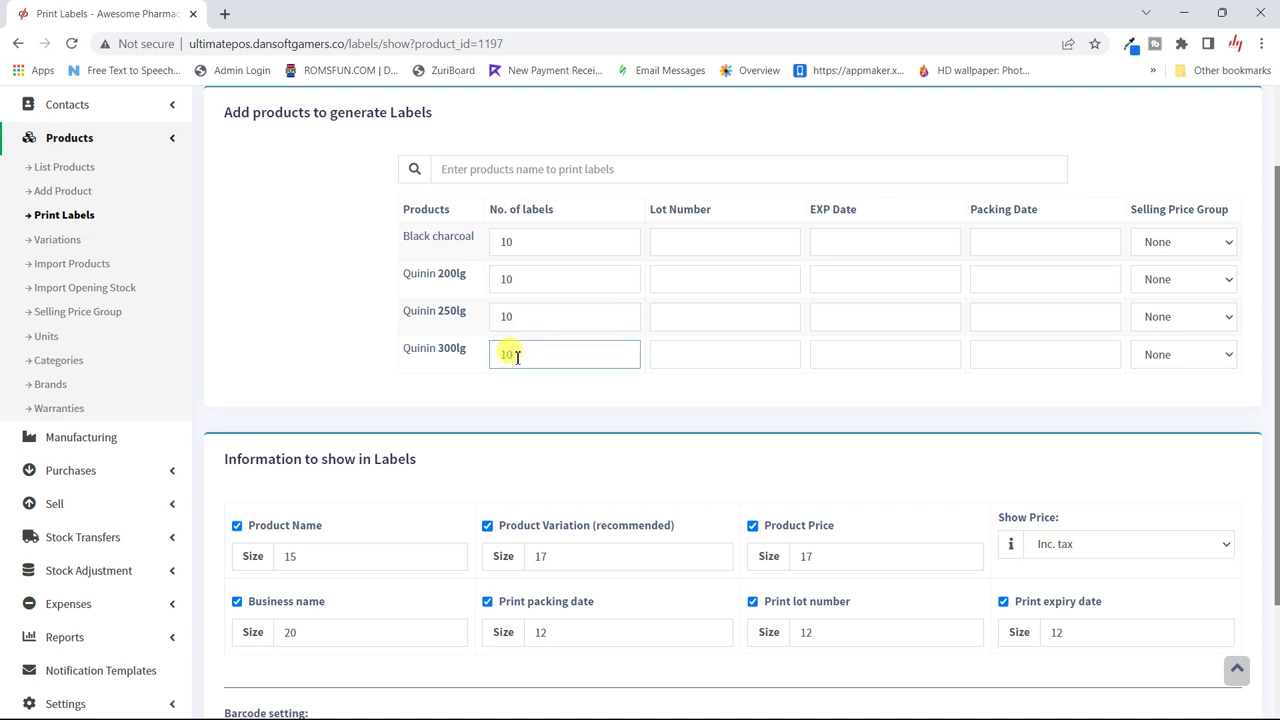
scroll(554, 397, down, 2)
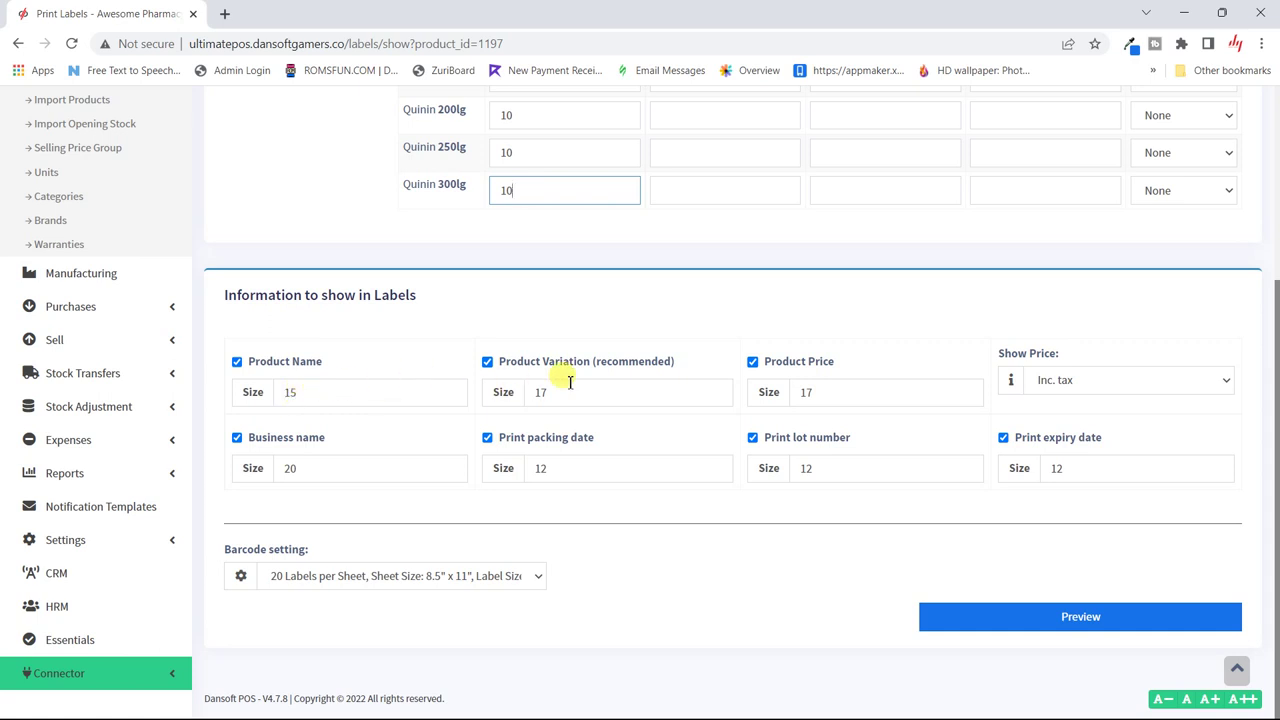
Keep the 20 Labels per Sheet layout and generate the label preview
click(493, 577)
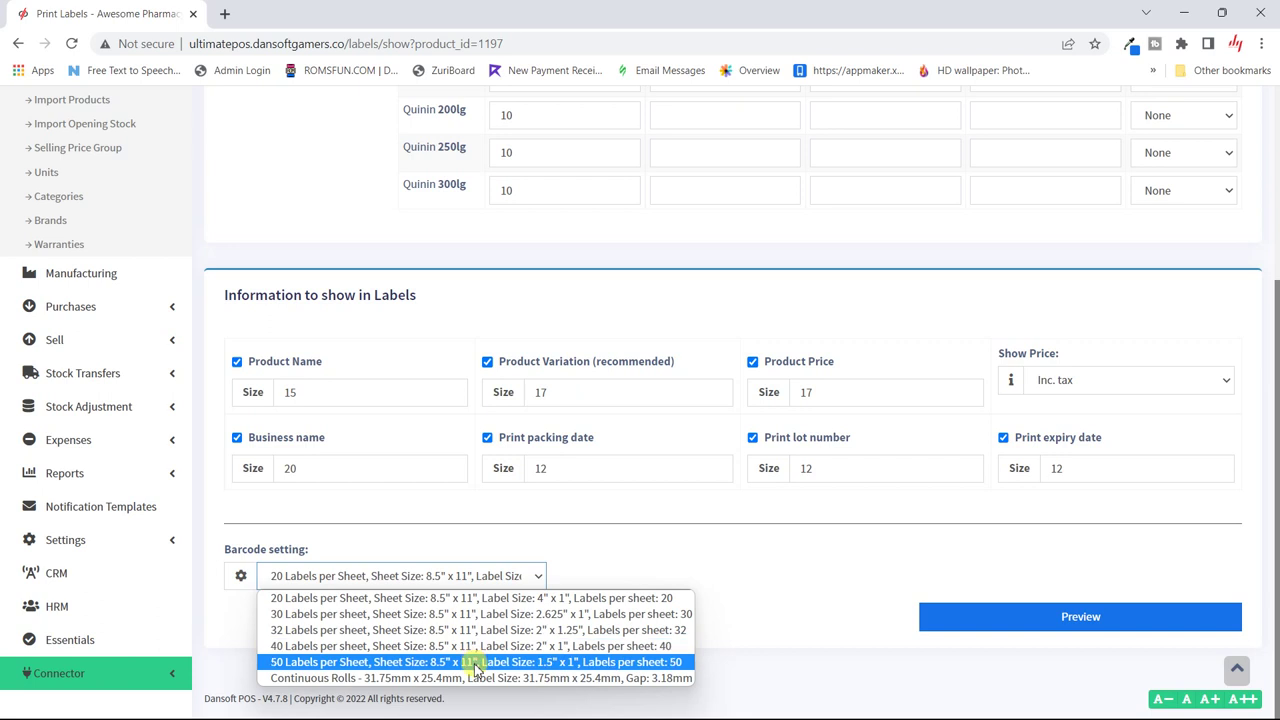
click(490, 600)
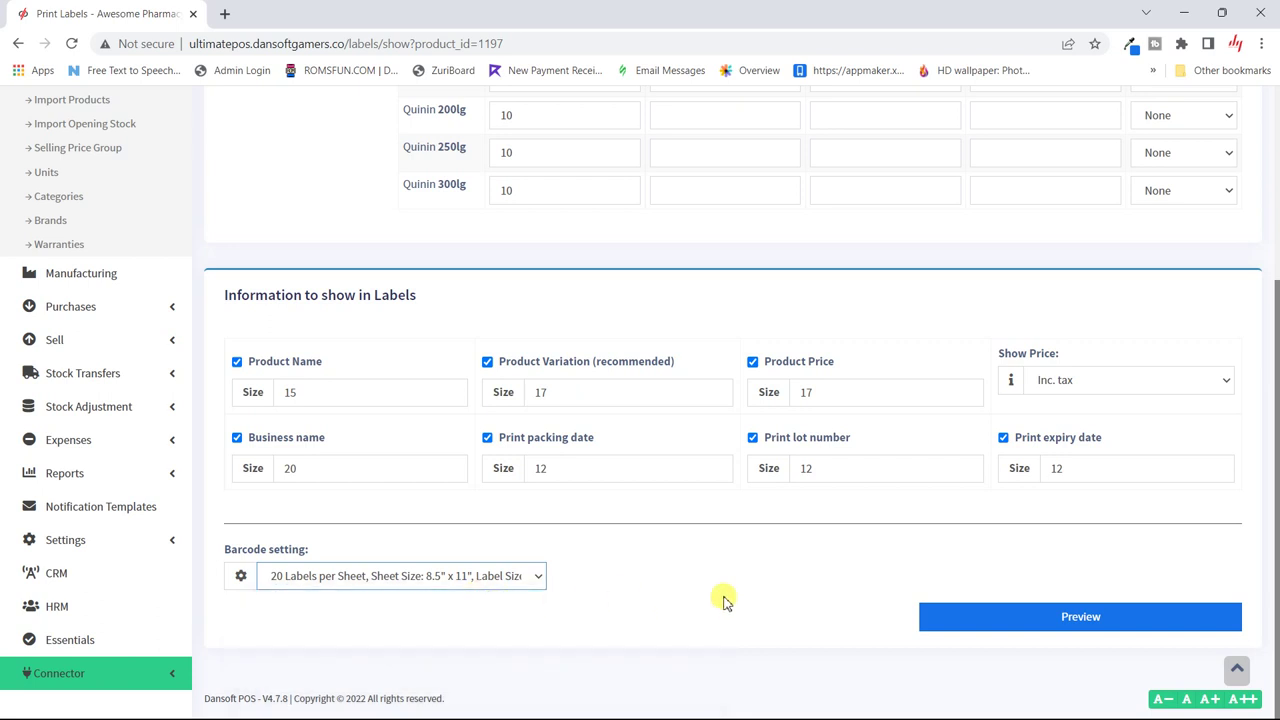
click(1100, 628)
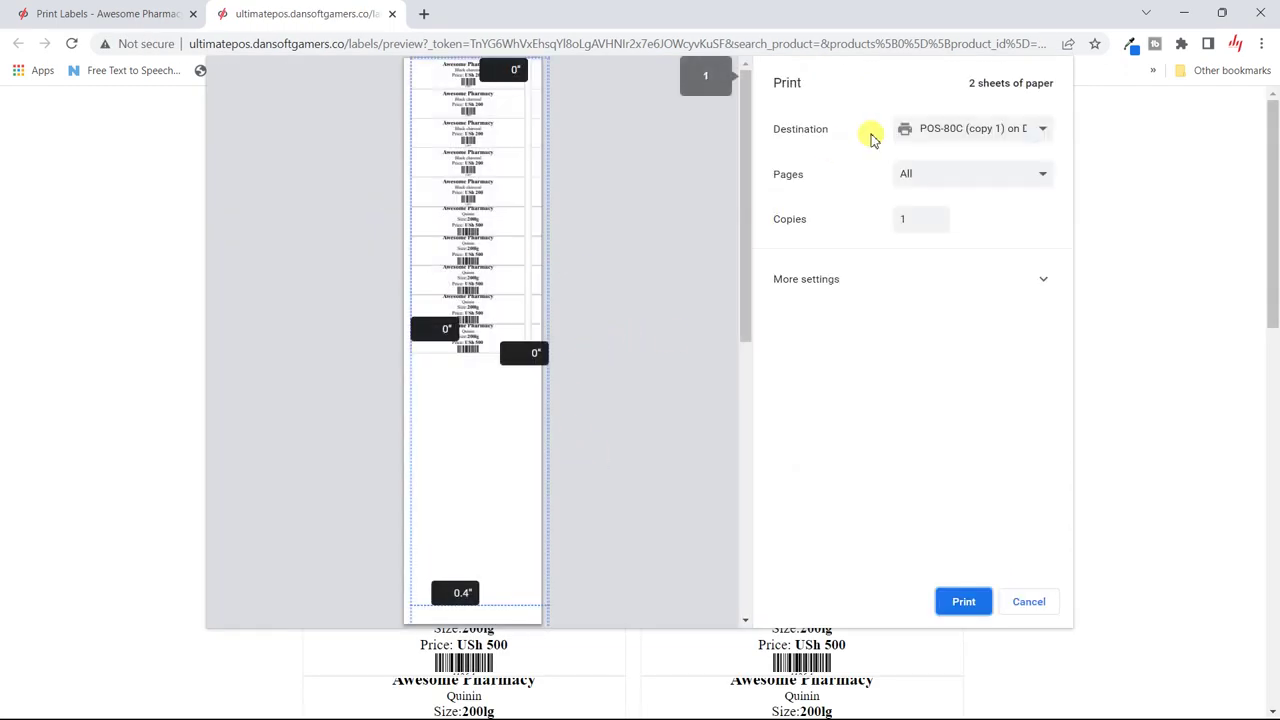
Cancel printing with destination Save as PDF, review the label sheets, and close the preview
click(1006, 131)
click(985, 164)
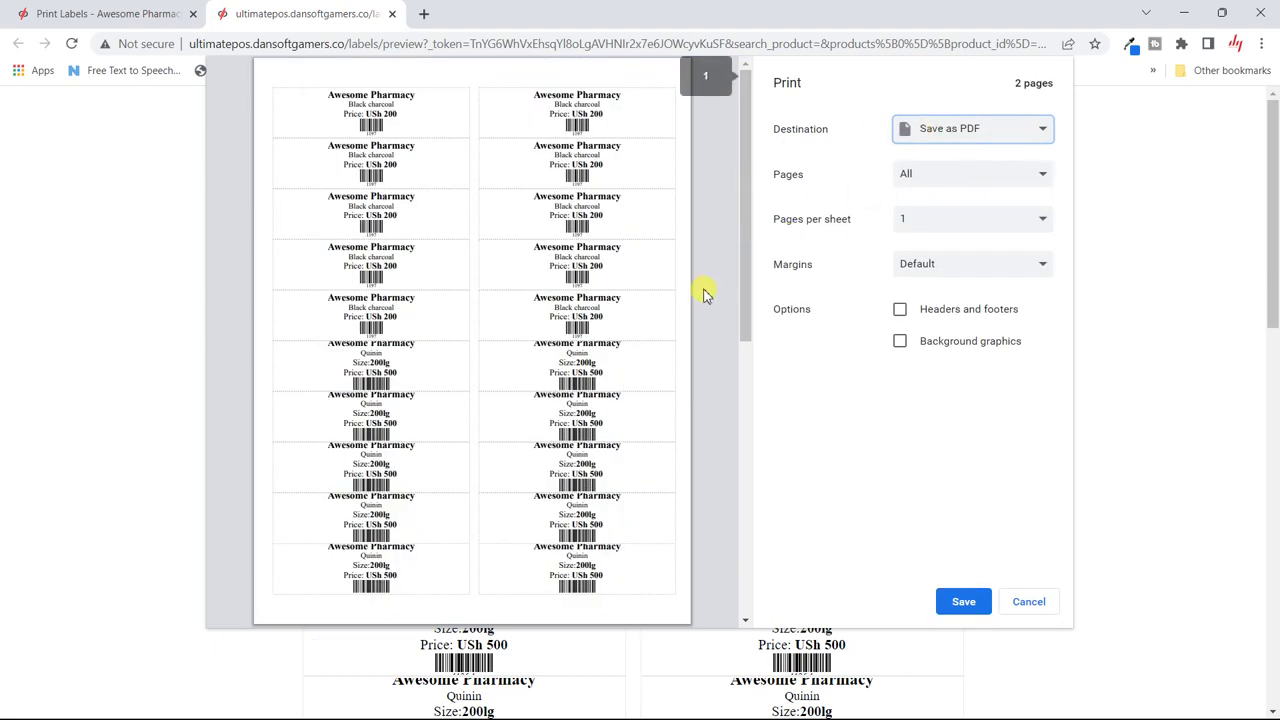
click(1030, 603)
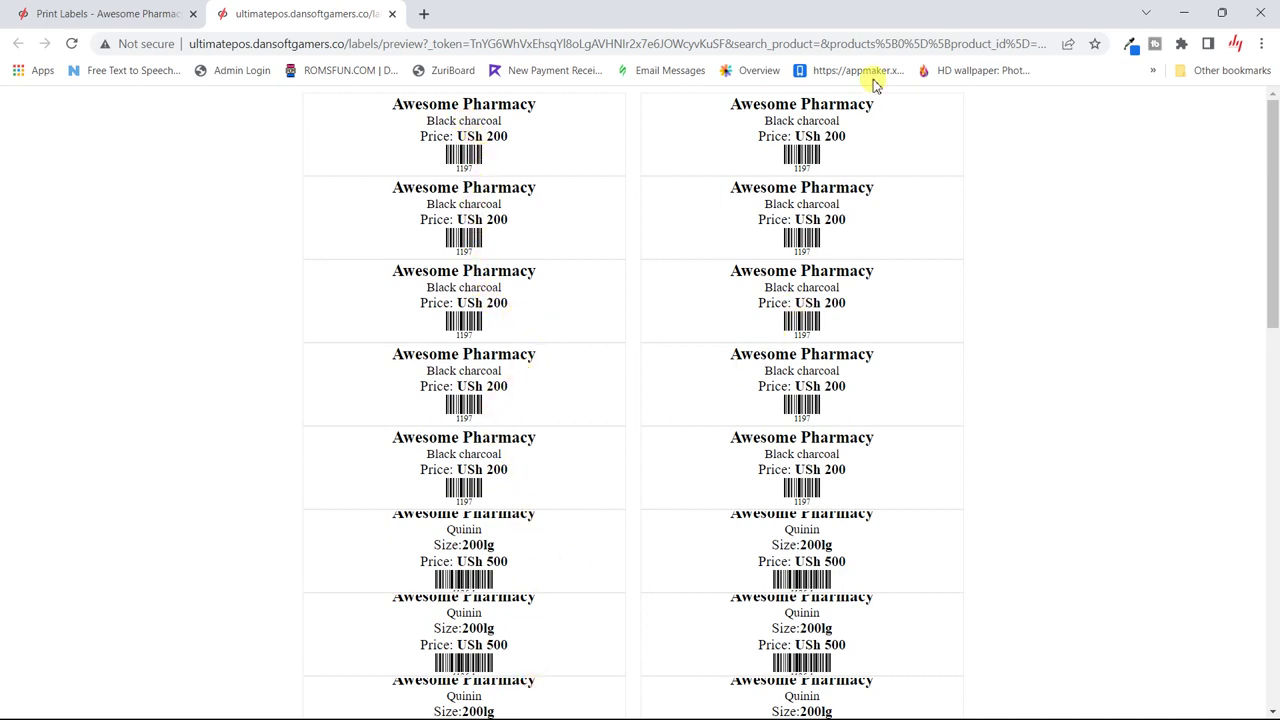
scroll(866, 343, down, 4)
scroll(868, 343, down, 7)
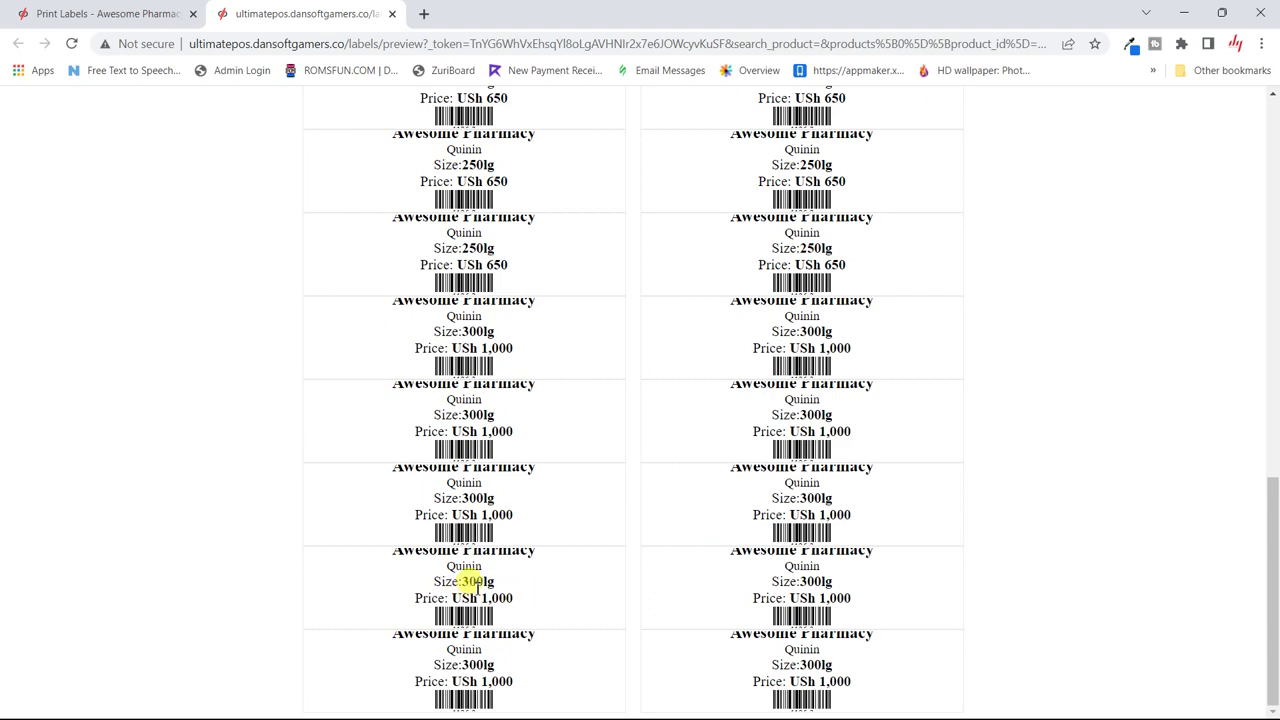
scroll(586, 437, up, 6)
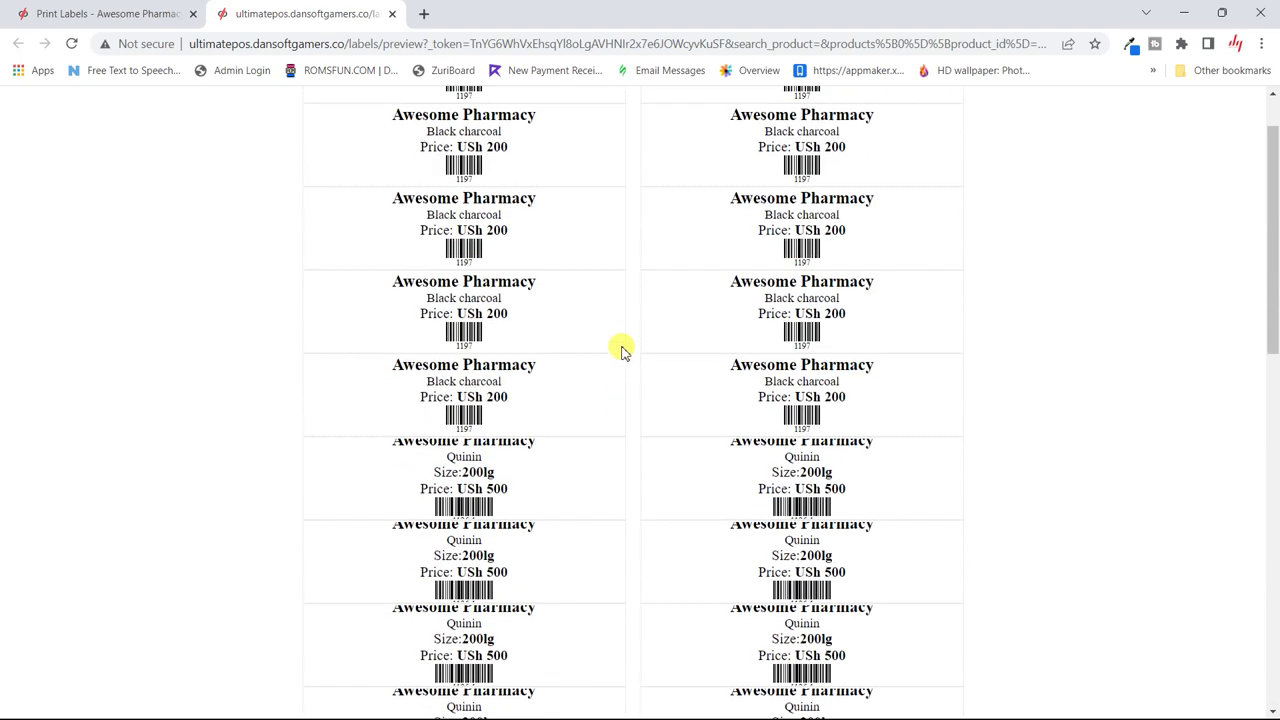
click(392, 15)
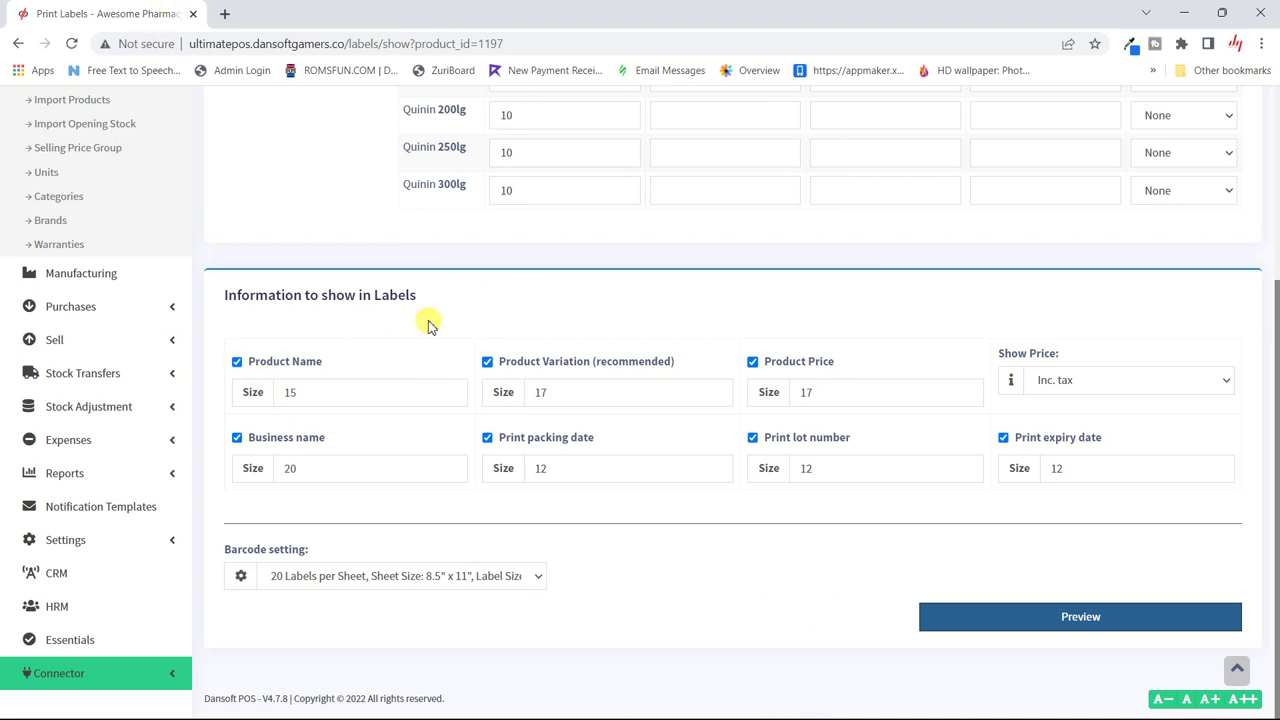
scroll(423, 320, up, 3)
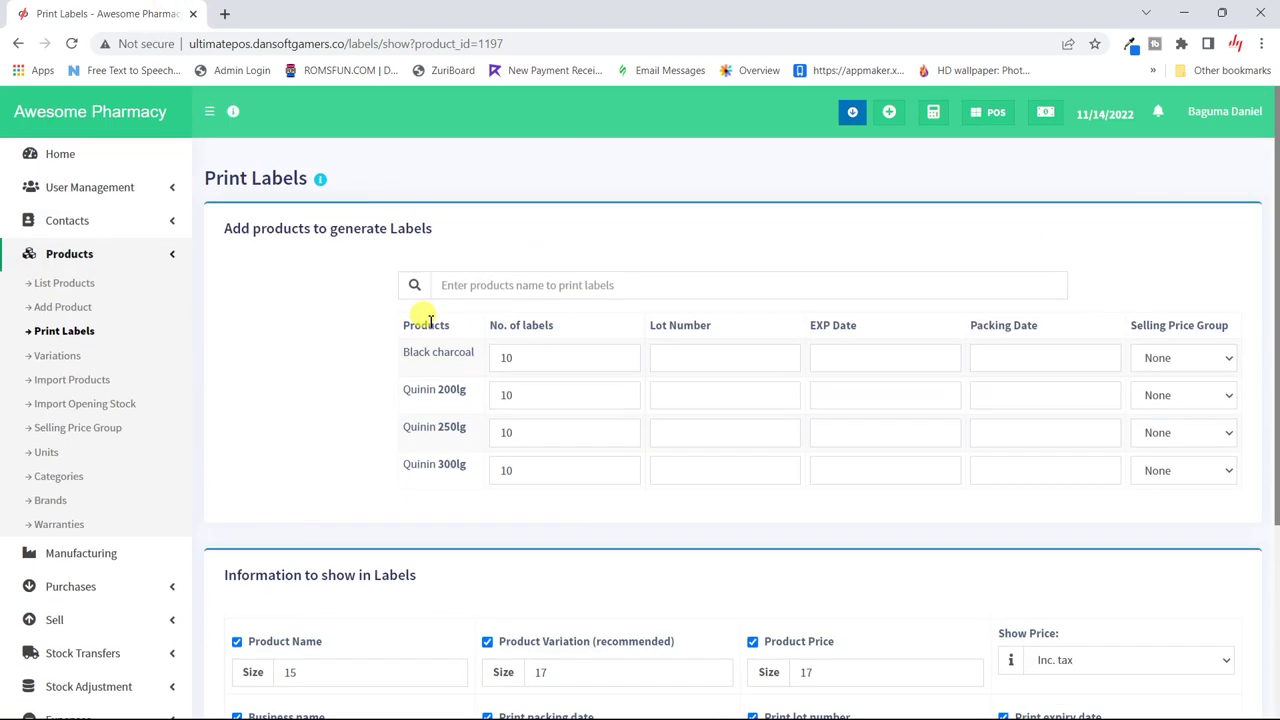
click(22, 43)
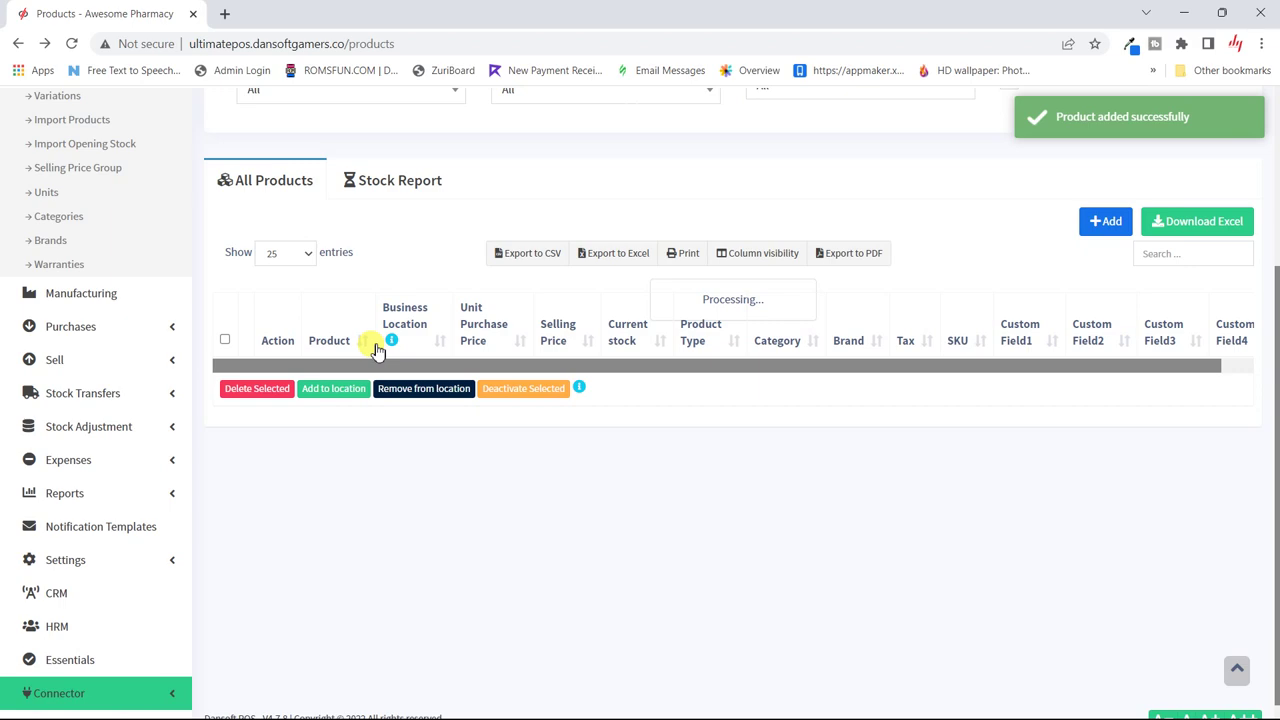
scroll(425, 289, up, 1)
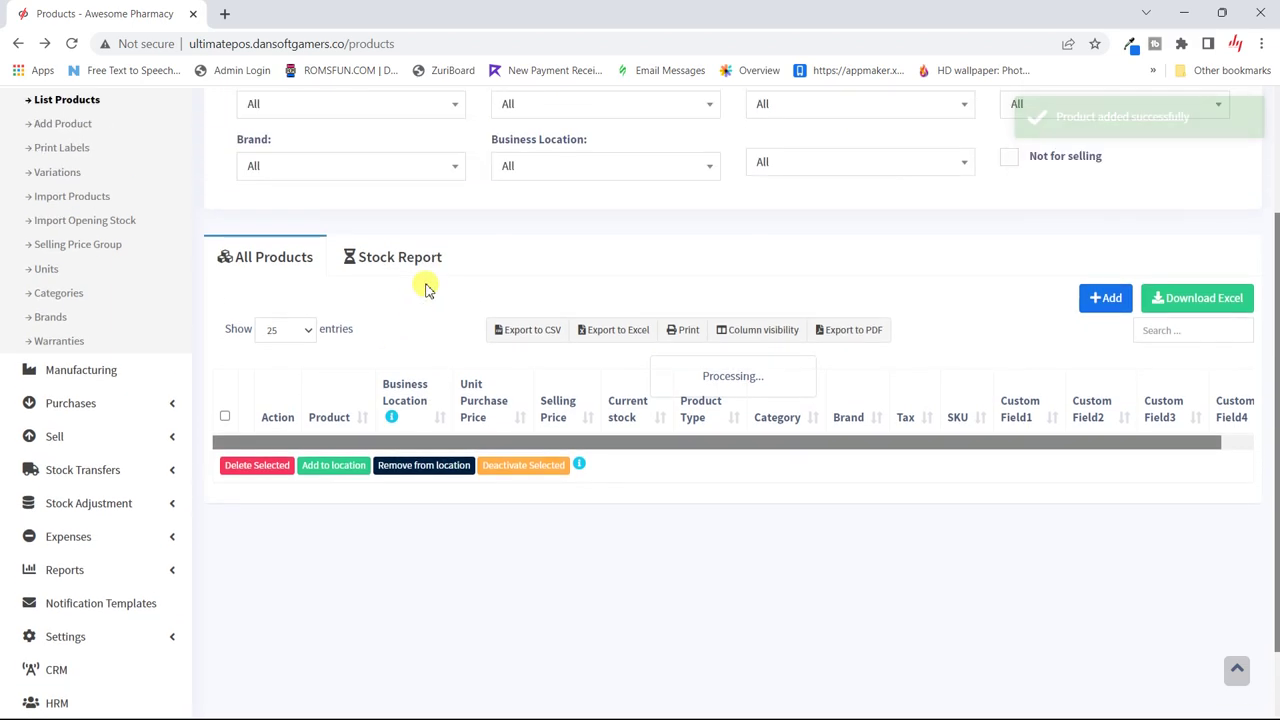
scroll(366, 272, up, 2)
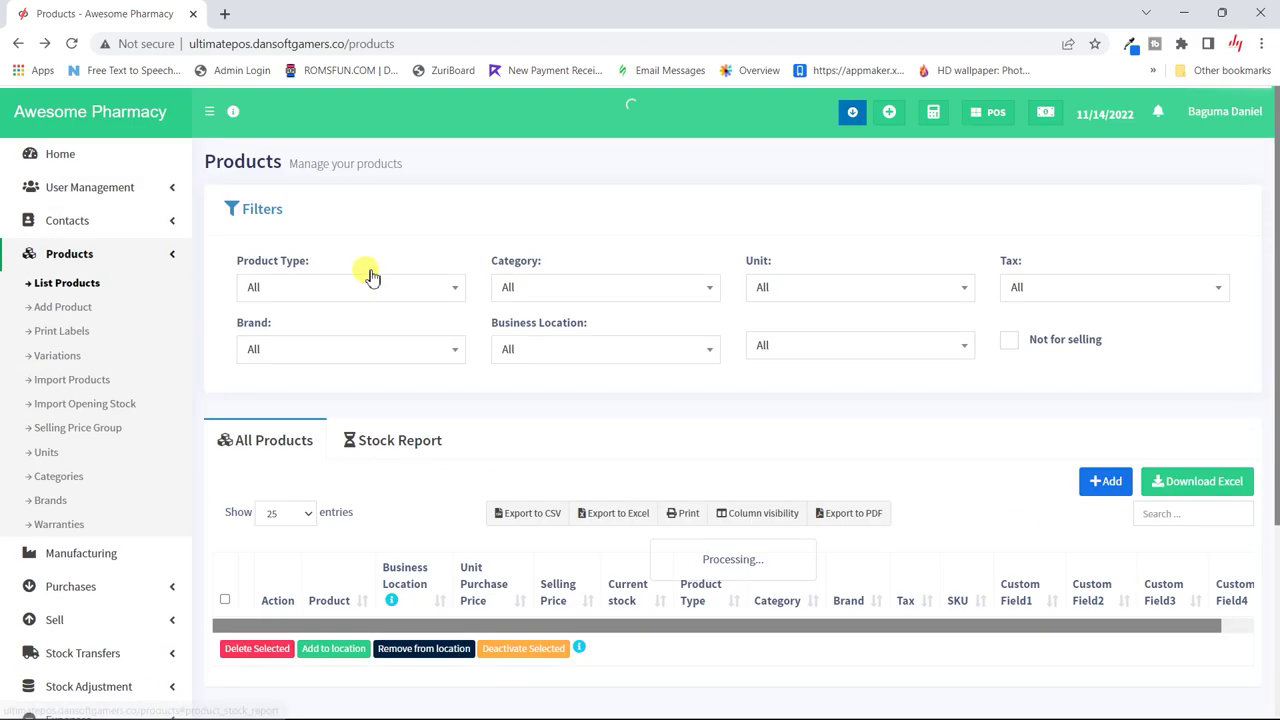
click(88, 281)
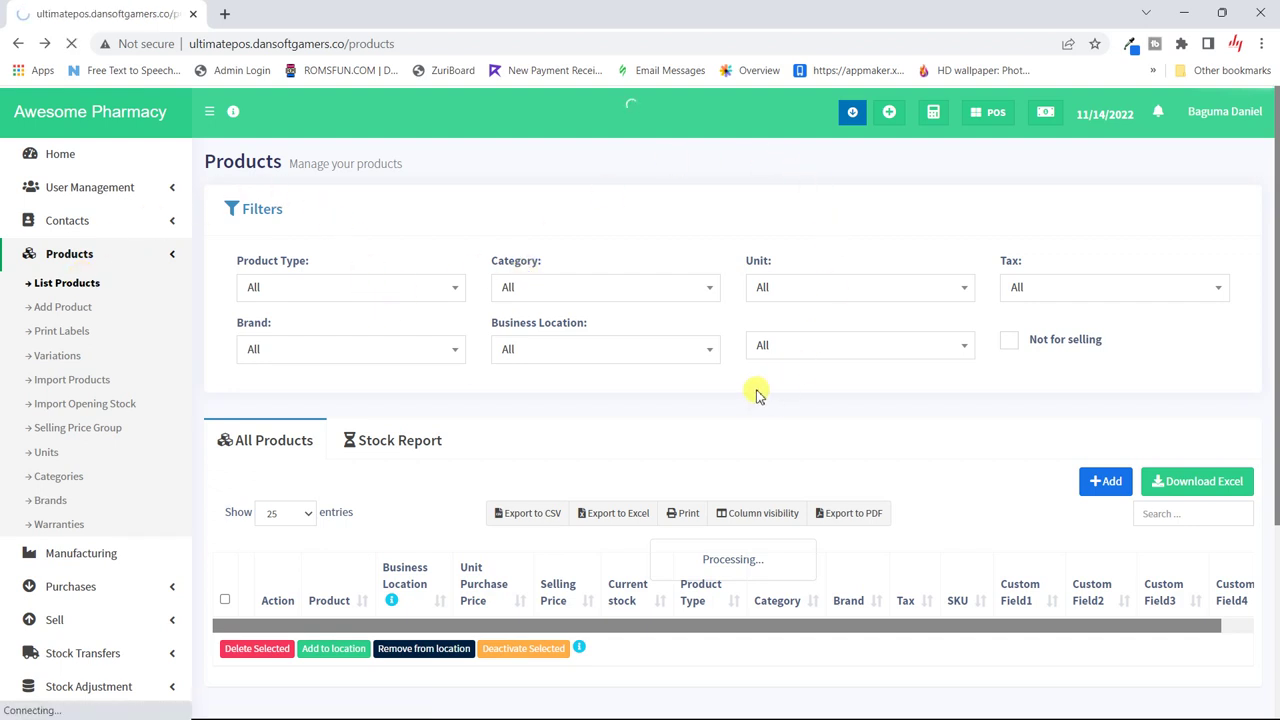
scroll(555, 510, down, 2)
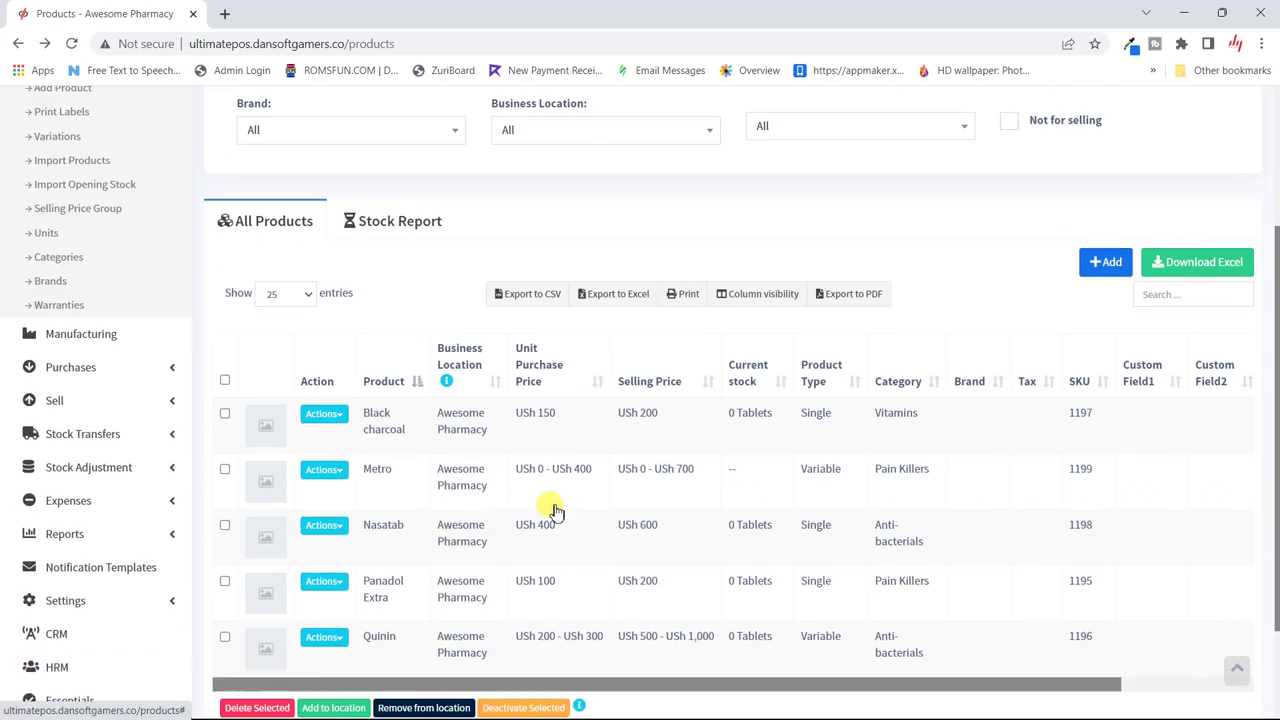
scroll(555, 510, down, 1)
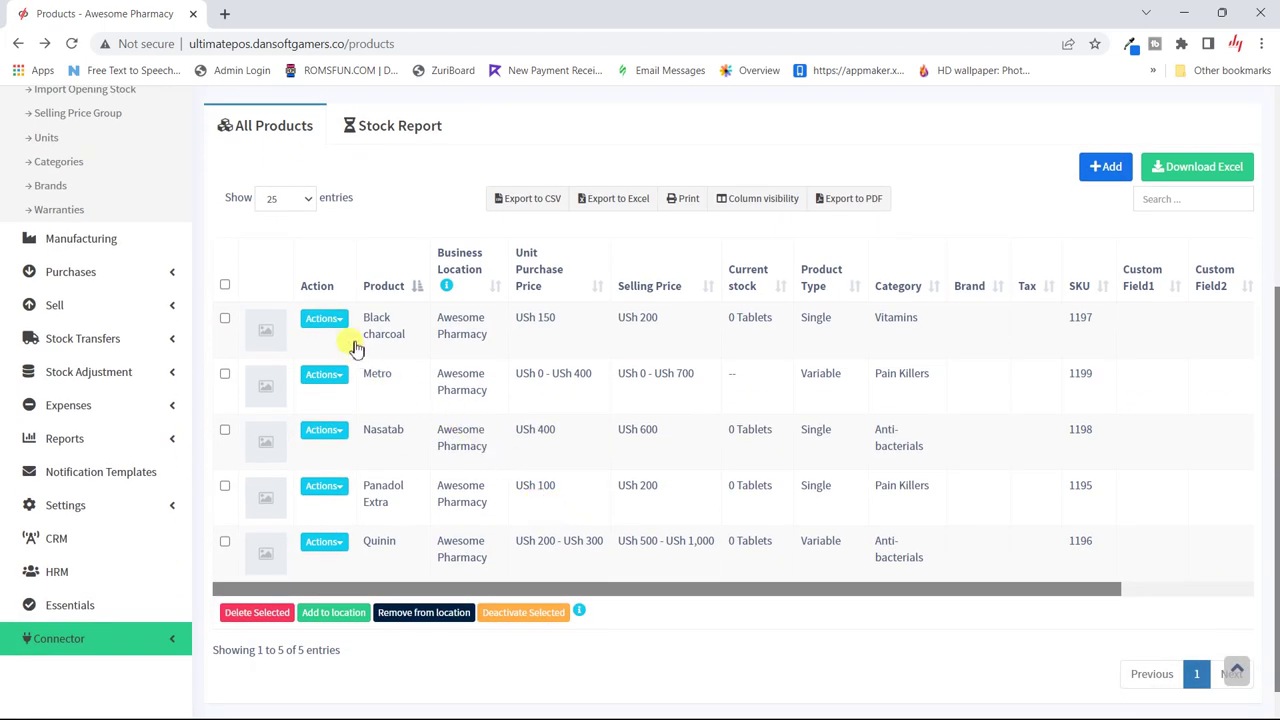
click(322, 319)
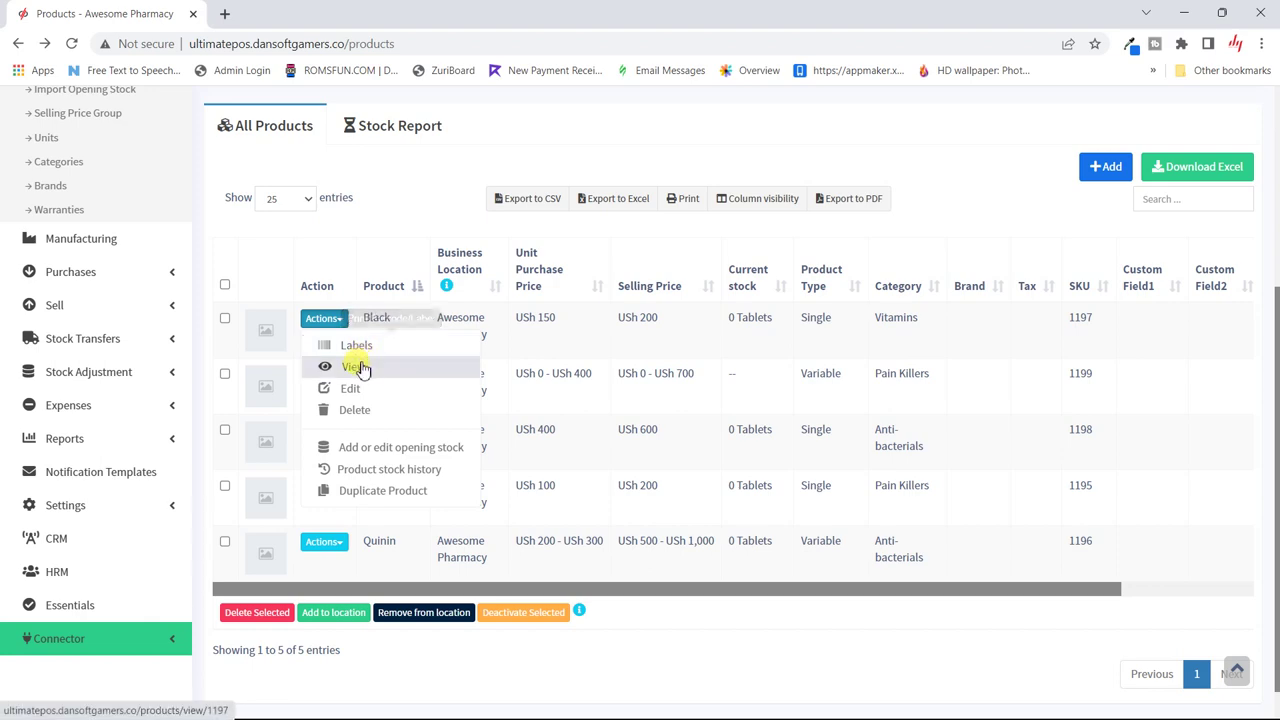
click(355, 367)
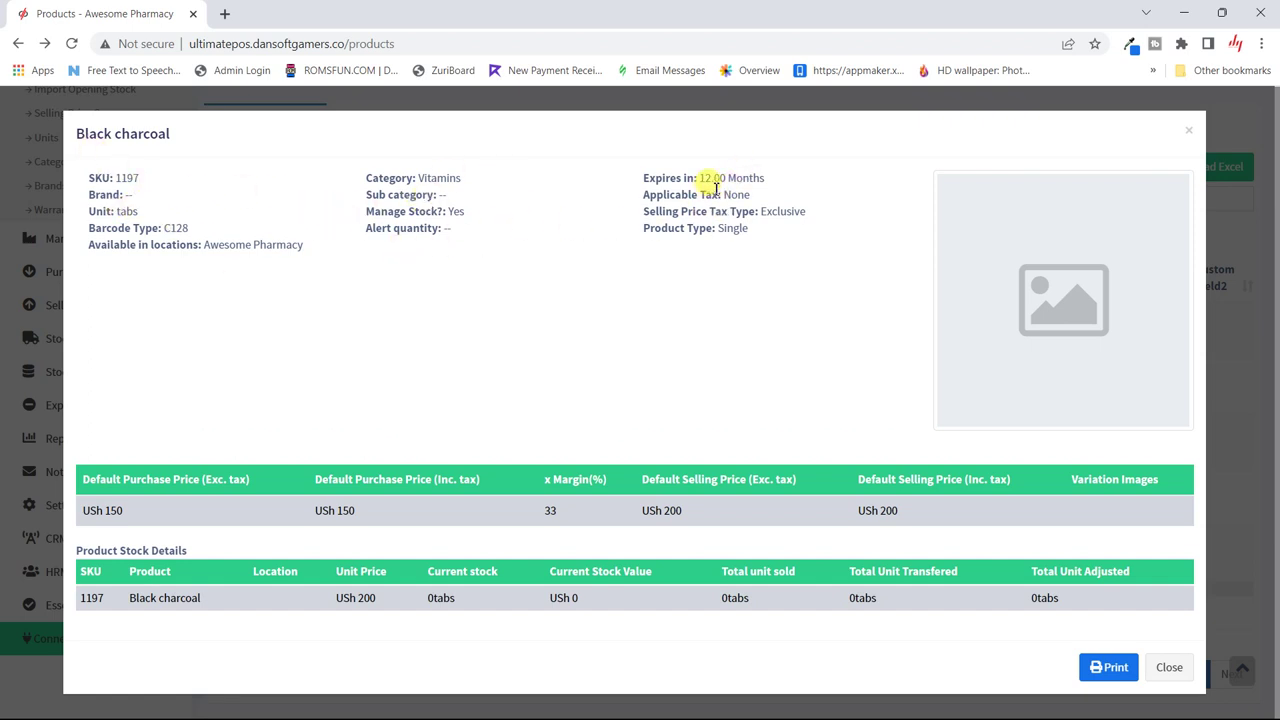
click(1169, 667)
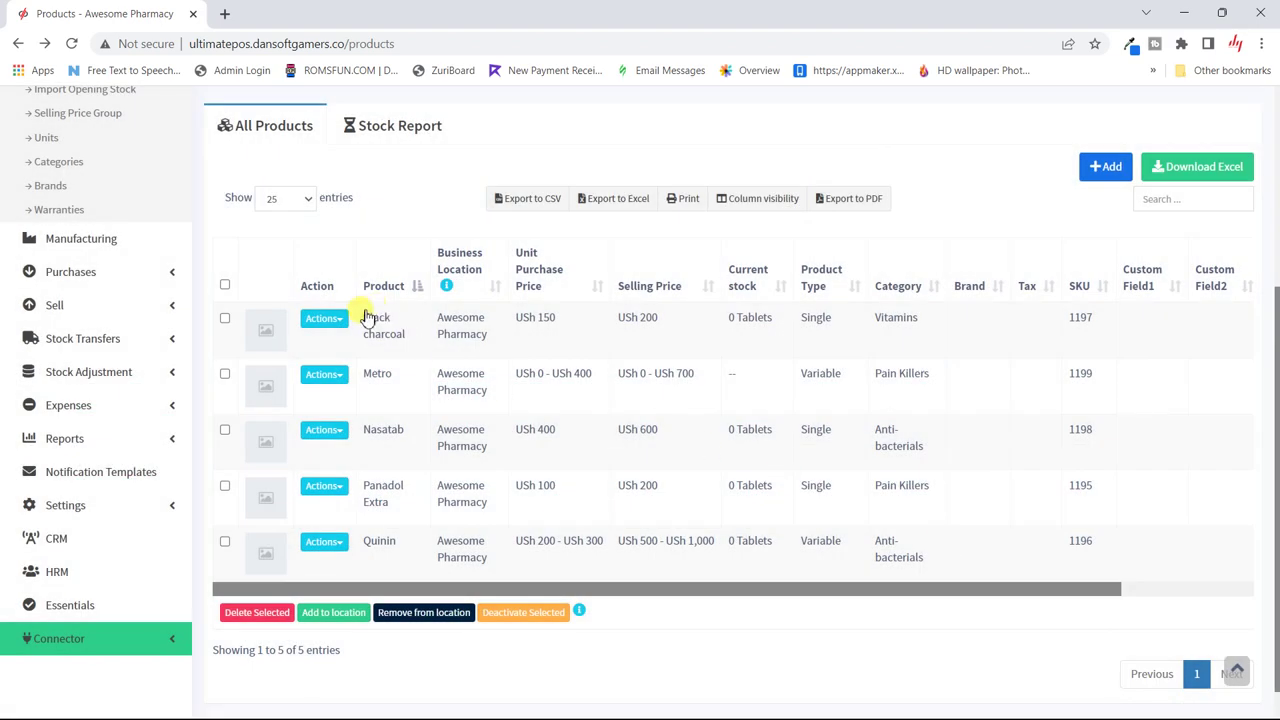
click(323, 318)
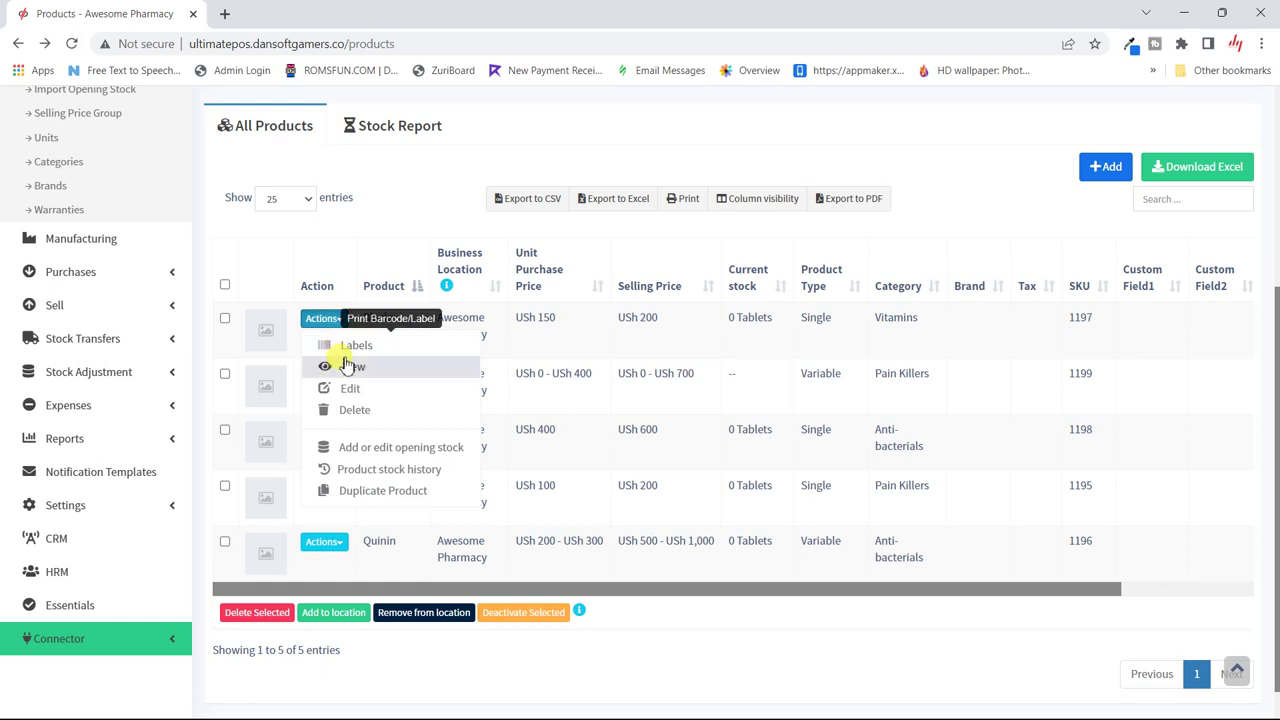
Review Black charcoal's Edit Product form (SKU 1197, Vitamins), then navigate to Products > List Products
click(351, 389)
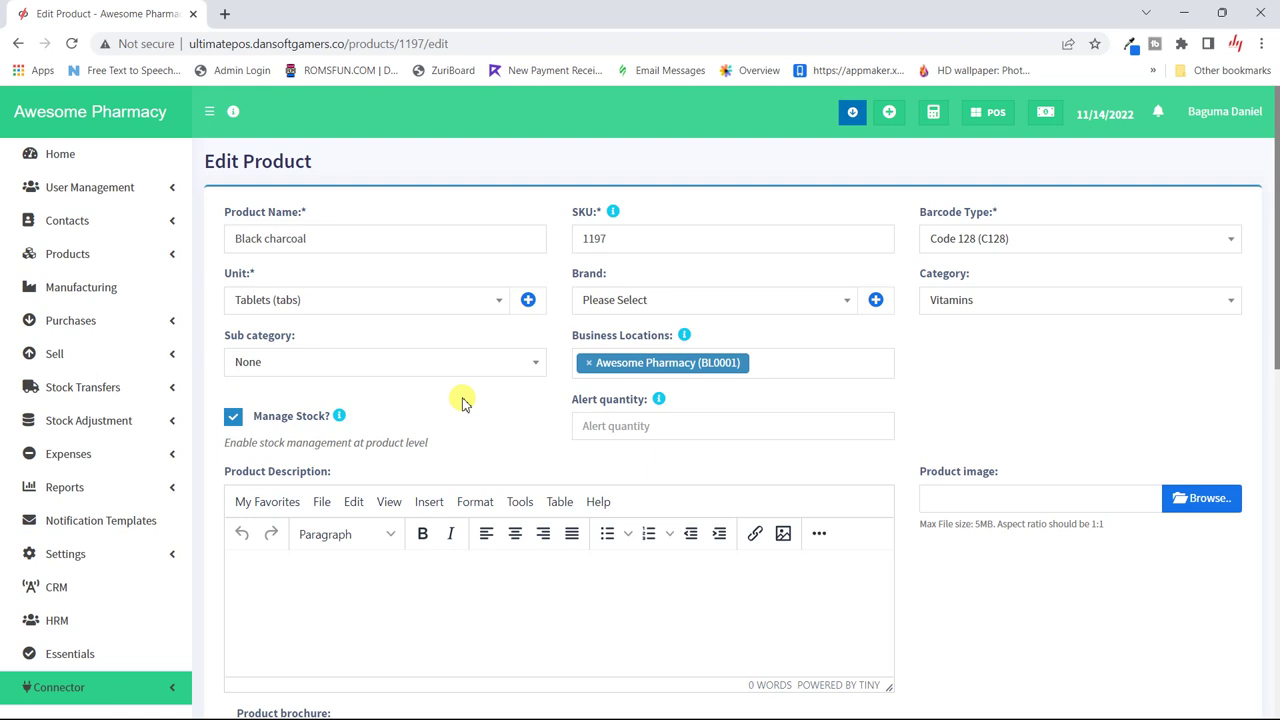
scroll(462, 400, down, 4)
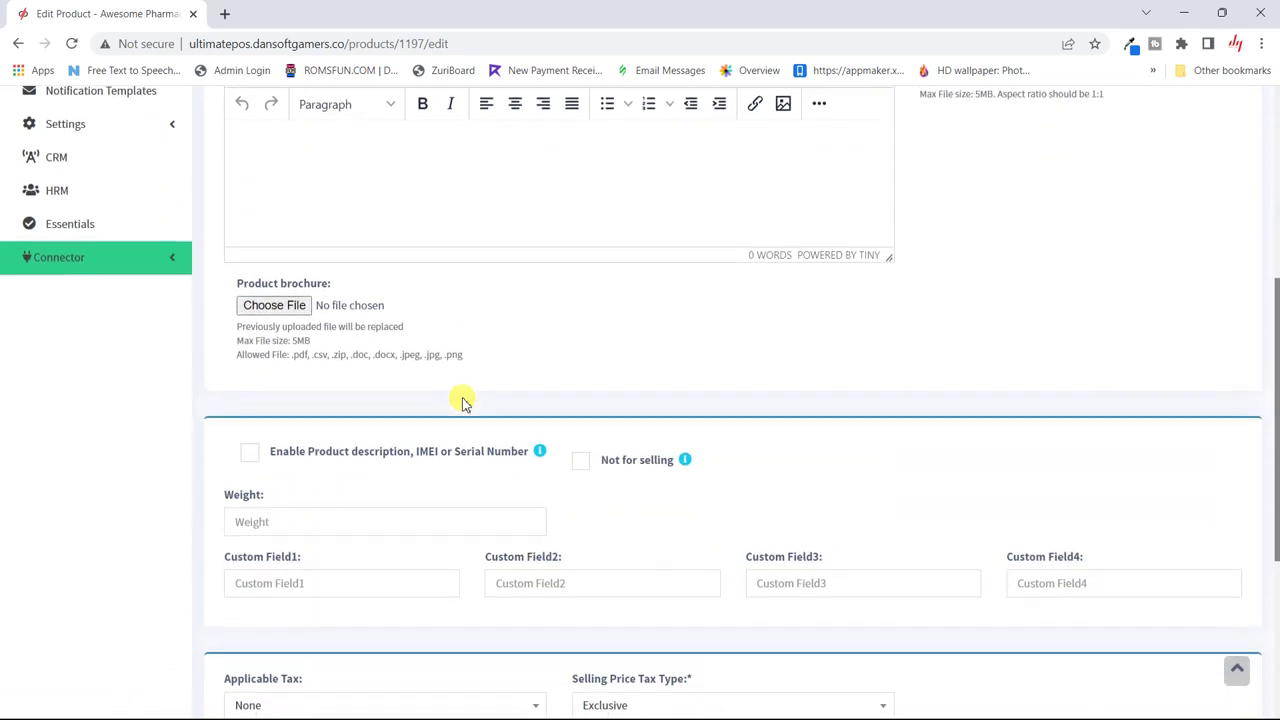
scroll(462, 400, down, 2)
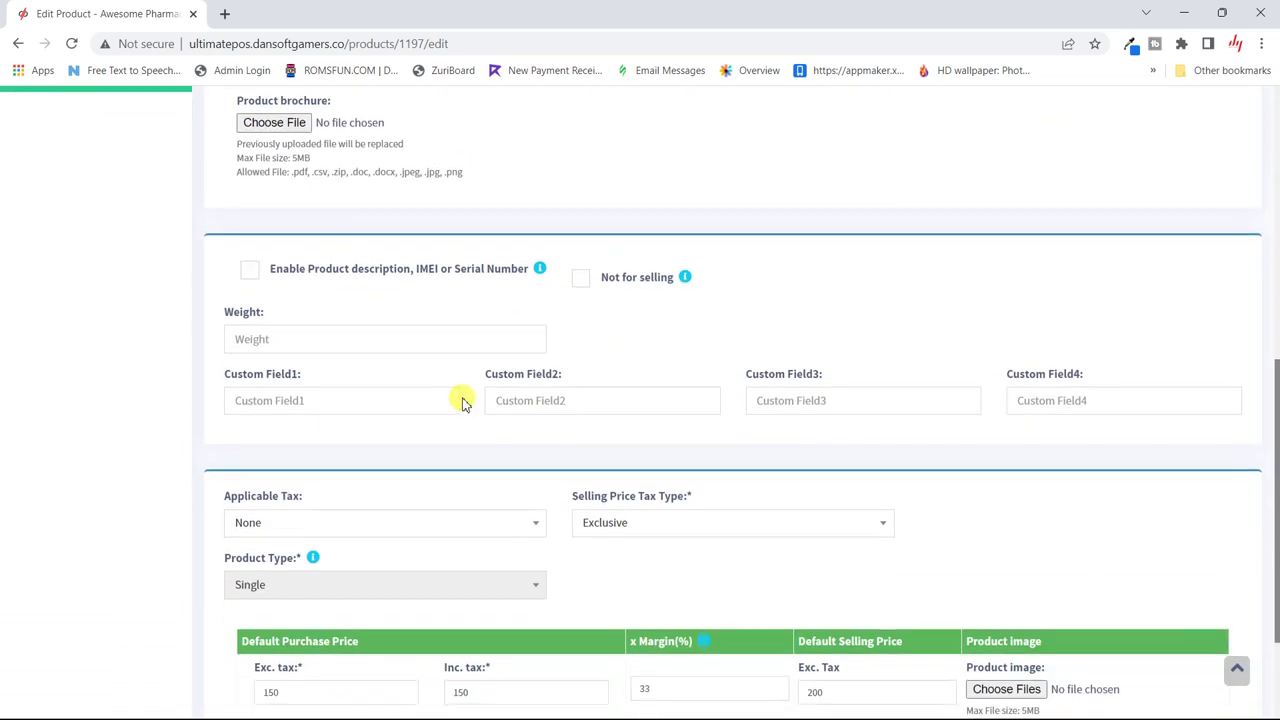
scroll(462, 400, down, 3)
scroll(462, 400, up, 1)
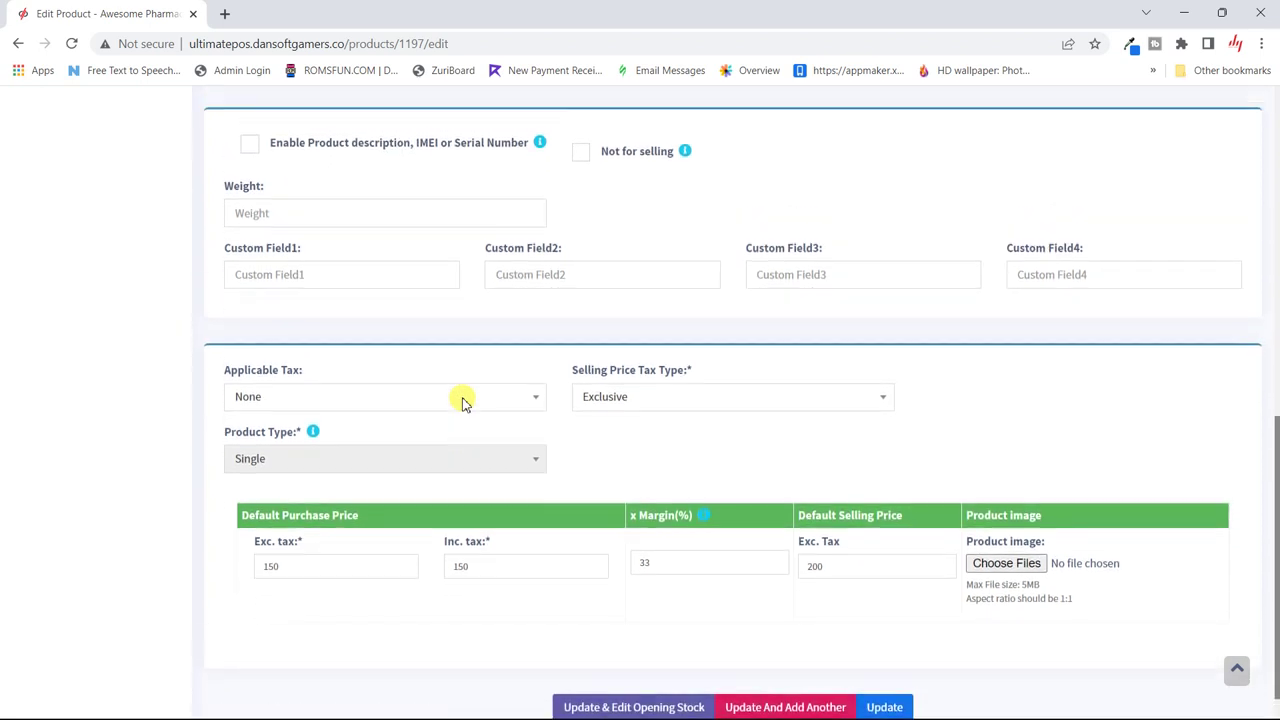
scroll(462, 400, up, 3)
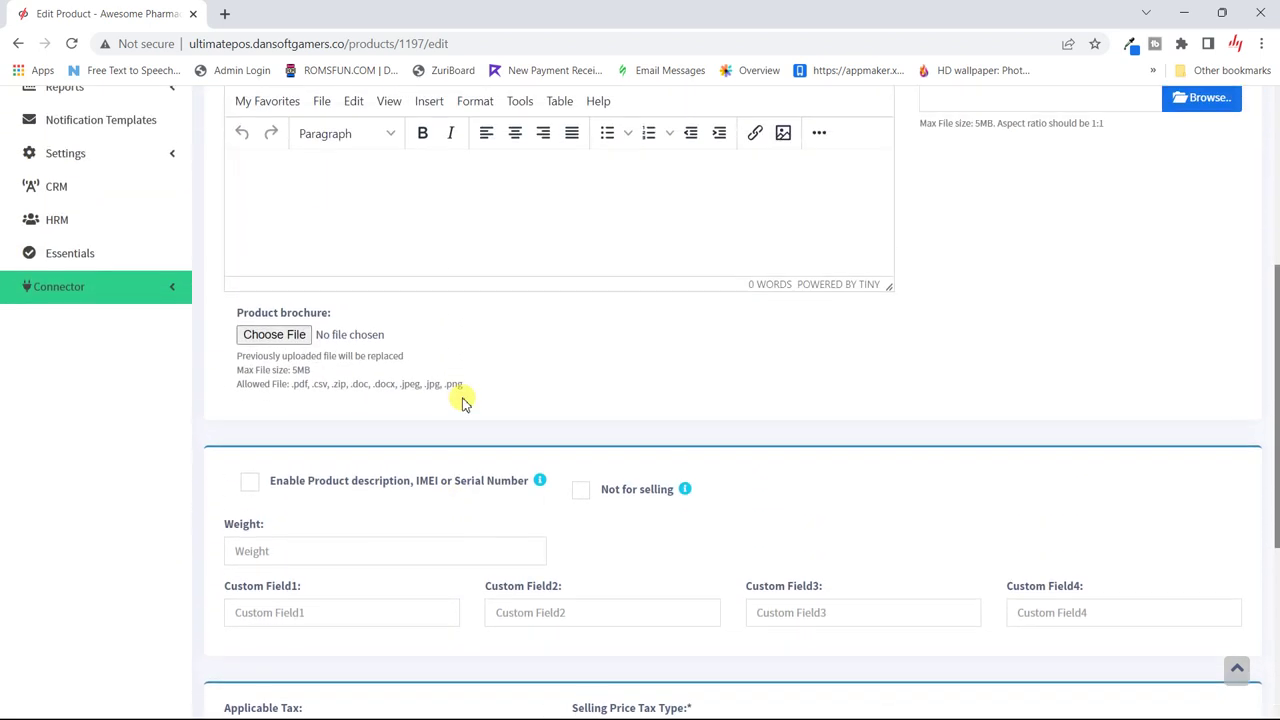
scroll(462, 400, up, 4)
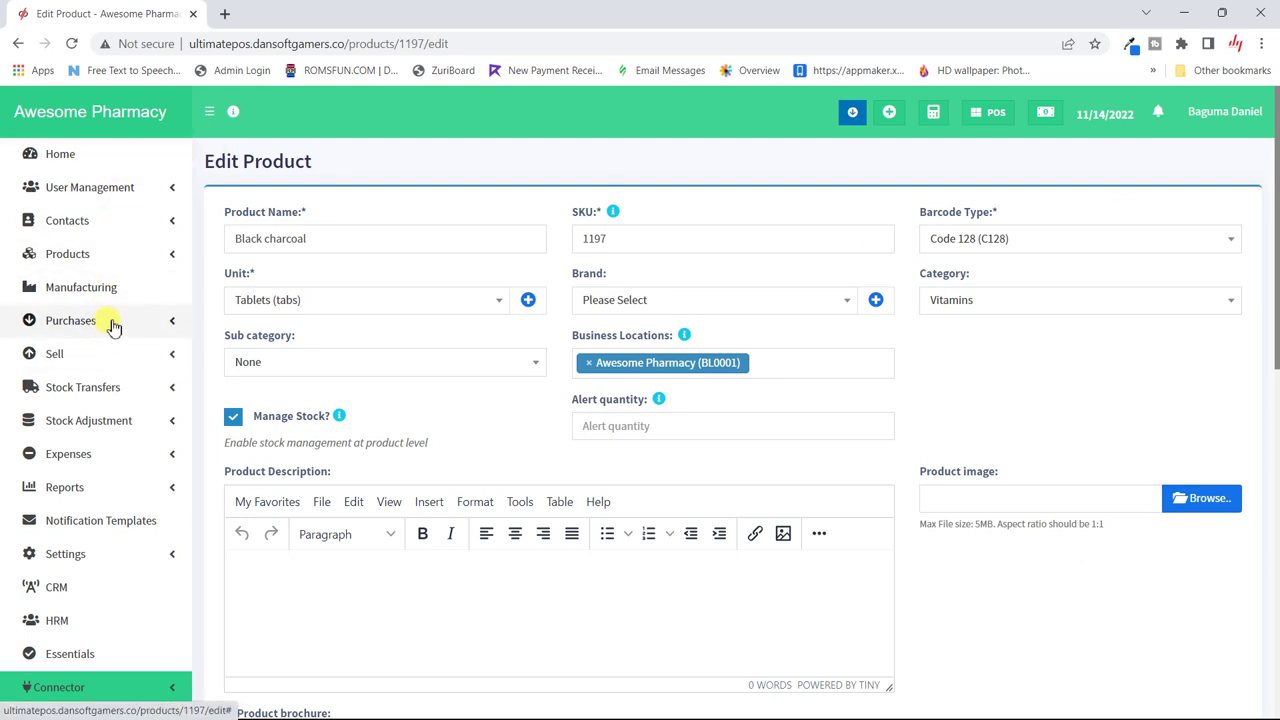
click(94, 258)
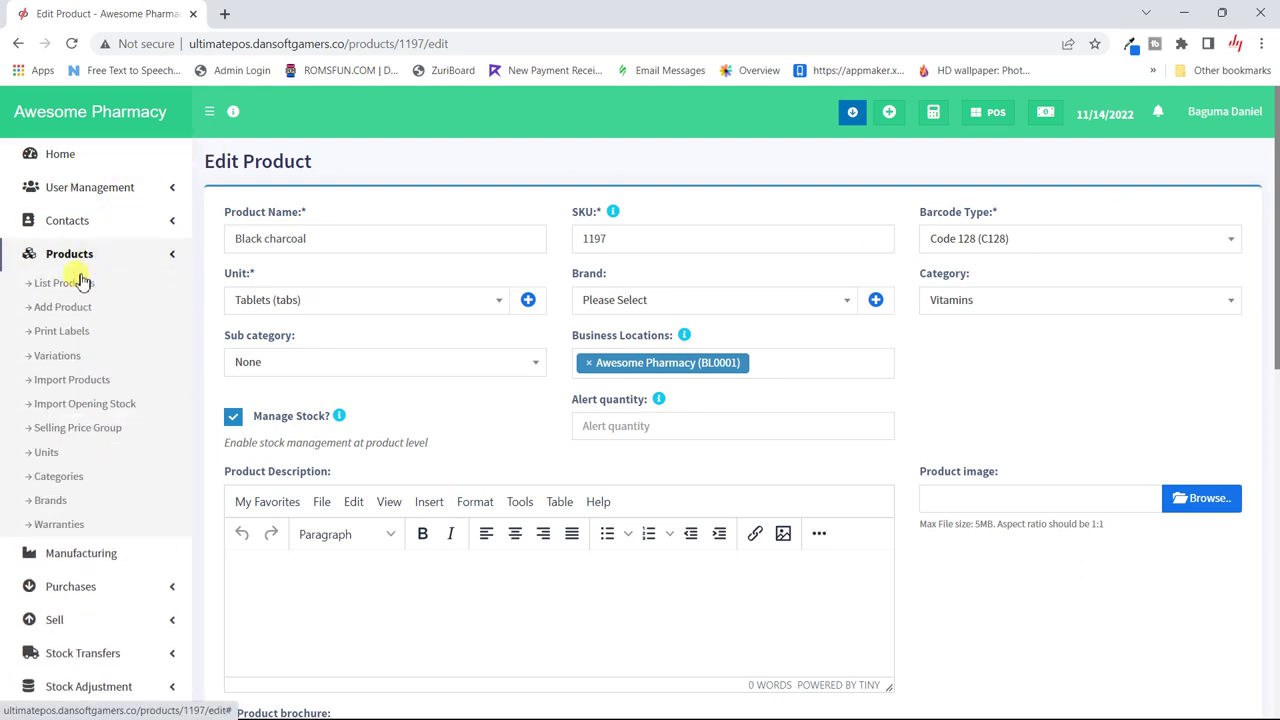
click(76, 289)
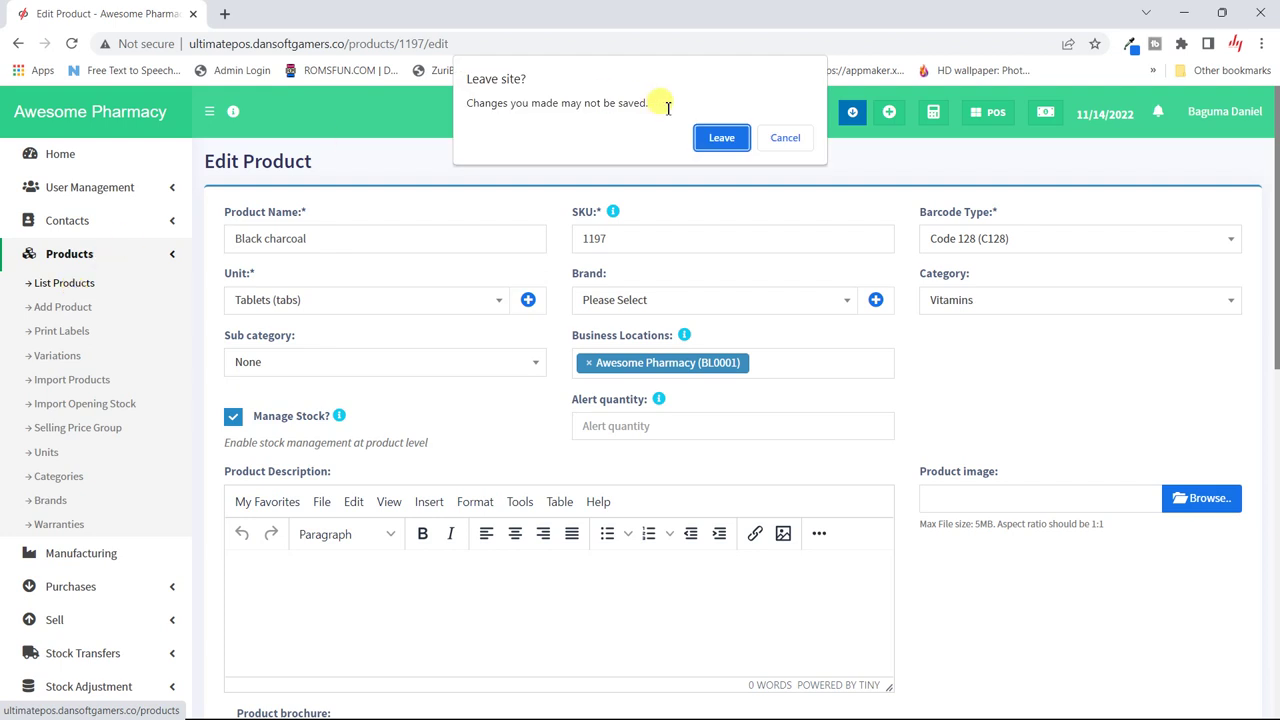
Leave the edit form unsaved and open Black charcoal's Actions menu in All Products
click(724, 140)
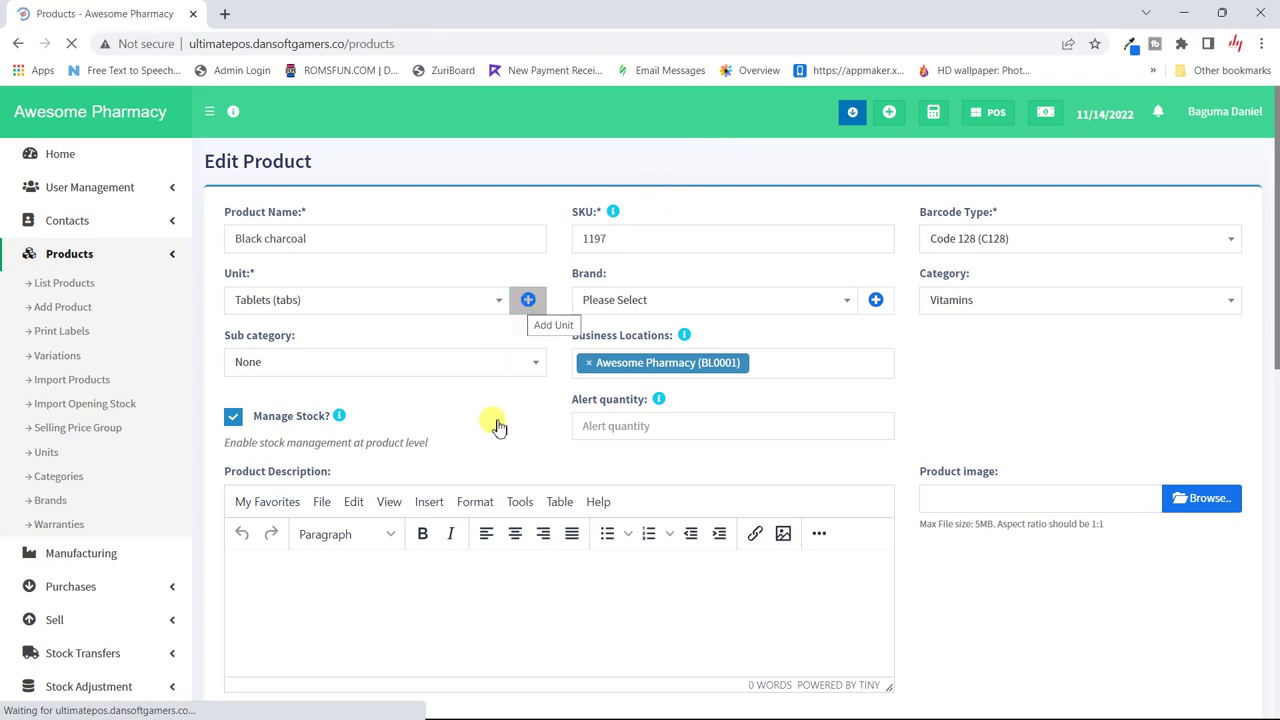
scroll(534, 476, down, 3)
scroll(540, 474, down, 1)
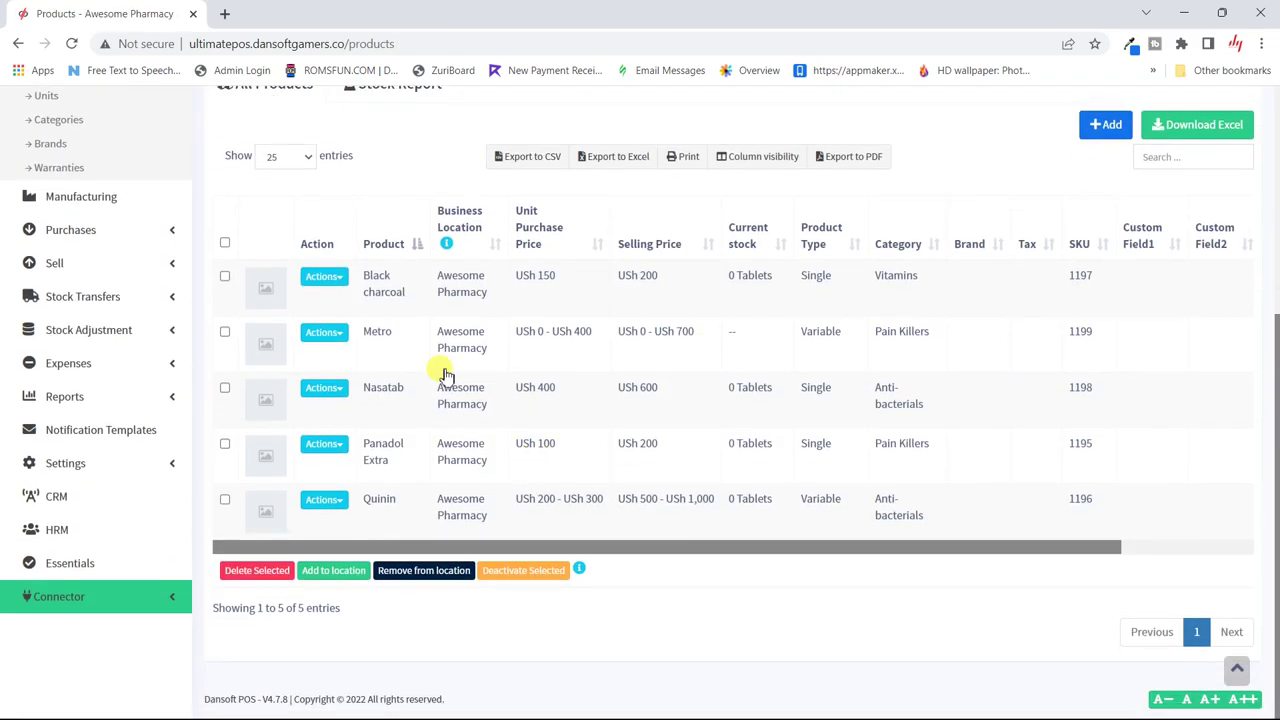
click(337, 280)
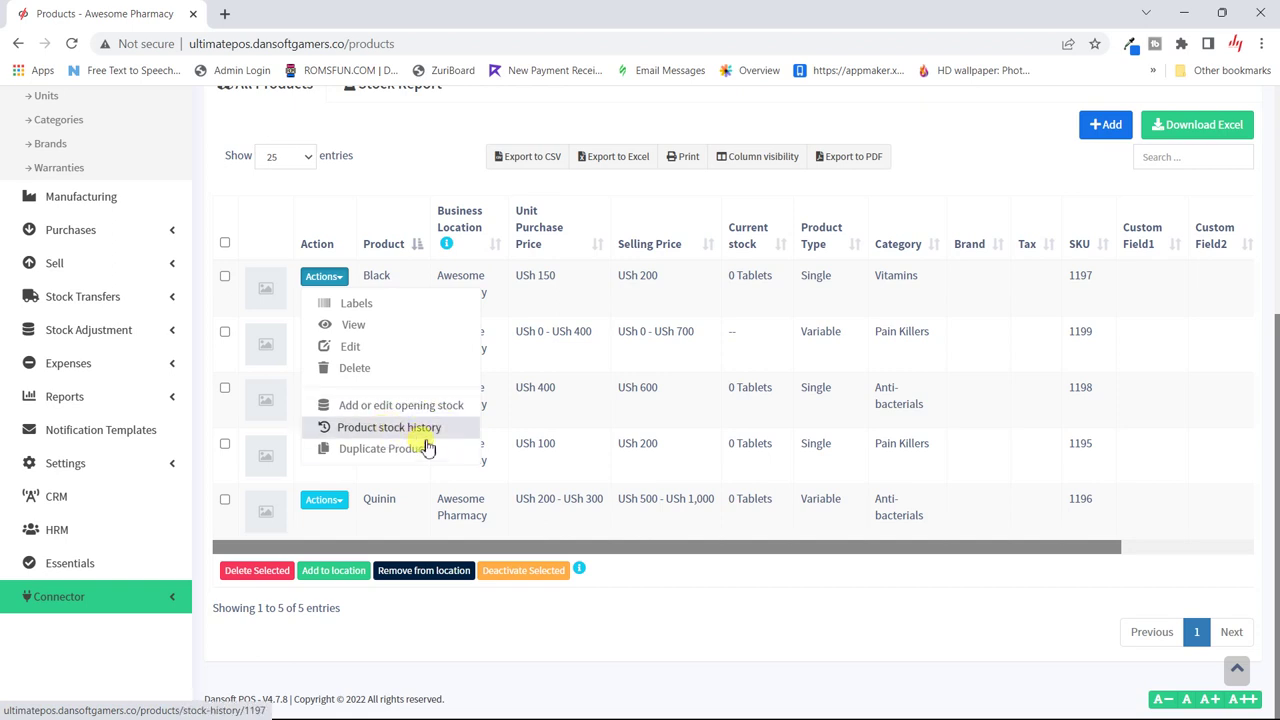
Open product stock history and switch it to Quinin - 1196, variation Size - 250lg (1196-2)
click(370, 433)
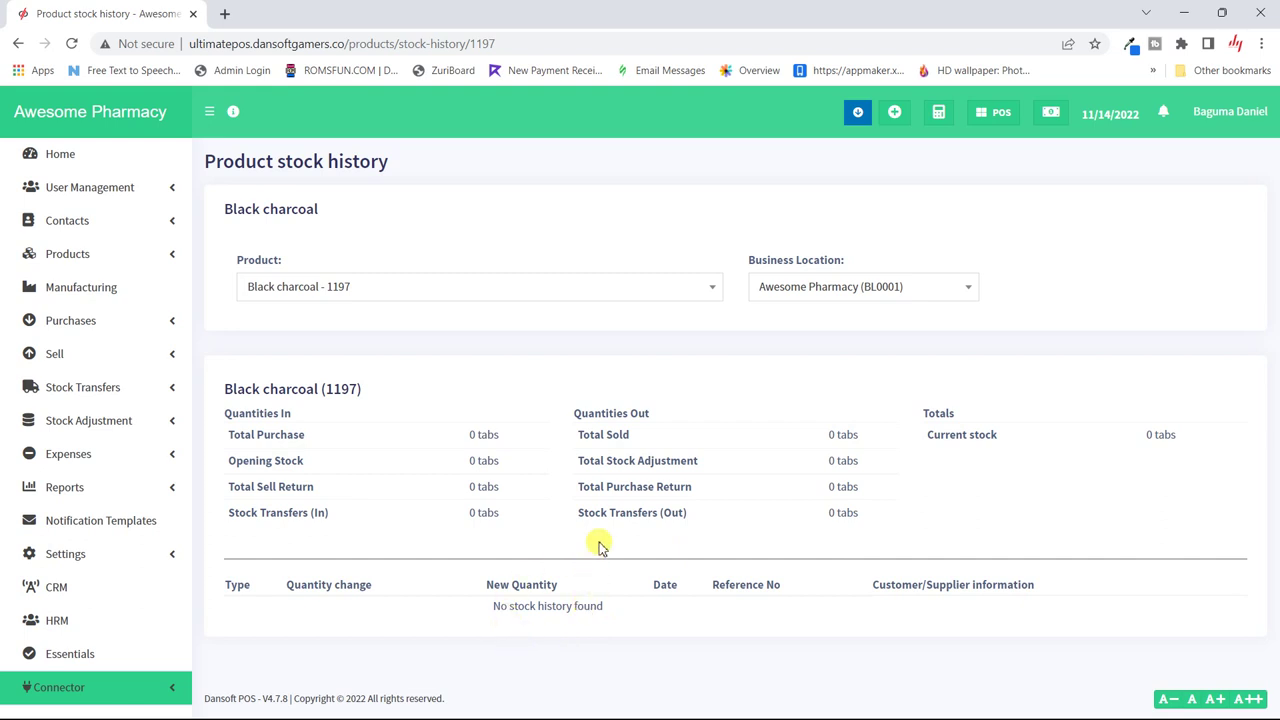
click(697, 288)
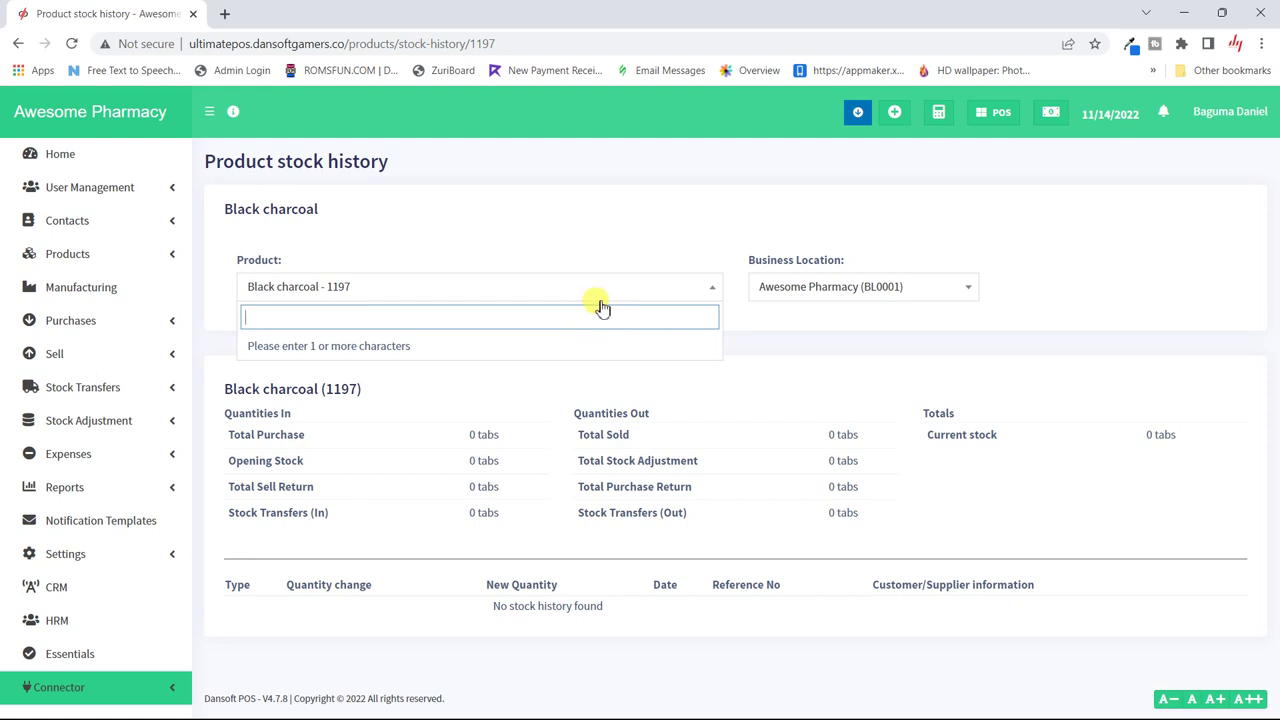
text(qui)
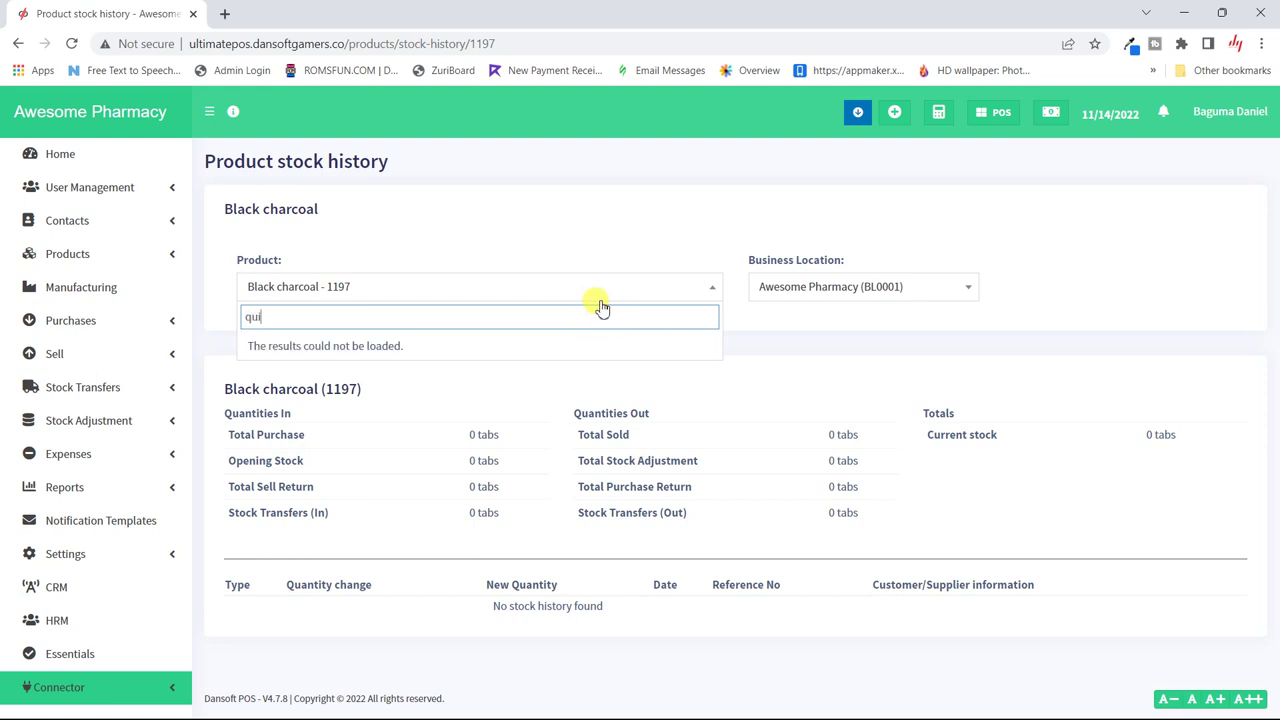
click(472, 346)
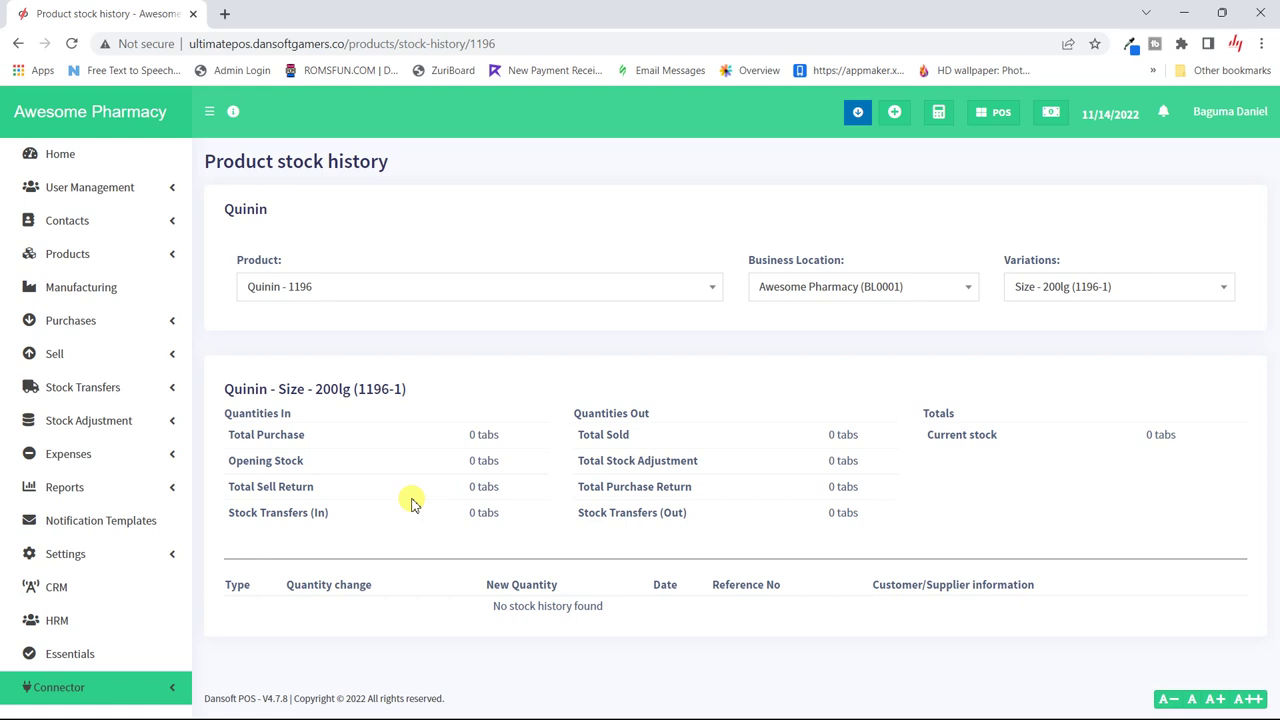
click(1068, 288)
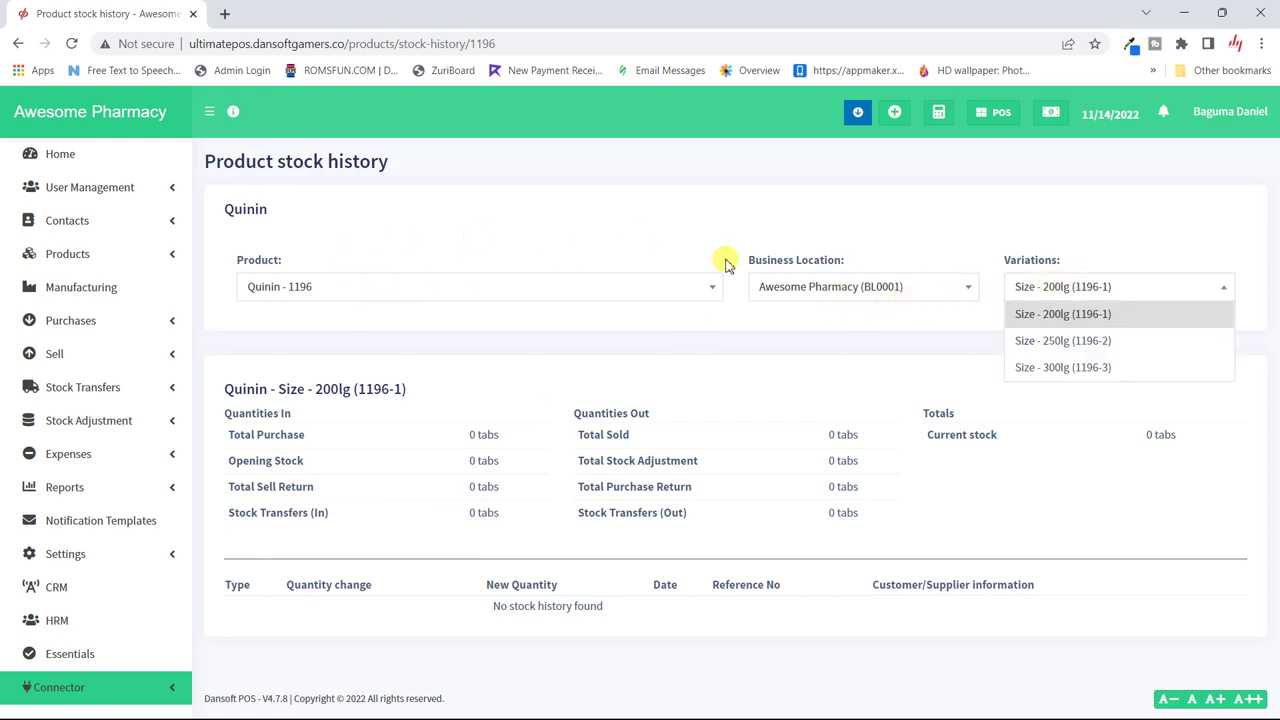
click(1083, 345)
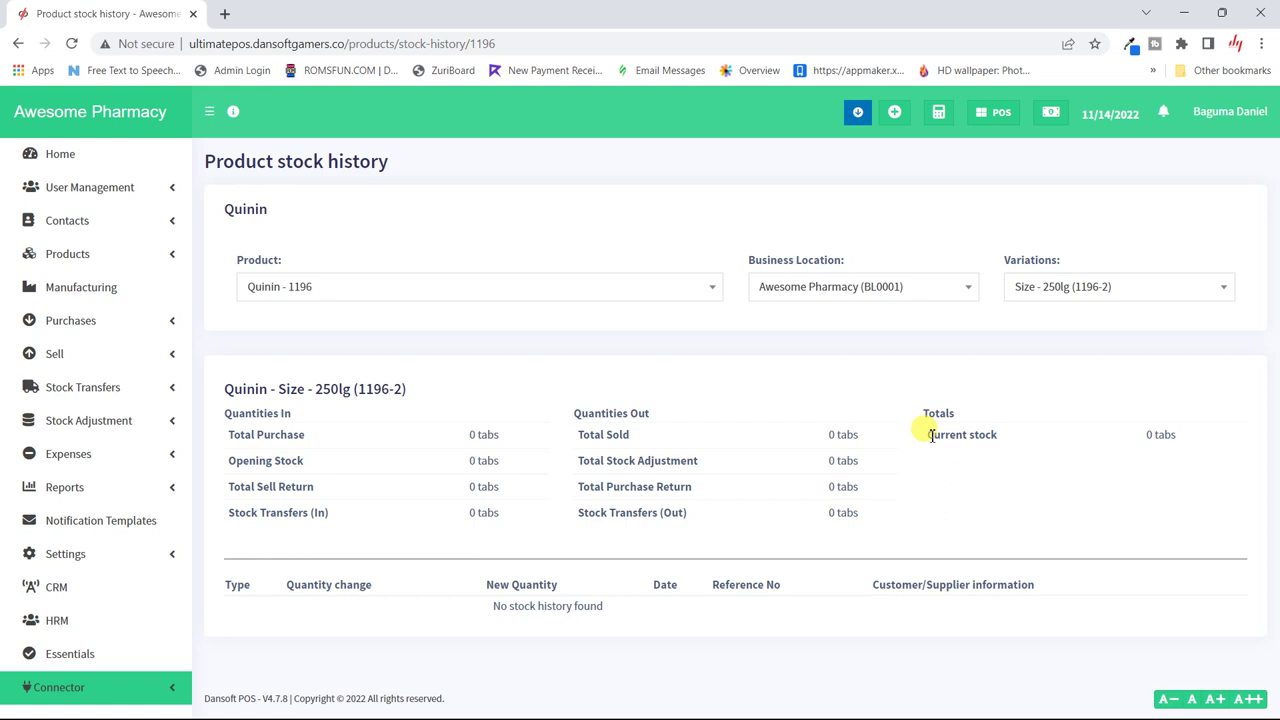
Go to the Products list from the sidebar's Products section
click(148, 264)
click(138, 266)
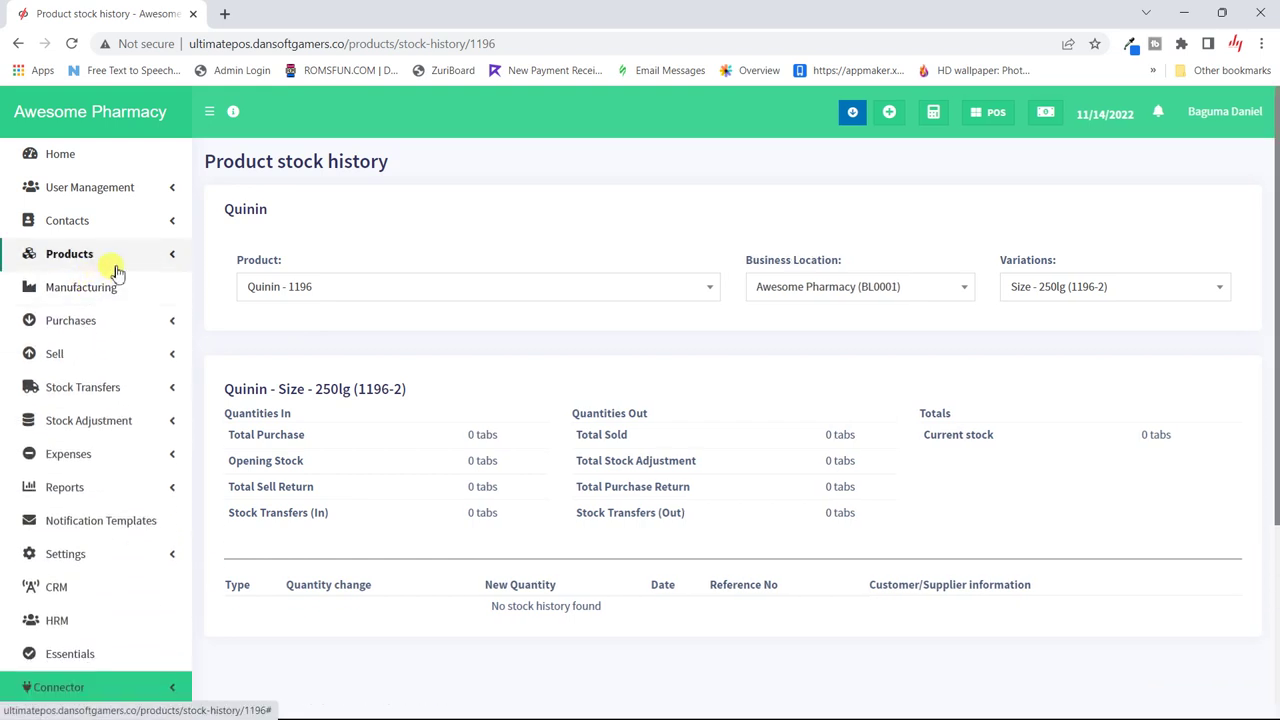
click(122, 272)
click(82, 287)
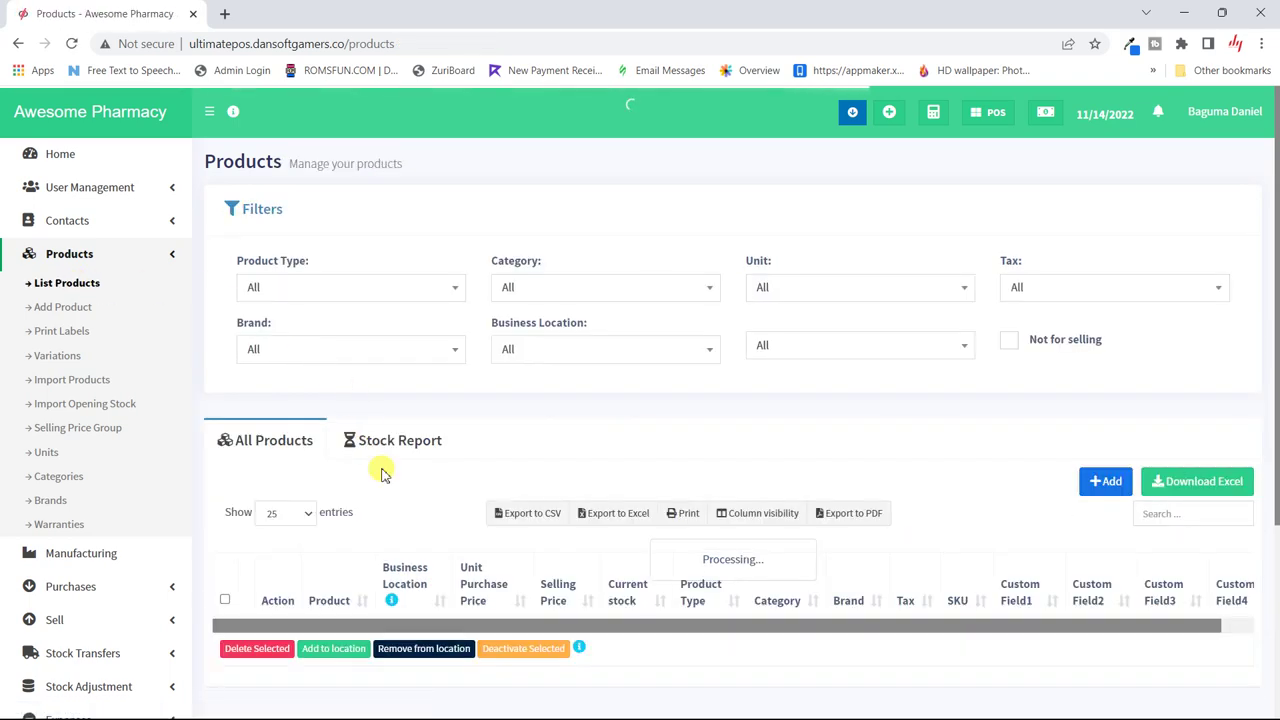
scroll(380, 473, down, 2)
scroll(380, 473, down, 2)
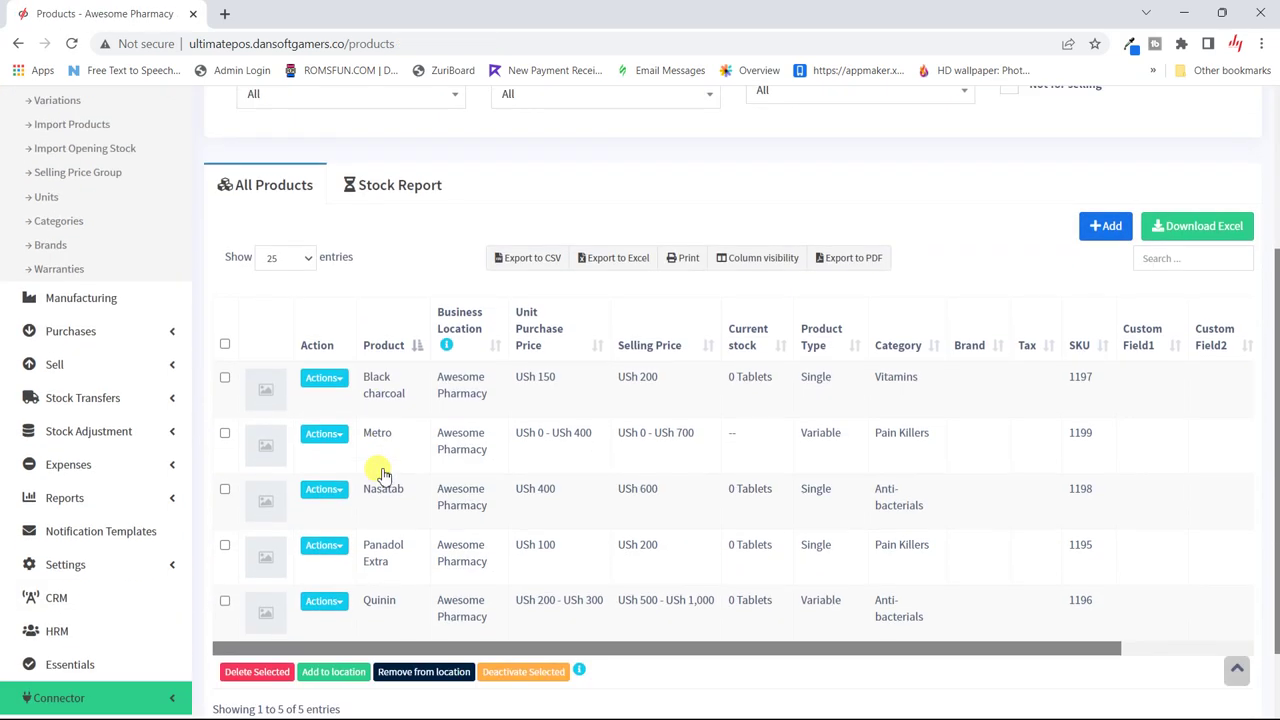
Download the product list as Excel and open products-export-2022-11-14.xlsx
click(324, 378)
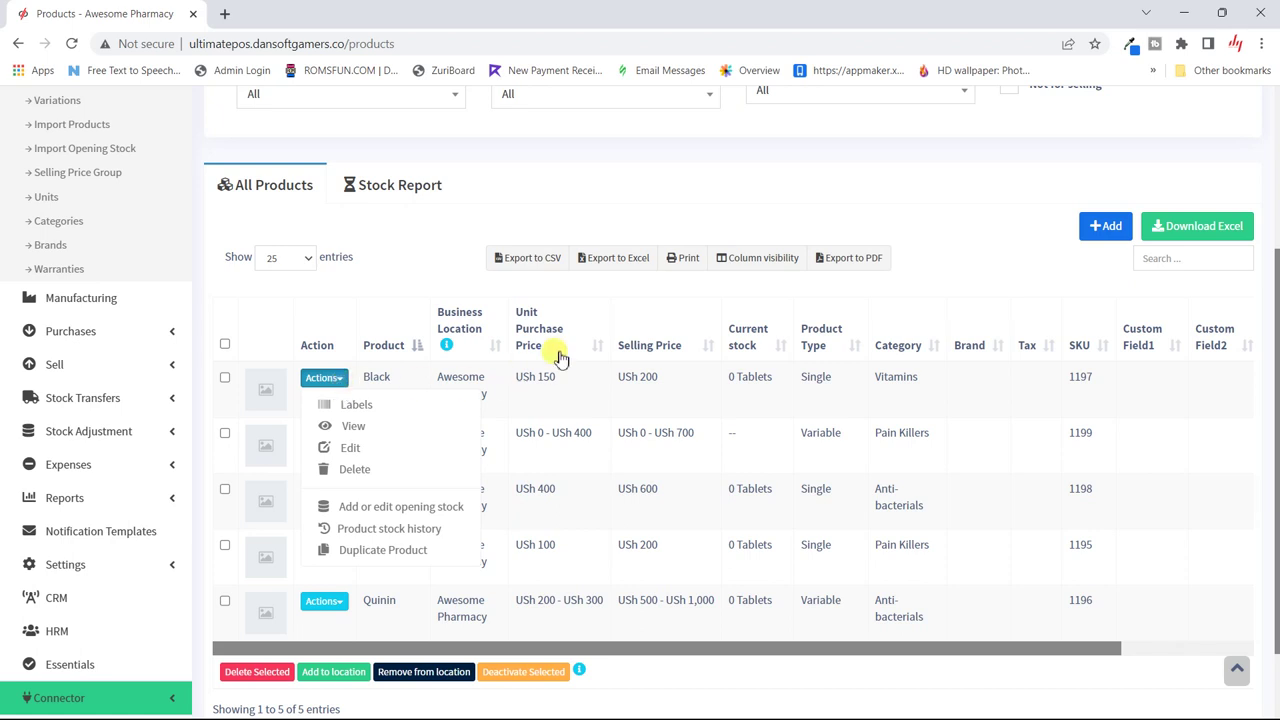
click(587, 230)
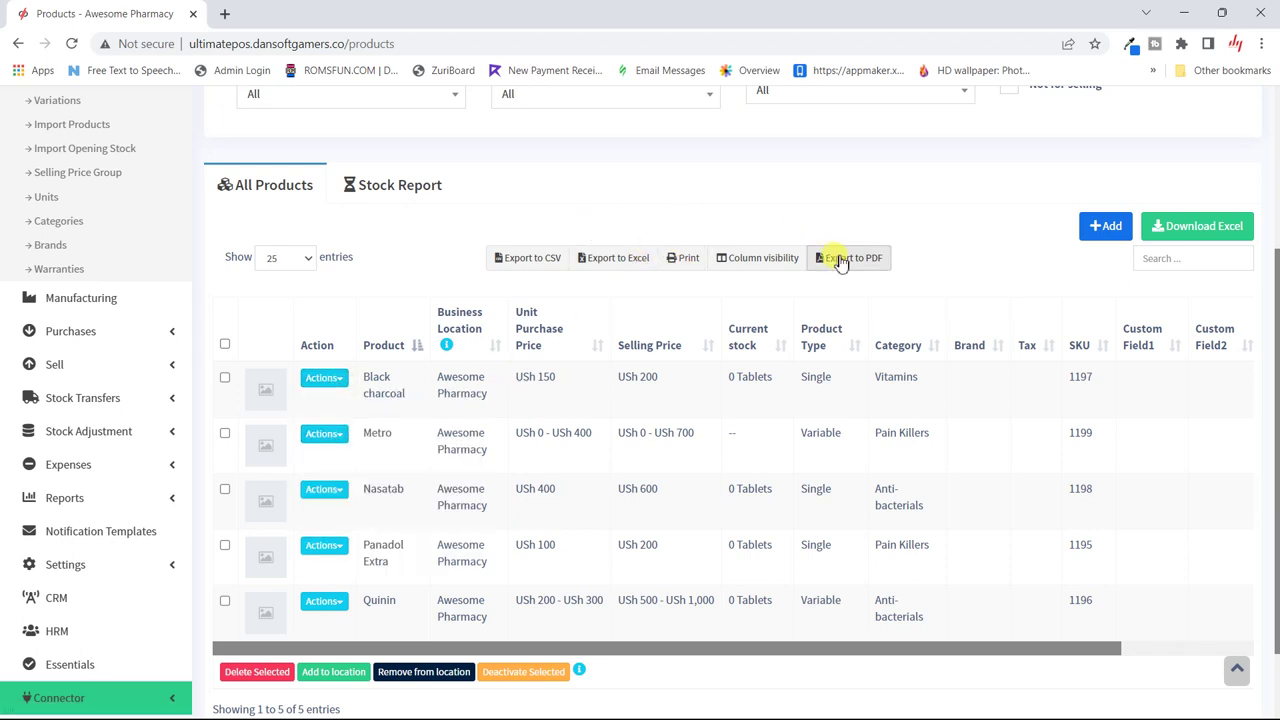
scroll(850, 258, up, 1)
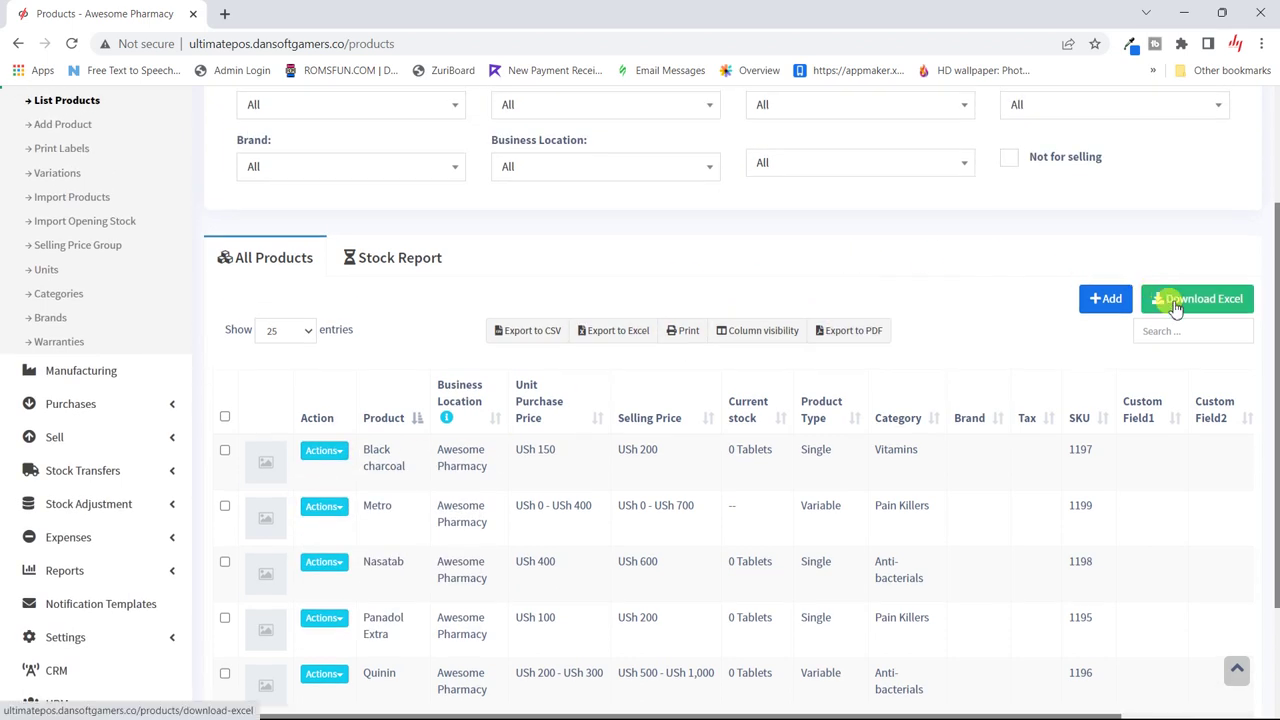
click(1177, 308)
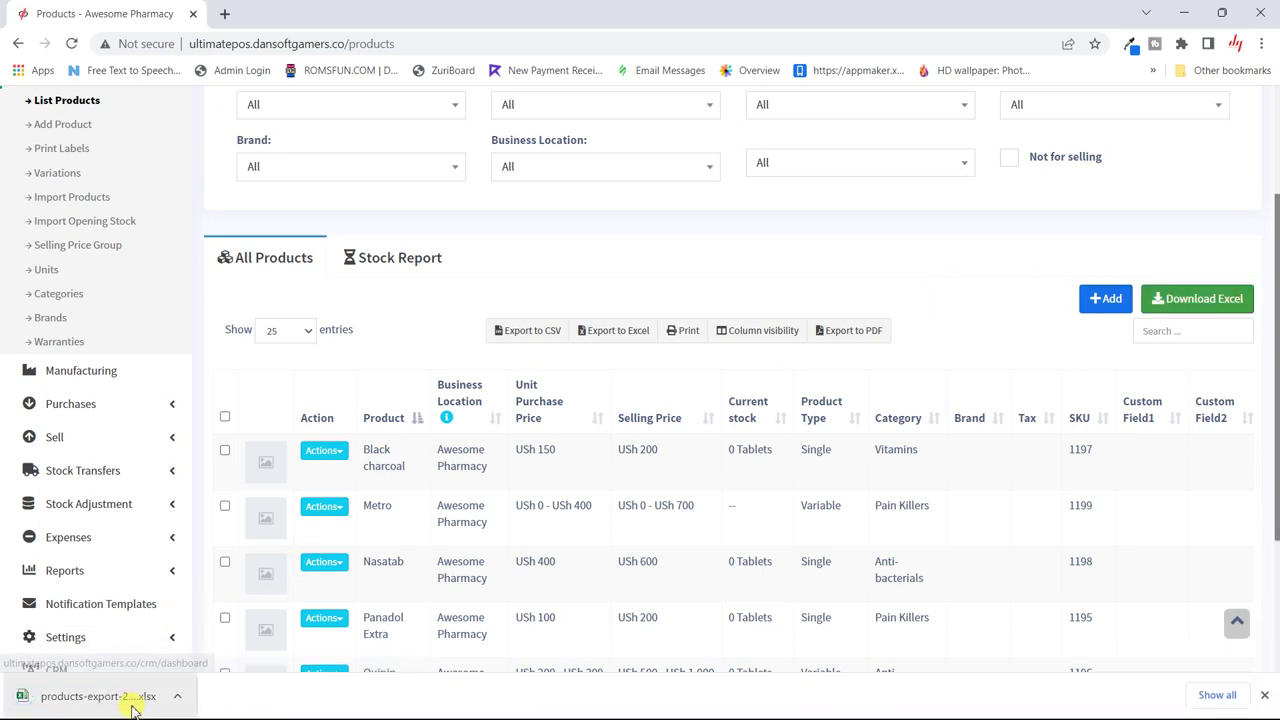
click(42, 695)
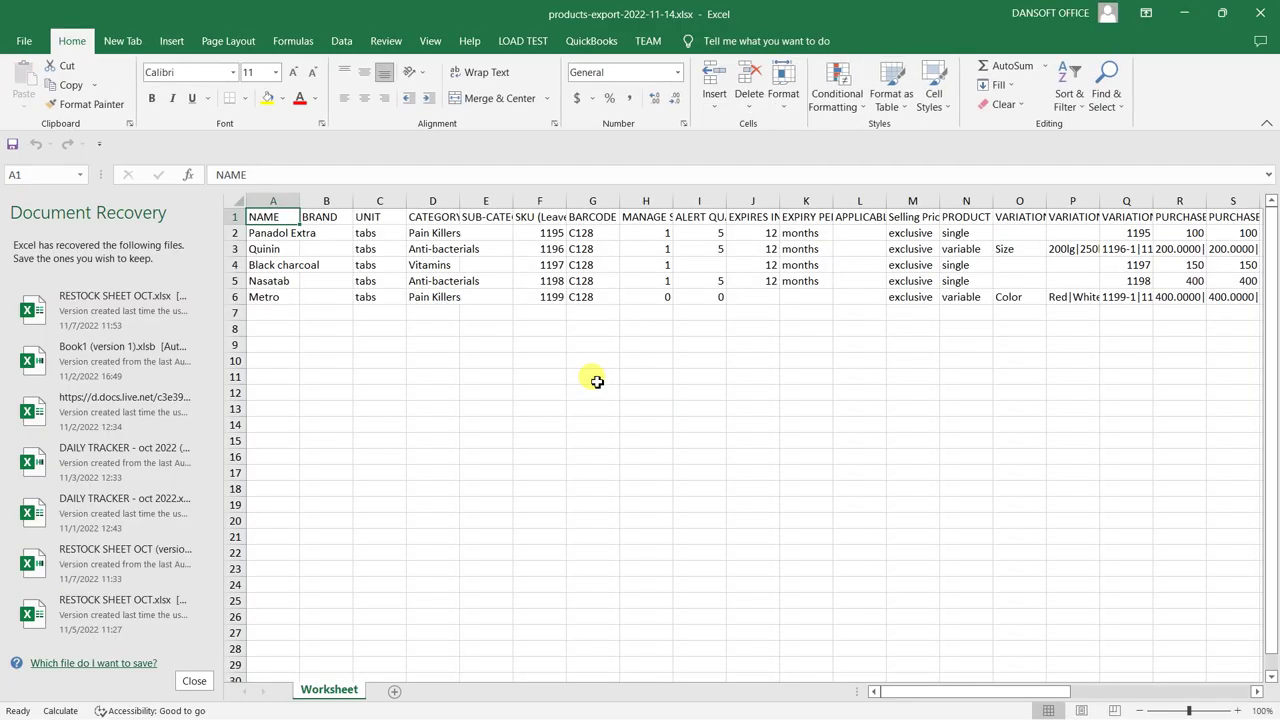
Dismiss the genuine Office notice and autofit columns A, D and E to their contents
scroll(520, 339, right, 6)
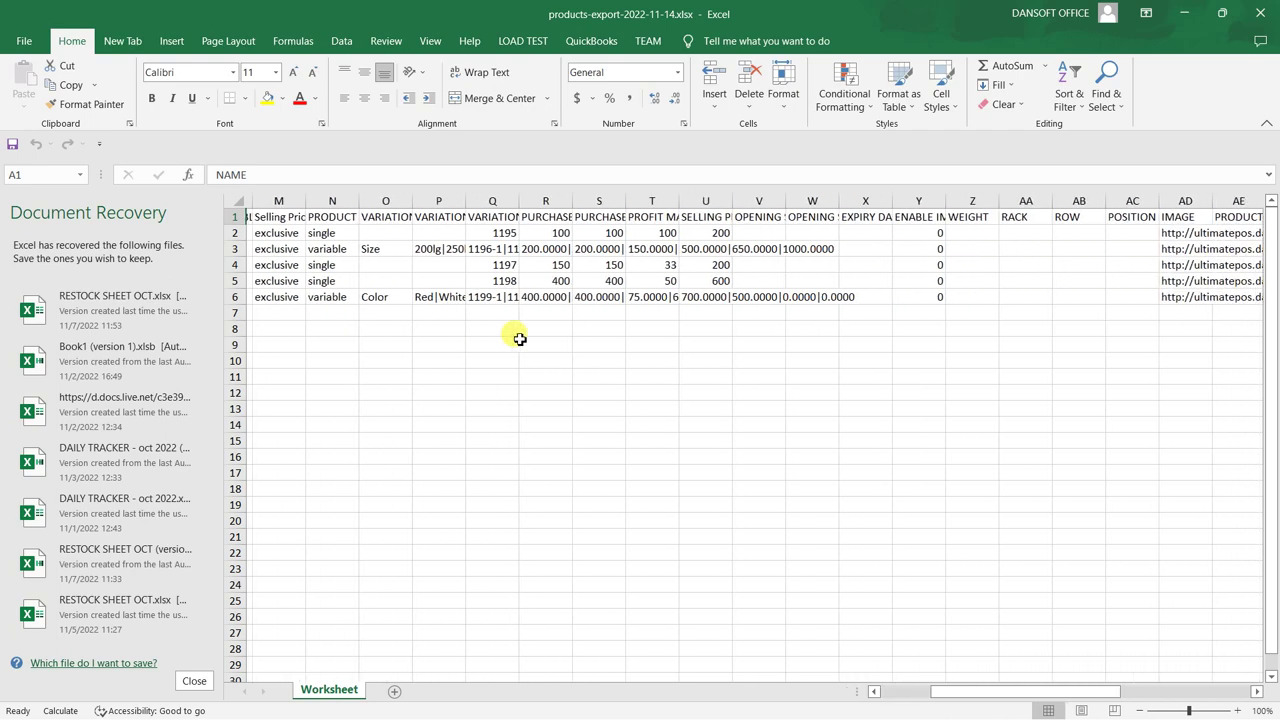
scroll(520, 339, right, 4)
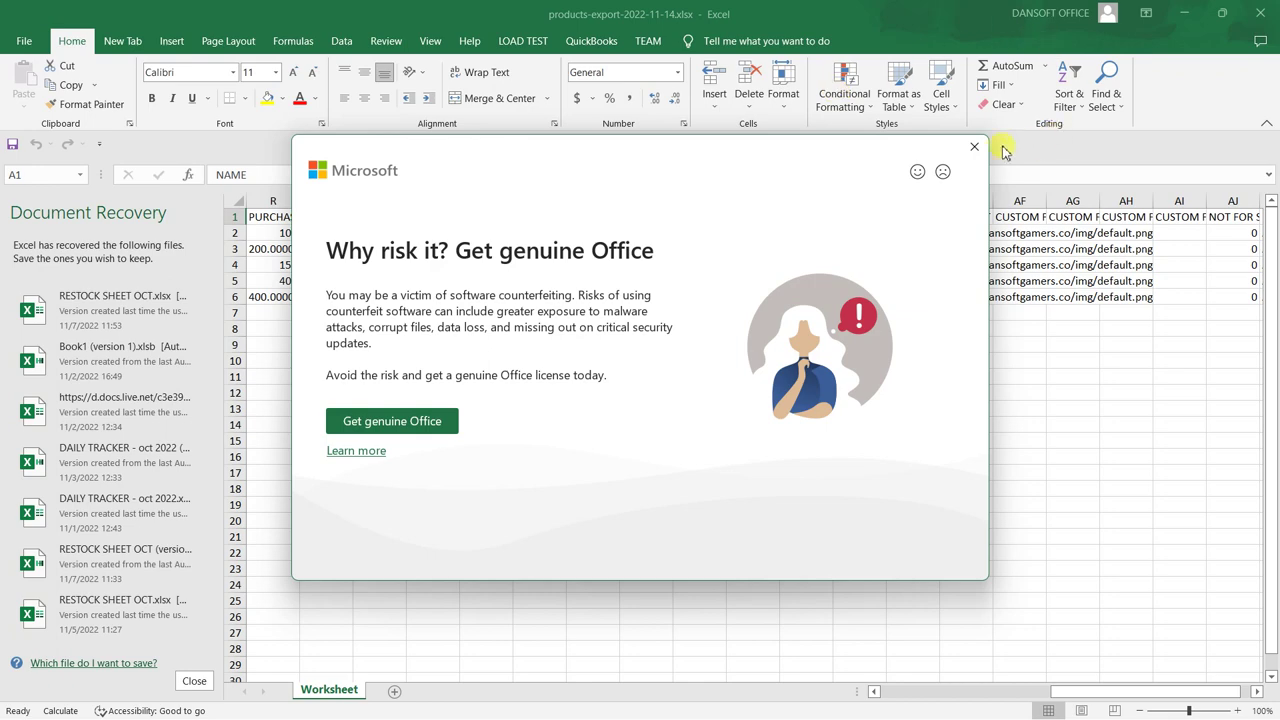
click(975, 149)
scroll(926, 414, right, 5)
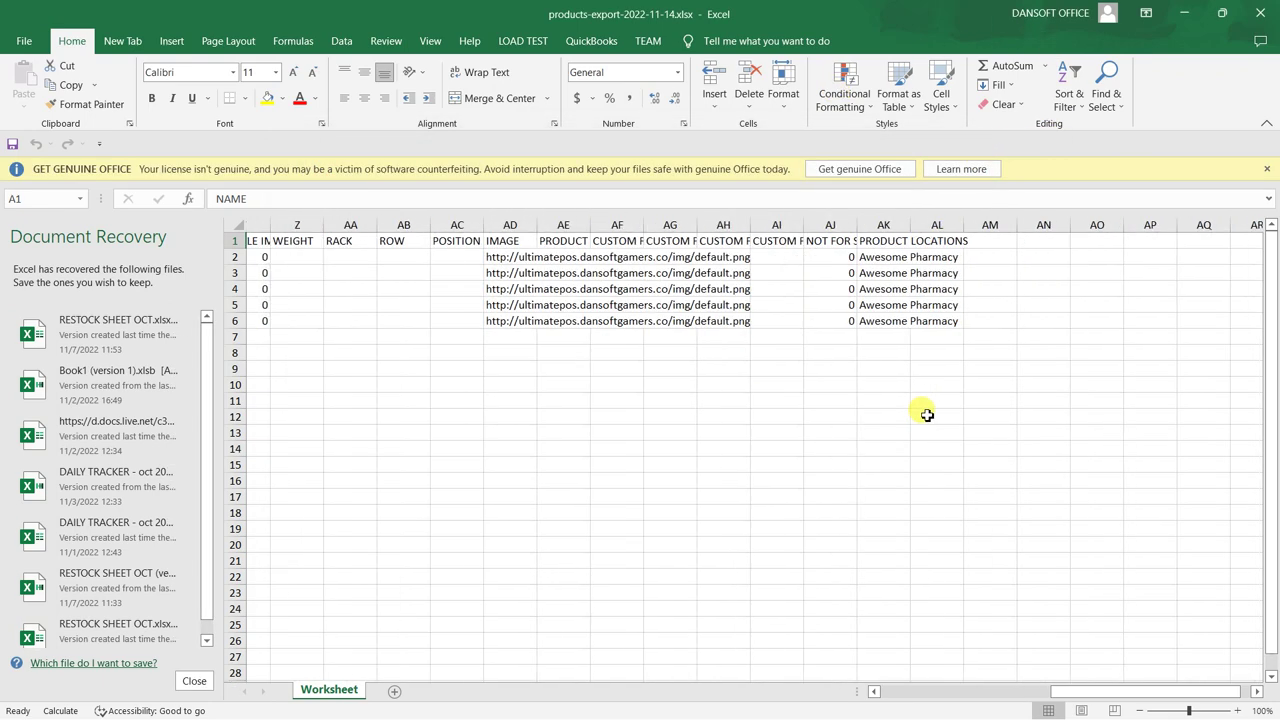
scroll(927, 415, left, 10)
scroll(926, 414, left, 3)
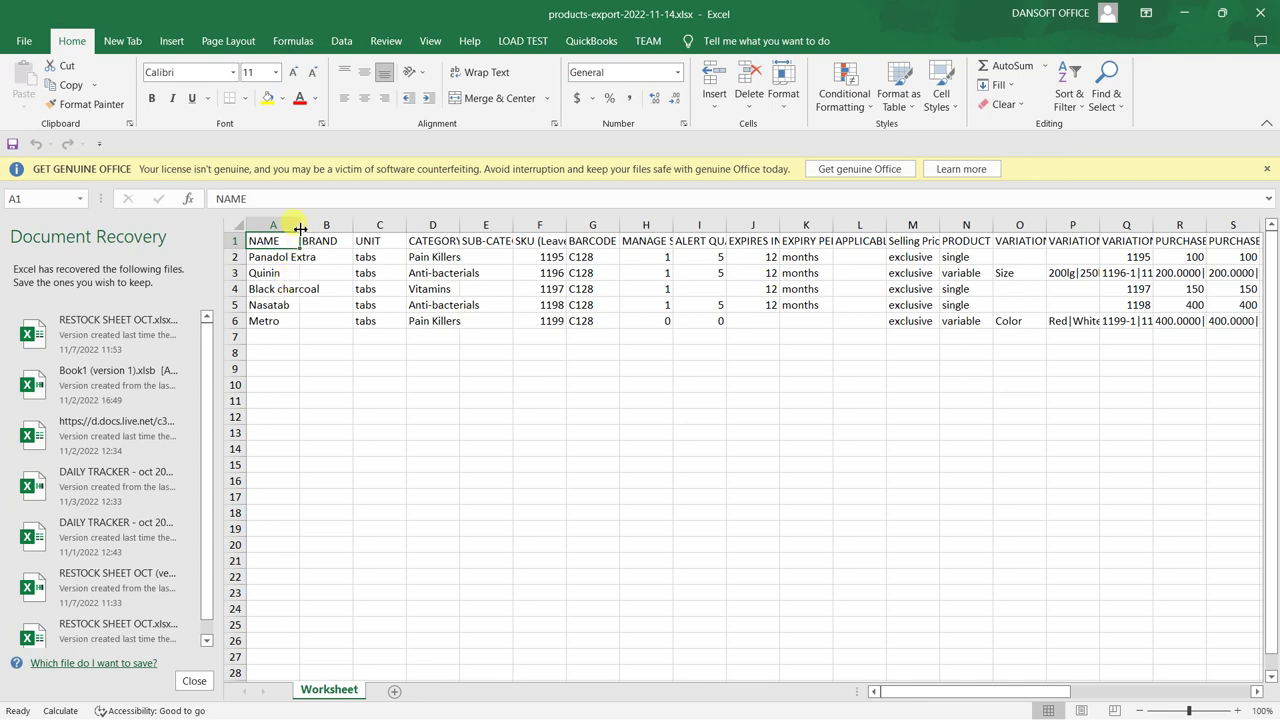
double_click(300, 228)
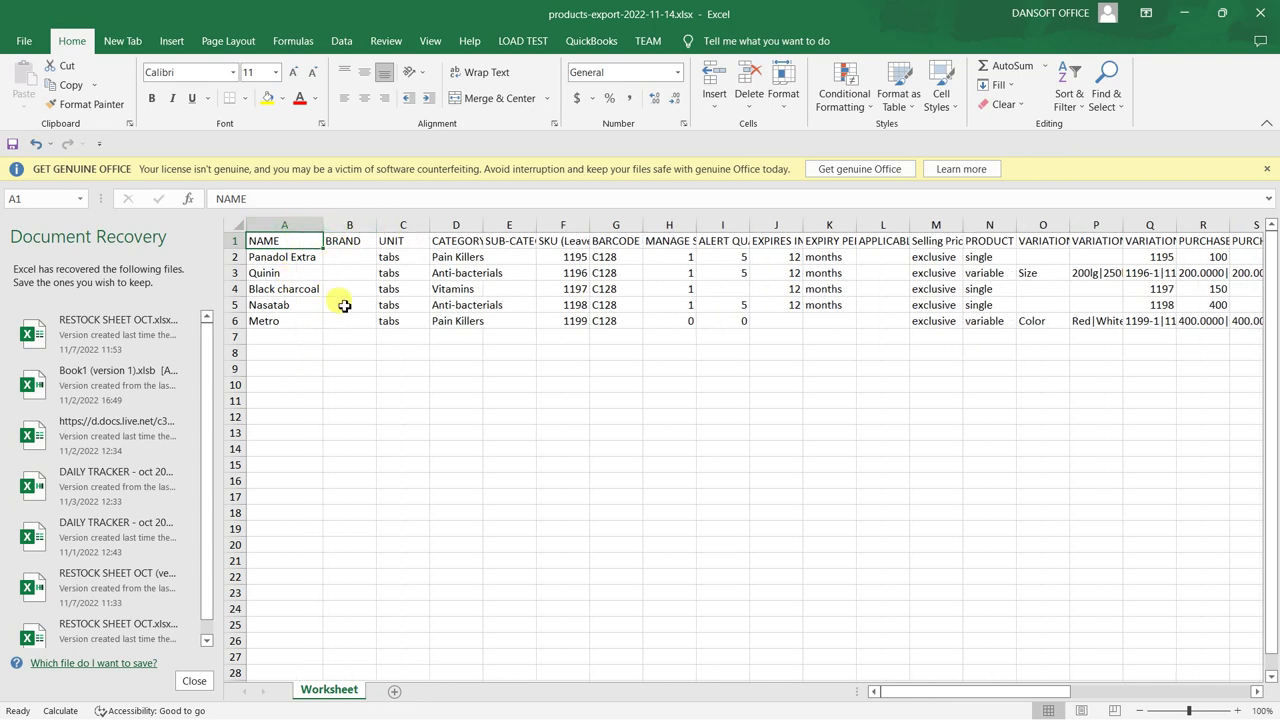
scroll(340, 302, down, 20)
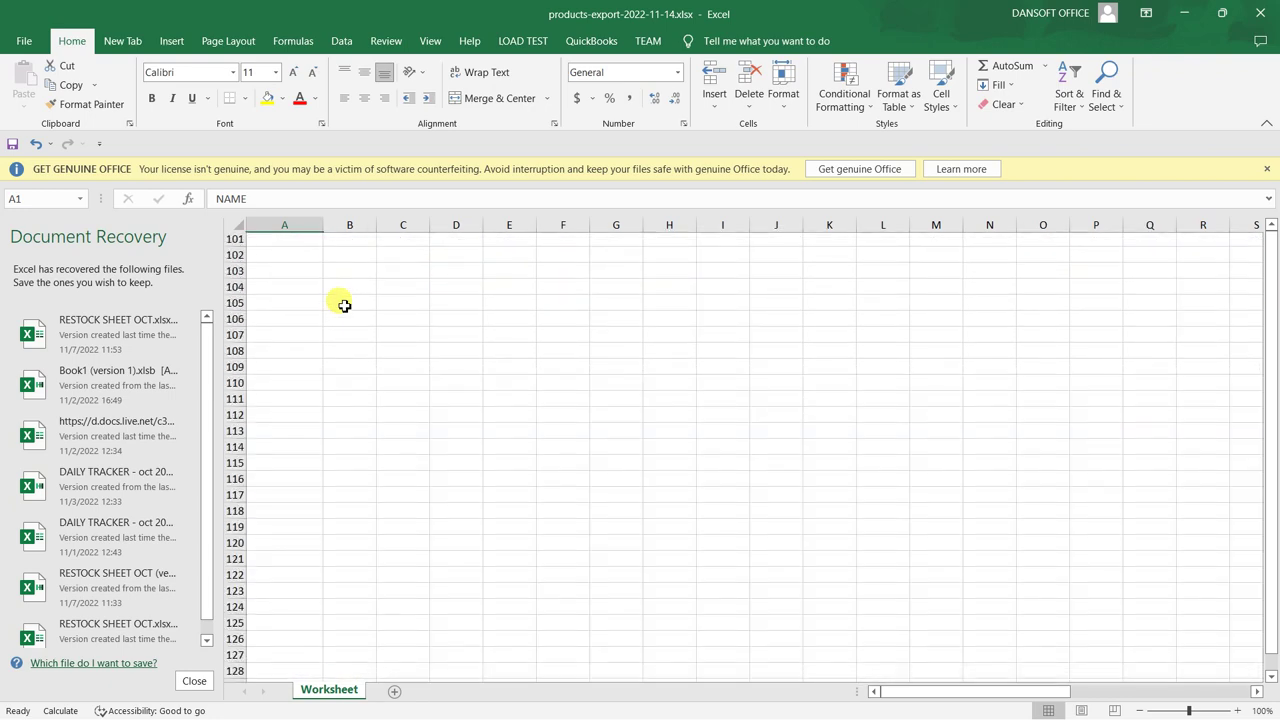
scroll(338, 300, up, 20)
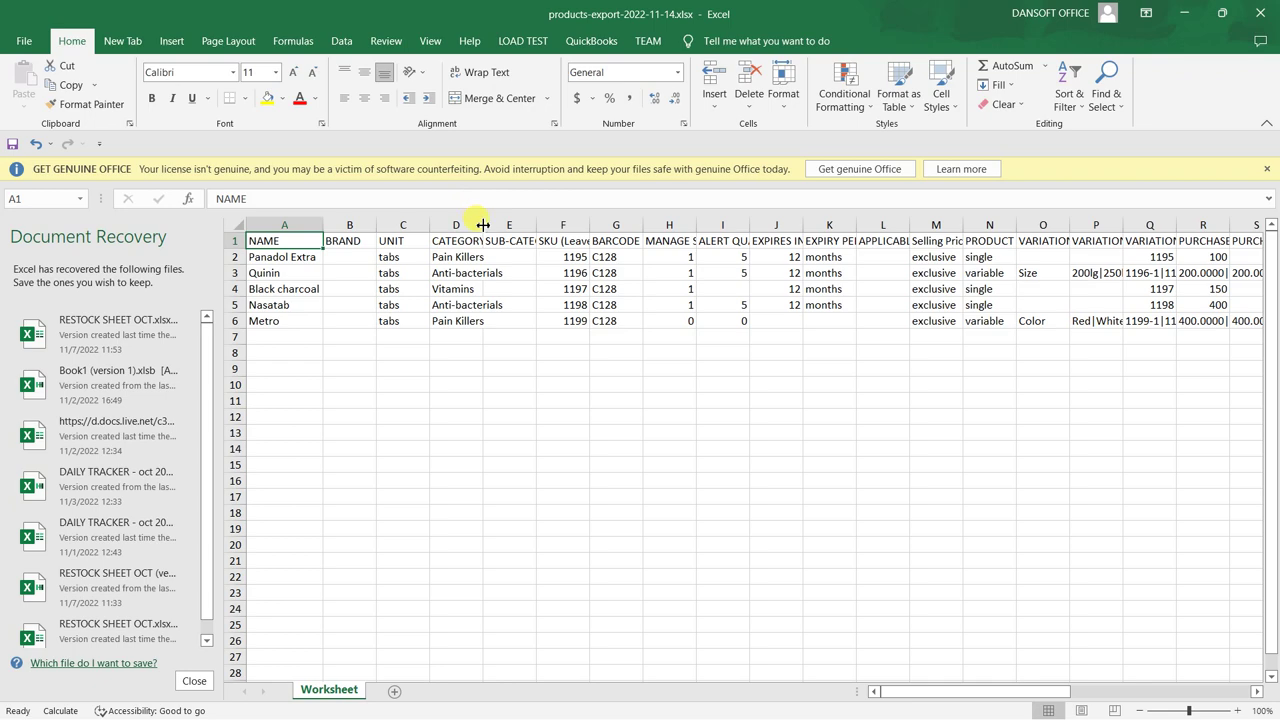
double_click(483, 225)
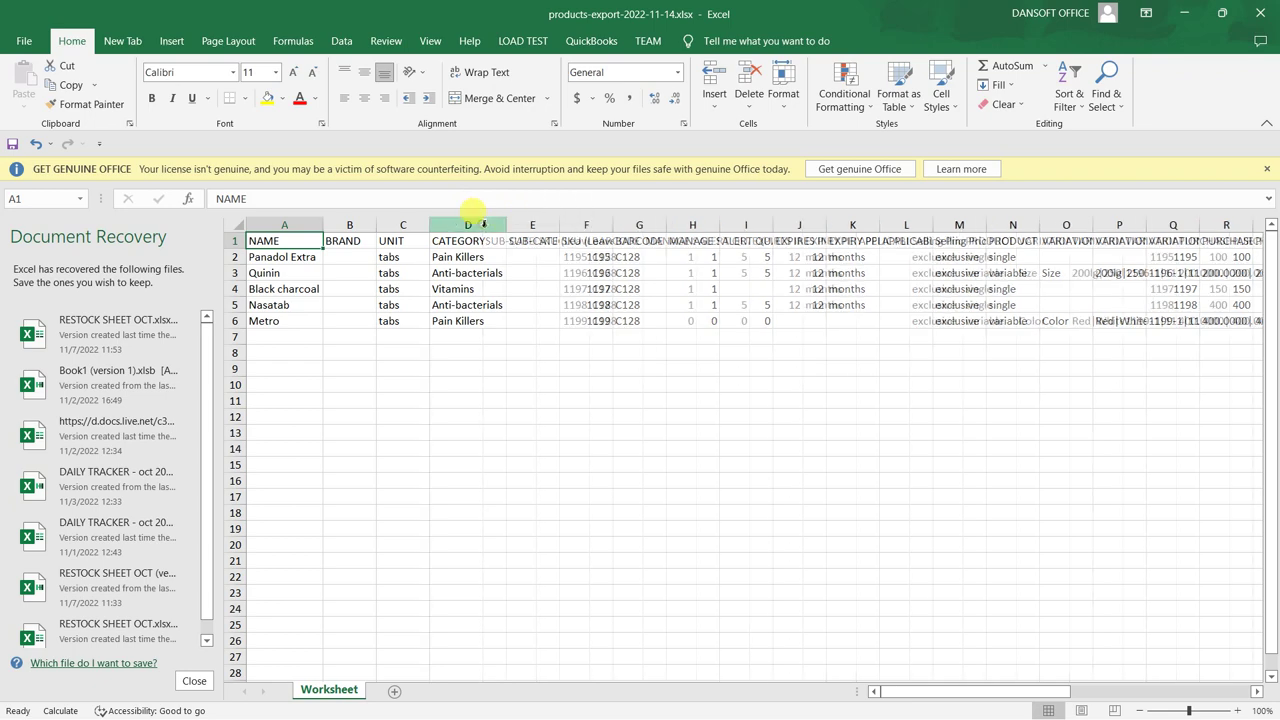
double_click(564, 225)
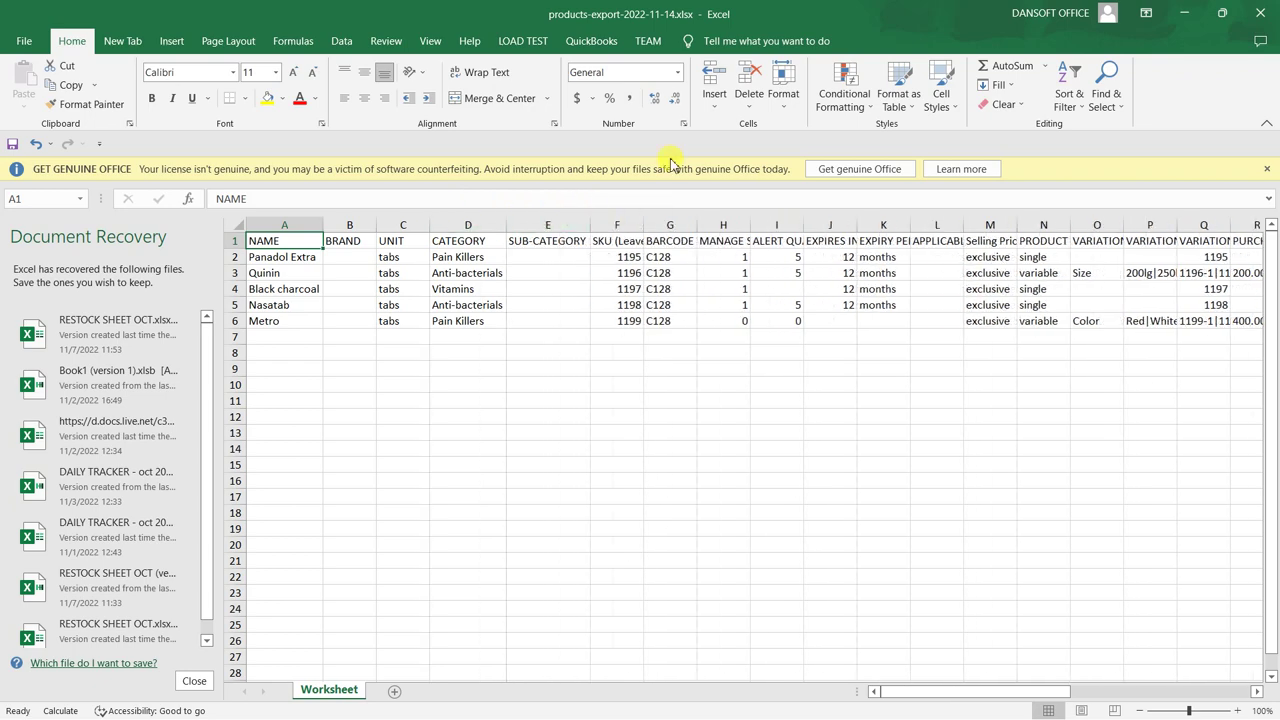
Close the exported workbook without saving the column changes
click(1262, 10)
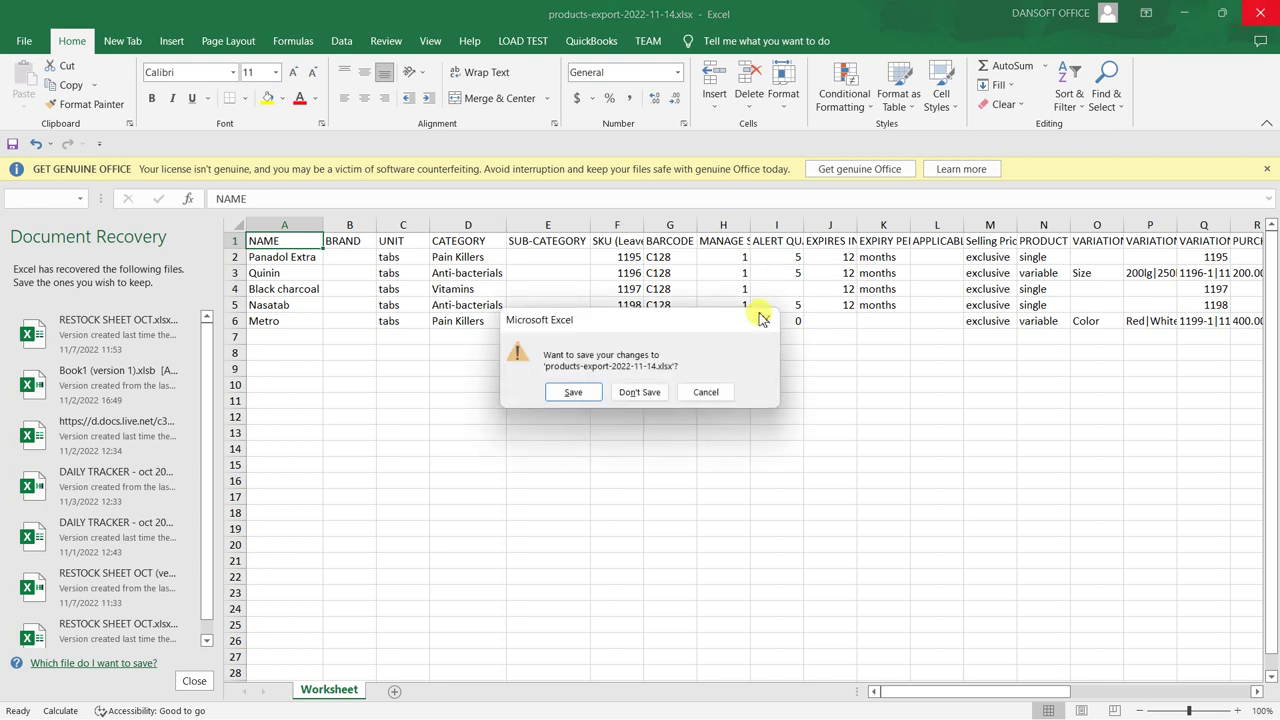
click(650, 393)
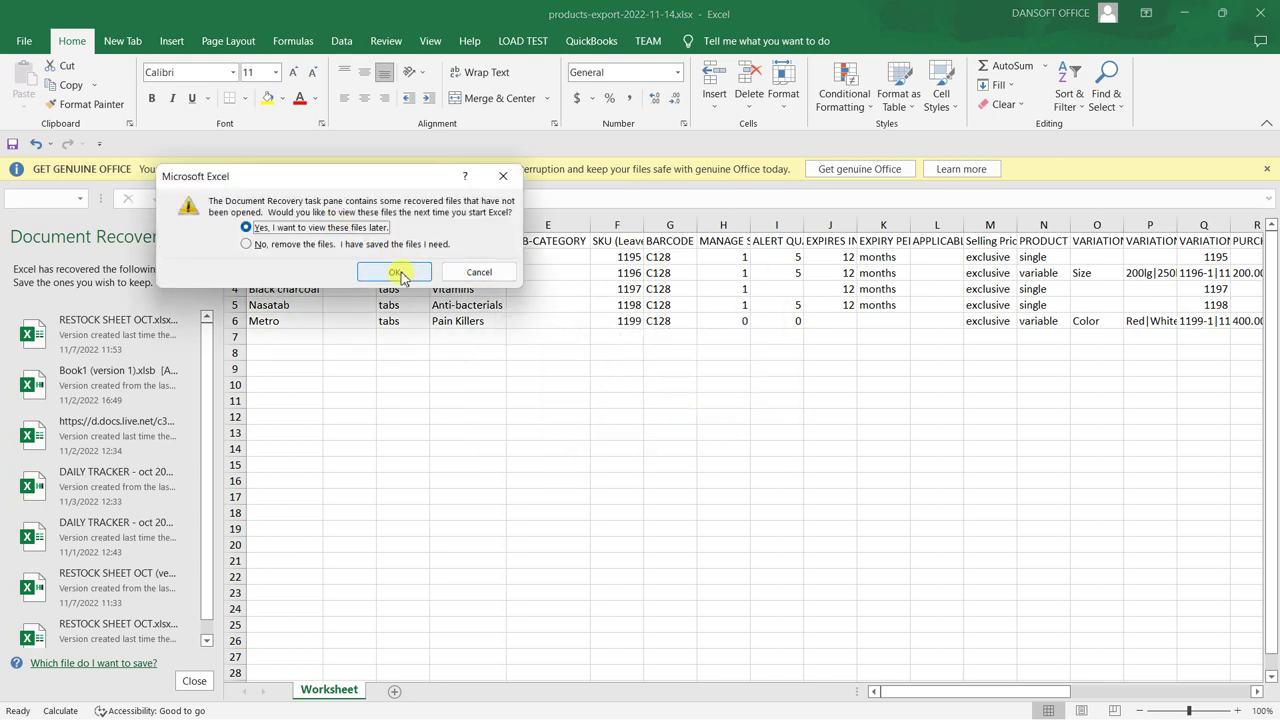
click(398, 273)
scroll(565, 383, up, 2)
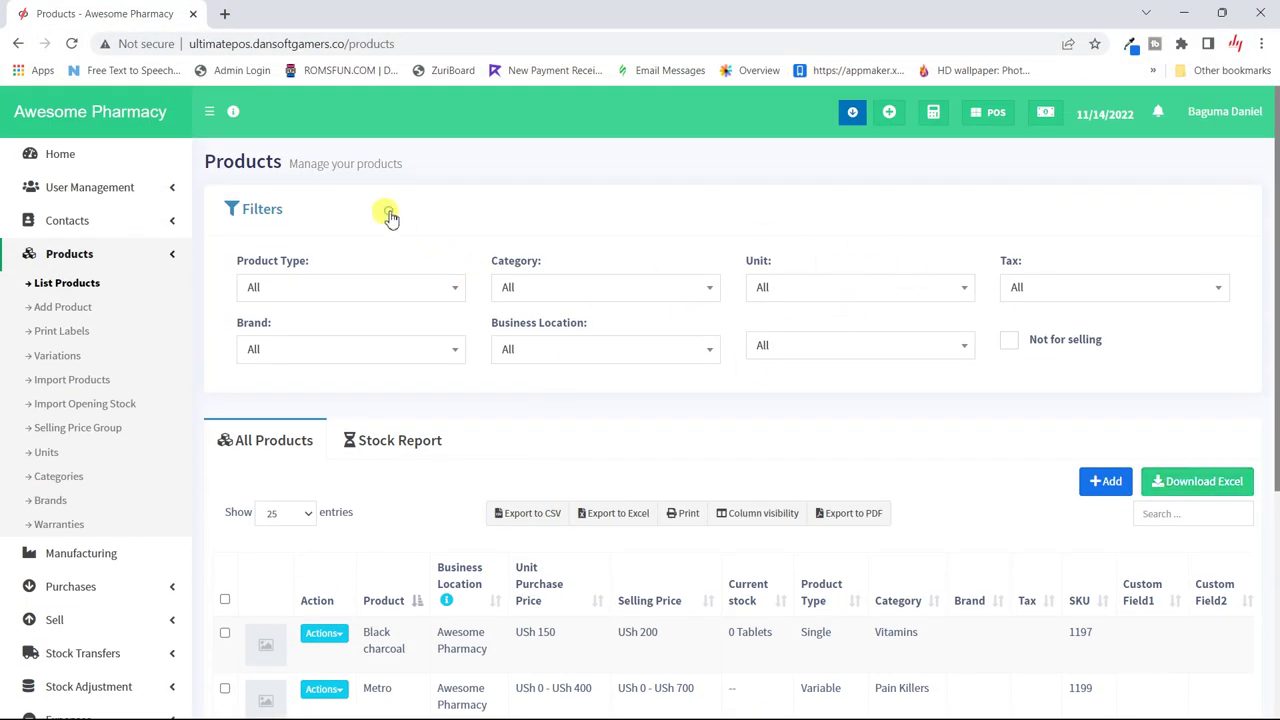
Collapse the filters and review the Stock Report showing 0 tabs stock and USh 0 totals
click(390, 217)
click(418, 288)
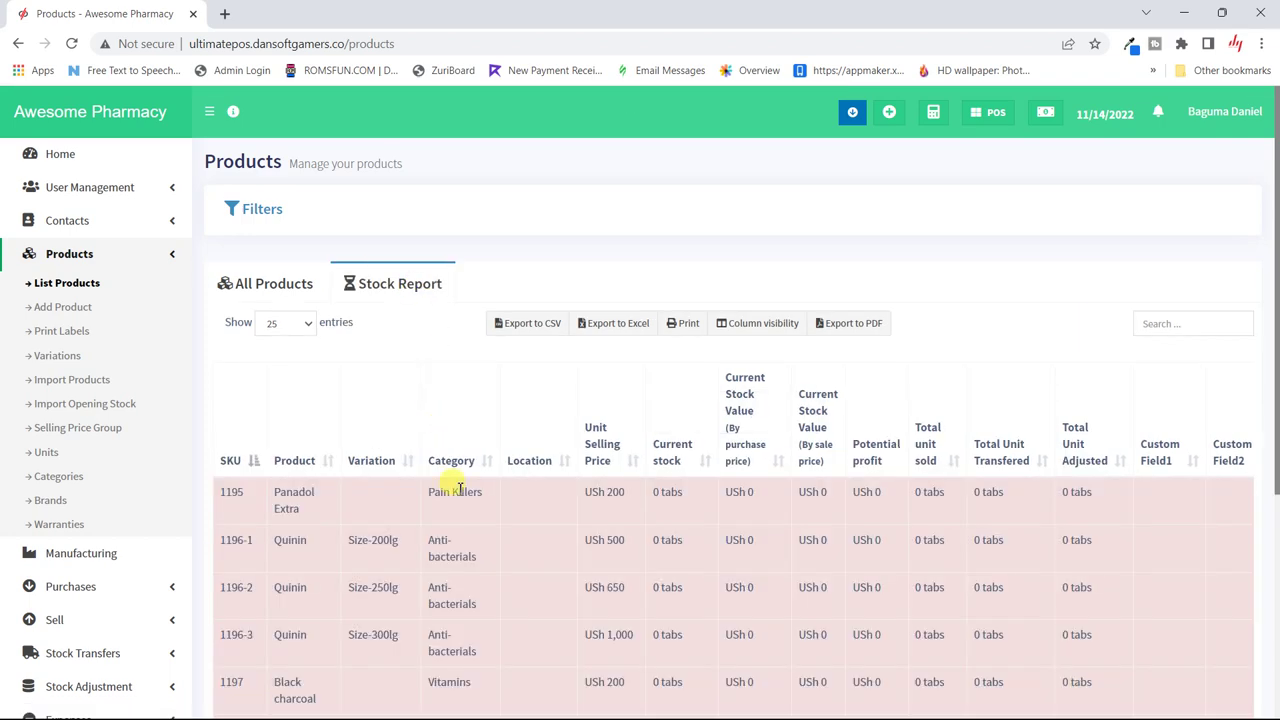
scroll(457, 486, down, 2)
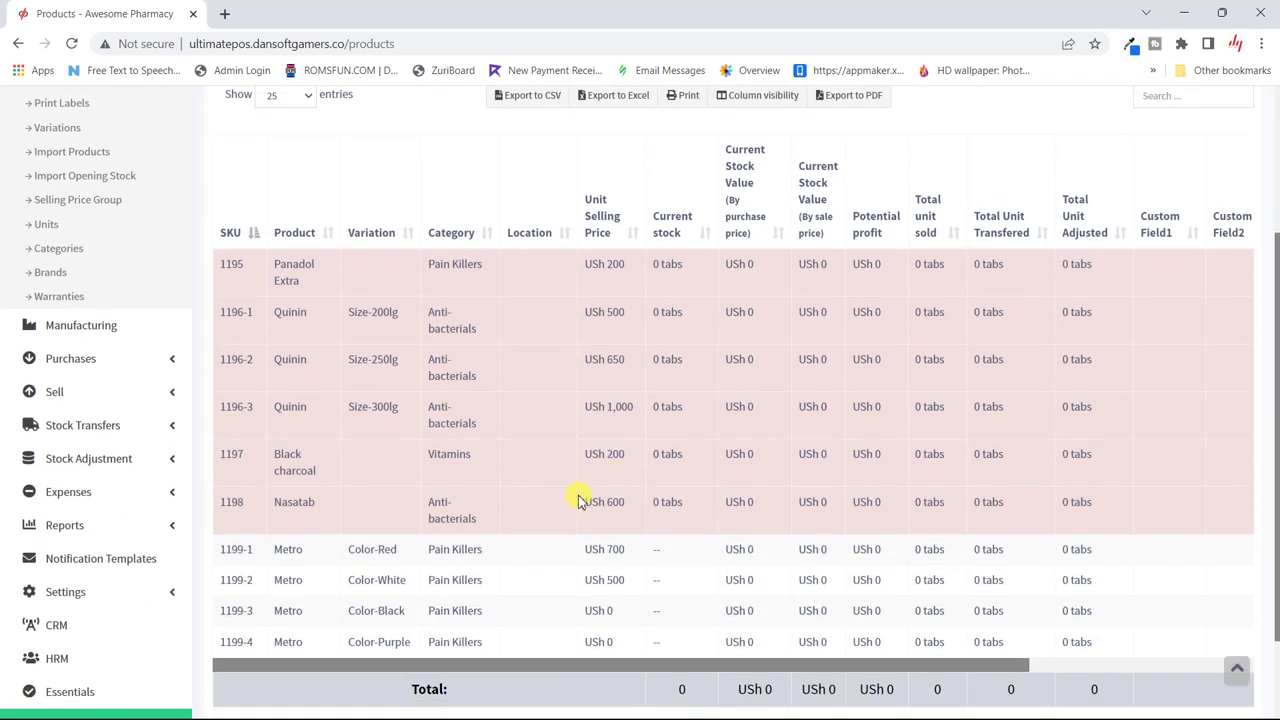
scroll(578, 500, down, 1)
scroll(590, 488, up, 1)
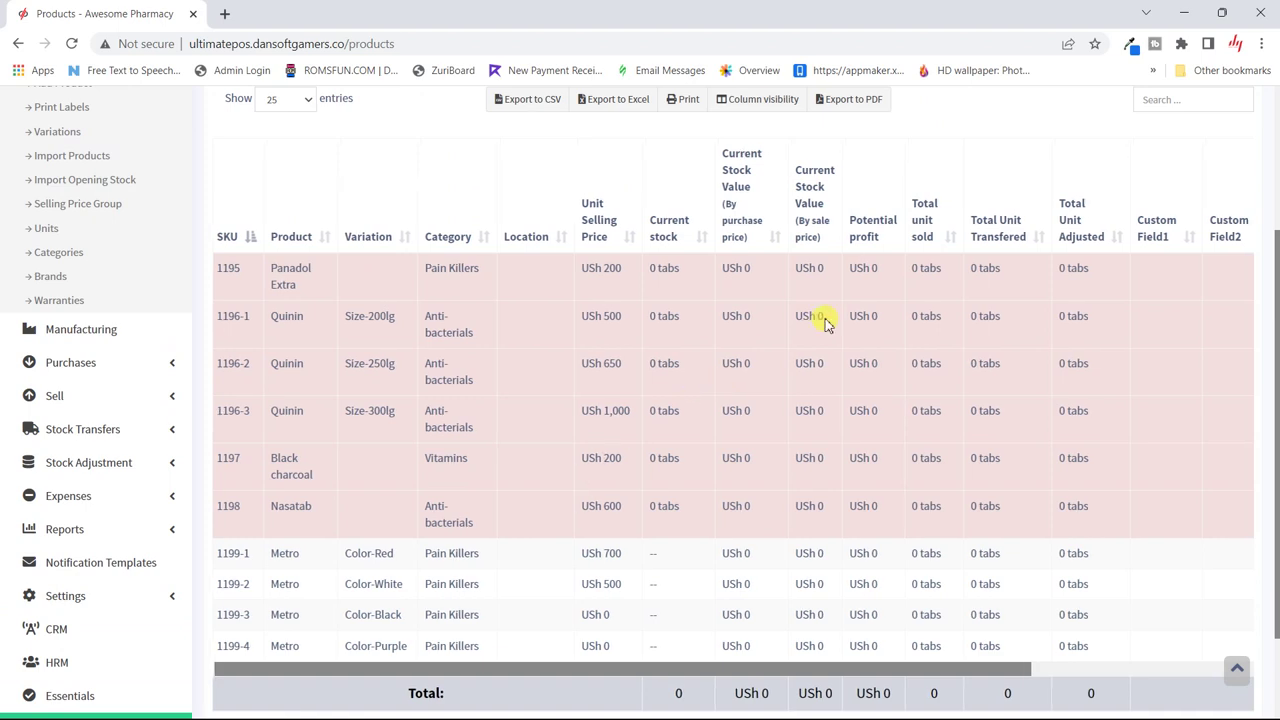
scroll(560, 200, up, 2)
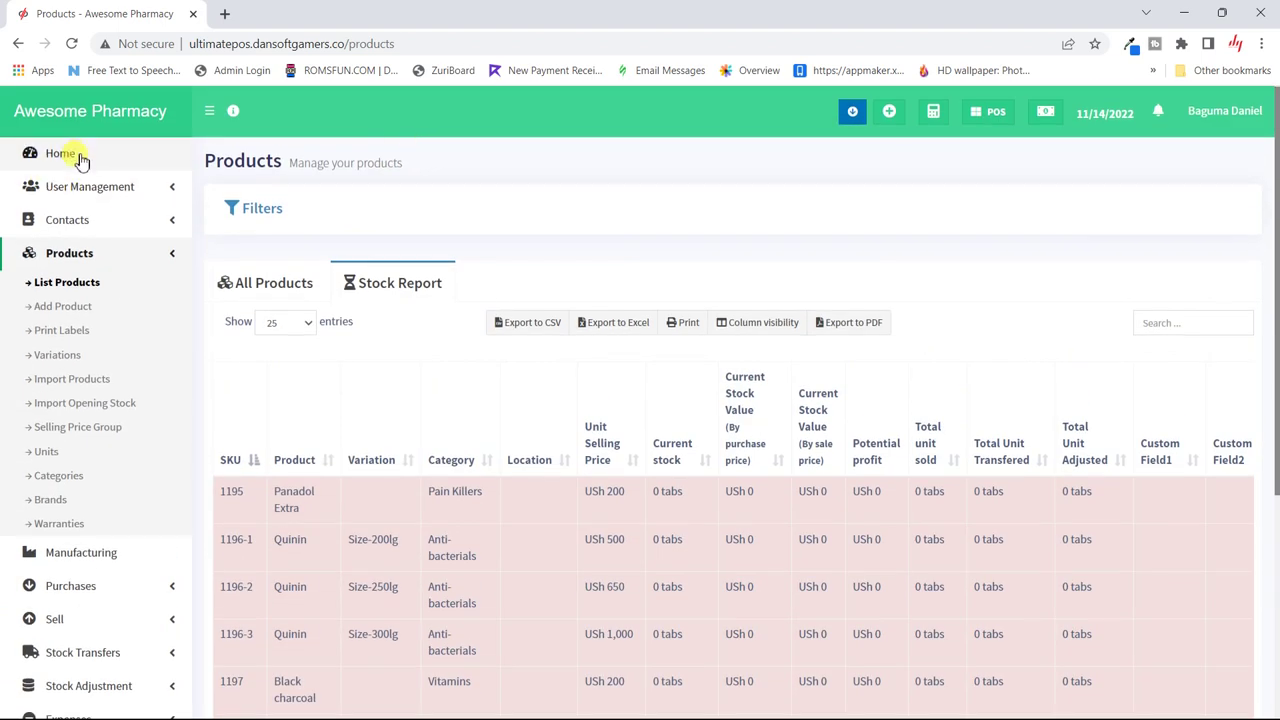
Review the Home dashboard's zero-sales charts and empty due, alert, sales order and shipment tables
click(81, 160)
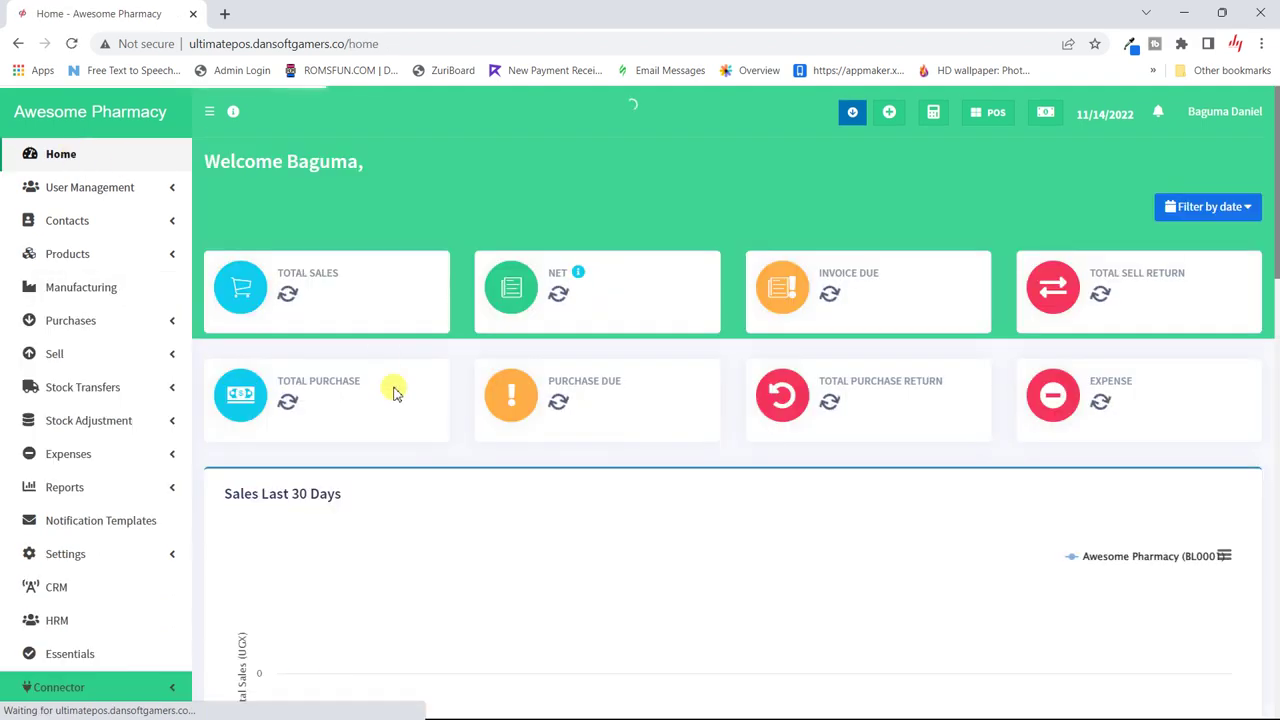
scroll(555, 424, down, 15)
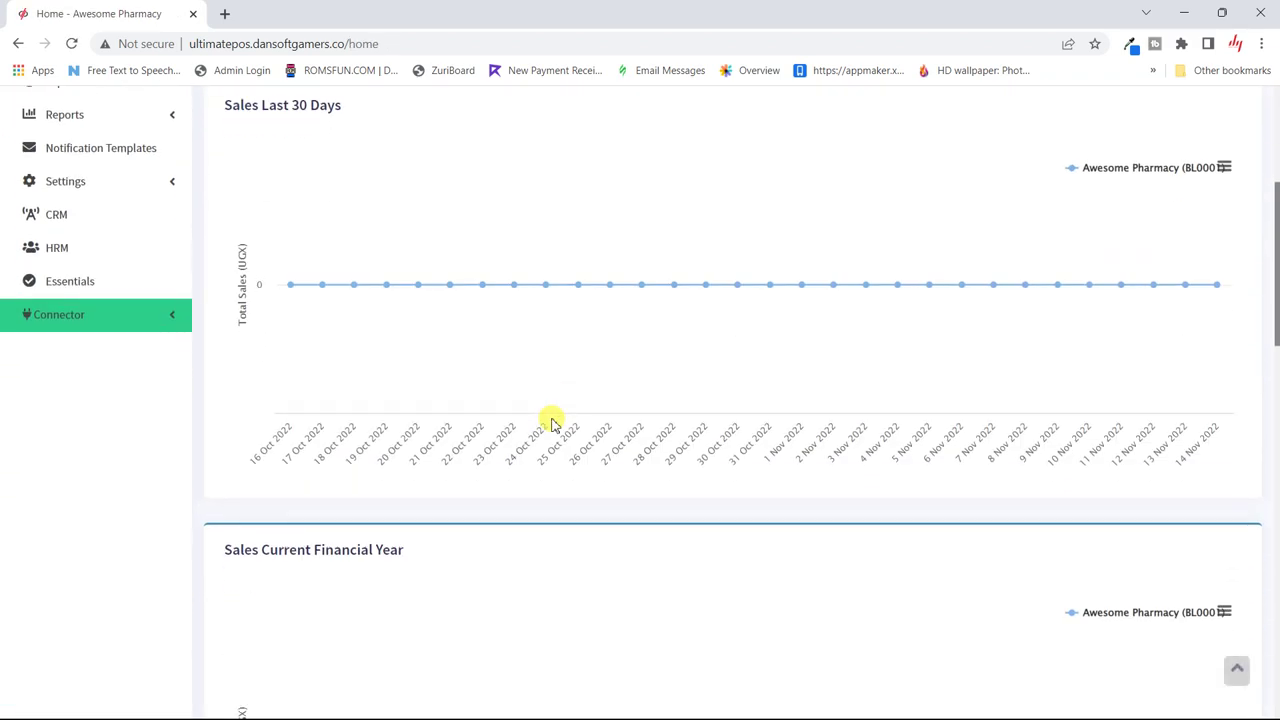
scroll(555, 424, down, 2)
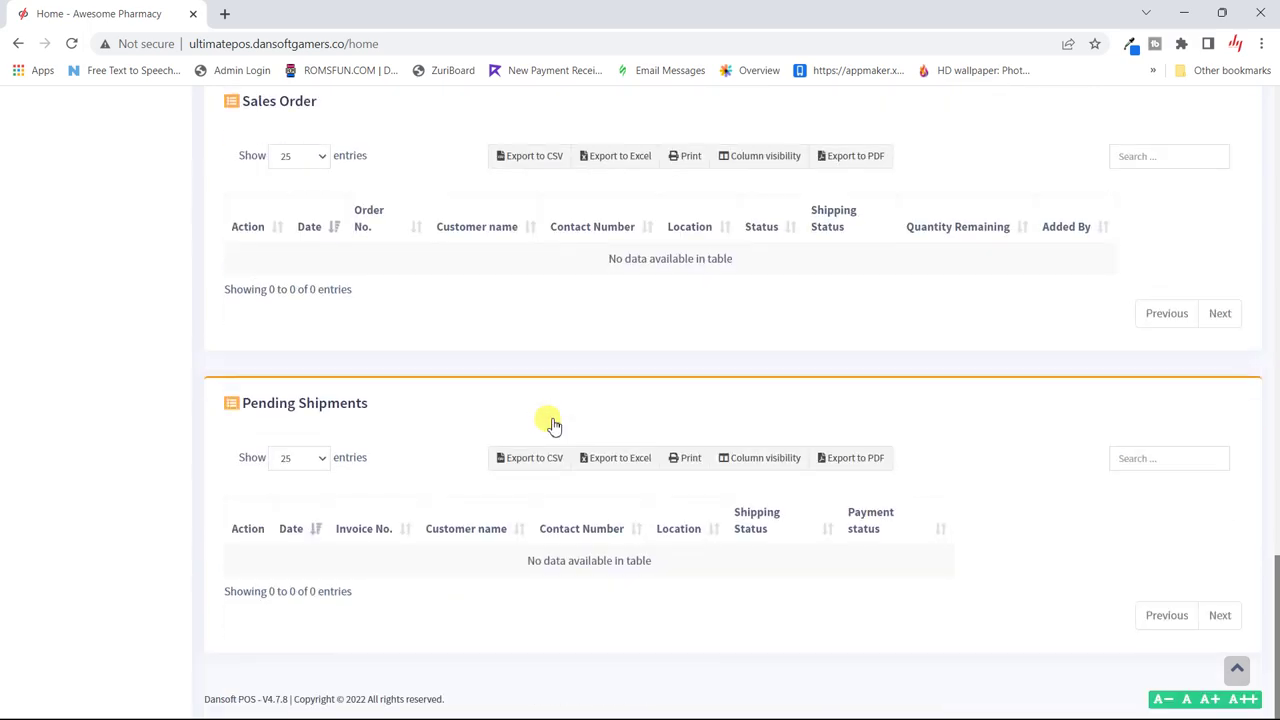
scroll(555, 424, up, 6)
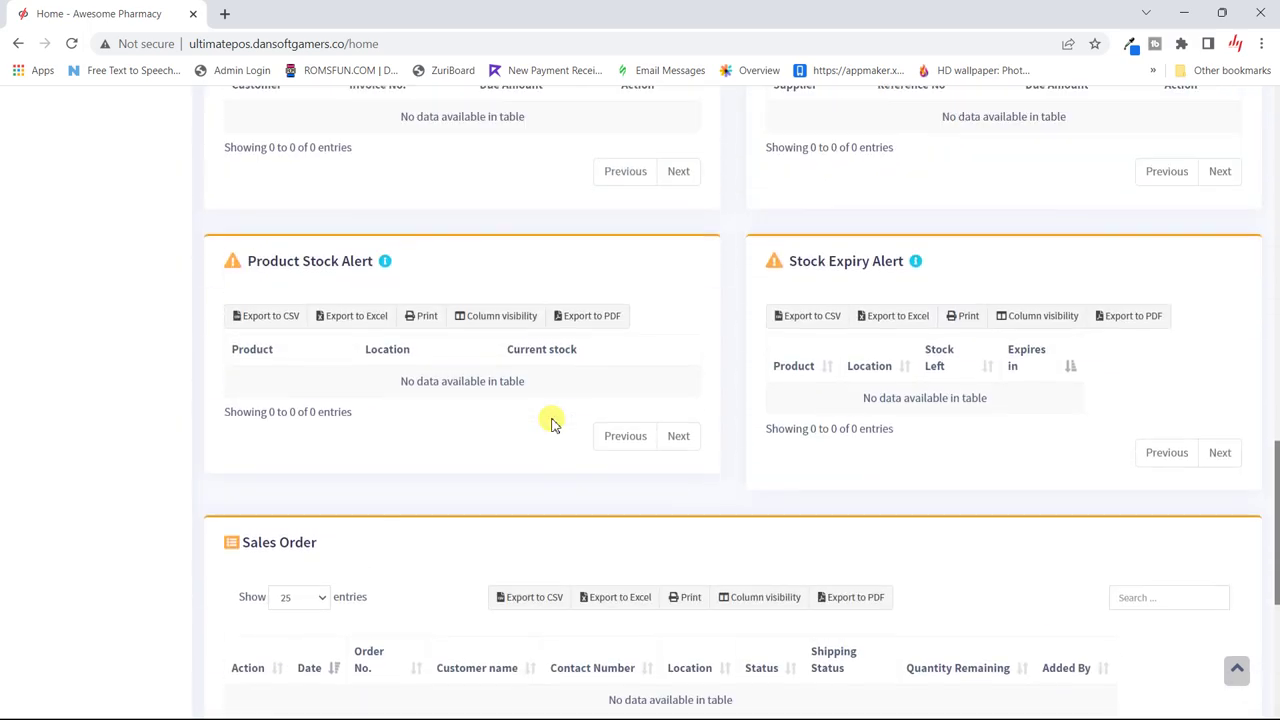
scroll(555, 424, up, 2)
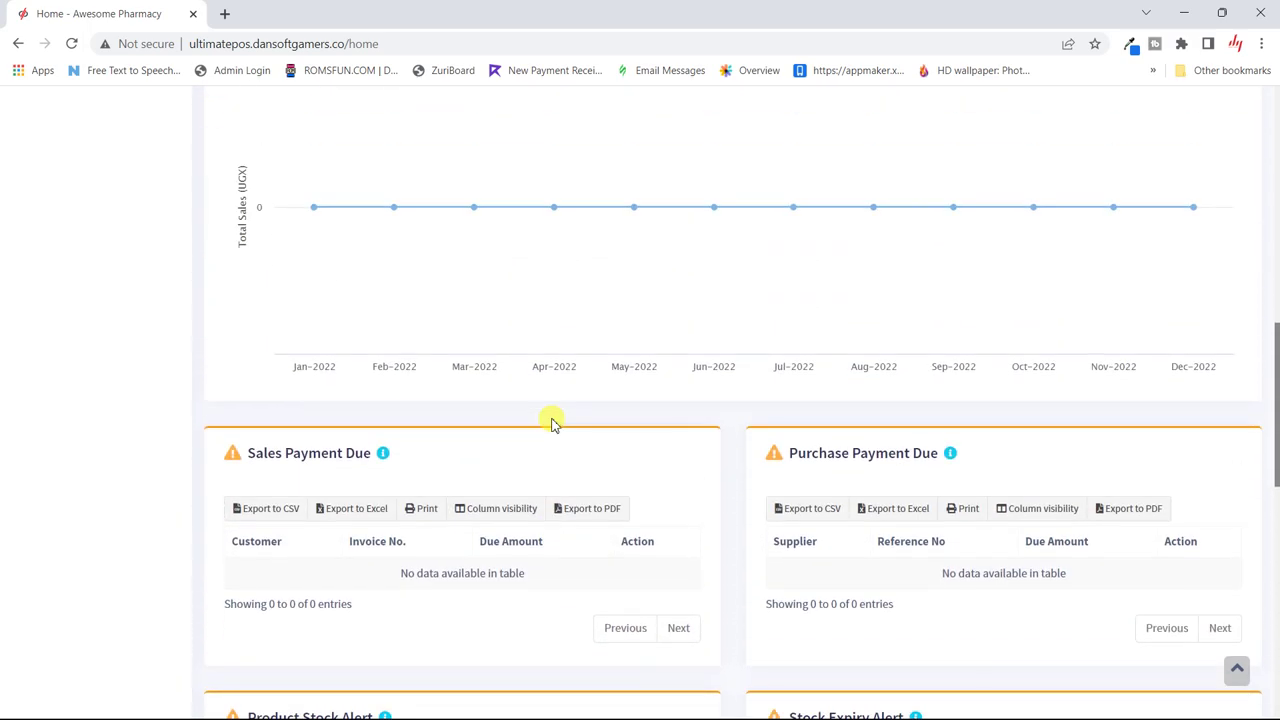
scroll(555, 424, up, 7)
scroll(555, 424, down, 5)
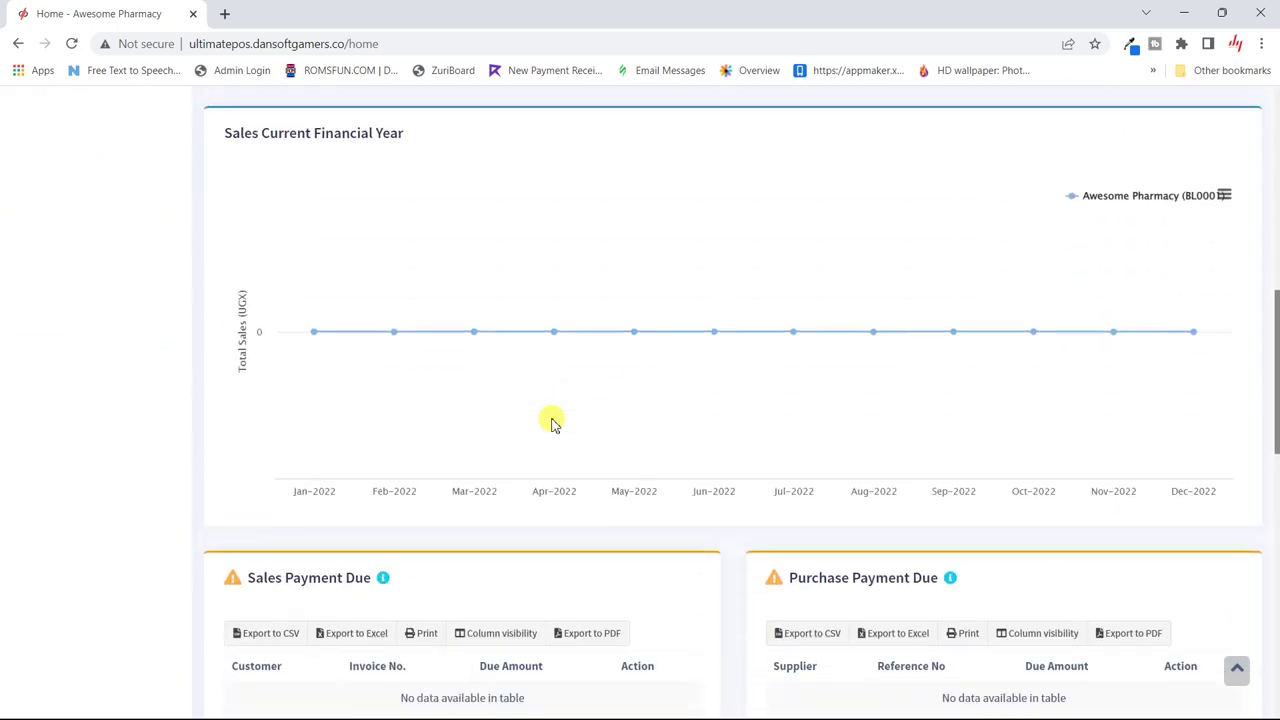
scroll(555, 424, down, 10)
scroll(555, 424, up, 15)
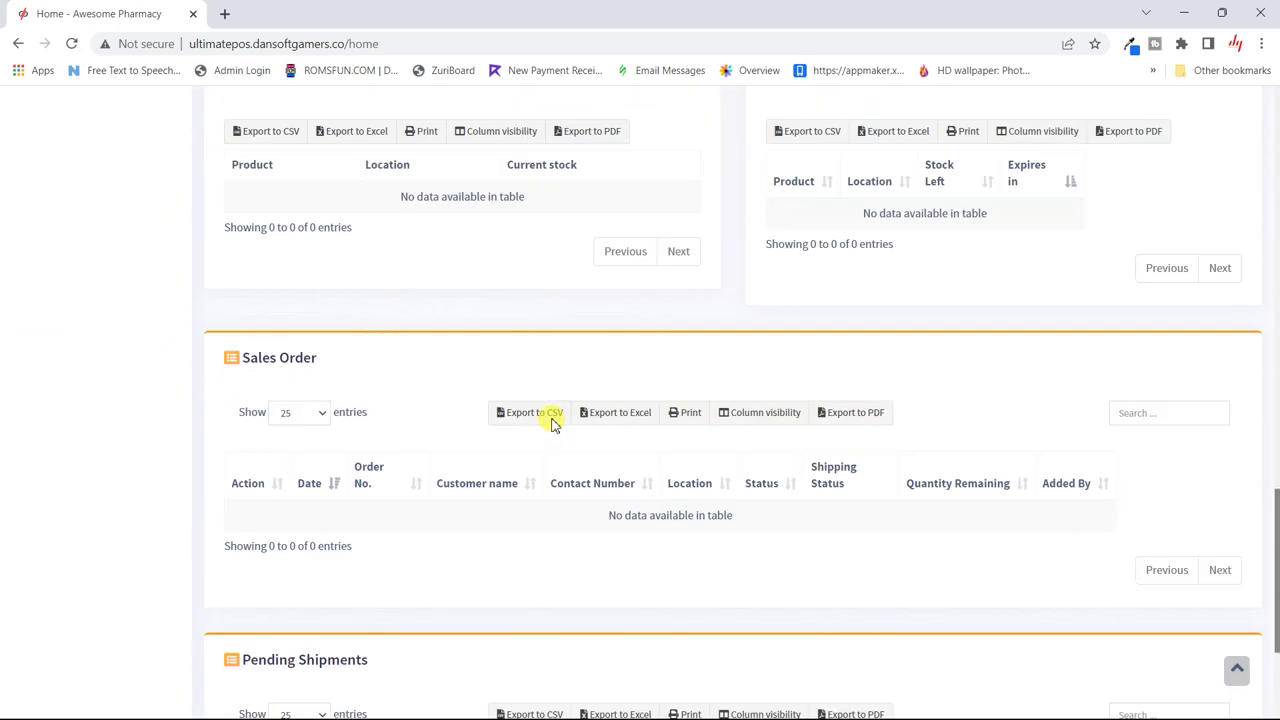